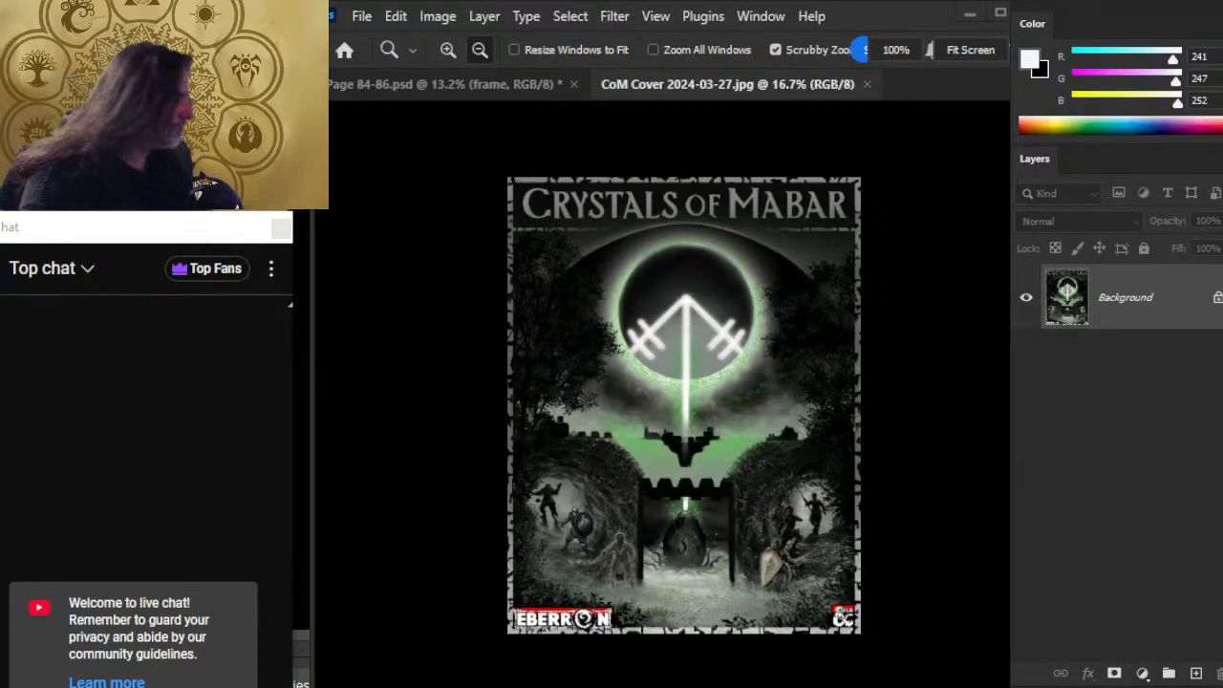
Step: Raise the background capture source in the OBS source list, switch to the browser and like the Teleportation Runes stream
drag(1147, 592, 1143, 514)
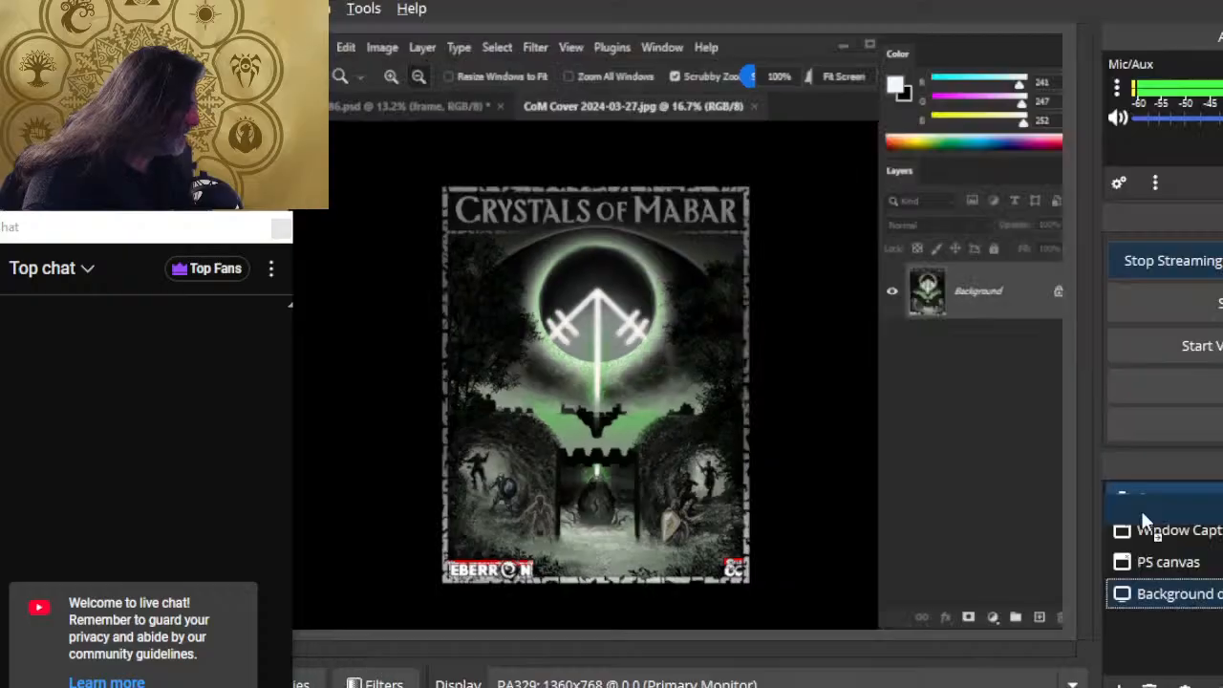
key(alt+Tab)
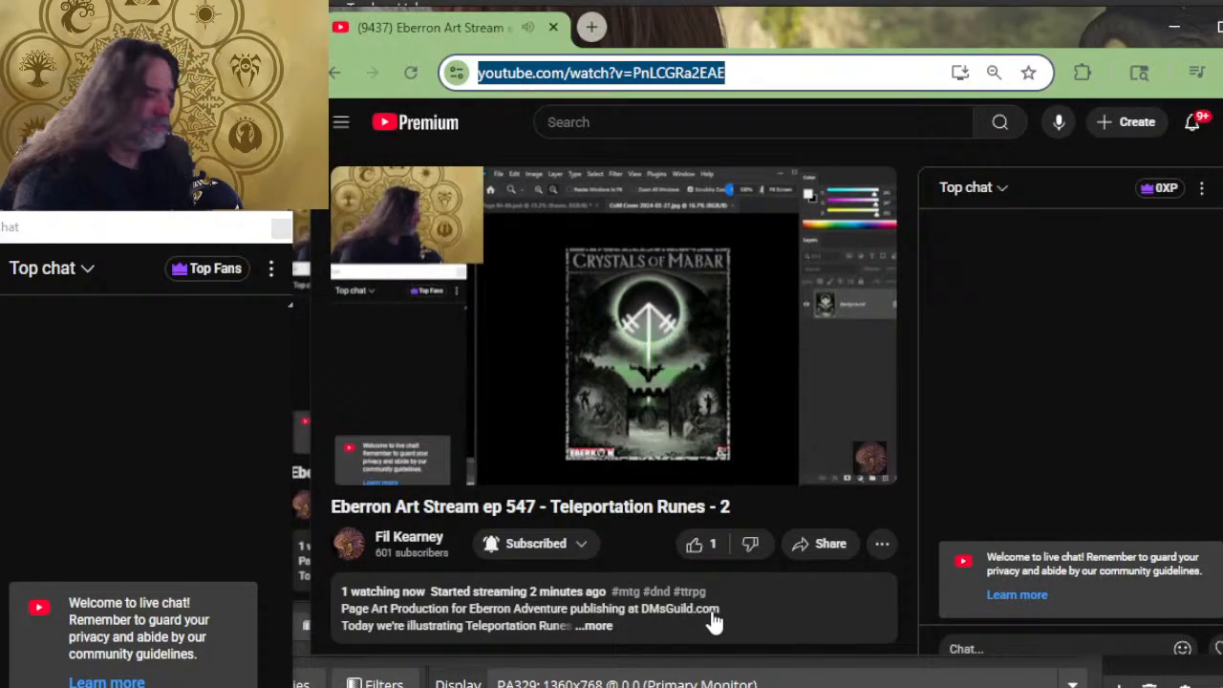
click(697, 546)
Step: Expand the stream's full description and look through its text and product links, returning to the video
scroll(496, 544, down, 2)
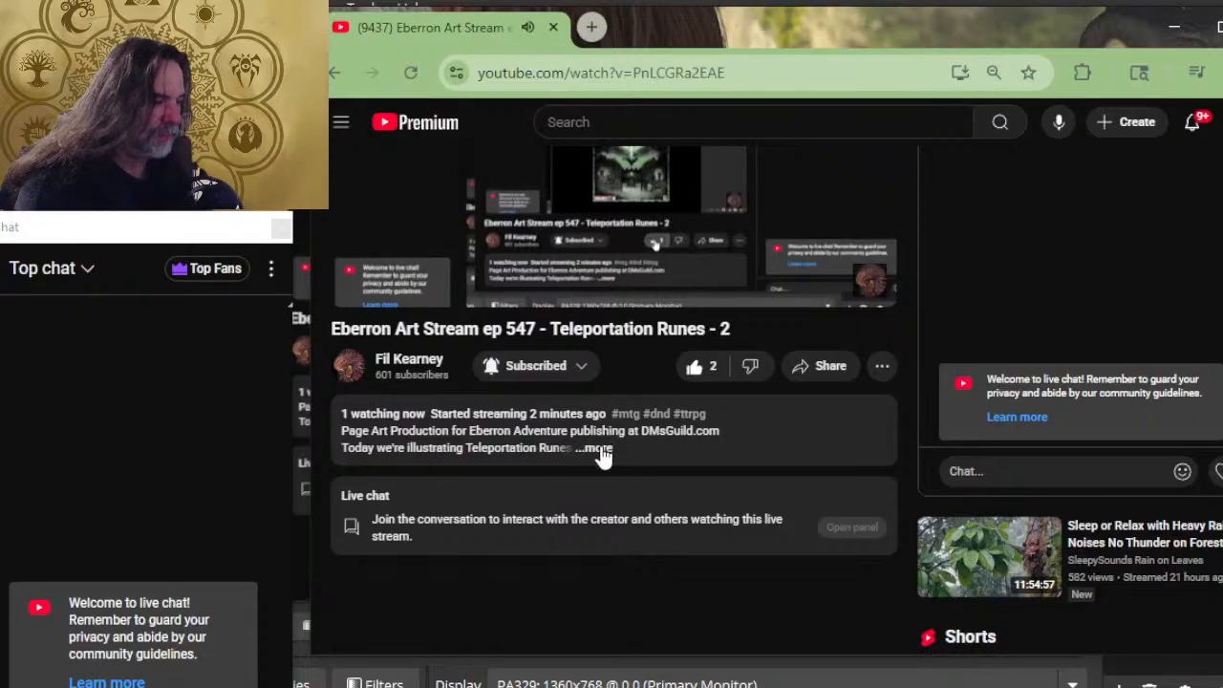
click(598, 447)
scroll(506, 356, down, 4)
scroll(506, 355, down, 2)
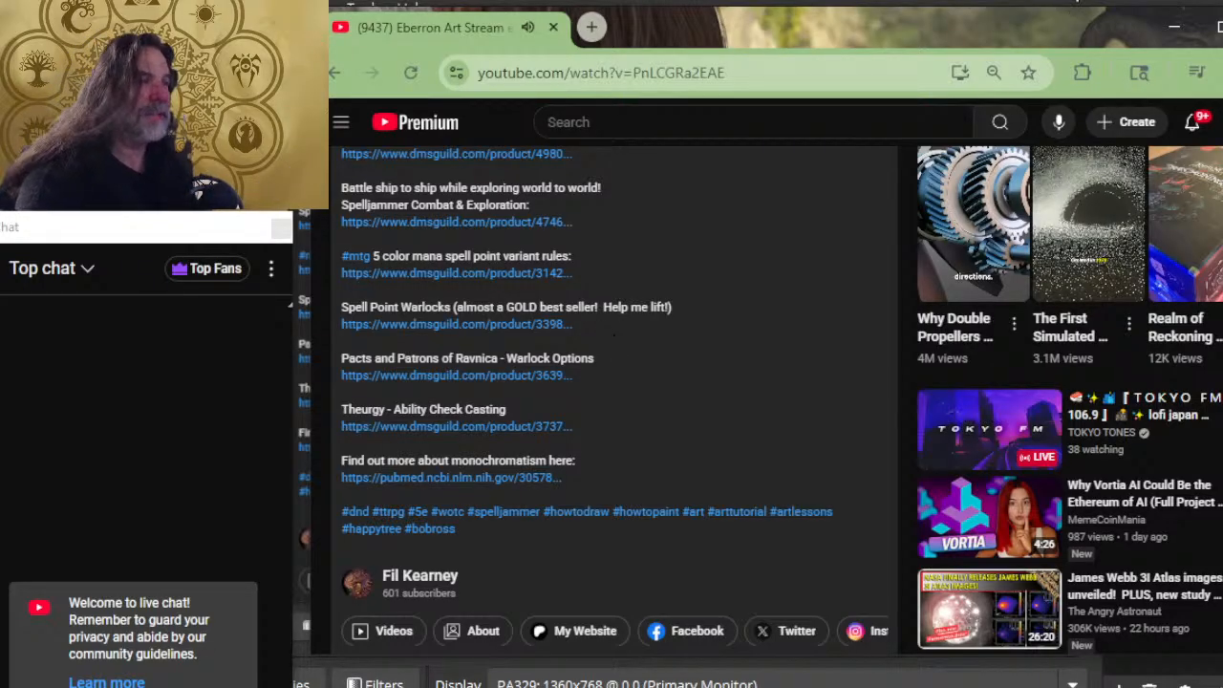
drag(701, 27, 680, 22)
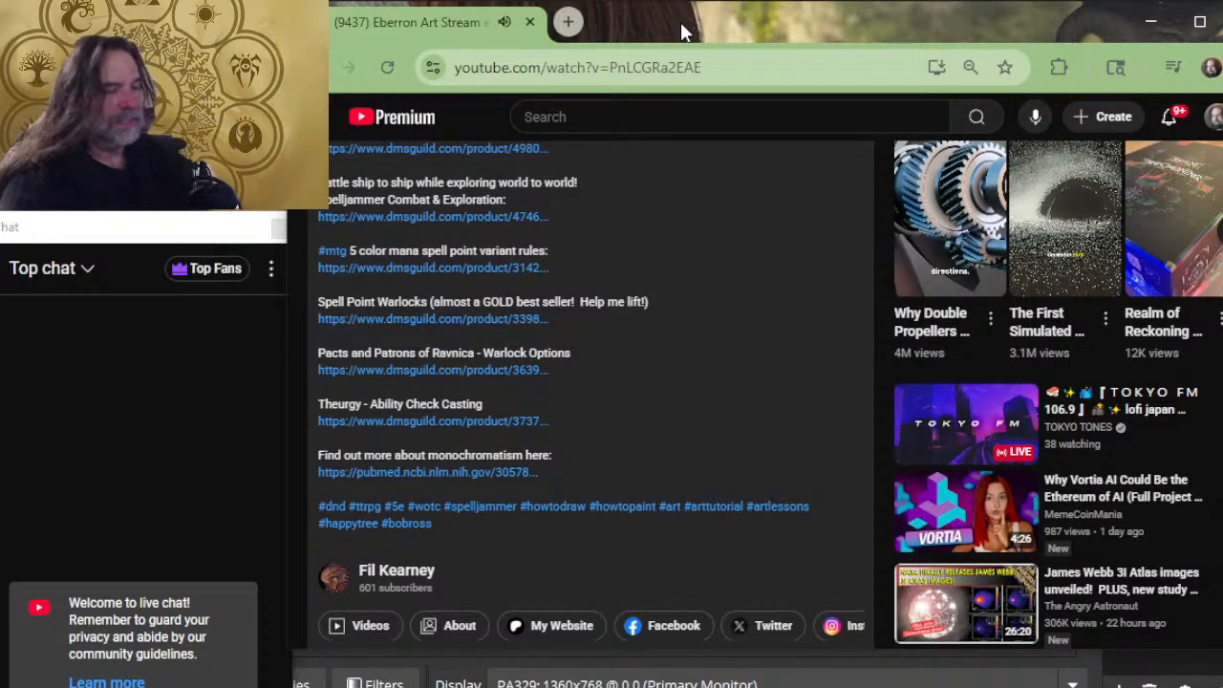
scroll(651, 554, up, 5)
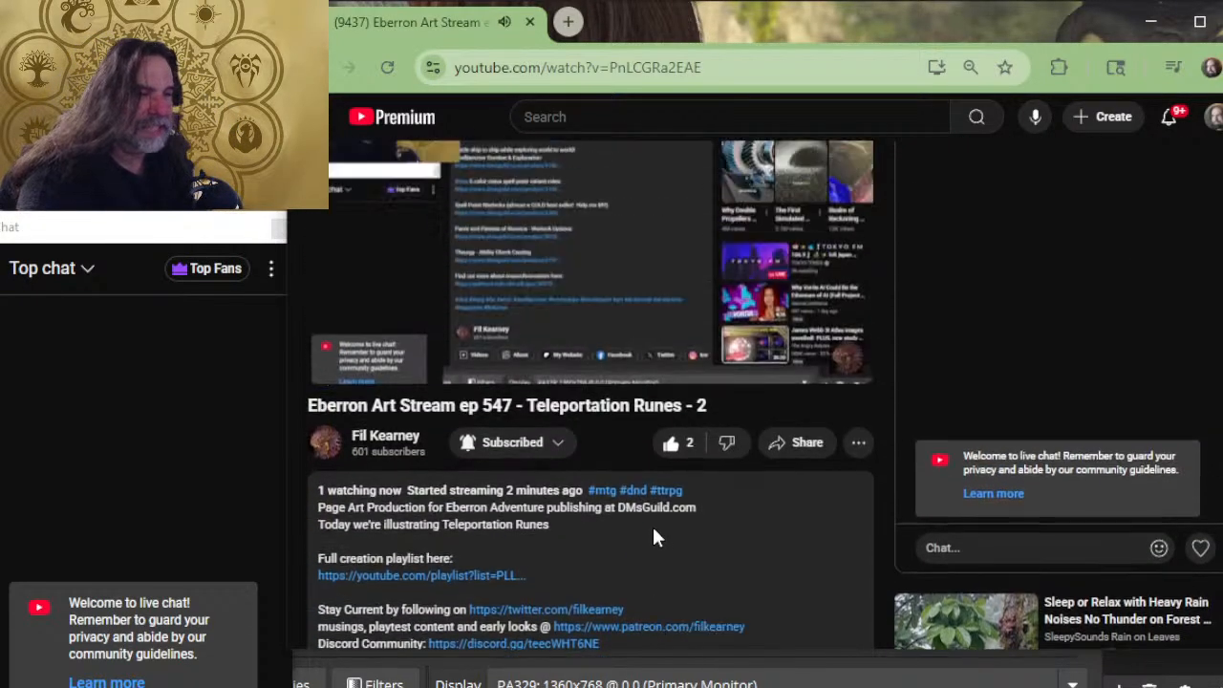
scroll(654, 537, up, 2)
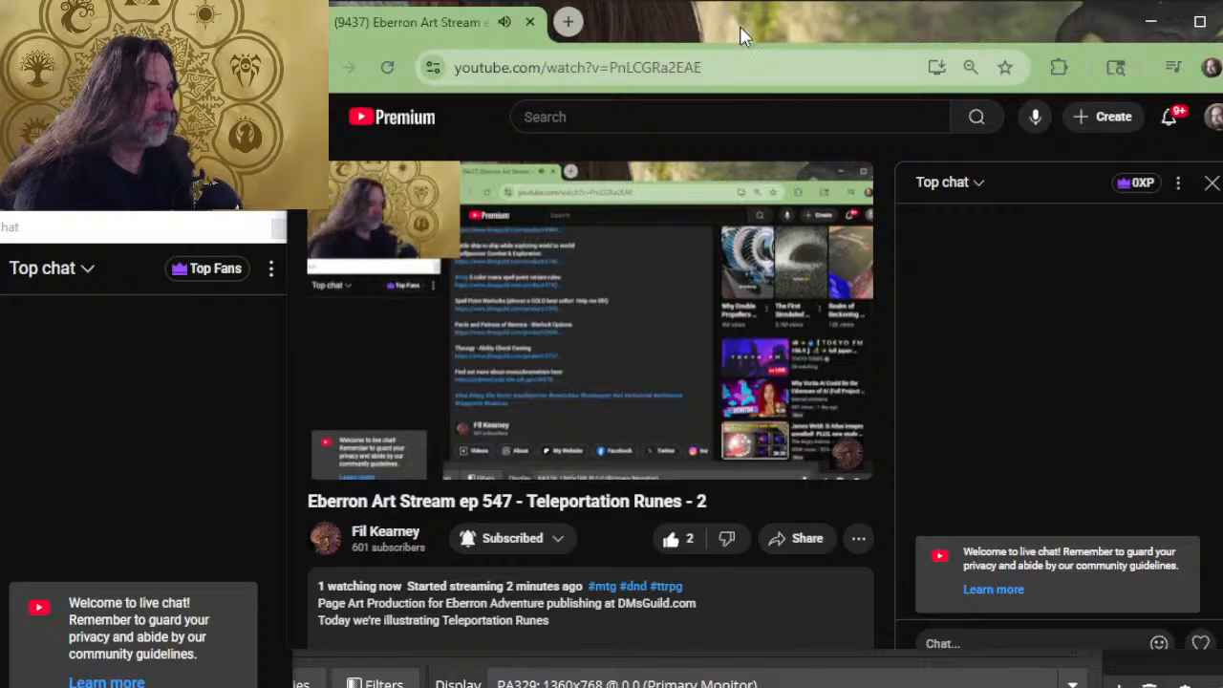
drag(743, 35, 736, 174)
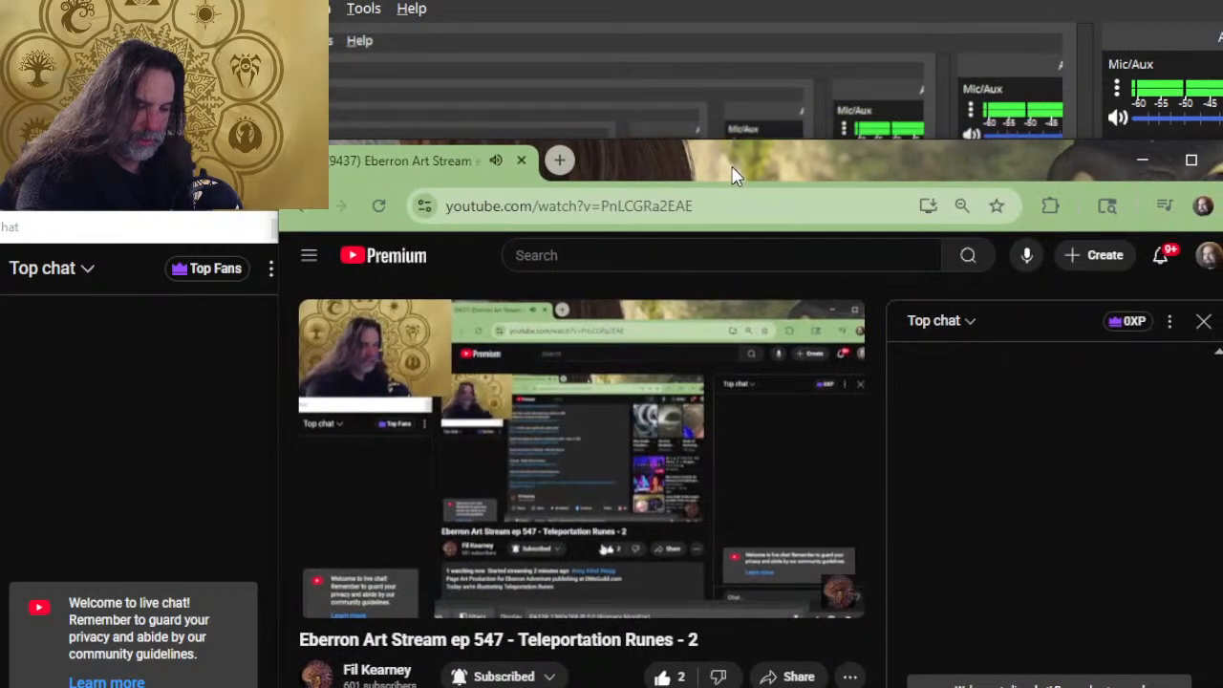
Step: Switch to Photoshop and close the CoM Cover 2024-03-27.jpg document
key(alt+Tab)
key(alt+Tab)
key(alt+Tab)
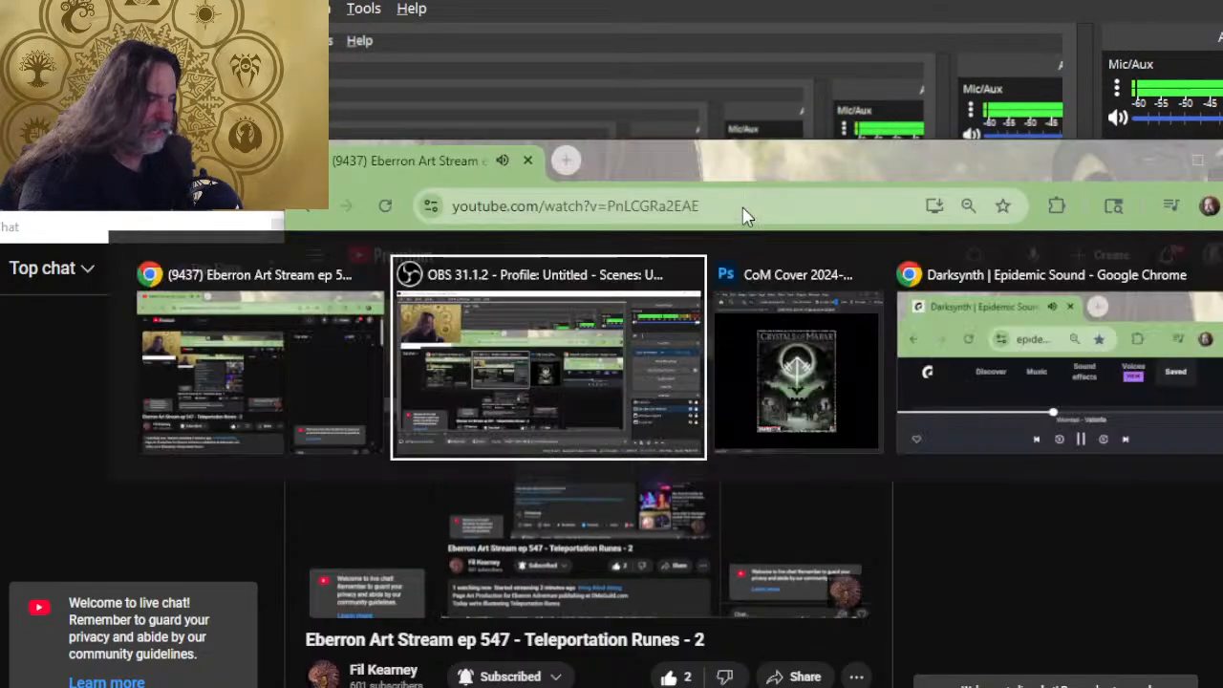
key(alt+Tab)
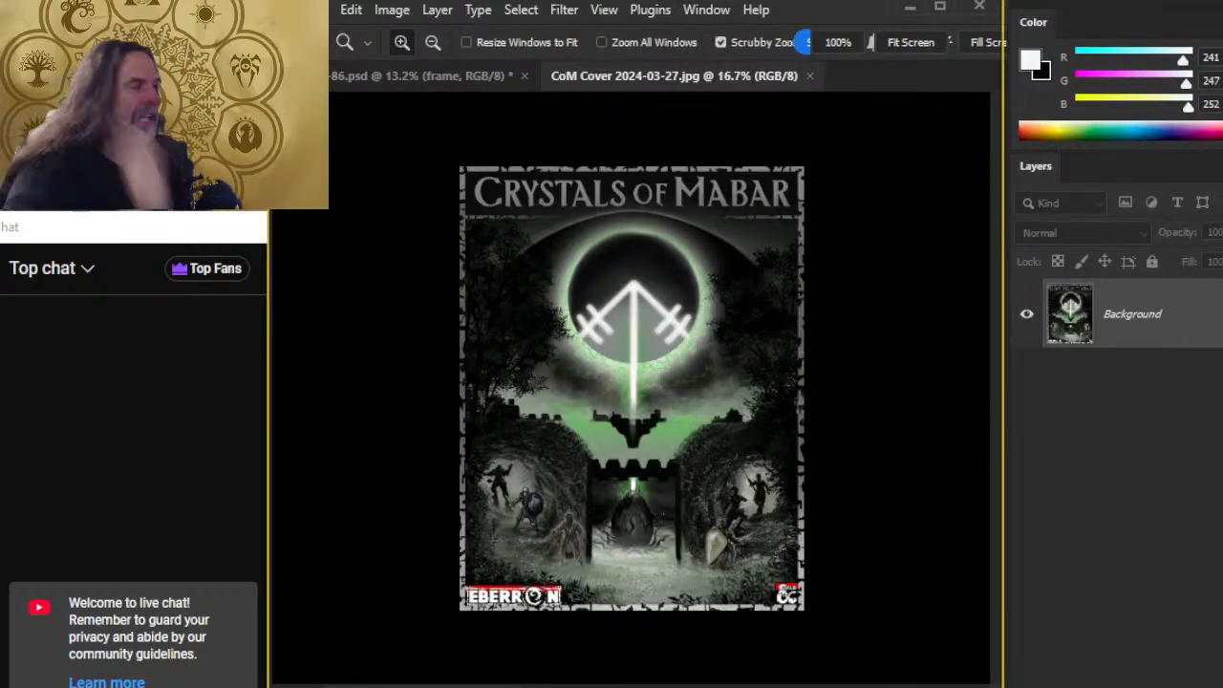
click(808, 76)
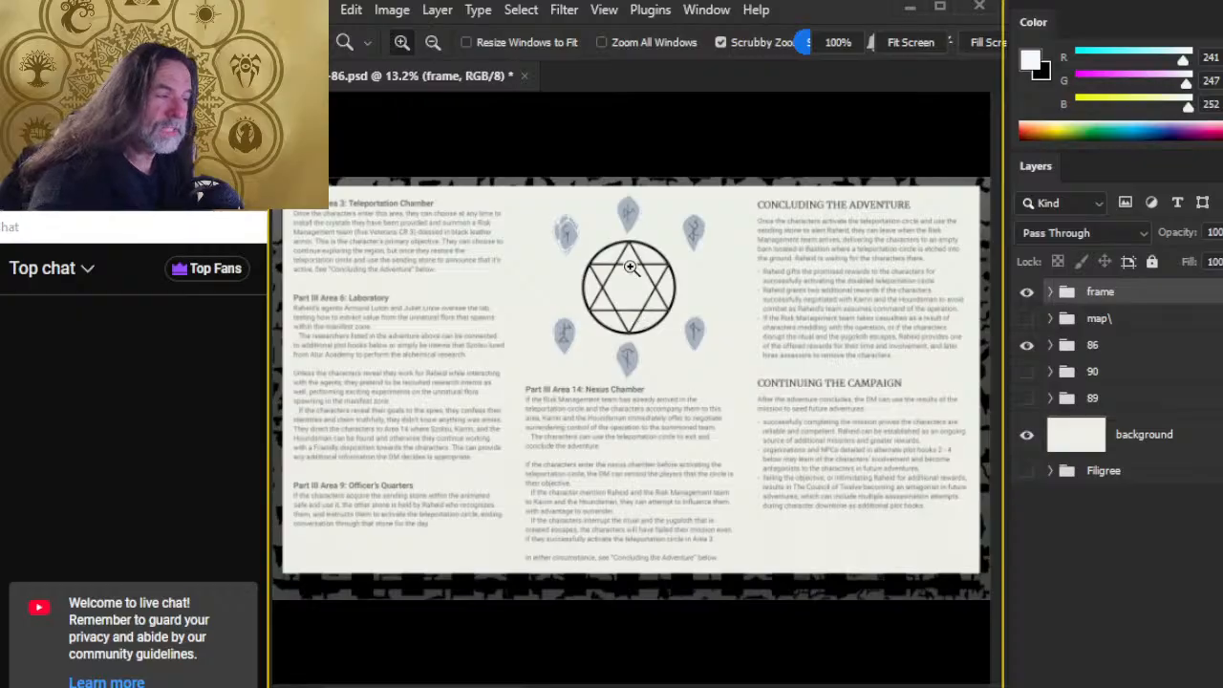
Step: Check the 86 layer group by hiding and reshowing it, and expand the group
drag(619, 290, 695, 287)
drag(581, 249, 609, 320)
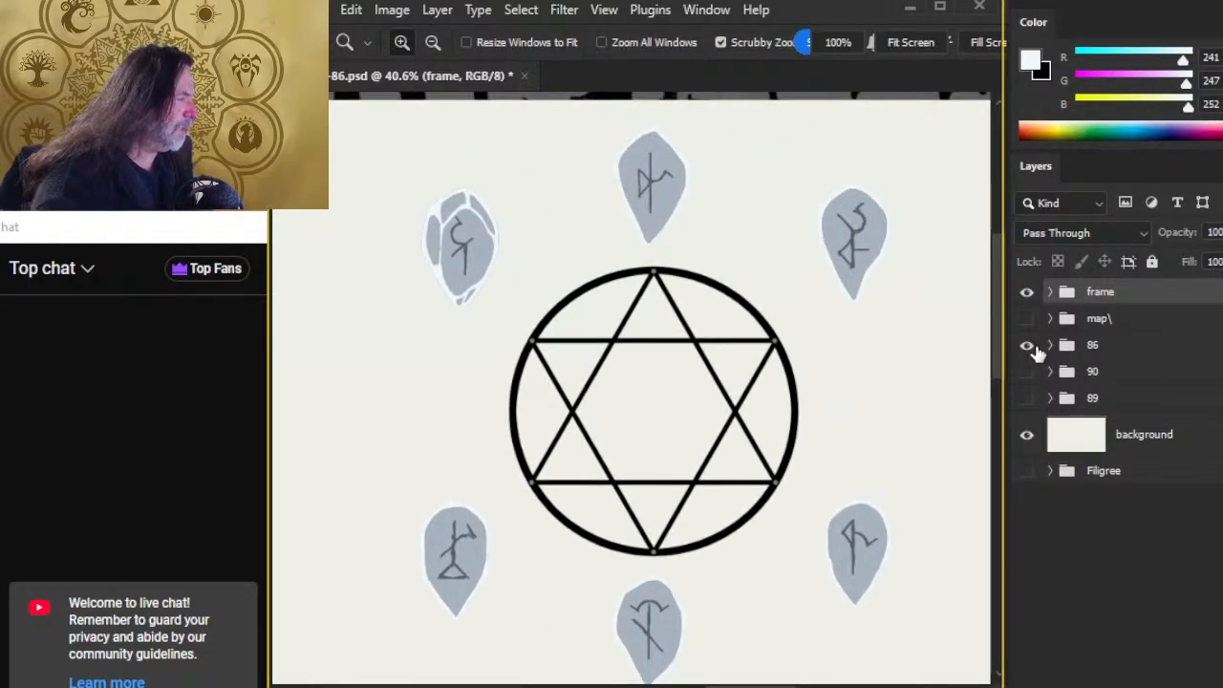
click(1028, 347)
click(1028, 346)
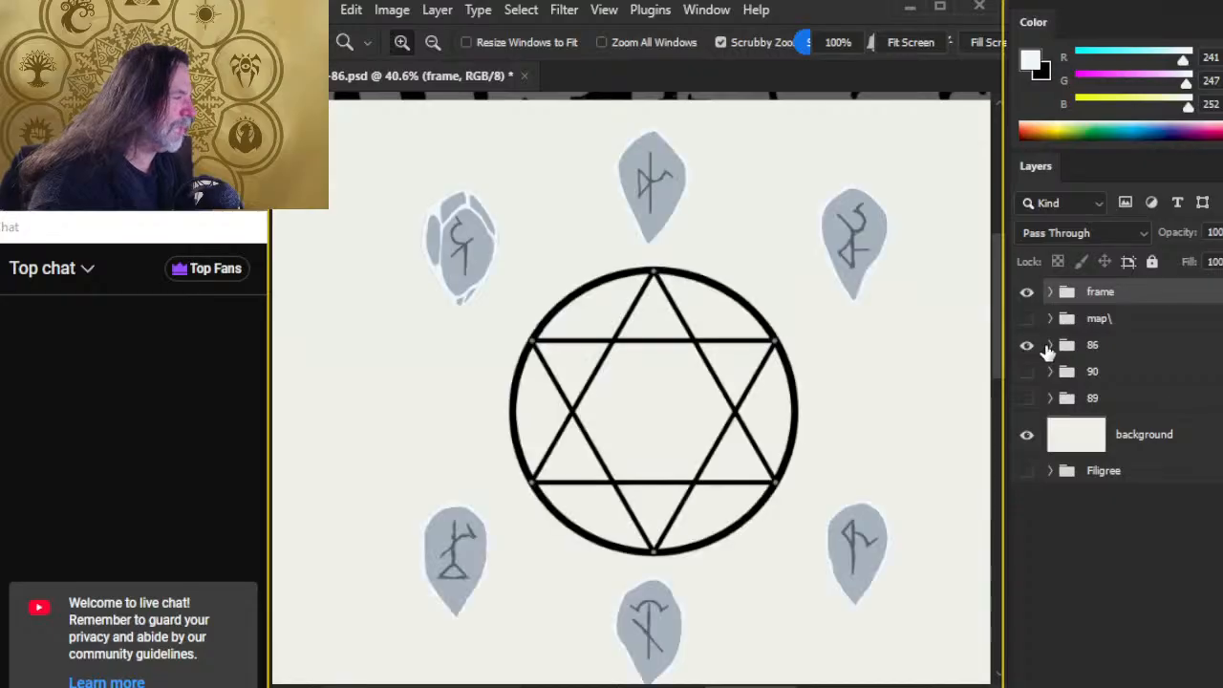
click(1049, 345)
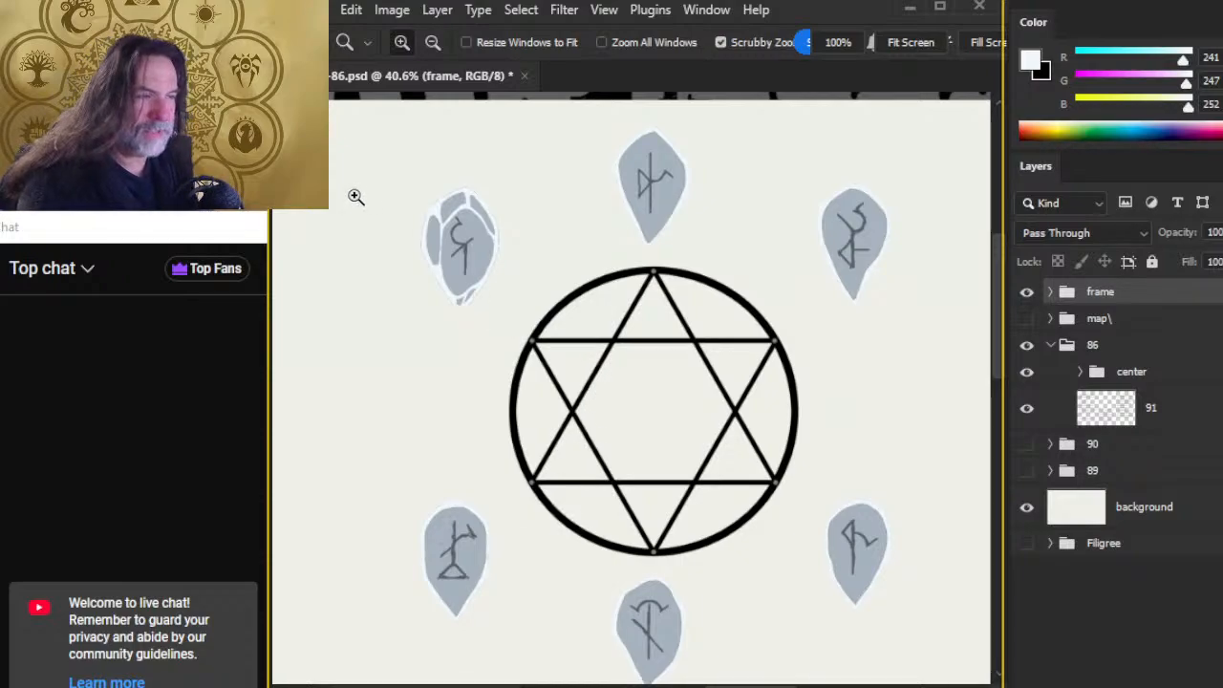
Step: Examine the faceted upper-left crystal and the plain top crystal around the magic circle up close
drag(445, 218, 538, 224)
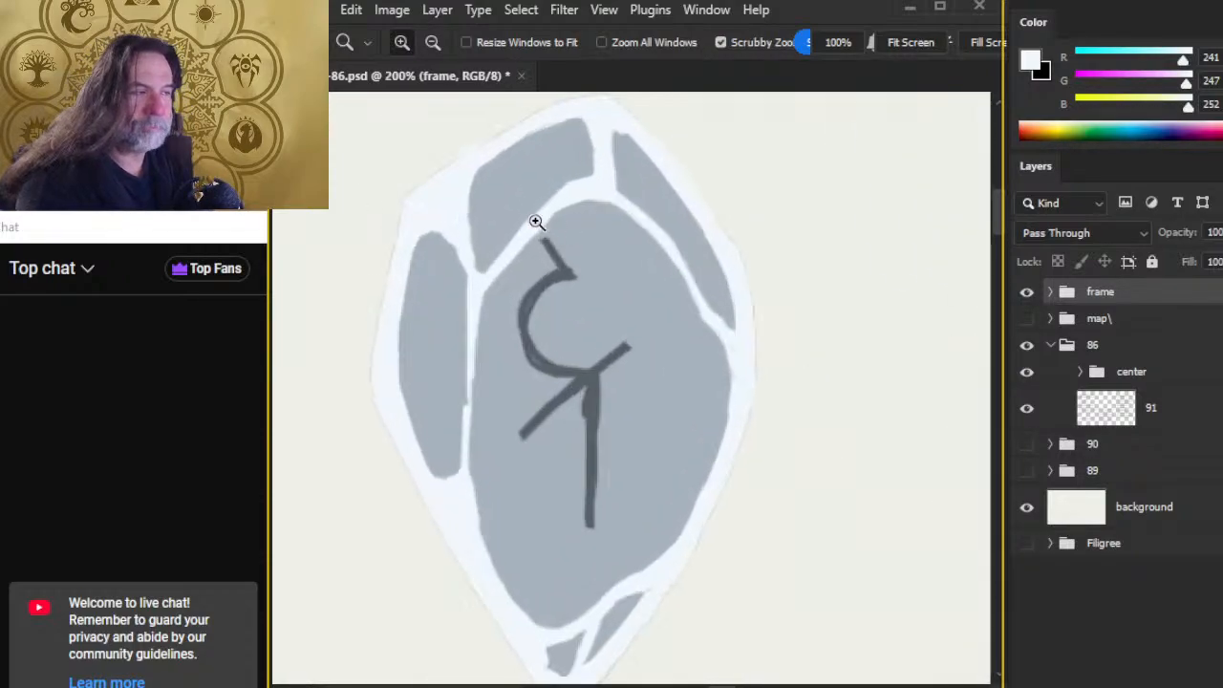
key(b)
key(z)
drag(799, 375, 733, 361)
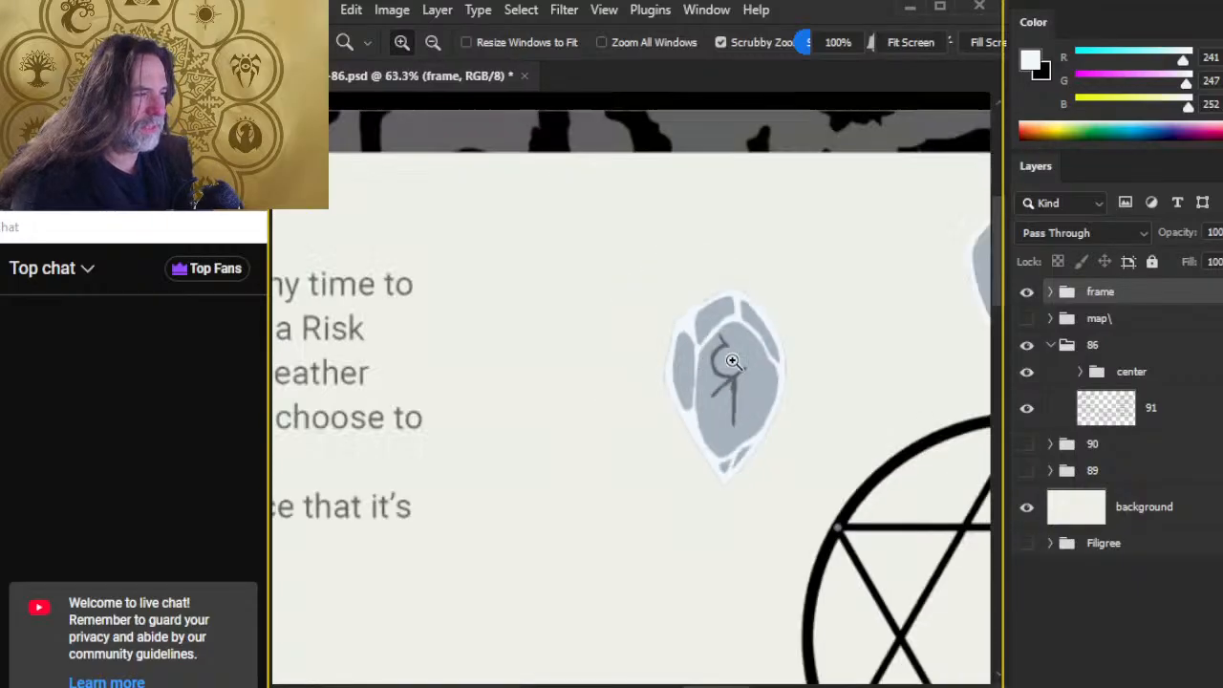
drag(802, 402, 503, 481)
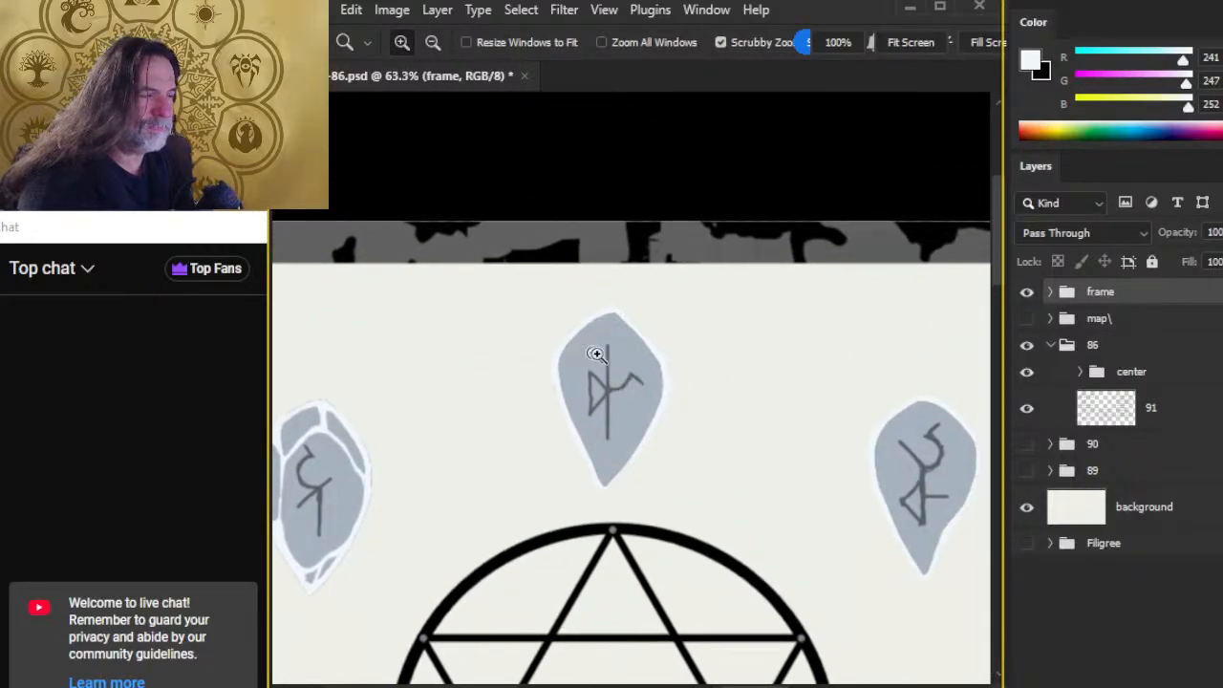
drag(603, 355, 623, 393)
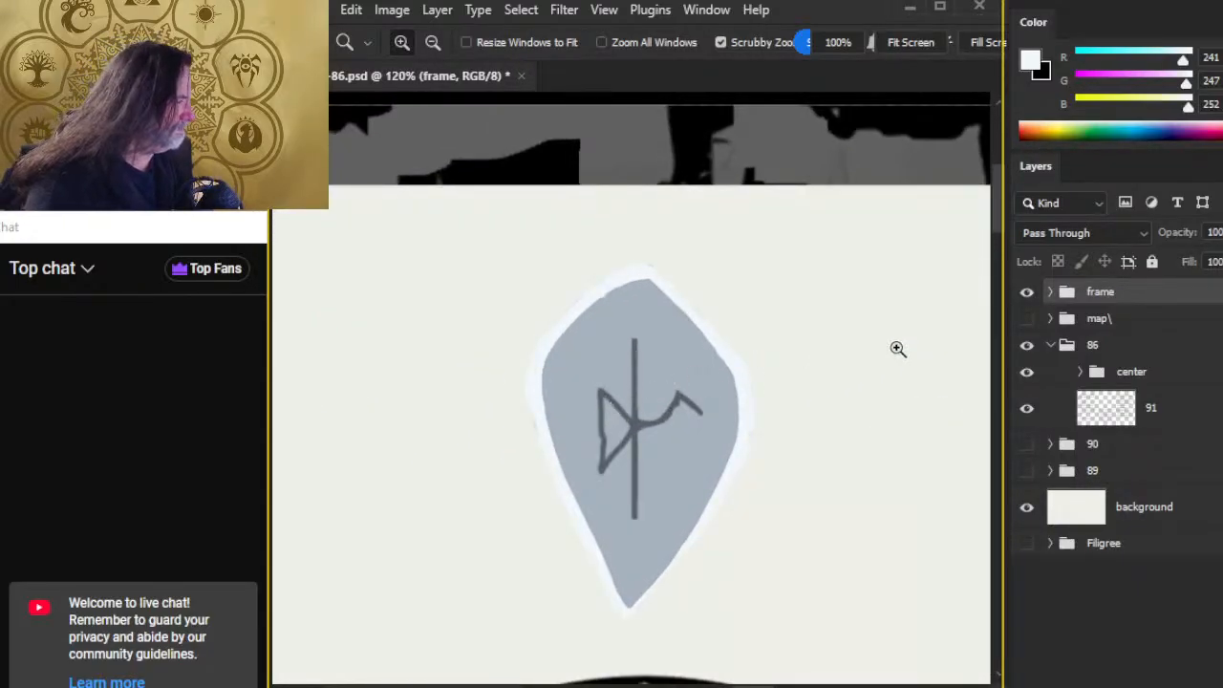
Step: Expand the center group, show its ref group, hide the sigils group, and check Layer 476 by toggling its visibility
click(1078, 375)
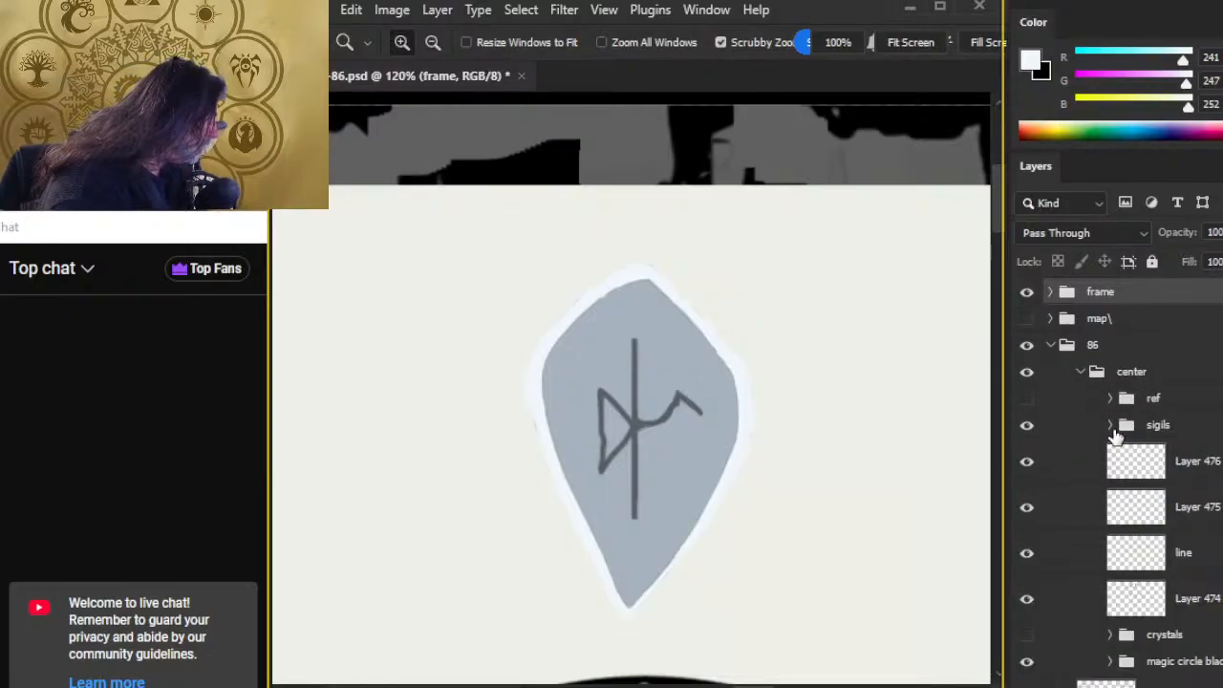
click(1026, 398)
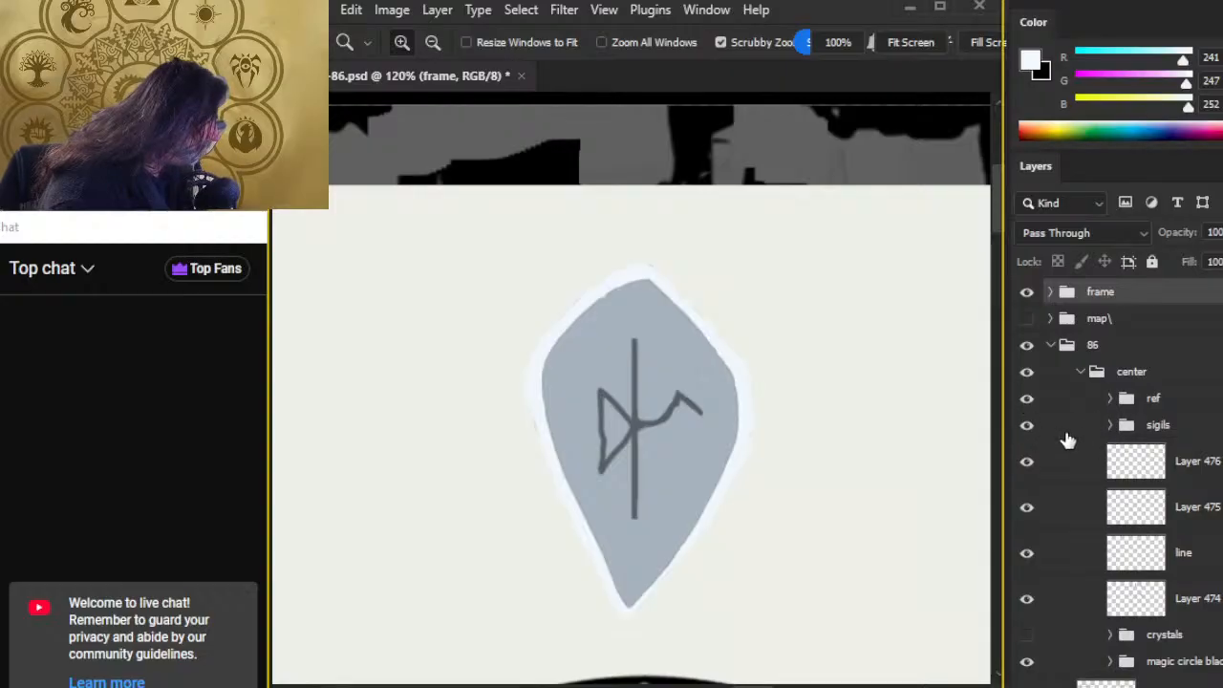
click(1026, 428)
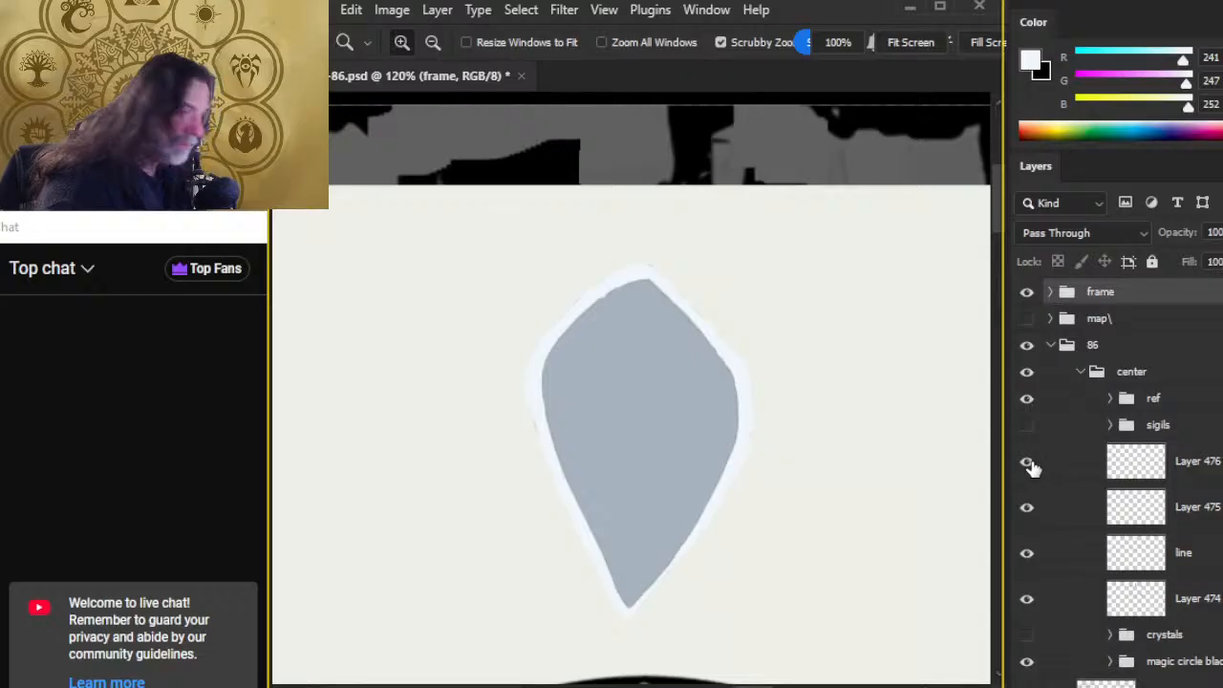
click(1027, 463)
click(1027, 463)
Step: Add a new empty layer directly above Layer 476 in the center group
click(1086, 468)
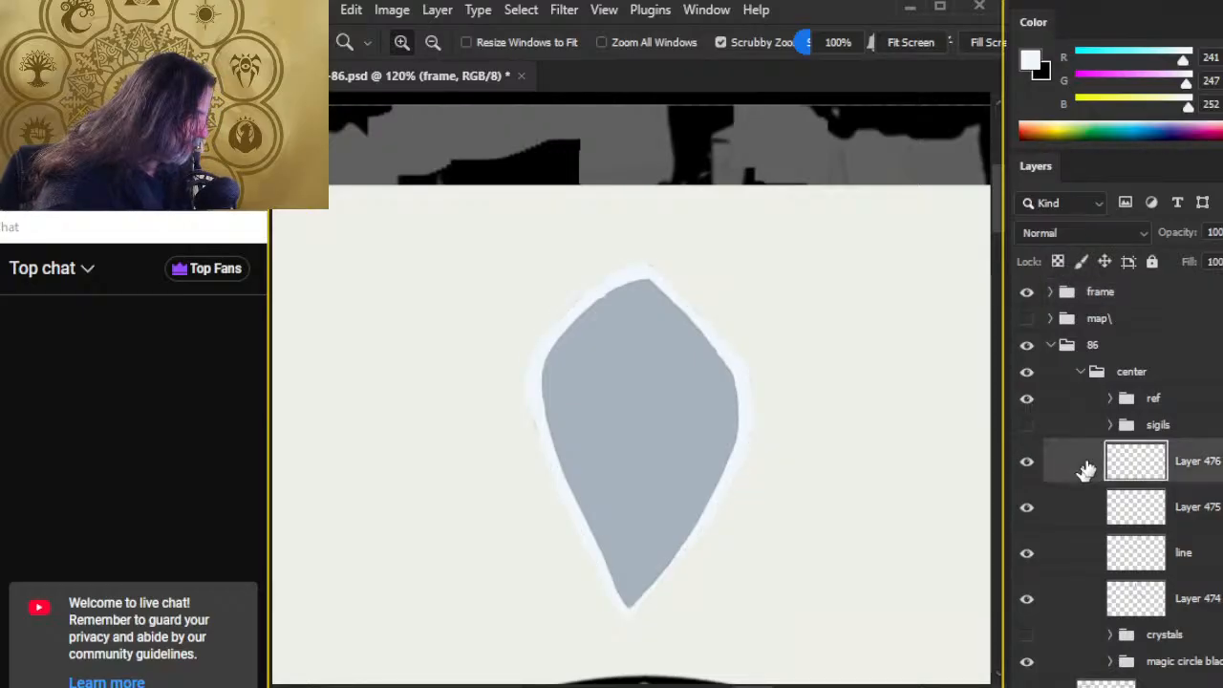
drag(516, 423, 741, 322)
key(ctrl+shift+alt+n)
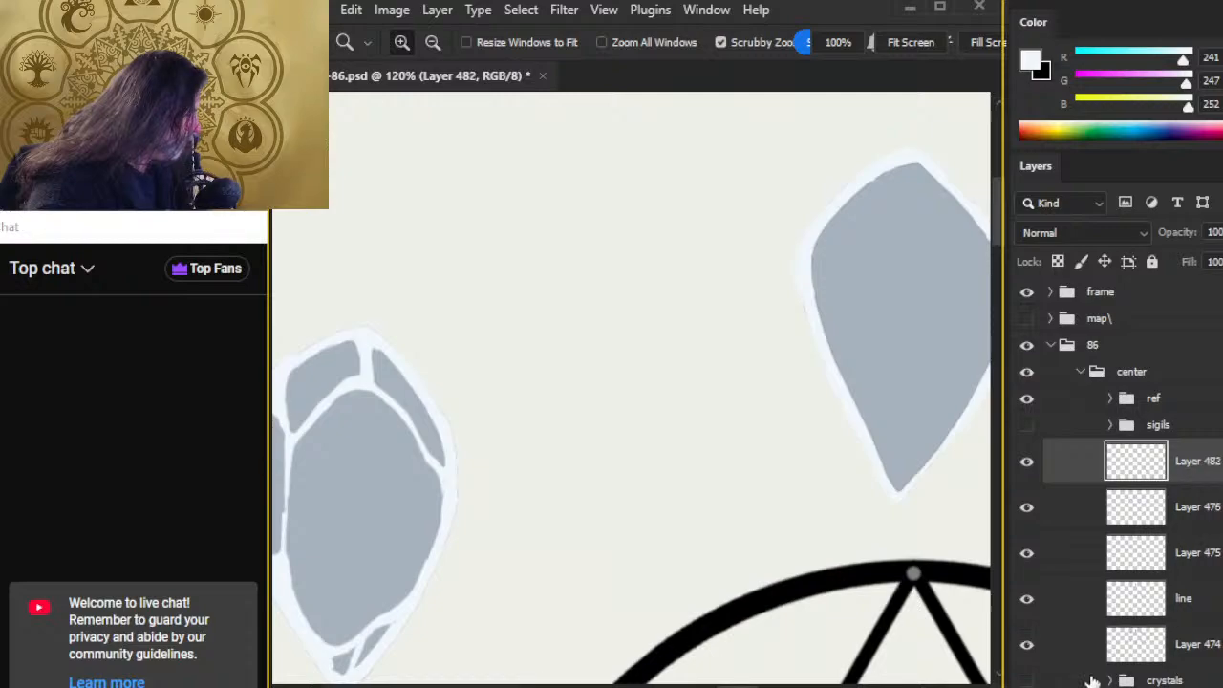
Step: Compare with the faceted crystal and paint a small white notch on the top crystal's inner left edge using a size 4 brush
drag(529, 453, 775, 353)
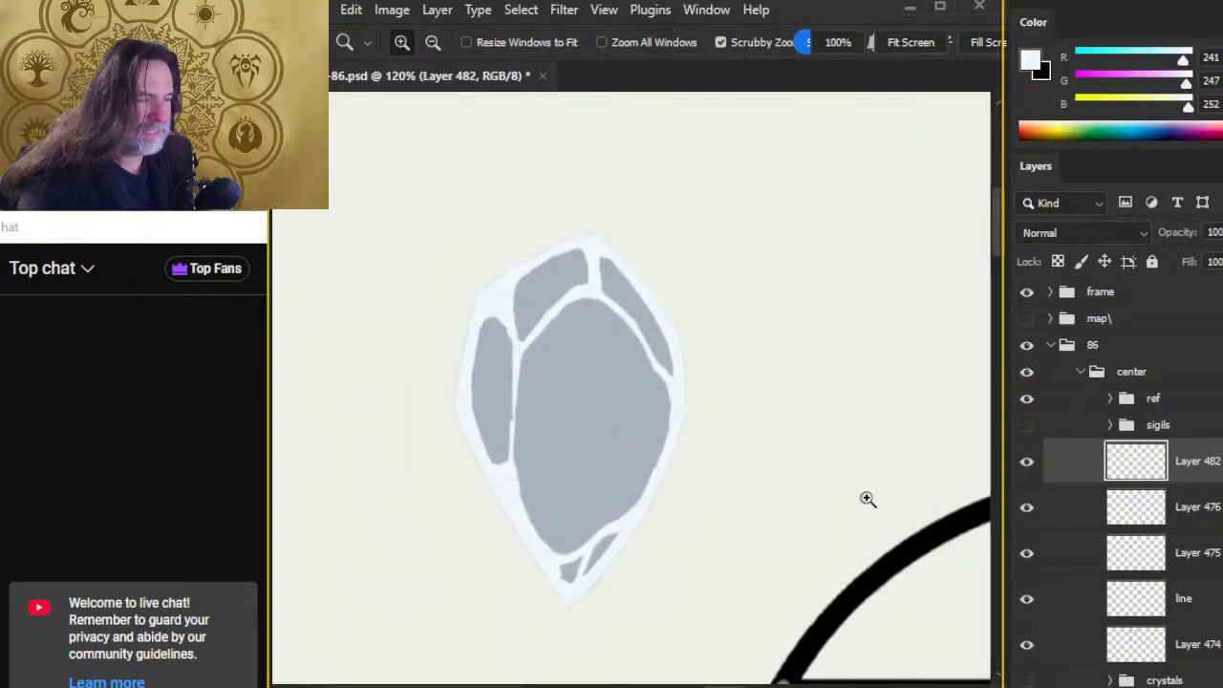
drag(866, 498, 537, 429)
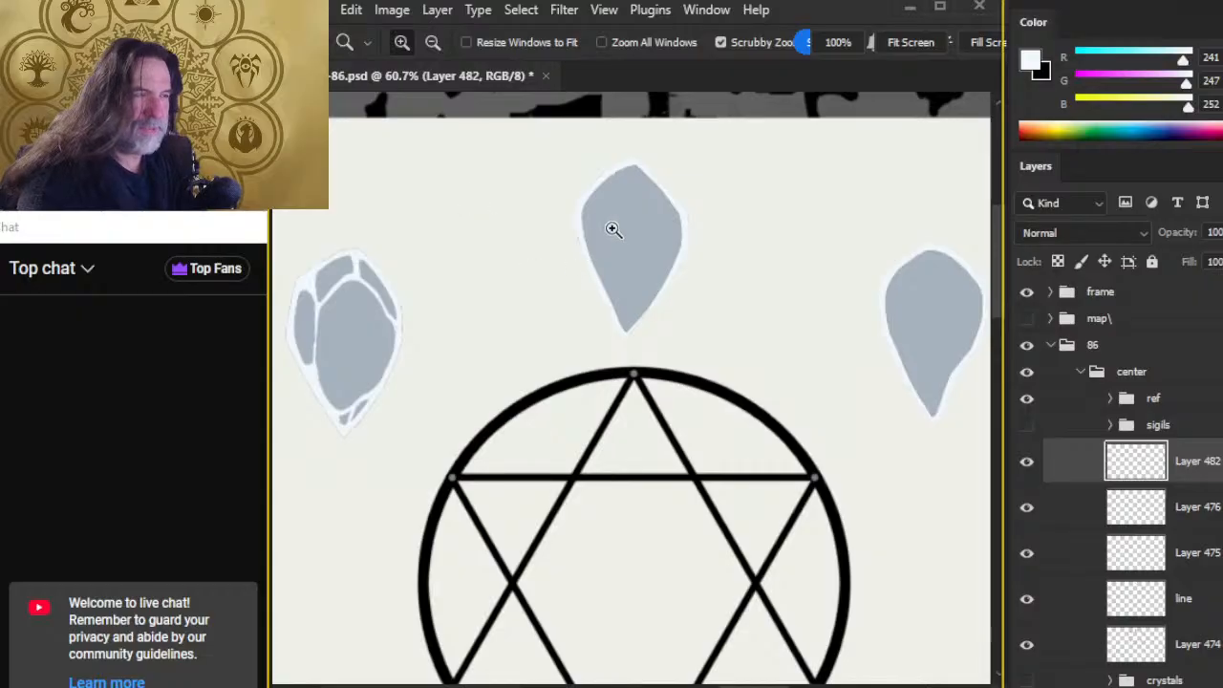
mouse_move(602, 186)
mouse_down()
mouse_move(637, 223)
mouse_move(614, 230)
mouse_move(616, 335)
mouse_up()
key(b)
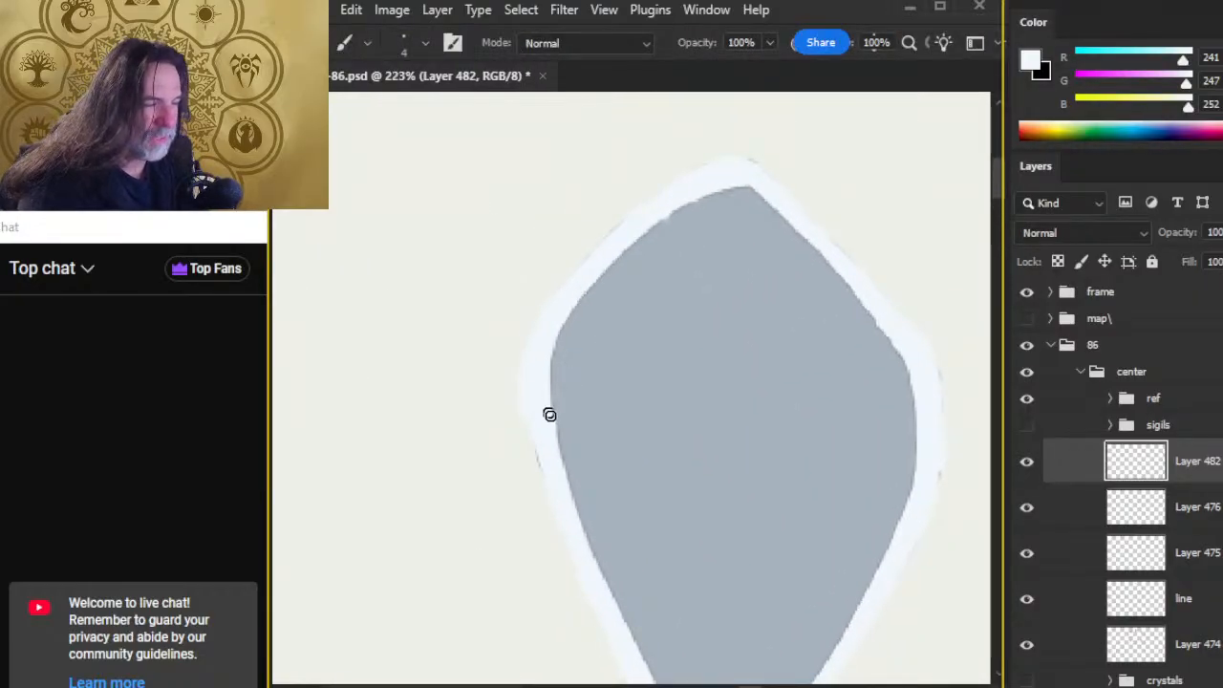
mouse_move(552, 393)
mouse_down()
mouse_move(570, 381)
mouse_move(548, 401)
mouse_move(558, 387)
mouse_up()
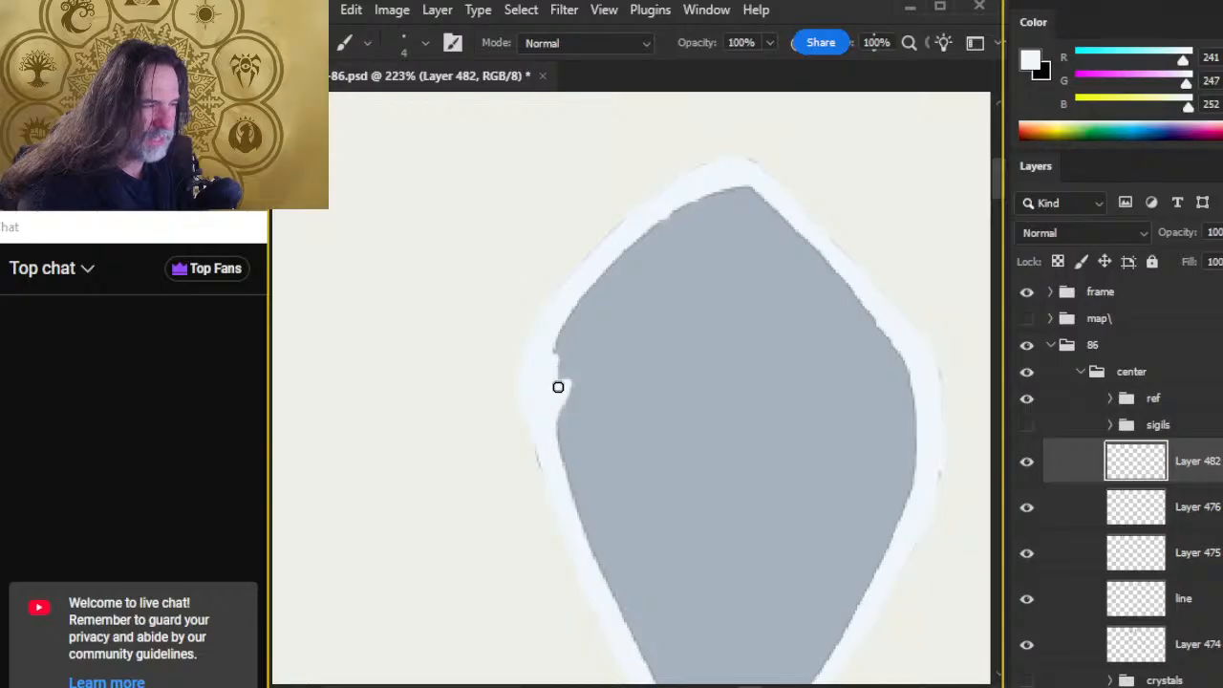
Step: Paint a curved white facet line from the notch inward and up toward the top crystal's tip
key(z)
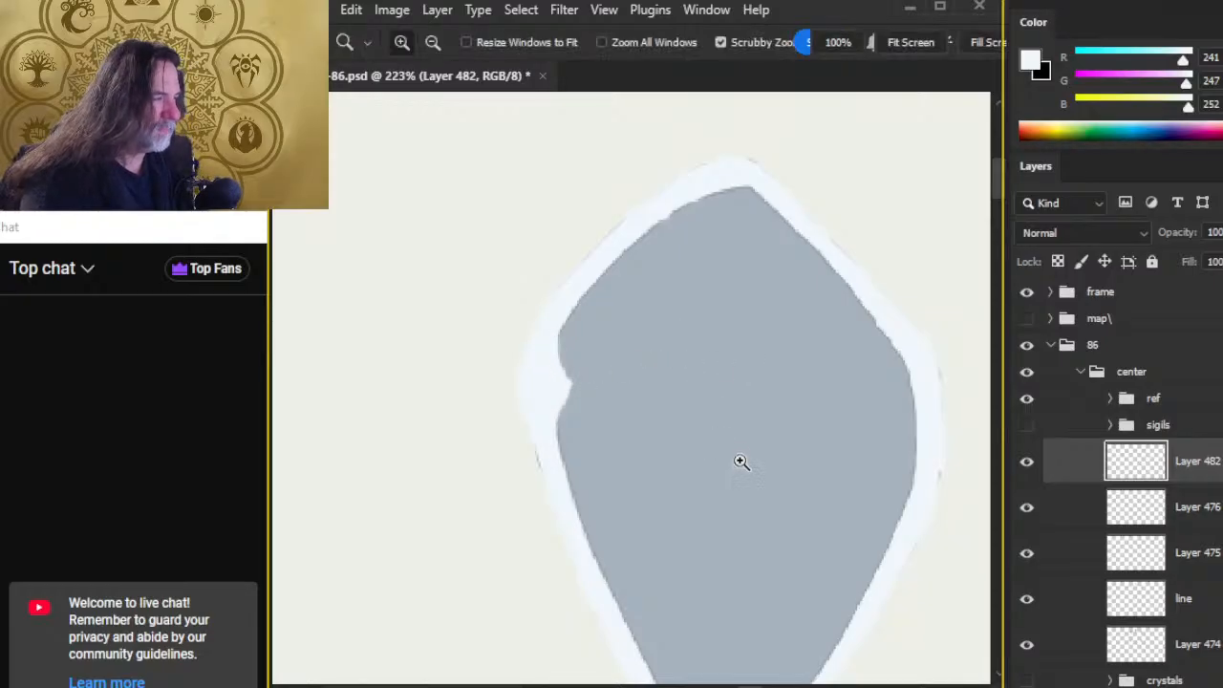
drag(726, 464, 674, 508)
key(b)
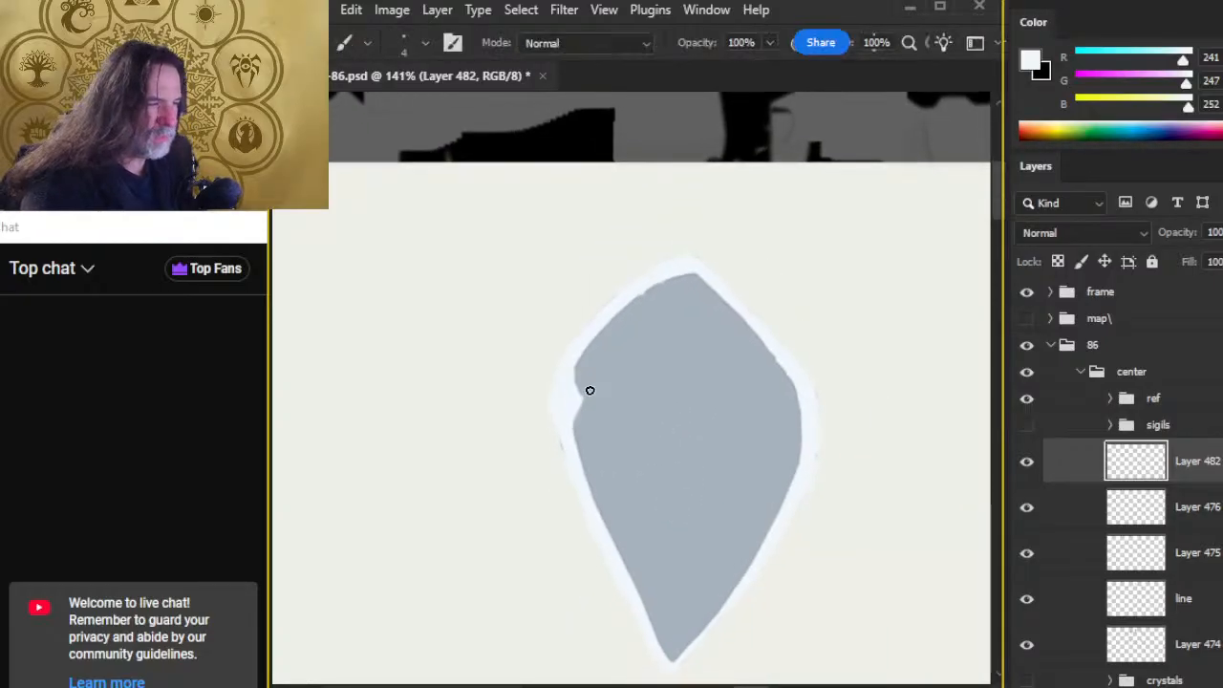
drag(582, 402, 574, 398)
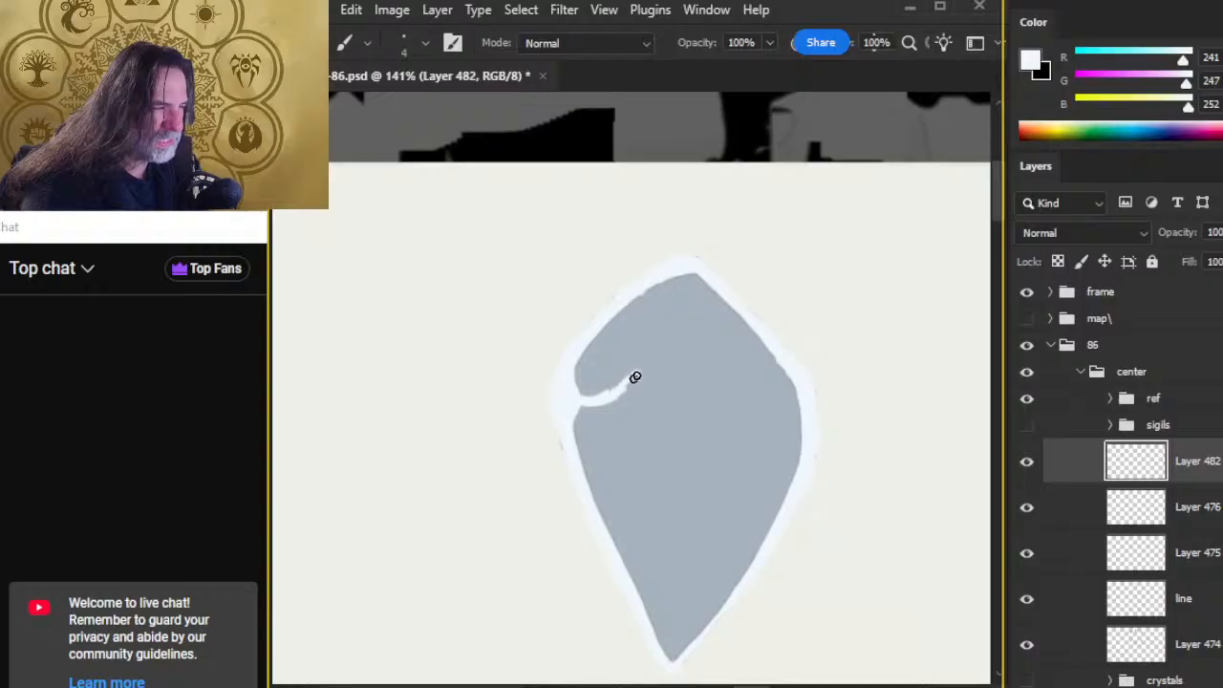
drag(634, 365, 672, 315)
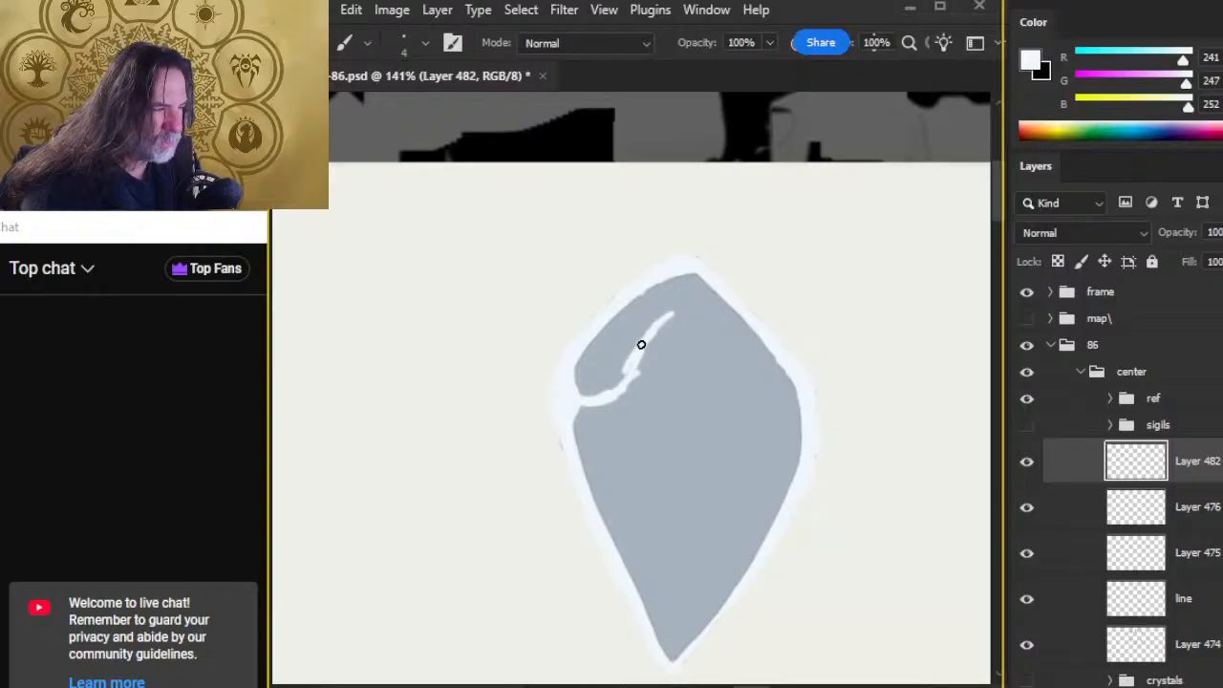
Step: Paint a short white curve on the new layer joining the facet line's upper end to the top crystal's upper-left border
key(e)
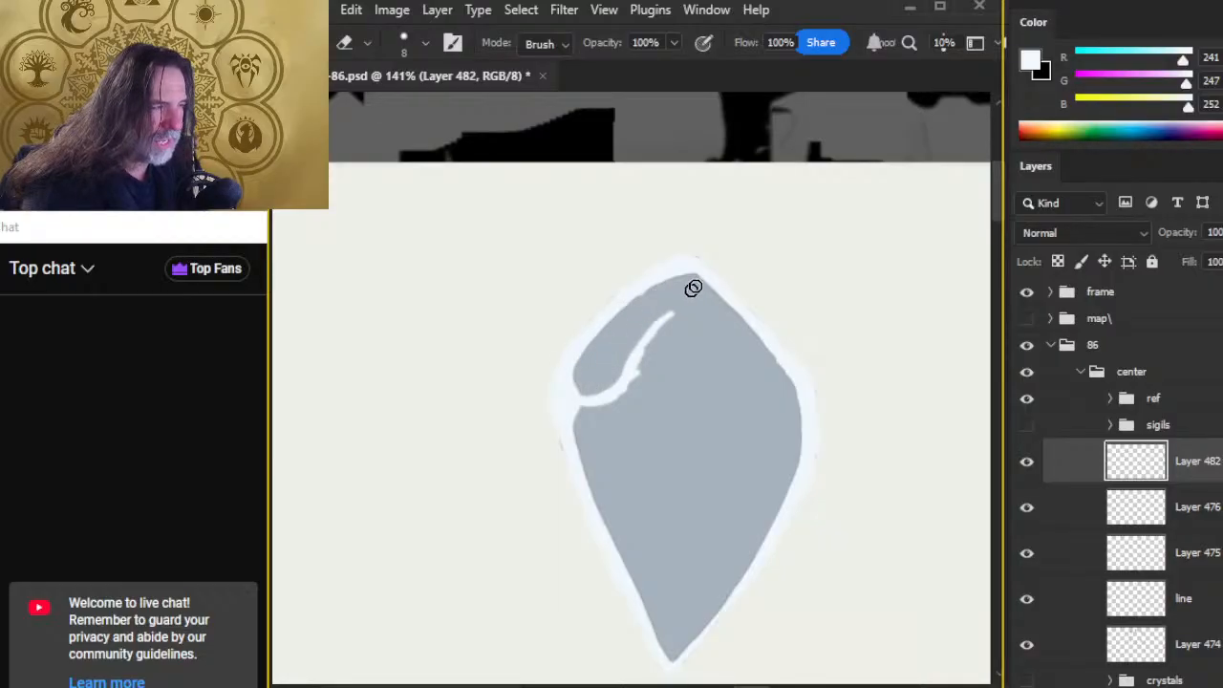
click(1089, 510)
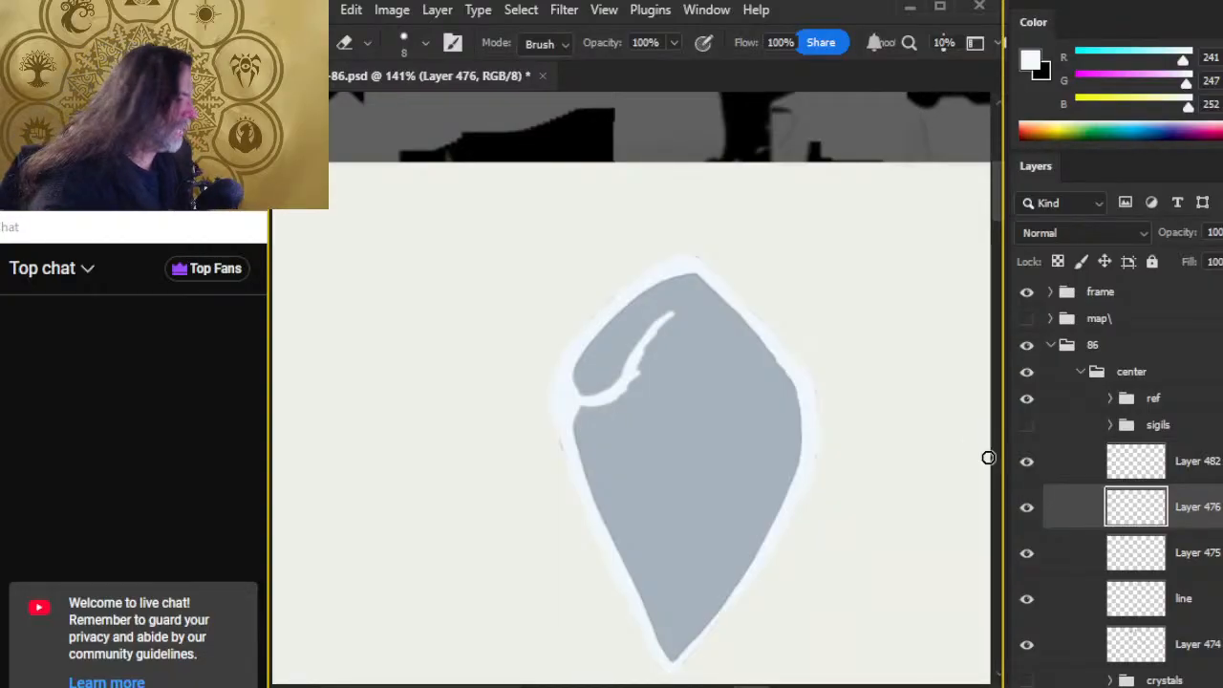
click(1075, 469)
key(b)
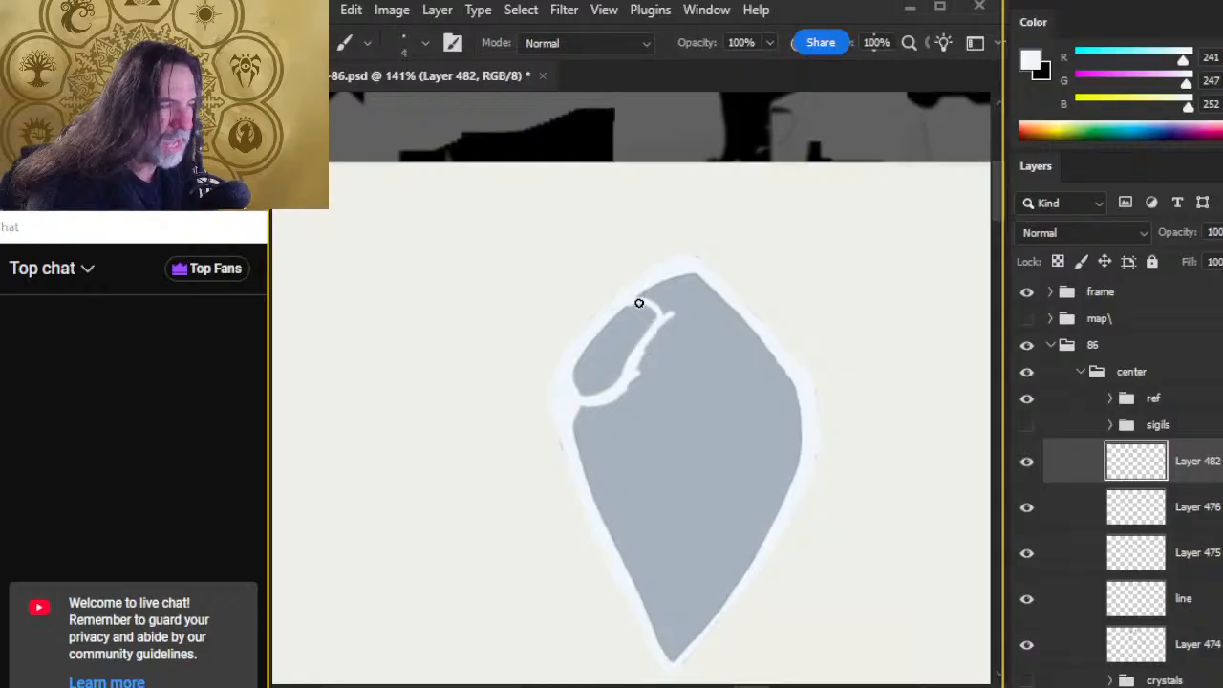
key(e)
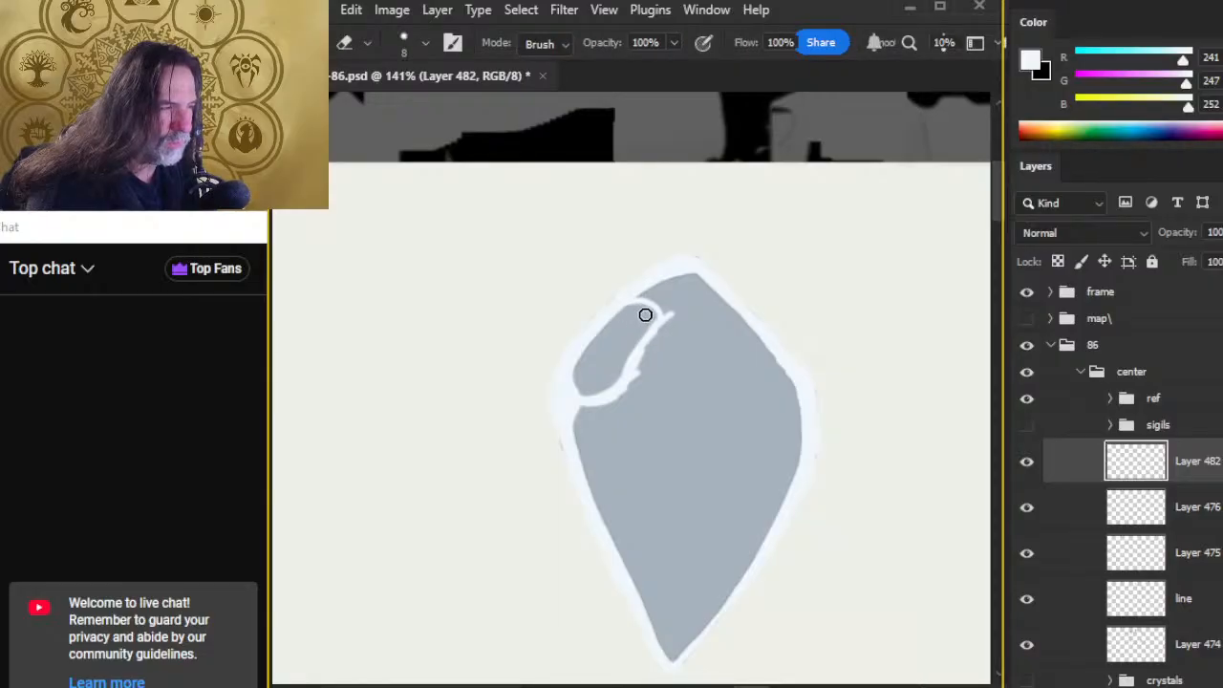
Step: Refine the short curve joining the top crystal's upper-left facet to its border with alternating brush and eraser touches
key(b)
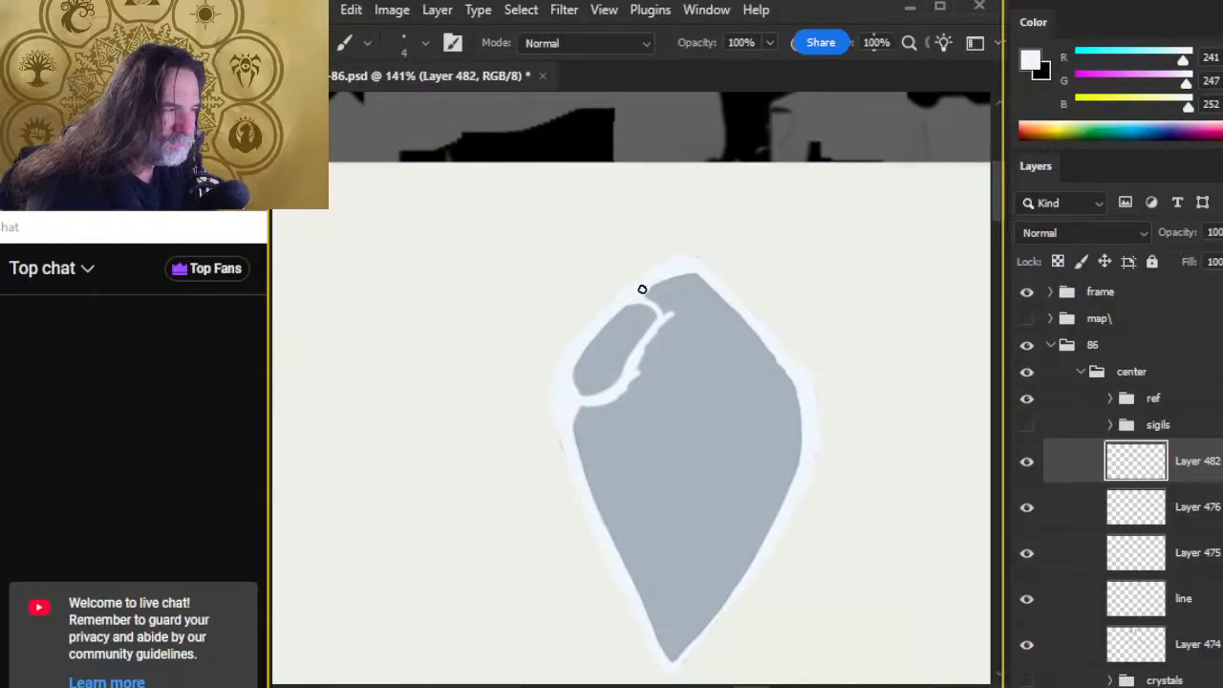
key(e)
key(b)
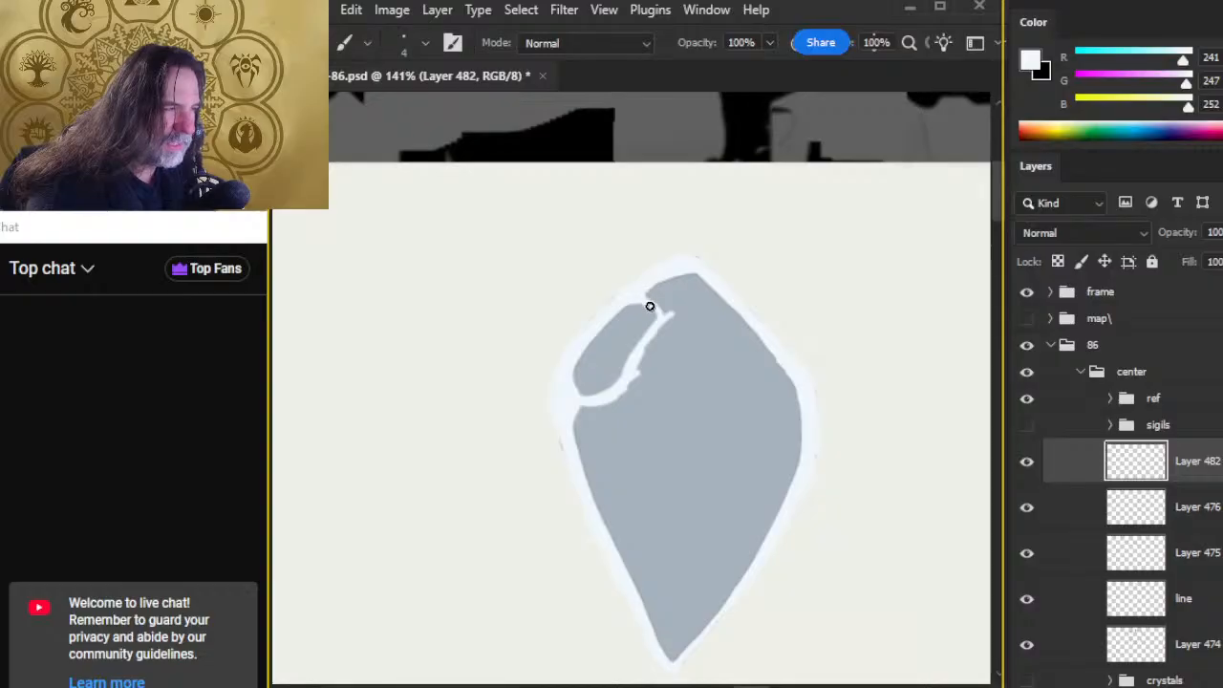
Step: Show the sigils group so the runes appear on all the crystals around the magic circle
key(z)
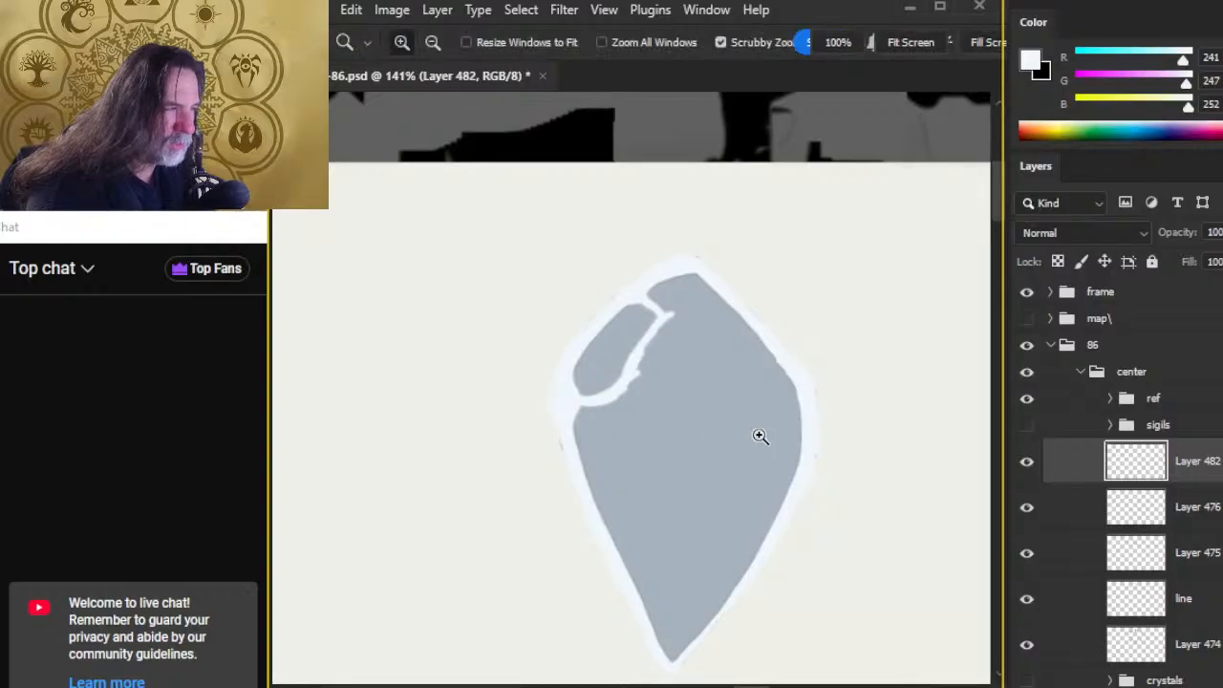
drag(731, 416, 589, 421)
drag(743, 579, 704, 455)
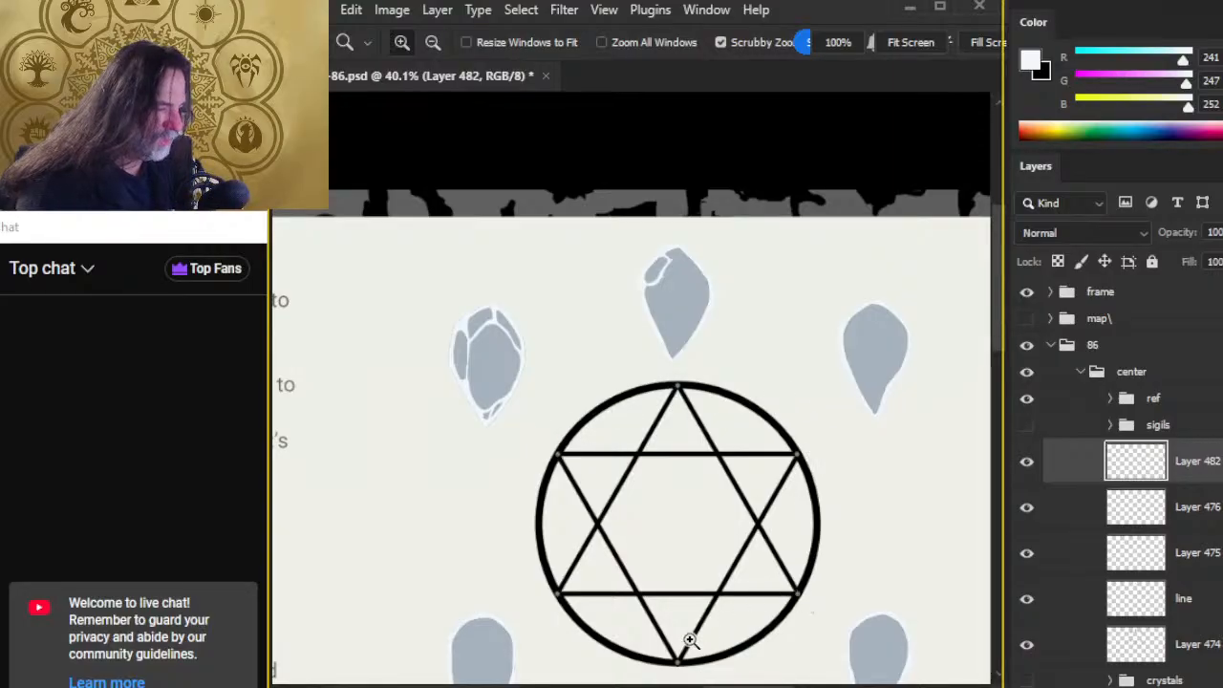
drag(560, 464, 480, 458)
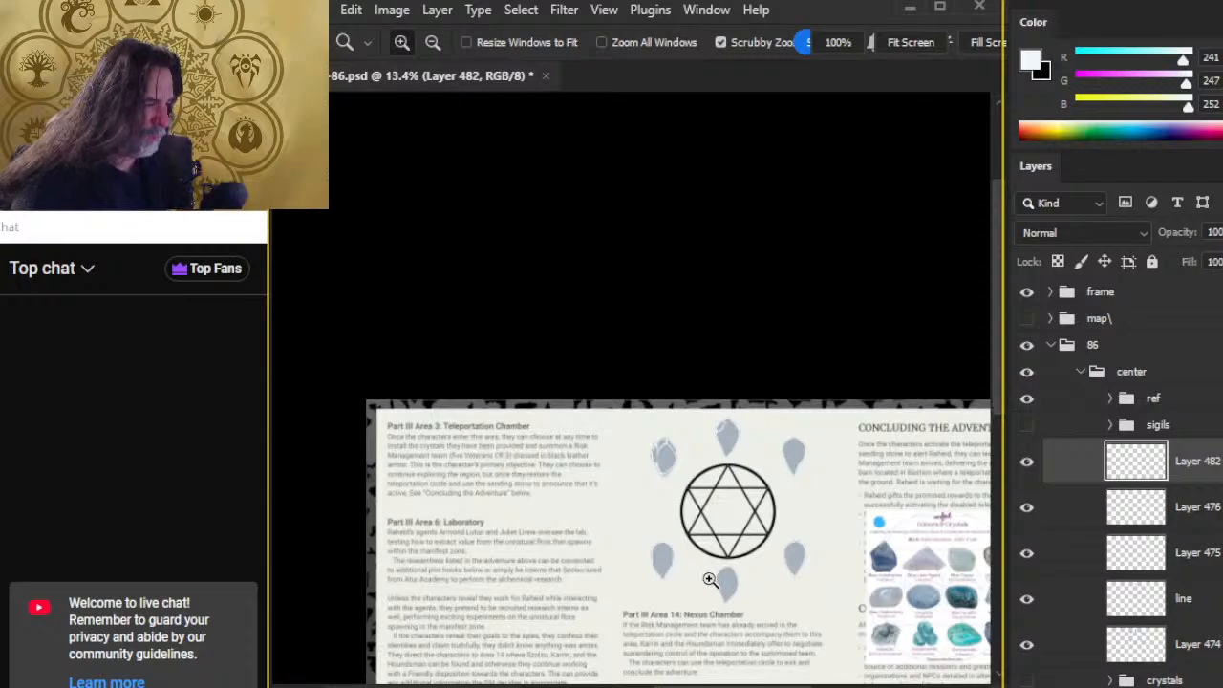
drag(671, 543, 664, 396)
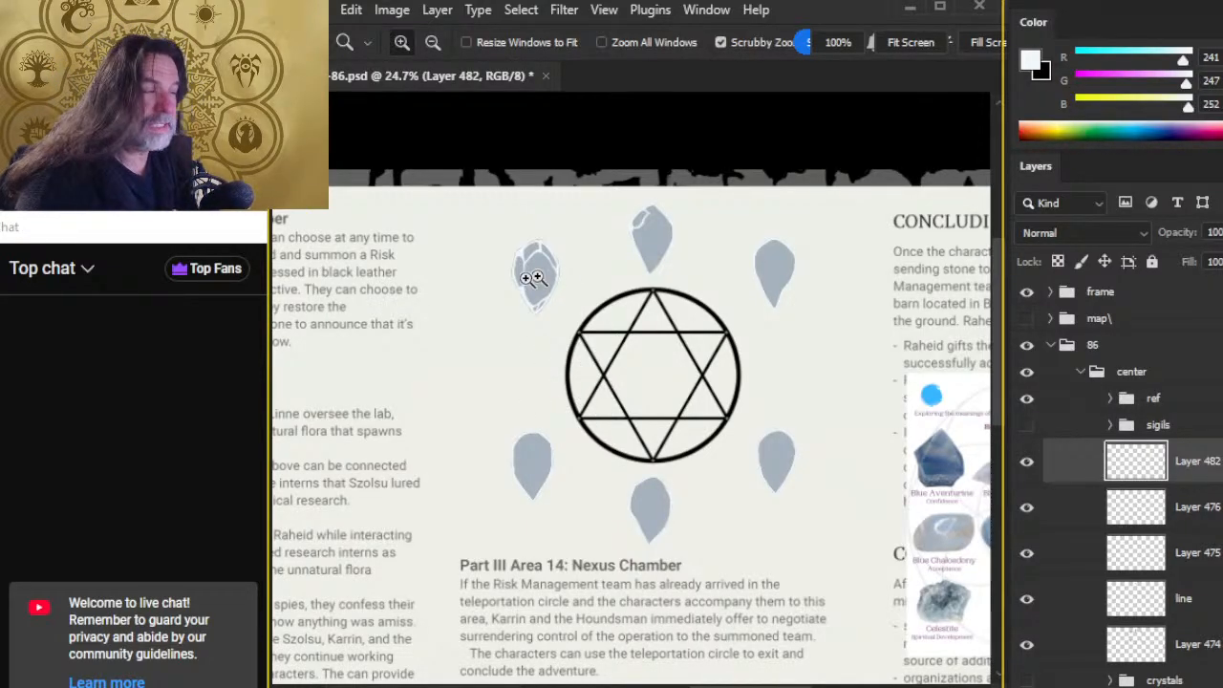
click(1026, 424)
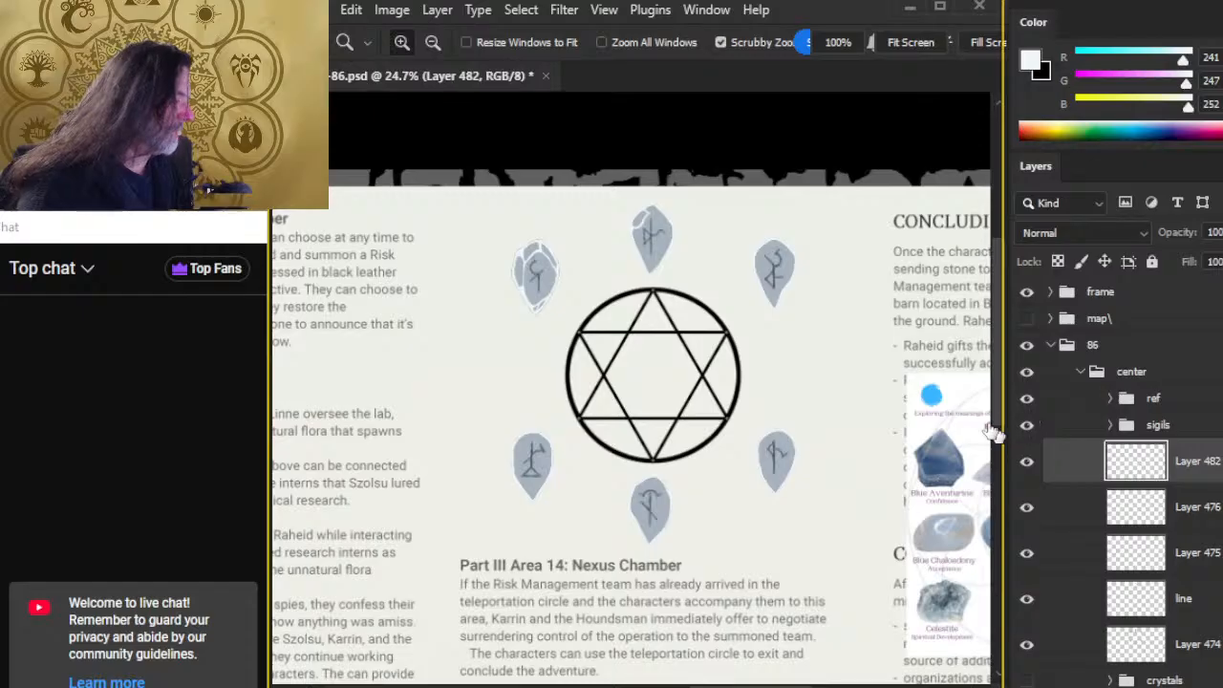
Step: Smooth the inner edge of the top crystal's upper-left facet outline with the size 8 eraser and size 4 brush
drag(592, 295, 622, 307)
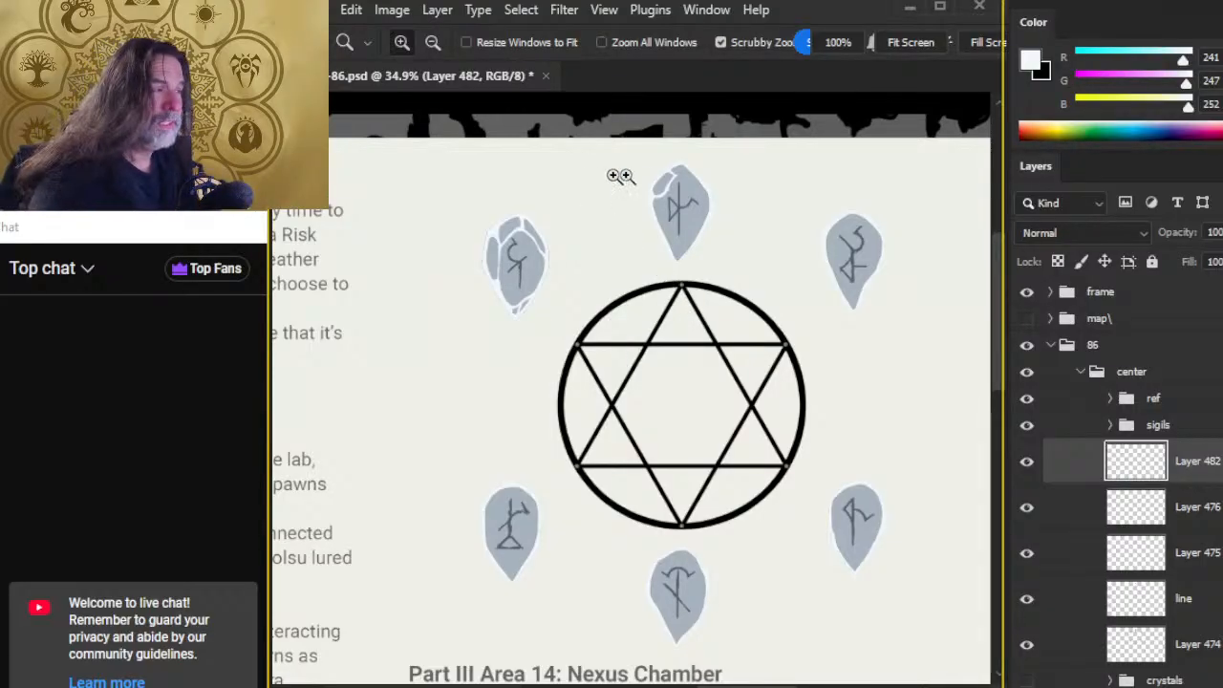
mouse_move(663, 175)
mouse_down()
mouse_move(752, 171)
mouse_move(815, 189)
mouse_up()
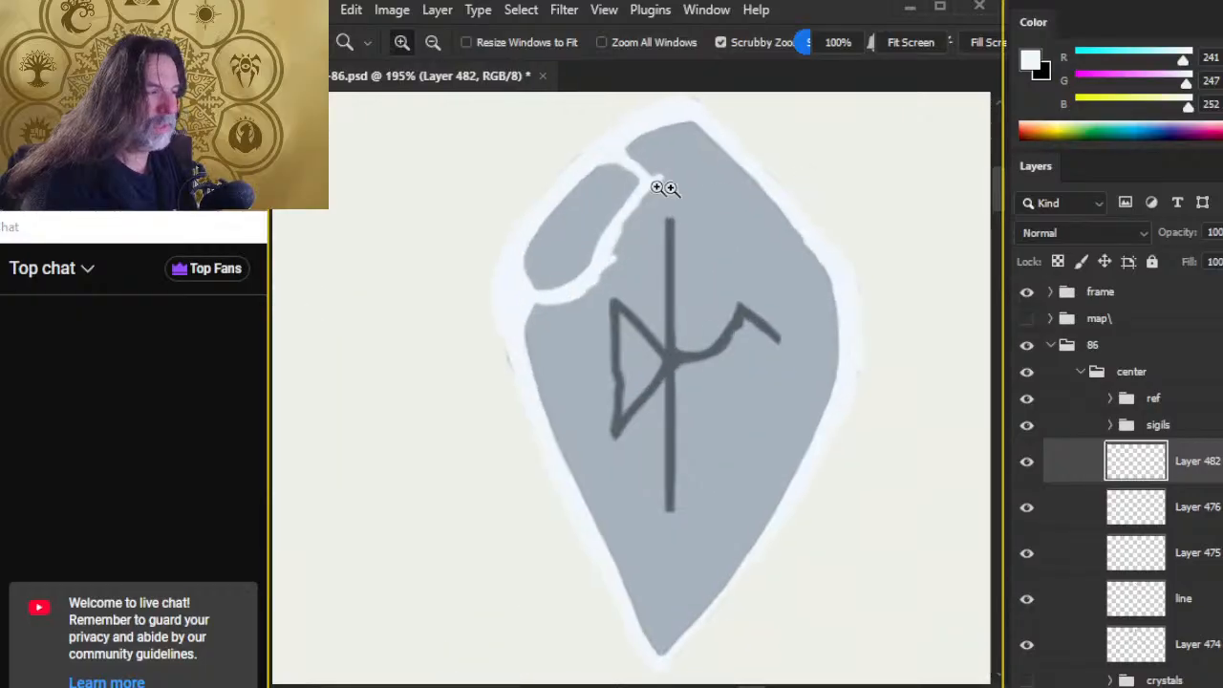
key(e)
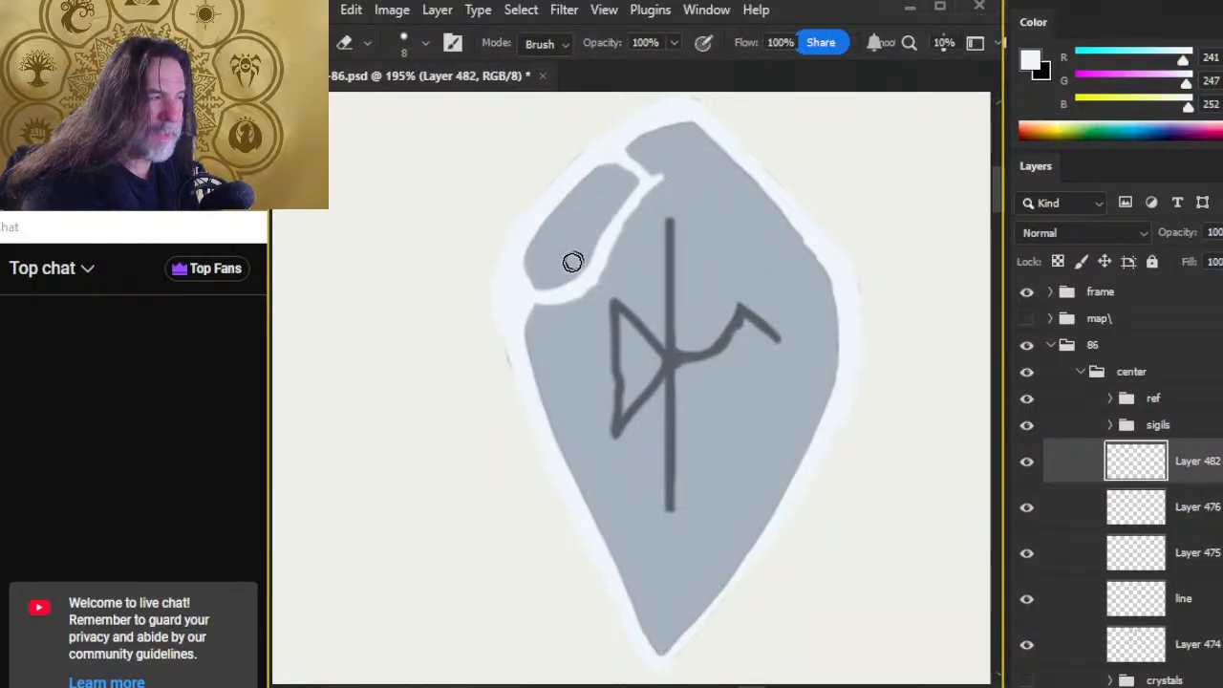
mouse_move(540, 276)
mouse_down()
mouse_move(551, 276)
mouse_move(530, 265)
mouse_move(588, 239)
mouse_move(631, 161)
mouse_up()
key(b)
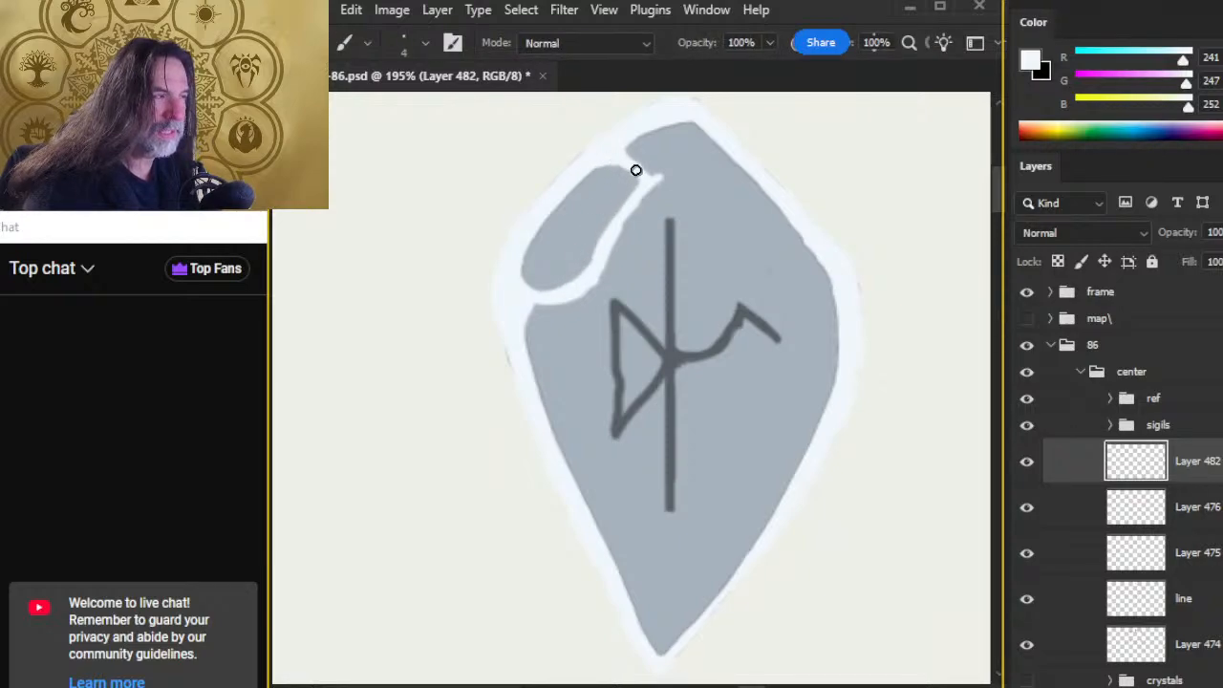
key(e)
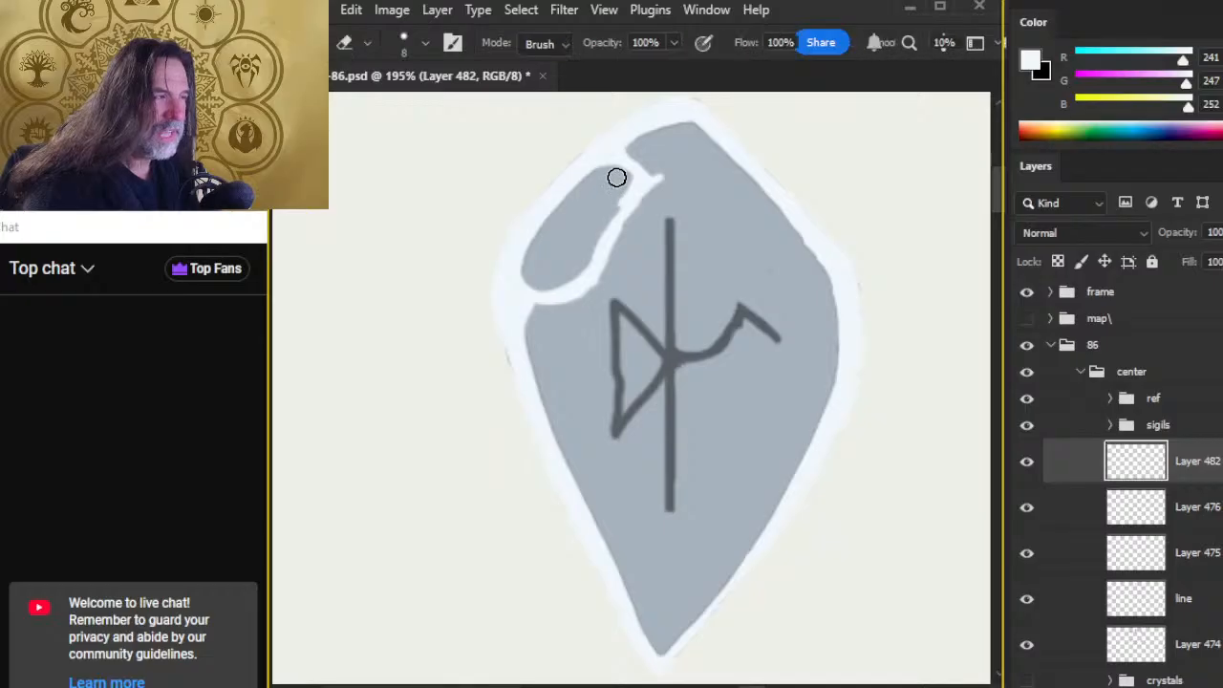
mouse_move(627, 181)
mouse_down()
mouse_move(586, 235)
mouse_move(604, 207)
mouse_up()
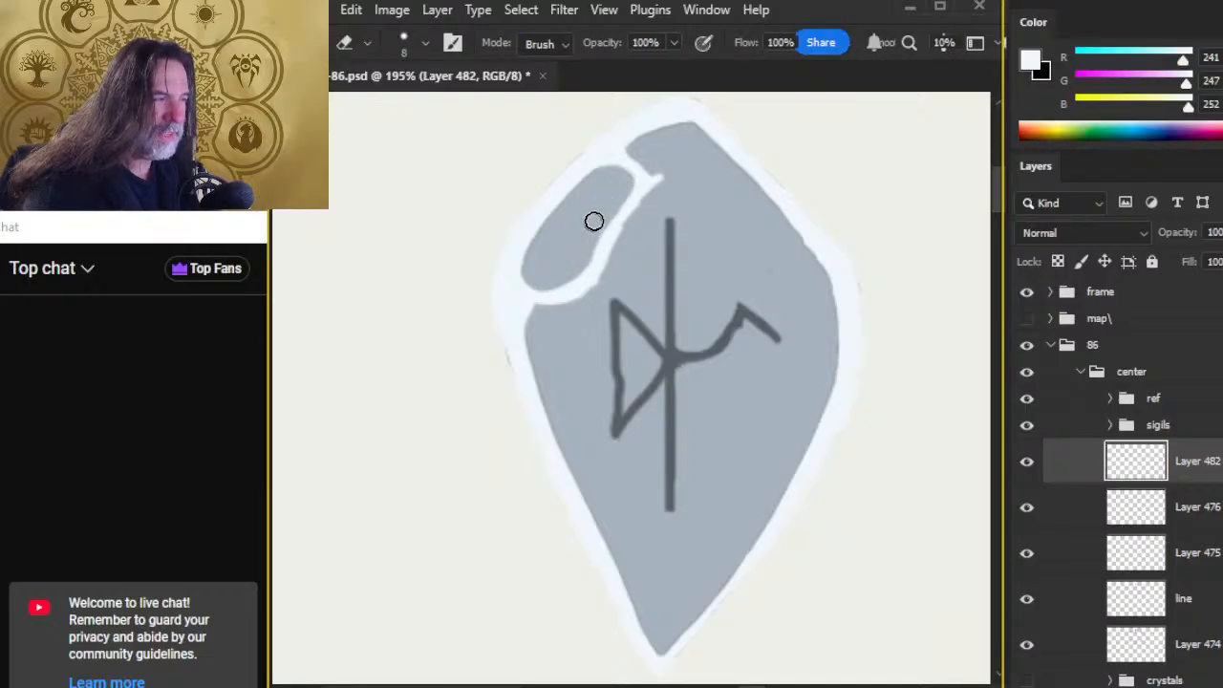
Step: Even out the lower outer edge of the upper-left facet line on the top crystal using the brush and eraser
key(b)
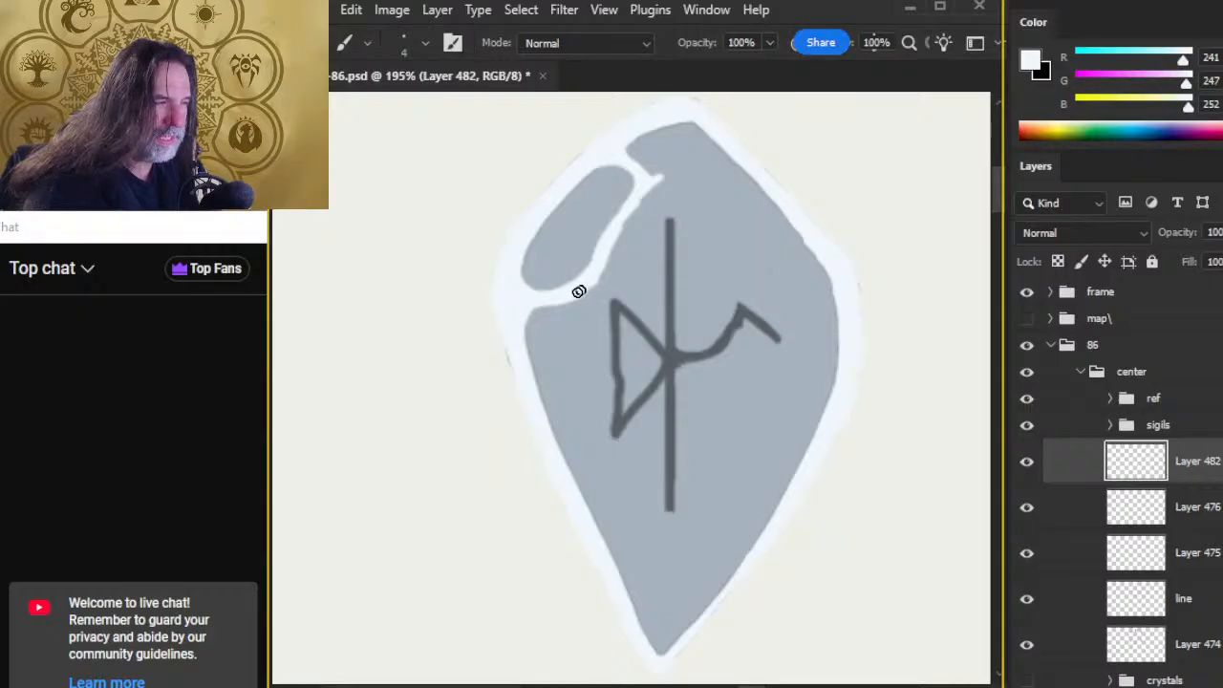
key(e)
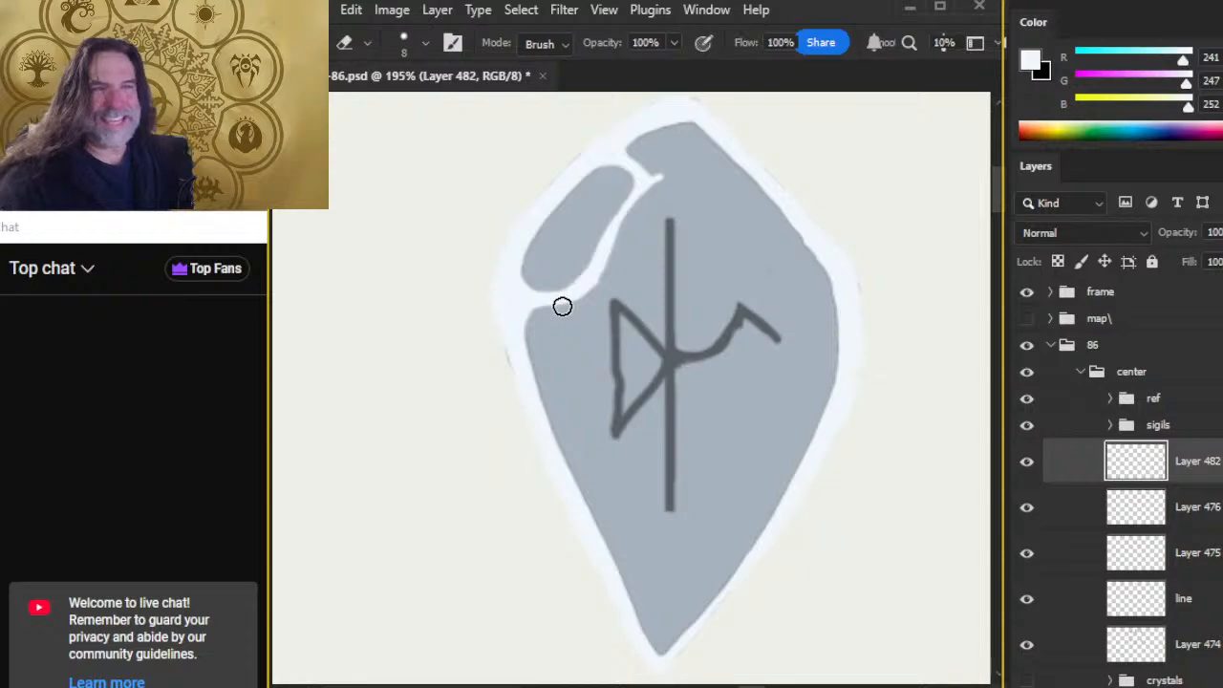
key(b)
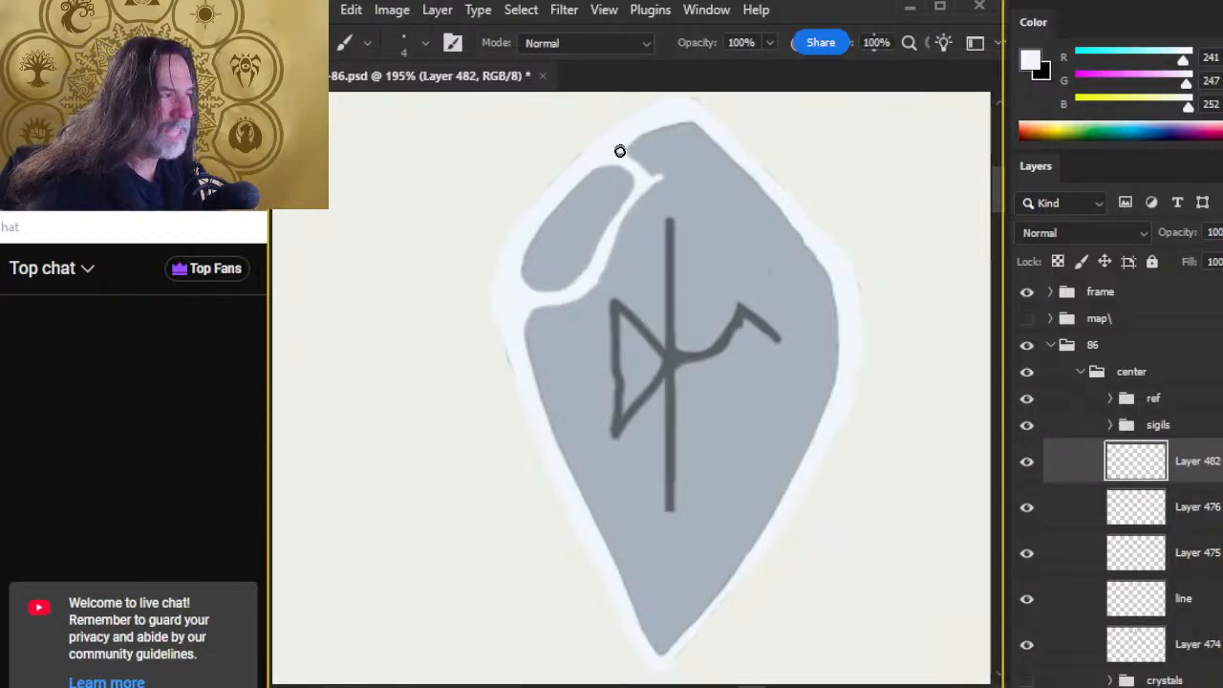
Step: Paint a white arc from the upper-left facet across the top crystal above its rune, and clean the nearby facet corner
mouse_move(620, 151)
mouse_down()
mouse_move(652, 170)
mouse_move(731, 190)
mouse_up()
key(e)
key(b)
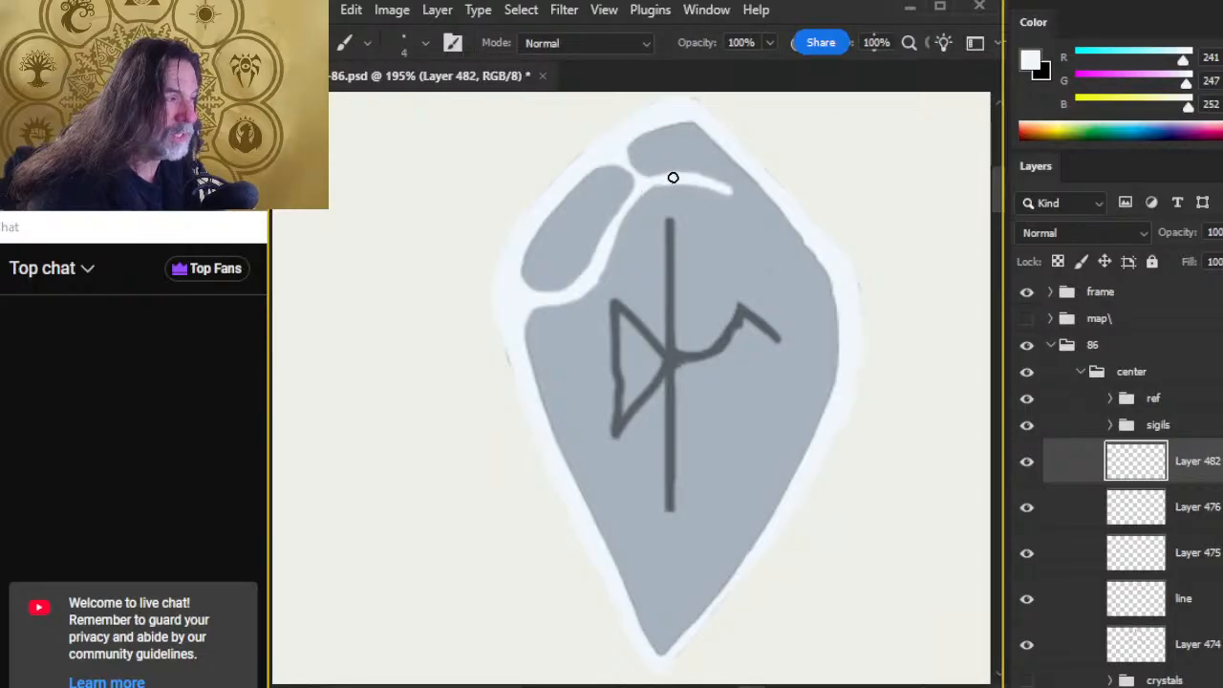
key(e)
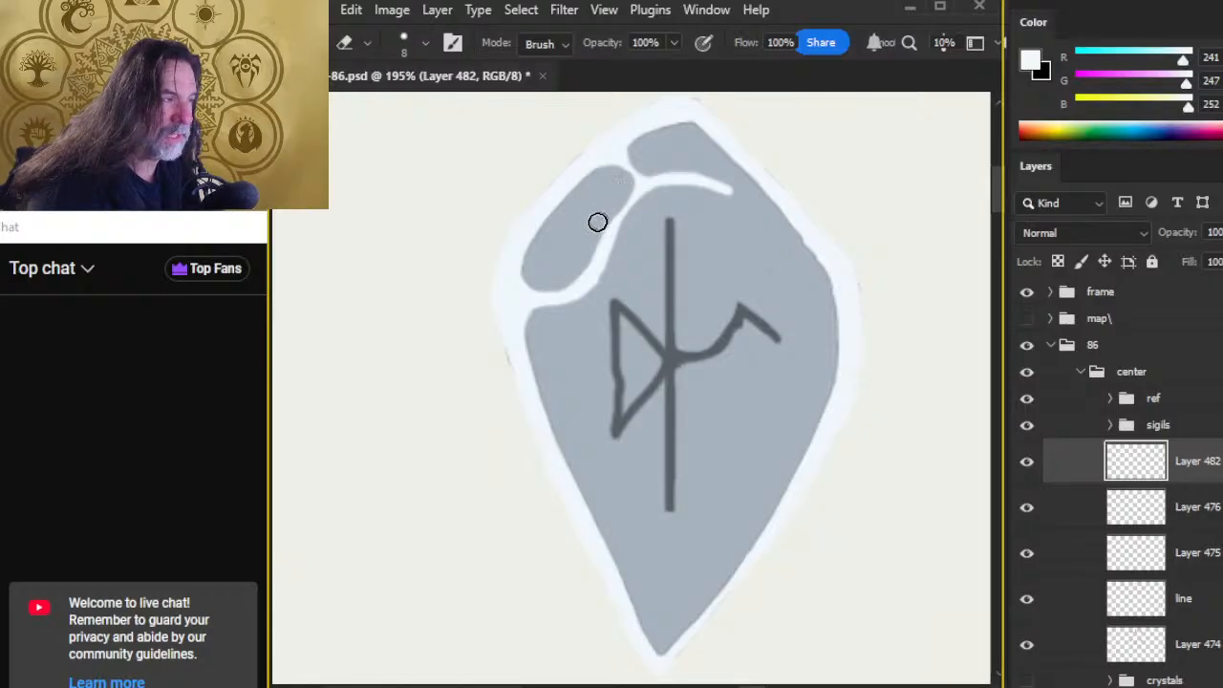
Step: Join the arc's right end to the top crystal's upper-right border and round the tip facet's corner with the eraser
key(b)
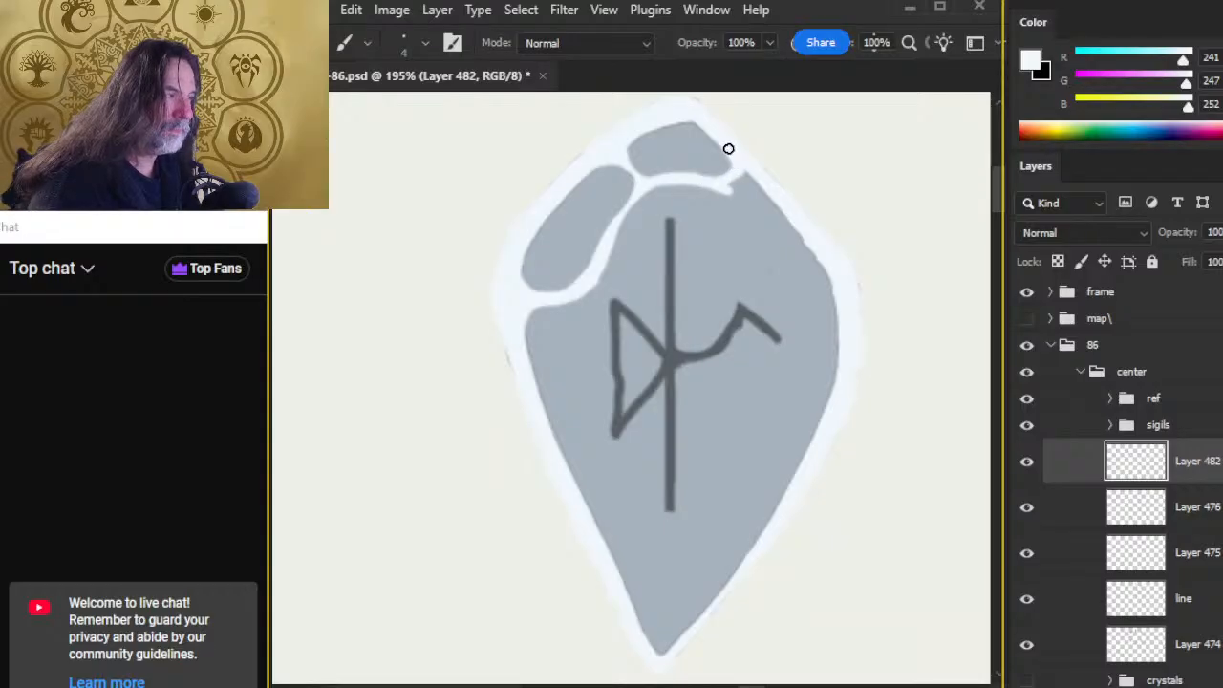
key(e)
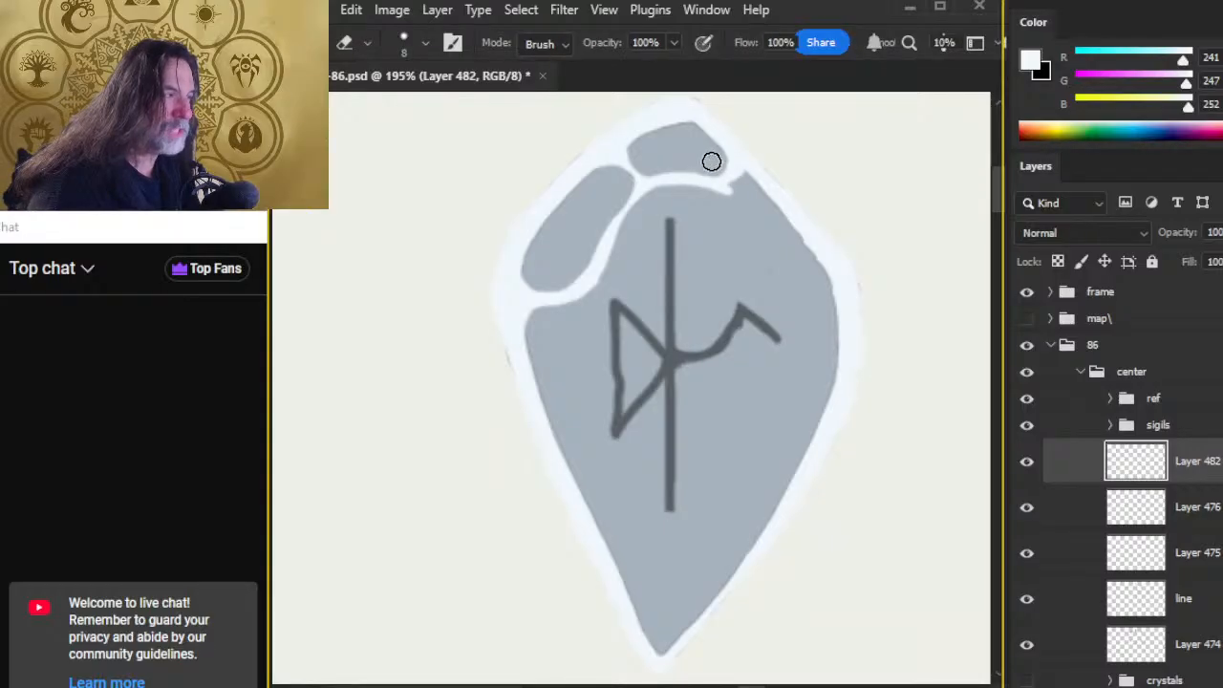
drag(711, 161, 737, 185)
Step: Extend the white arc down to the top crystal's right border, enclosing a thin sliver facet
key(b)
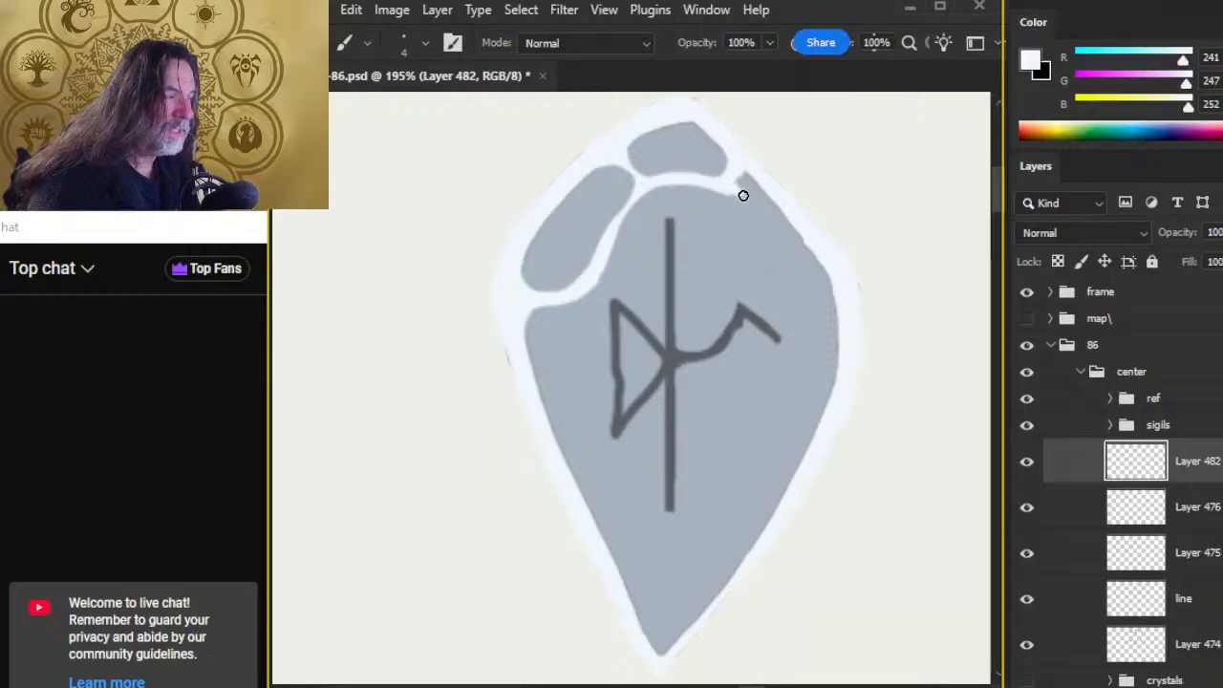
key(e)
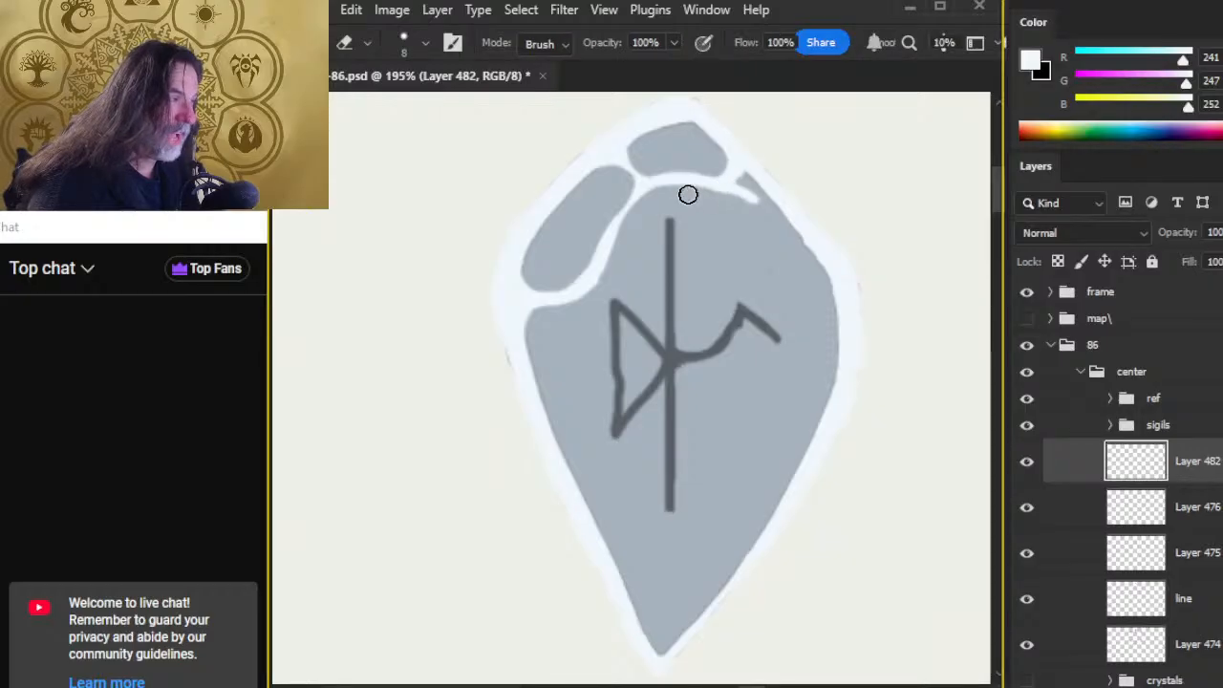
key(b)
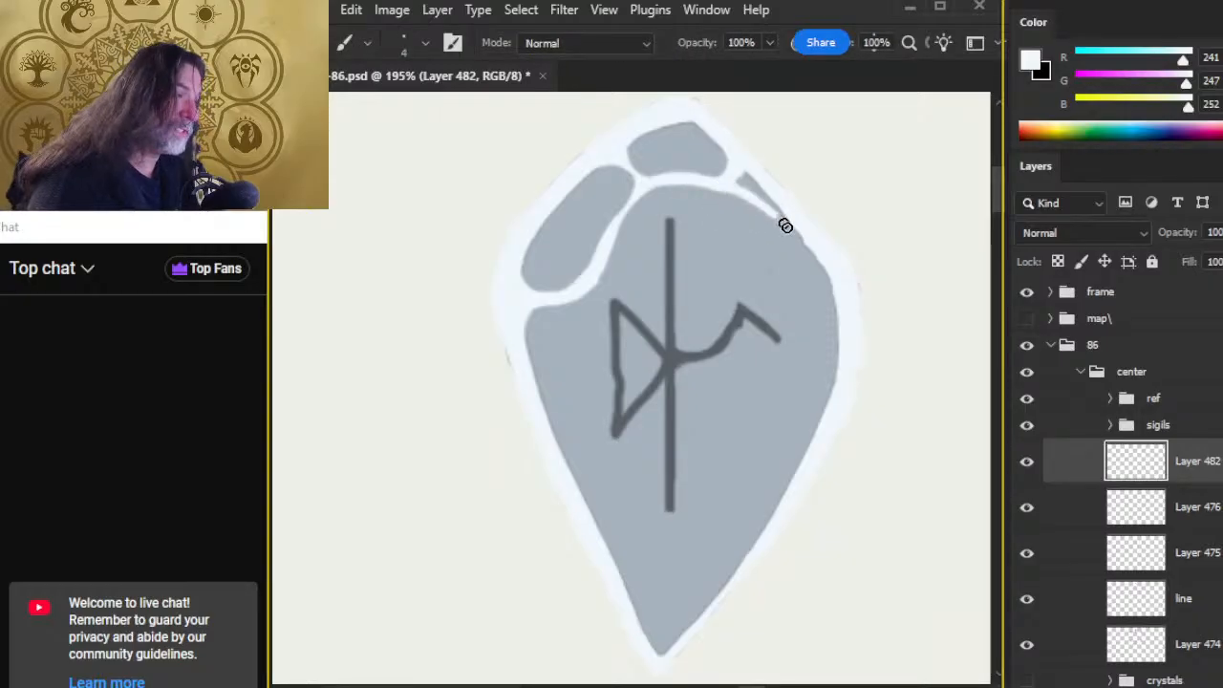
Step: Smooth the rune-facing side of the top crystal's upper-left facet line with brush and eraser touches
key(e)
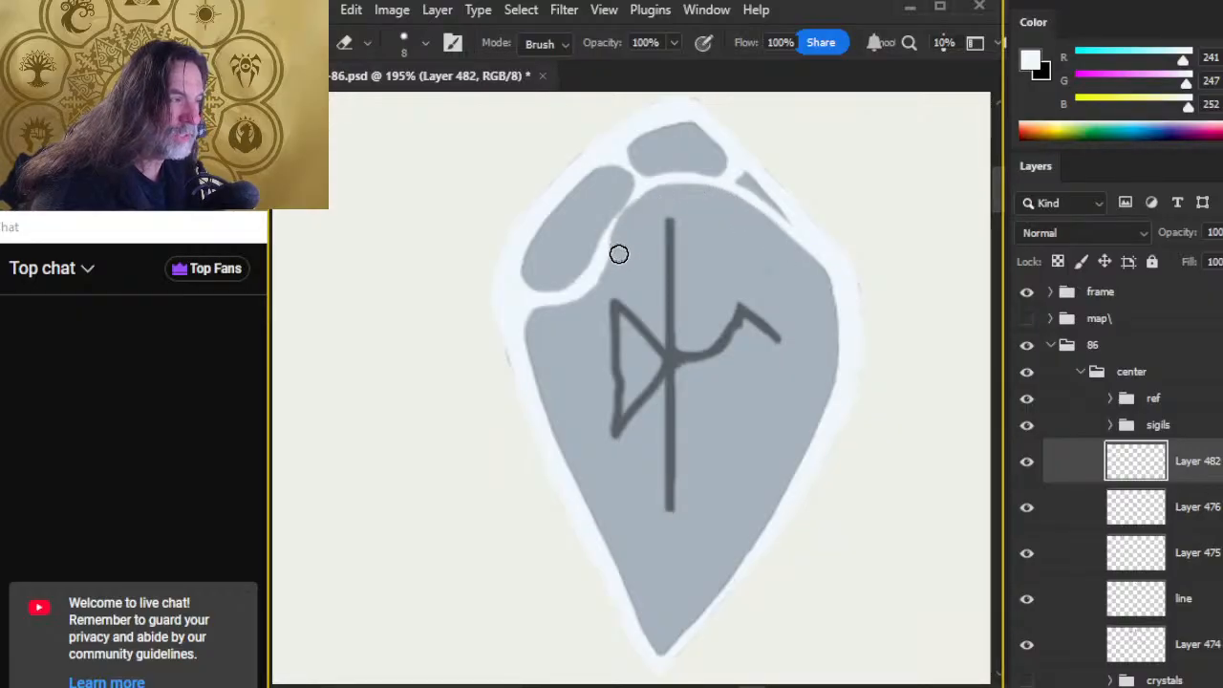
key(b)
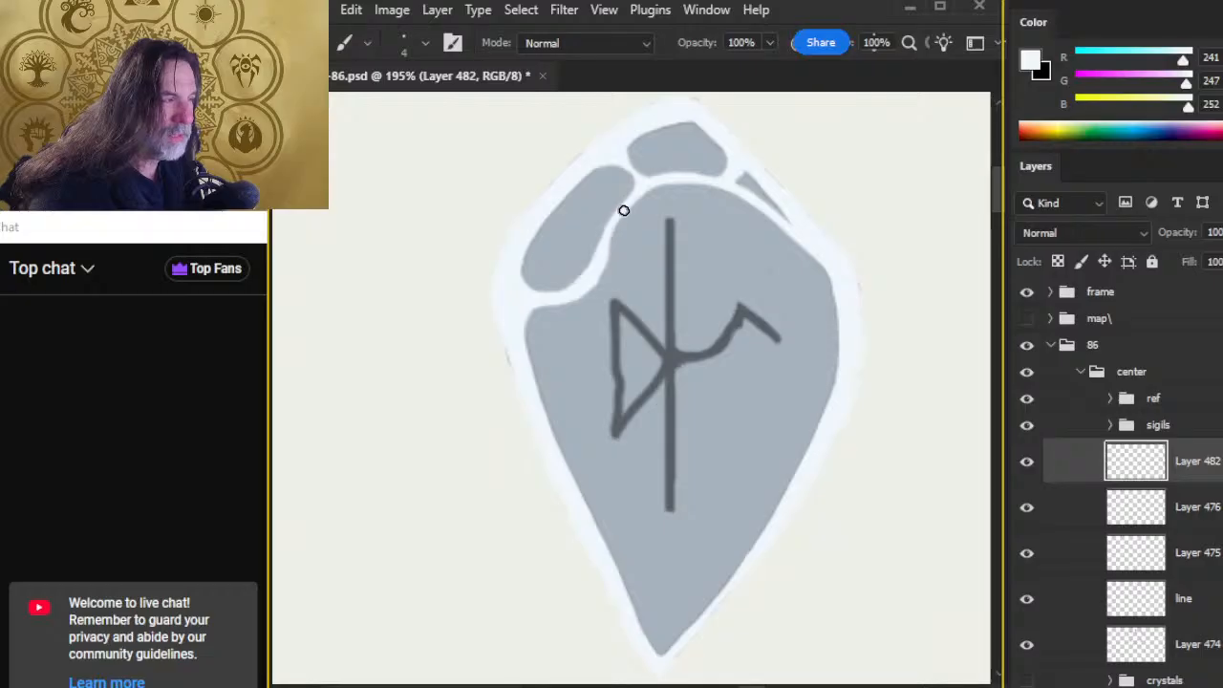
key(e)
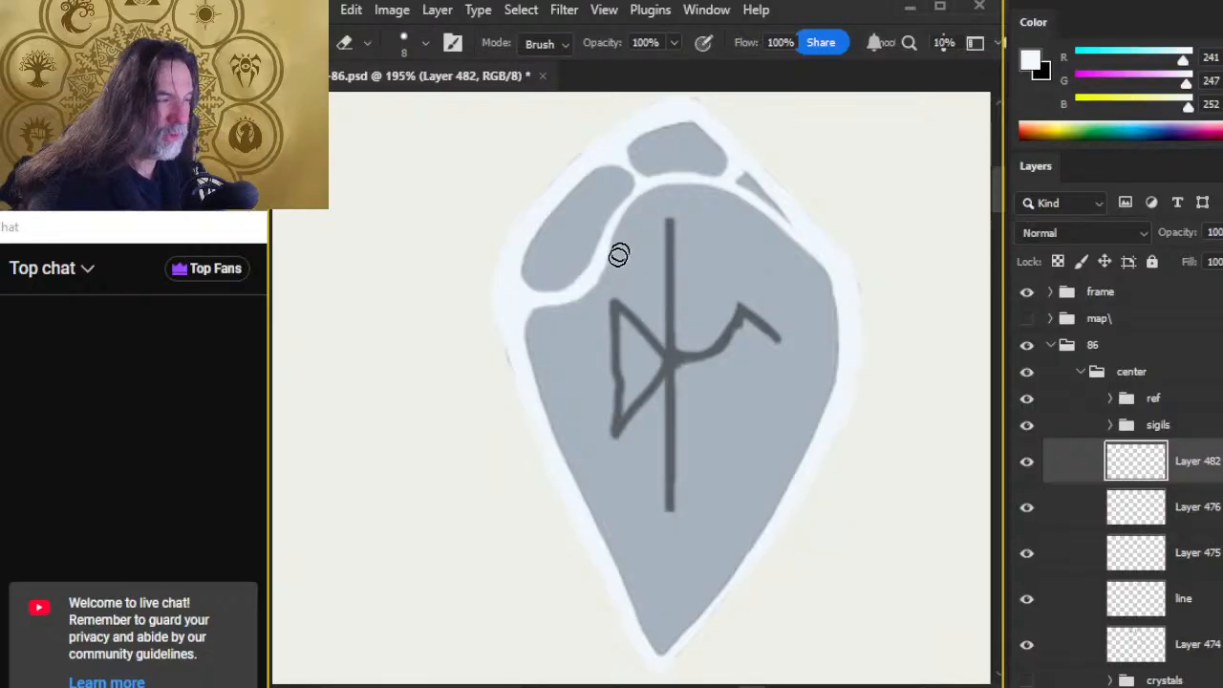
Step: Paint a white curve across the top crystal's lower point and a short line splitting that point into two small facets
drag(792, 388, 711, 349)
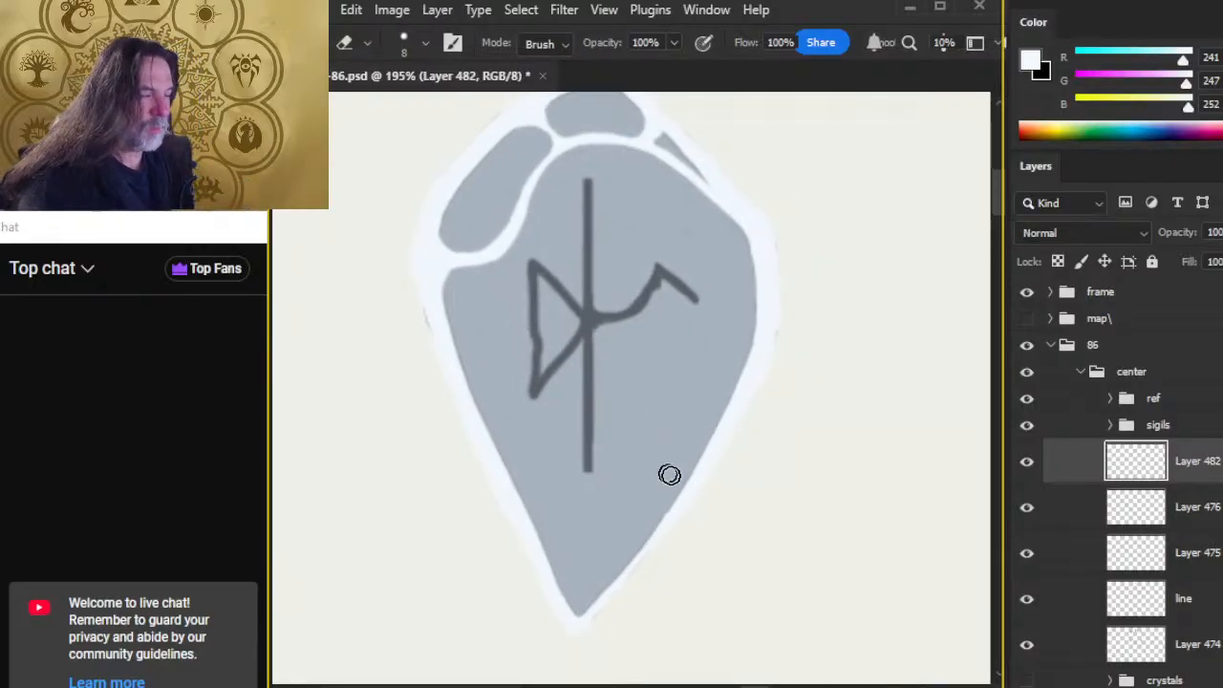
key(b)
drag(554, 577, 549, 571)
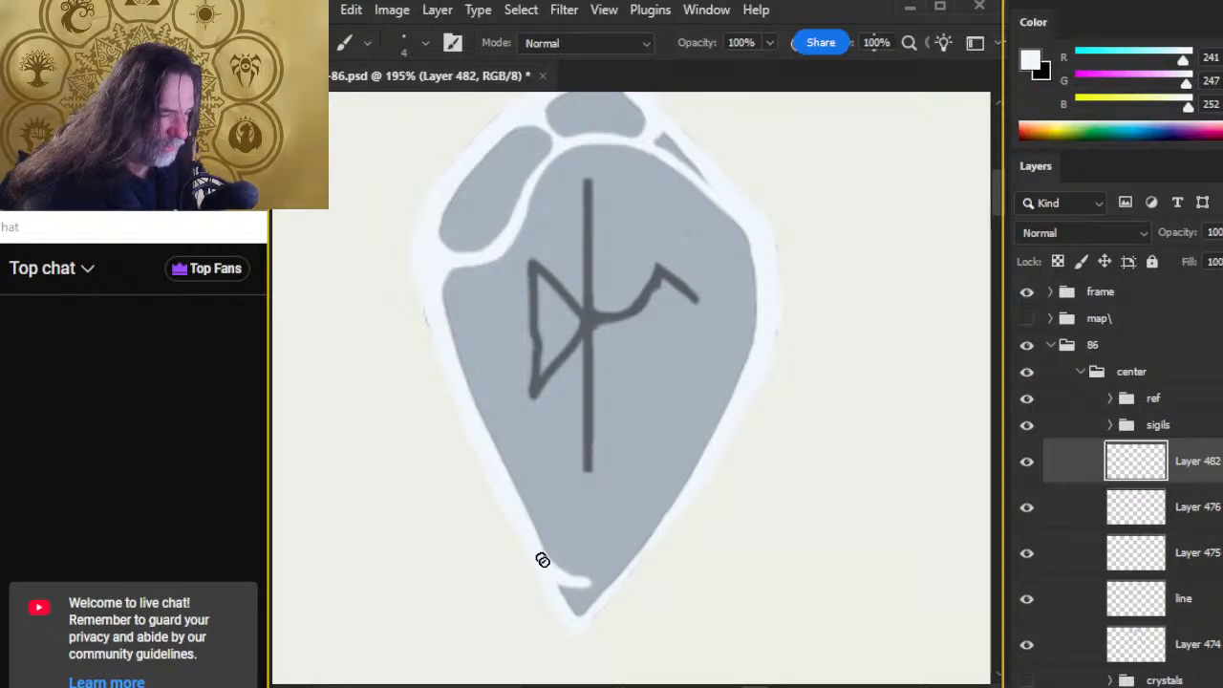
drag(589, 600, 586, 610)
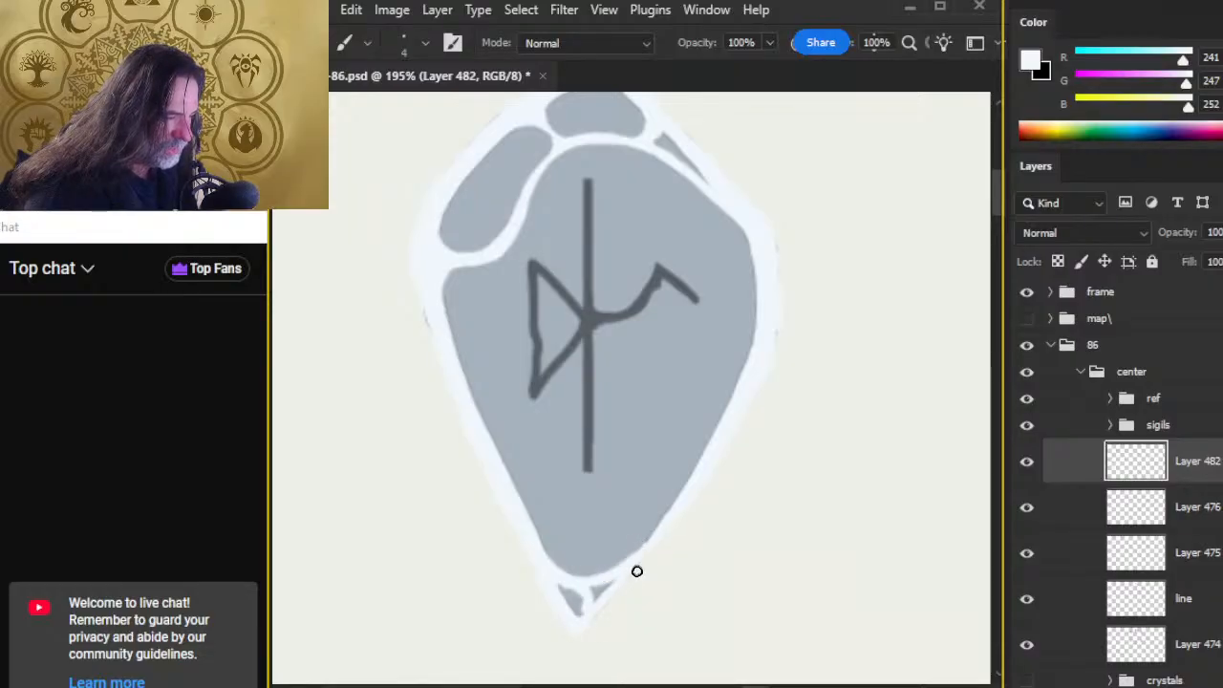
Step: Clean up the two small facets at the top crystal's lower point with the size 8 eraser and a size 3 brush
key(e)
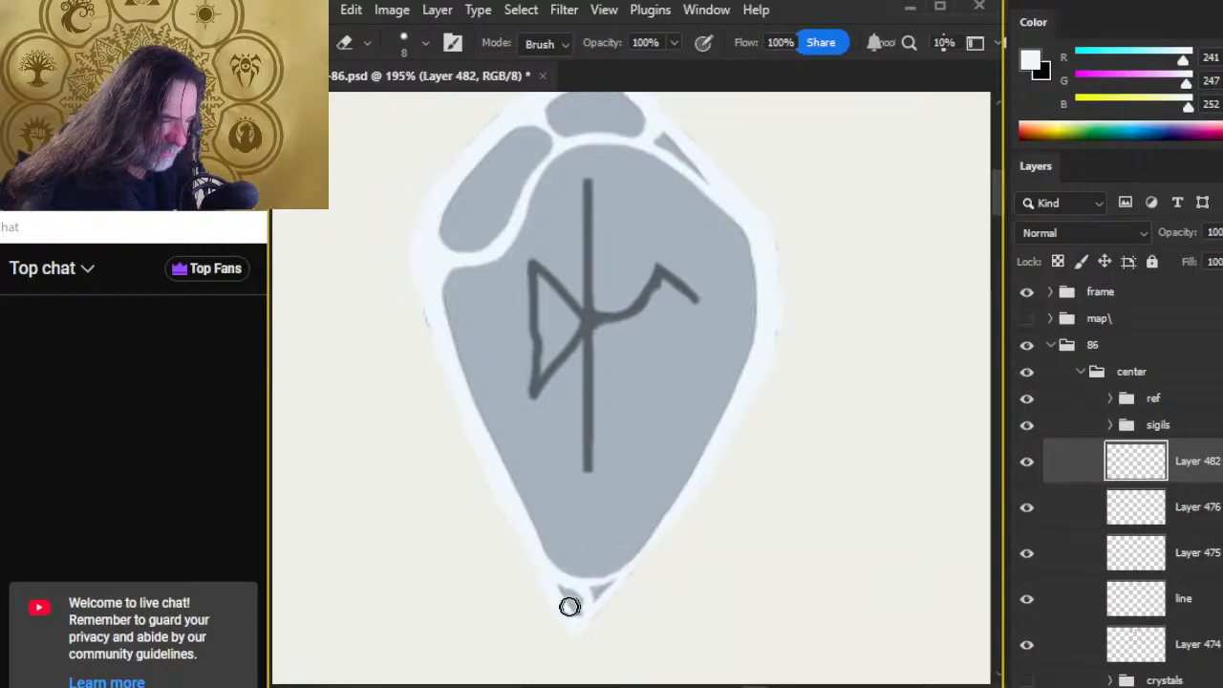
mouse_move(557, 593)
mouse_down()
mouse_move(578, 622)
mouse_move(617, 598)
mouse_move(587, 612)
mouse_up()
key(b)
key(e)
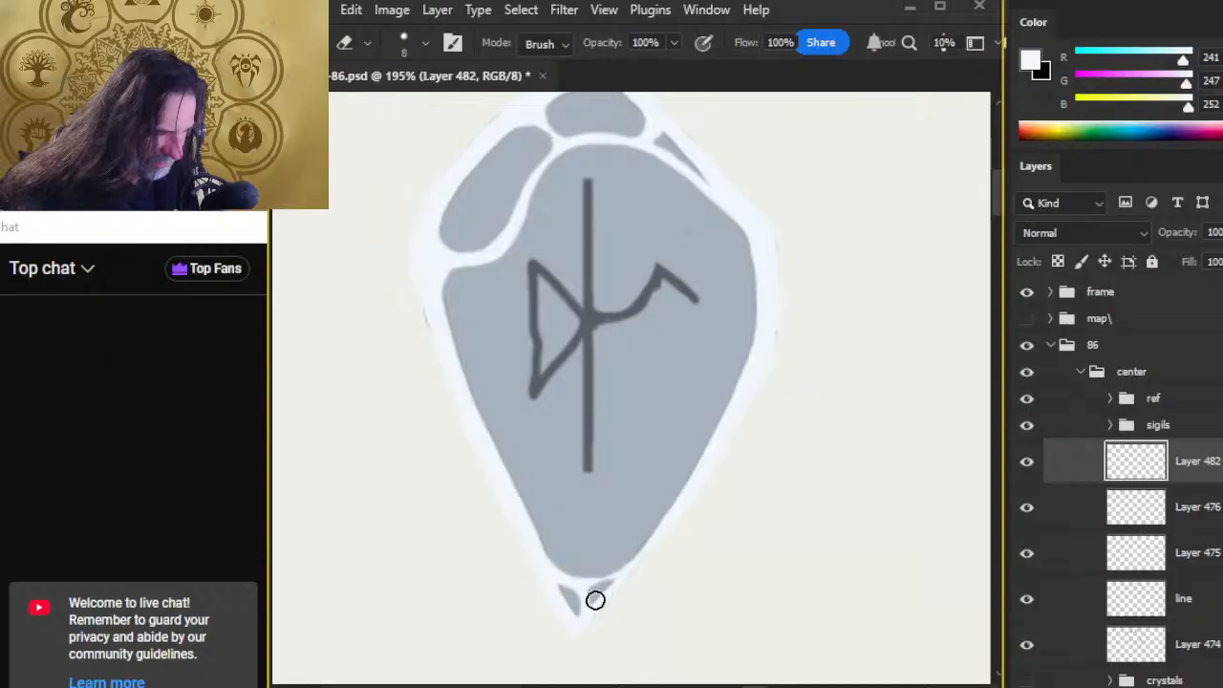
key(b)
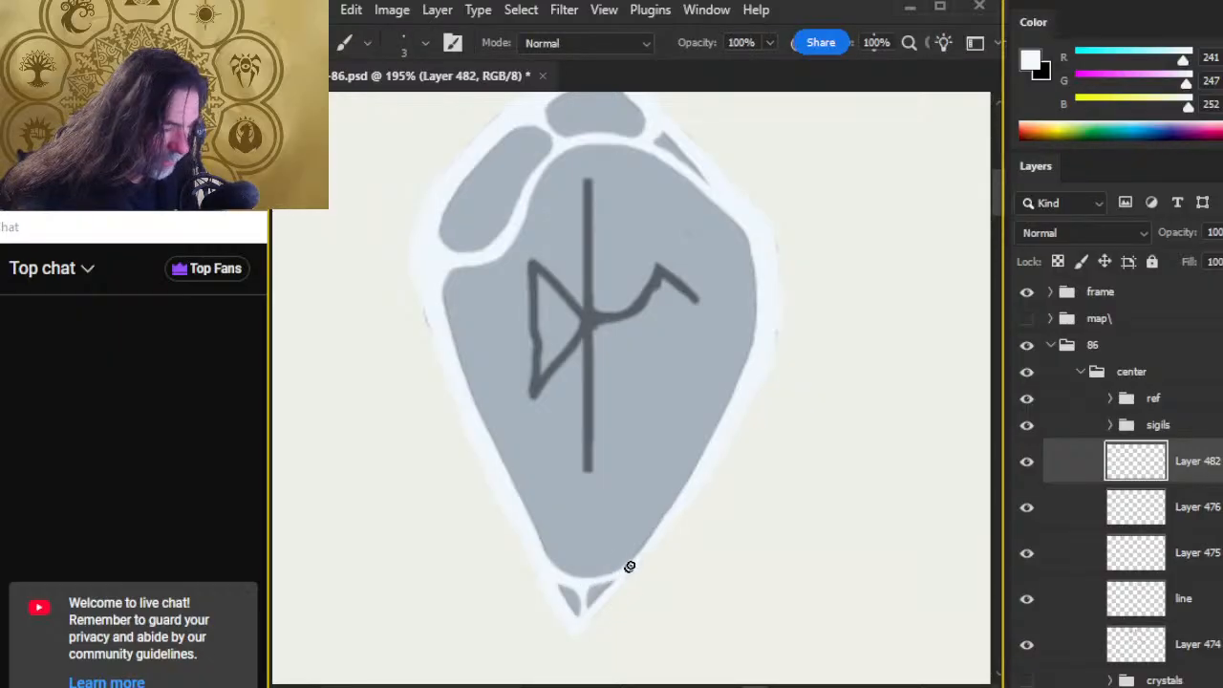
Step: Touch up the inner edge of the top crystal's right border beside the rune with the size 3 brush and eraser
key(e)
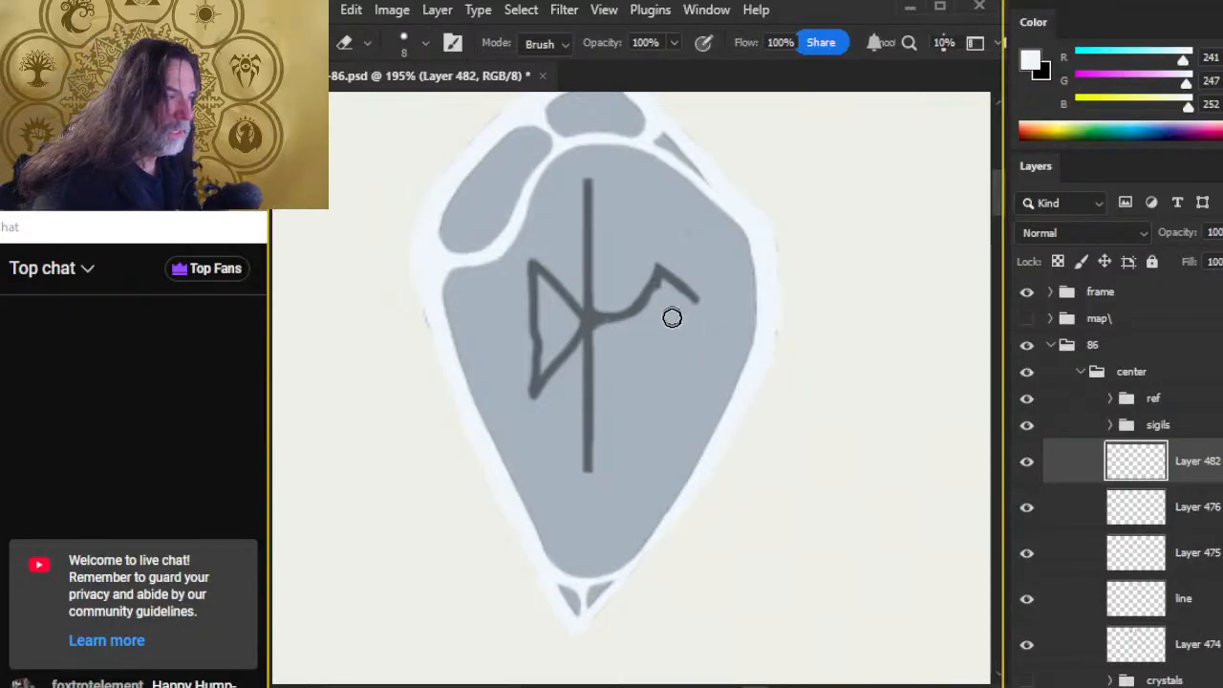
key(b)
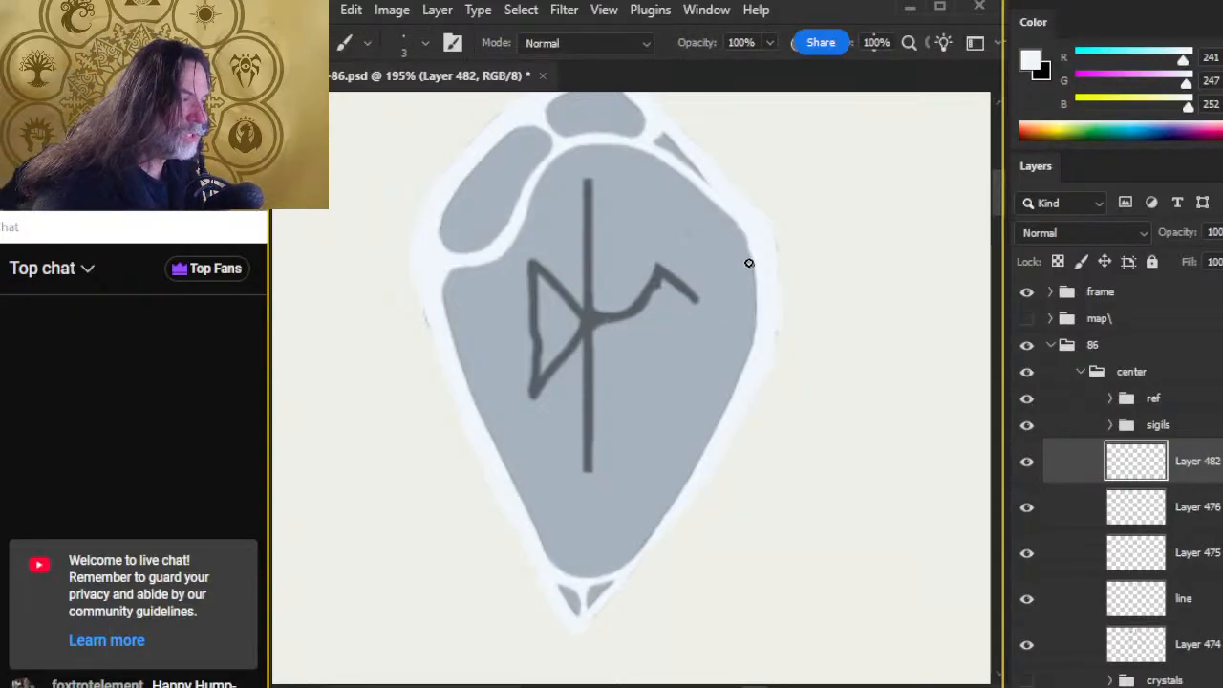
key(e)
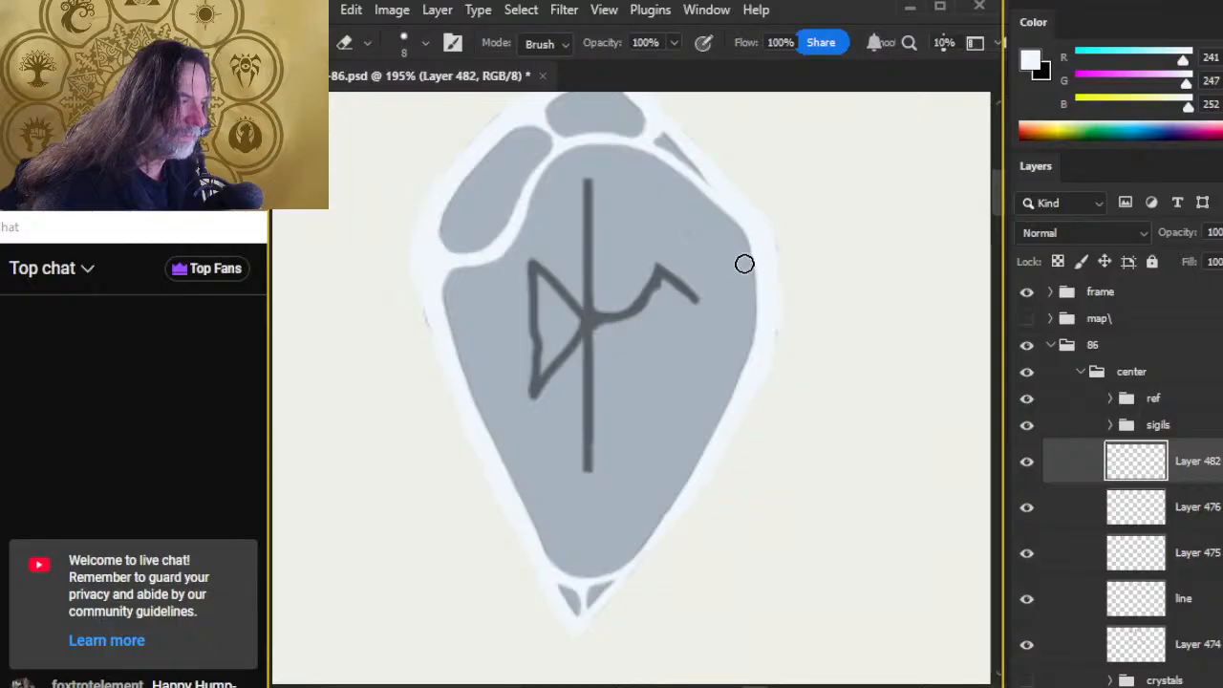
Step: Paint a white line from the upper-left facet's lower corner down to the top crystal's left border, forming a long facet beside the rune
key(b)
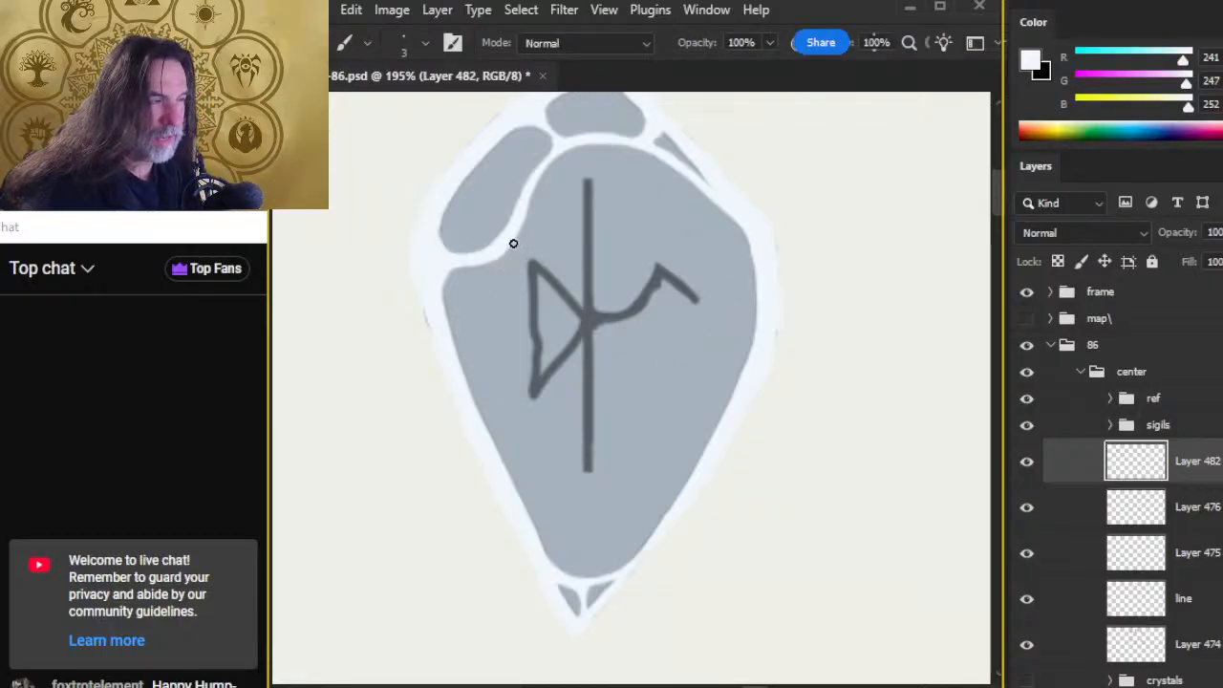
key(e)
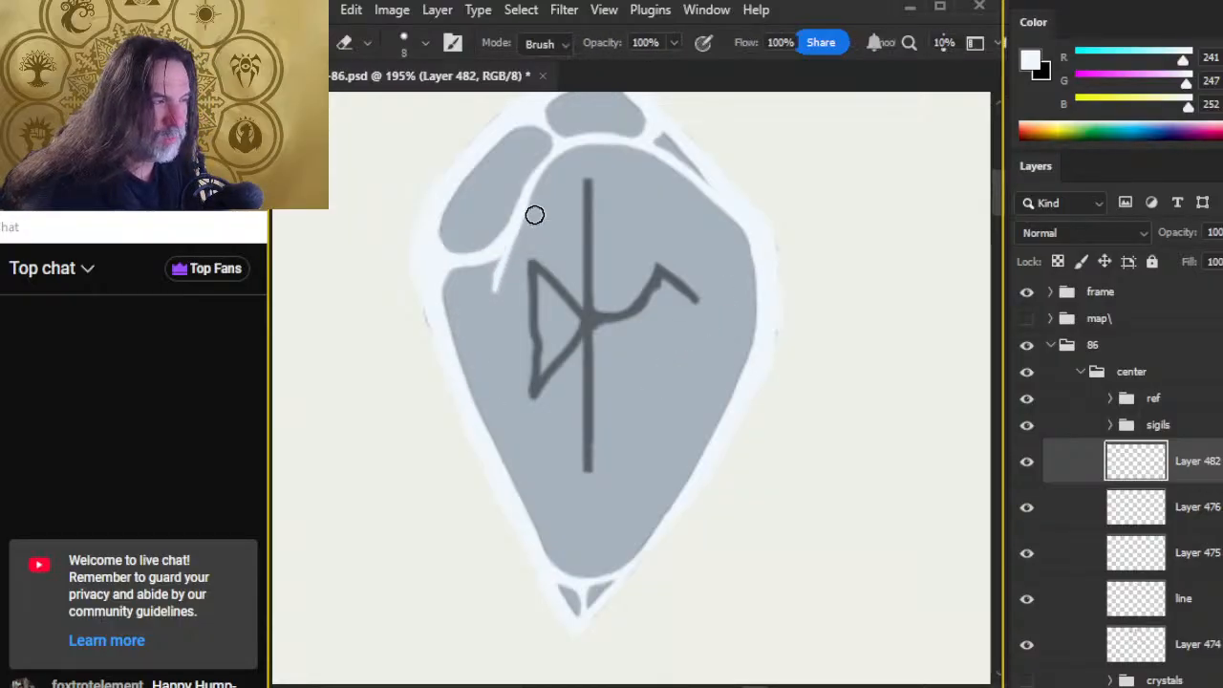
key(b)
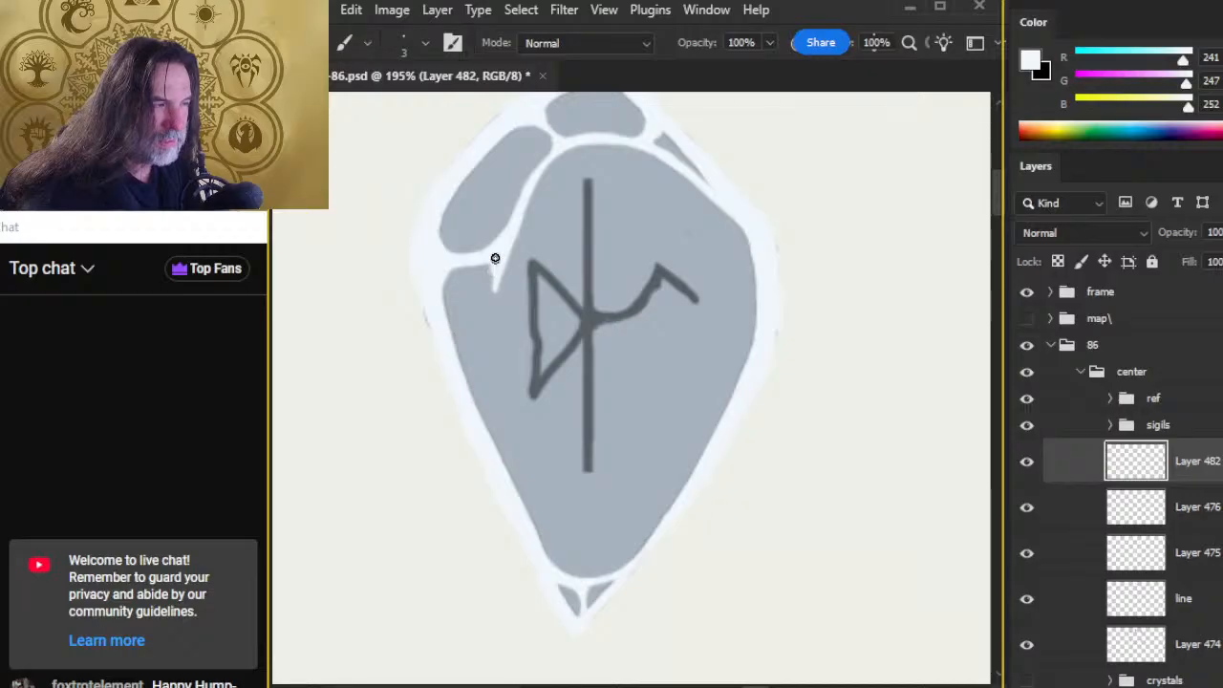
drag(495, 267, 492, 337)
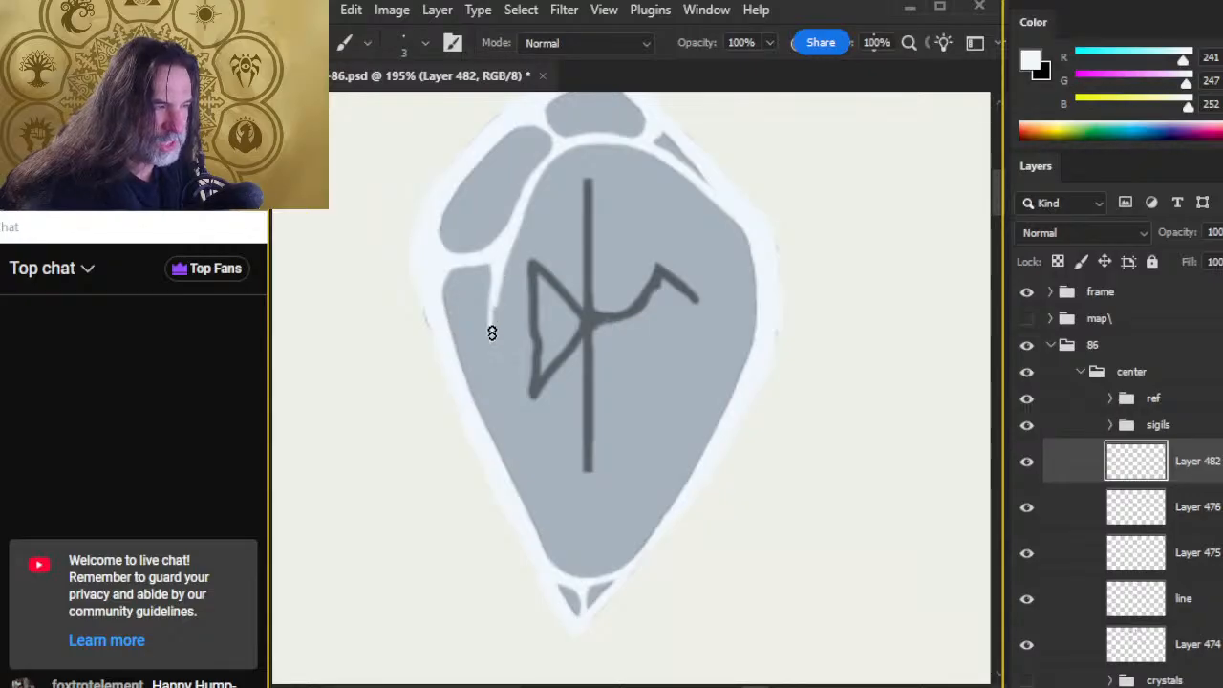
drag(494, 281, 507, 423)
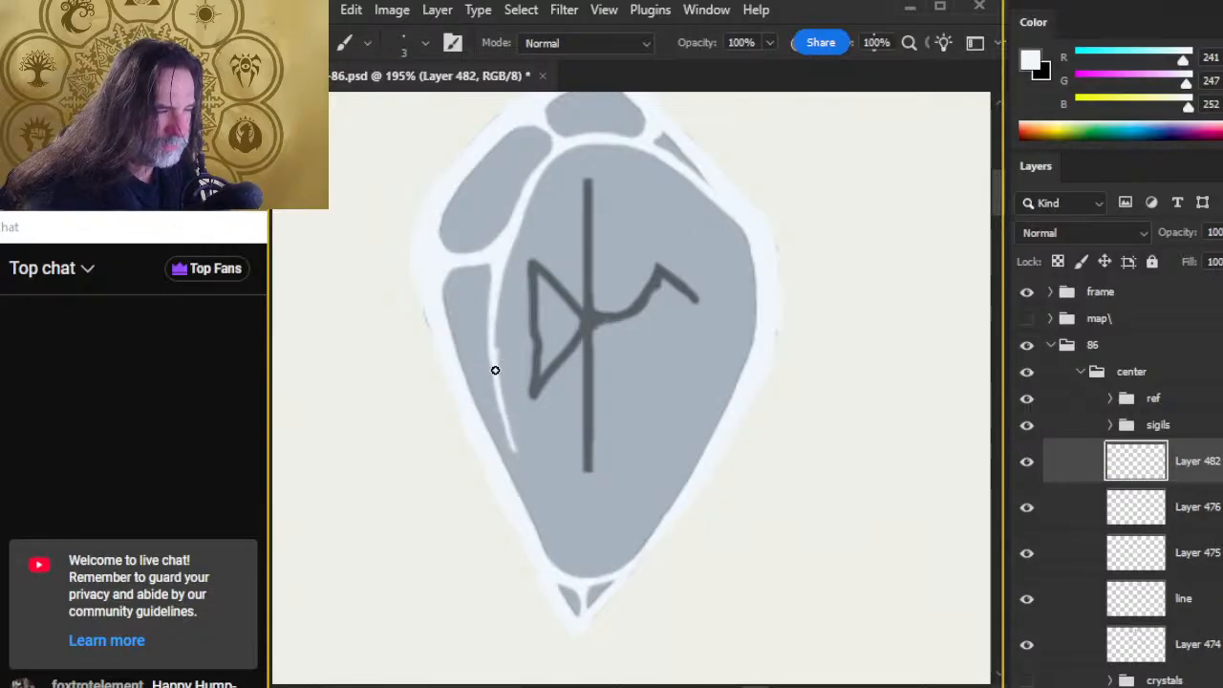
mouse_move(495, 369)
mouse_down()
mouse_move(526, 505)
mouse_move(510, 458)
mouse_move(523, 478)
mouse_up()
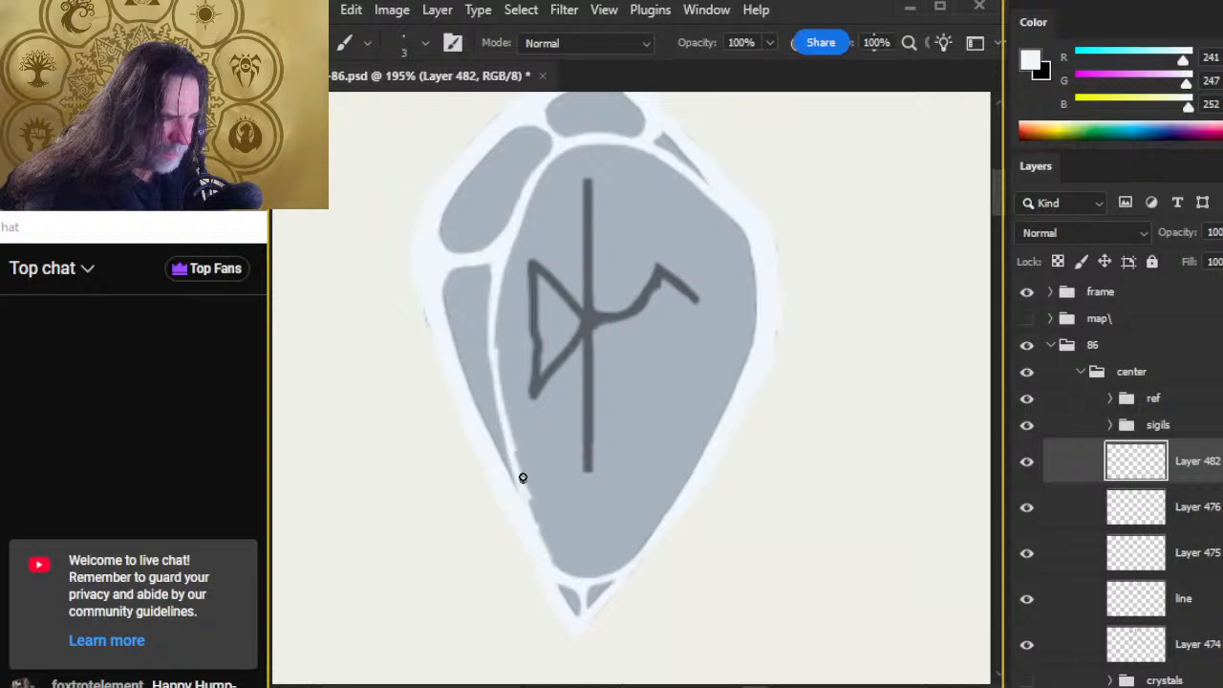
Step: Smooth the long left facet's inner line and refine its lower tip and upper corner with the size 8 eraser and size 3 brush
key(e)
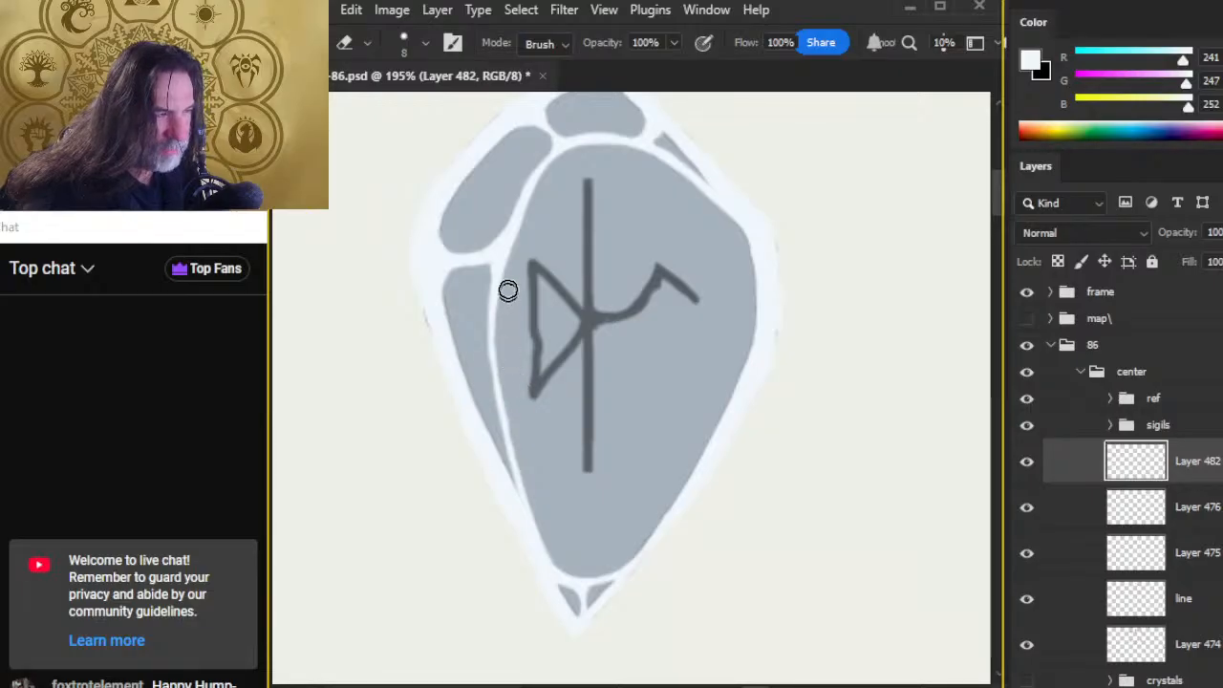
key(b)
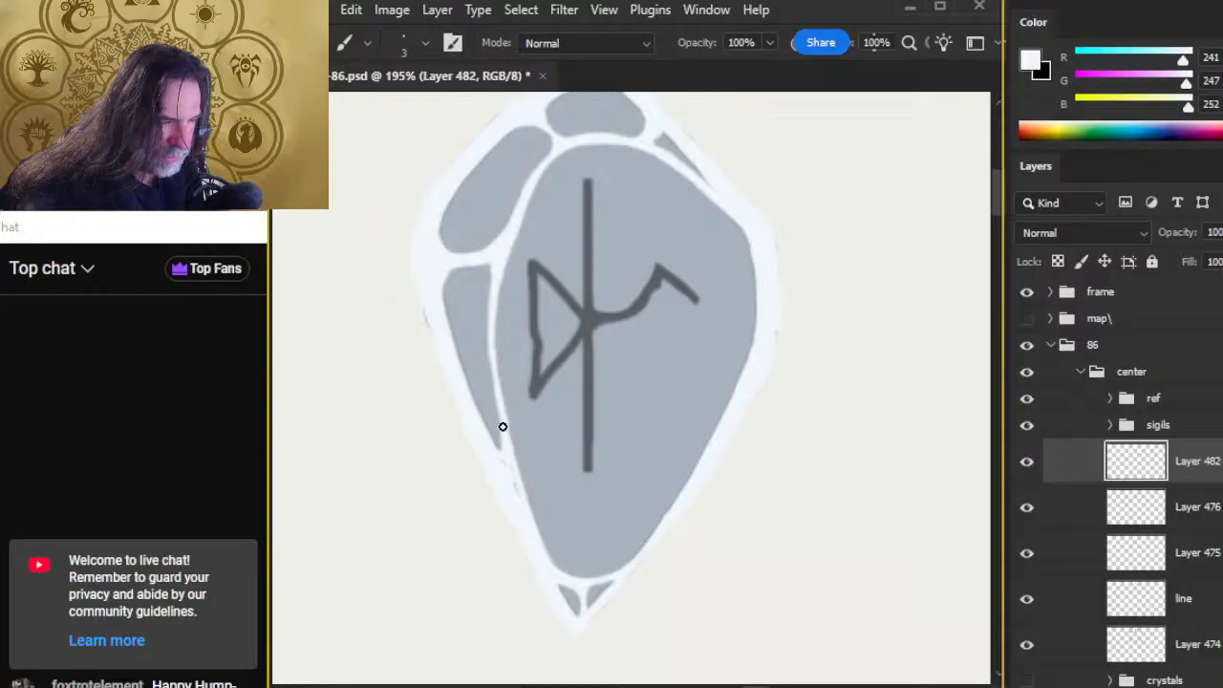
key(e)
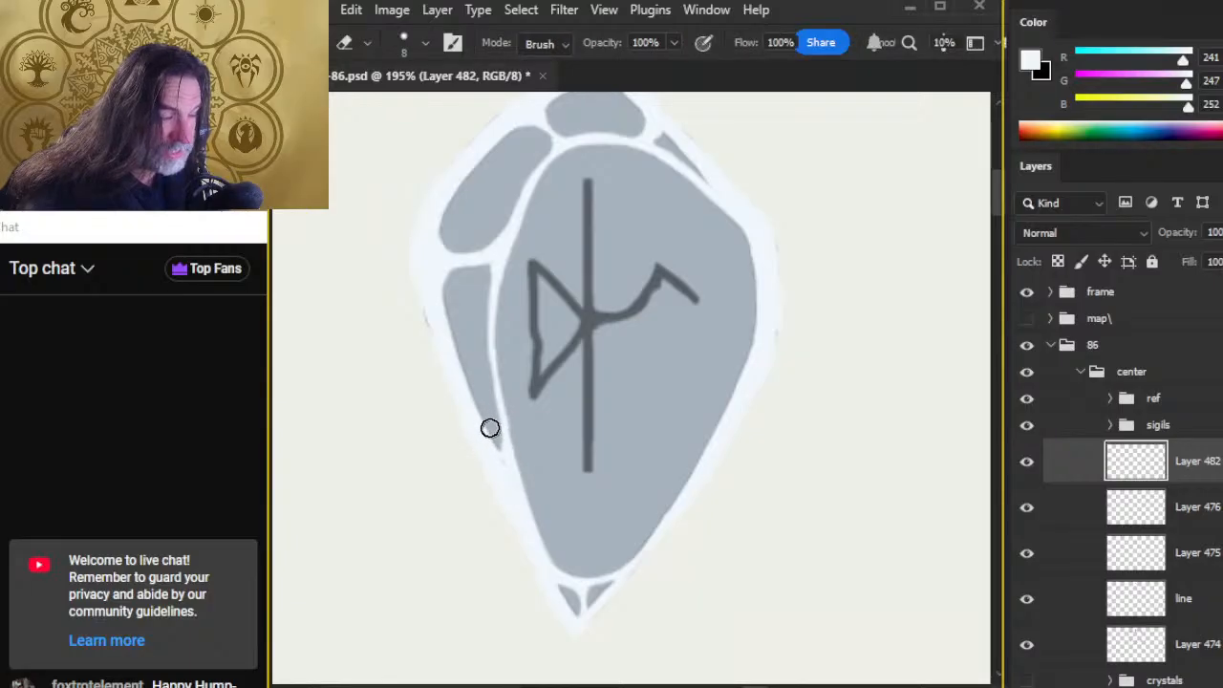
key(b)
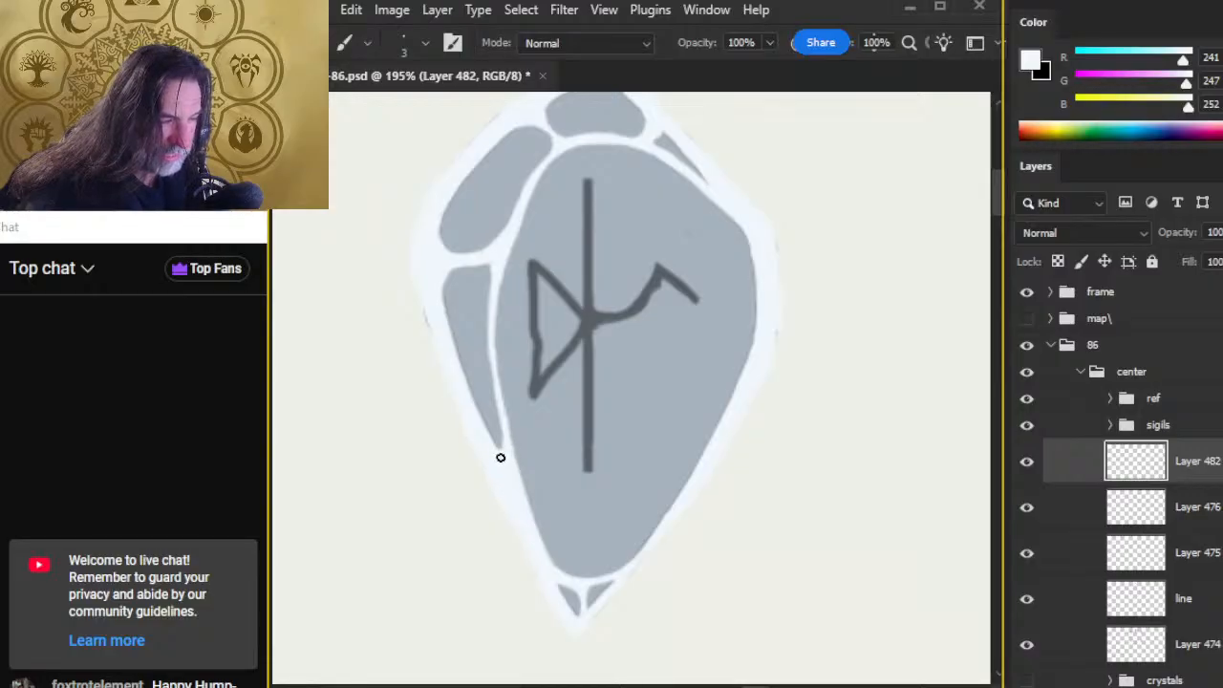
key(e)
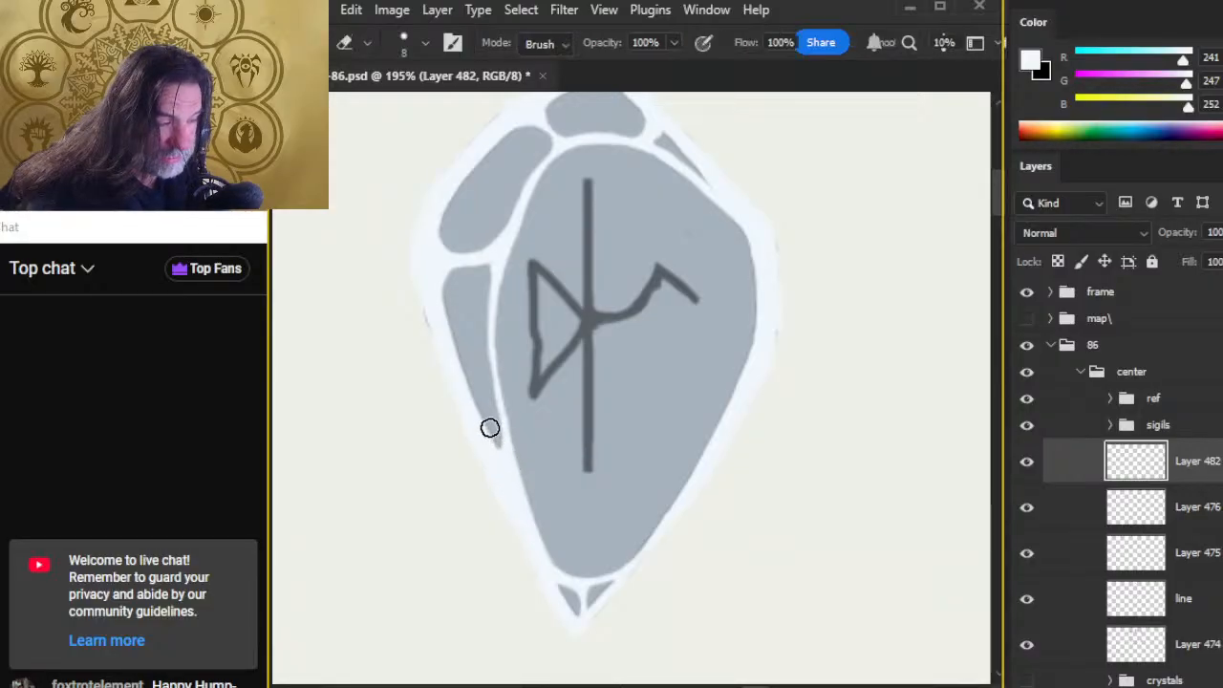
key(b)
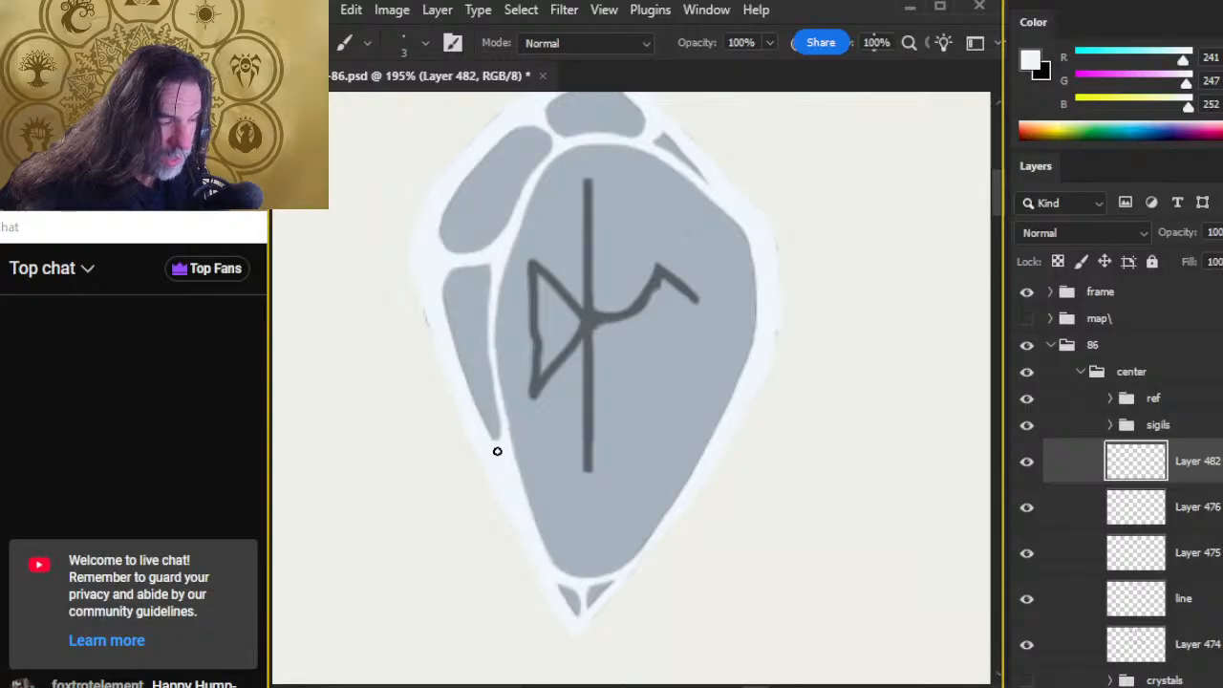
key(e)
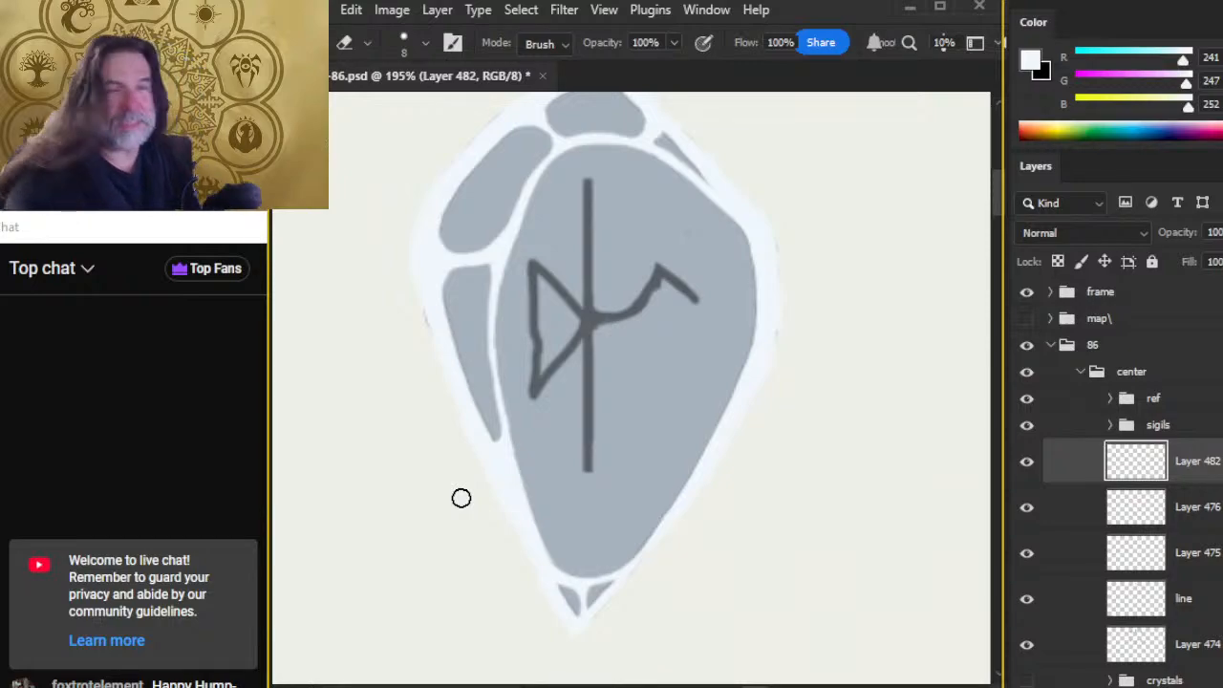
key(b)
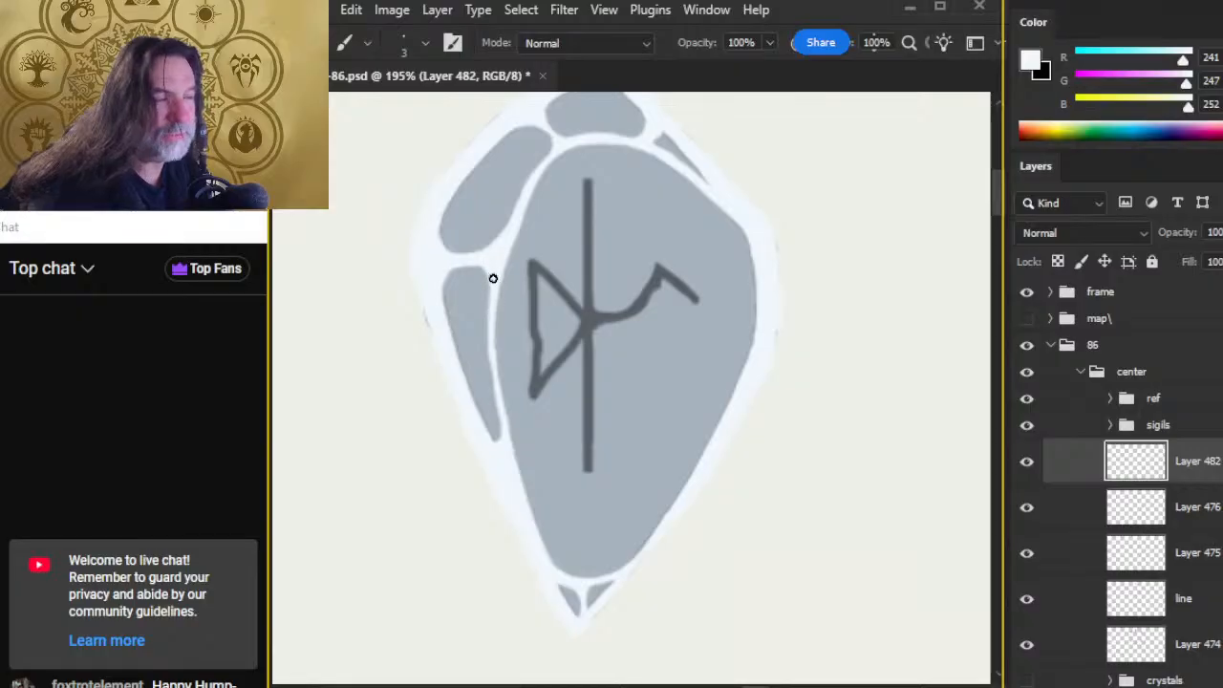
key(e)
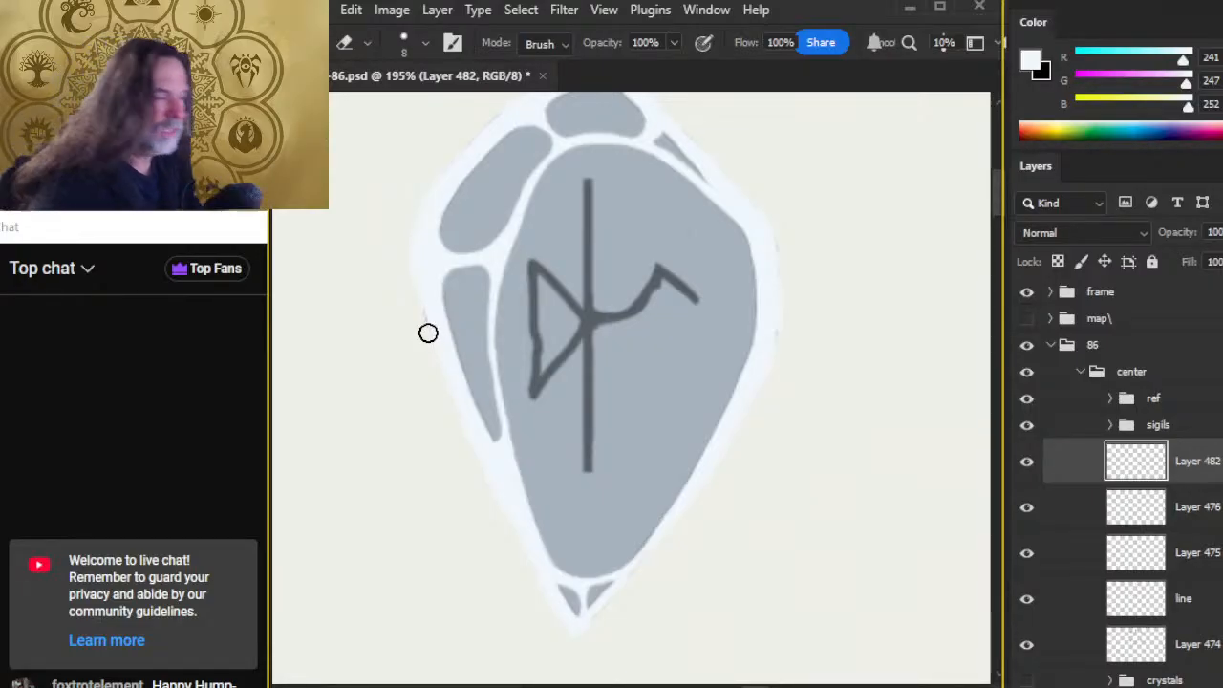
Step: Paint a short white line rising from the curve above the lower point, and trim its base and border side, reducing the eraser to size 7
key(b)
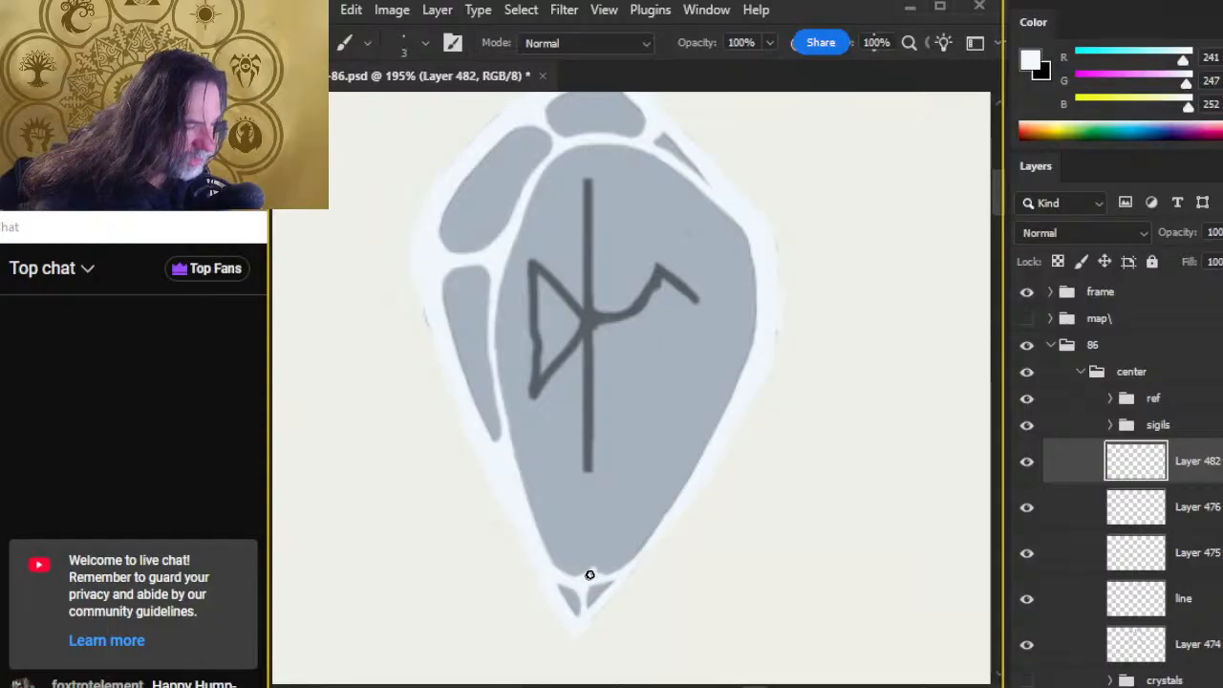
drag(597, 557, 612, 528)
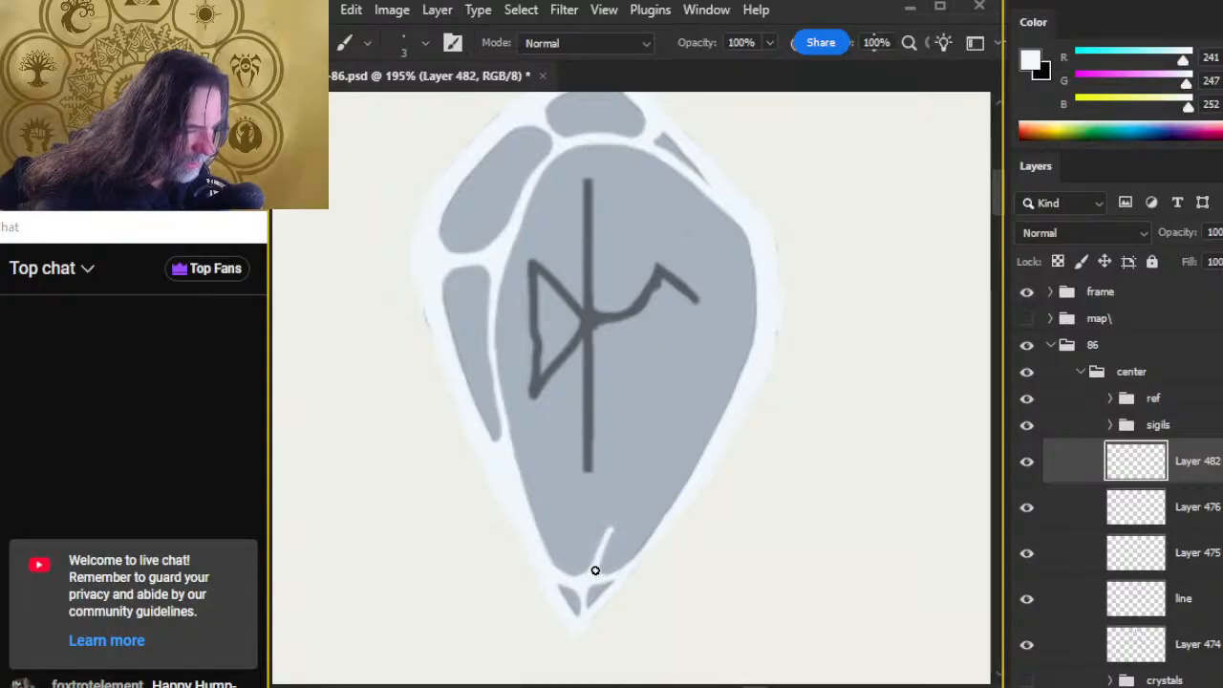
key(e)
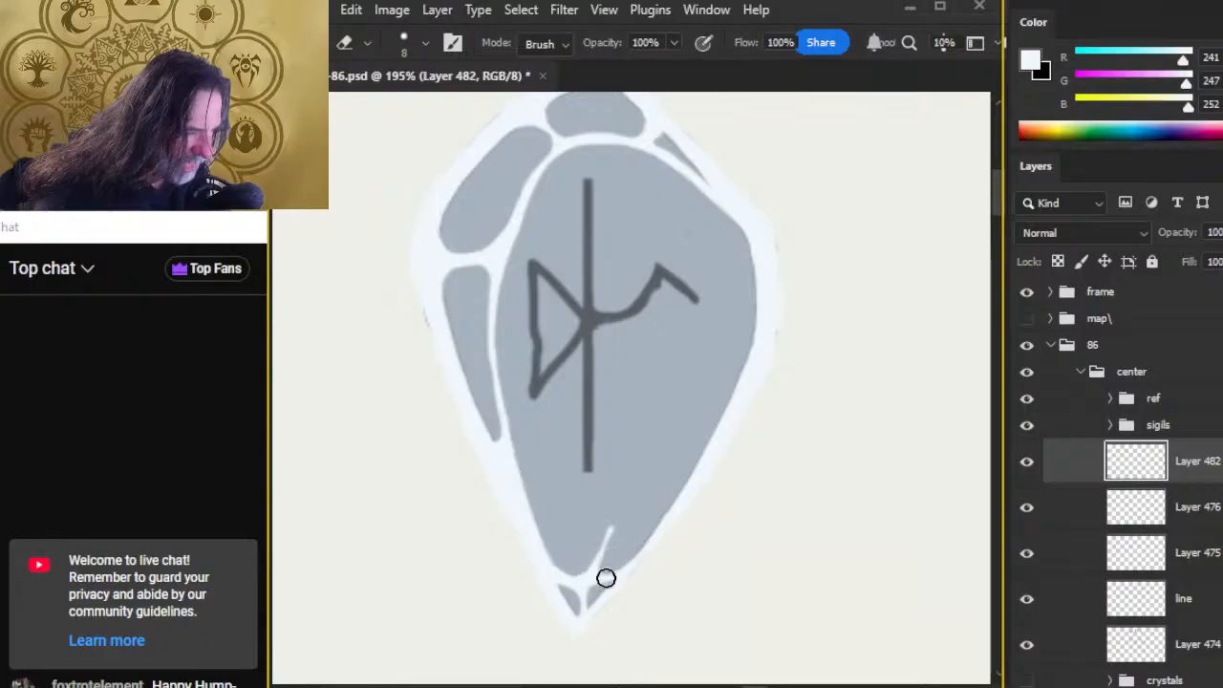
key(b)
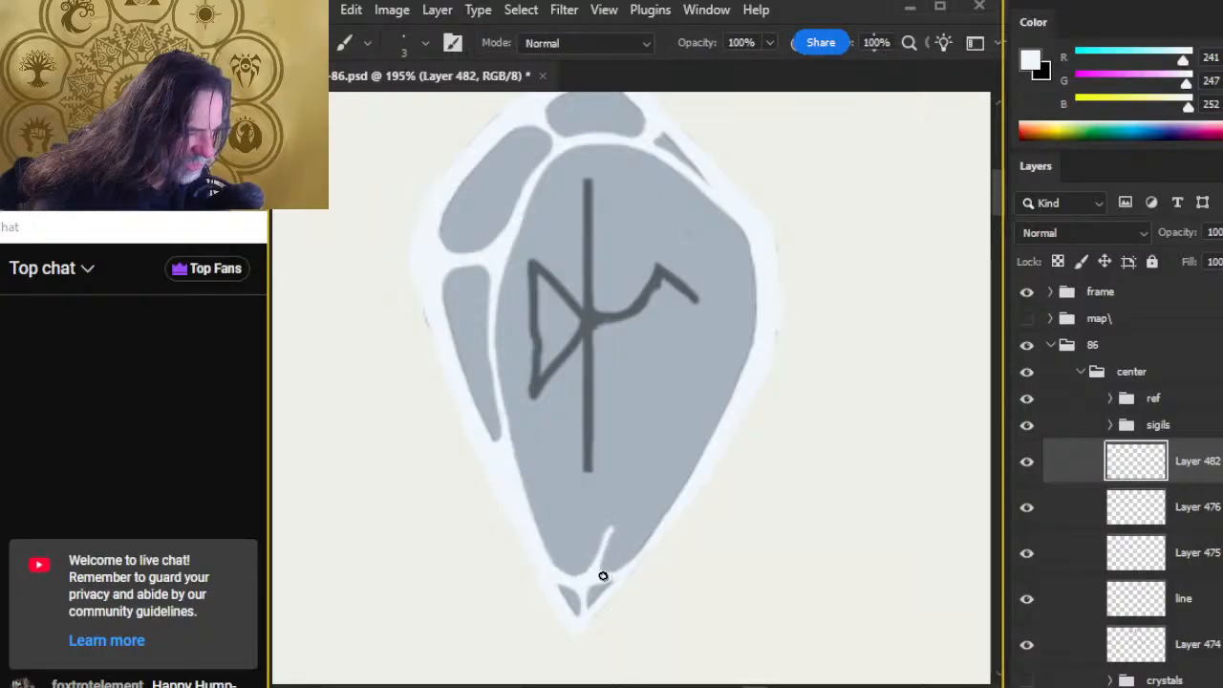
key(e)
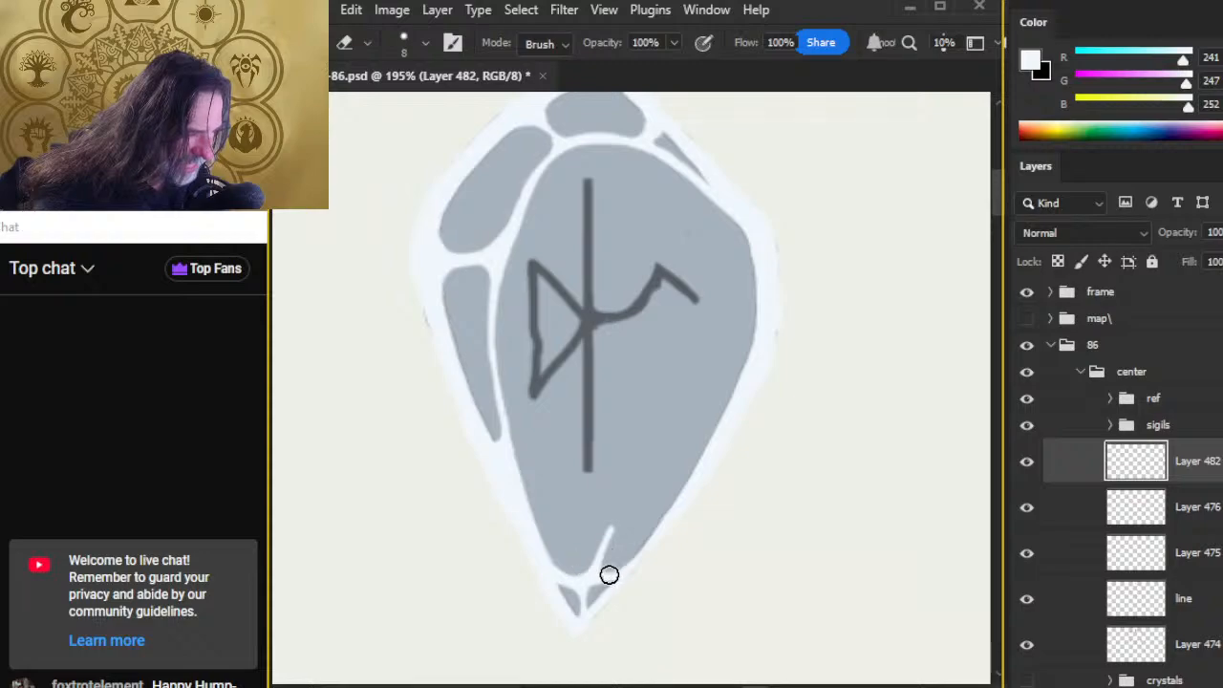
key(b)
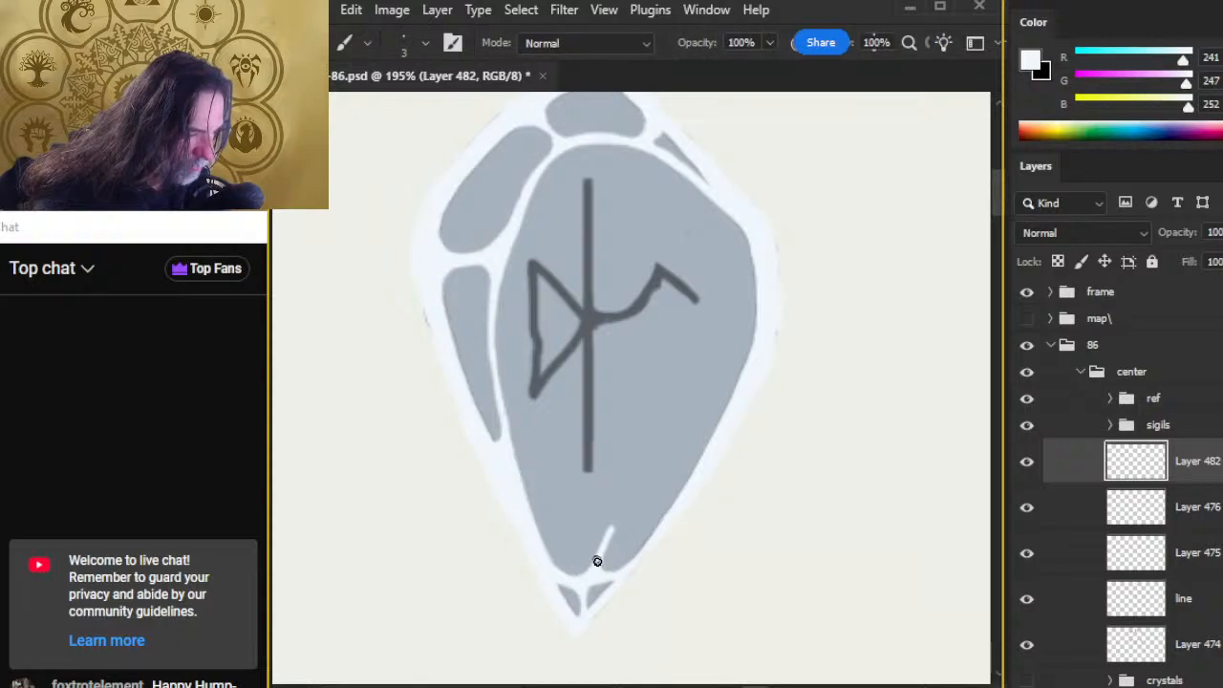
key(e)
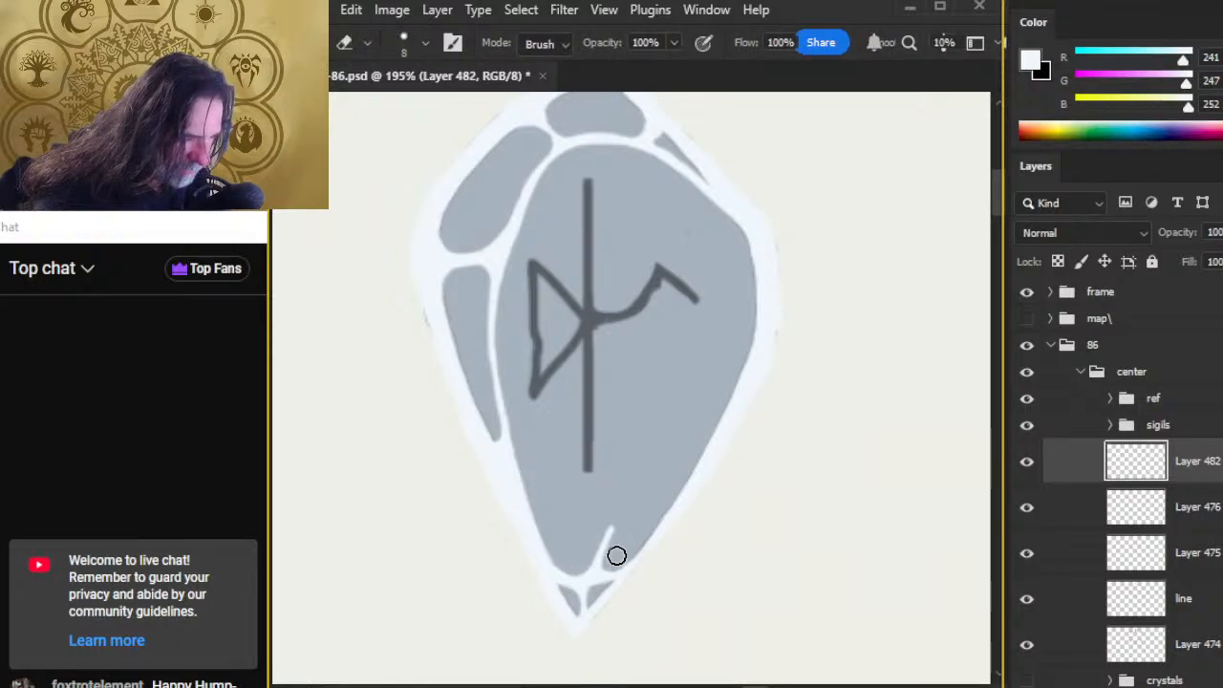
key(bracketleft)
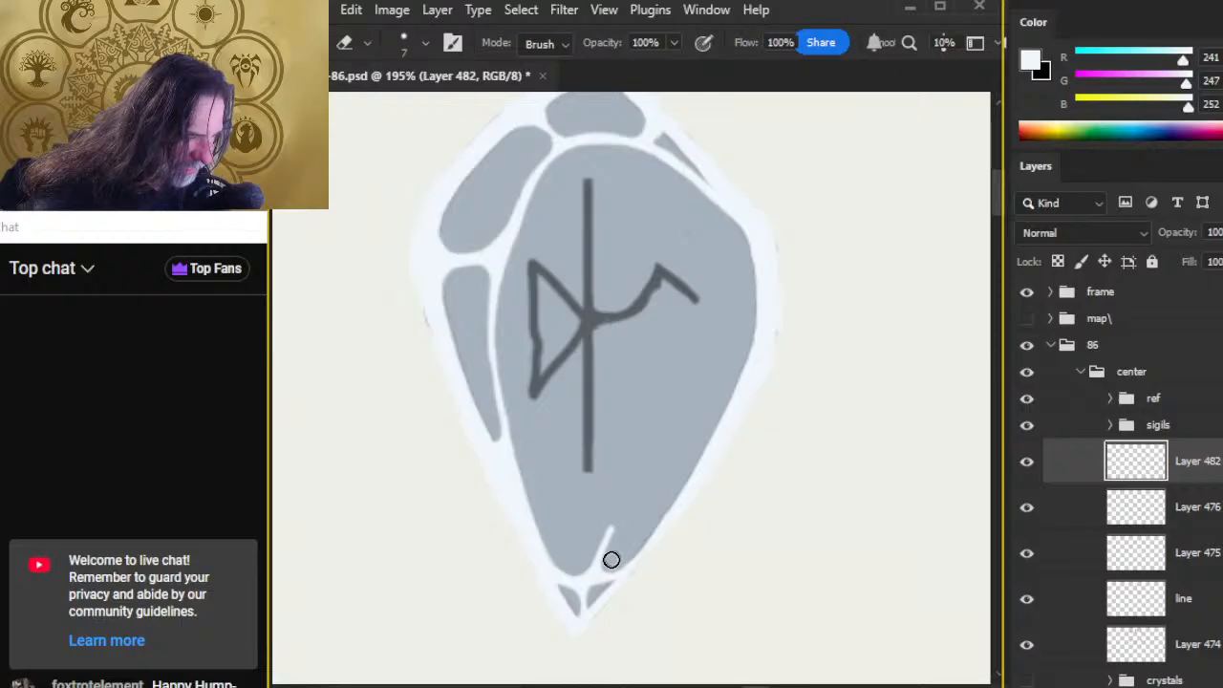
drag(612, 560, 629, 545)
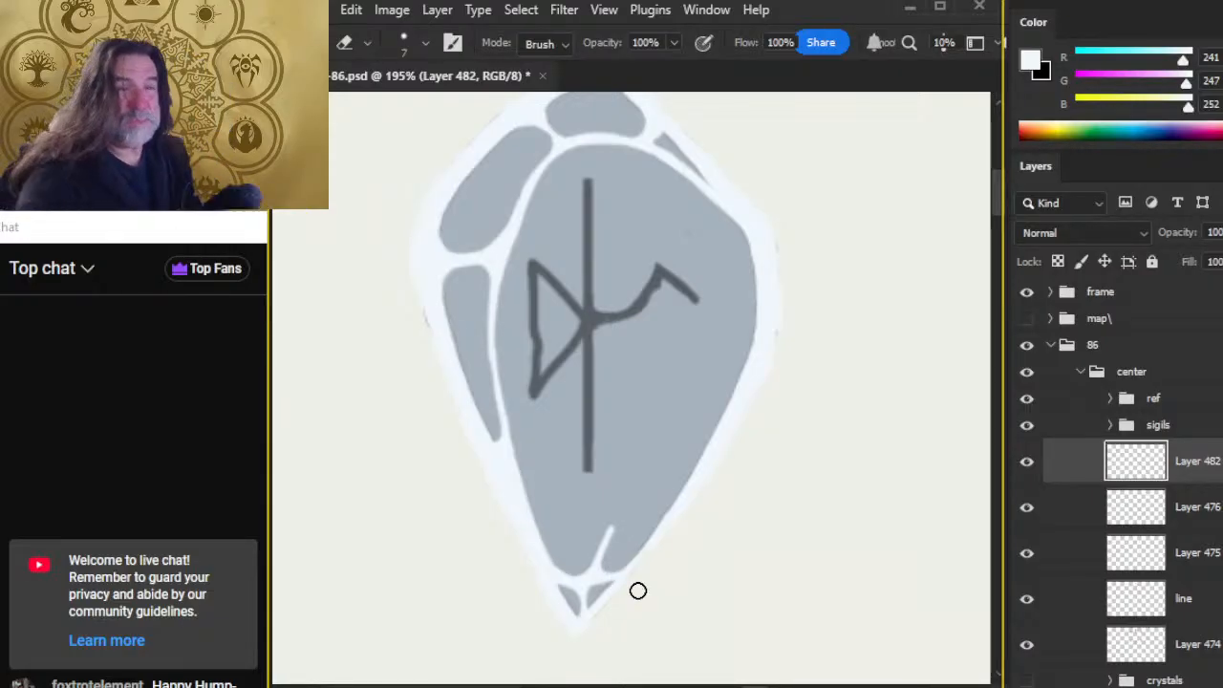
Step: Extend the short line to the lower-right border to close off a facet, and start another white line above it with the size 3 brush
key(b)
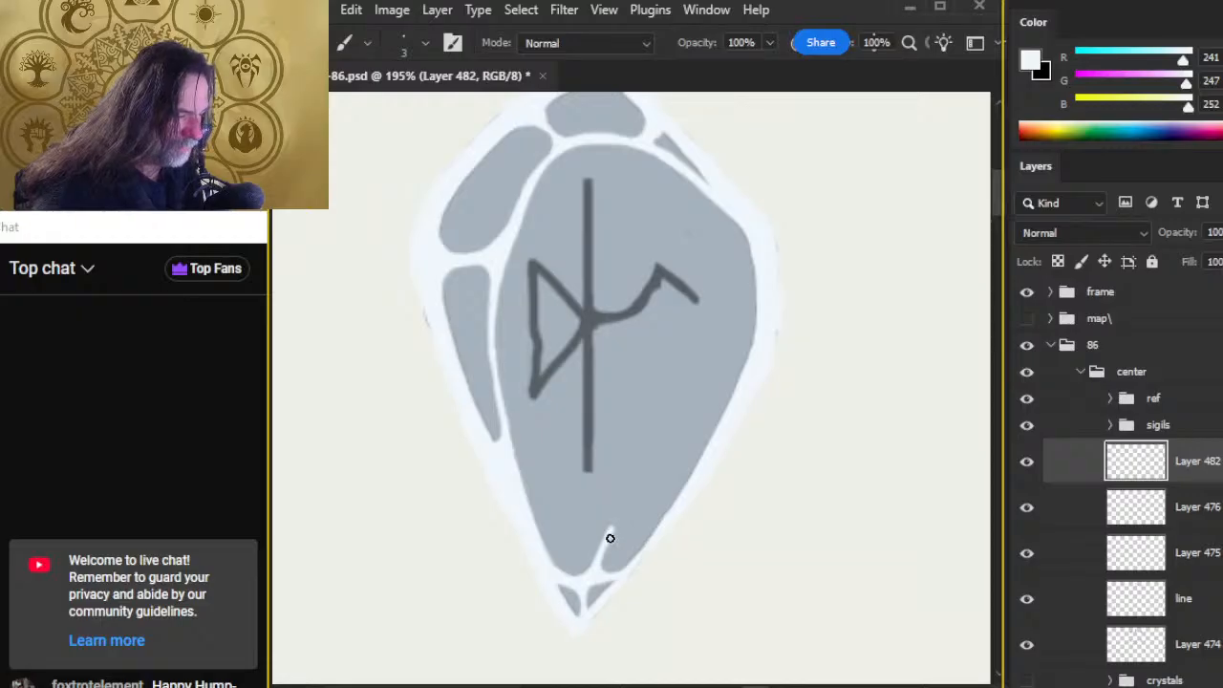
key(e)
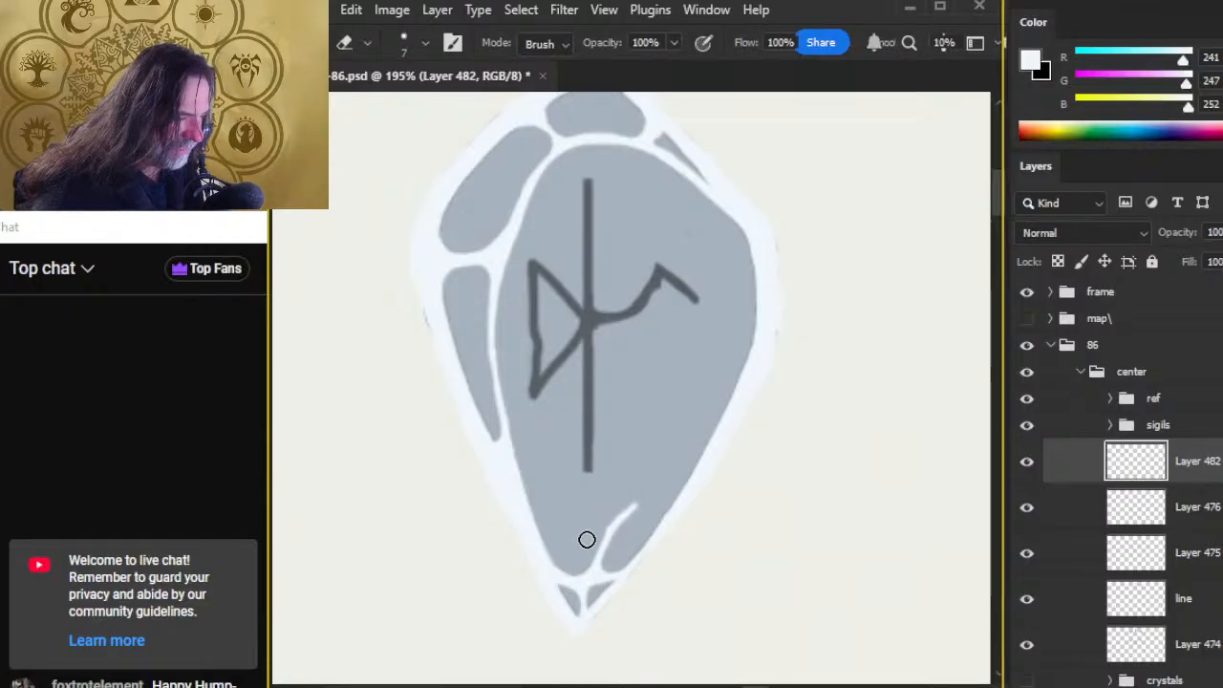
drag(587, 541, 674, 462)
key(b)
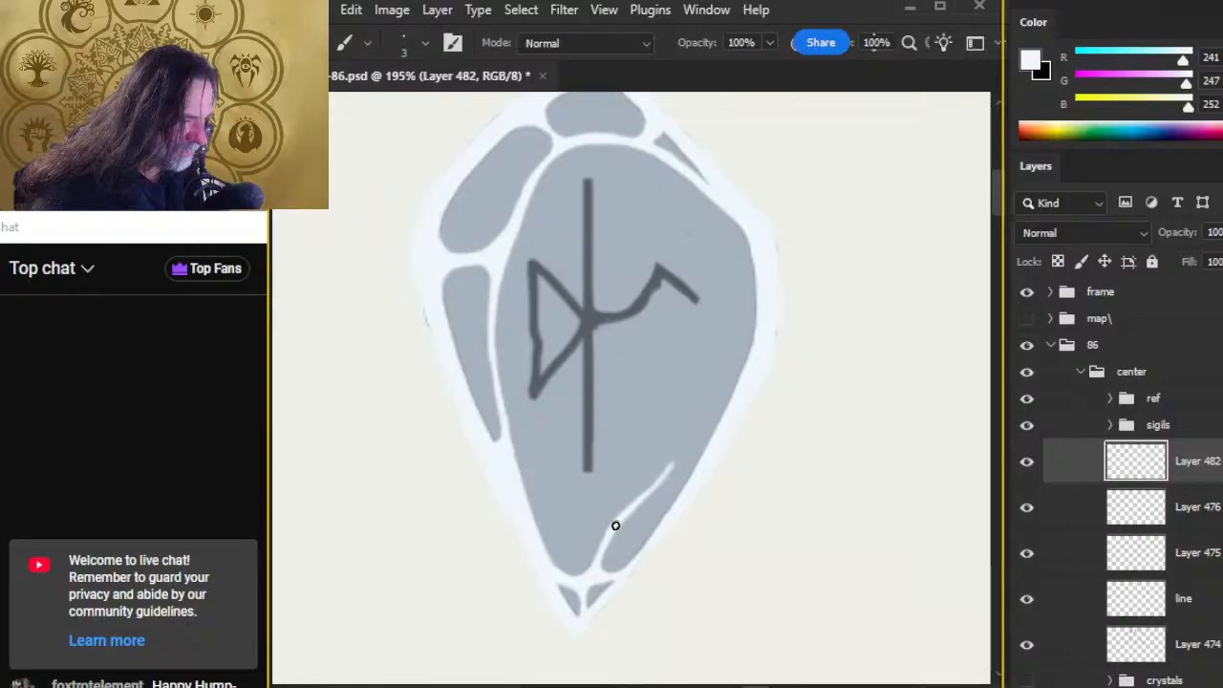
drag(615, 526, 591, 573)
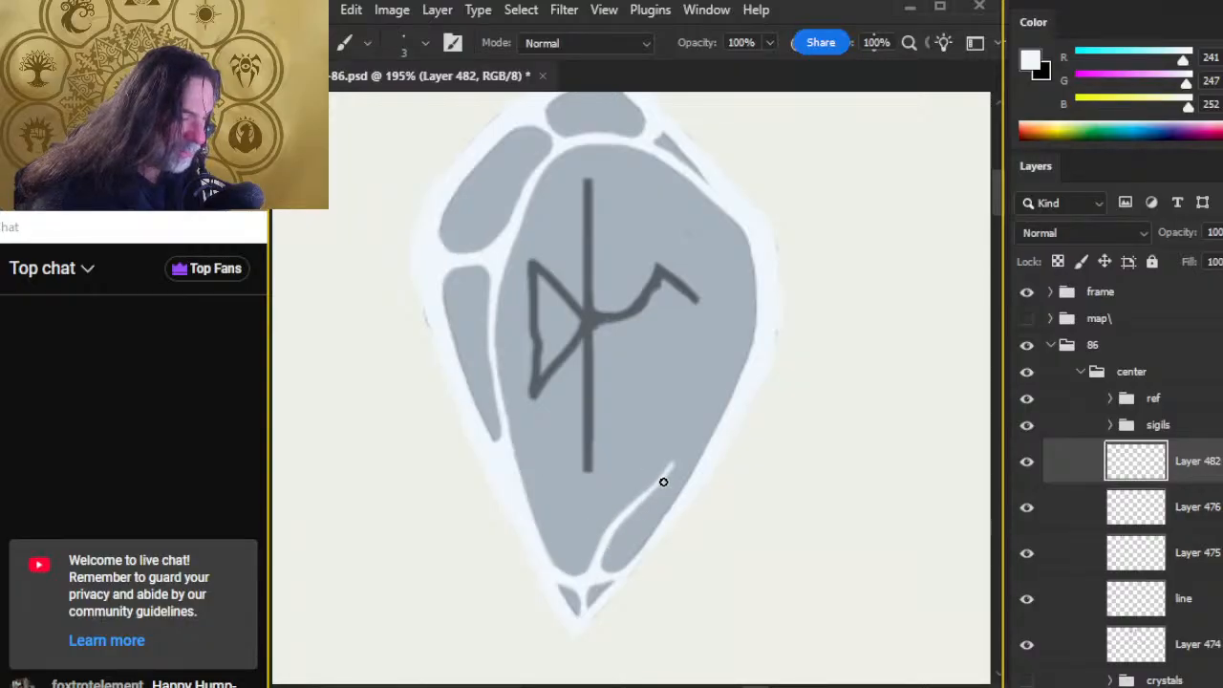
drag(667, 470, 694, 422)
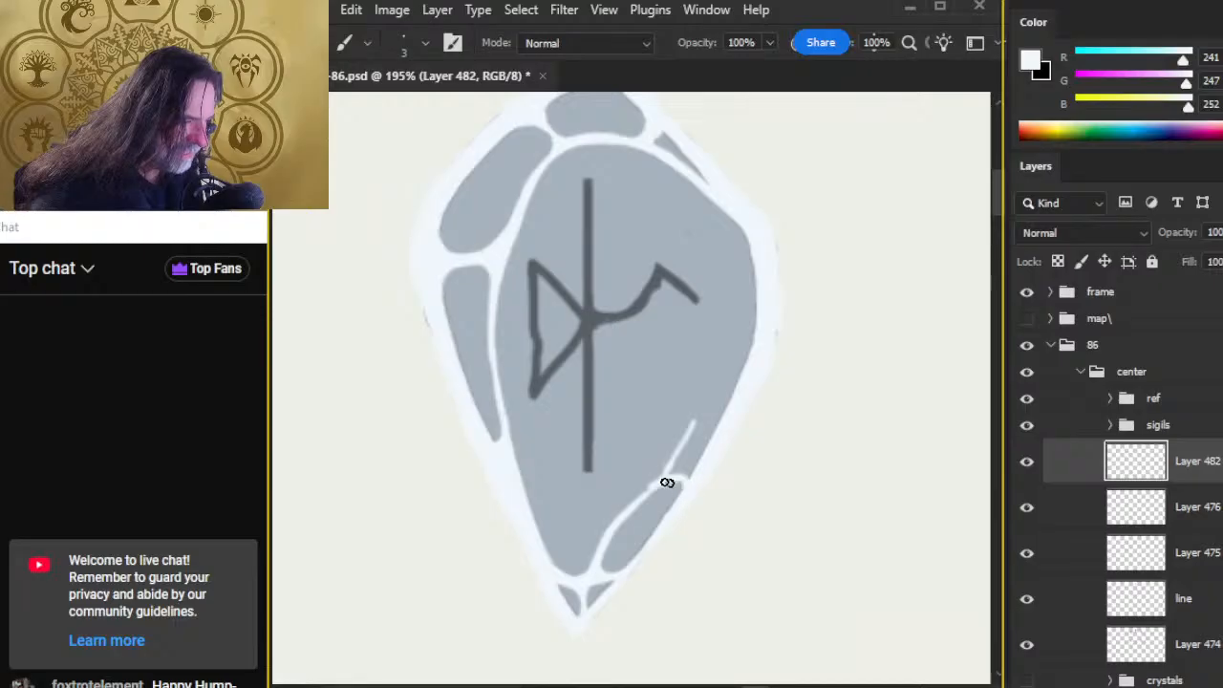
Step: Clean up the junction above the closed lower-right facet using the size 7 eraser and size 3 brush
key(e)
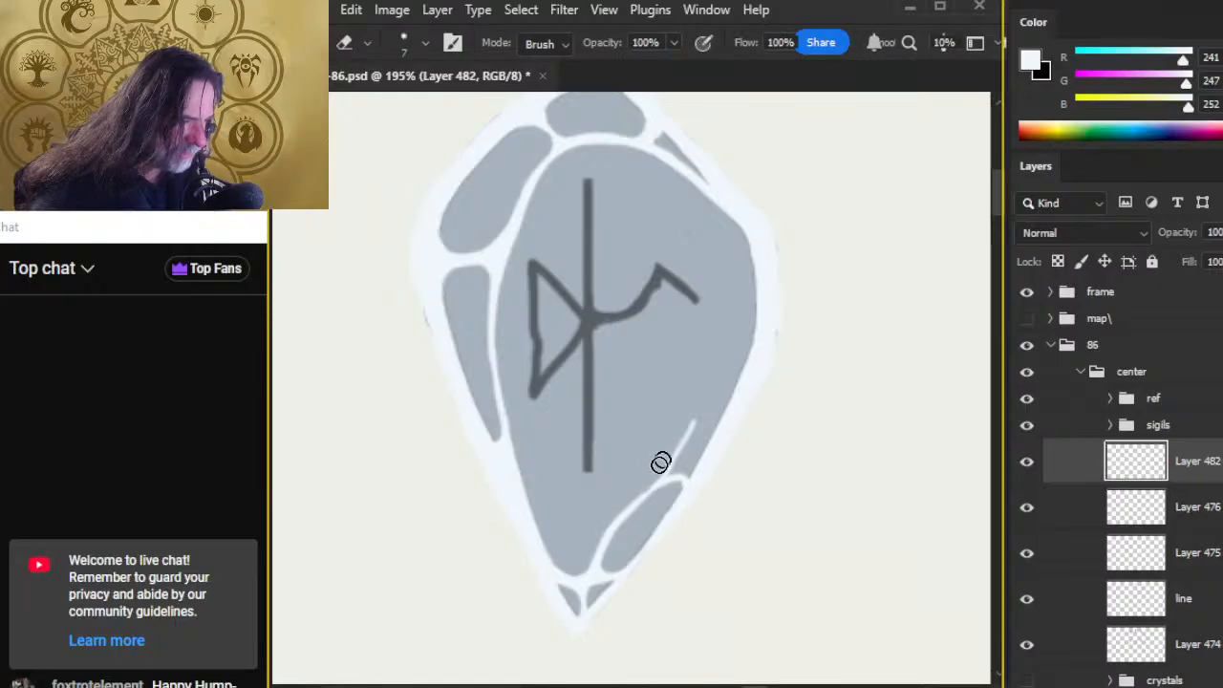
key(b)
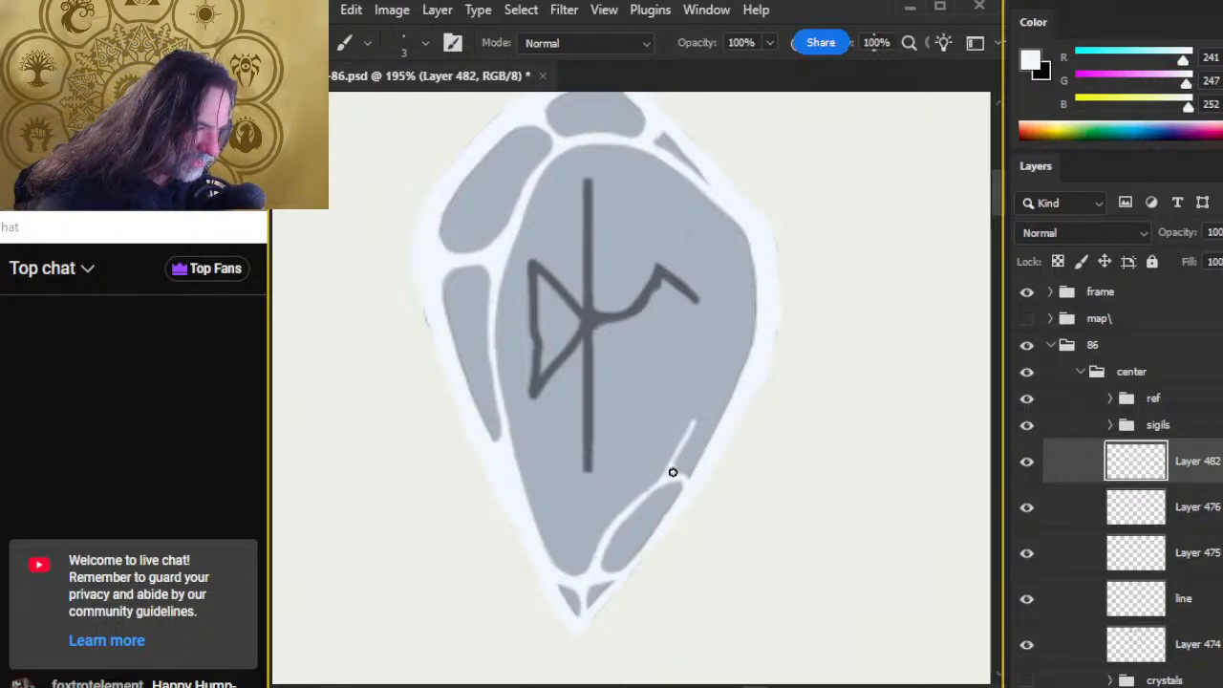
key(e)
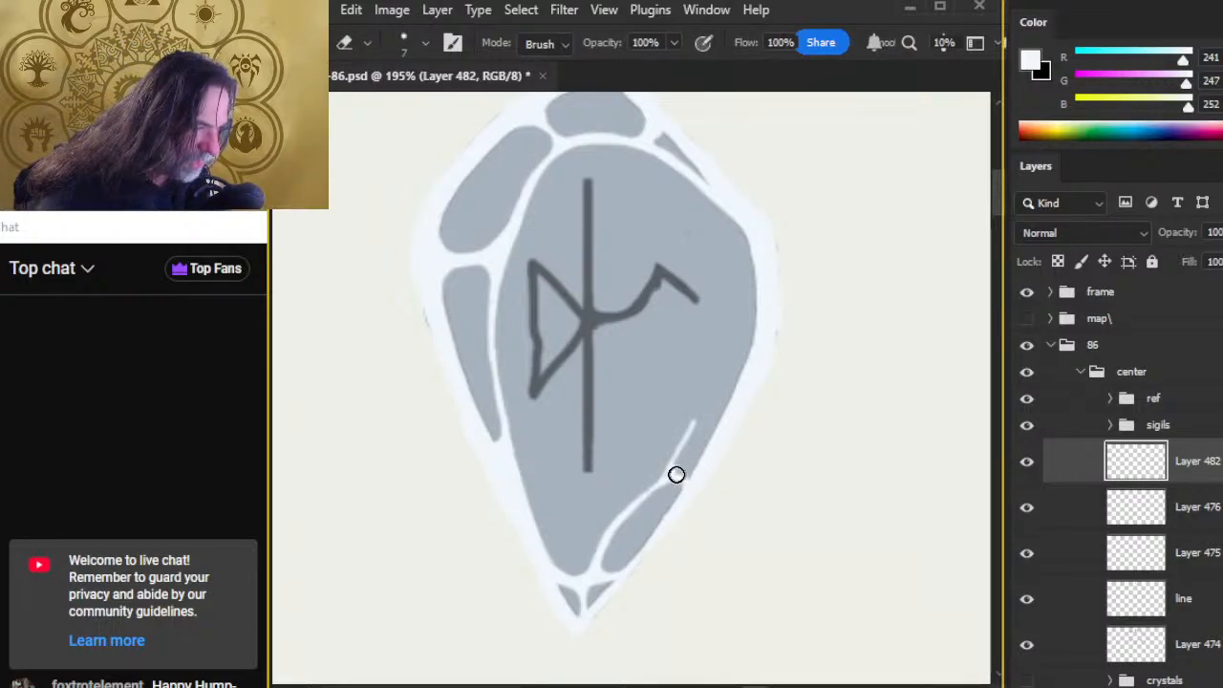
key(b)
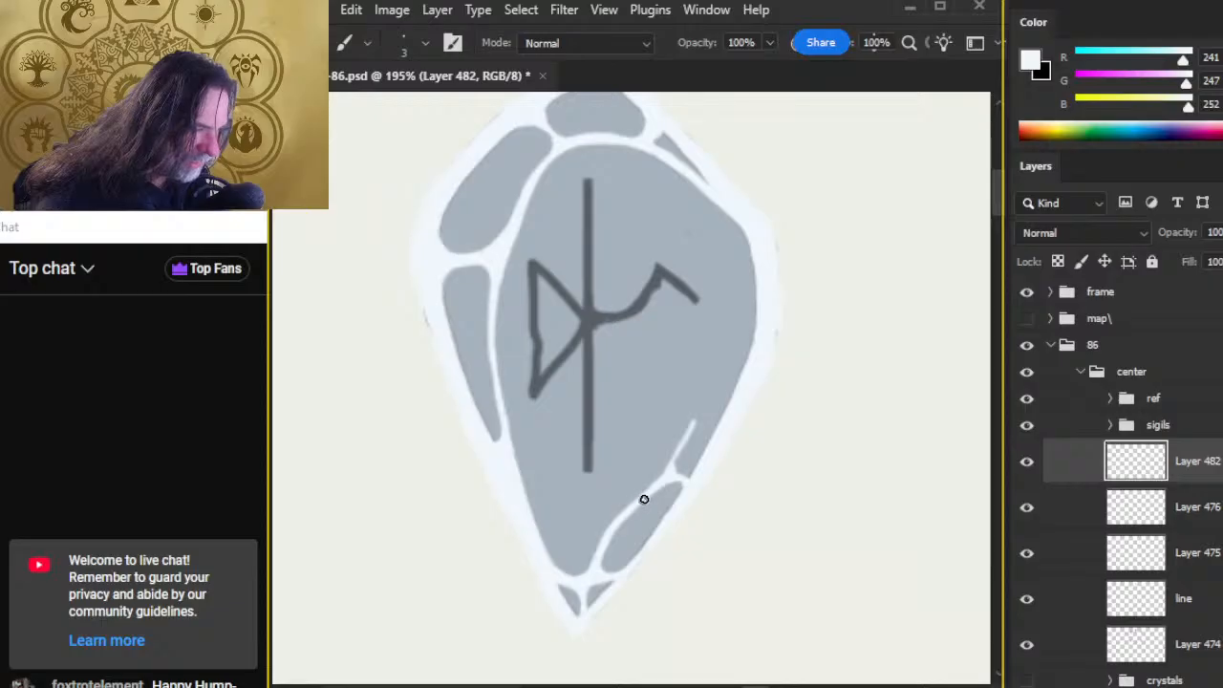
Step: Extend the white line upward along the crystal's right side with the size 3 brush, trimming its edges with the size 7 eraser
key(e)
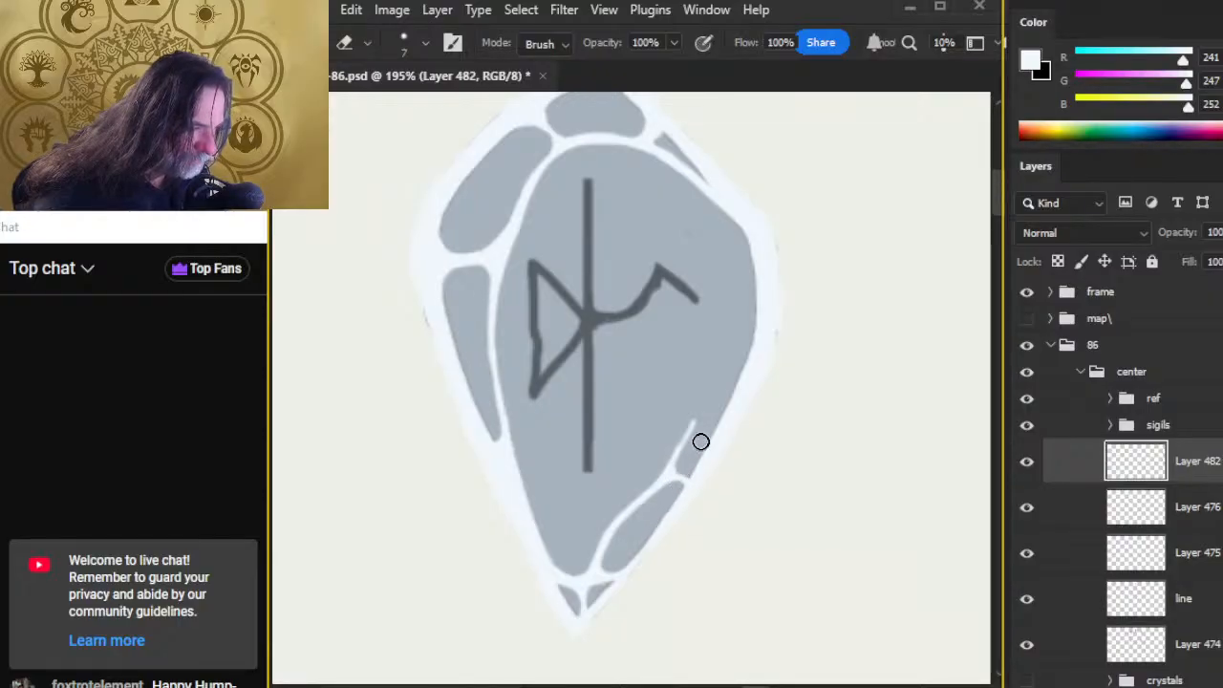
key(b)
drag(726, 352, 692, 432)
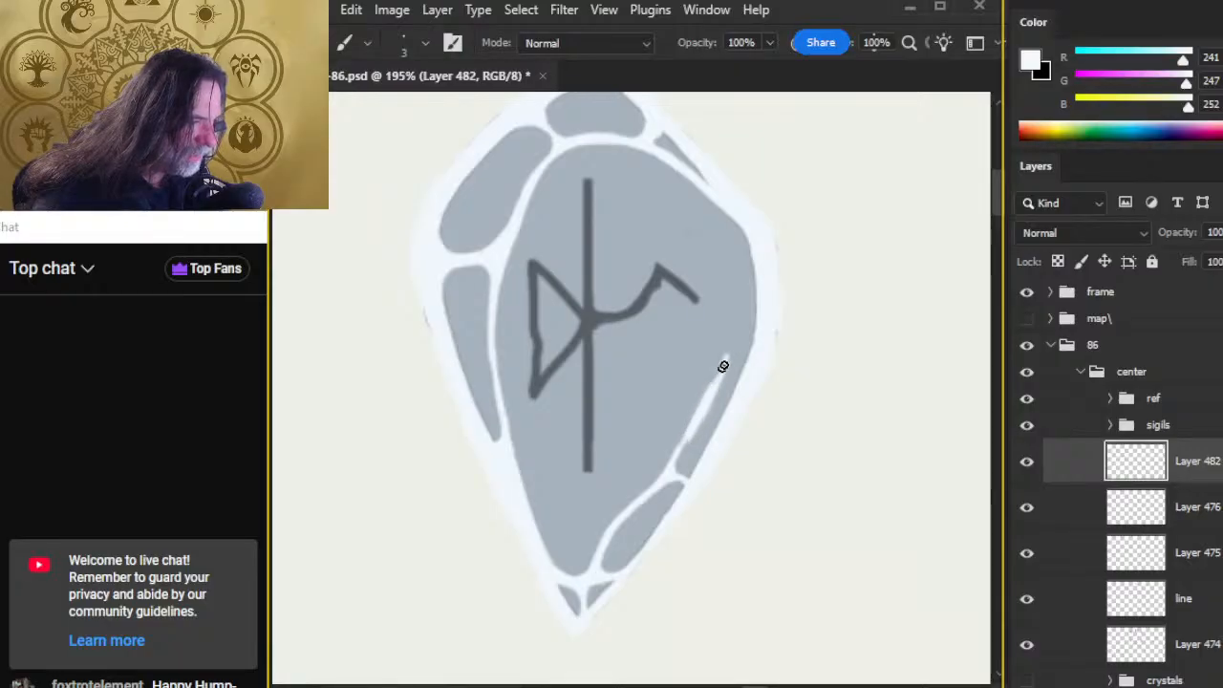
key(e)
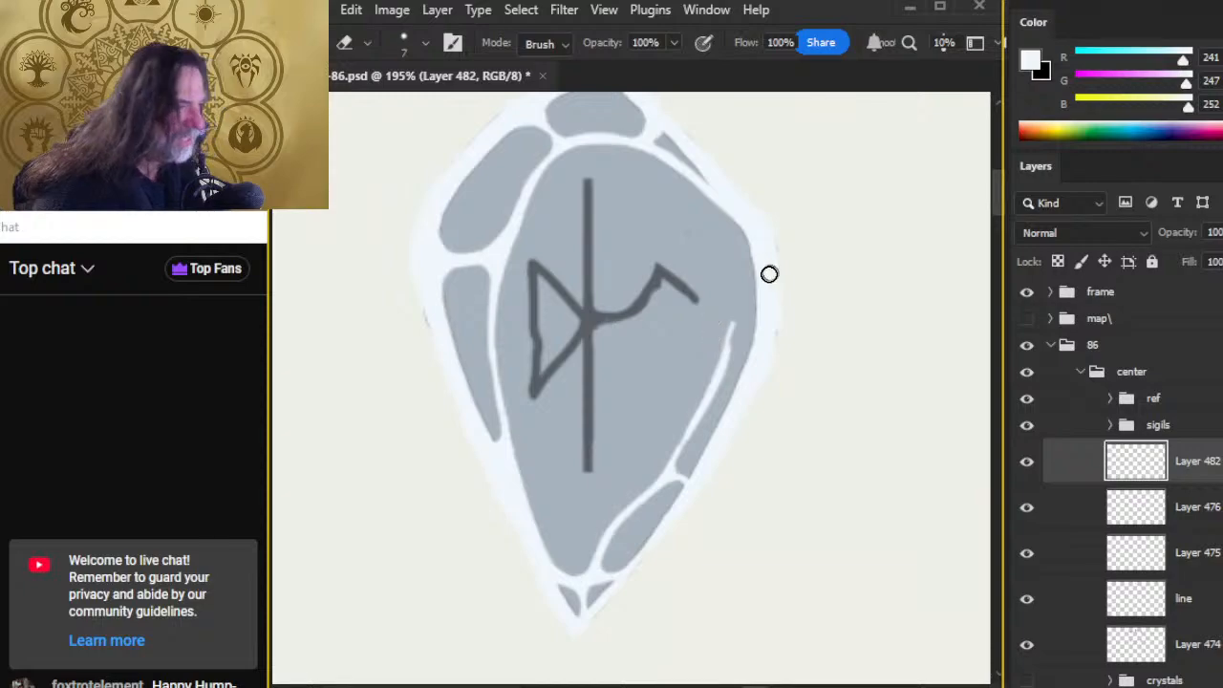
key(b)
mouse_move(730, 292)
mouse_down()
mouse_move(722, 362)
mouse_move(723, 278)
mouse_up()
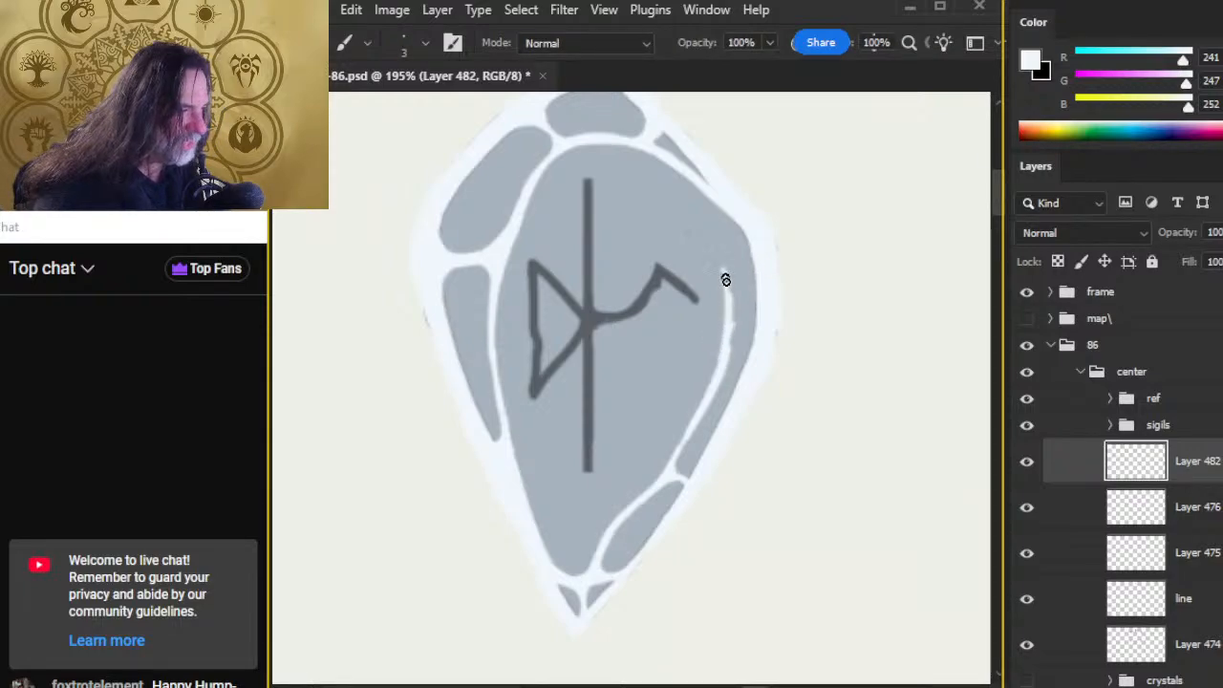
key(e)
key(b)
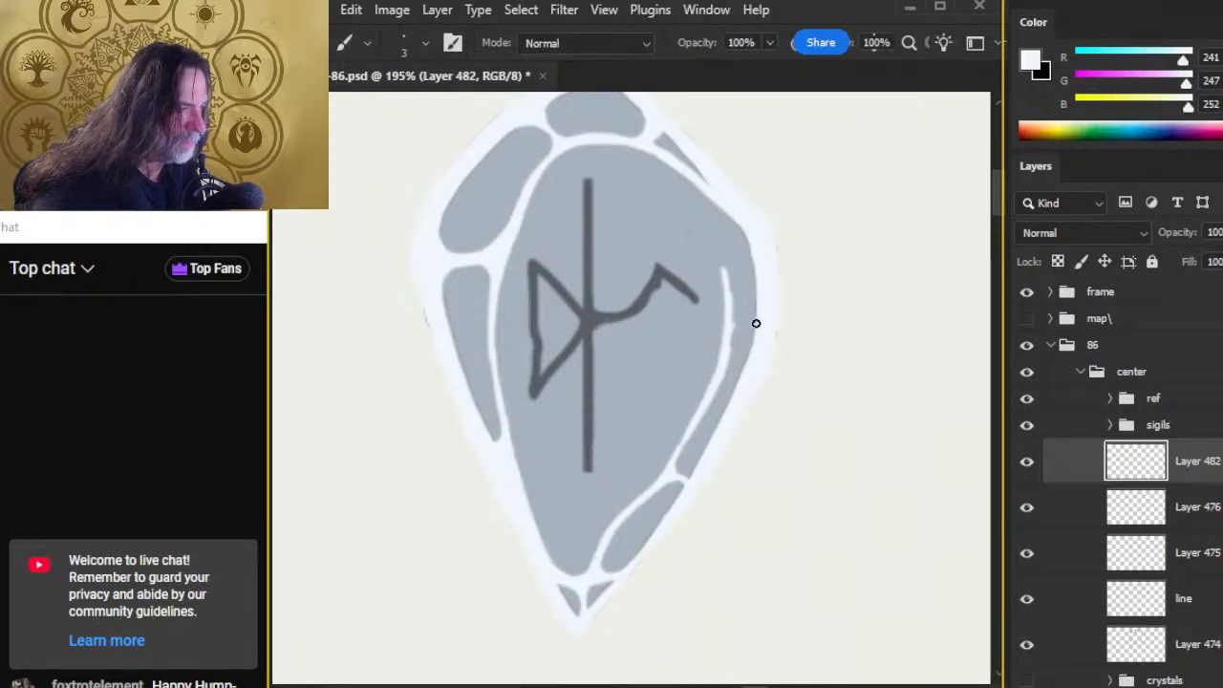
Step: Paint a short white line to the right border to close off the long facet, and trim the junction above it
drag(756, 320, 727, 349)
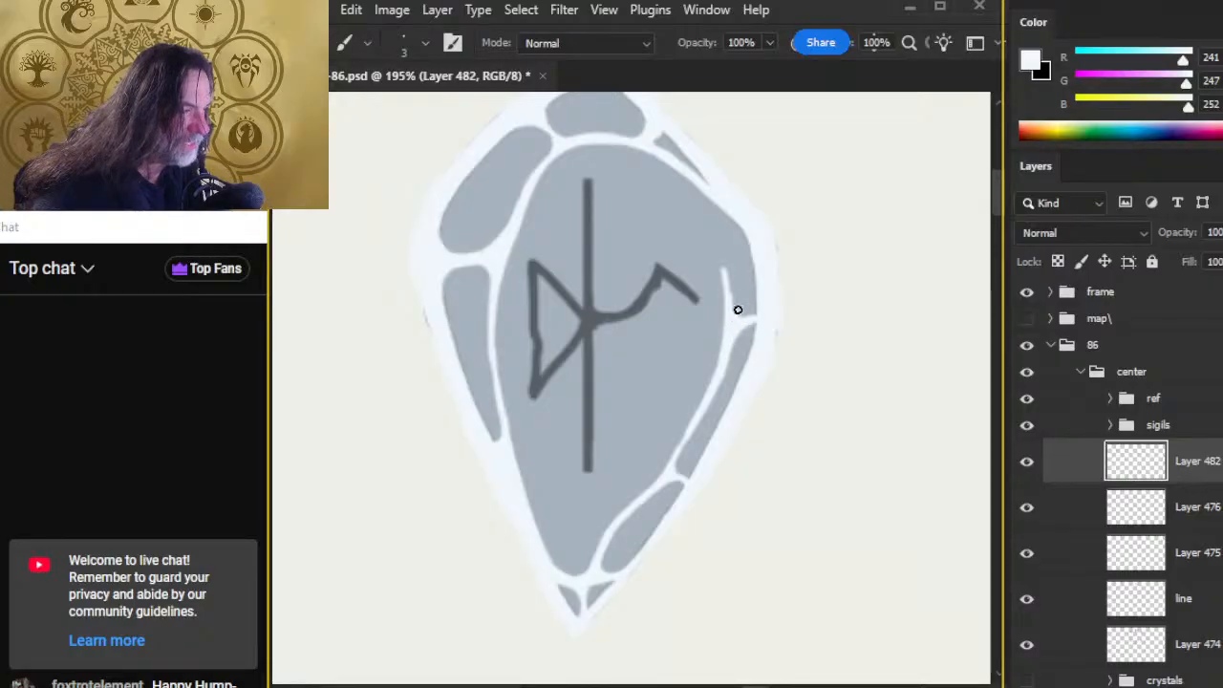
key(e)
drag(743, 307, 753, 312)
key(b)
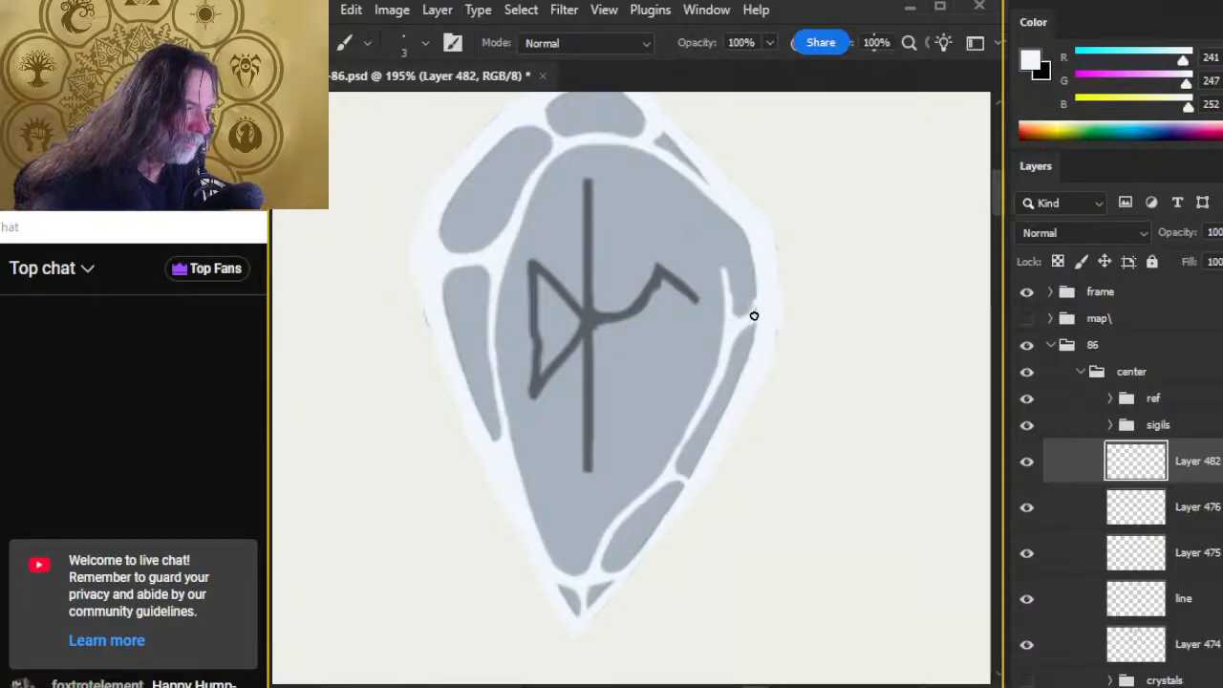
key(e)
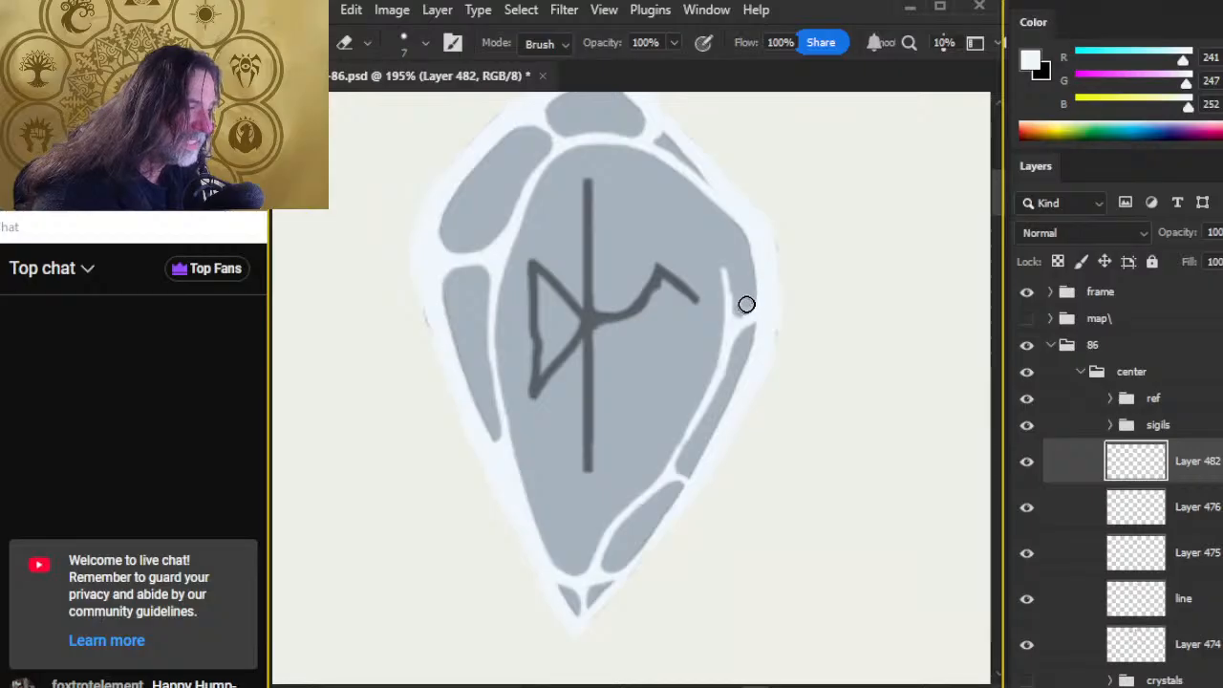
drag(737, 285, 738, 300)
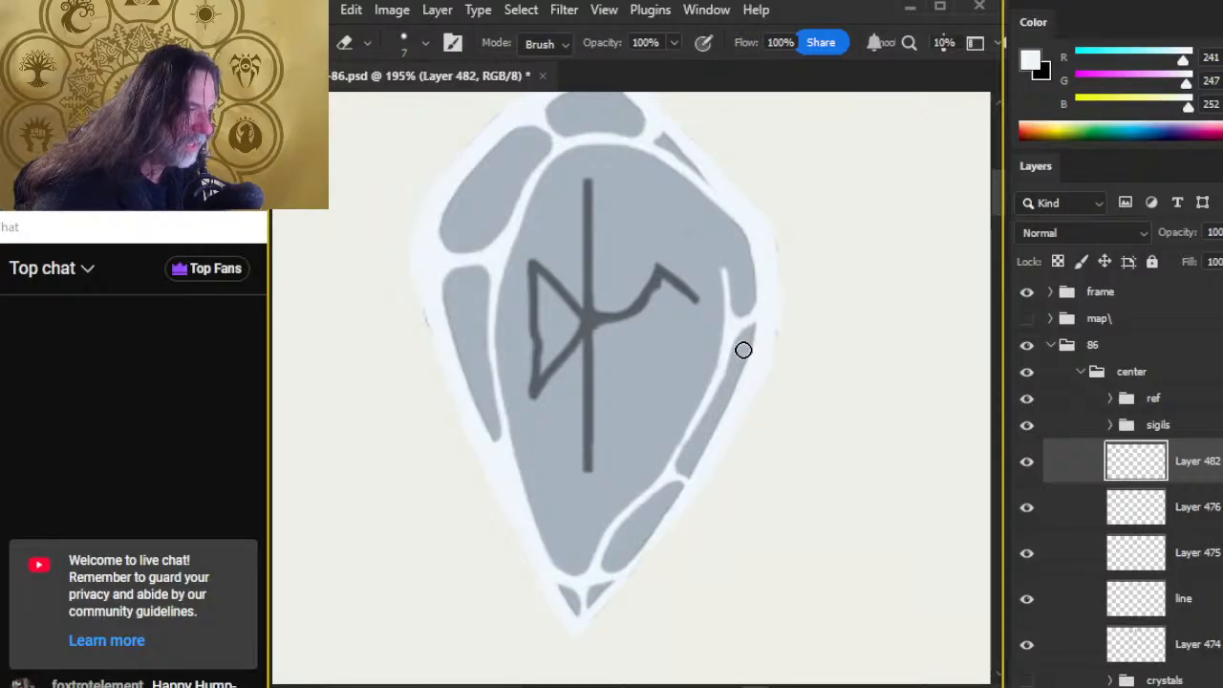
Step: Refine the long right facet's top corner and extend the inner line up to the upper-right border to close another facet
key(b)
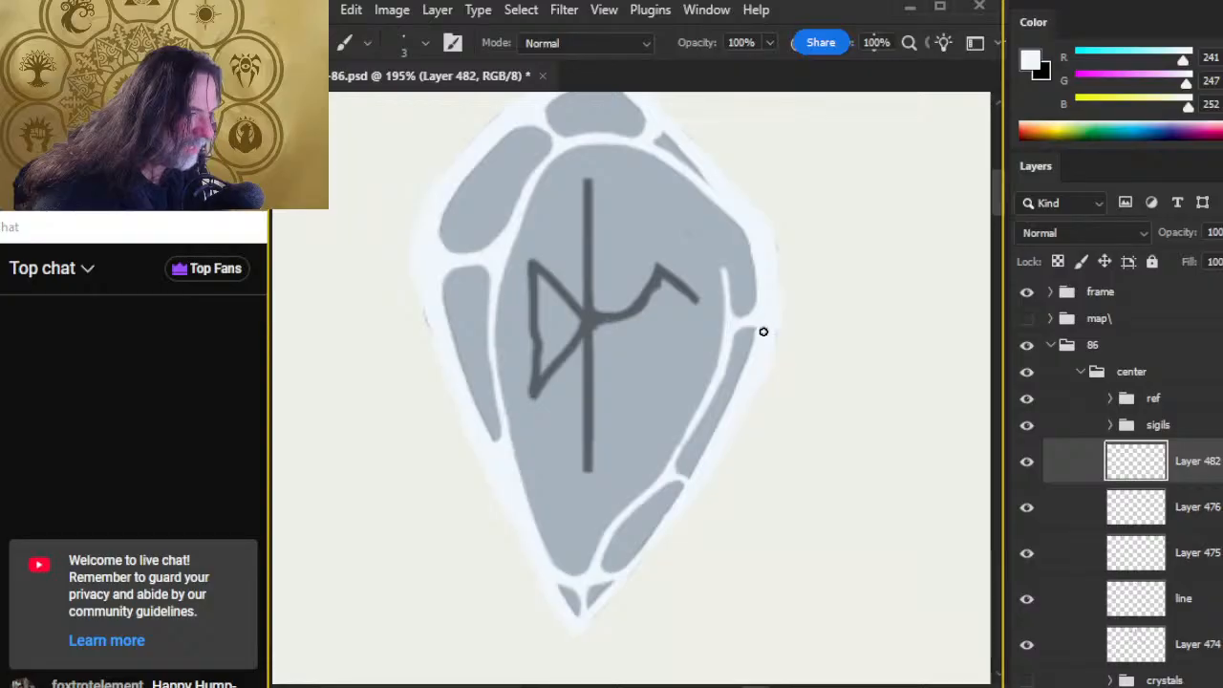
key(e)
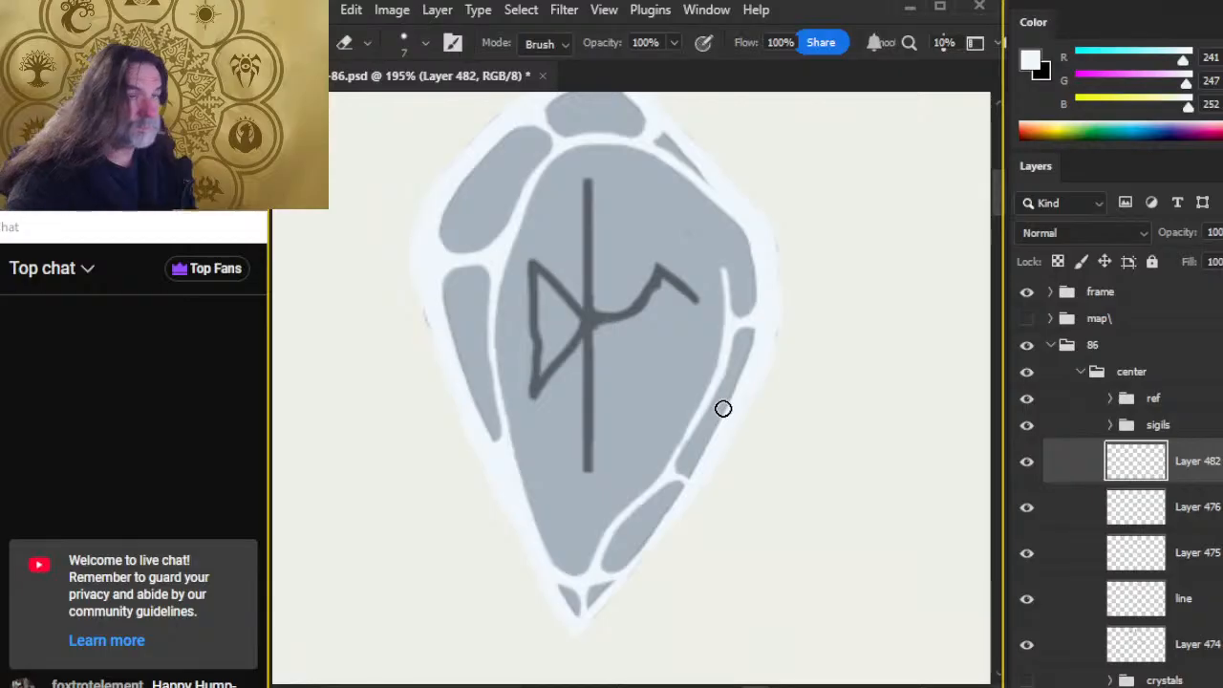
key(b)
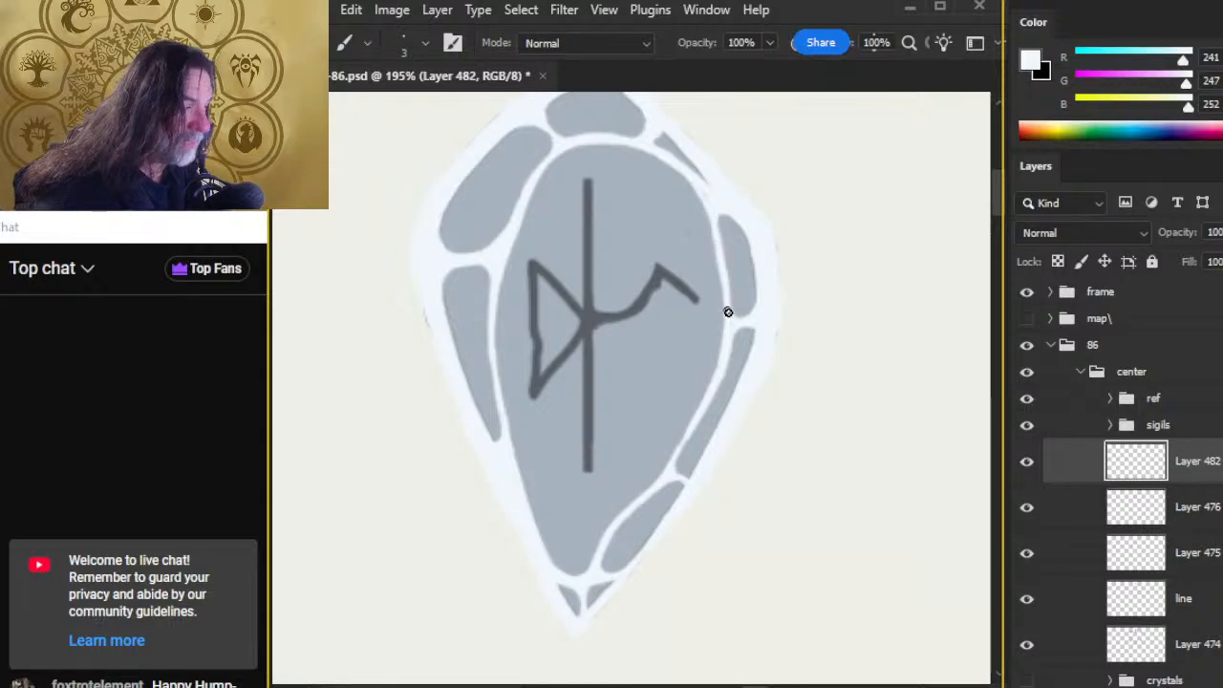
key(e)
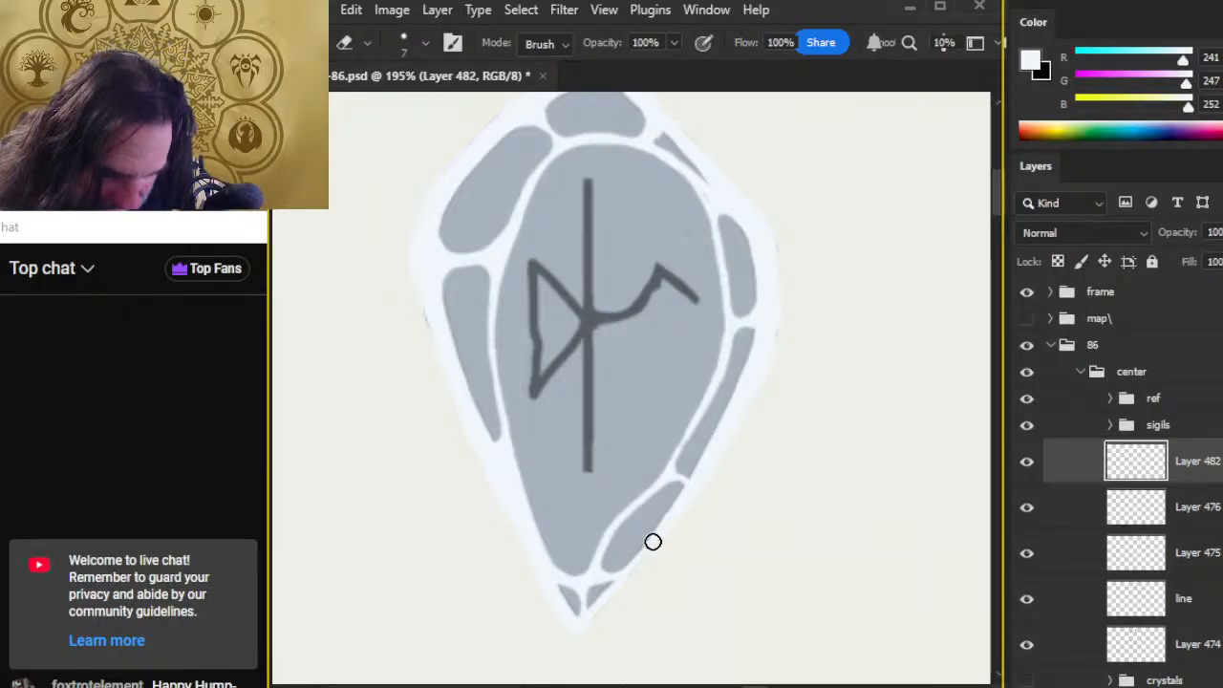
Step: Examine the outlined crystals at reduced scale against the magic circle, the other crystals and the page layout
key(z)
drag(801, 475, 714, 447)
key(space)
mouse_move(794, 524)
mouse_down()
mouse_move(836, 473)
mouse_move(780, 506)
mouse_up()
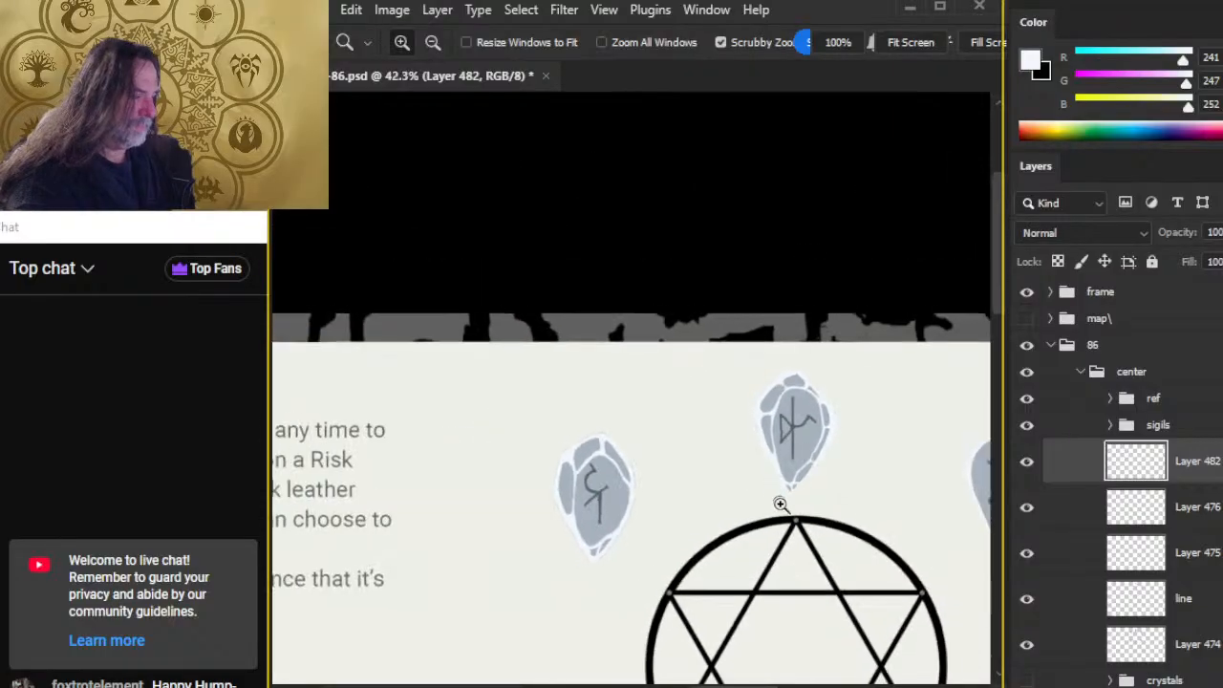
key(space)
drag(809, 559, 613, 411)
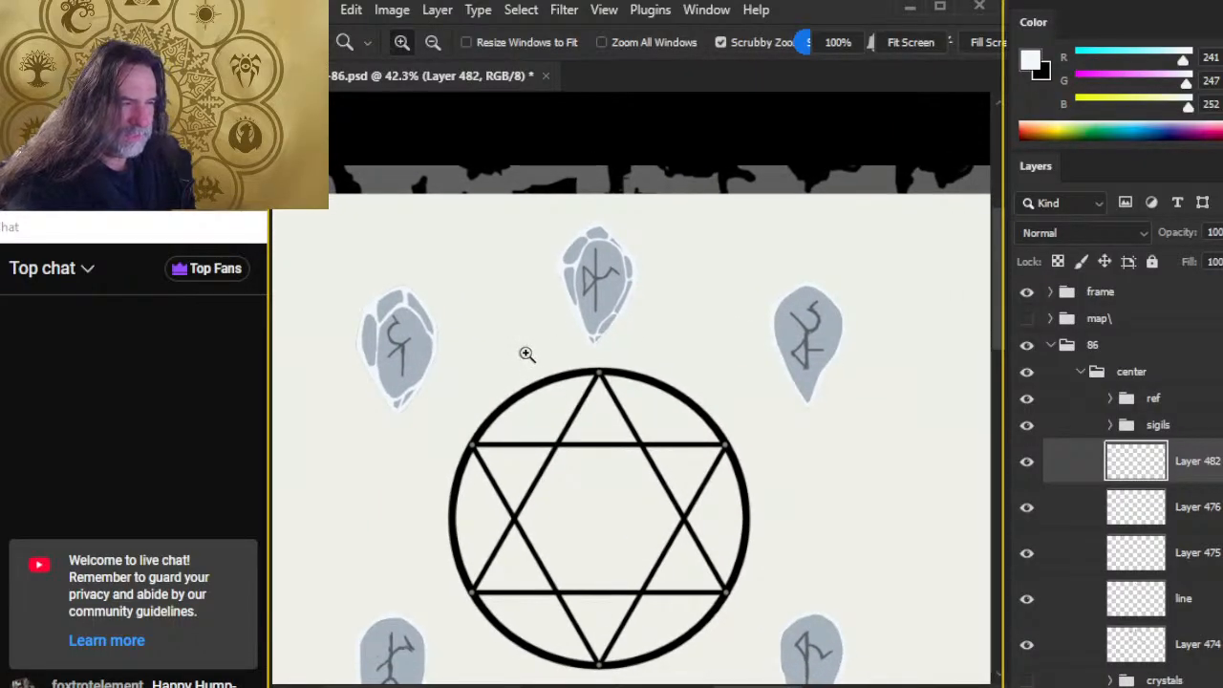
click(423, 343)
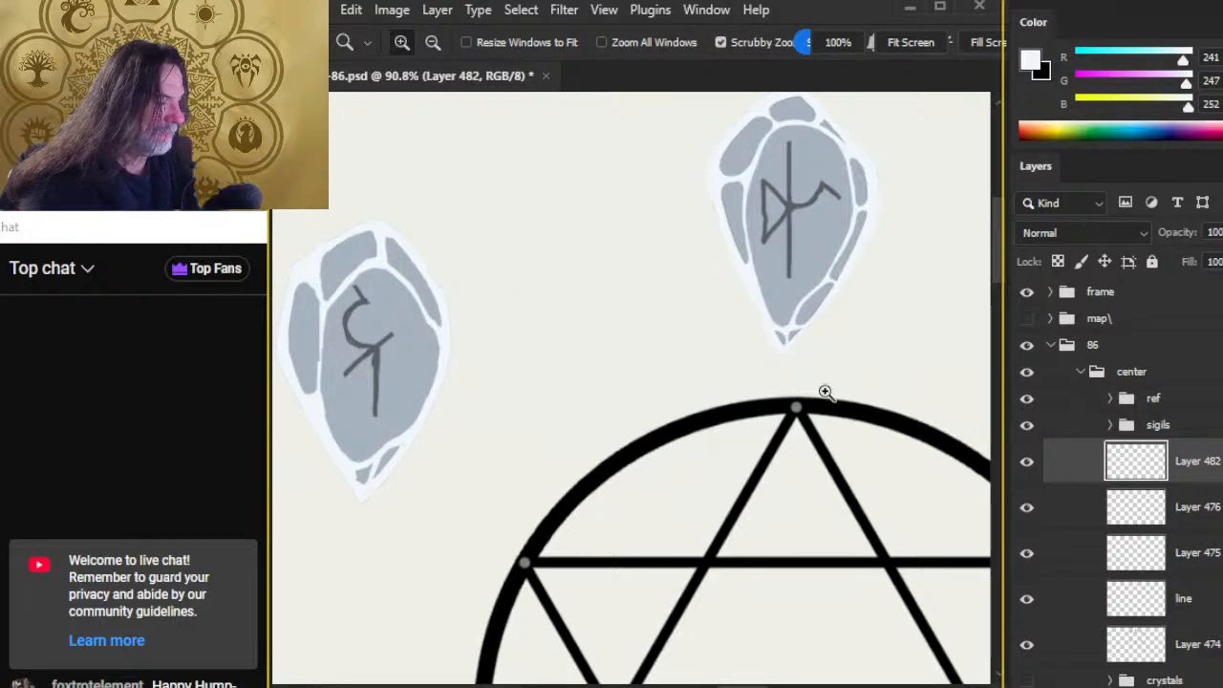
drag(846, 426, 746, 423)
drag(778, 505, 581, 382)
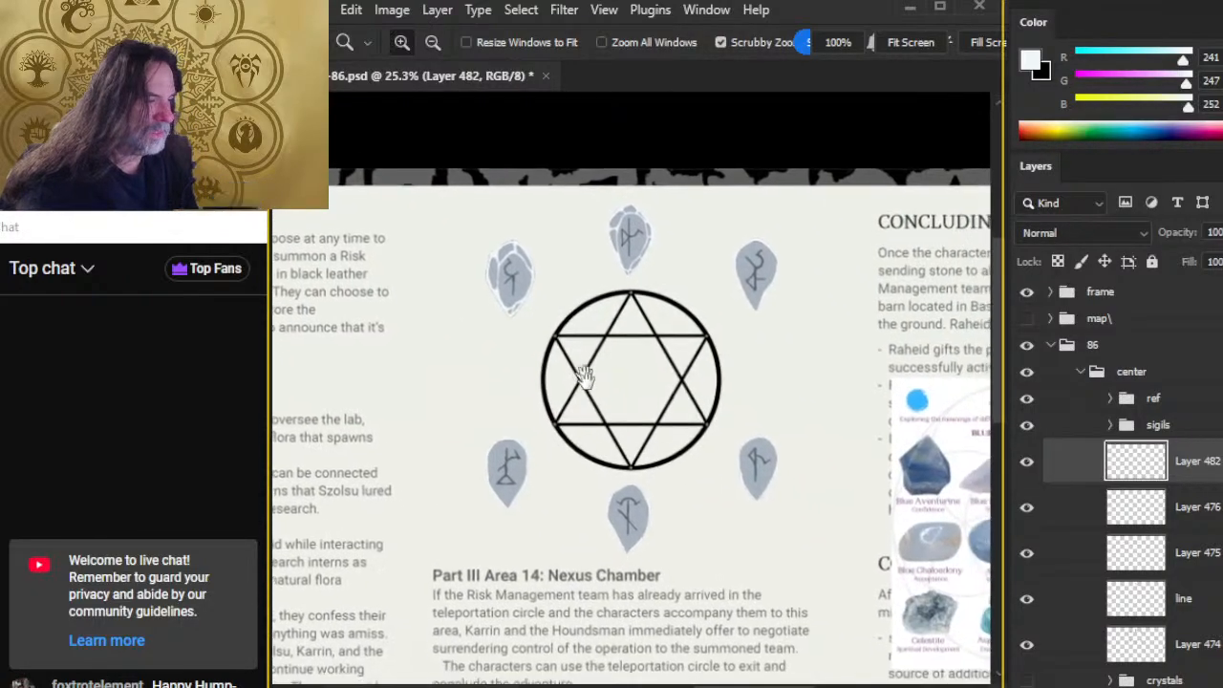
Step: Scale the center group proportionally to 82.92% with Free Transform and shift it right on the page
click(1080, 372)
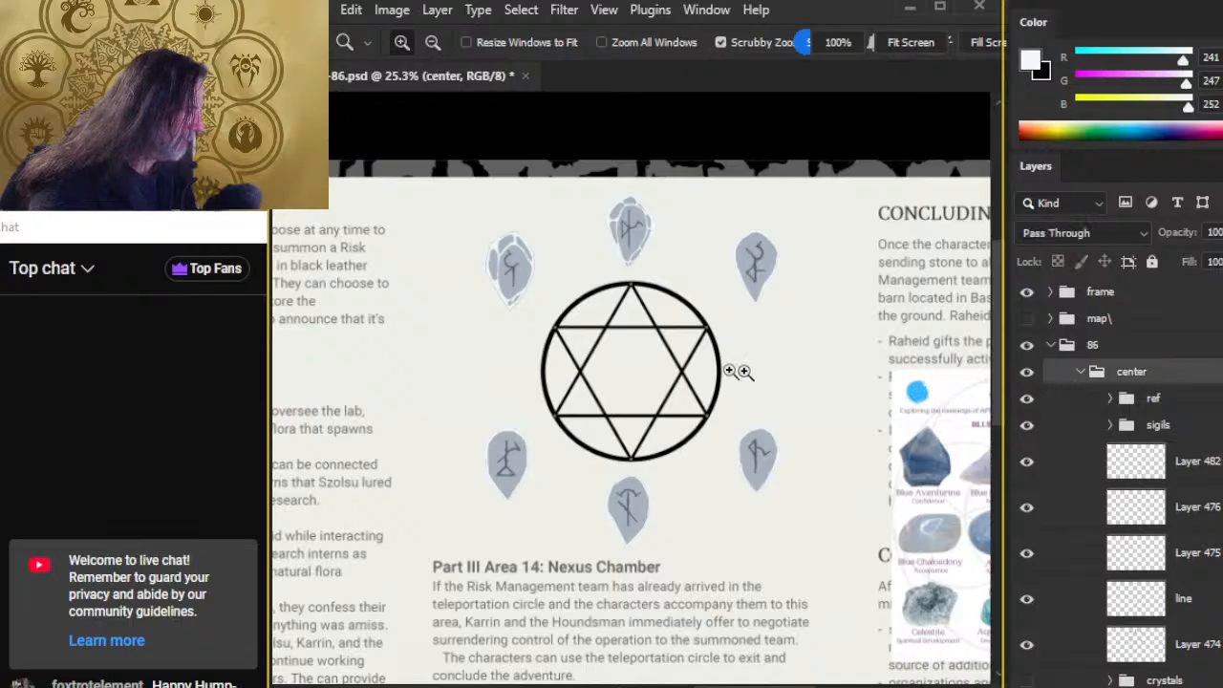
key(l)
right_click(610, 390)
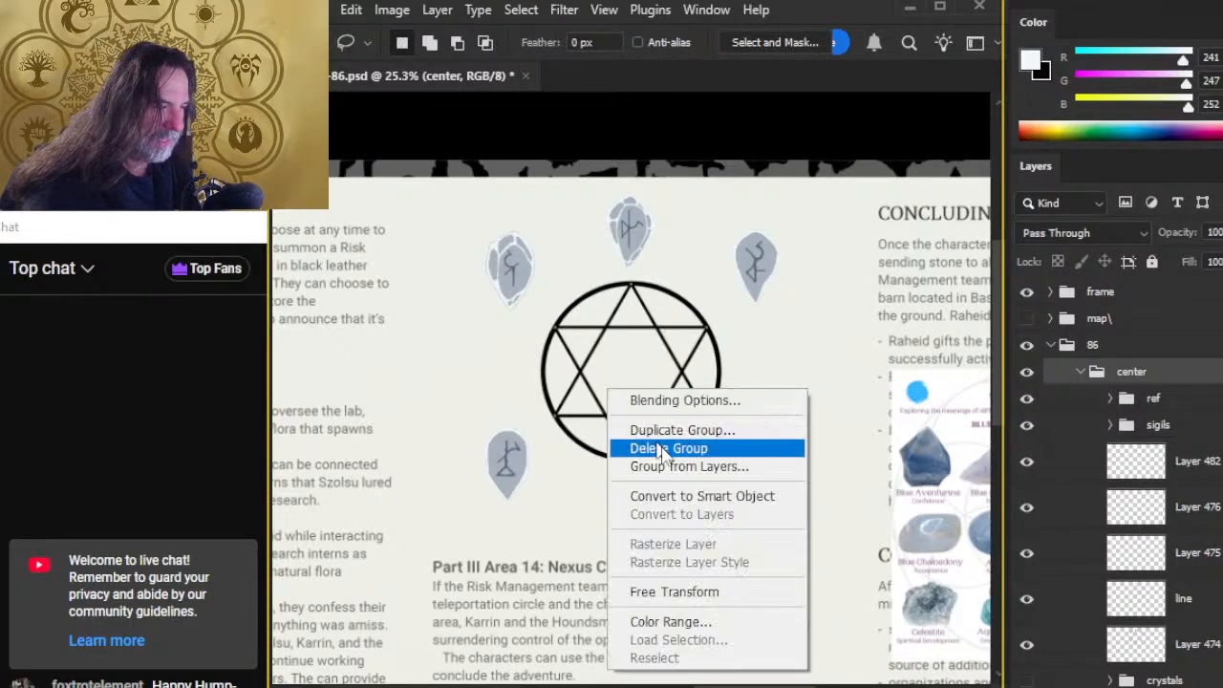
click(659, 591)
drag(482, 398, 597, 379)
drag(783, 384, 761, 390)
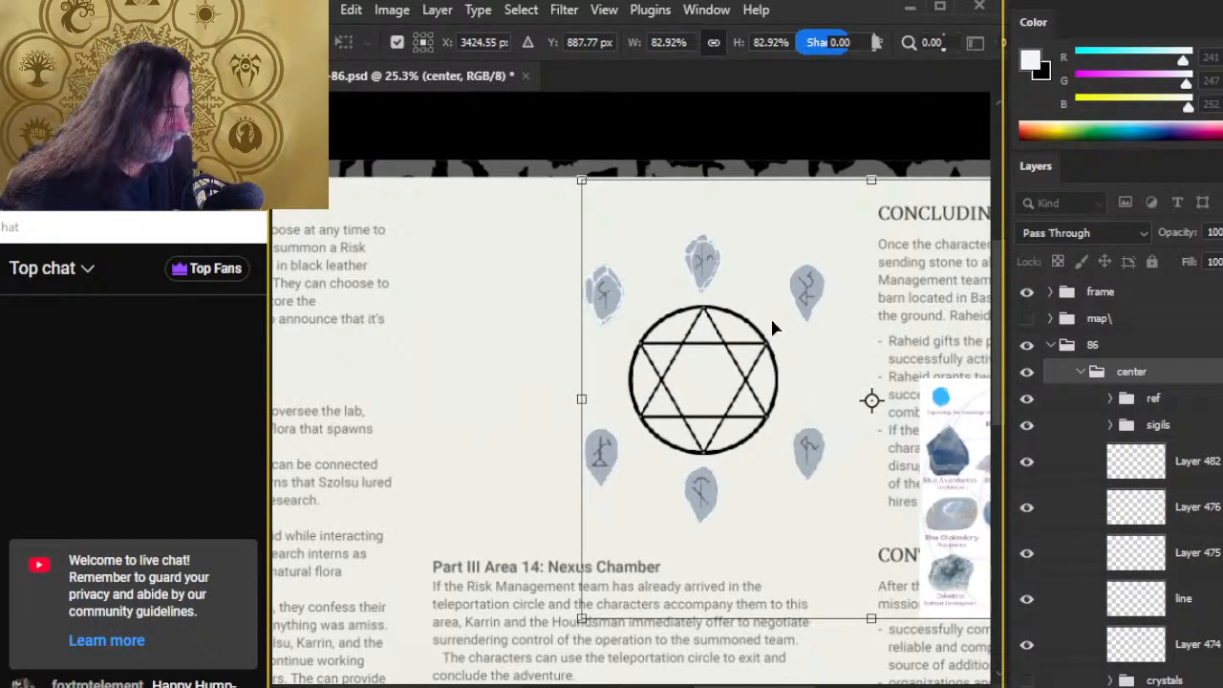
key(Return)
Step: Sketch a flat, loose black ellipse left of the magic circle with the size 1 brush on a new layer in the center group
key(b)
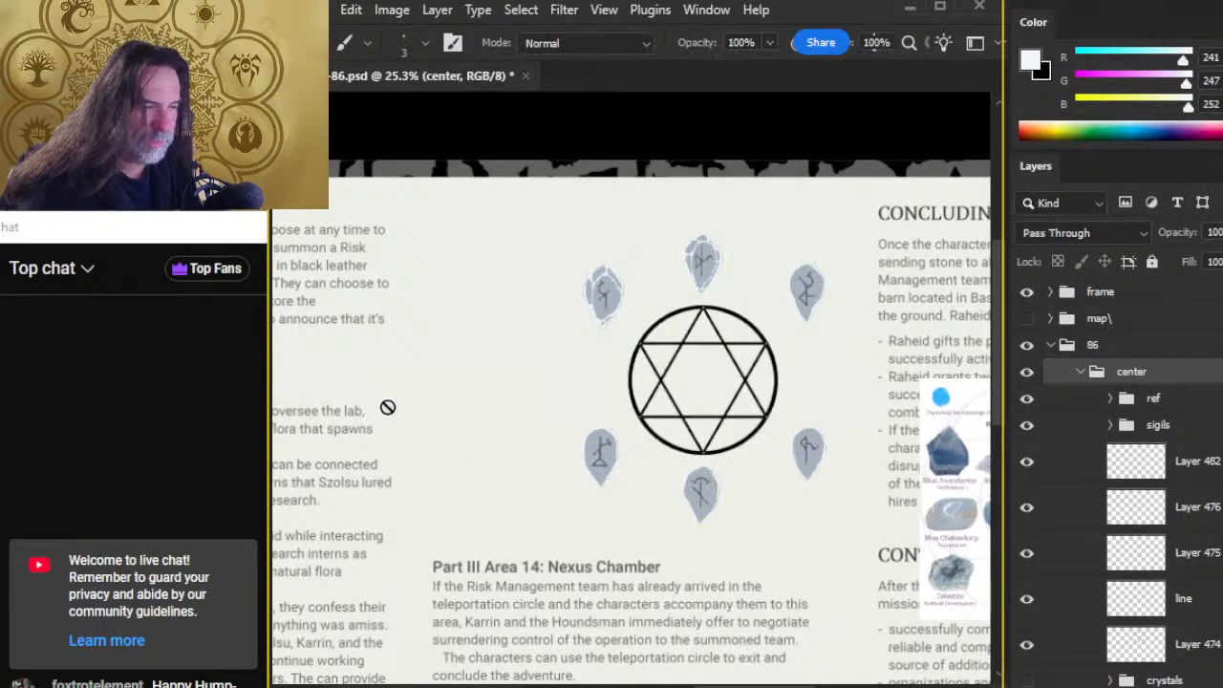
key(d)
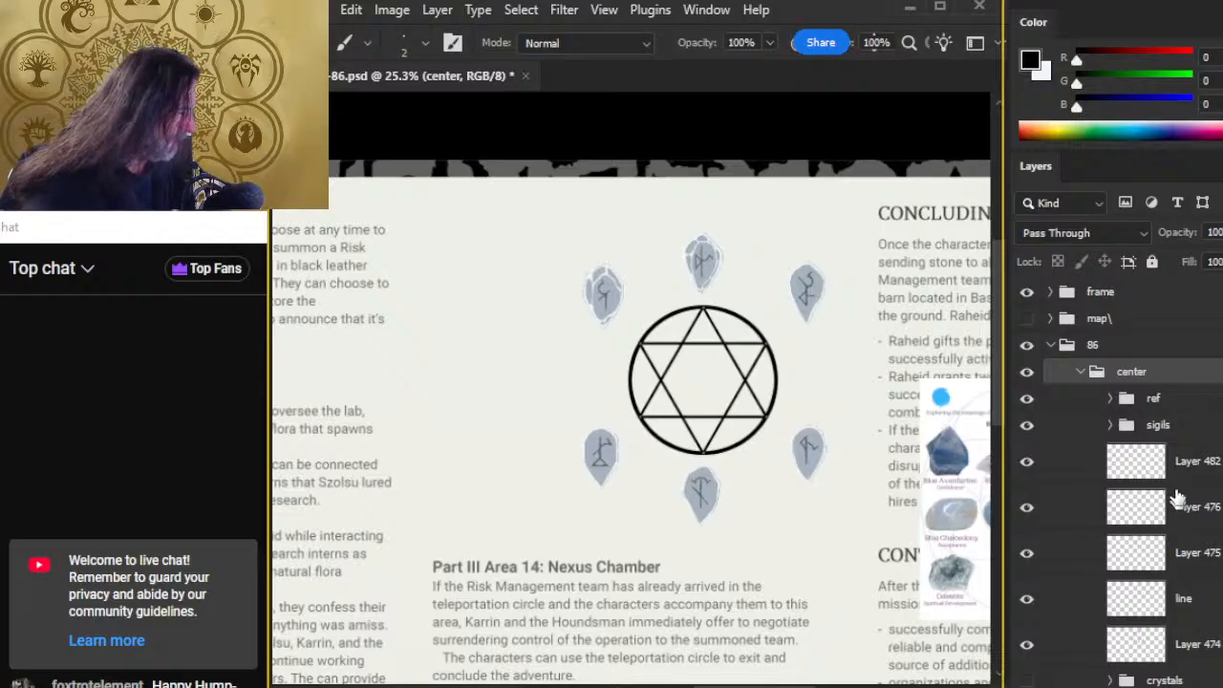
click(1174, 687)
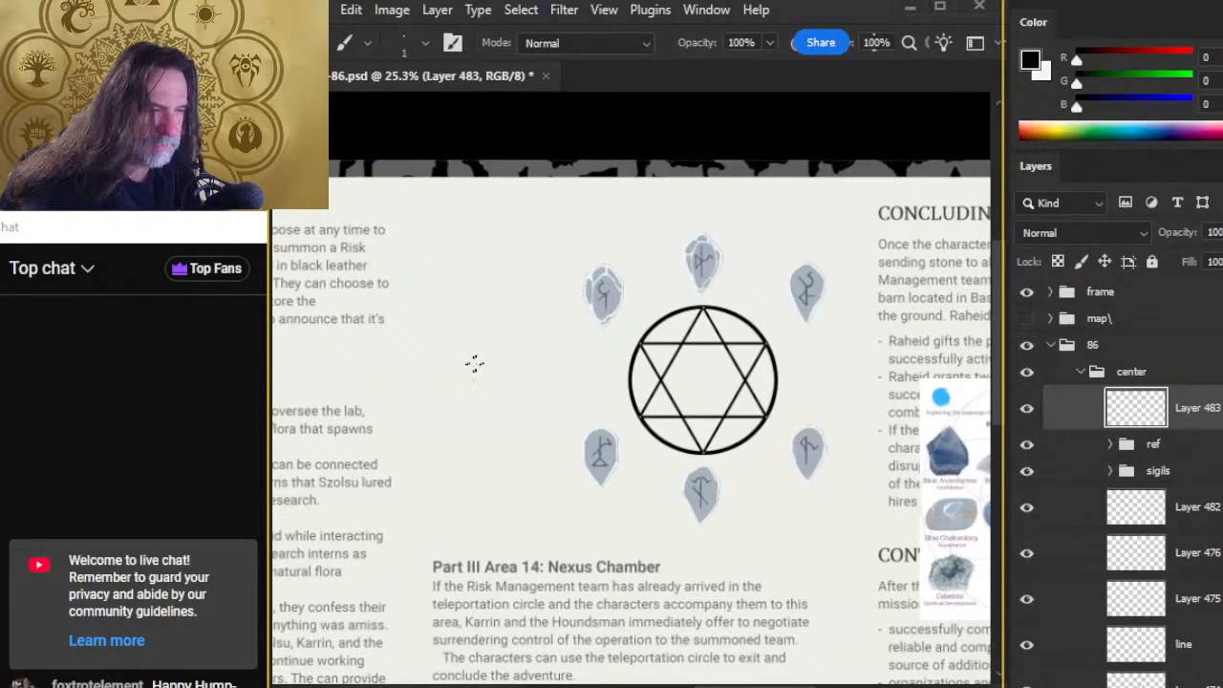
mouse_move(546, 366)
mouse_down()
mouse_move(439, 376)
mouse_move(540, 374)
mouse_up()
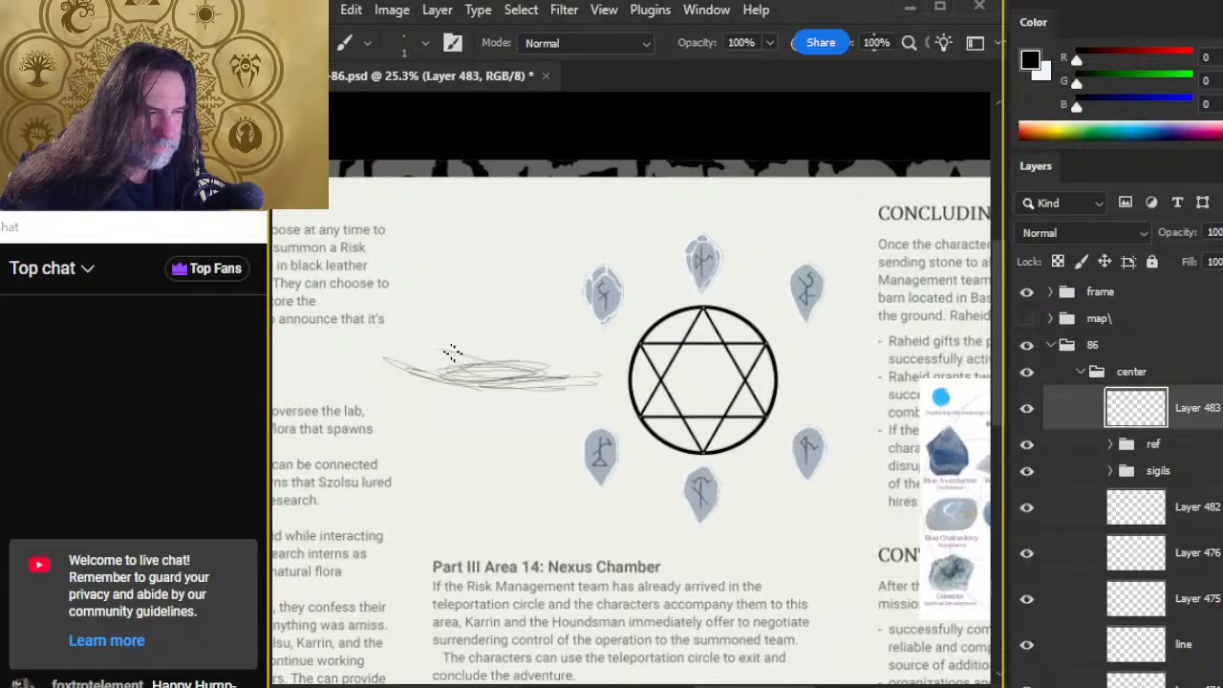
Step: Add a few strokes to the ellipse and sketch a large pointed crystal outline floating above it
key(e)
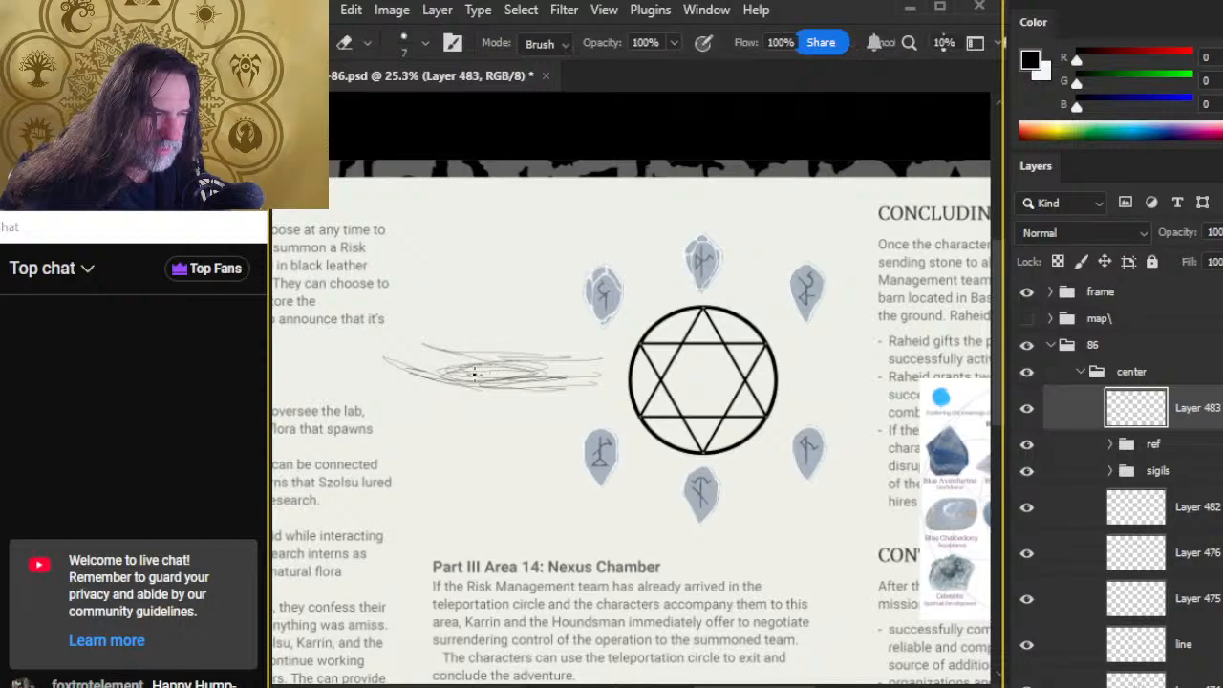
key(b)
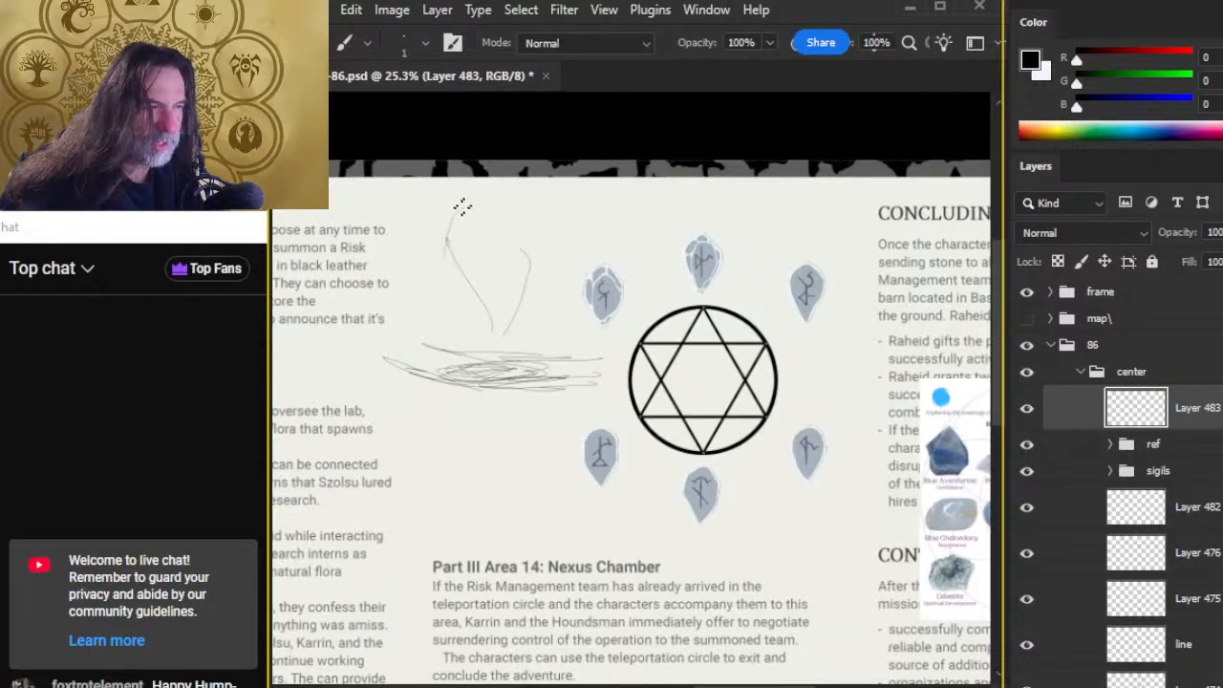
mouse_move(461, 206)
mouse_down()
mouse_move(501, 197)
mouse_move(532, 289)
mouse_up()
Step: Lasso the sketched ellipse, move it down away from the crystal outline and clear the selection
key(l)
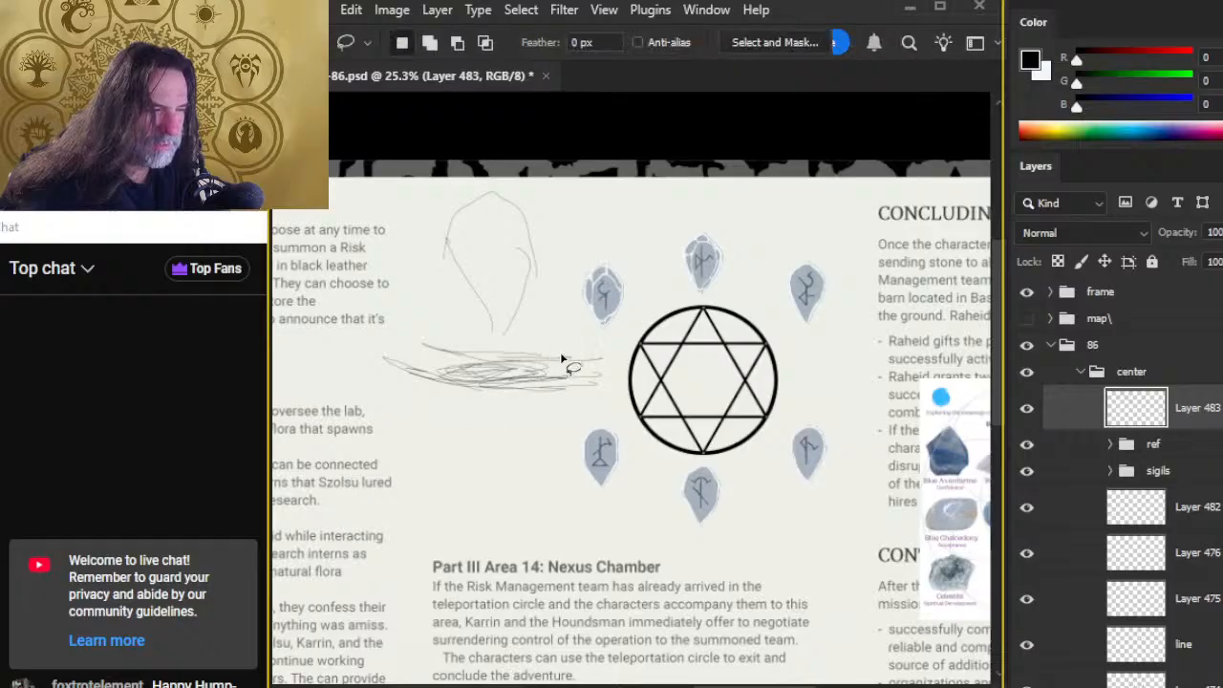
mouse_move(578, 341)
mouse_down()
mouse_move(403, 338)
mouse_move(448, 430)
mouse_move(593, 404)
mouse_move(625, 378)
mouse_up()
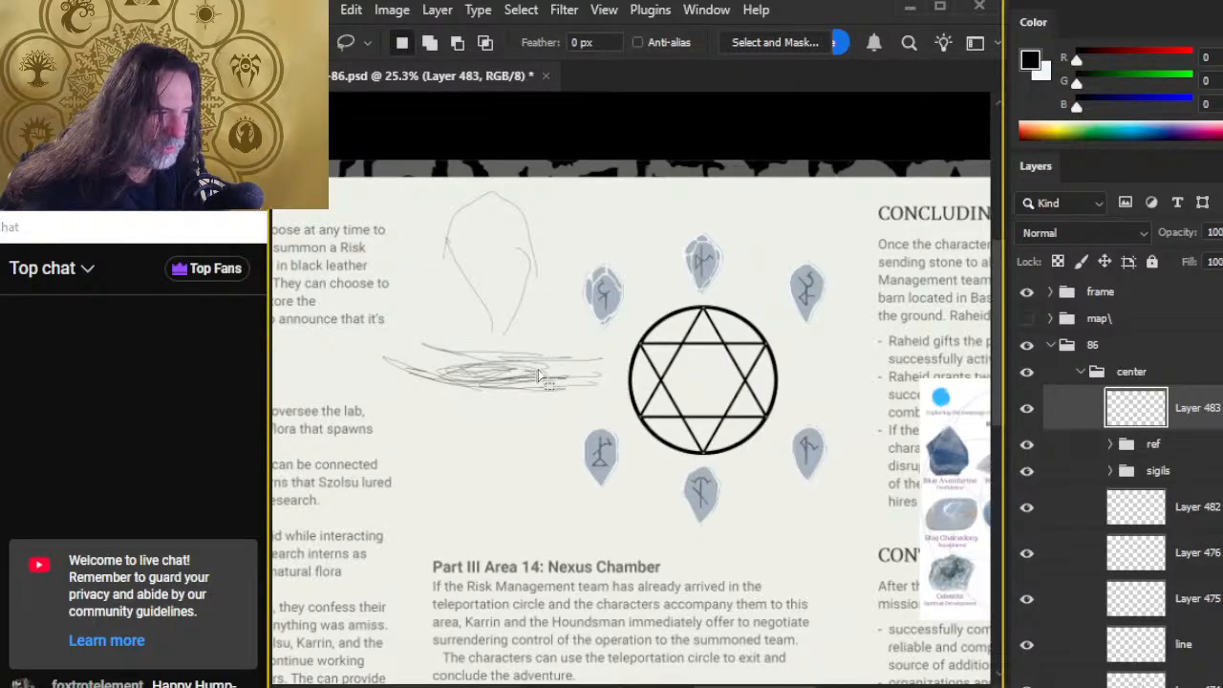
drag(495, 363, 502, 420)
key(ctrl+d)
Step: Sketch a block arrow pointing down between the crystal and the ellipse, and fill small gaps in the ellipse with black
key(b)
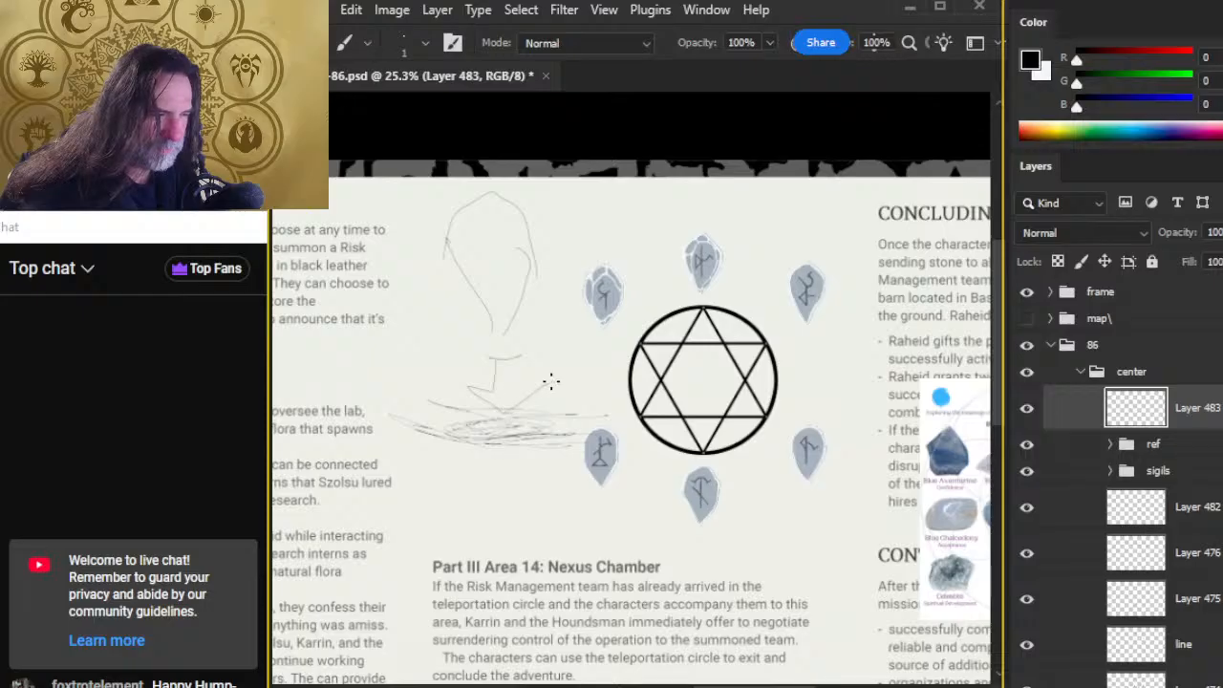
key(g)
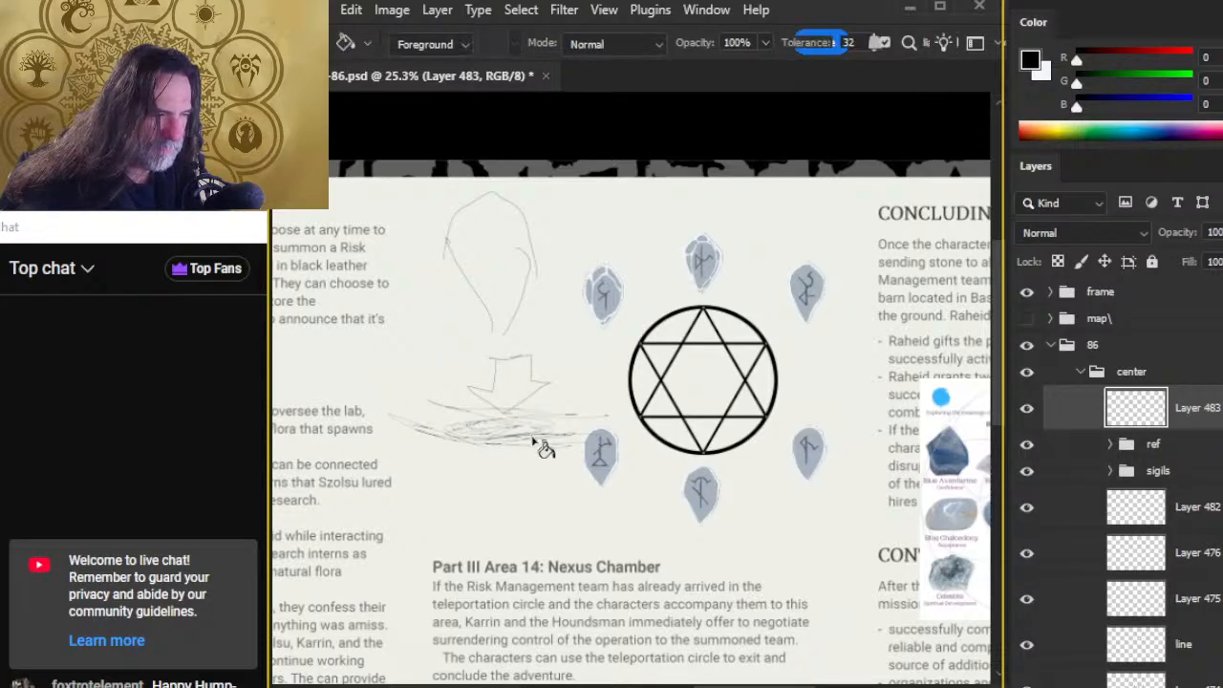
click(542, 457)
key(ctrl+z)
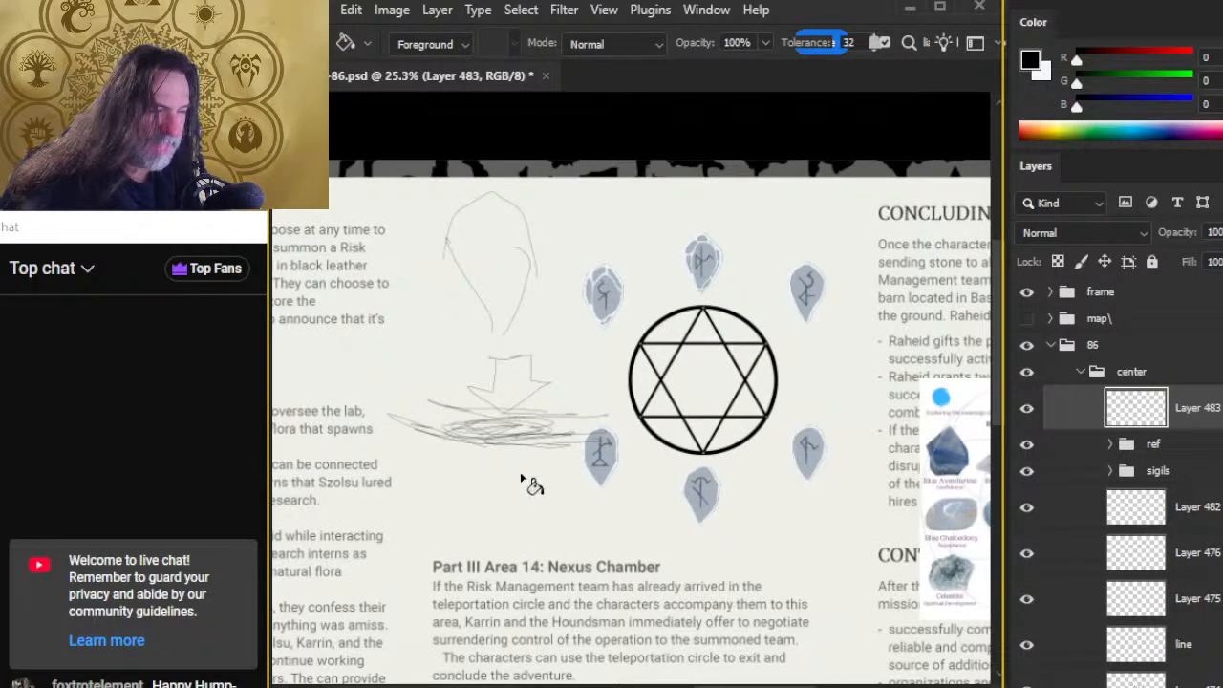
Step: Move the whole crystal, arrow and ellipse sketch slightly down and to the left
key(v)
mouse_move(554, 449)
mouse_down()
mouse_move(523, 459)
mouse_move(532, 475)
mouse_up()
key(l)
right_click(489, 395)
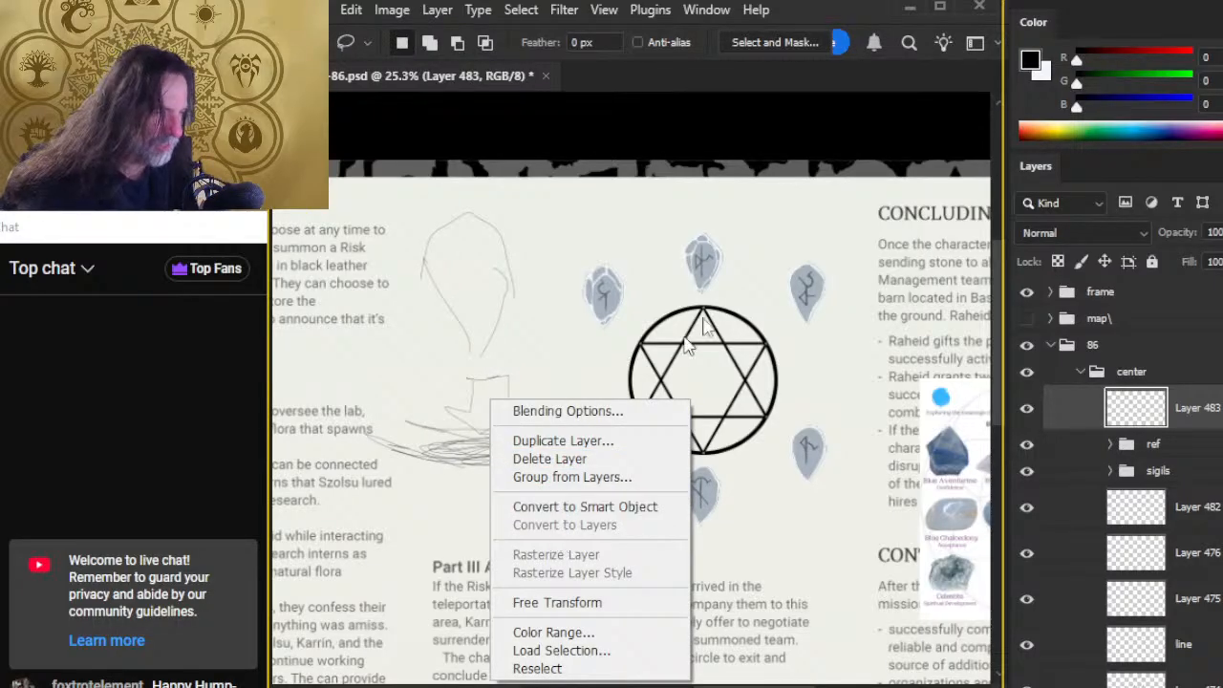
click(723, 283)
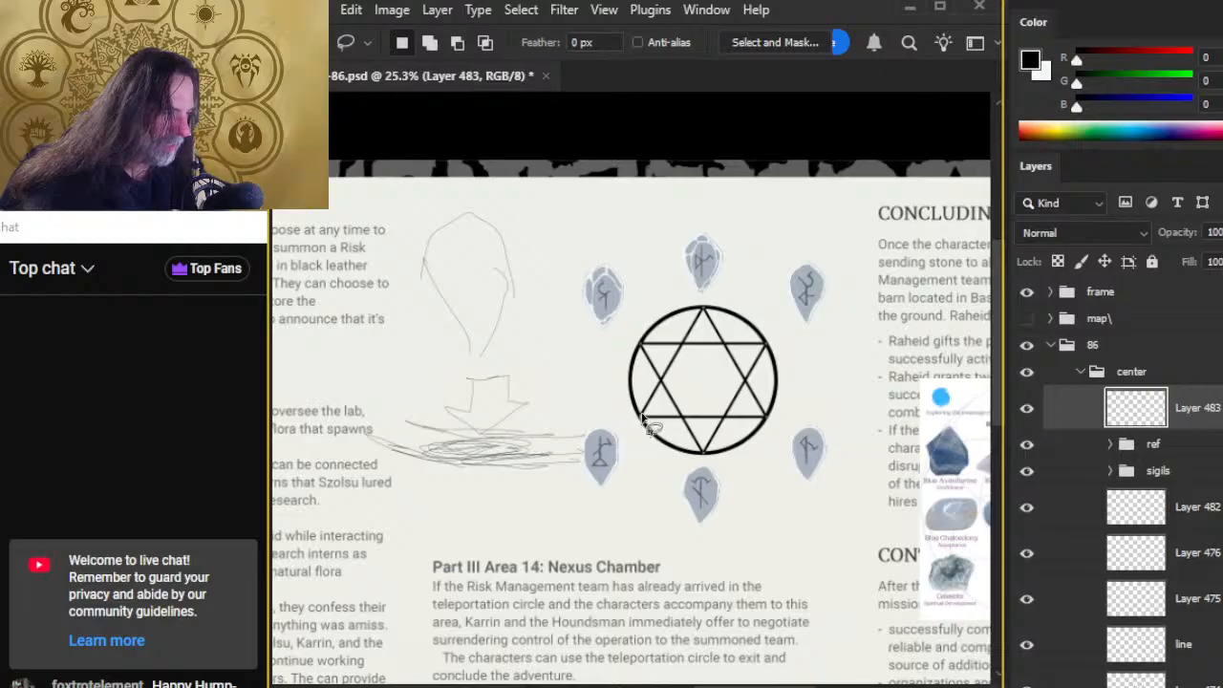
Step: Sketch thin lines from the magic circle's lower points toward the nearby crystals, and from its left side toward the sketched ellipse and crystal
key(b)
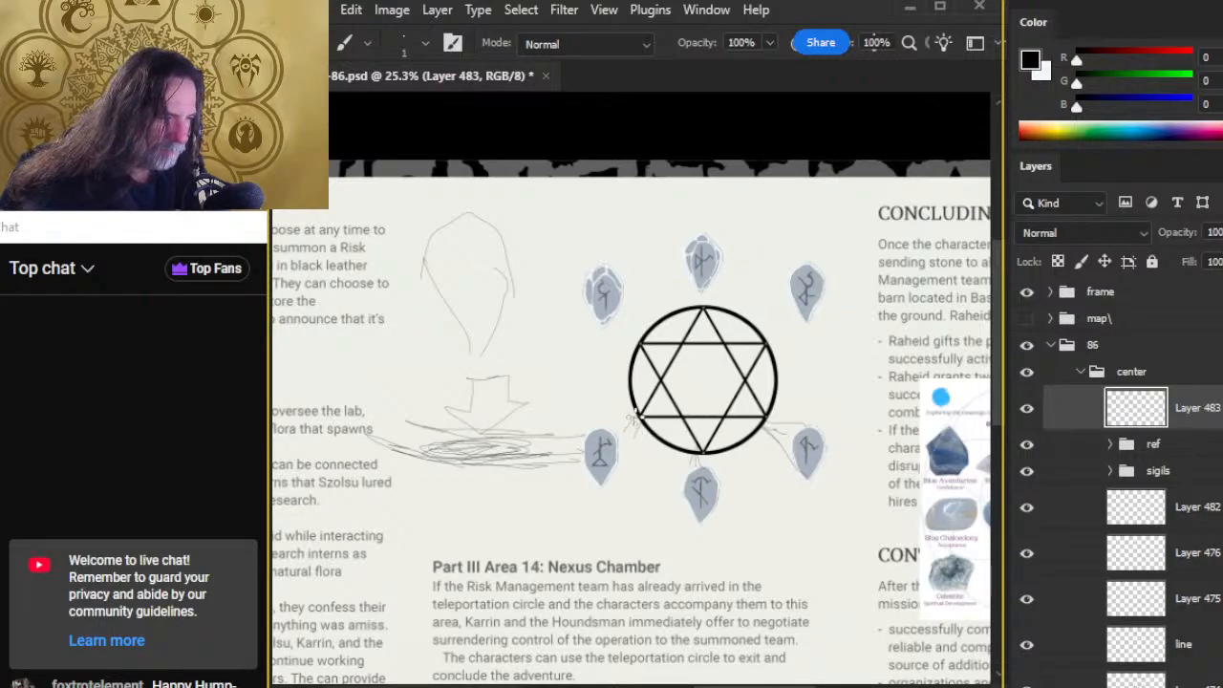
drag(640, 418, 530, 285)
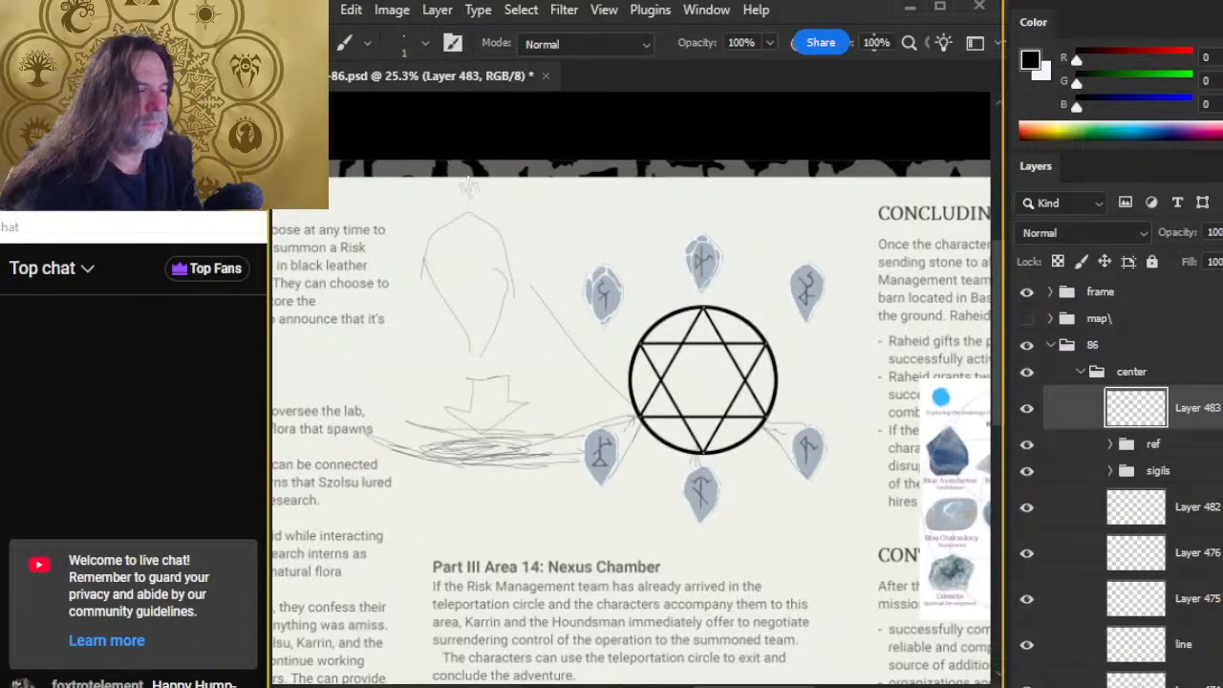
Step: Undo the concept sketch lines, arrow, ellipse and crystal outline, back to the magic circle's earlier size and without the sketch layer
key(ctrl+z)
key(ctrl+z)
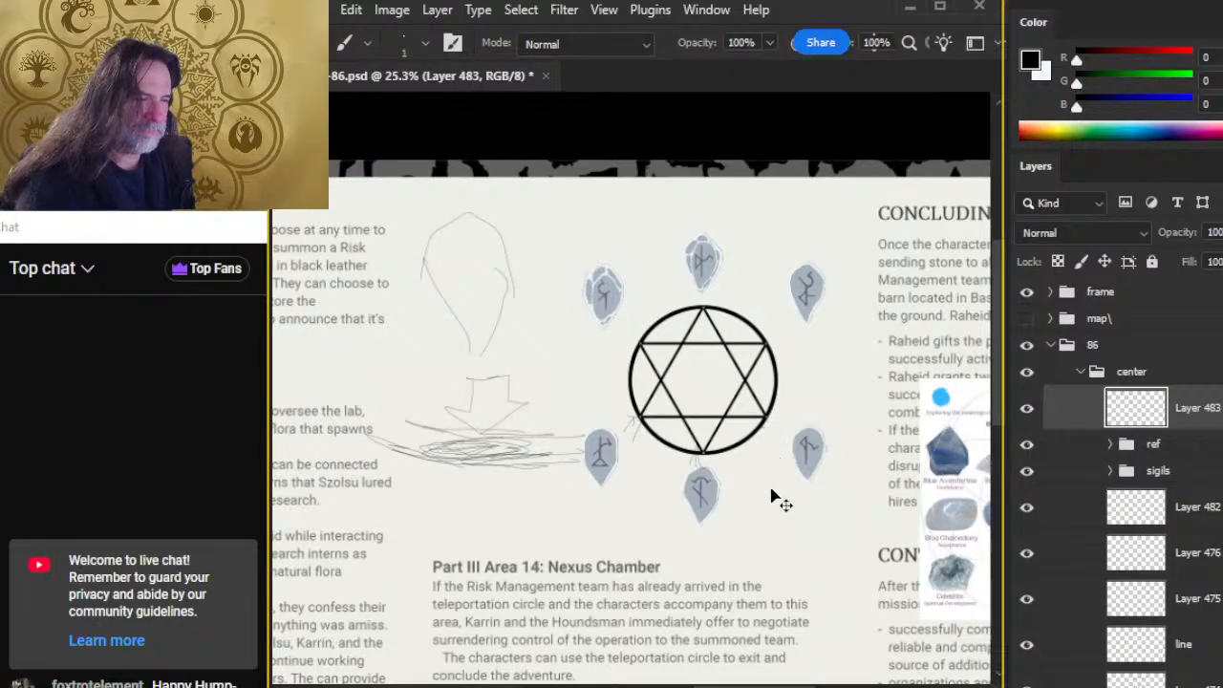
key(ctrl+z)
key(ctrl+z)
key(ctrl+z)
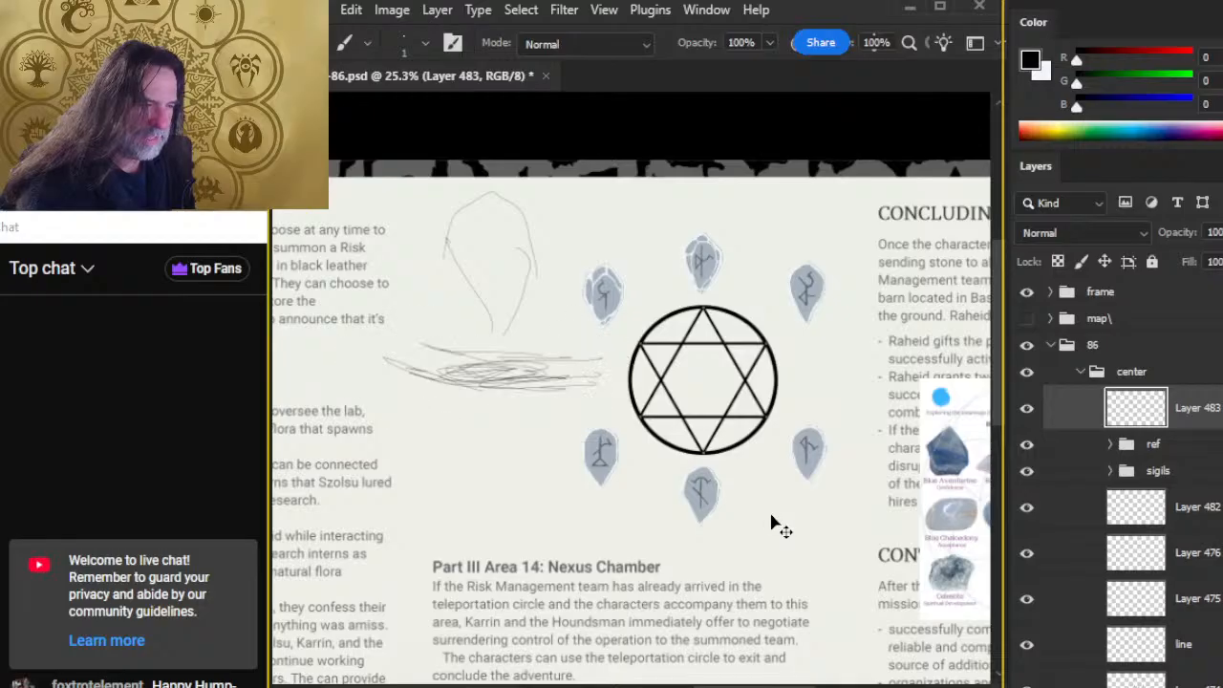
key(ctrl+z)
key(ctrl+z)
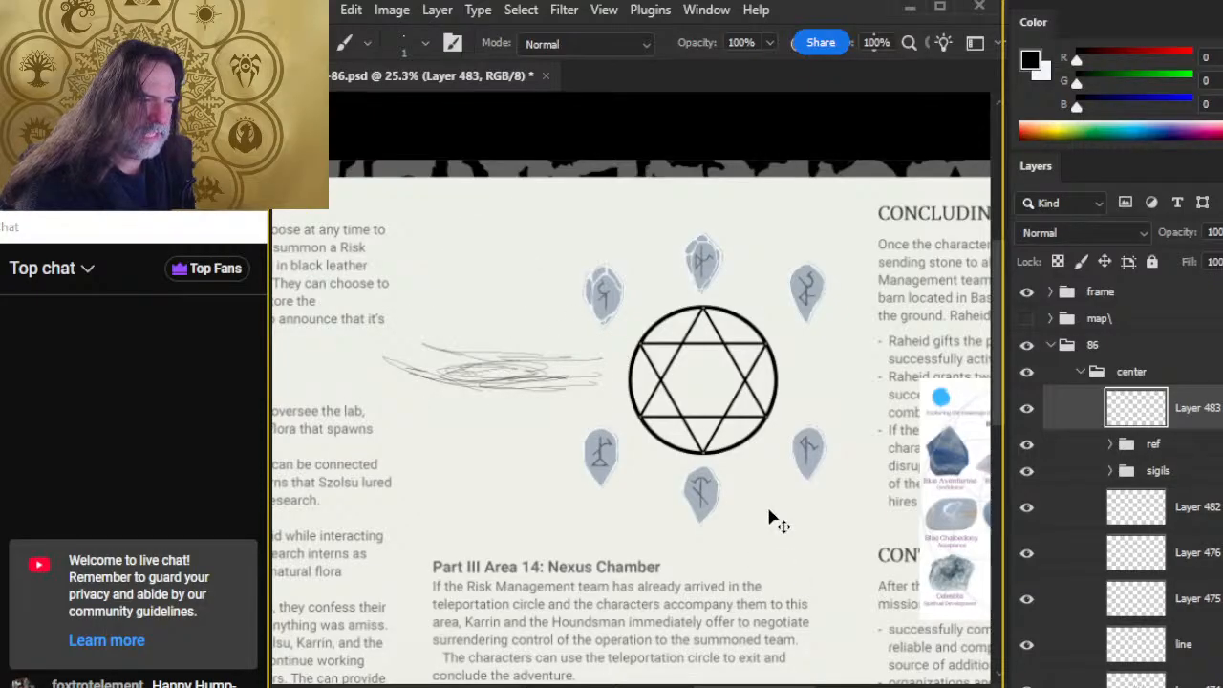
key(ctrl+z)
key(ctrl+z)
key(ctrl+z)
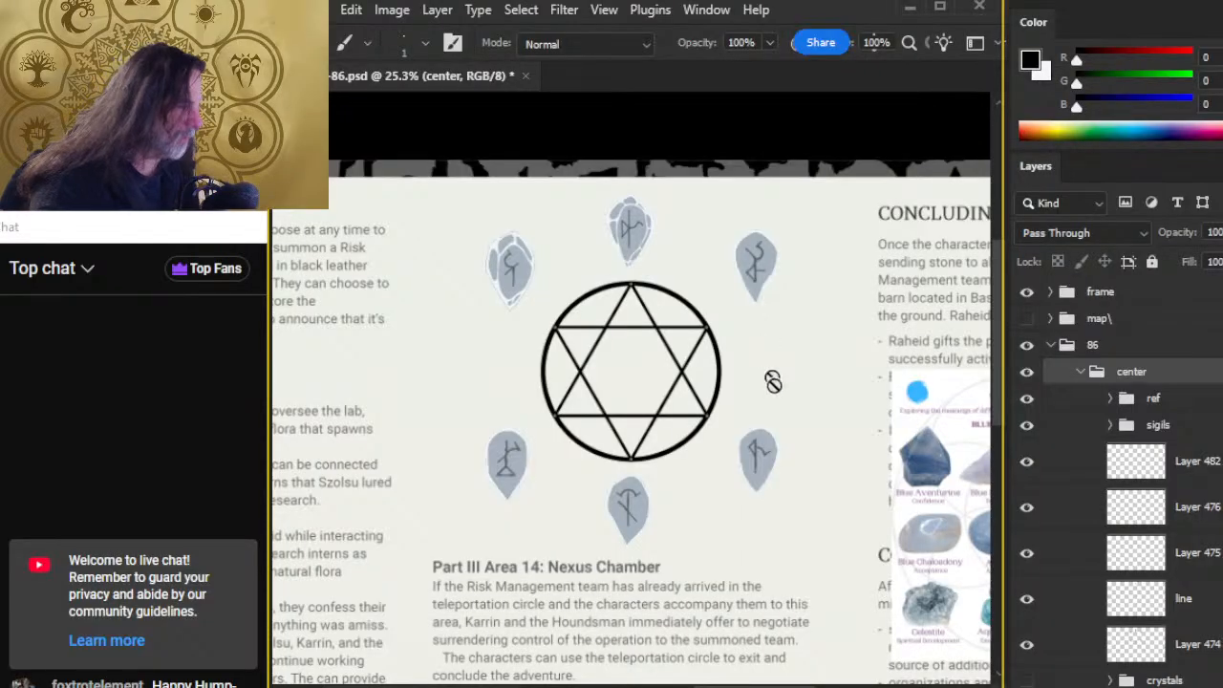
Step: Hide the sigils group and sample the pale outline color from the facet lines of the top crystal as the foreground color
click(1026, 424)
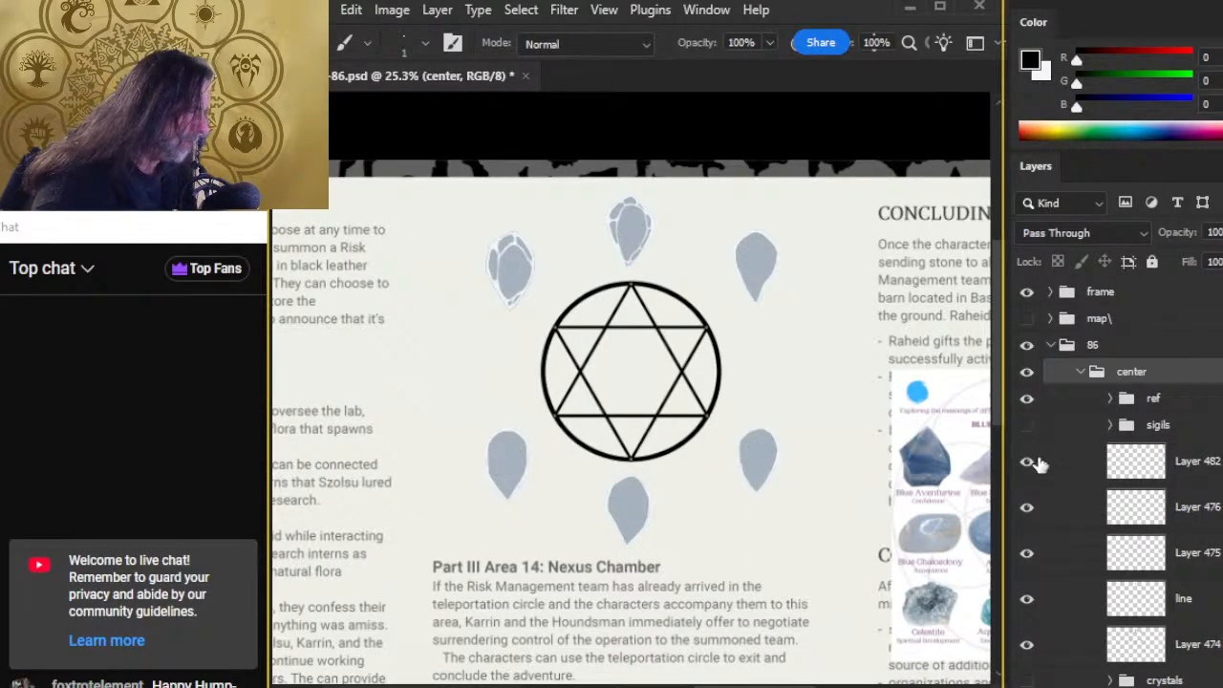
click(624, 221)
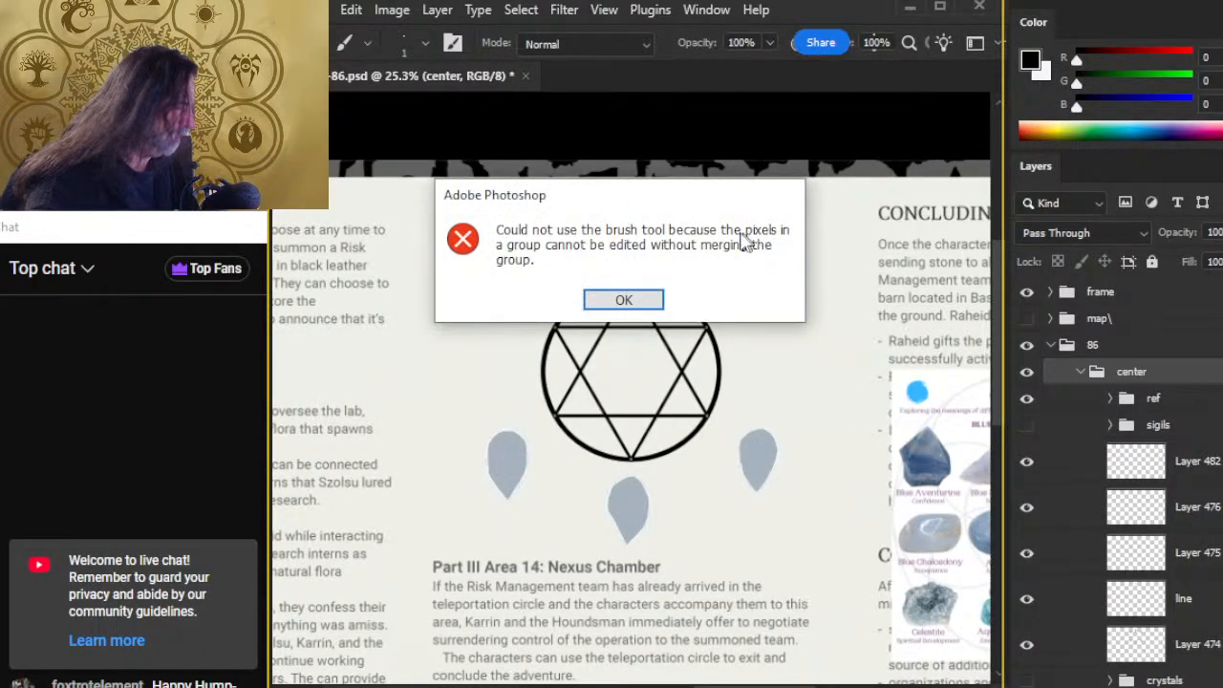
click(627, 302)
key(ctrl+space)
drag(620, 208, 850, 234)
alt+click(603, 318)
key(x)
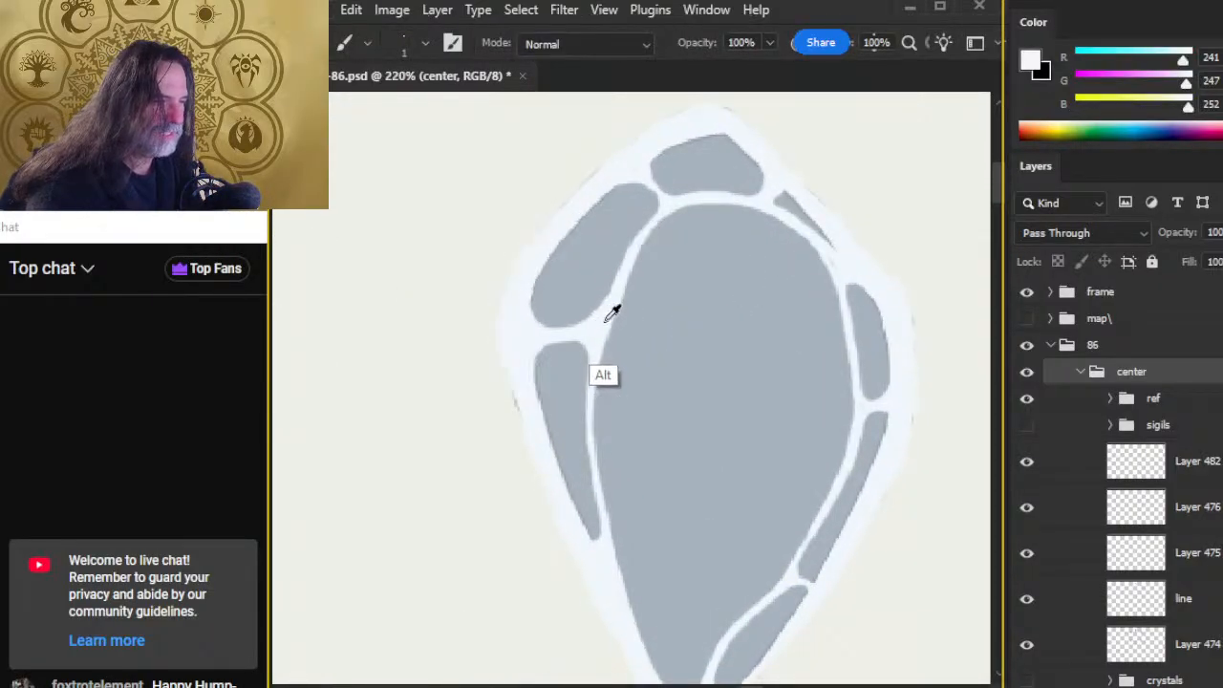
Step: On Layer 482, paint a short pale facet line near the tip of the upper-right crystal and trim it with the eraser
key(ctrl+space)
drag(823, 487, 659, 492)
drag(866, 534, 480, 319)
key(ctrl+space)
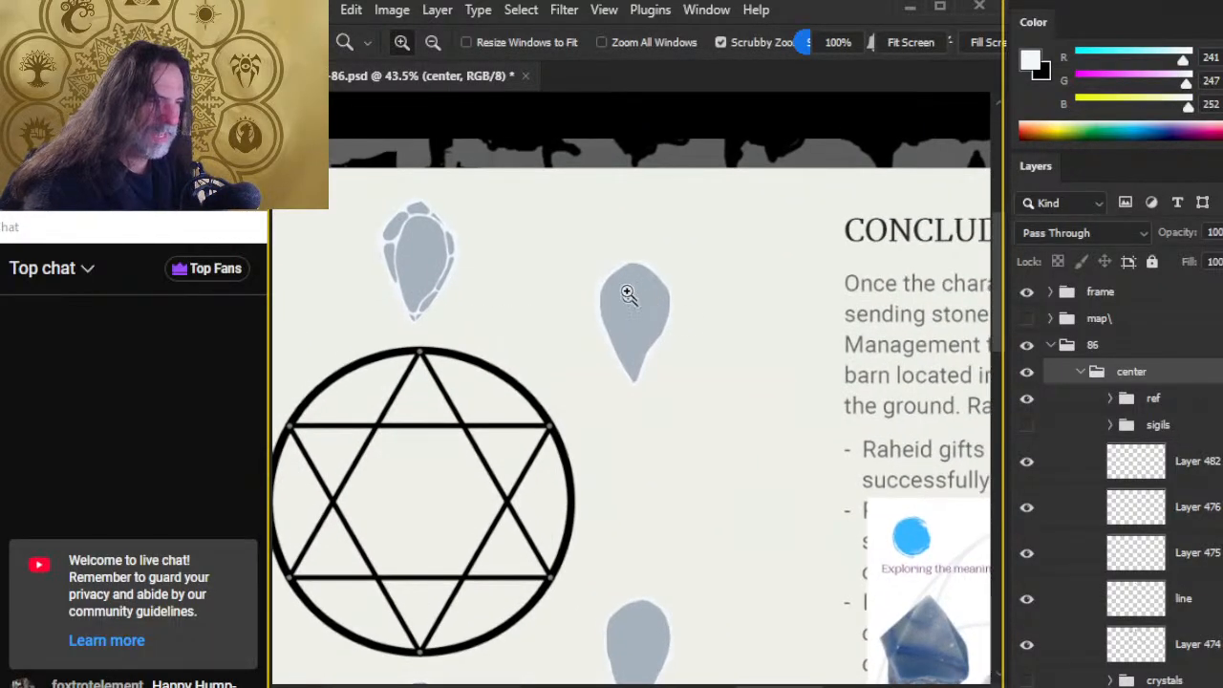
drag(625, 294, 750, 295)
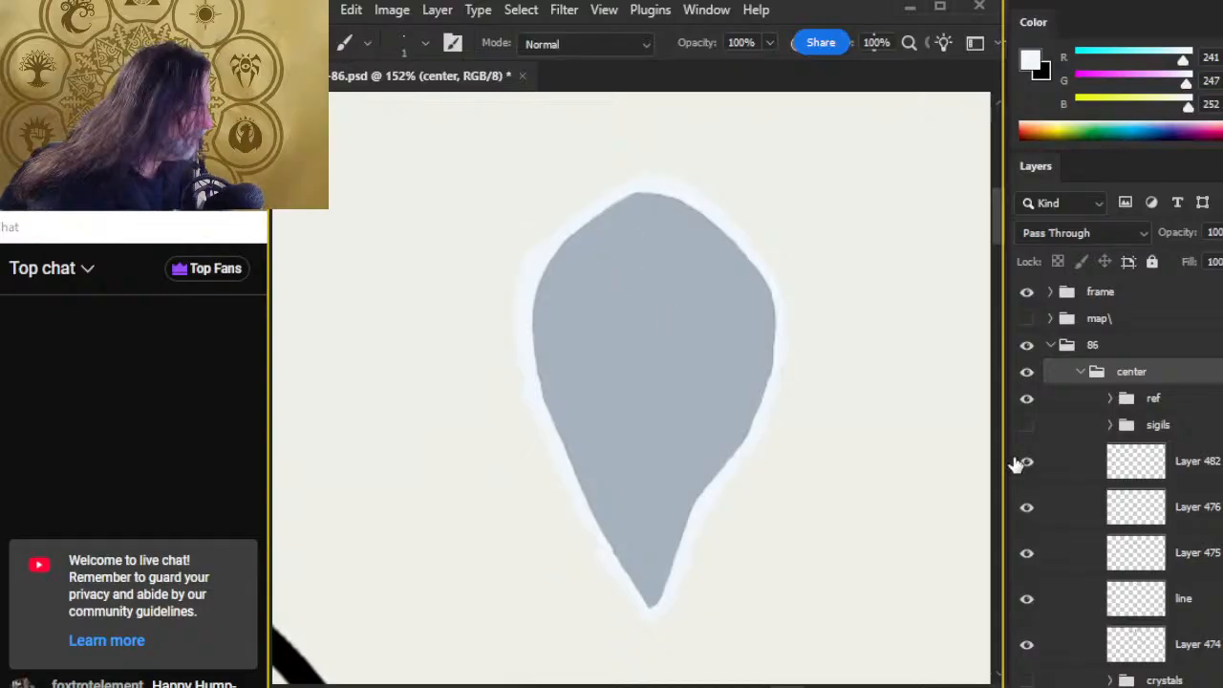
click(1089, 470)
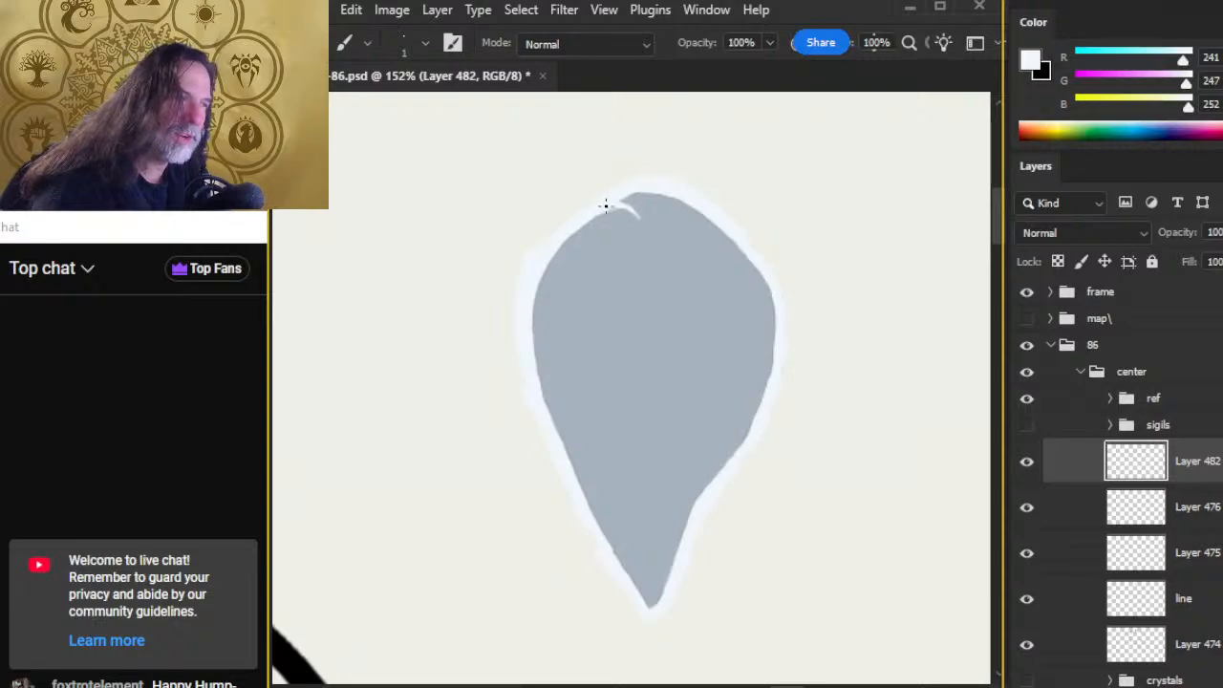
key(e)
drag(609, 219, 612, 213)
key(b)
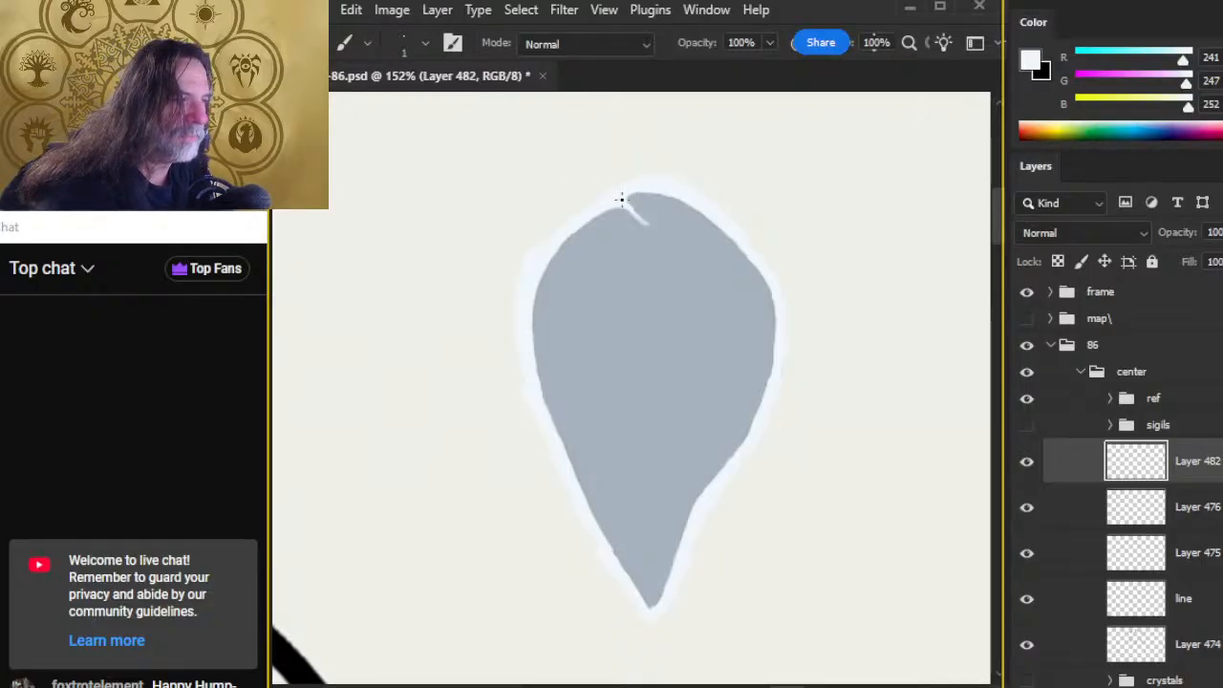
Step: Extend the pale line across to the crystal's right edge, closing off a small oval facet at the tip
key(e)
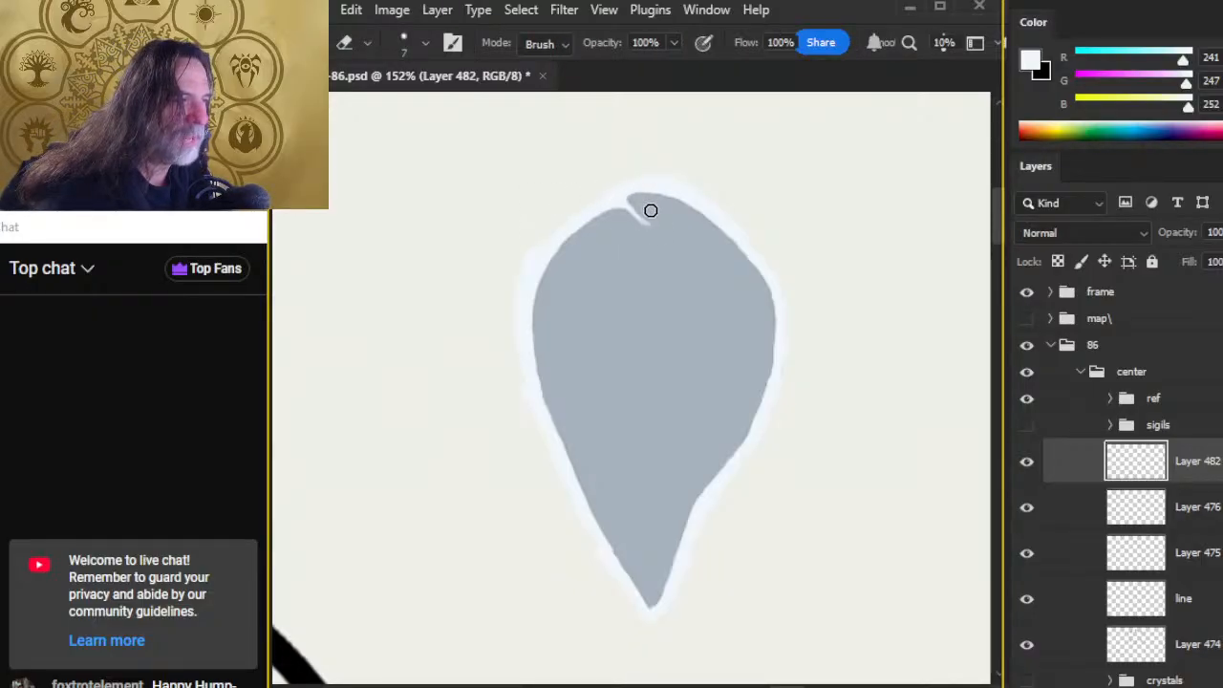
key(b)
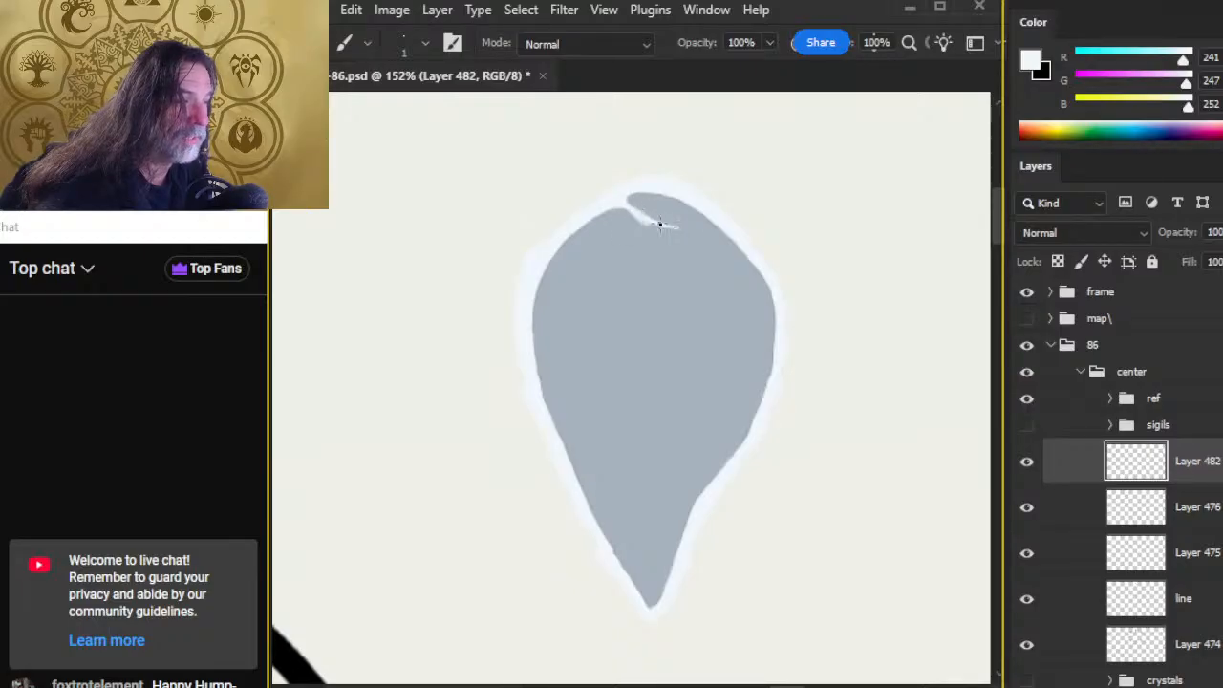
key(e)
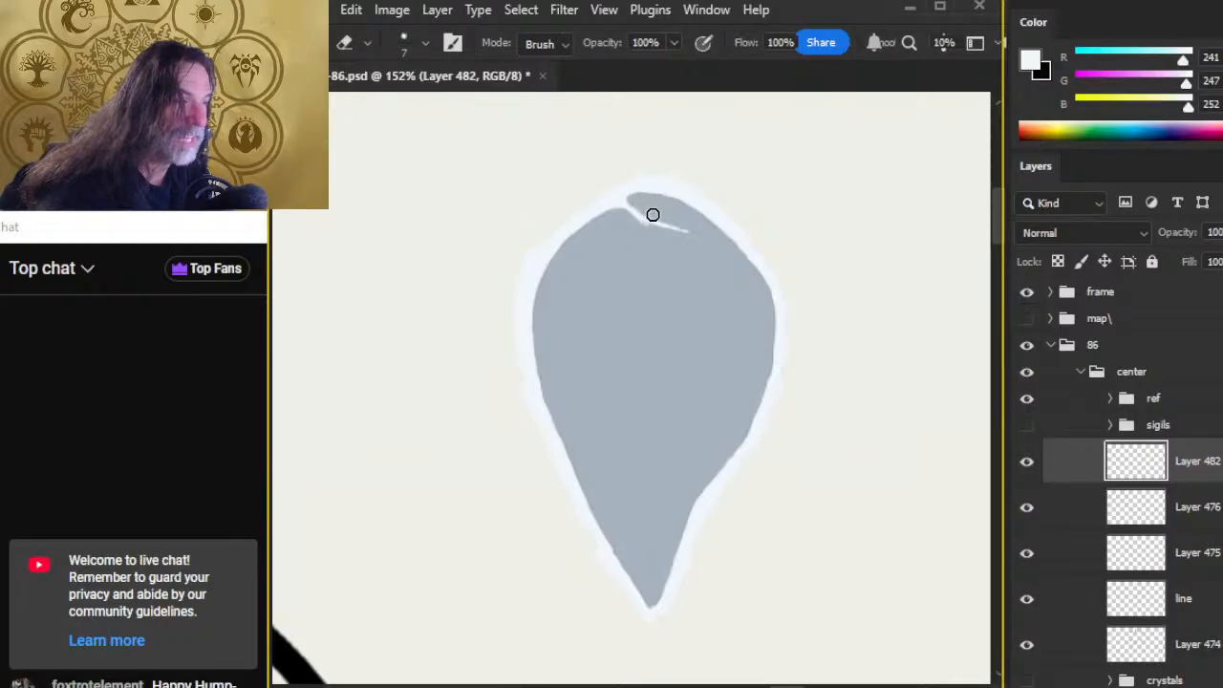
key(b)
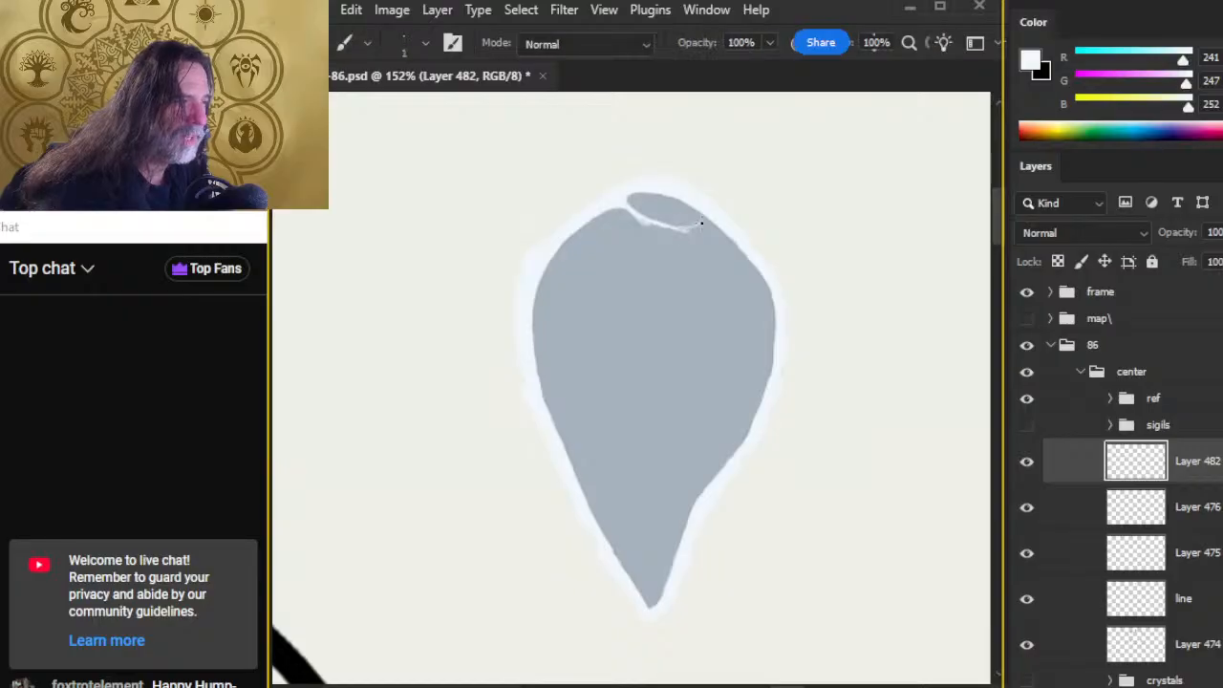
mouse_move(701, 218)
mouse_down()
mouse_move(681, 227)
mouse_move(713, 225)
mouse_up()
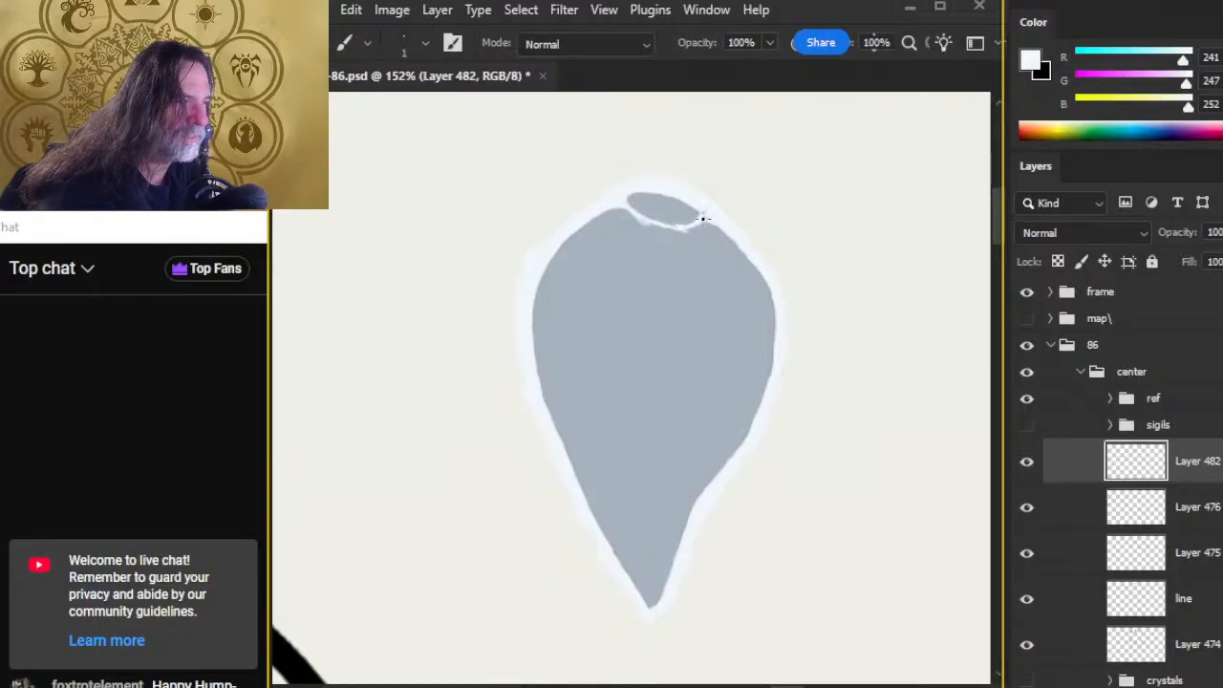
Step: Clean up the lower edge and left corner of the small tip facet with alternating eraser and brush touches
key(e)
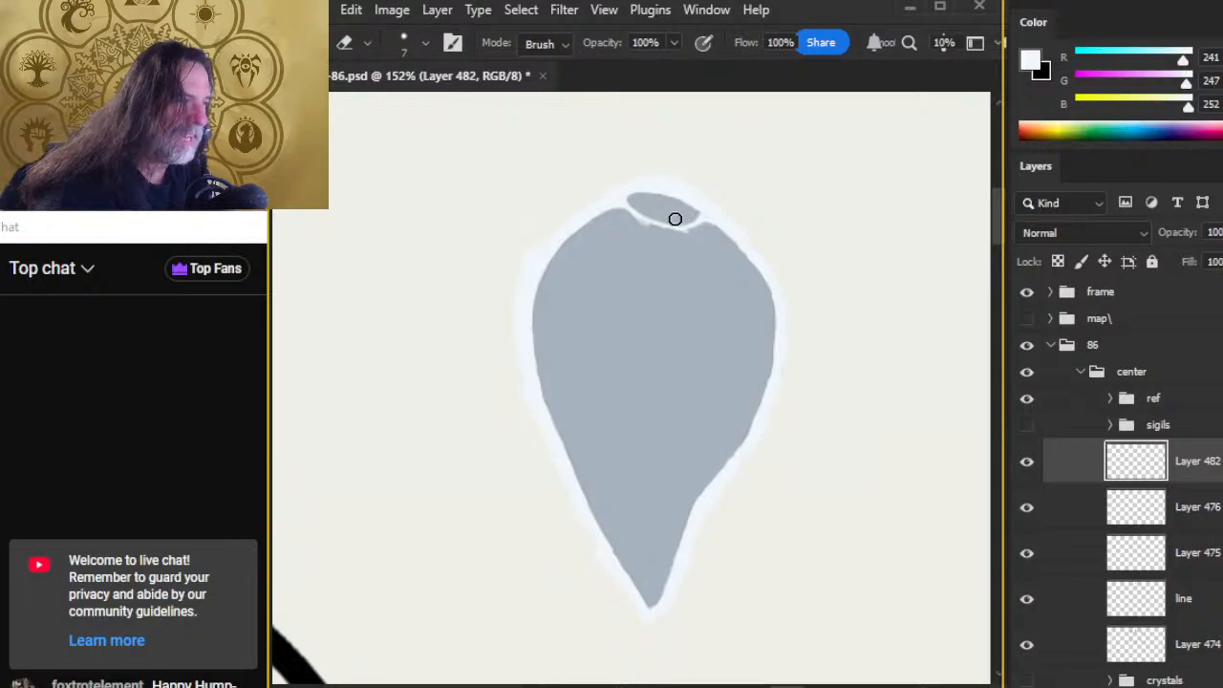
key(b)
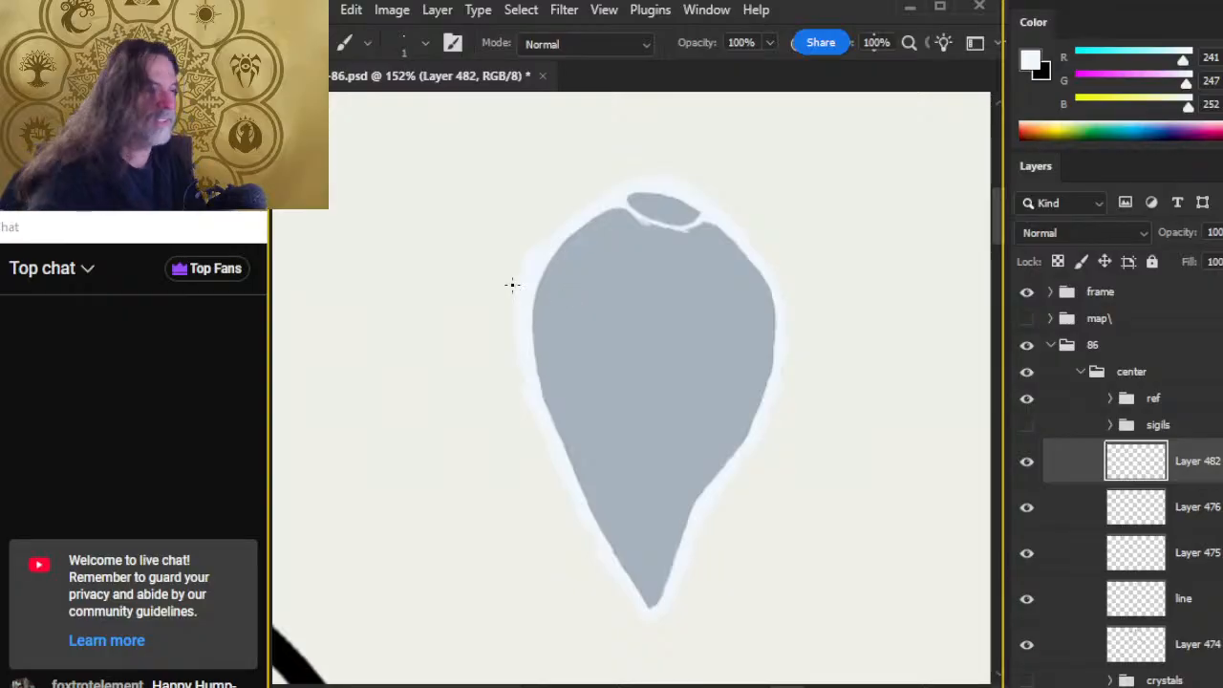
key(e)
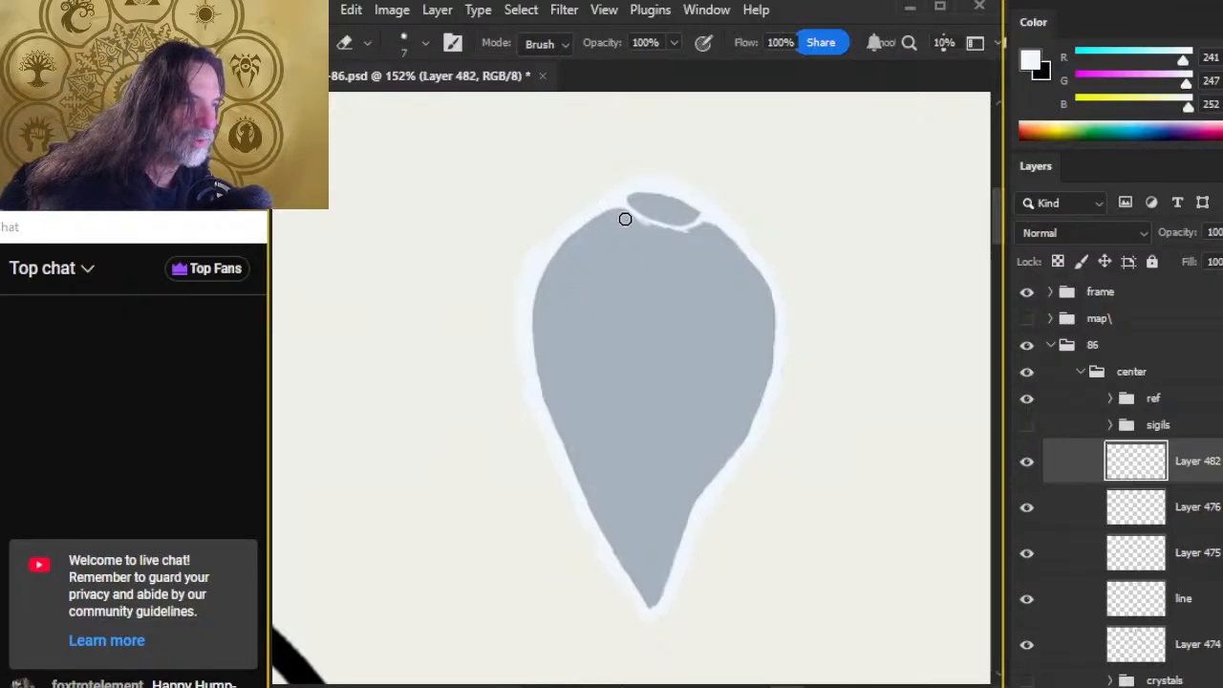
key(b)
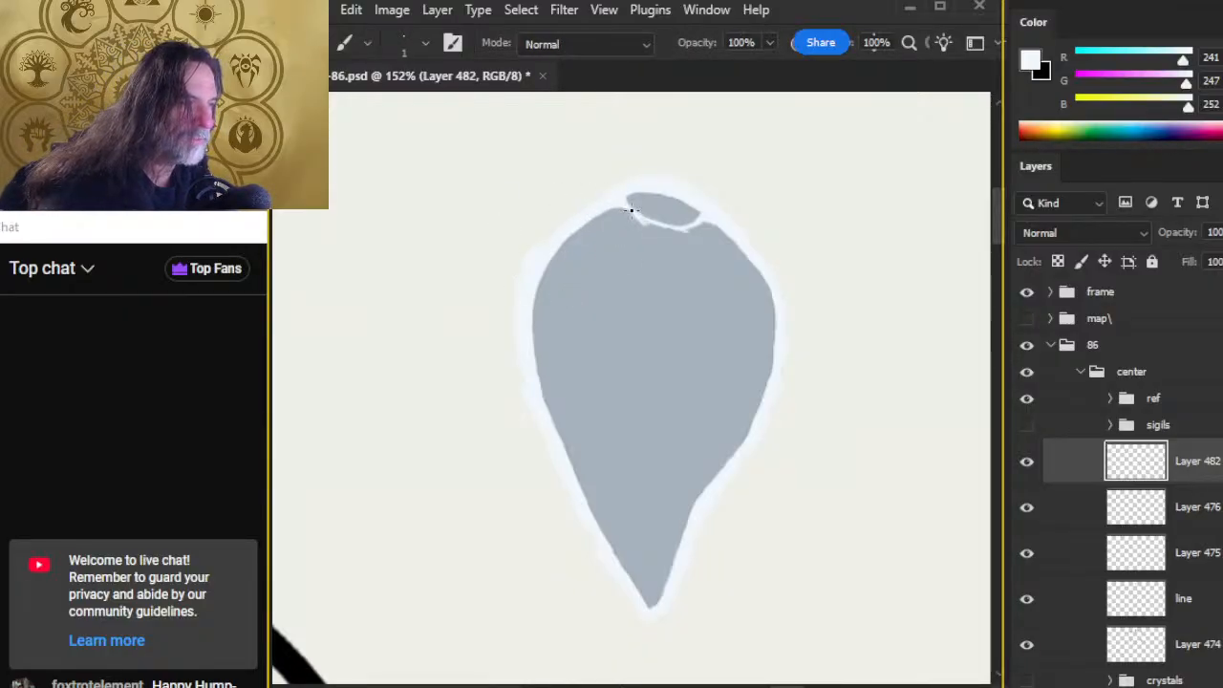
key(e)
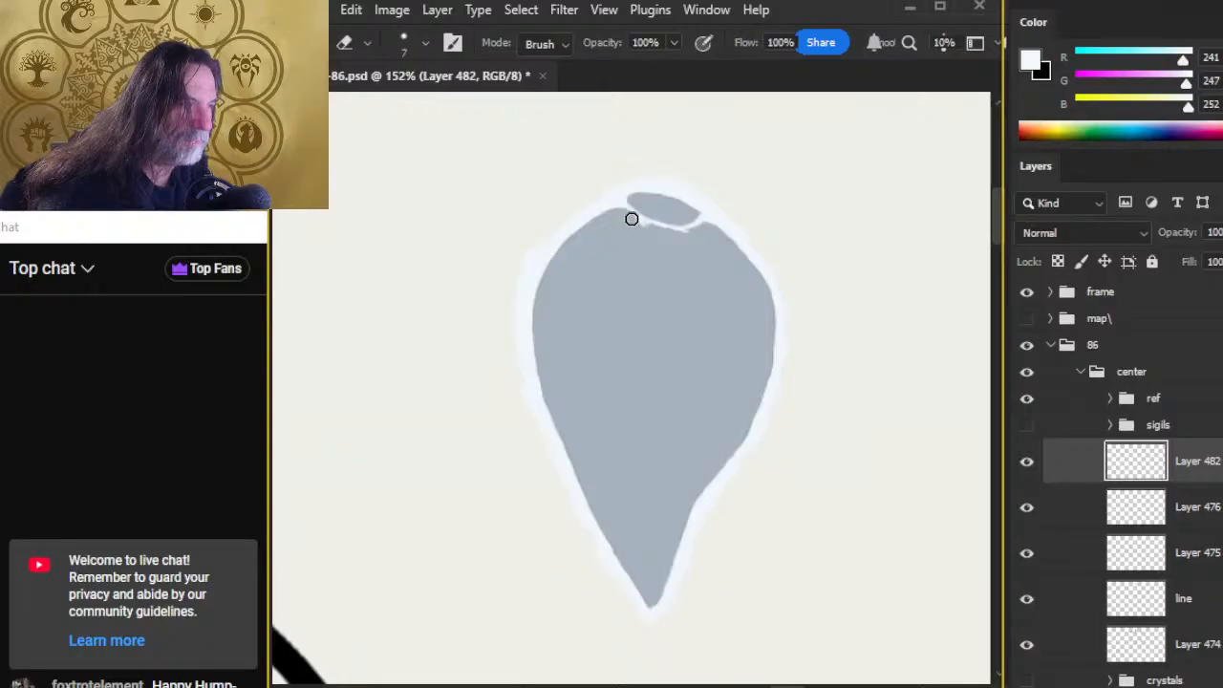
key(b)
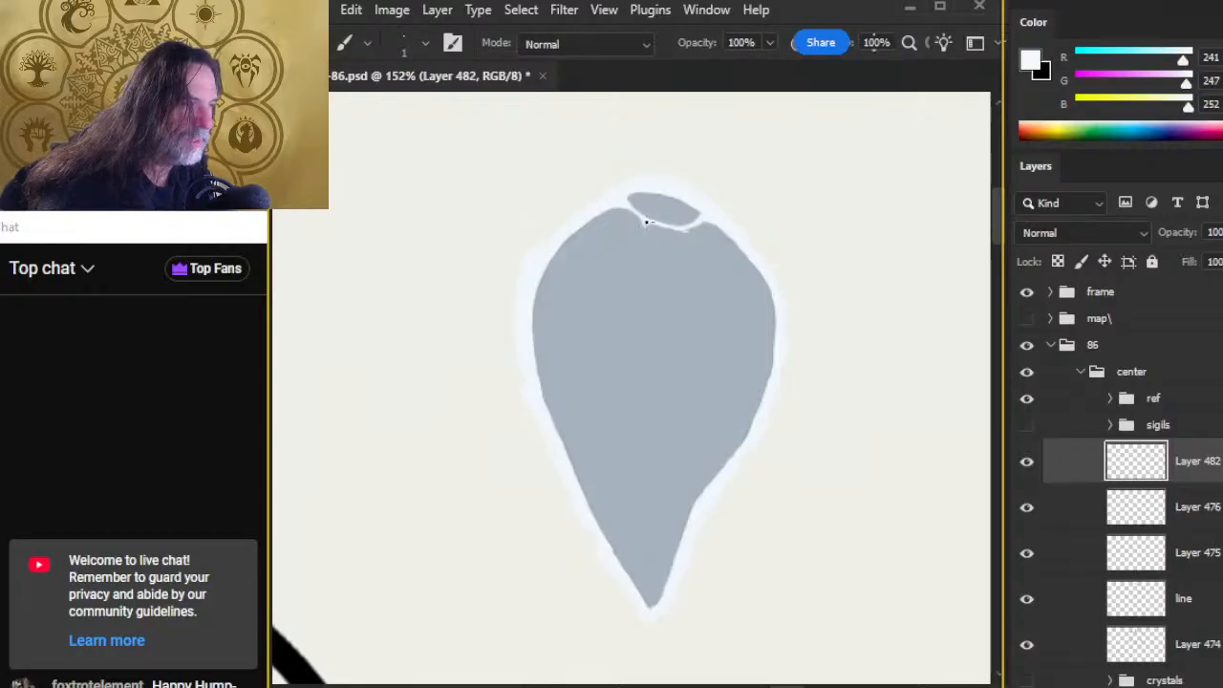
Step: Paint a curved facet line from below the tip facet down toward the crystal's left side, and thin it with the eraser
mouse_move(638, 241)
mouse_down()
mouse_move(617, 276)
mouse_move(633, 251)
mouse_move(614, 268)
mouse_move(602, 258)
mouse_move(637, 230)
mouse_move(596, 253)
mouse_move(607, 259)
mouse_move(572, 292)
mouse_up()
key(e)
key(b)
key(e)
key(b)
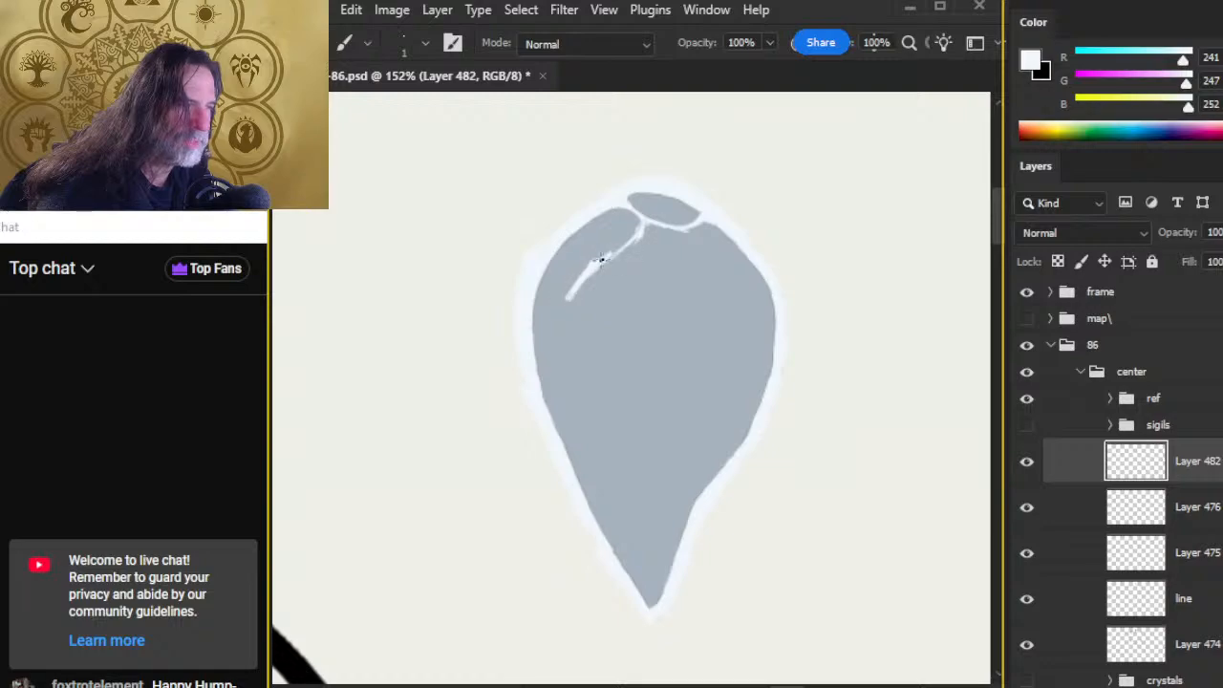
key(e)
drag(592, 255, 624, 234)
key(b)
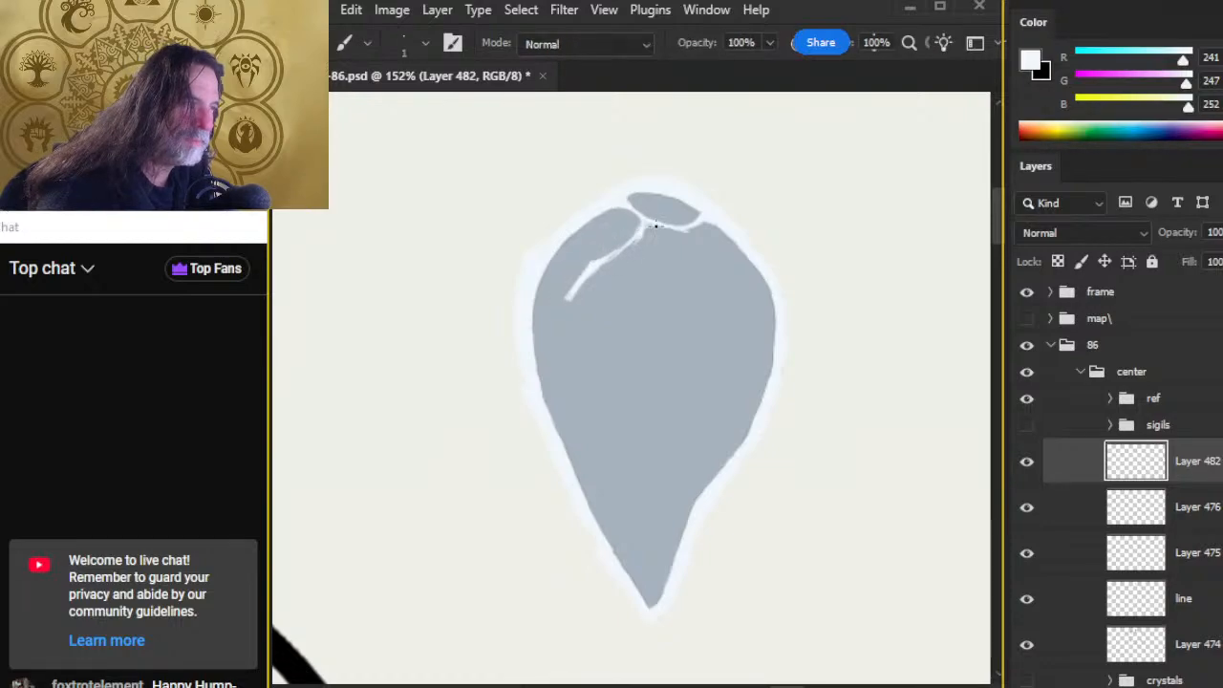
Step: Smooth the underside of the tip facet and its junction with the curved left facet line
key(e)
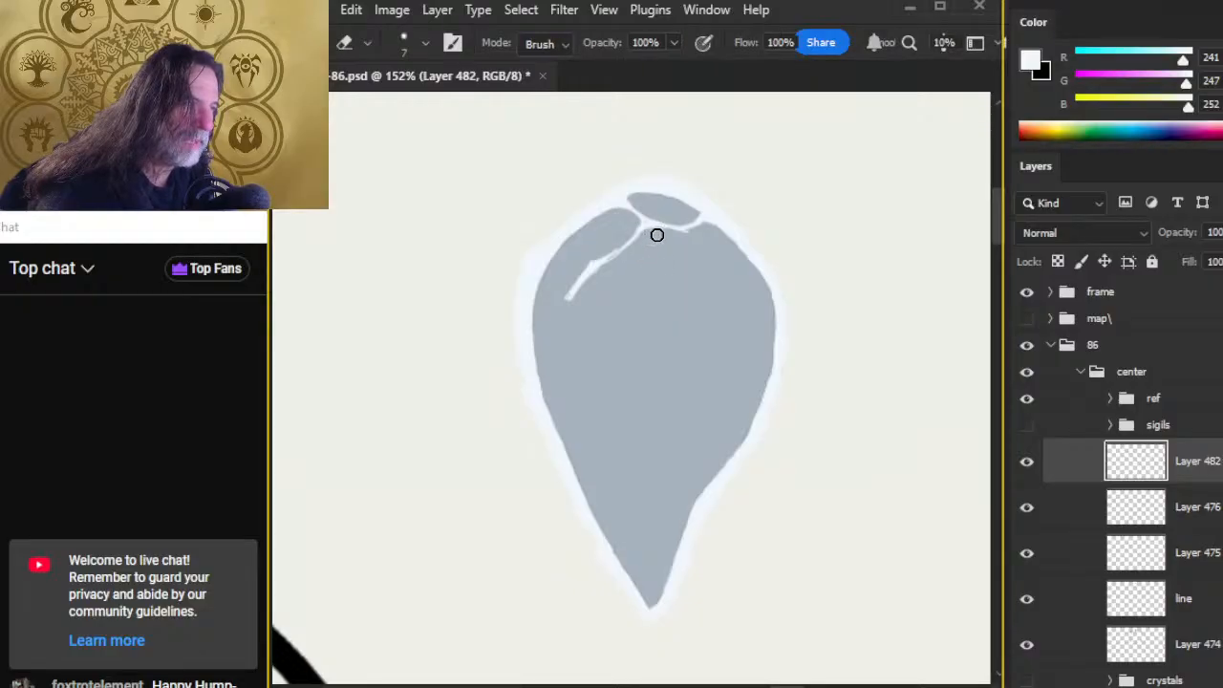
drag(656, 236, 696, 238)
key(b)
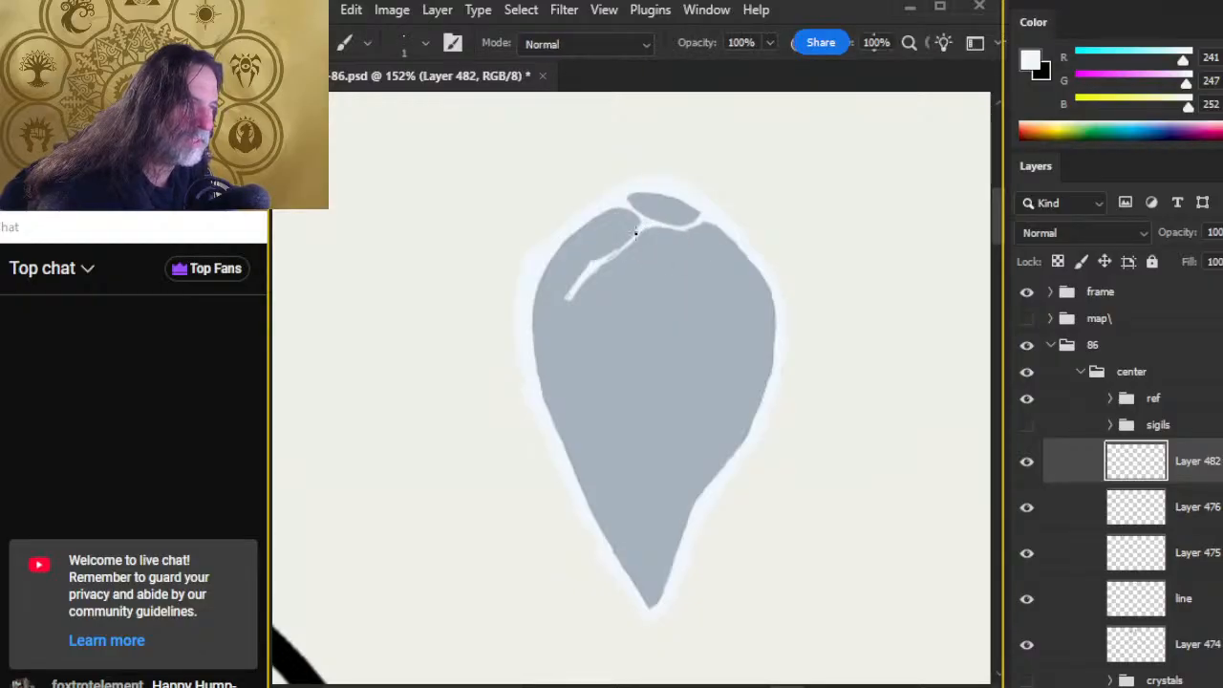
key(e)
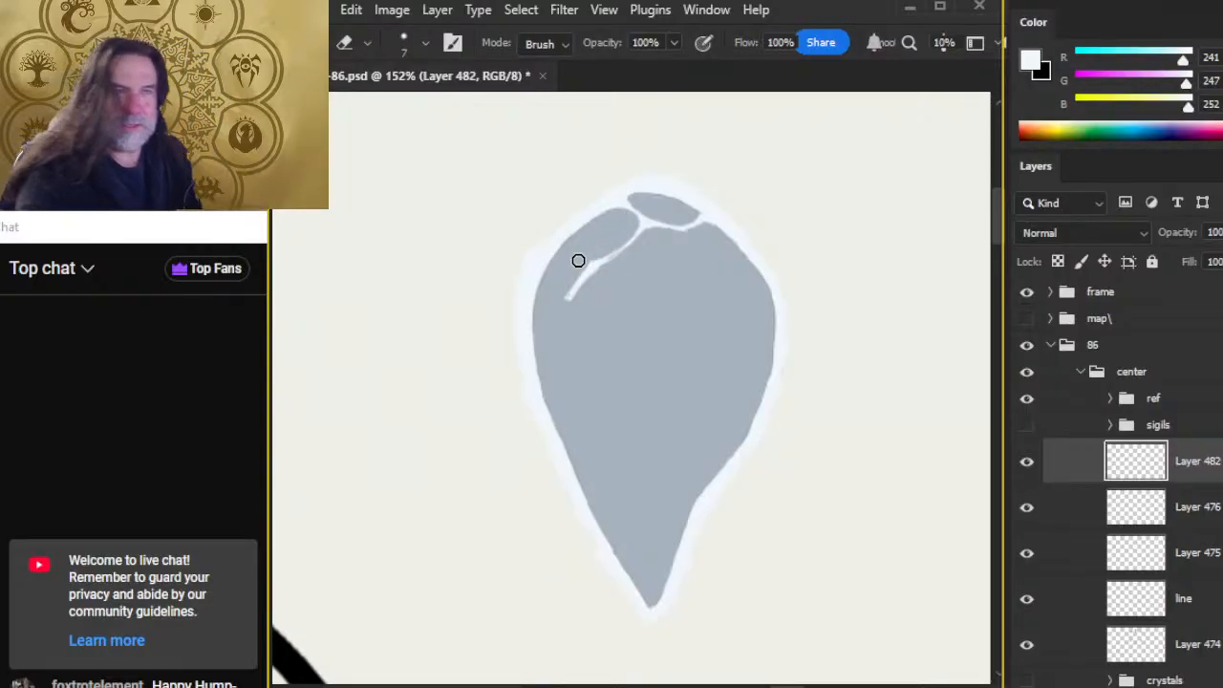
key(b)
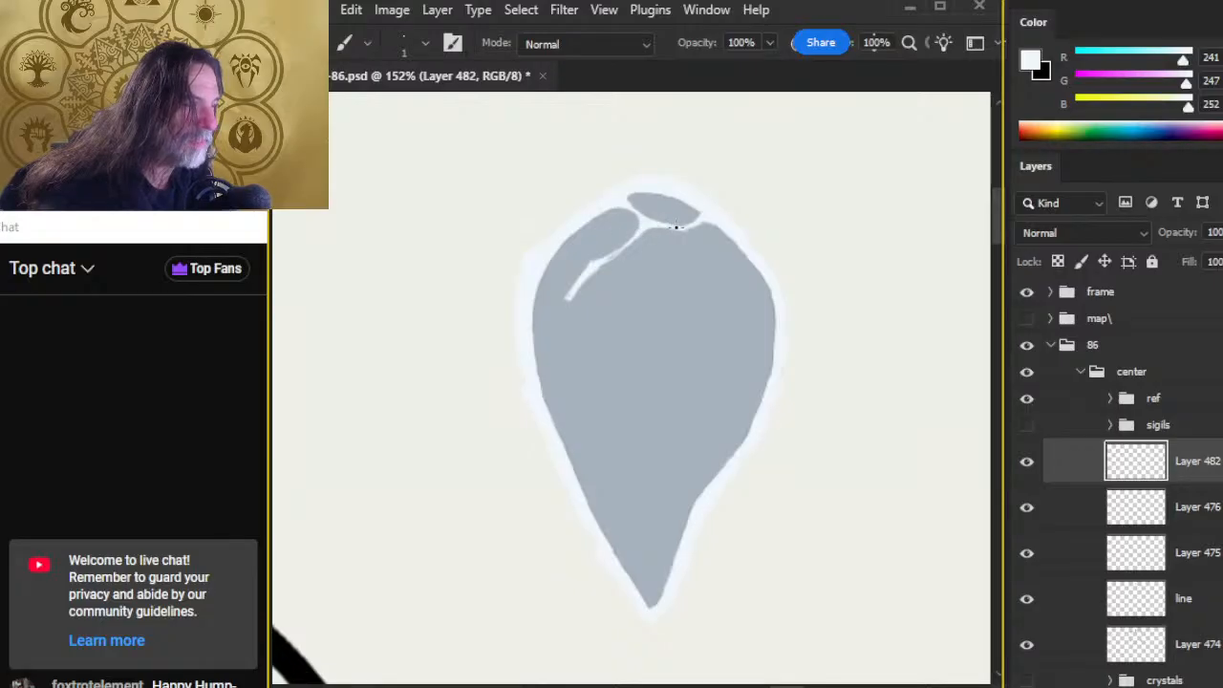
key(e)
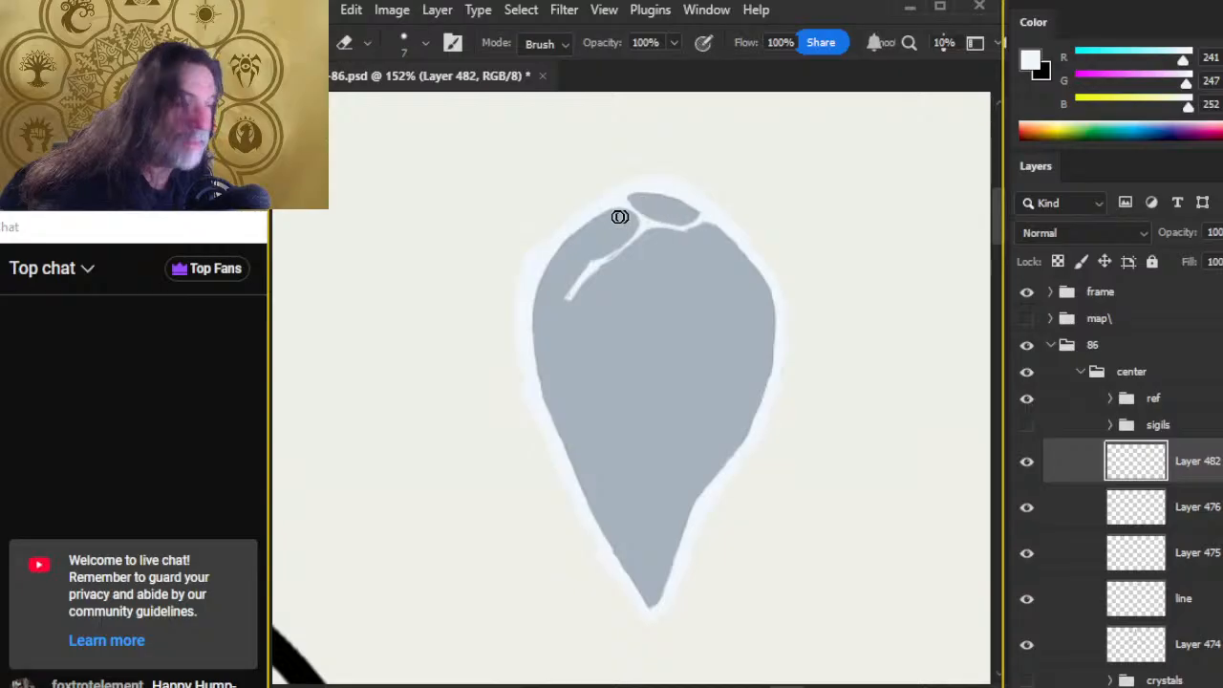
Step: Paint a short dividing line from the crystal's upper-left edge to the curved facet line, and trim its outer end
key(b)
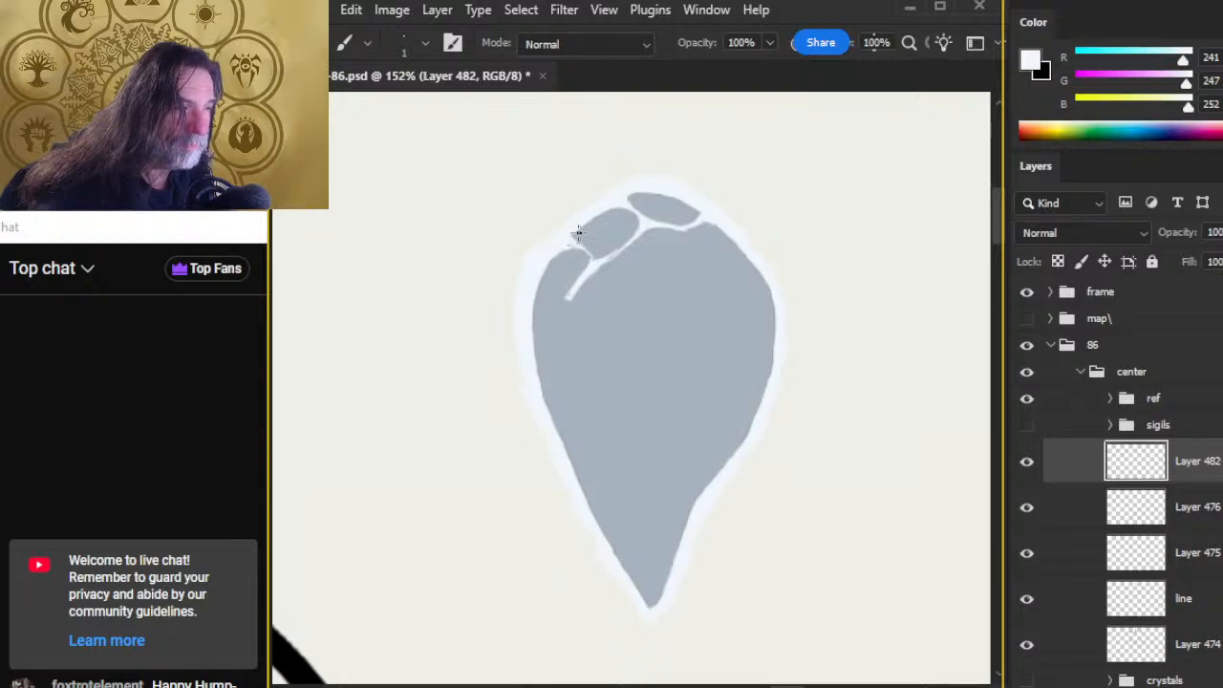
key(e)
drag(581, 235, 581, 232)
key(b)
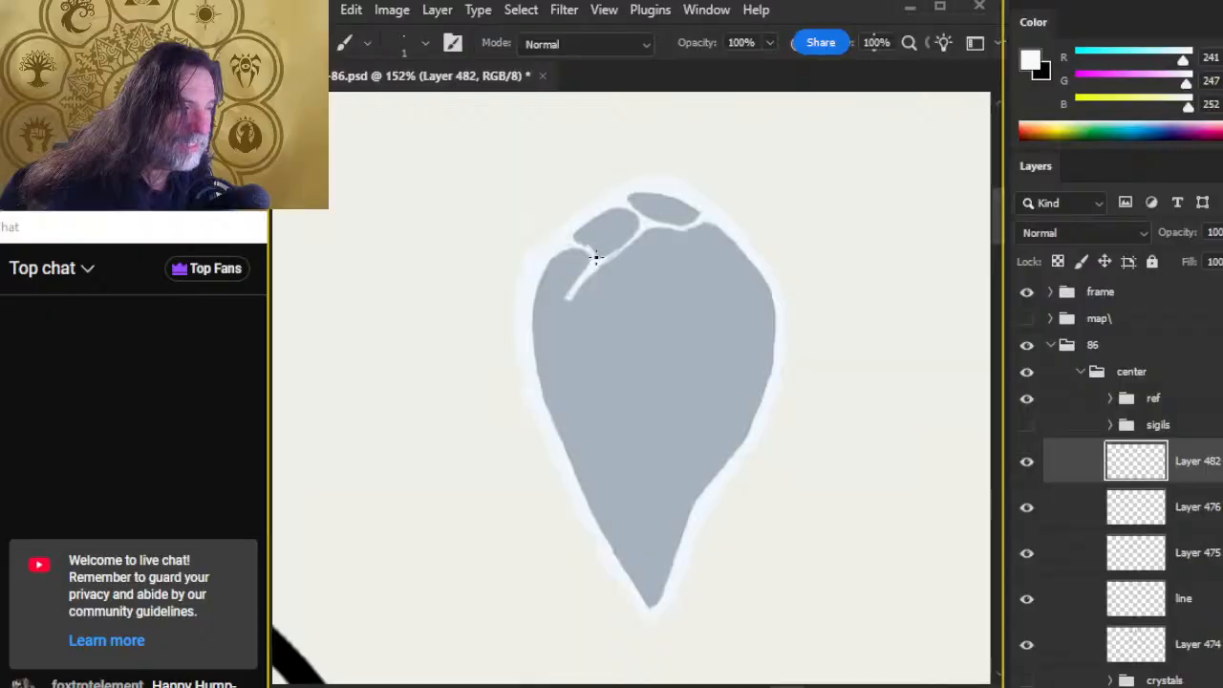
Step: Refine the lower-left corner and bordering lines of the second facet by alternately erasing and repainting small areas
key(e)
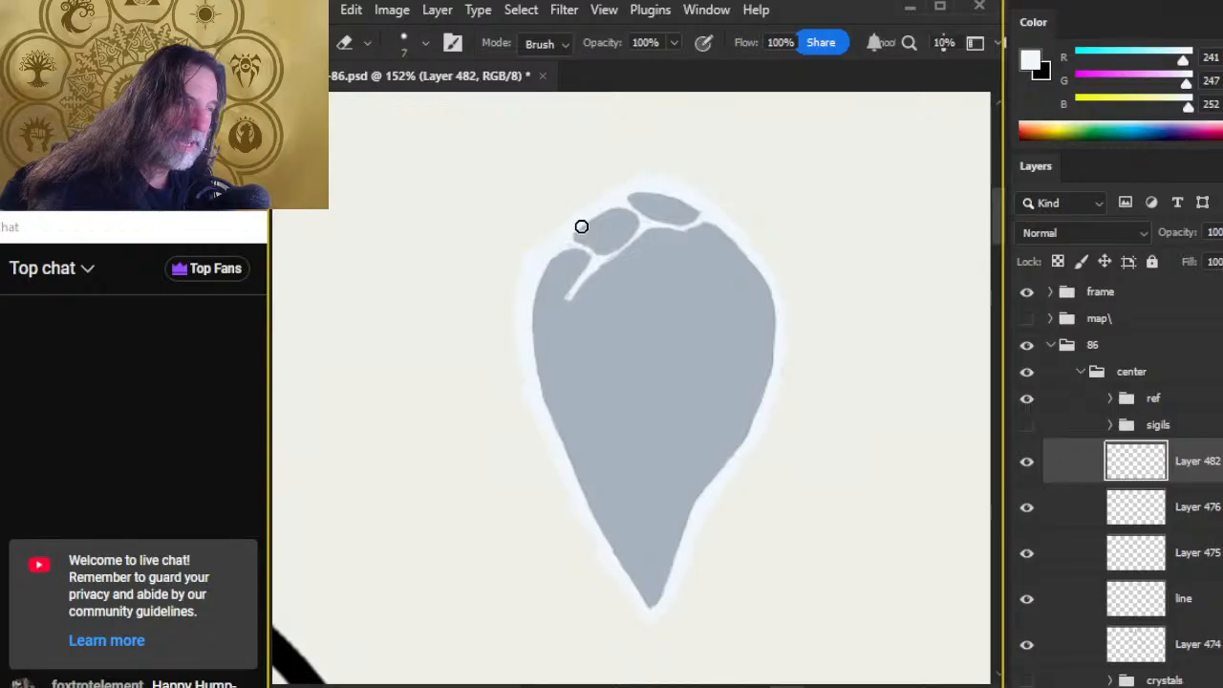
key(b)
key(e)
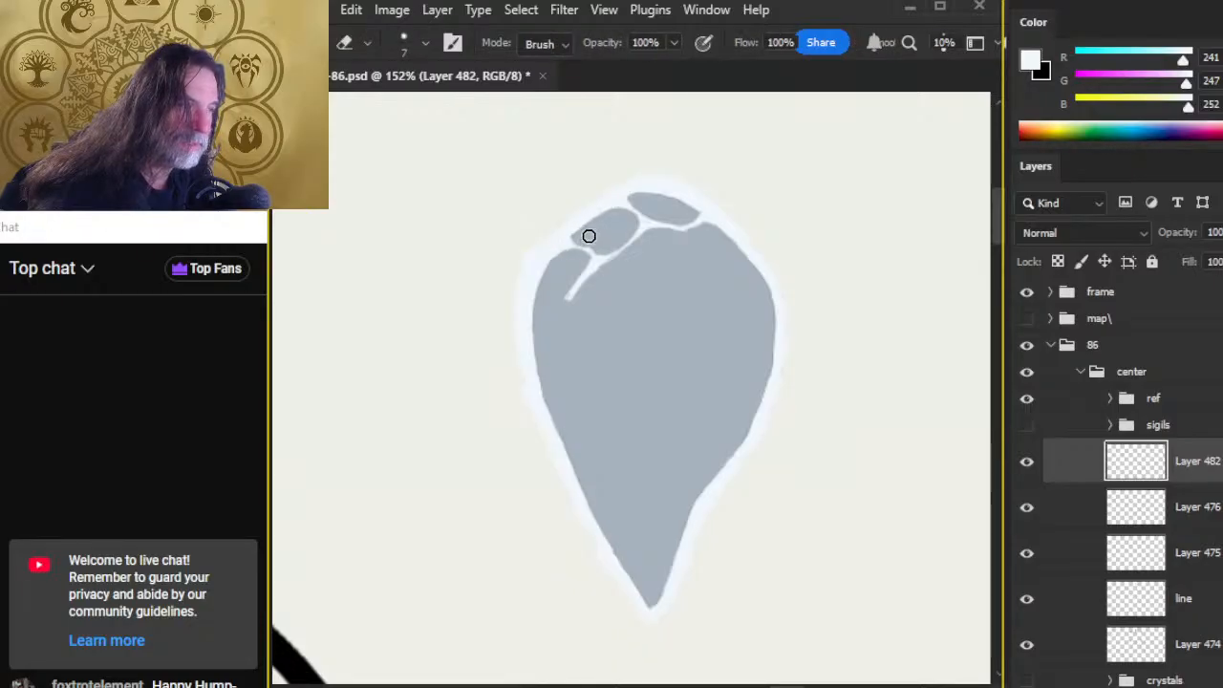
key(b)
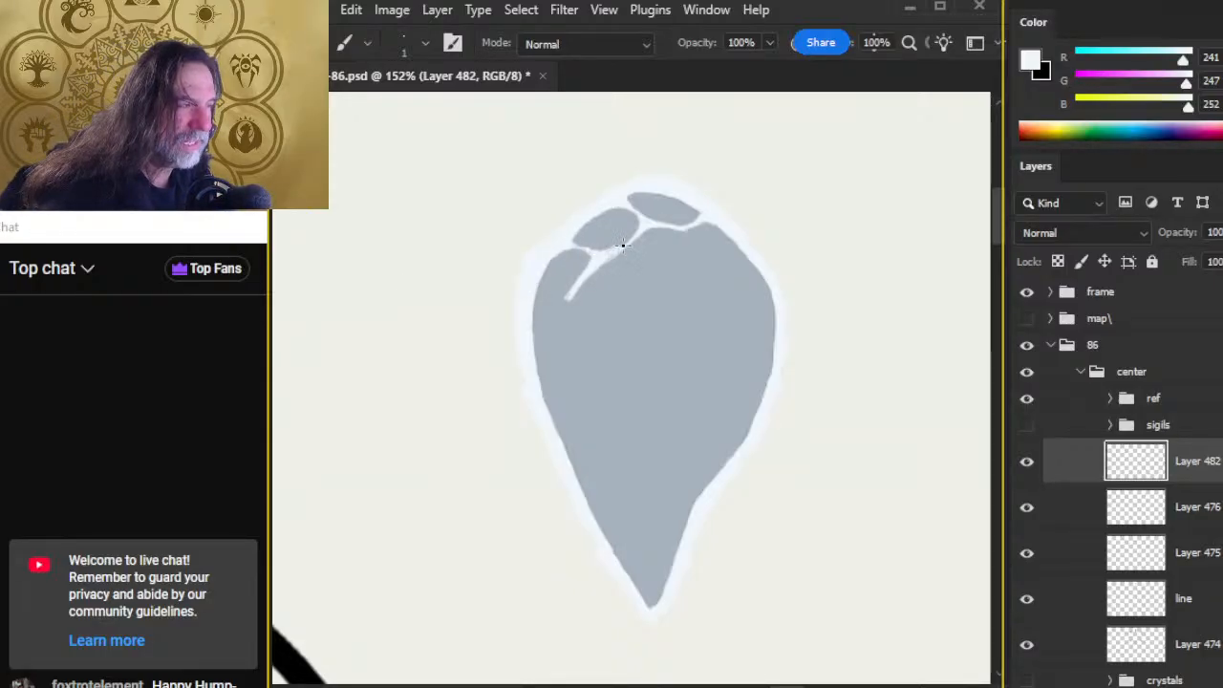
key(e)
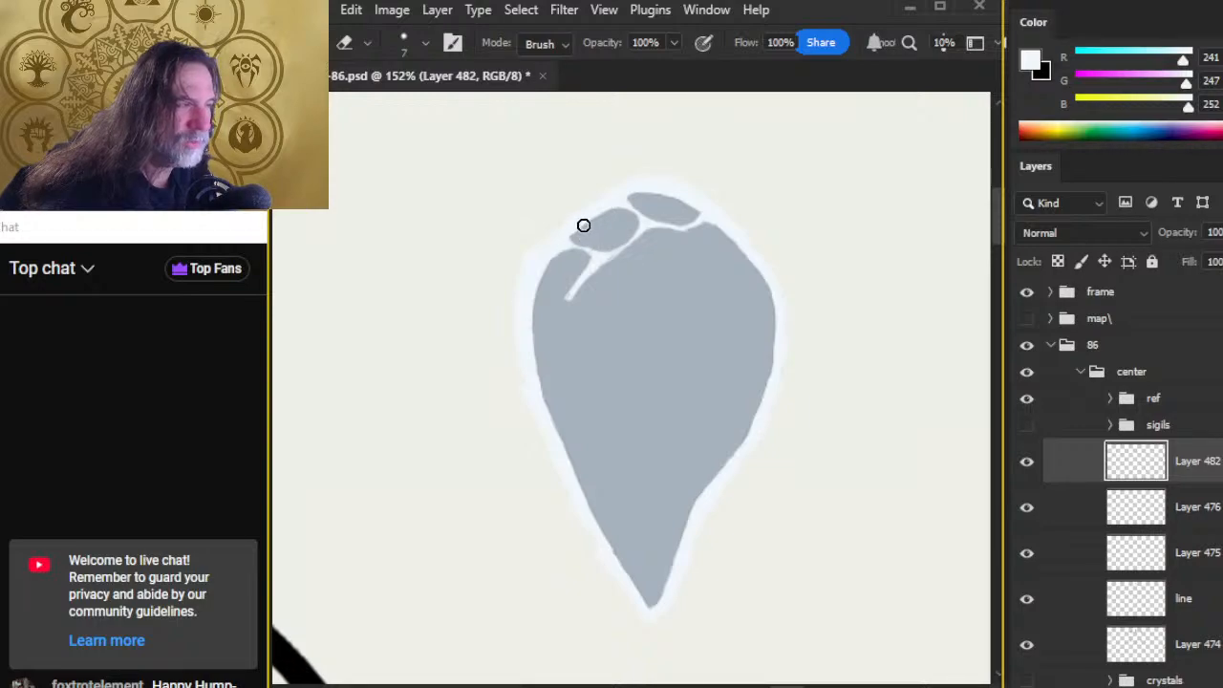
Step: Touch up the end of the curved facet line and extend it as a thin double outline down to the crystal's lower-left edge
key(b)
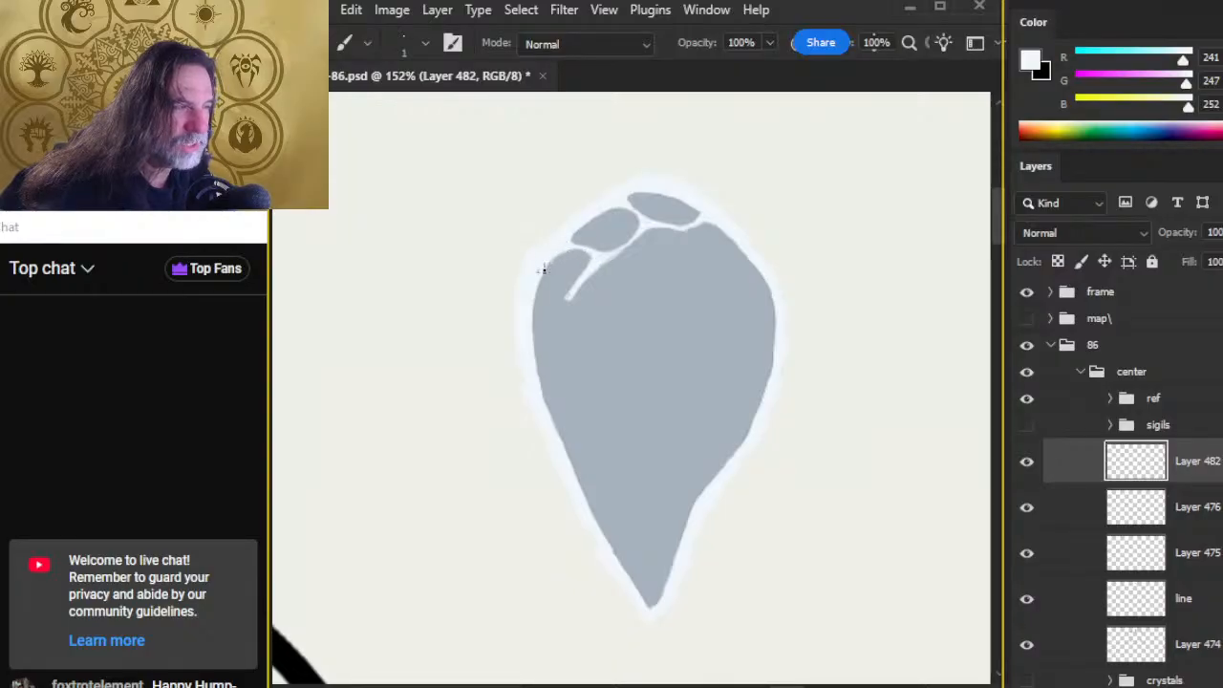
key(e)
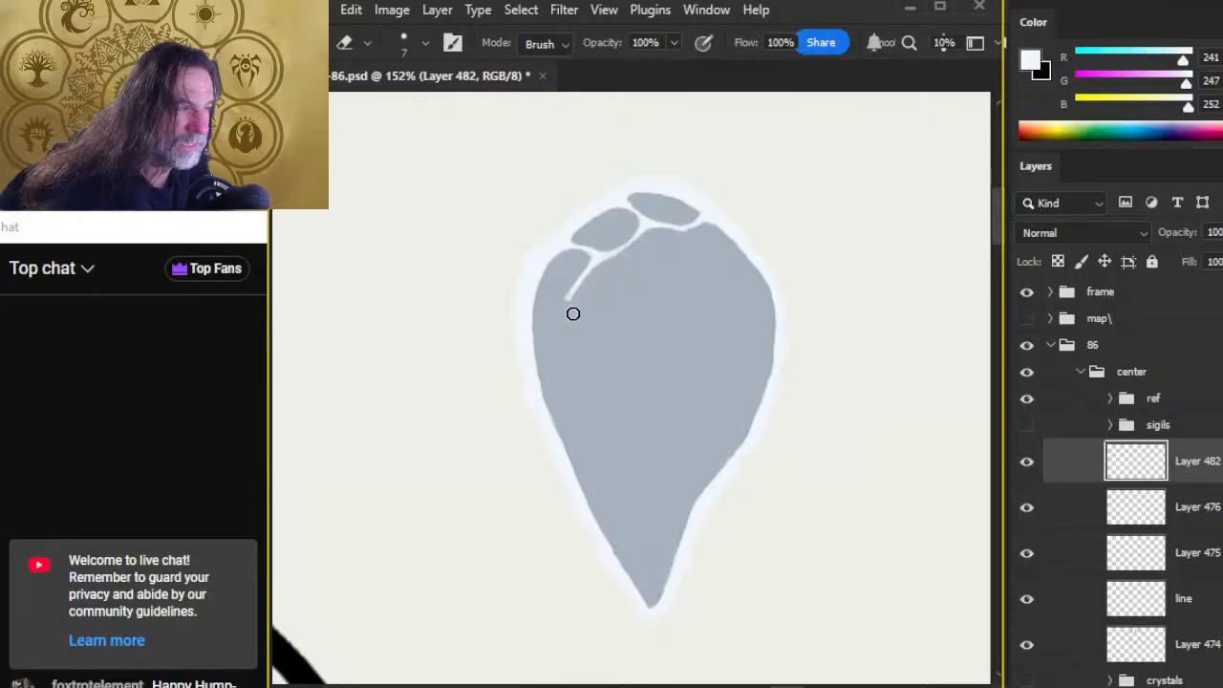
key(b)
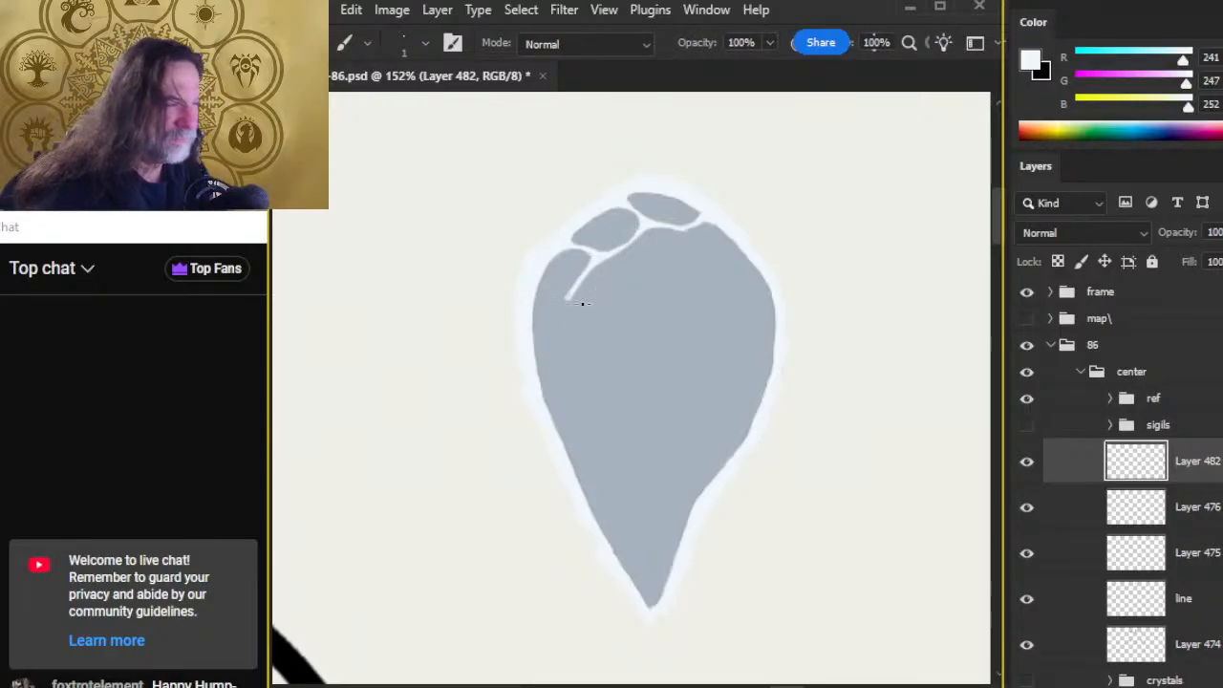
drag(570, 289, 578, 449)
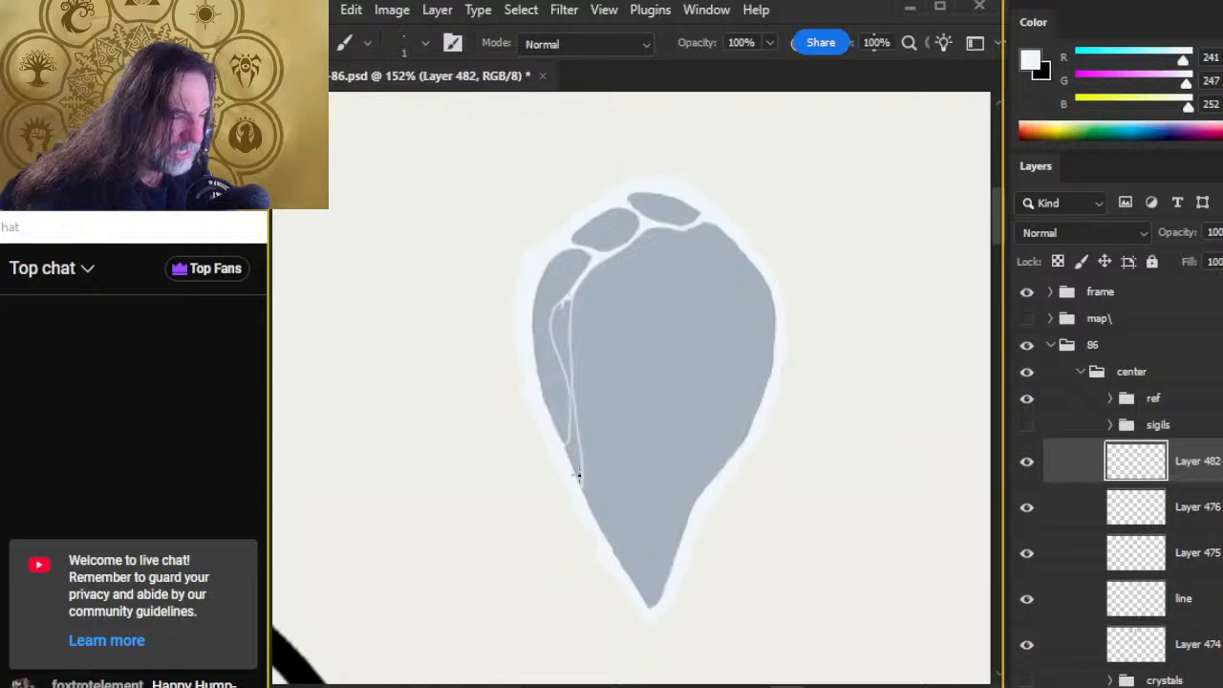
key(g)
click(577, 474)
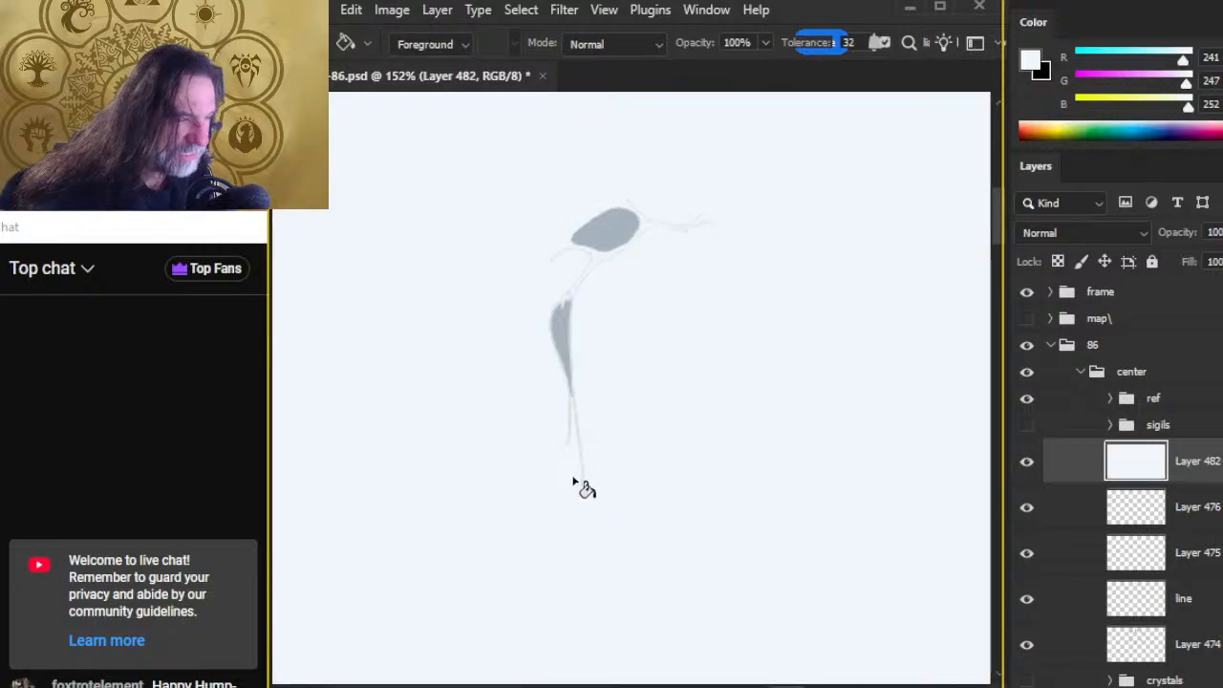
key(ctrl+z)
Step: Fill the upper part of the double outline with the pale colour and trim both sides into a smooth curved line
key(b)
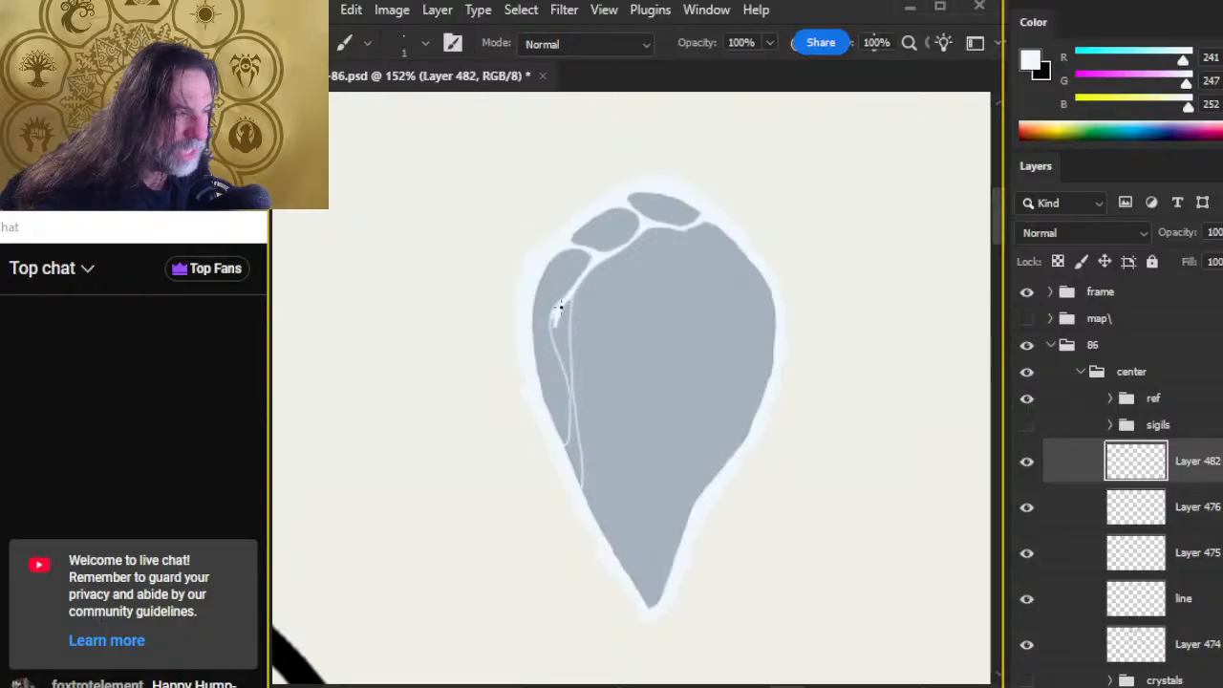
key(e)
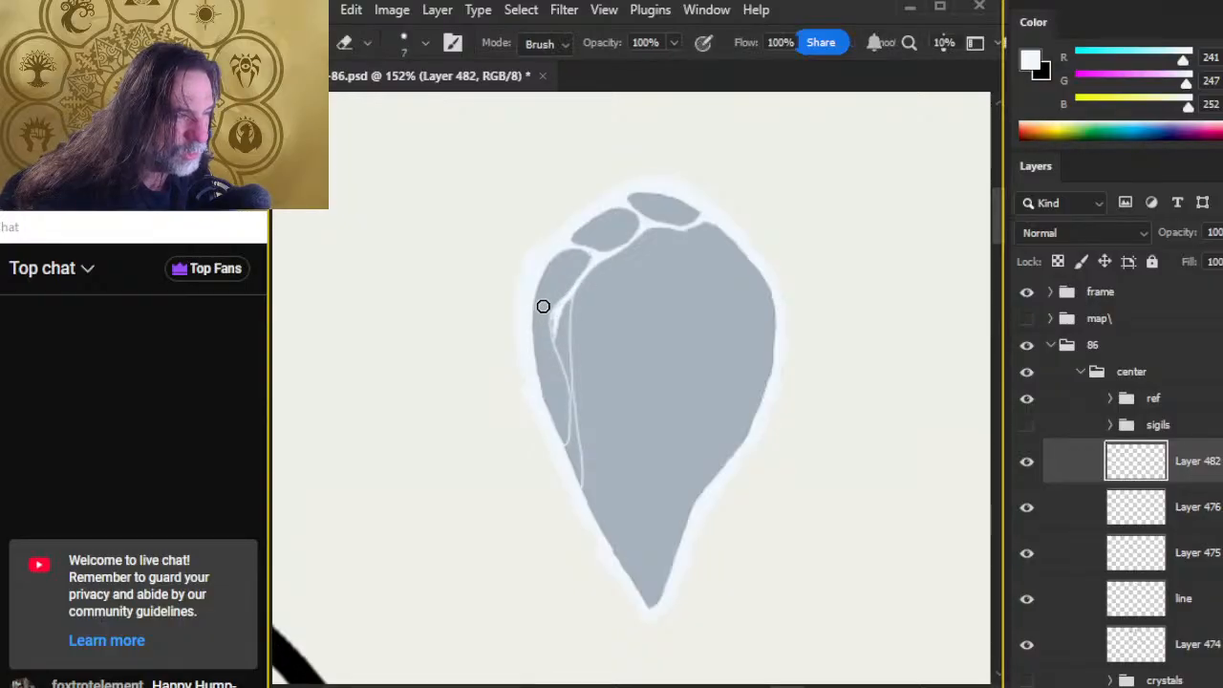
mouse_move(559, 291)
mouse_down()
mouse_move(538, 323)
mouse_move(555, 292)
mouse_move(547, 360)
mouse_up()
key(b)
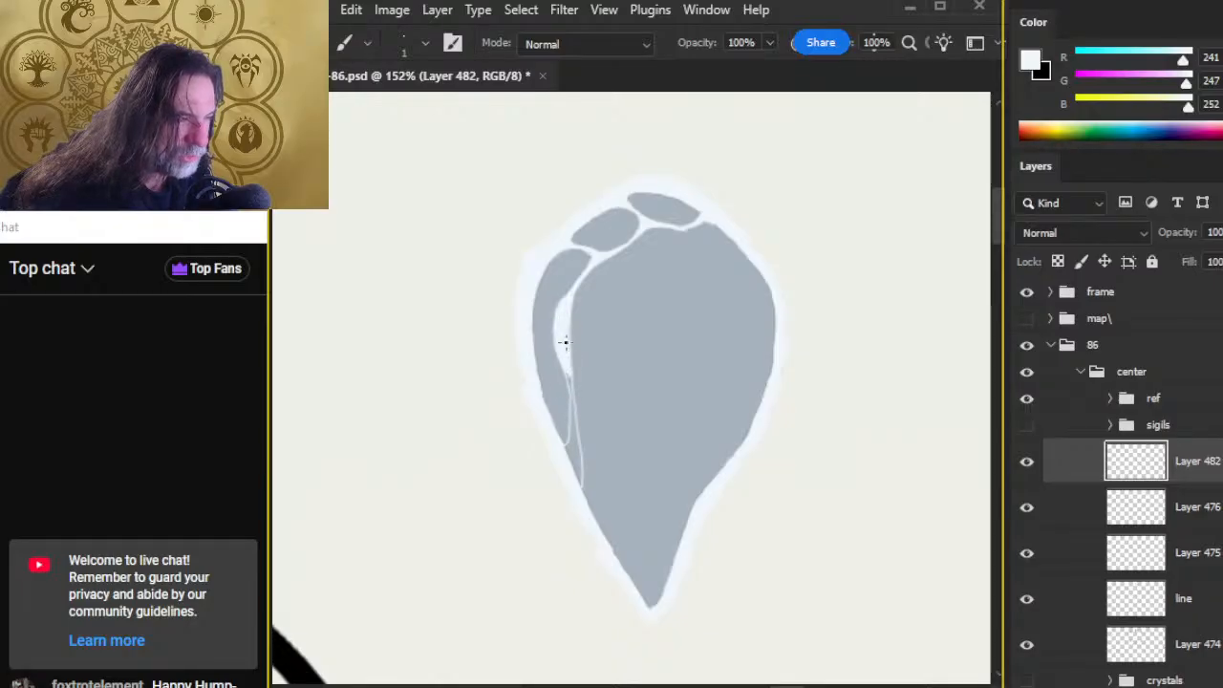
key(e)
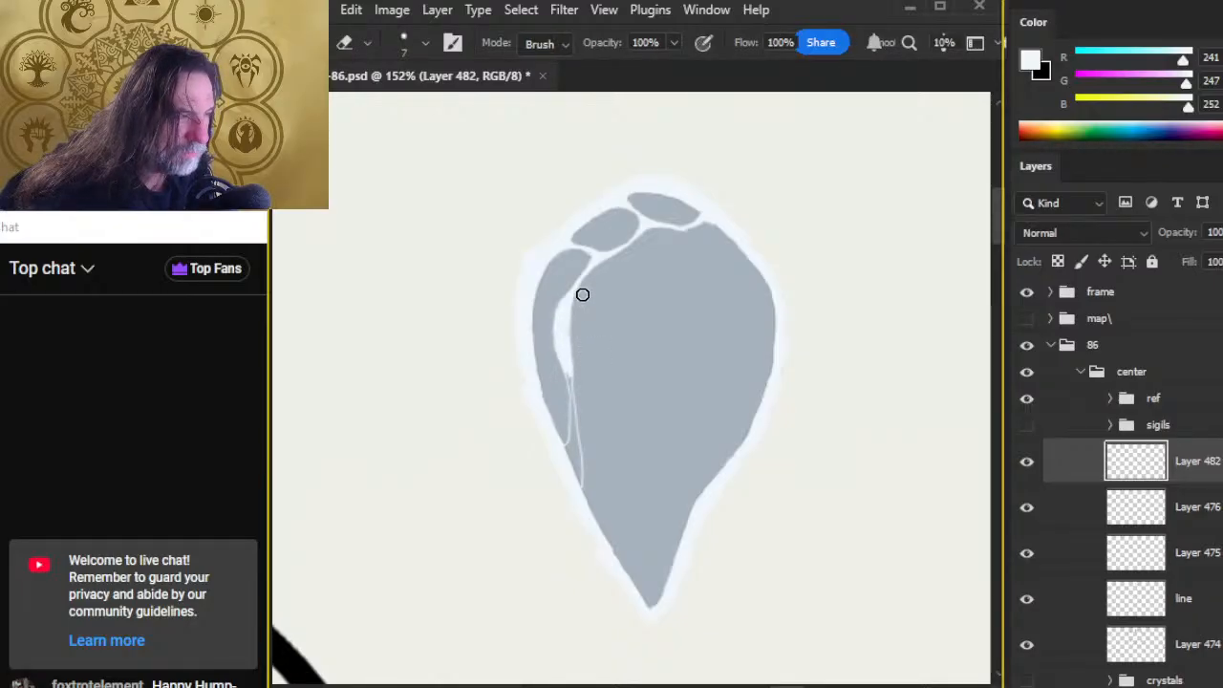
mouse_move(576, 313)
mouse_down()
mouse_move(575, 393)
mouse_move(564, 362)
mouse_up()
key(b)
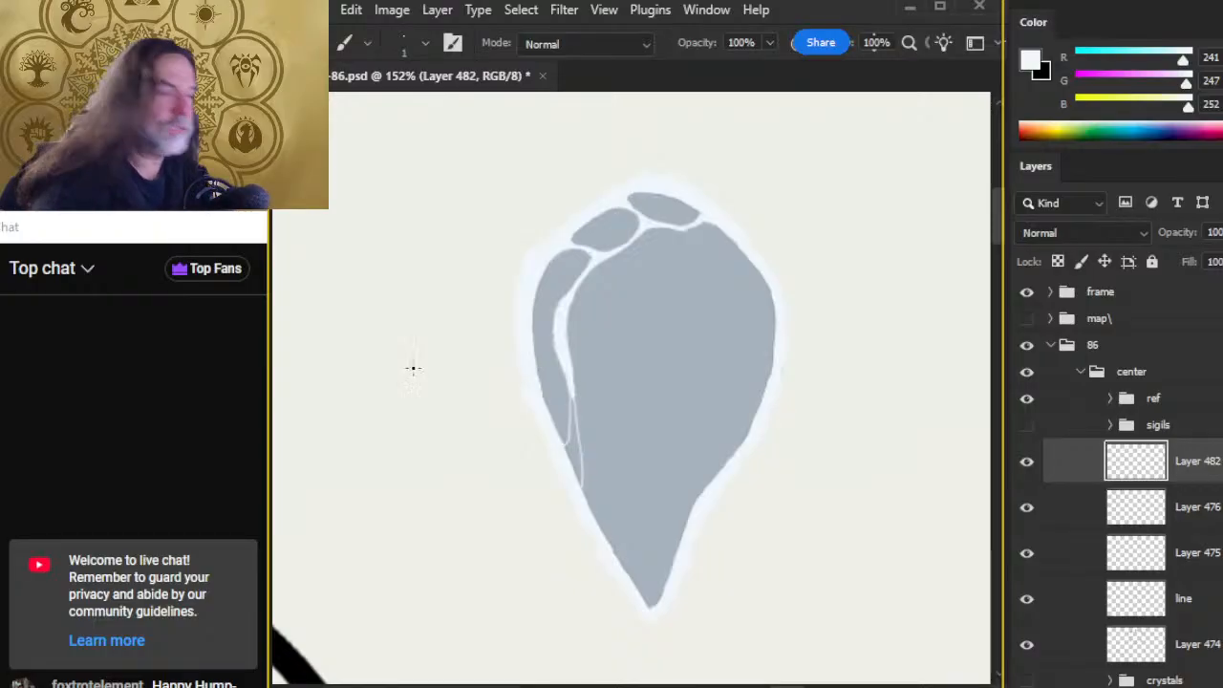
Step: Fill the lower part of the double outline with the pale colour down to the crystal's lower-left border
drag(524, 417, 516, 344)
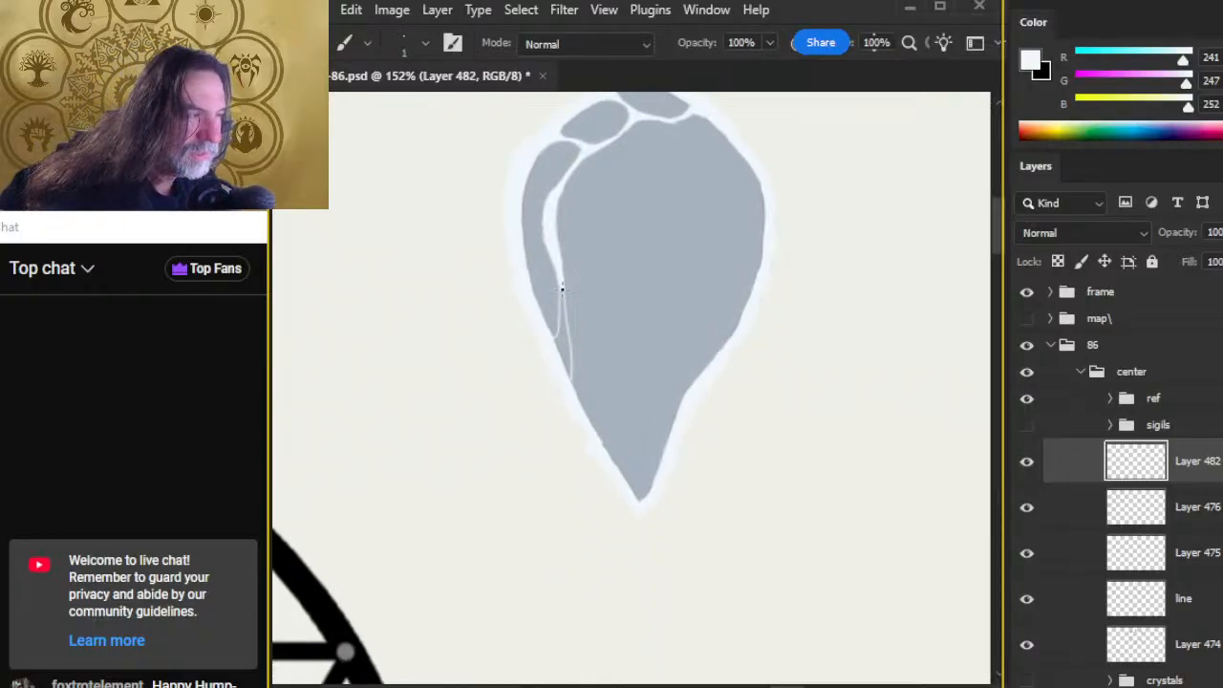
key(e)
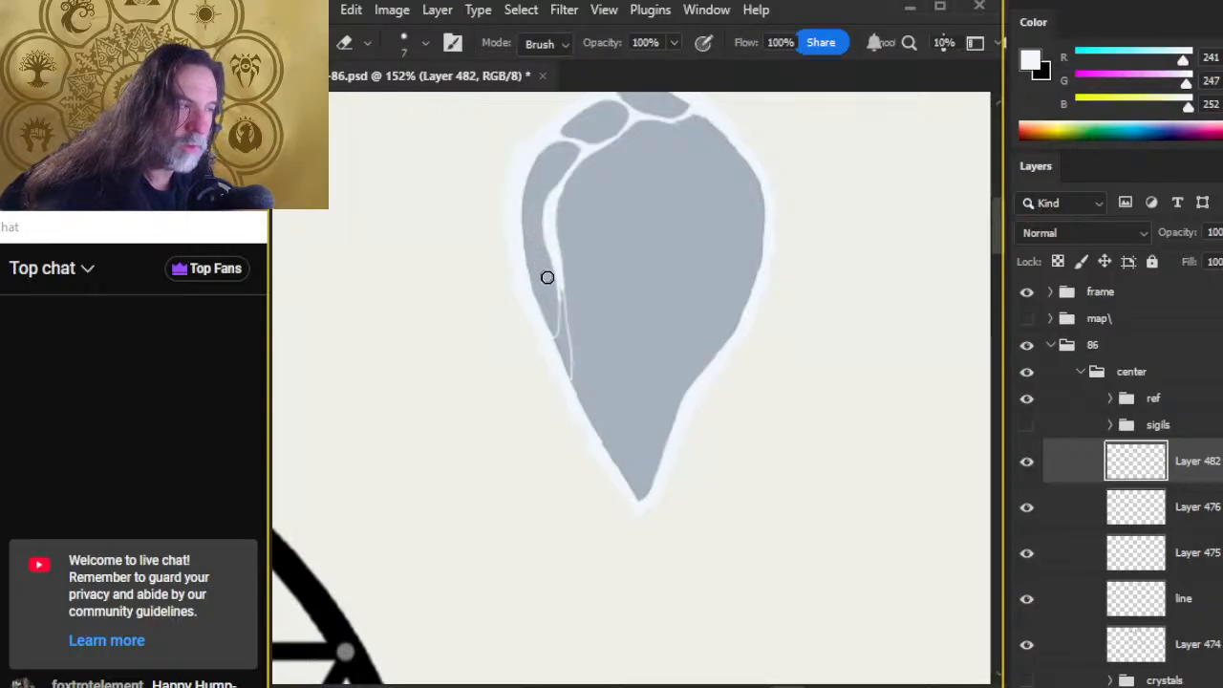
key(b)
drag(562, 295, 559, 333)
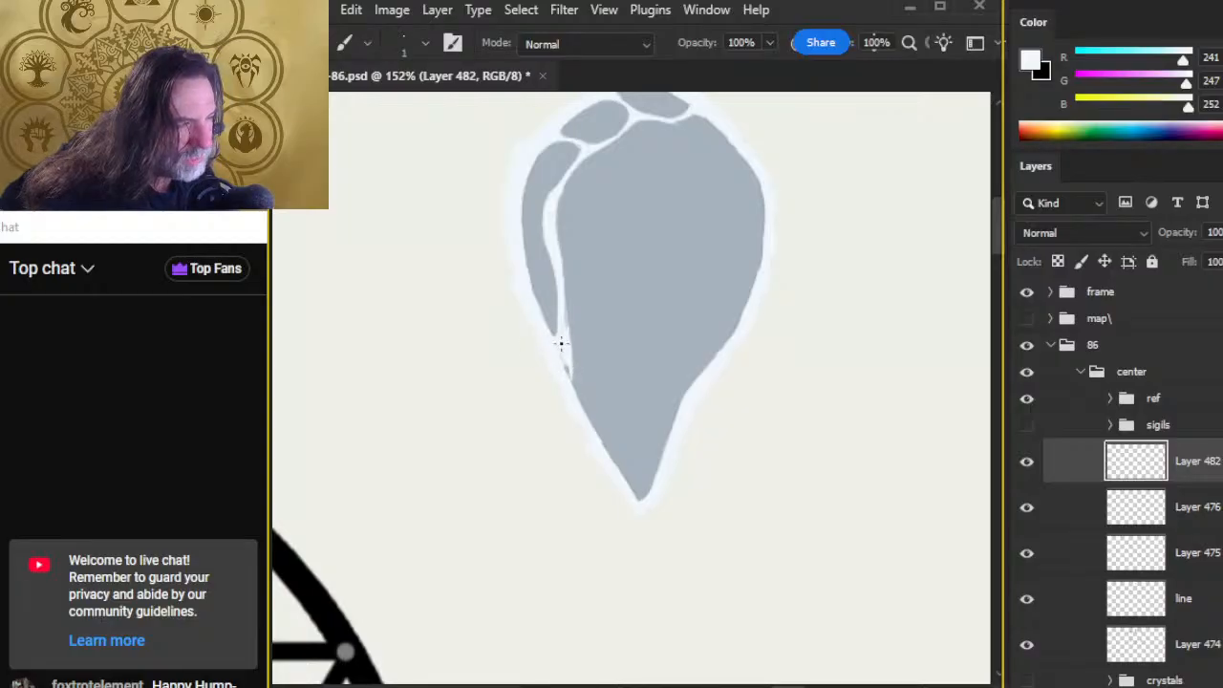
Step: Trim the inner edge of the pale border with the eraser from the long left facet's lower end to the crystal's bottom point
key(ctrl+space)
mouse_move(578, 389)
mouse_down()
mouse_move(599, 347)
mouse_move(620, 347)
mouse_up()
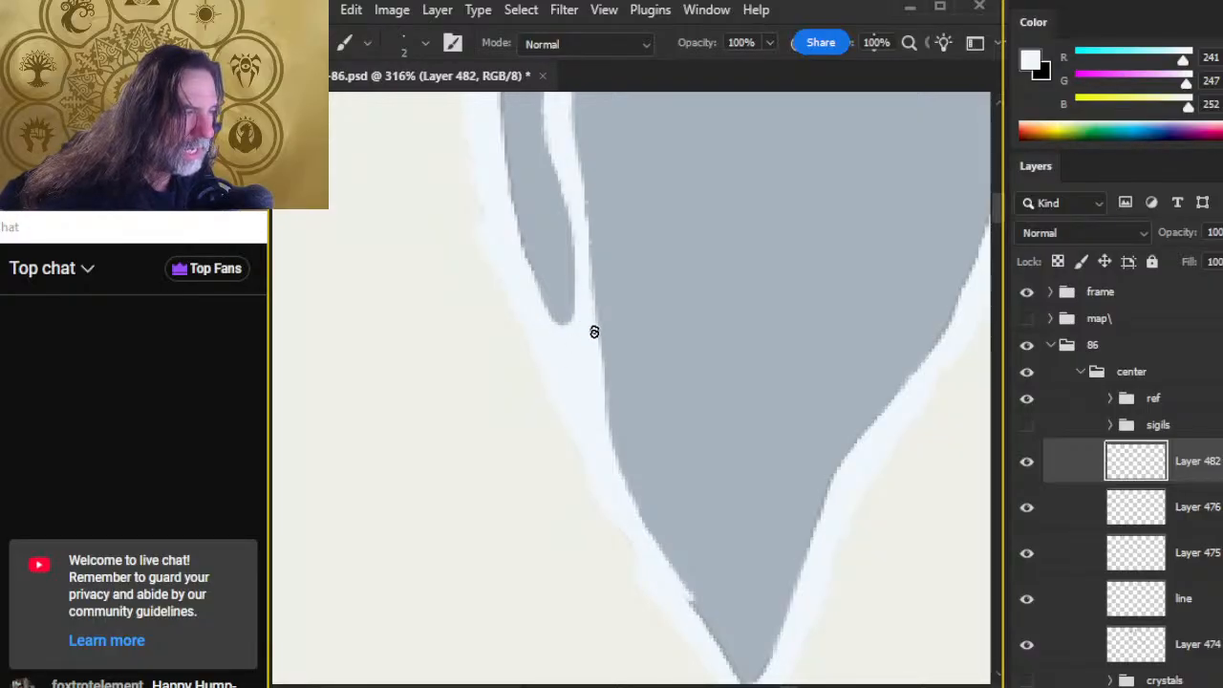
key(e)
drag(603, 239, 619, 381)
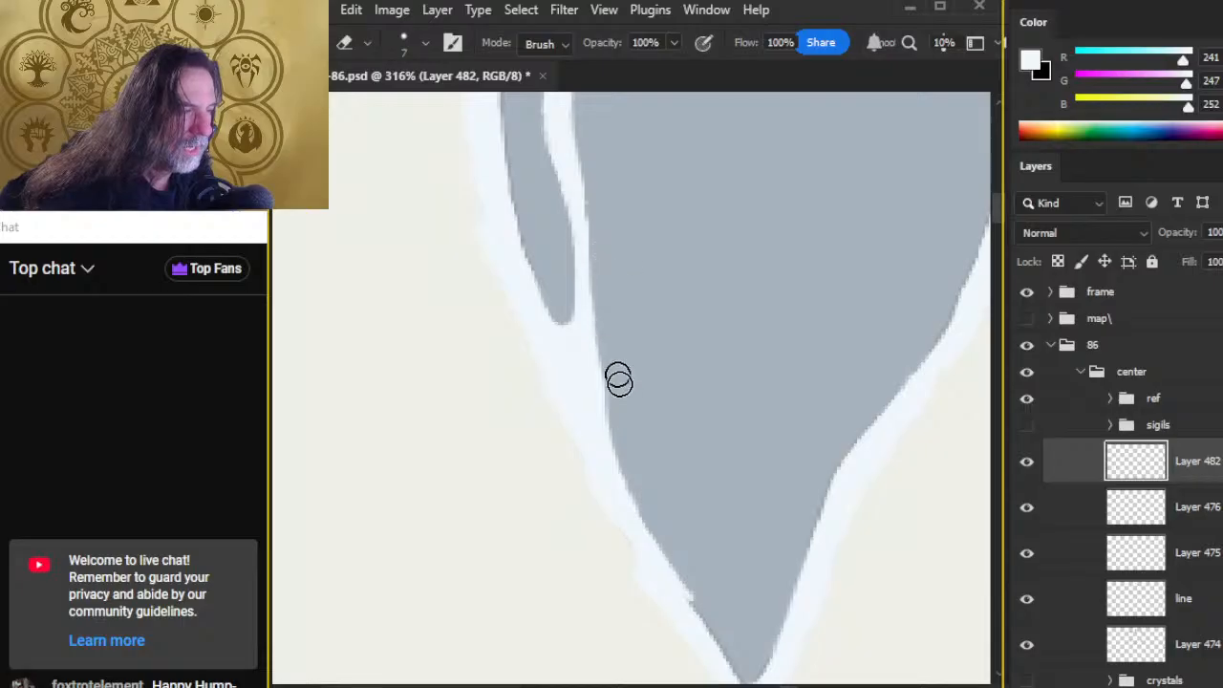
drag(611, 263, 618, 385)
drag(613, 284, 632, 428)
drag(613, 312, 627, 424)
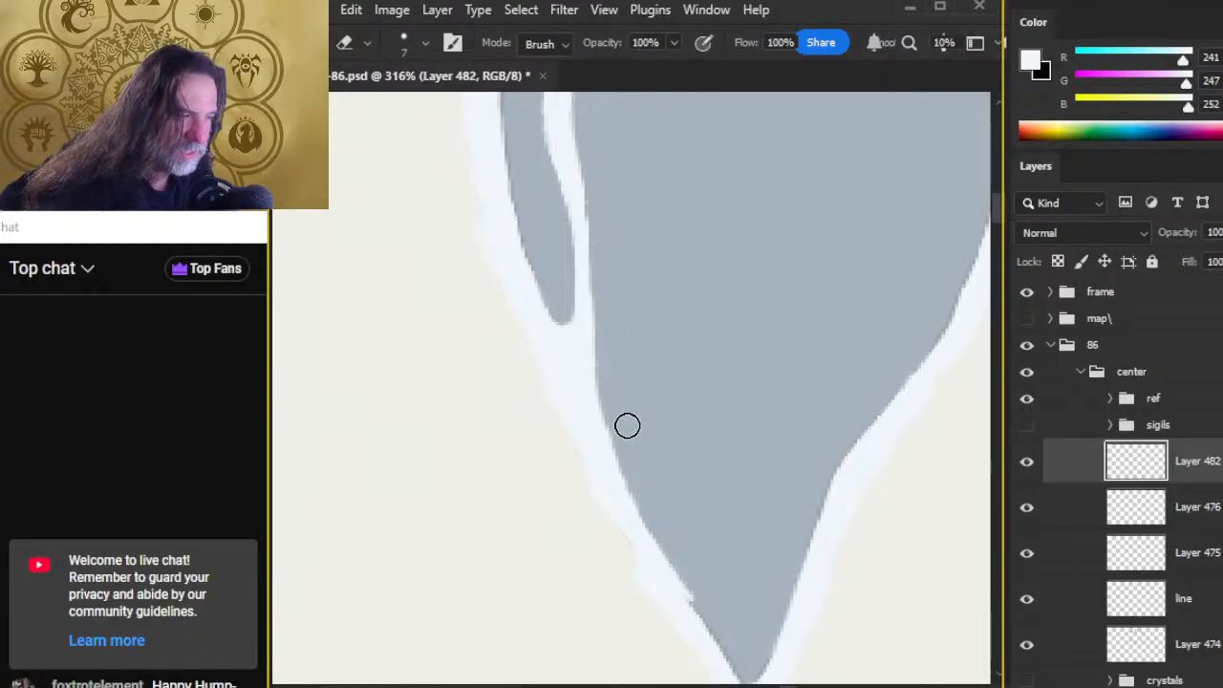
drag(612, 344, 699, 581)
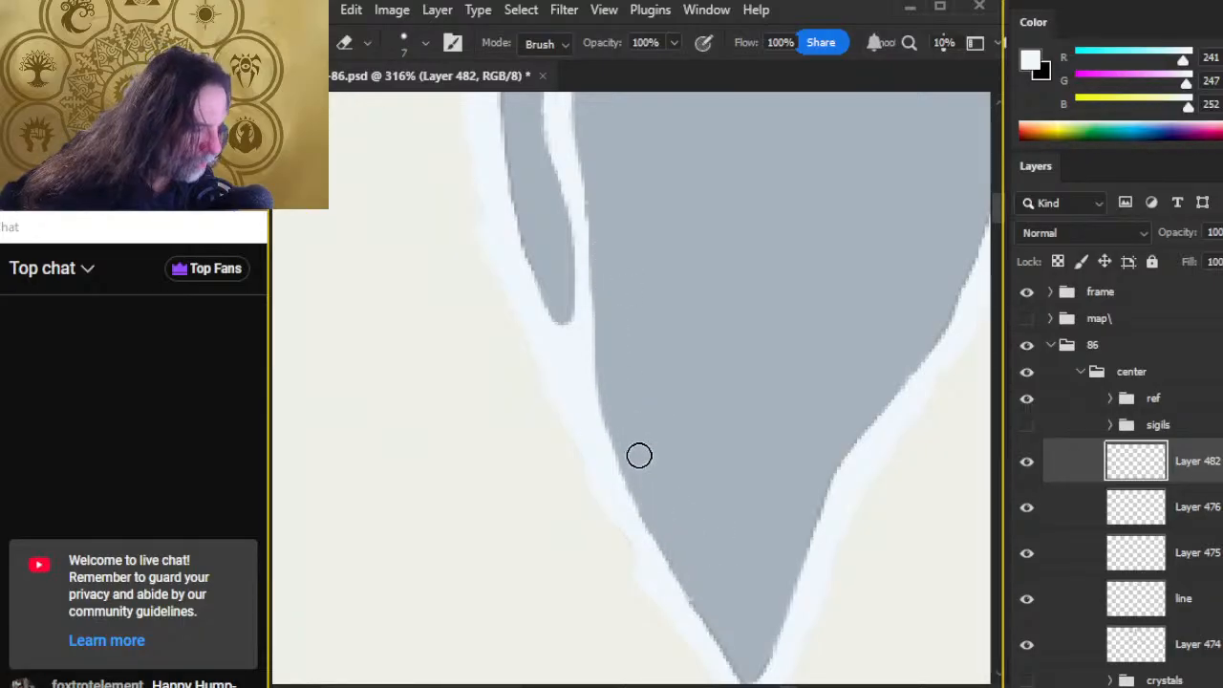
drag(638, 456, 717, 625)
Step: Repaint and smooth the inner edge of the lower-left border toward the crystal's bottom point
key(b)
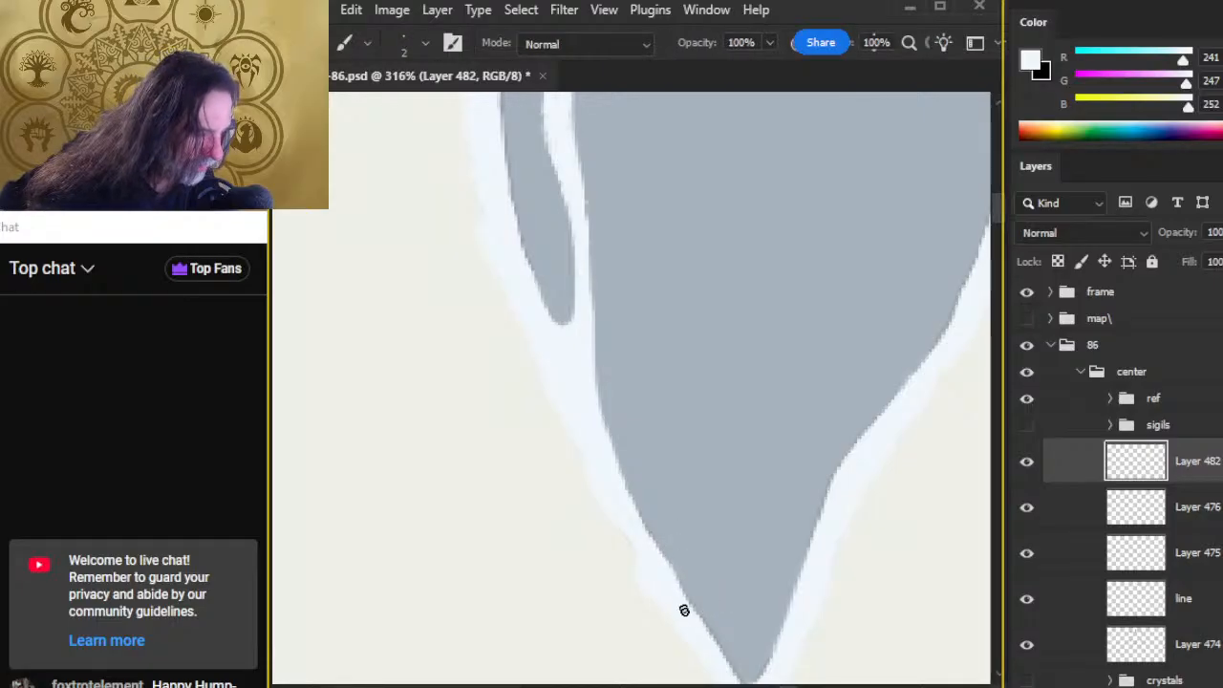
drag(656, 551, 614, 455)
drag(640, 517, 594, 399)
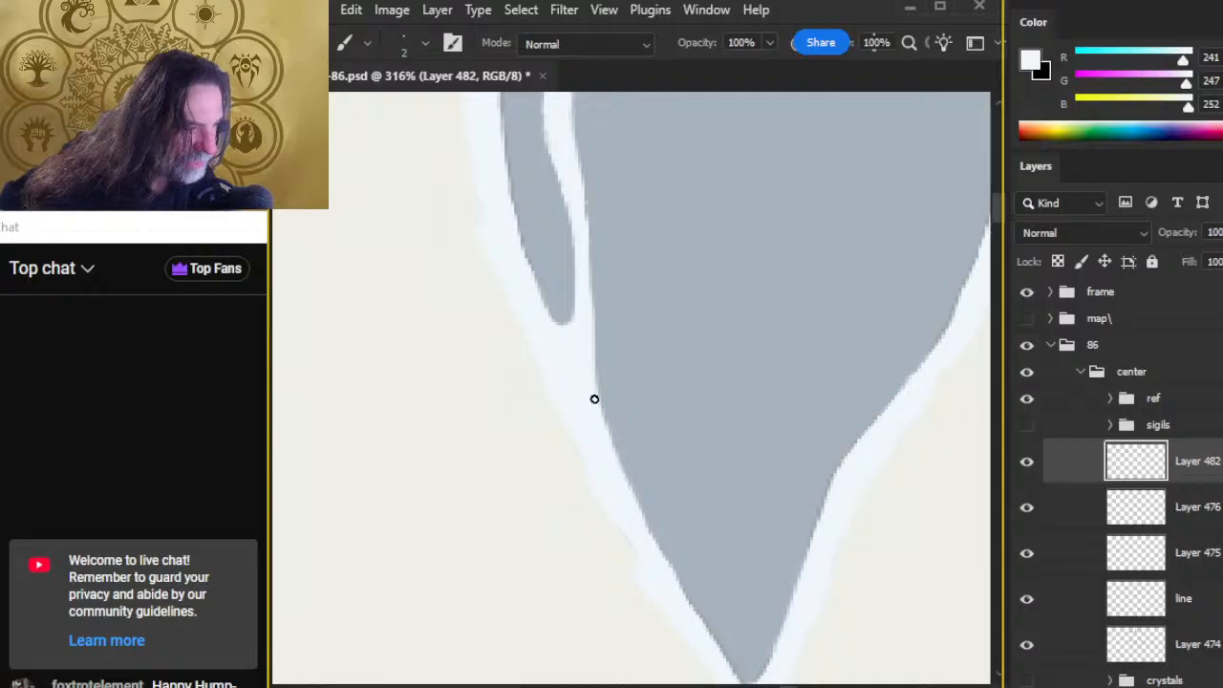
key(e)
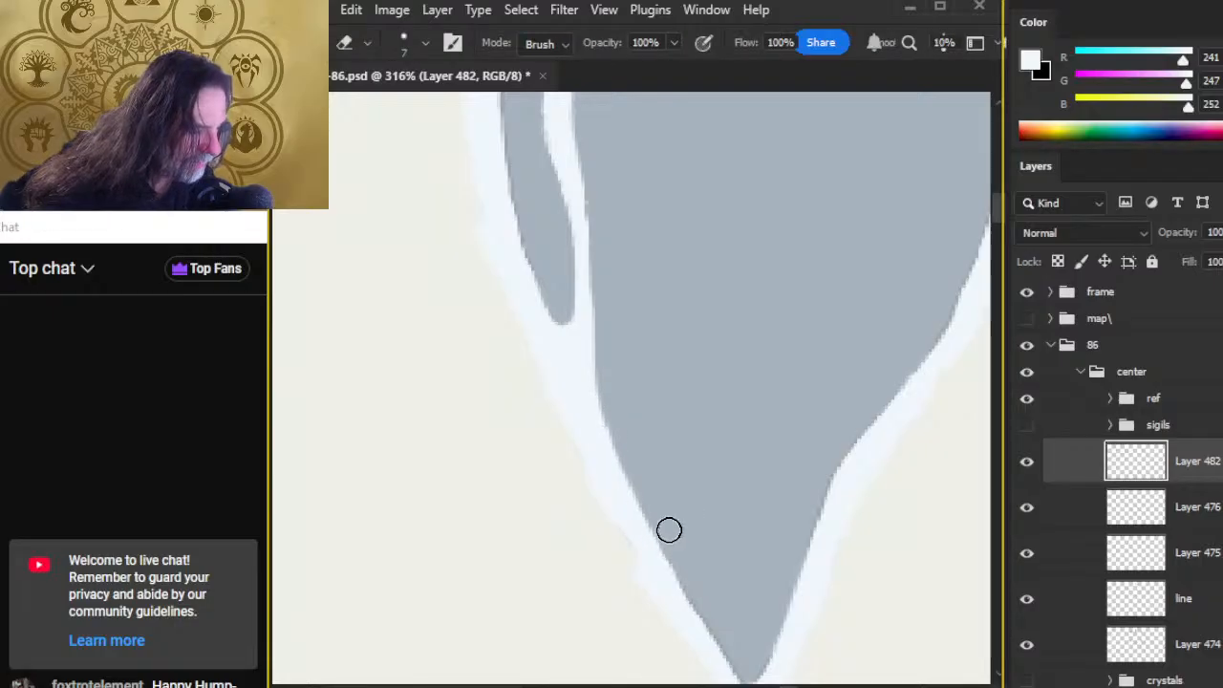
key(b)
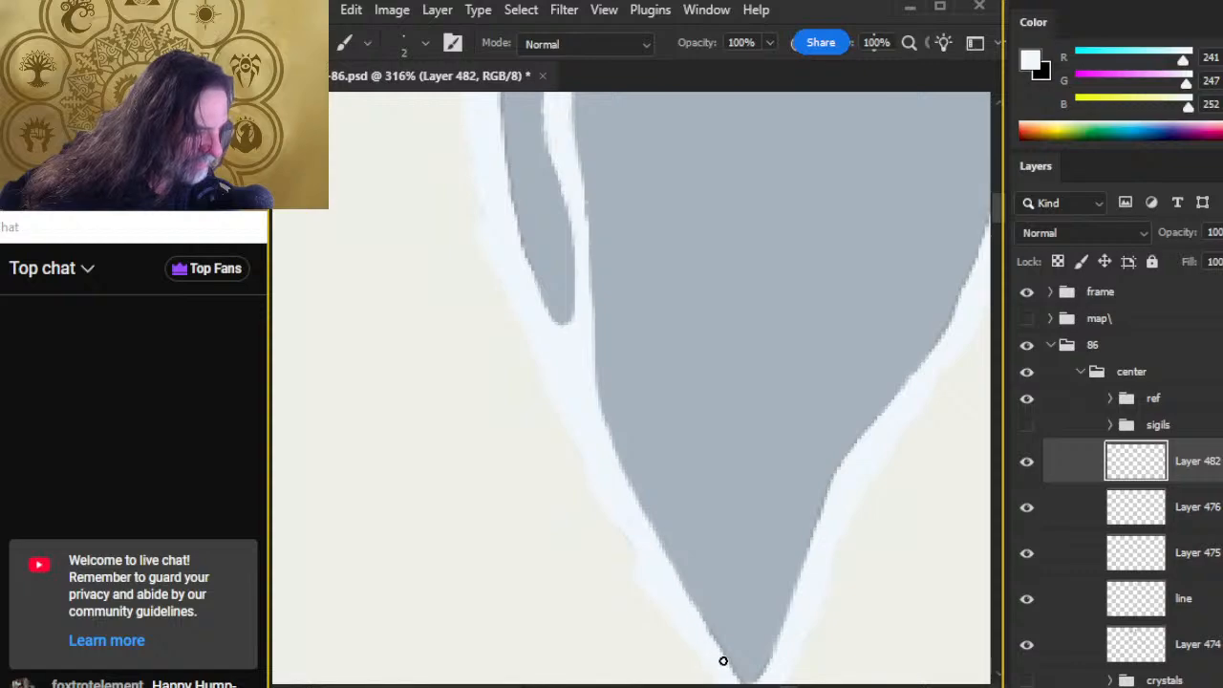
Step: Touch up the outer edge of the long left facet near its lower end
key(z)
drag(698, 414, 630, 366)
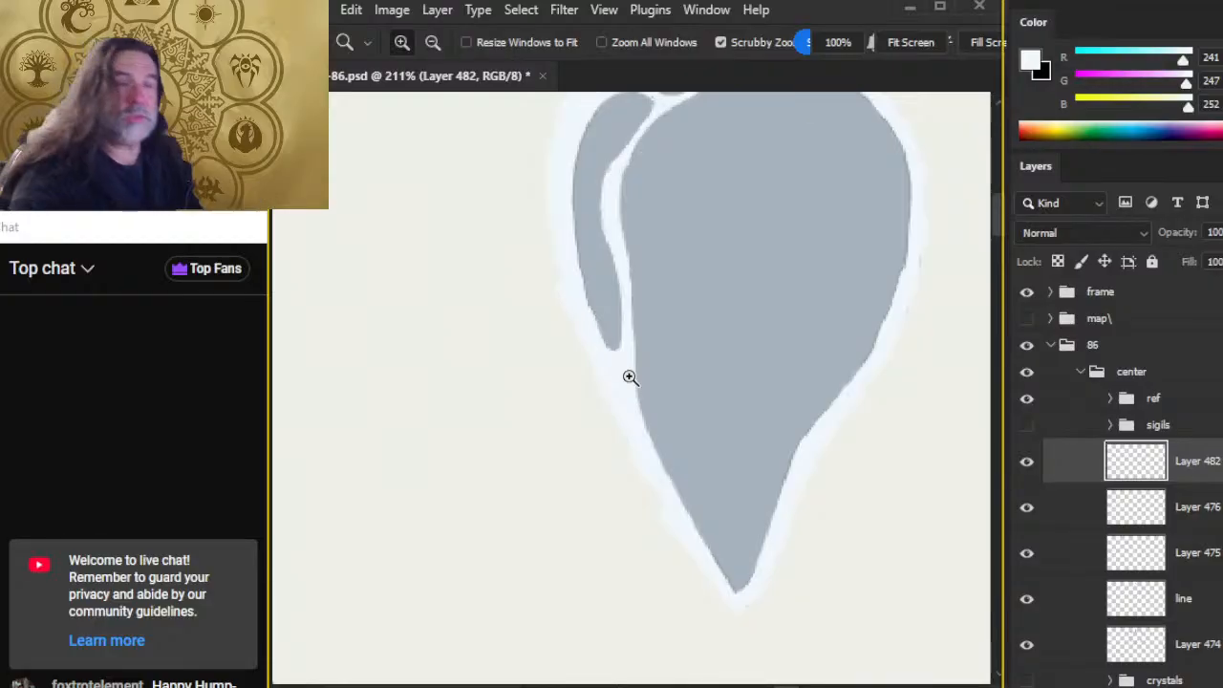
scroll(650, 382, up, 2)
key(e)
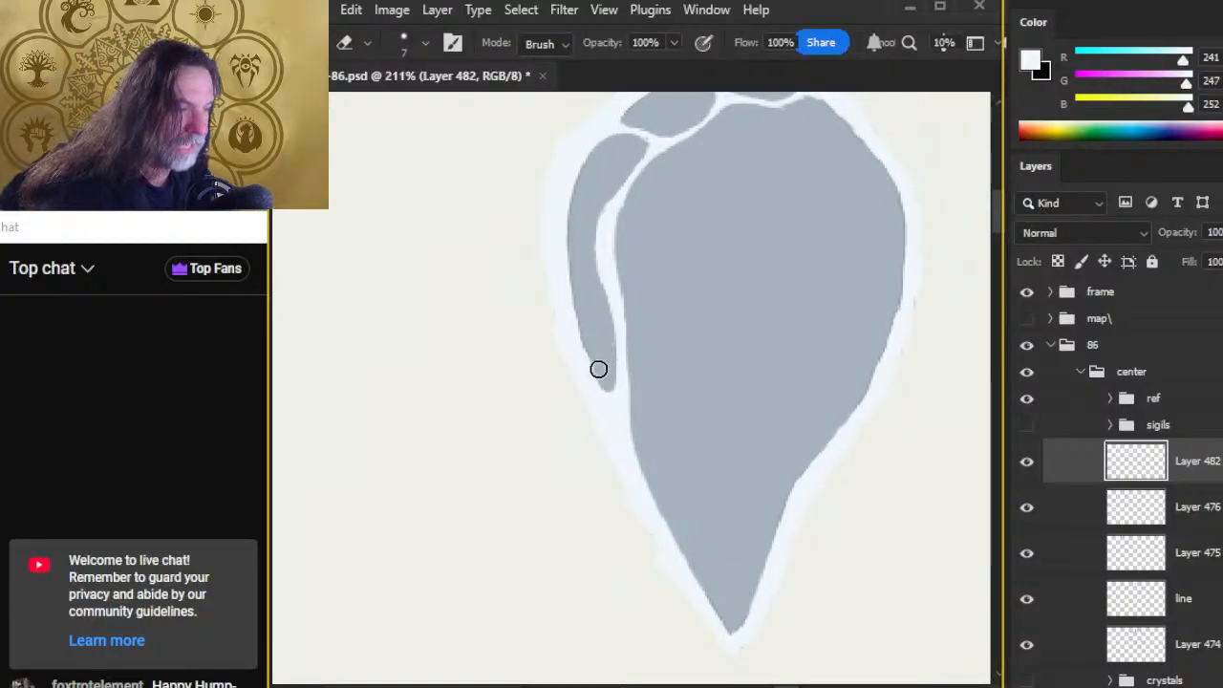
key(b)
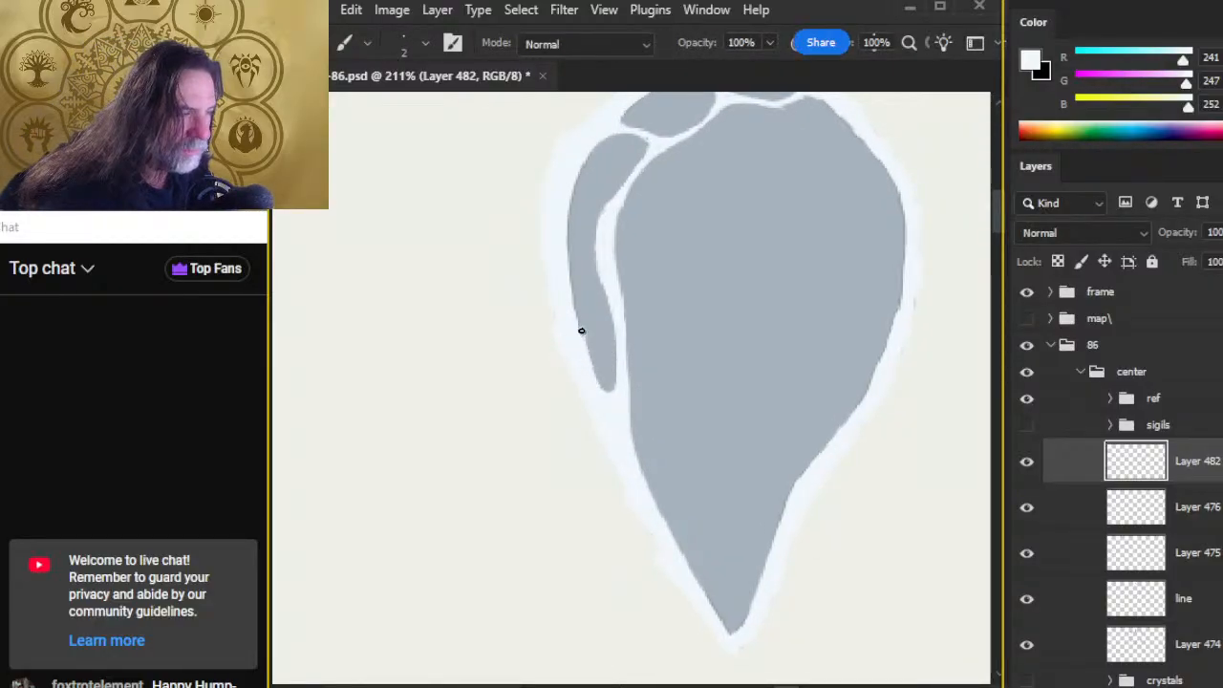
key(e)
drag(586, 305, 603, 372)
key(ctrl+z)
Step: Smooth the inner bend of the long left facet and round off the left corner of the second facet
key(b)
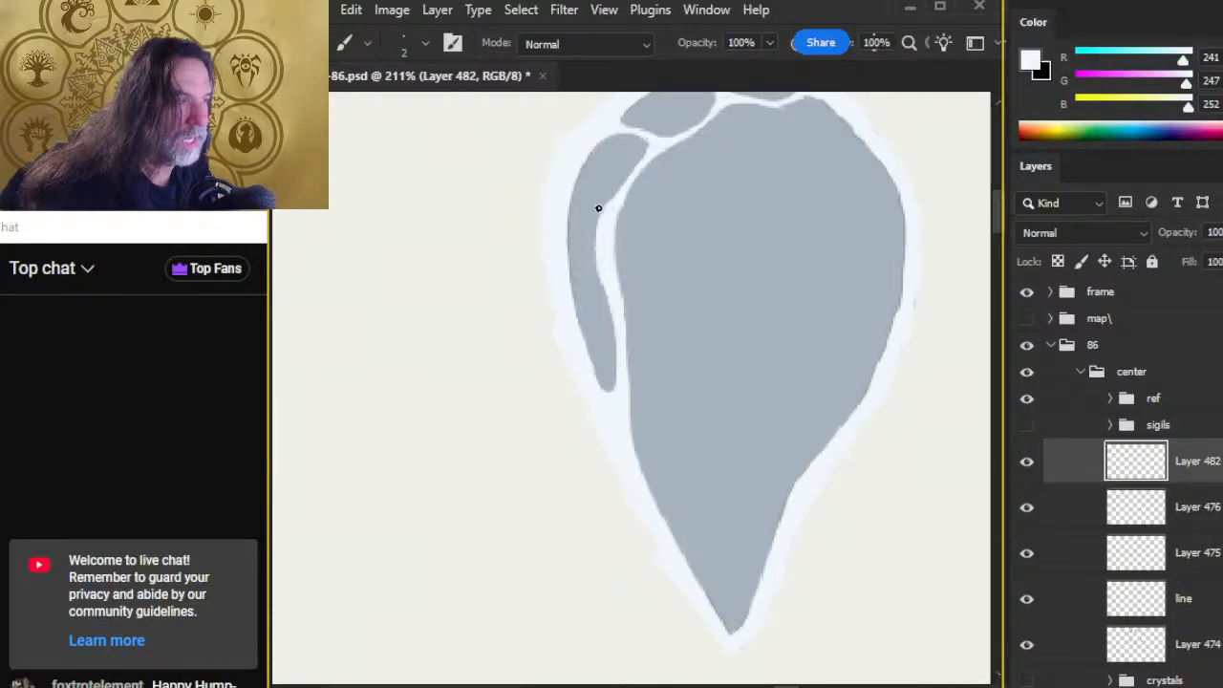
key(e)
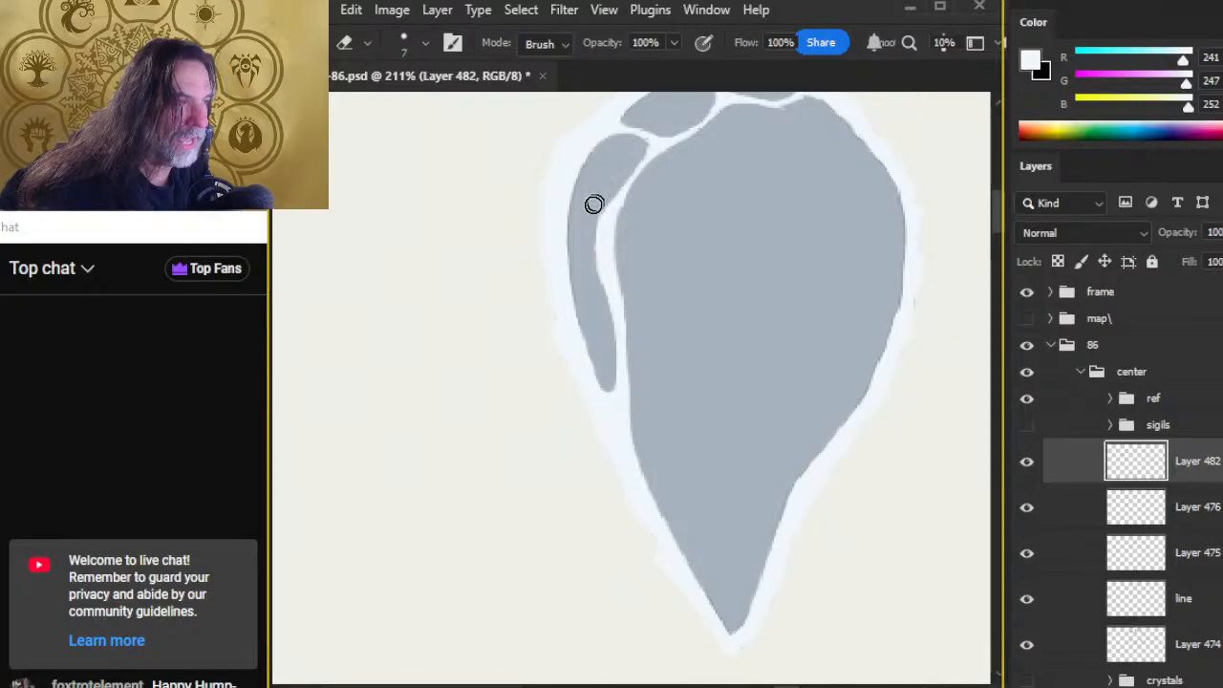
key(b)
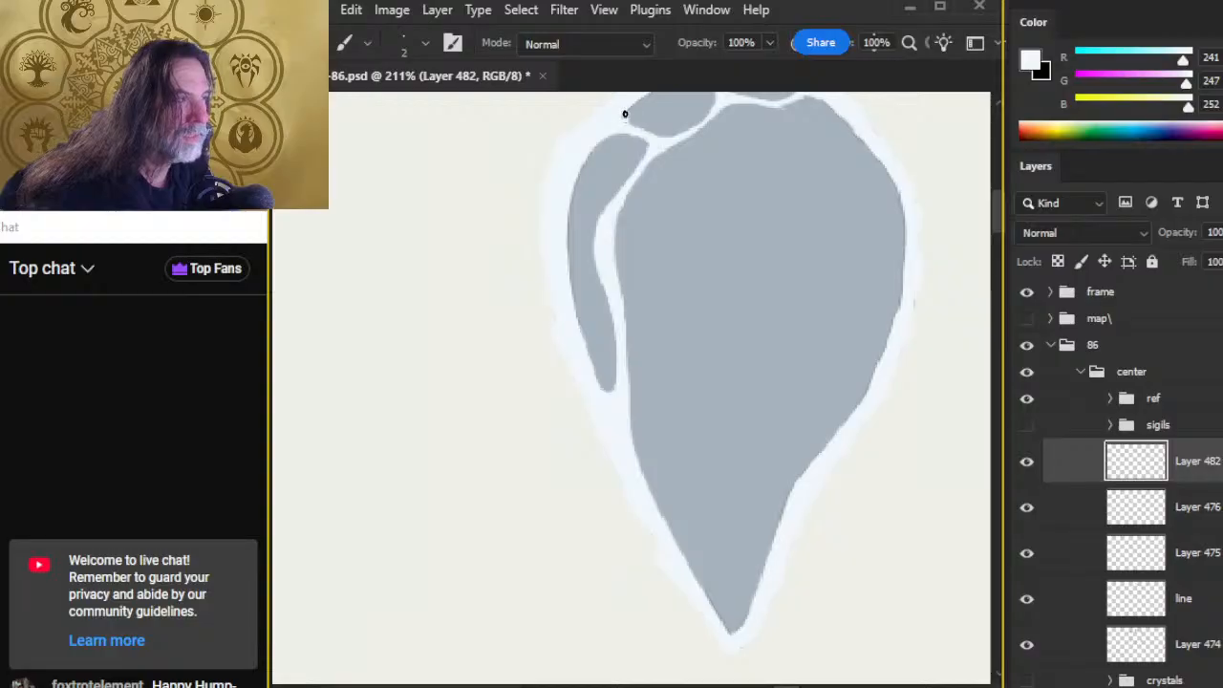
key(e)
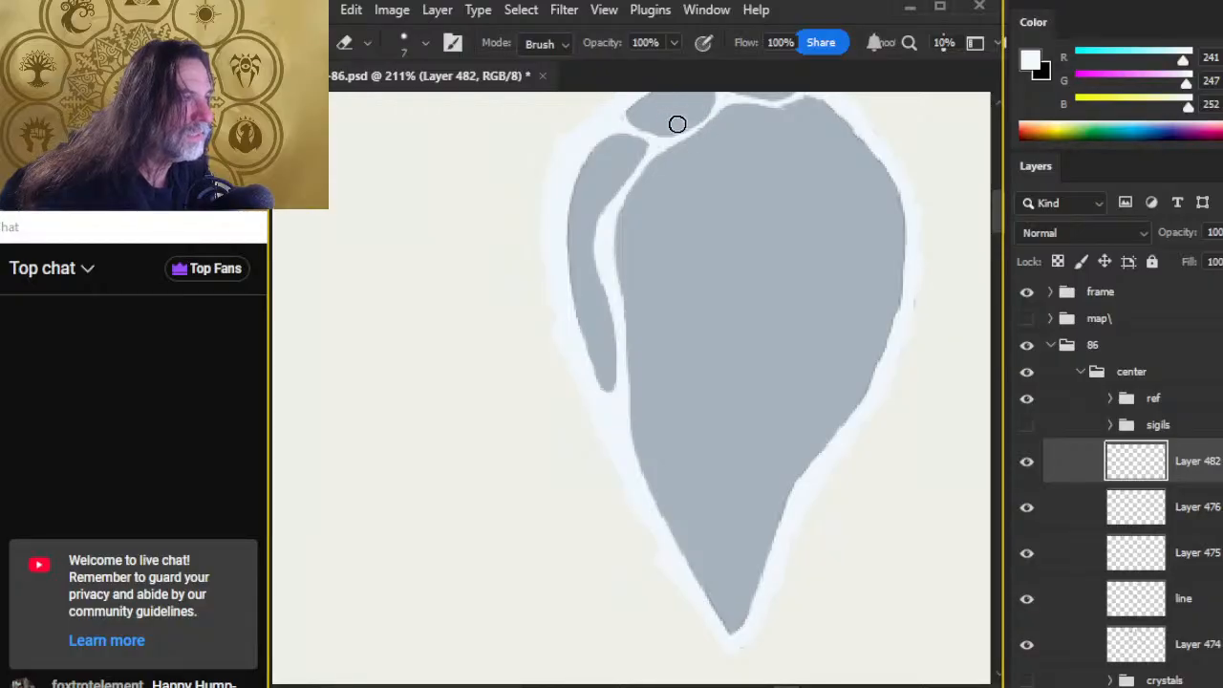
key(b)
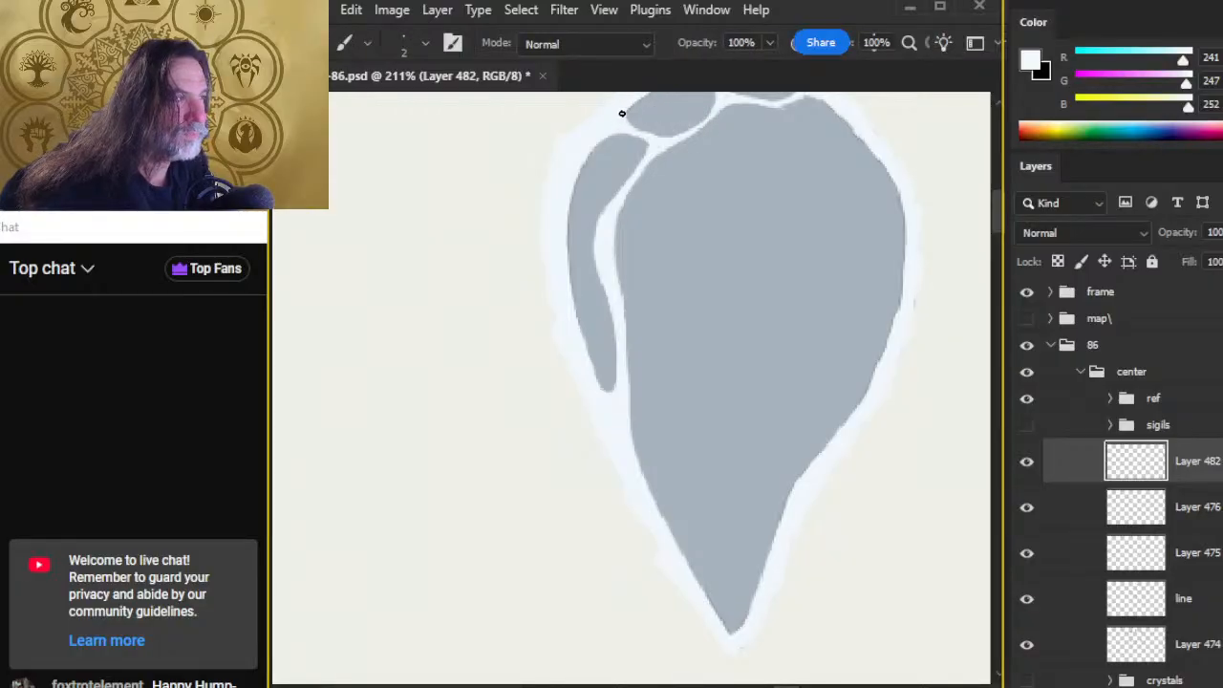
key(e)
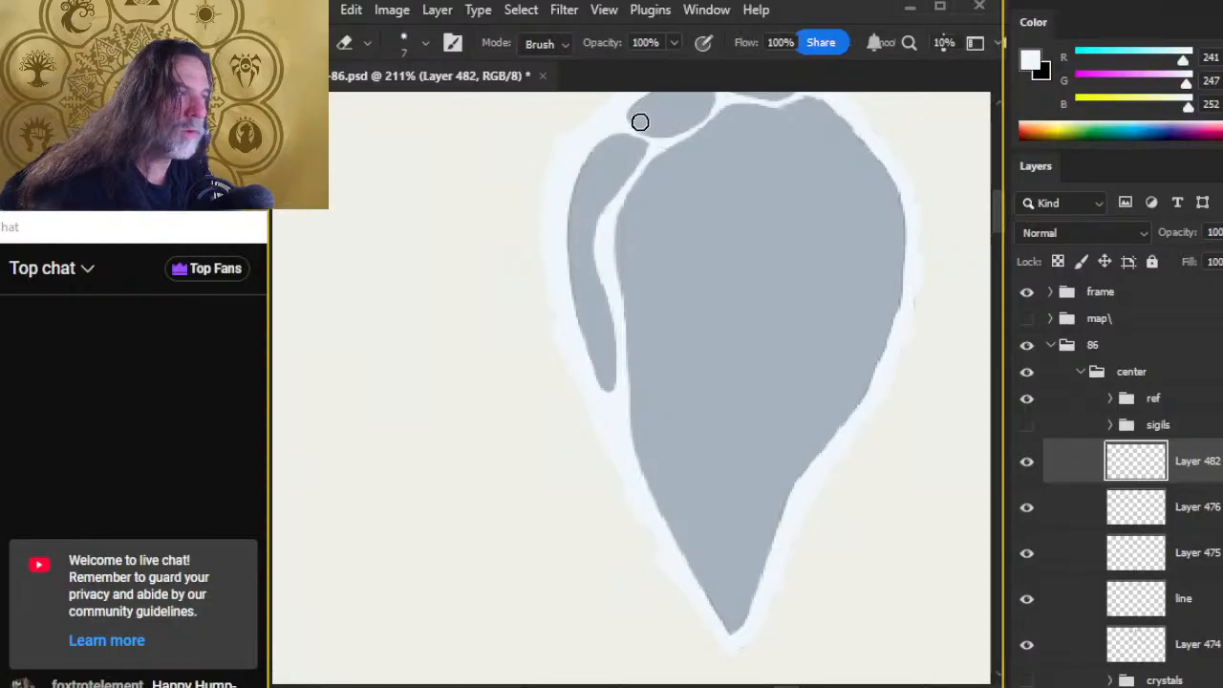
Step: Paint a short dividing line across the upper part of the long left facet and round the corners on both sides of it
key(b)
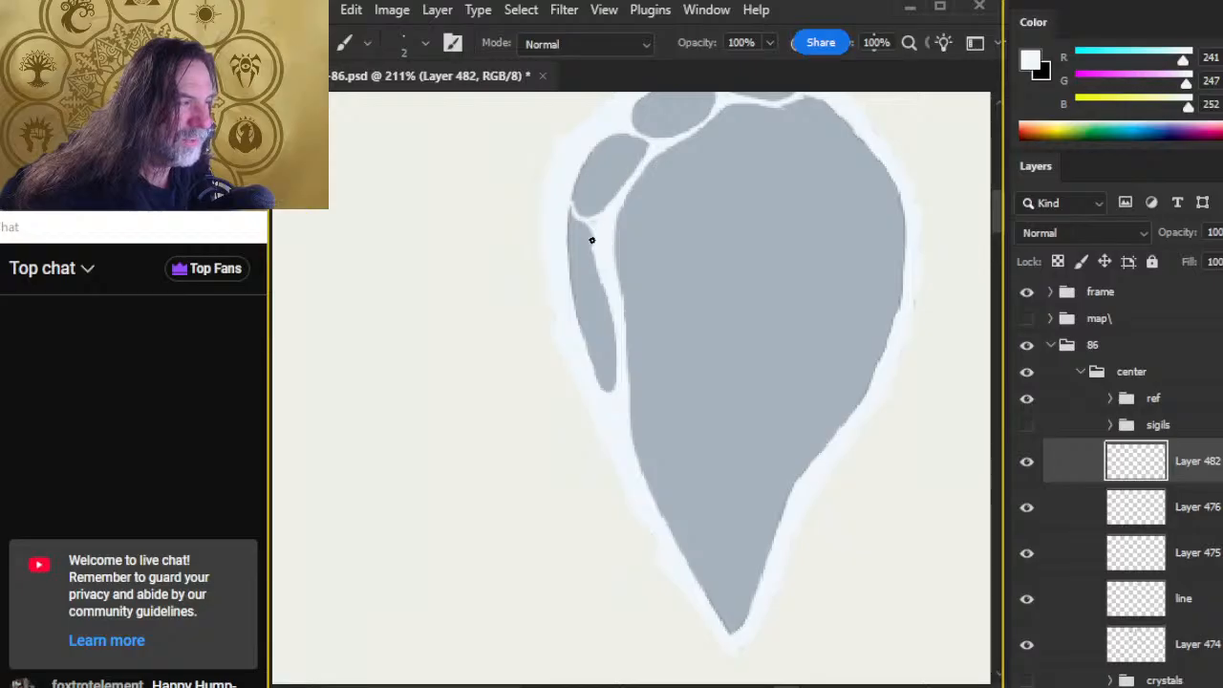
key(e)
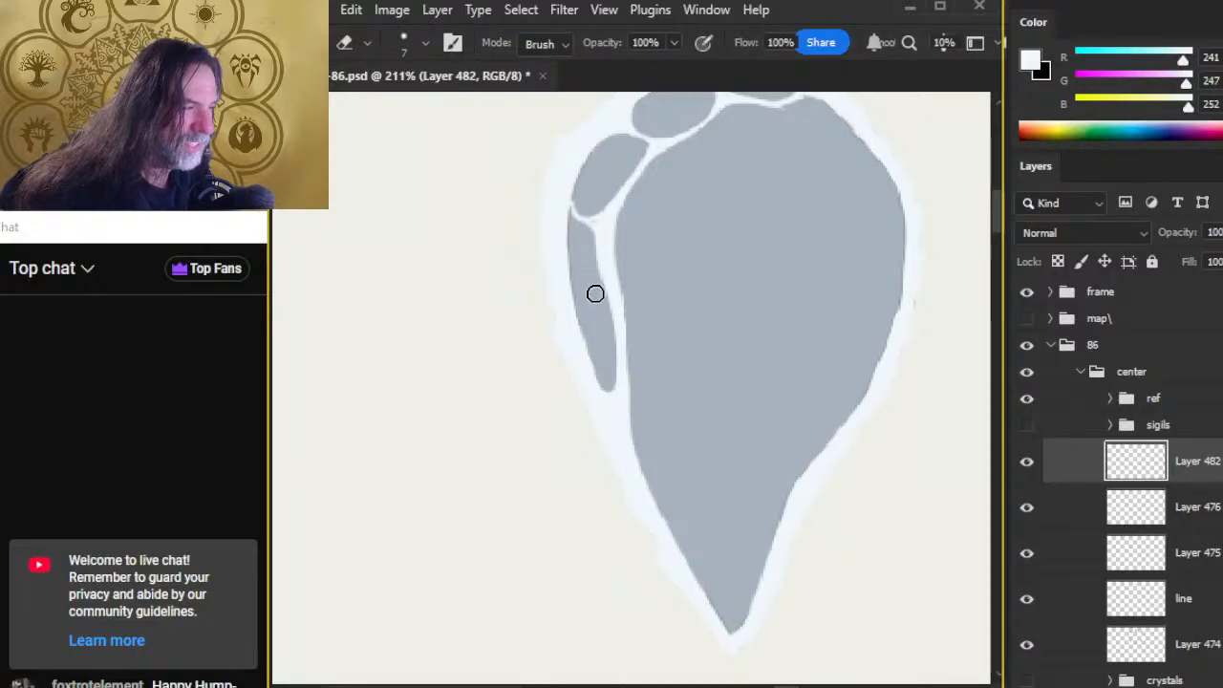
key(b)
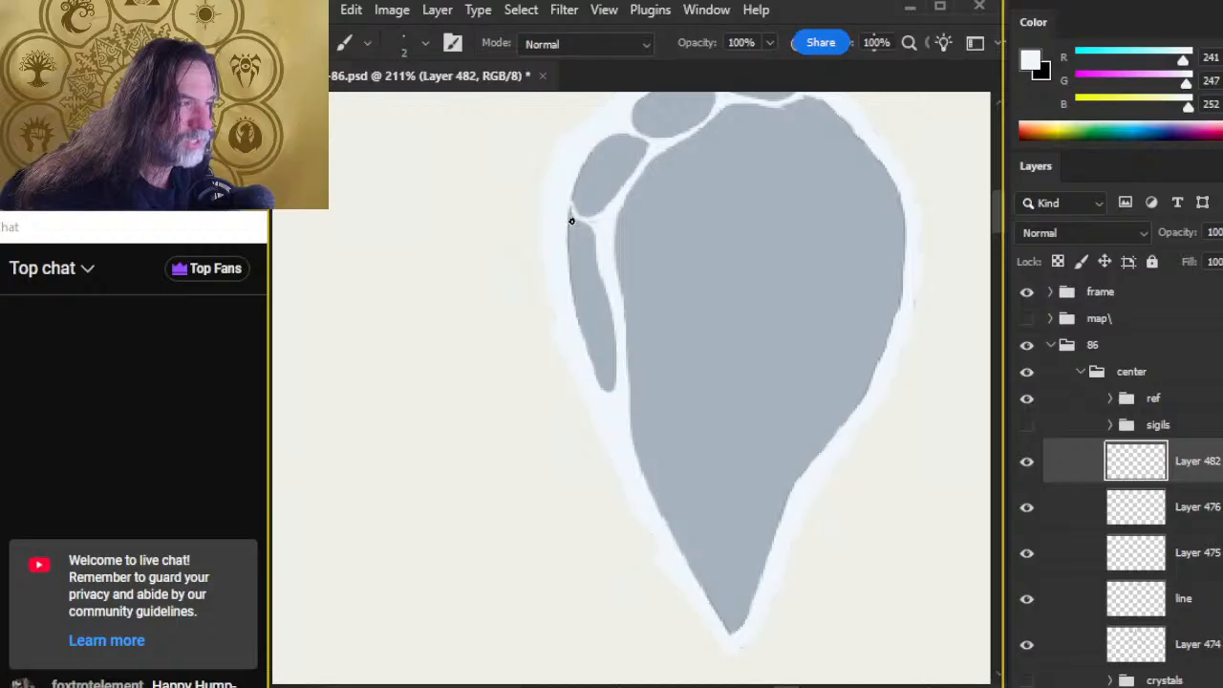
key(e)
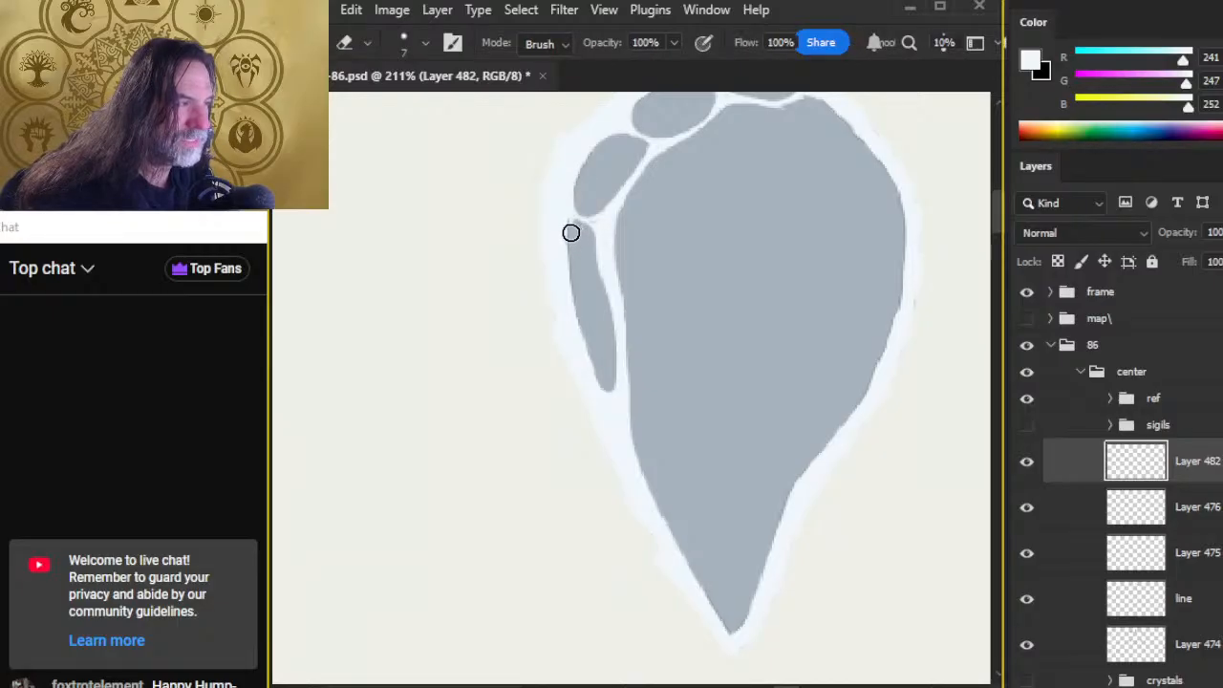
key(b)
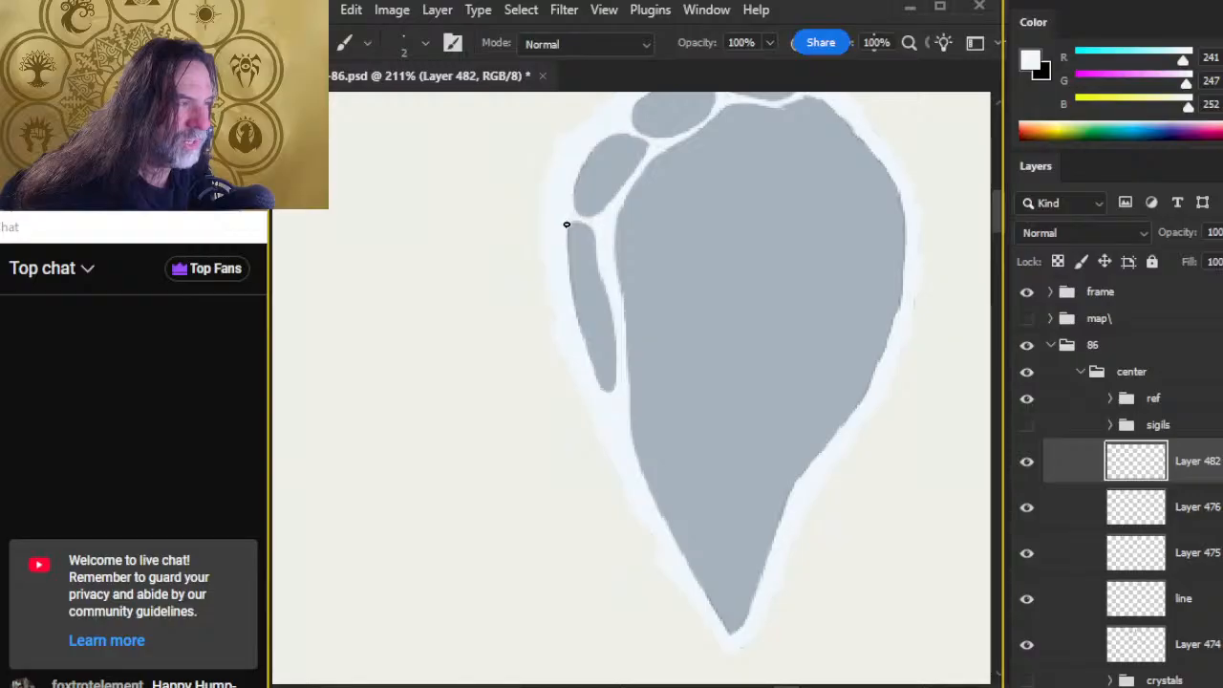
Step: Paint a short dividing line across the crystal's bottom tip to separate a small facet, and clean up its edges
key(e)
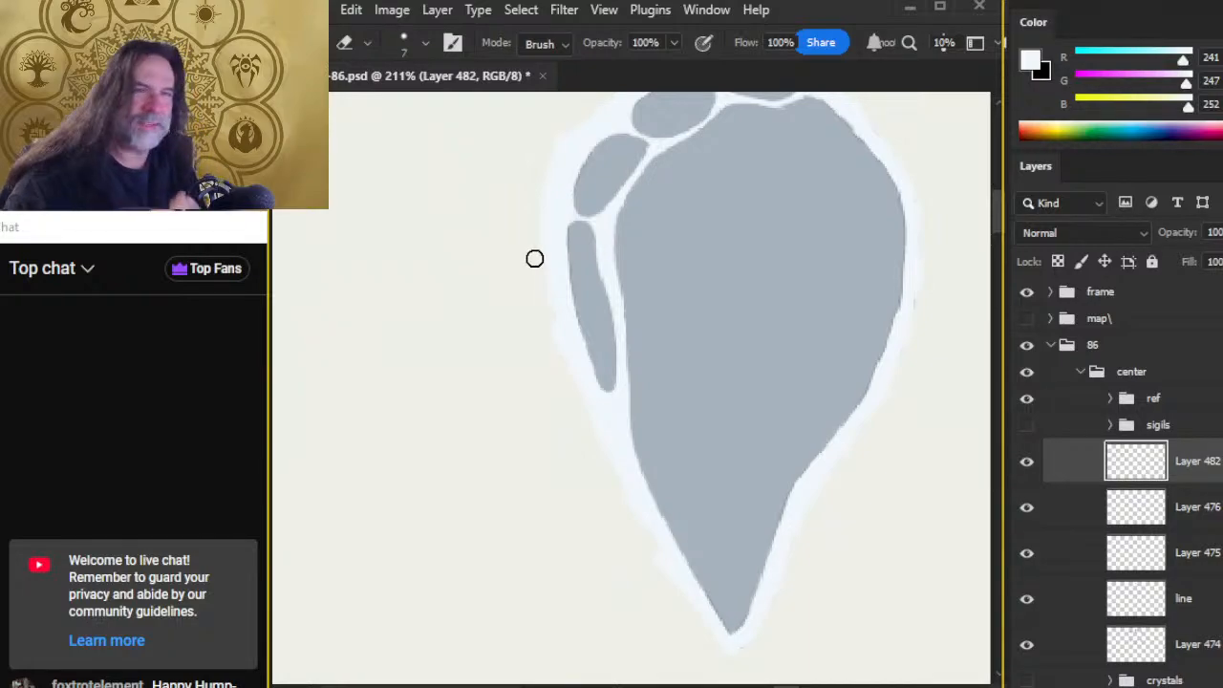
drag(657, 241, 627, 338)
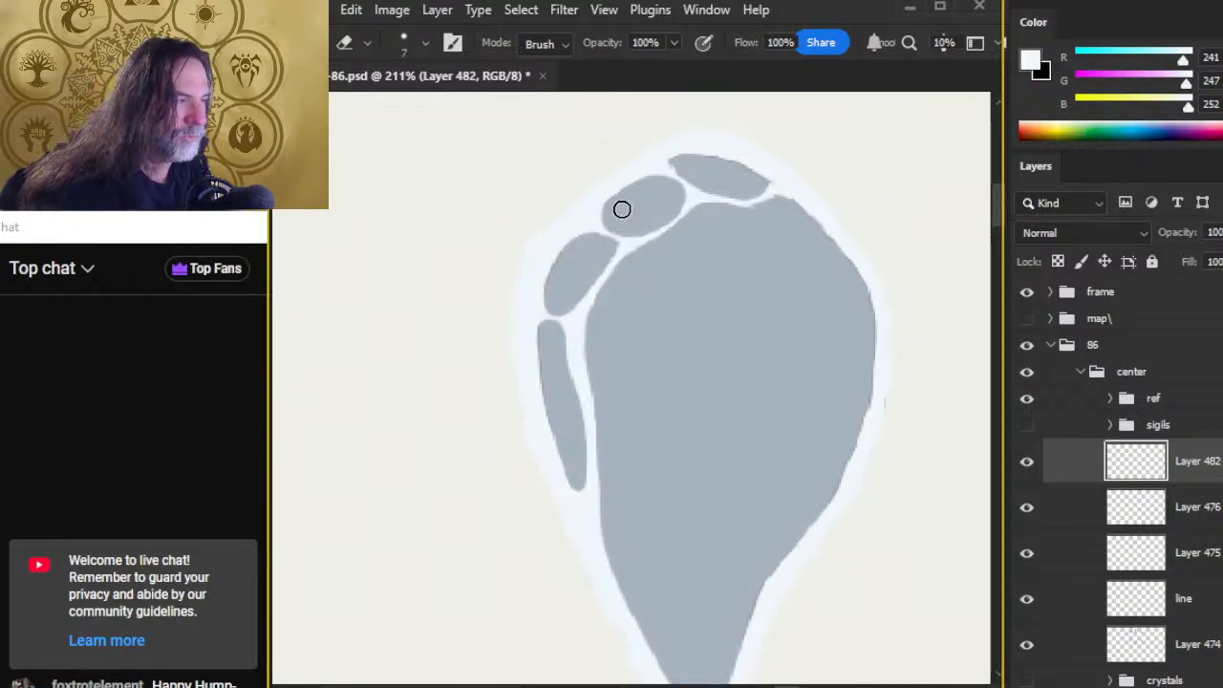
key(z)
drag(752, 396, 674, 397)
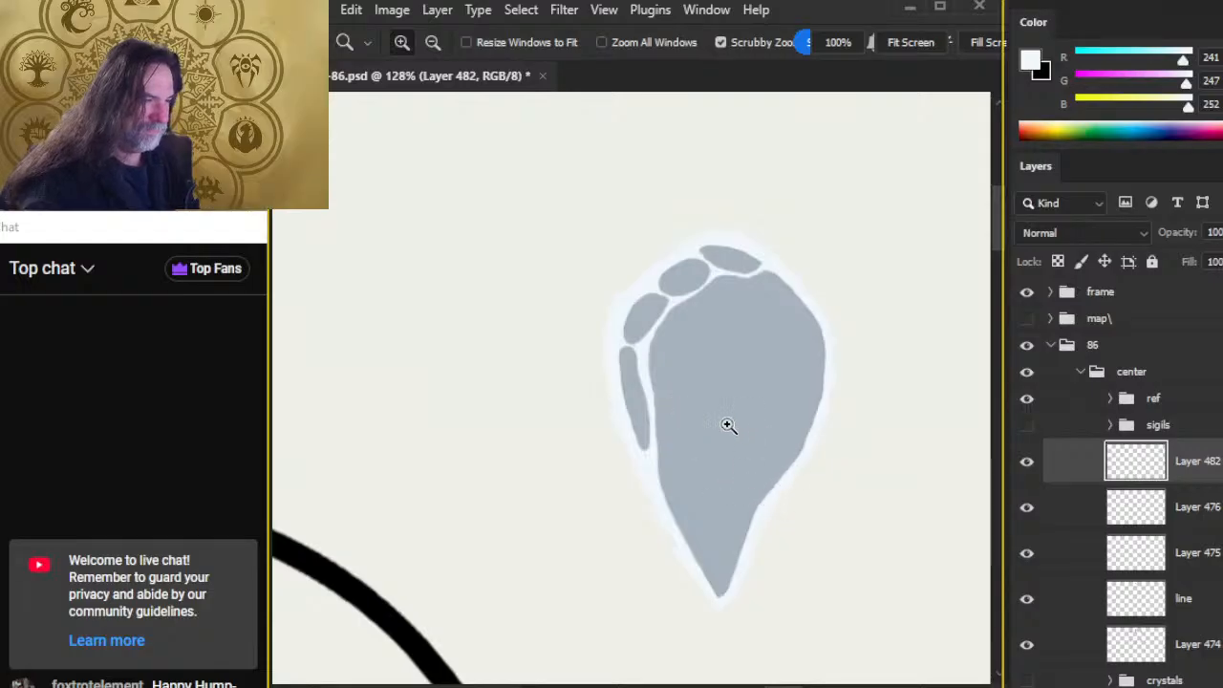
drag(739, 478, 655, 375)
key(b)
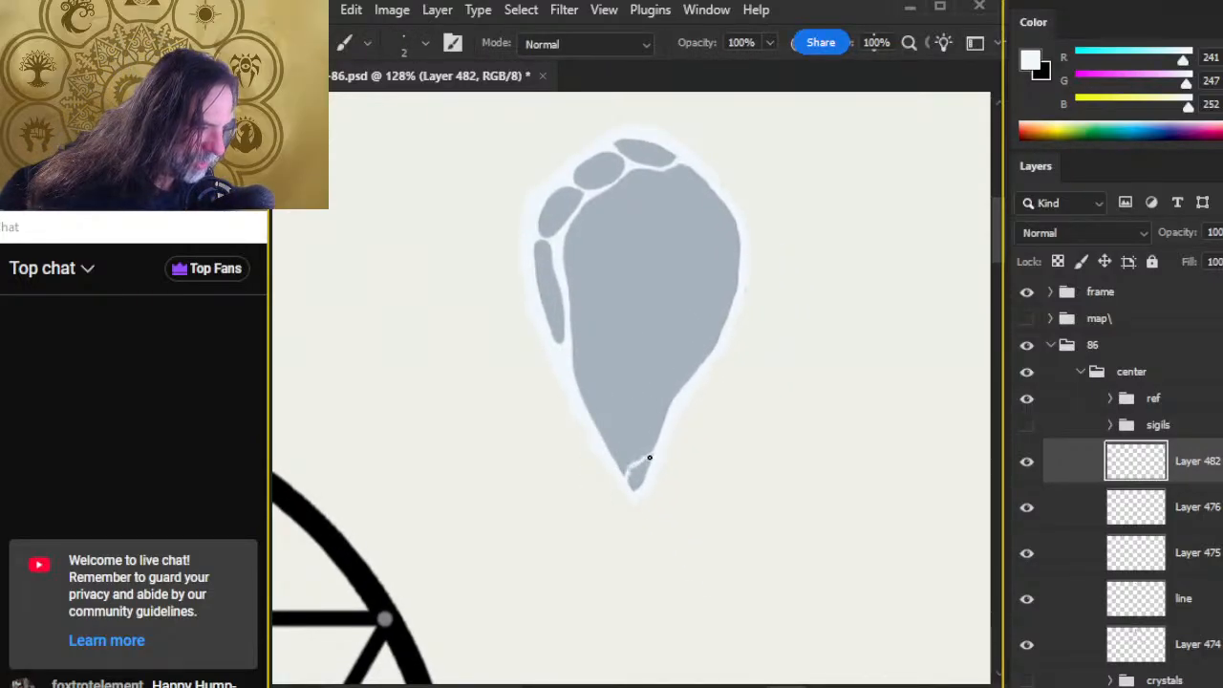
drag(649, 458, 640, 463)
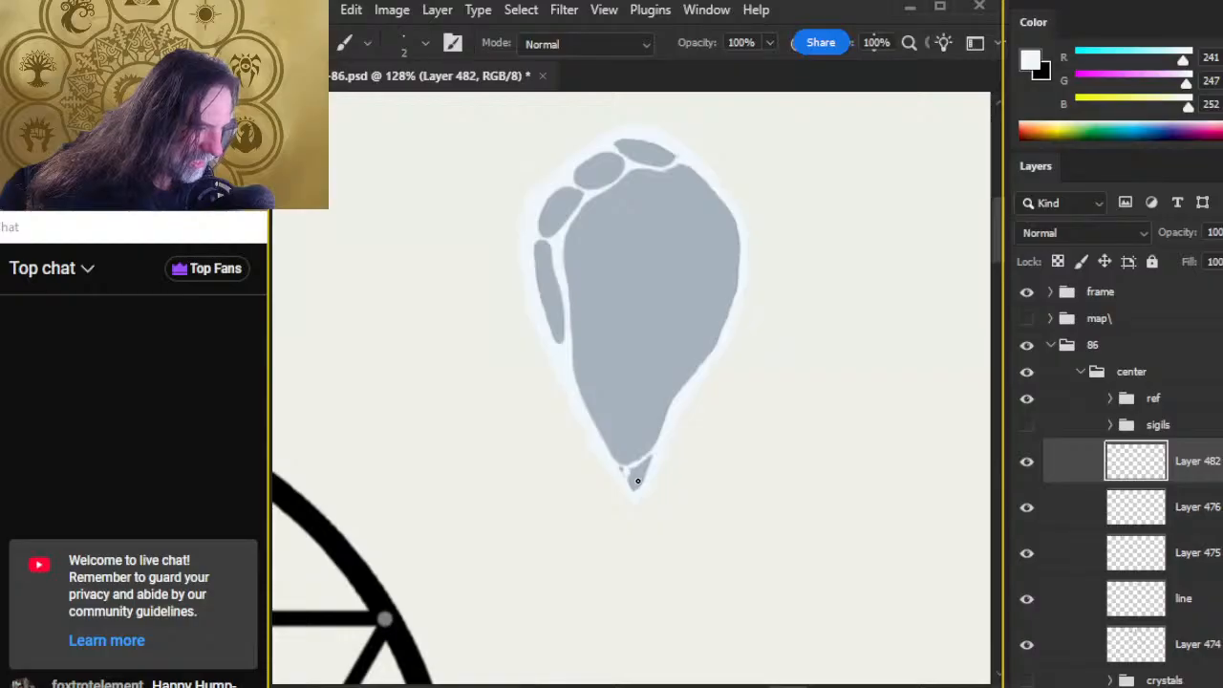
key(e)
key(b)
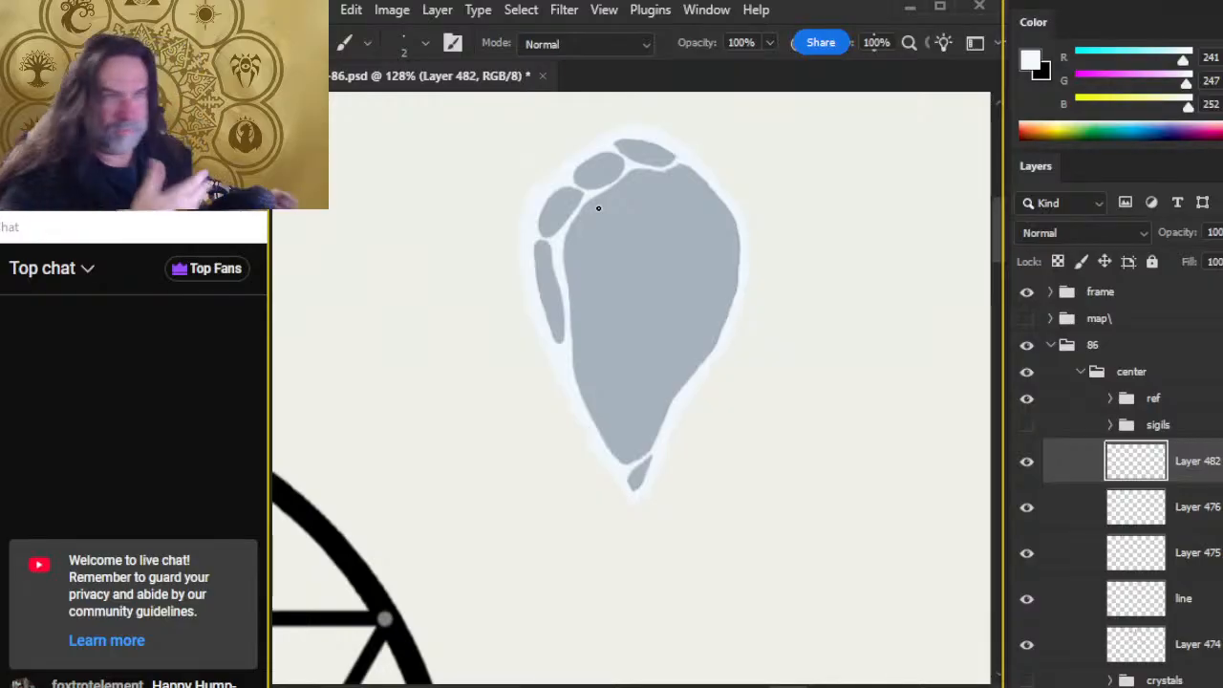
Step: Erase the dividing line between the two topmost facets and repaint it farther right, near the crystal's peak
key(e)
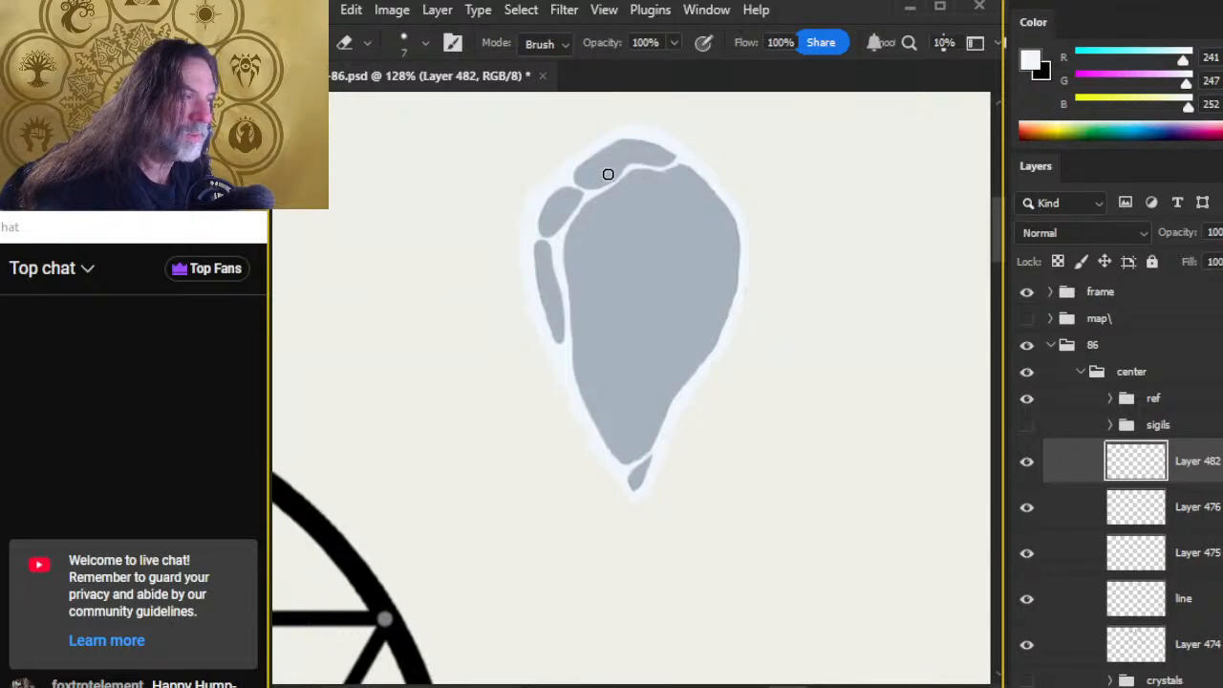
key(b)
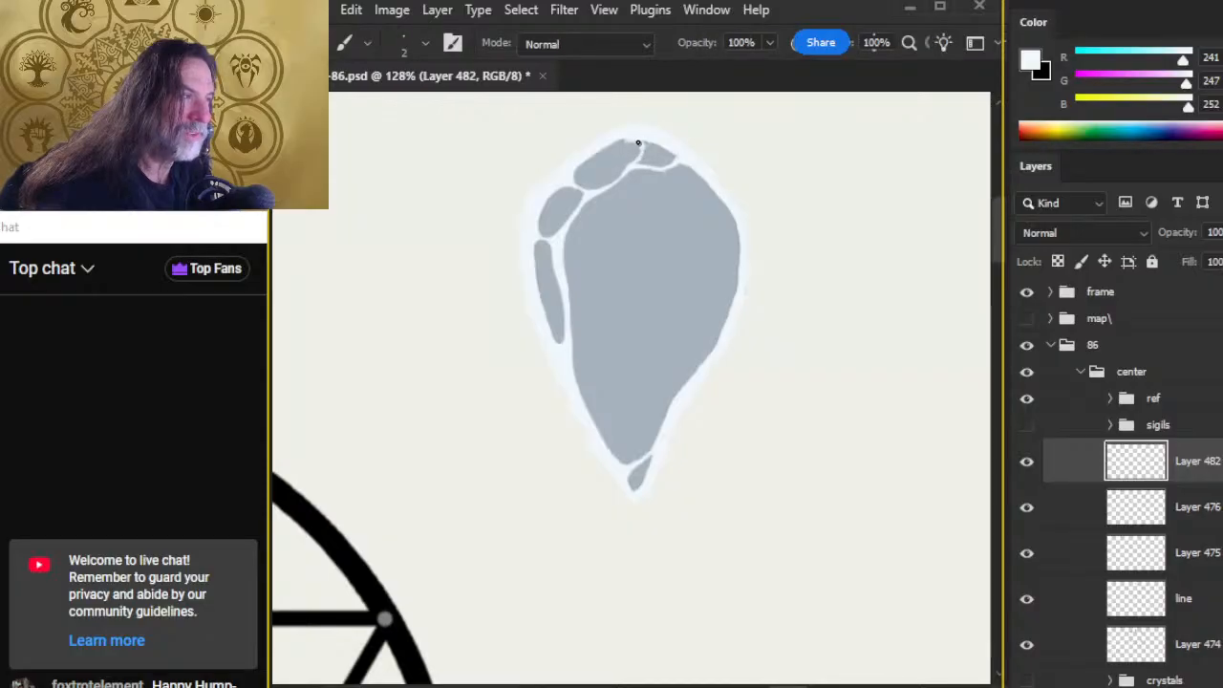
key(e)
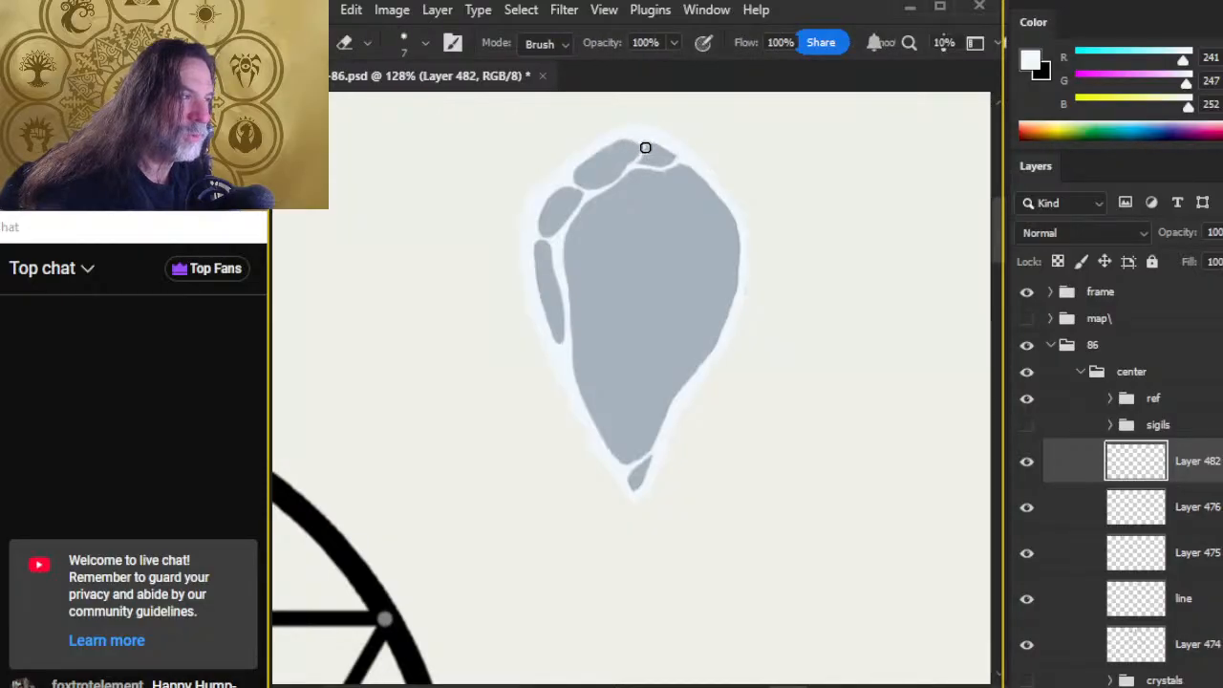
key(b)
drag(640, 156, 641, 143)
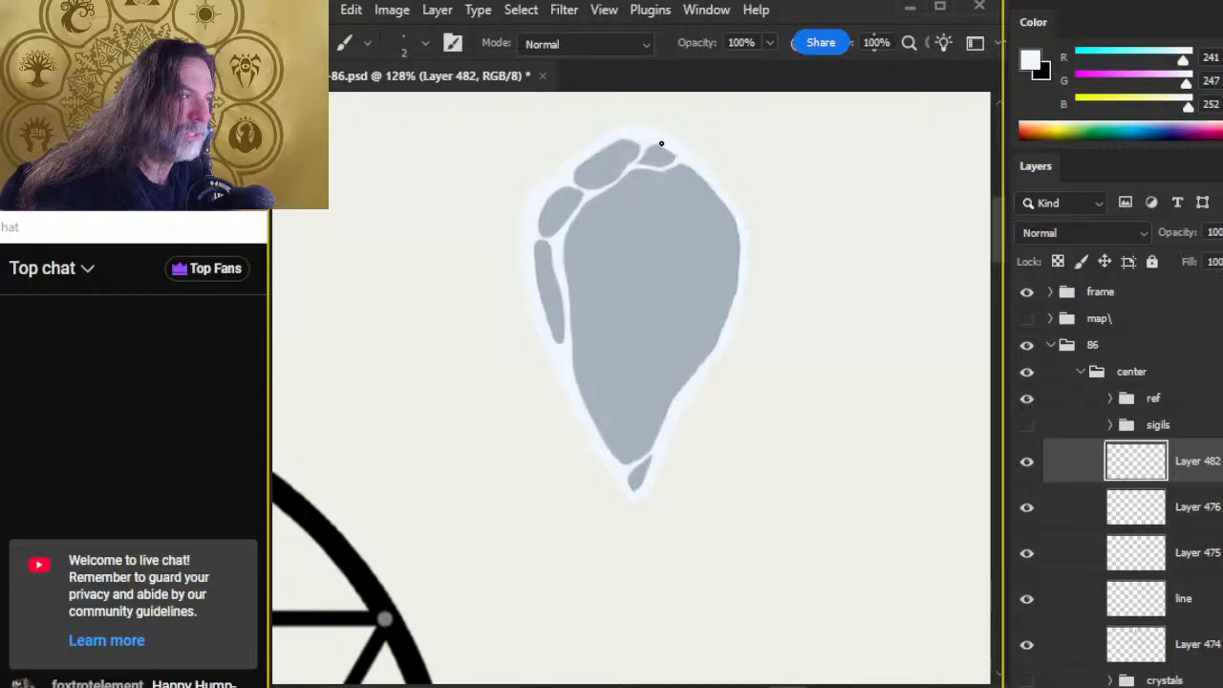
Step: Round off the facet corners on both sides of the repainted dividing line at the crystal's peak
key(e)
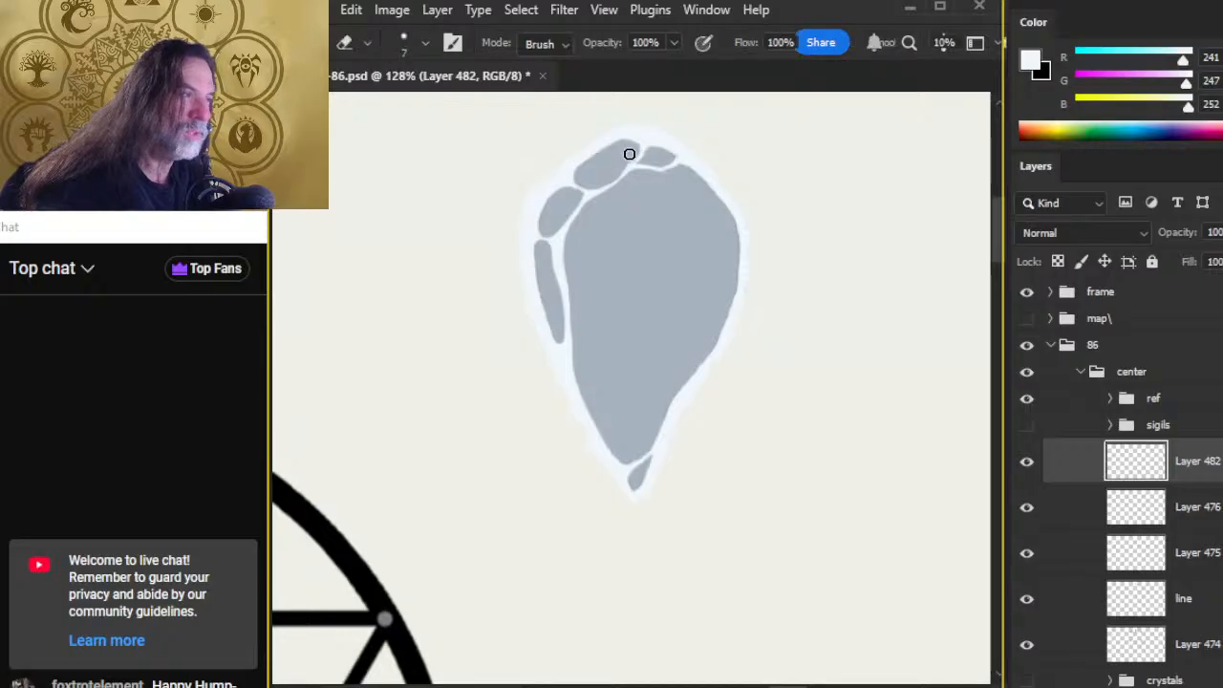
key(b)
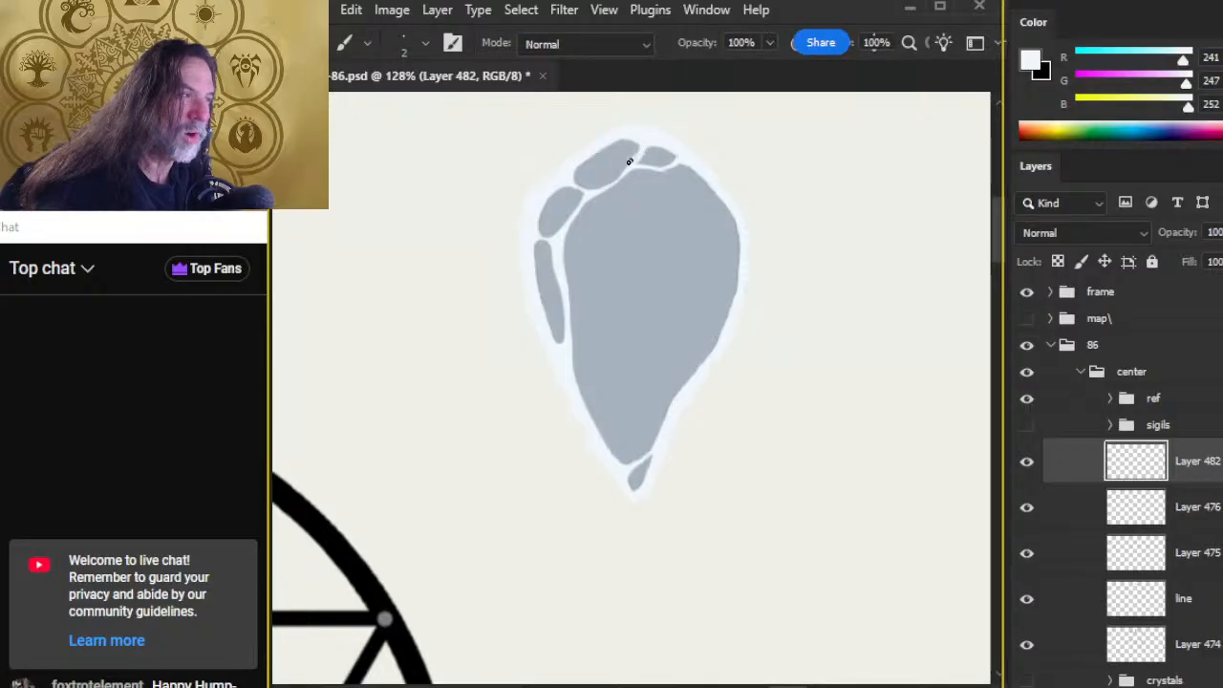
key(e)
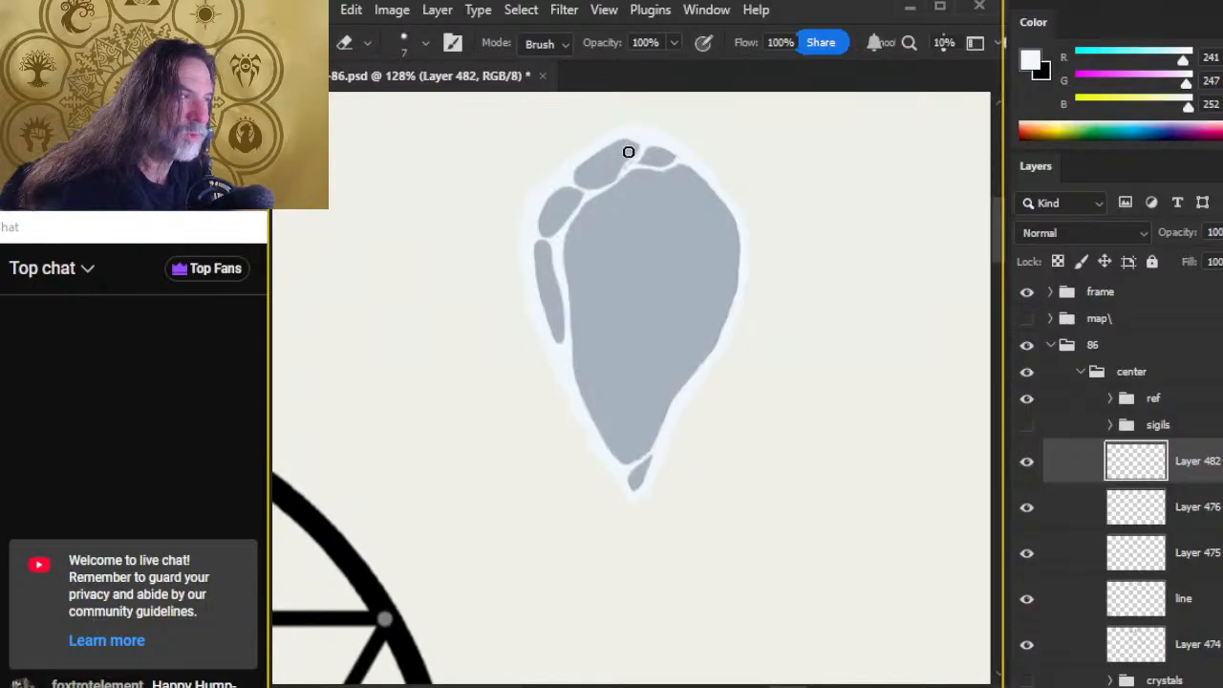
key(b)
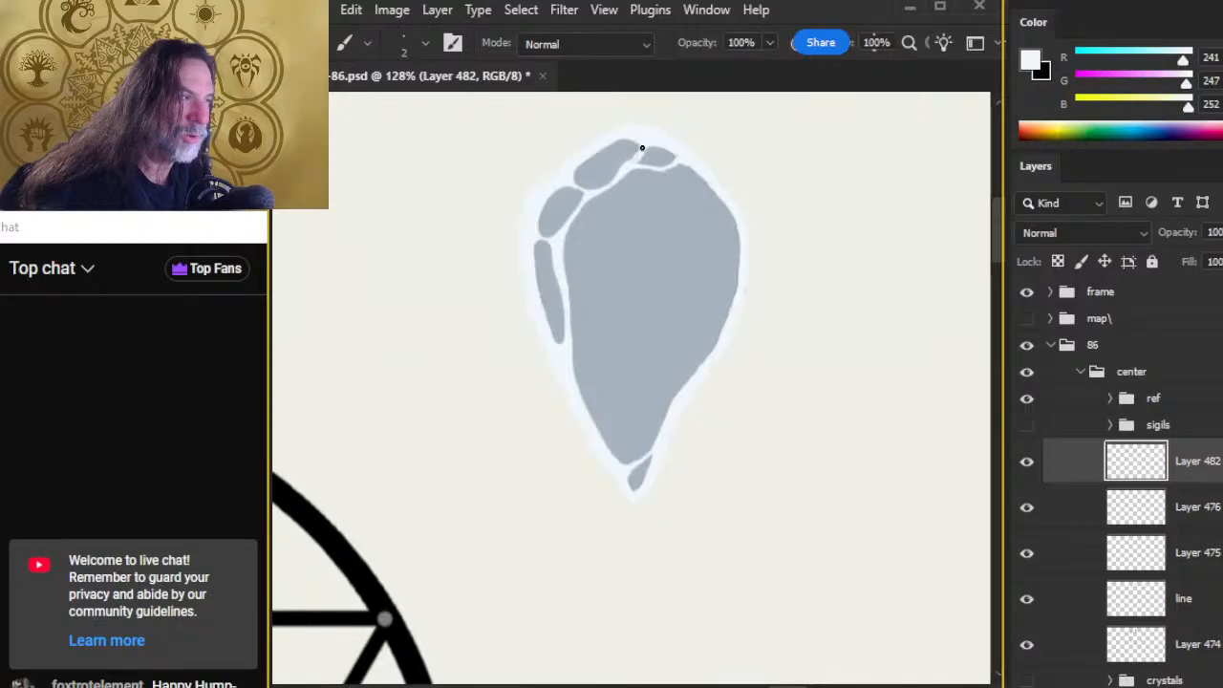
key(e)
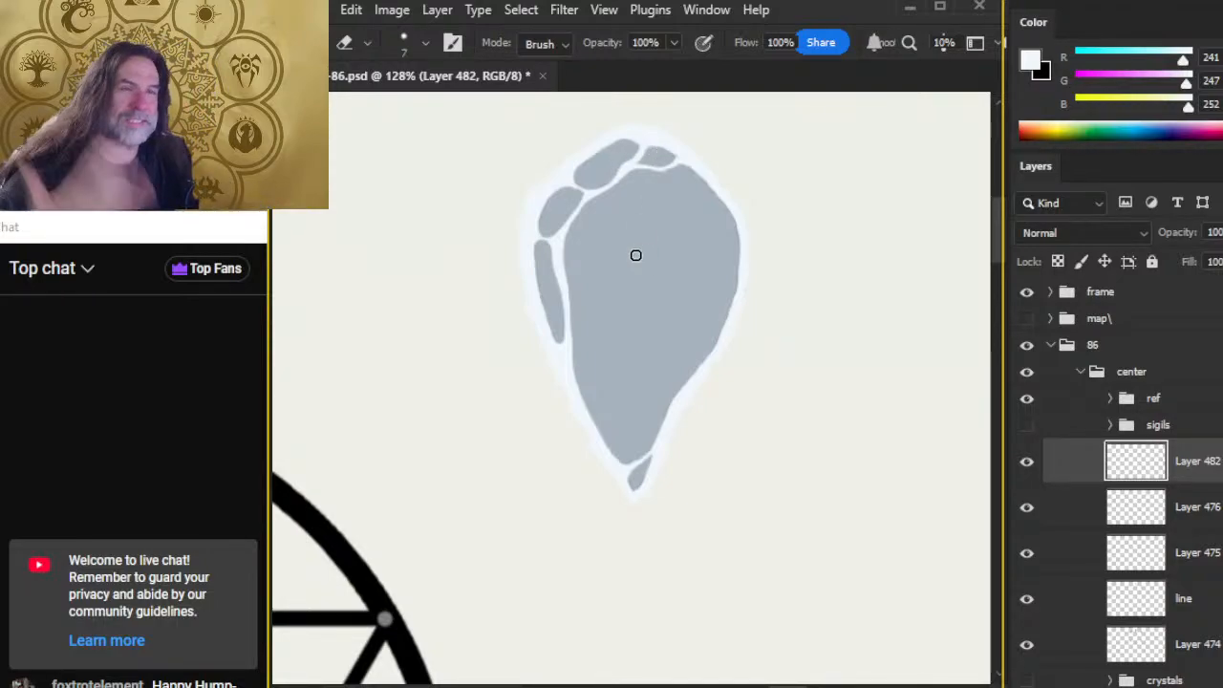
Step: Paint a thin curved line from below the small top facet down along the right side of the central facet
key(b)
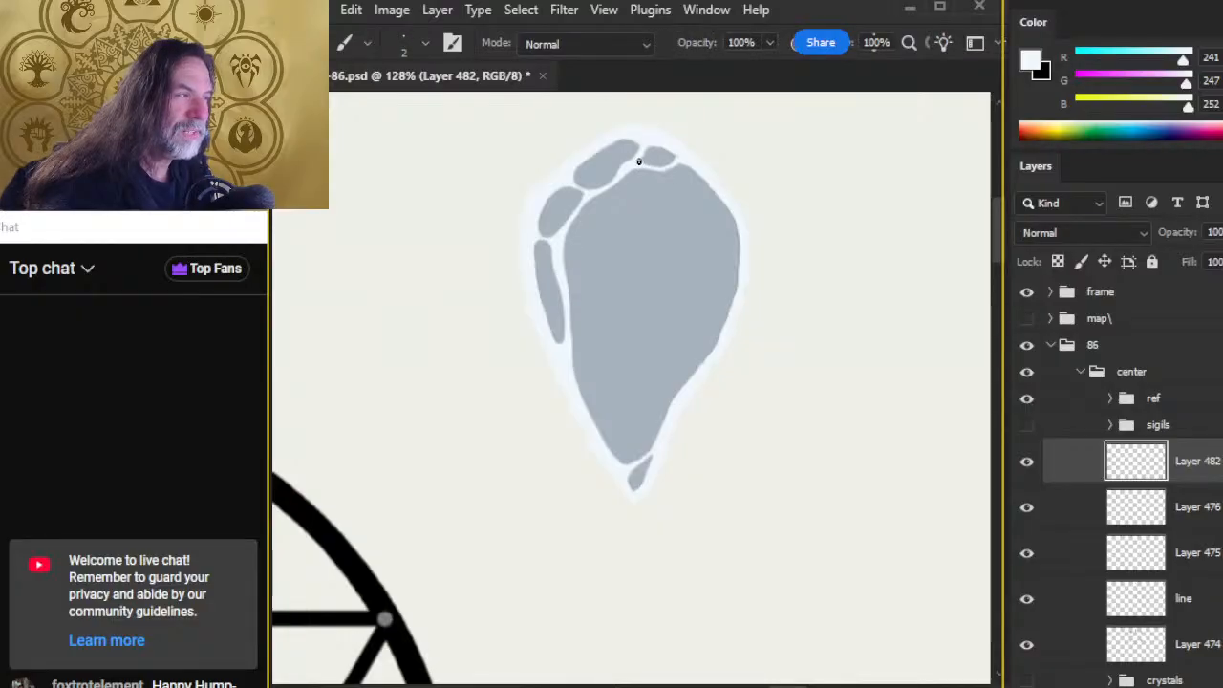
drag(665, 170, 694, 212)
key(e)
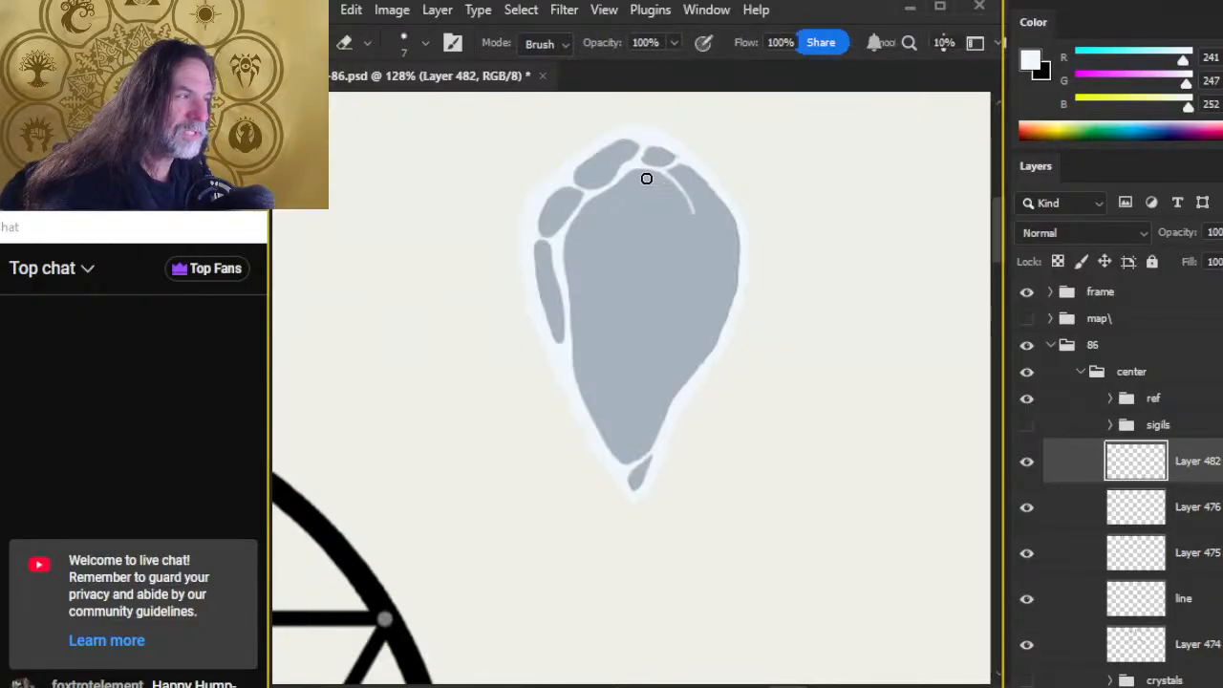
key(b)
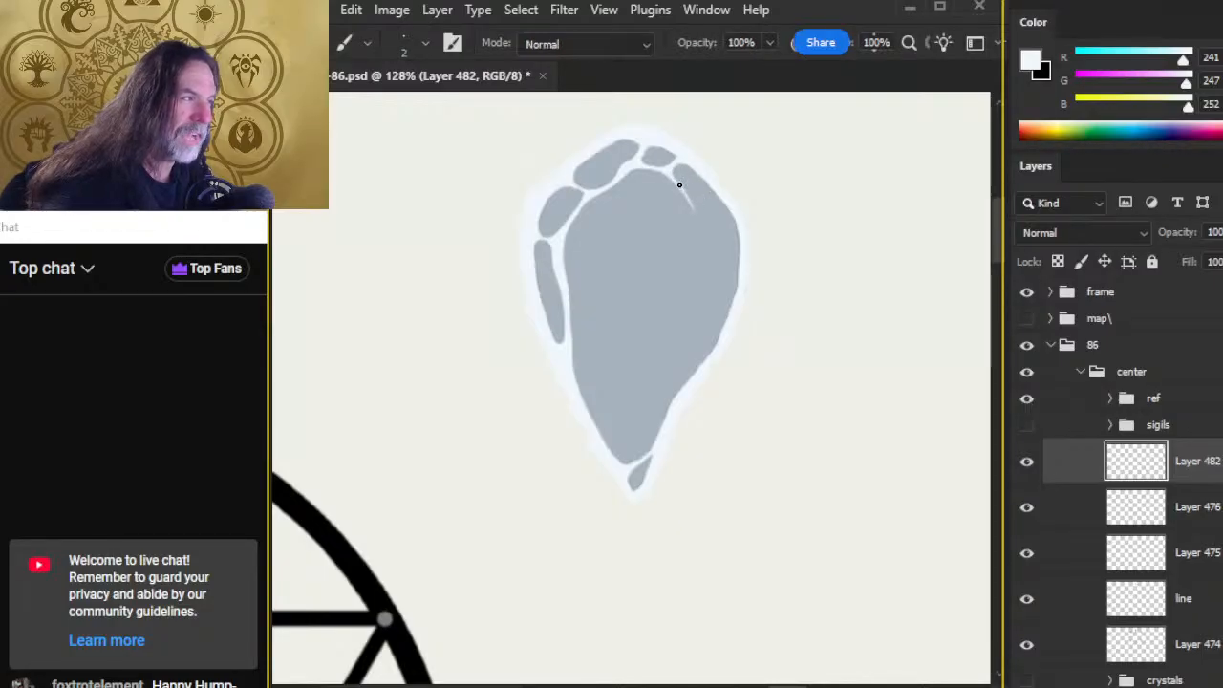
drag(679, 184, 707, 278)
key(e)
key(b)
drag(699, 227, 710, 311)
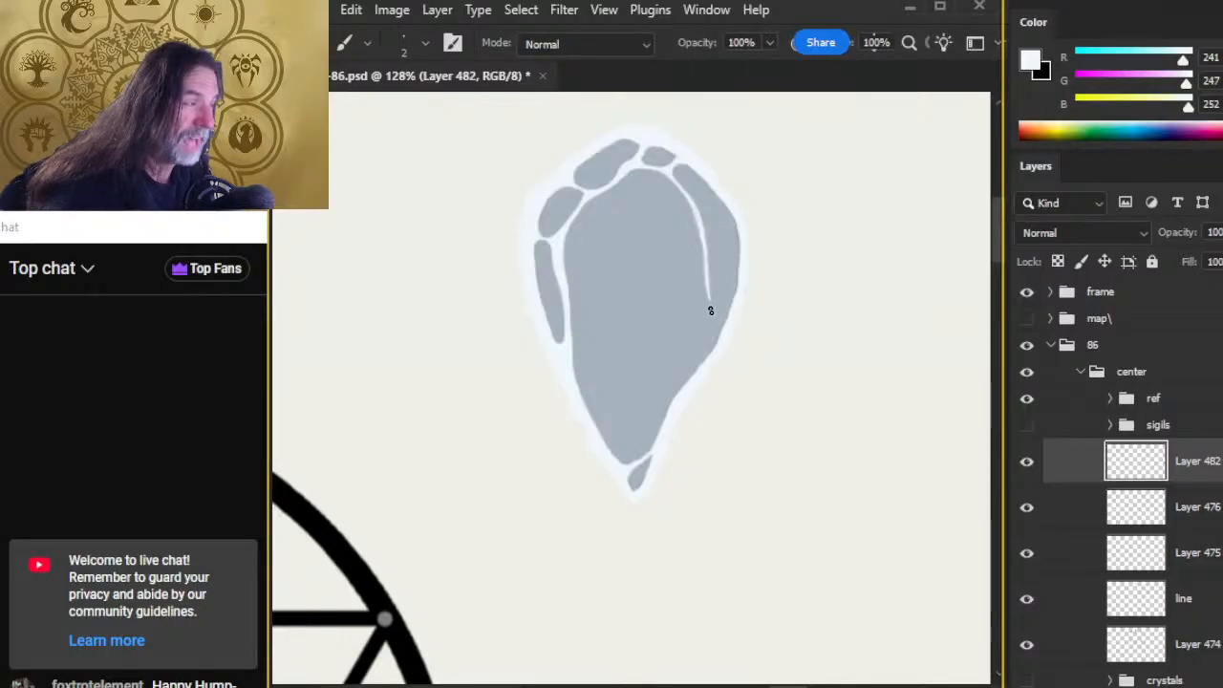
Step: Extend the right-hand curved line down to the lower-right border, closing off a long right facet
key(e)
drag(690, 239, 698, 356)
key(b)
drag(710, 307, 688, 375)
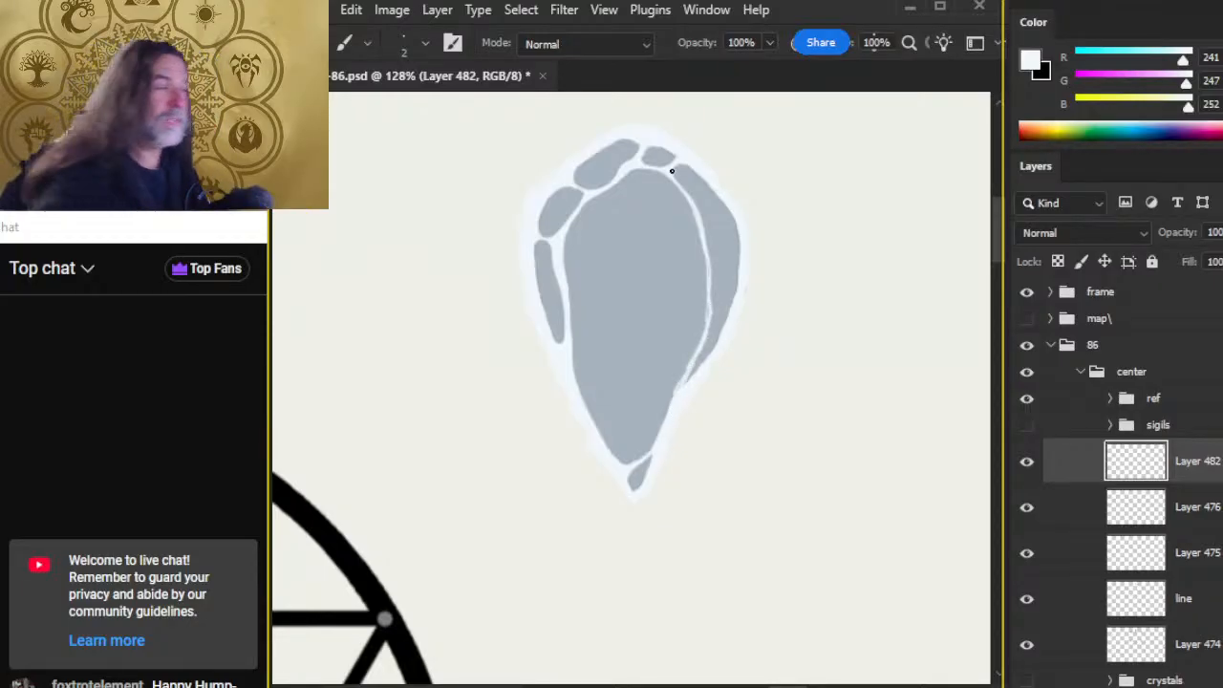
Step: Paint a short dividing line across the upper part of the long right facet and clean up its inner end
key(e)
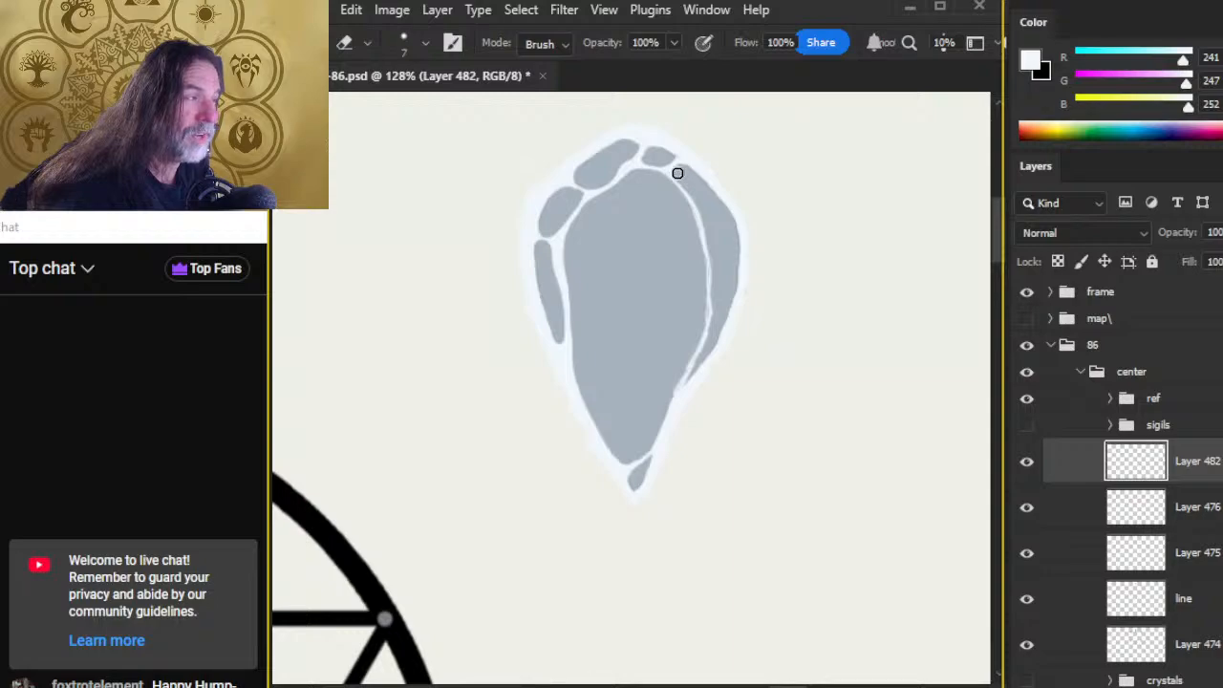
key(b)
drag(692, 201, 722, 210)
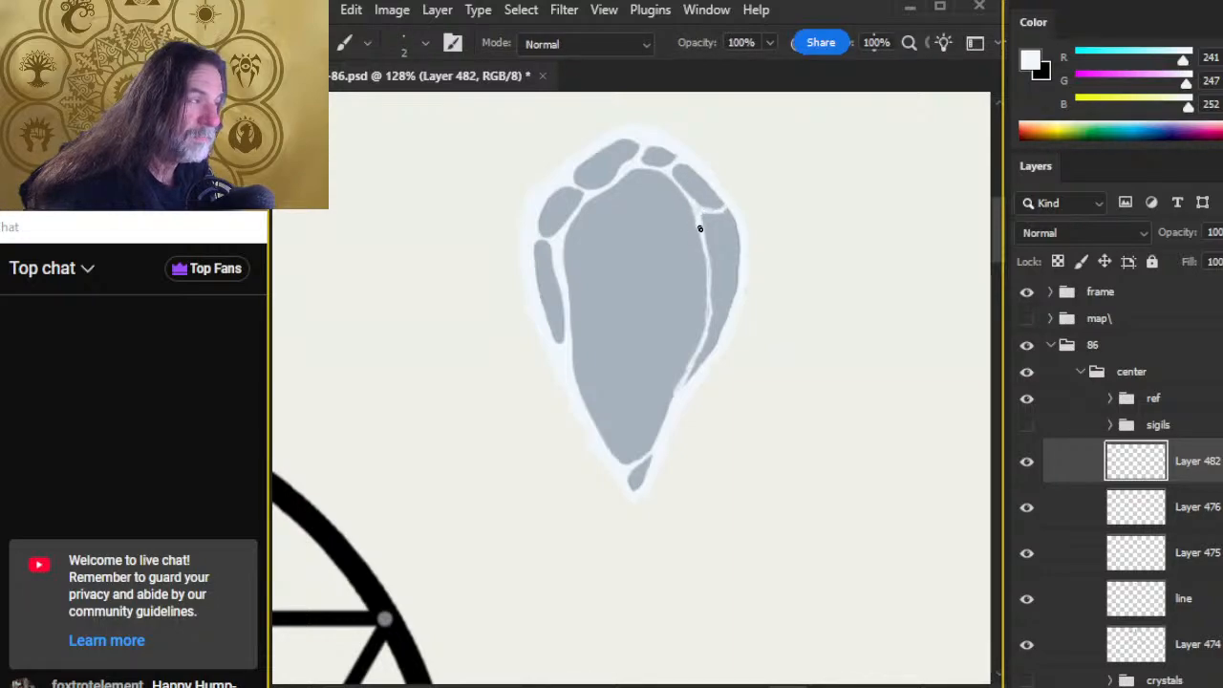
key(e)
key(b)
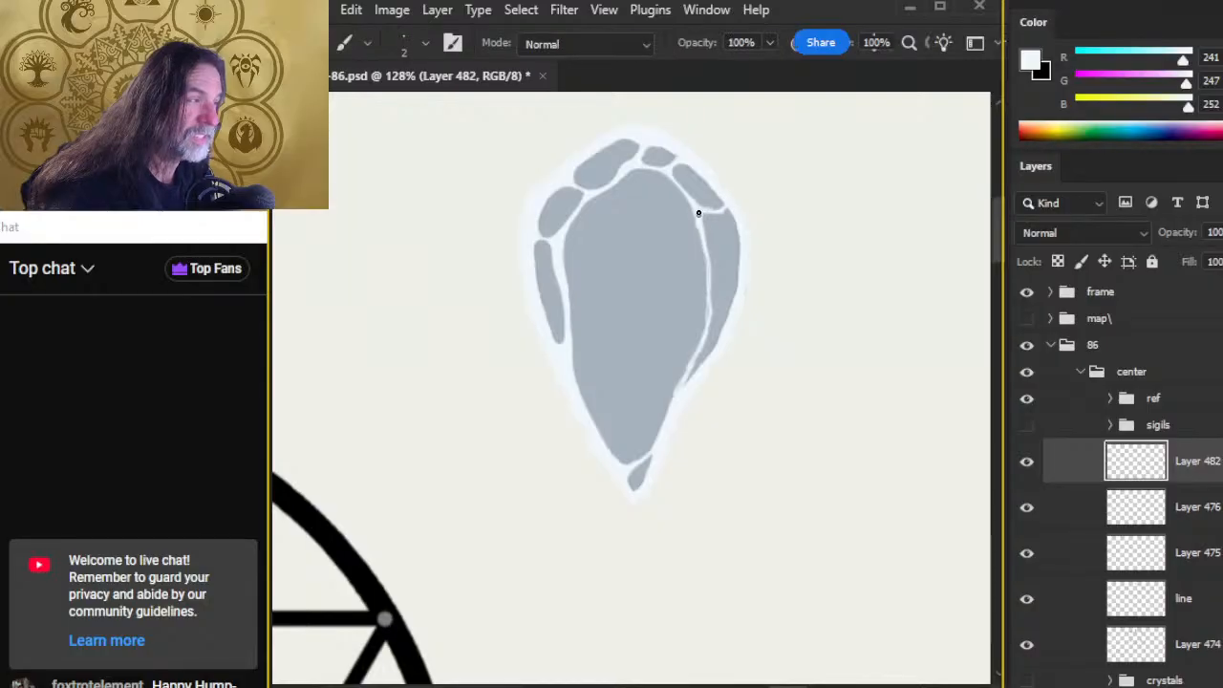
Step: Round off the facet corners on both sides of the dividing line at the upper right
key(e)
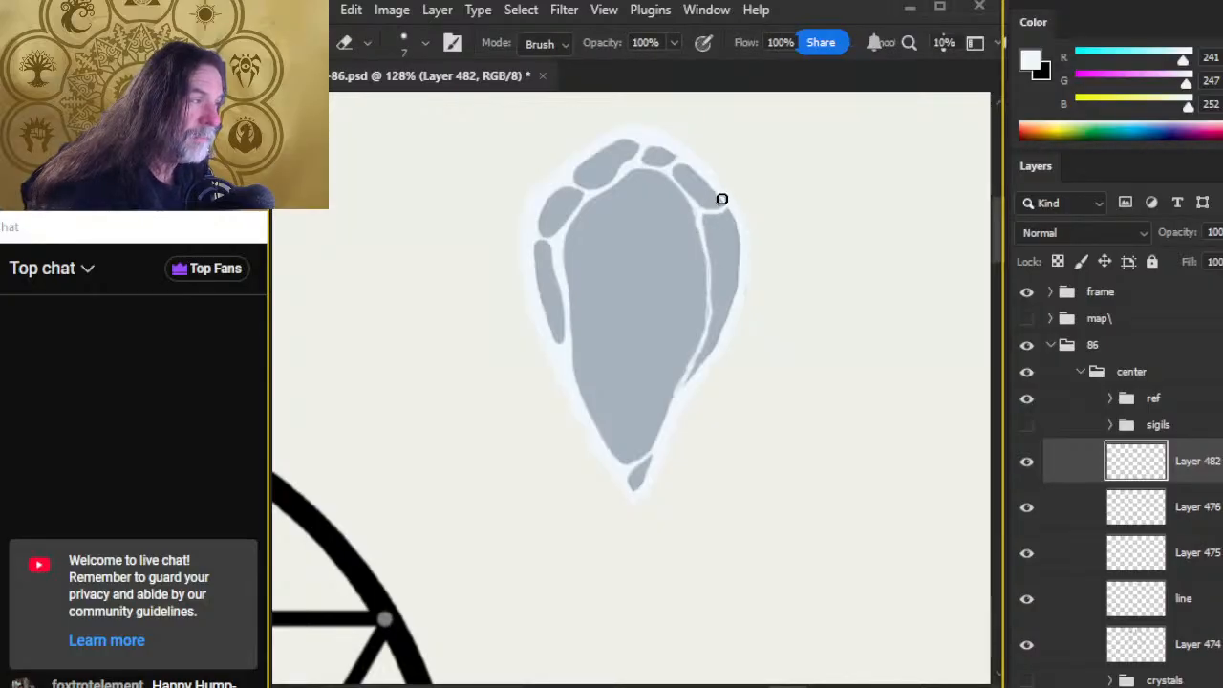
key(b)
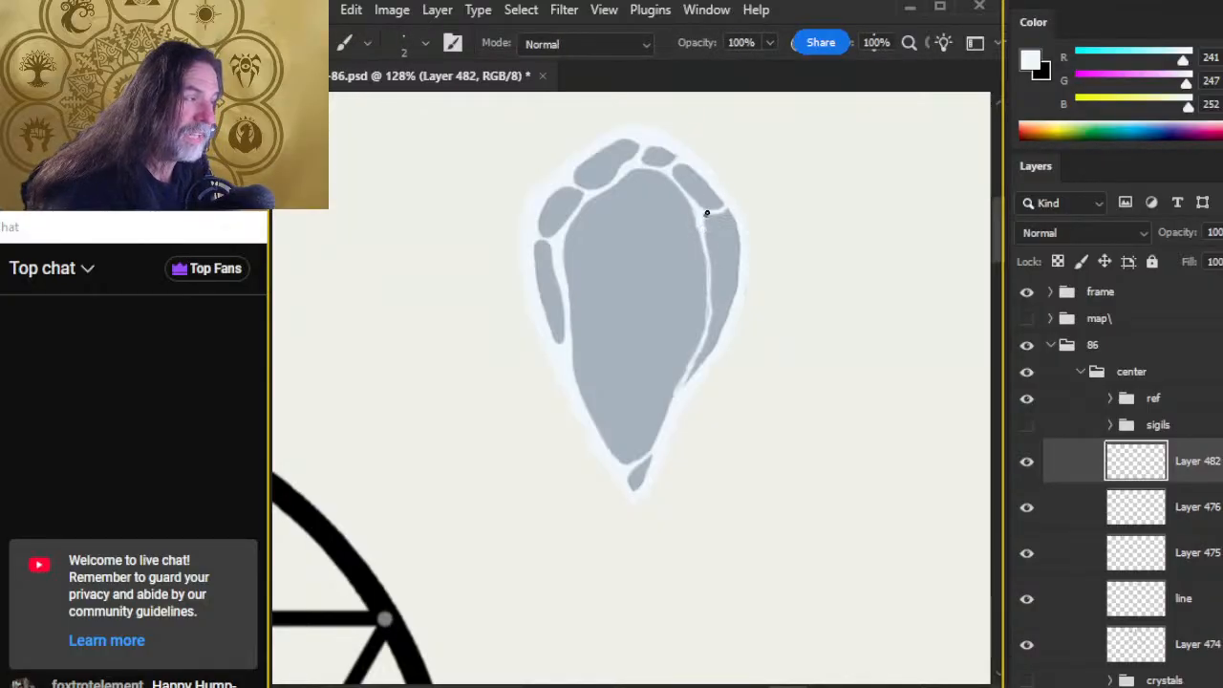
key(e)
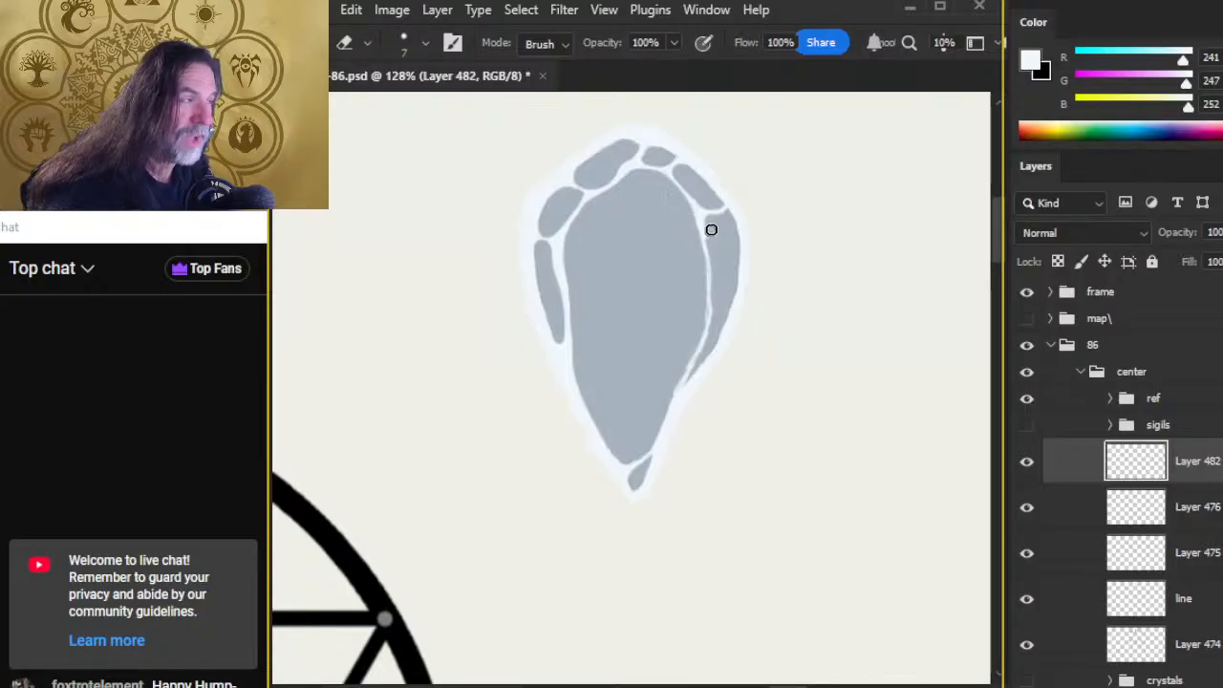
key(b)
key(e)
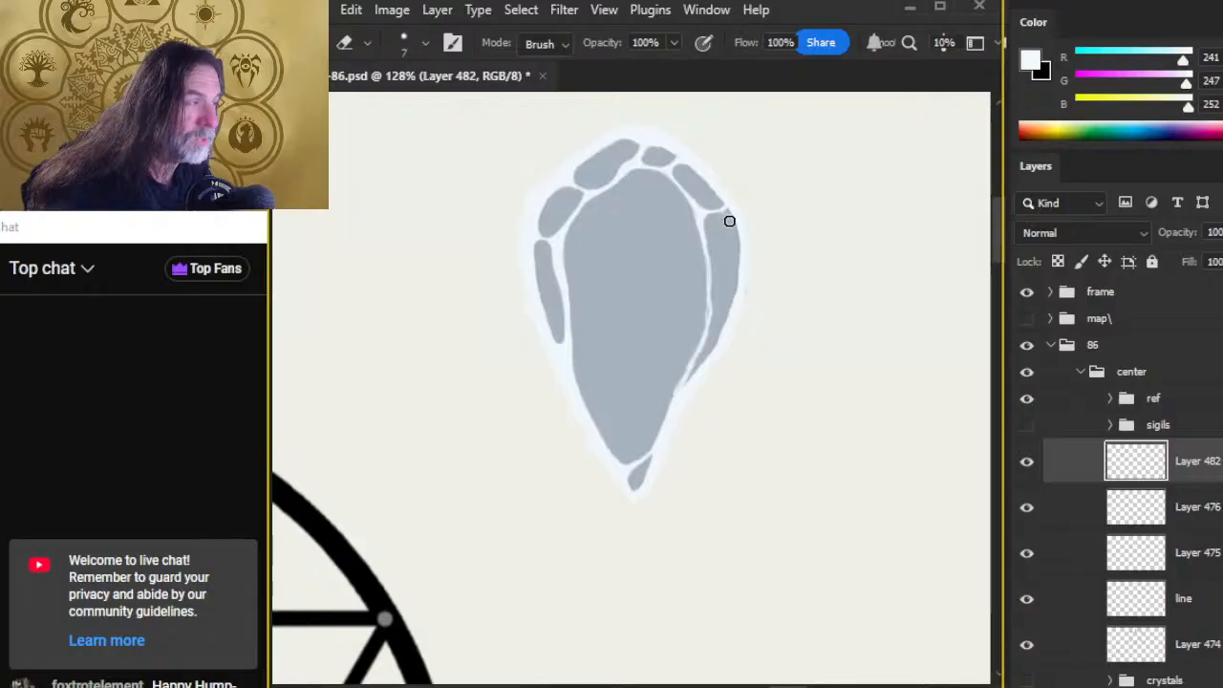
key(b)
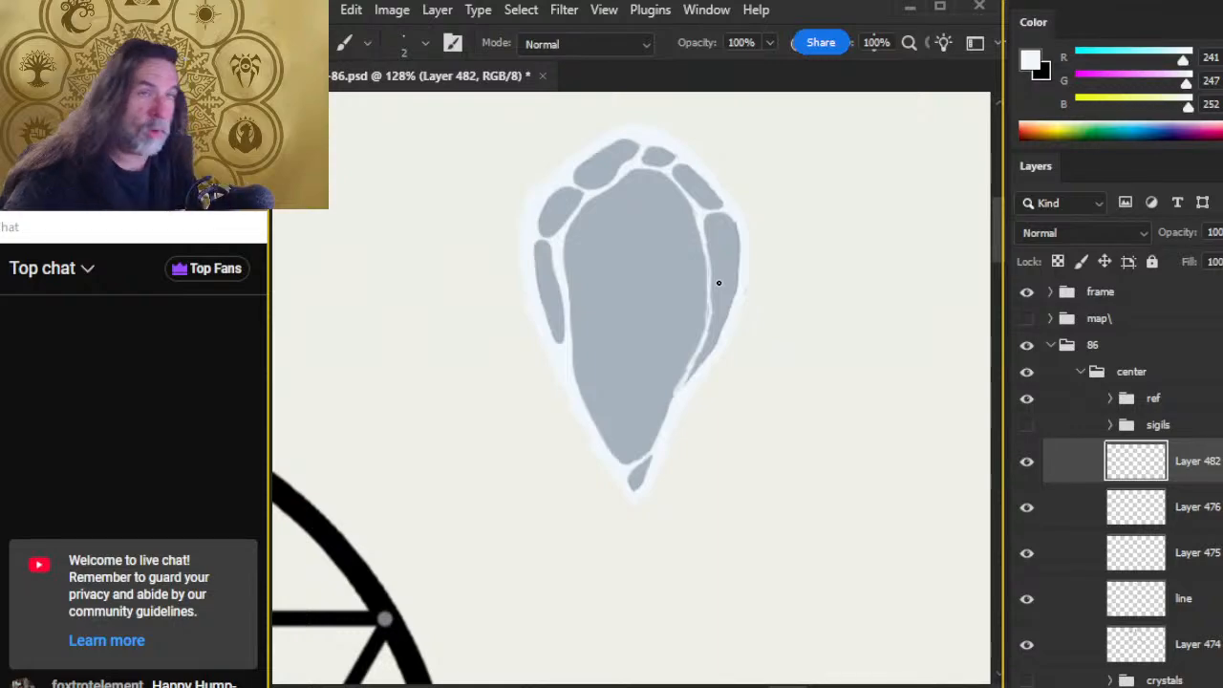
Step: Shorten the pointed lower end of the long right facet and reshape the central facet's lower-right edge and bottom end
key(e)
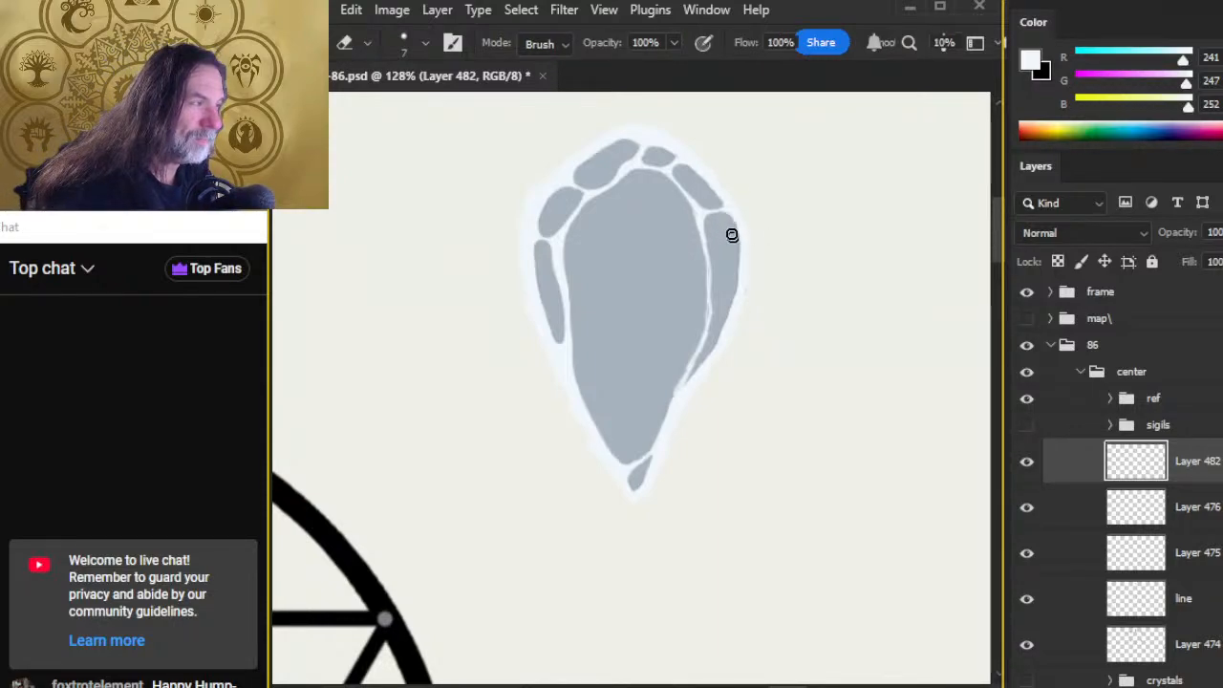
key(b)
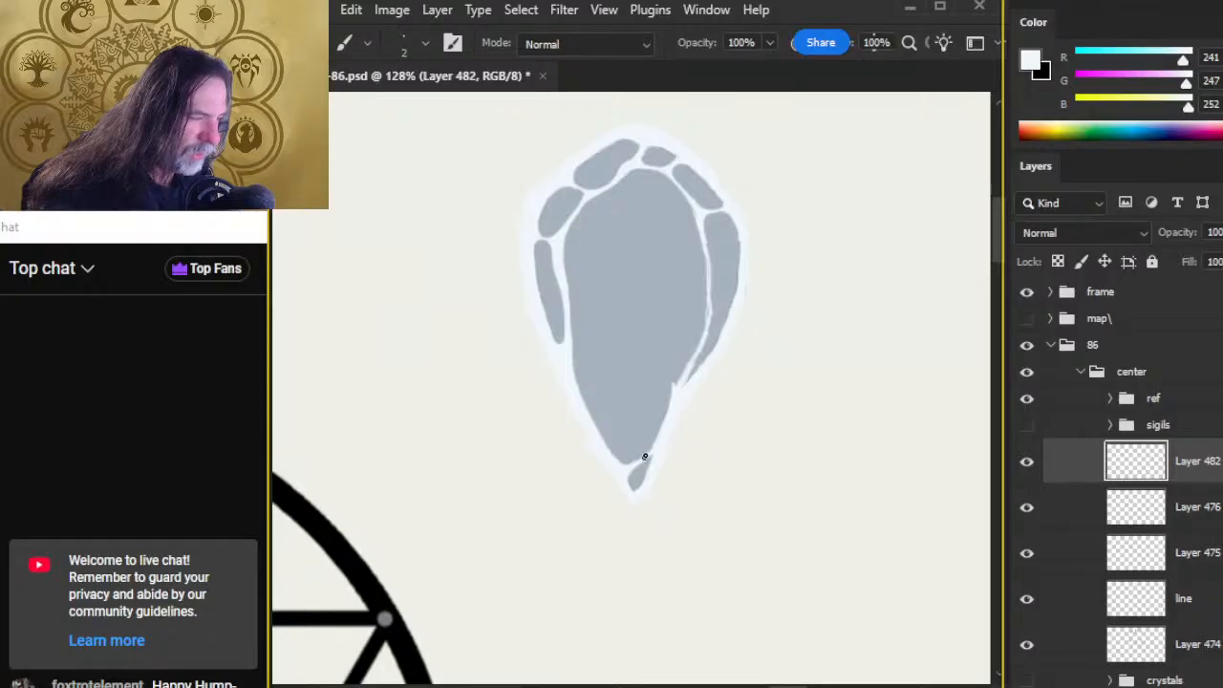
key(e)
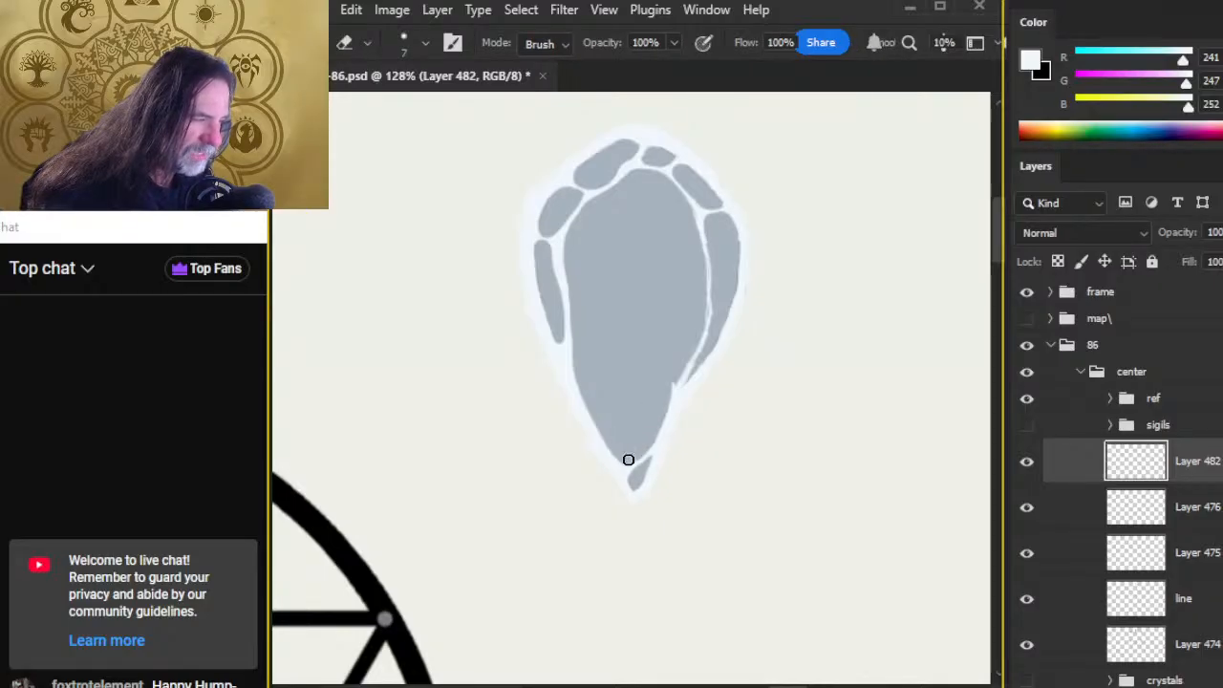
key(b)
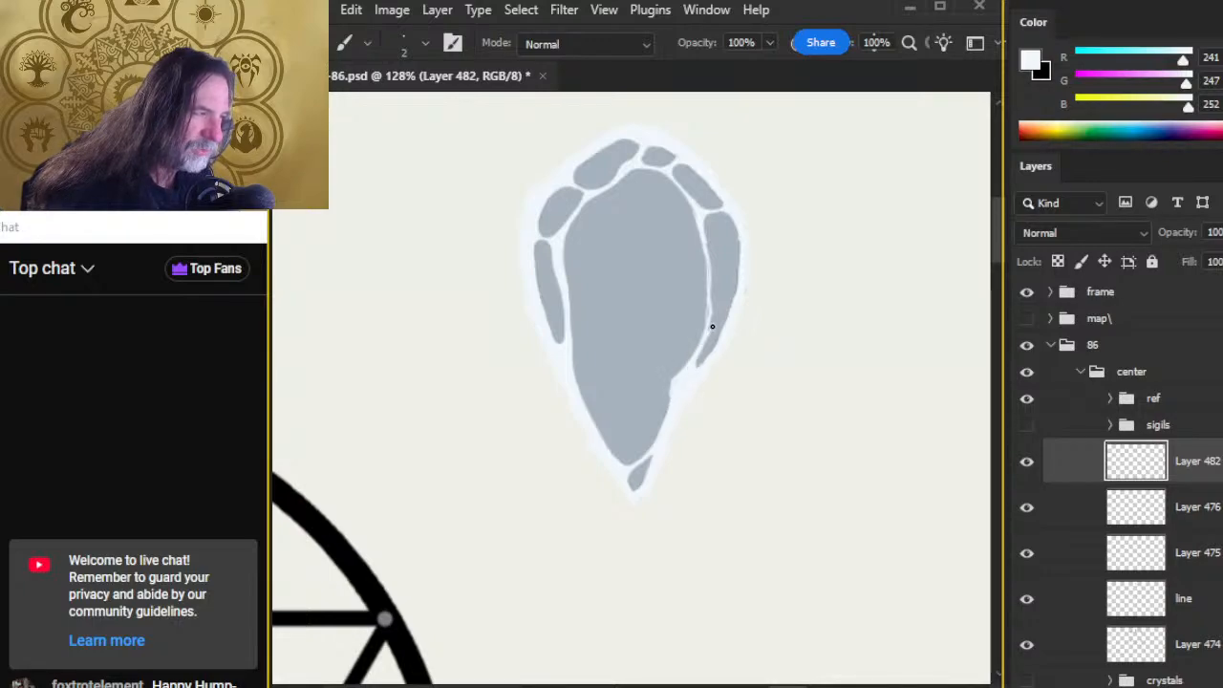
Step: Smooth the inner edge of the long right facet and touch up its upper outer corner
key(e)
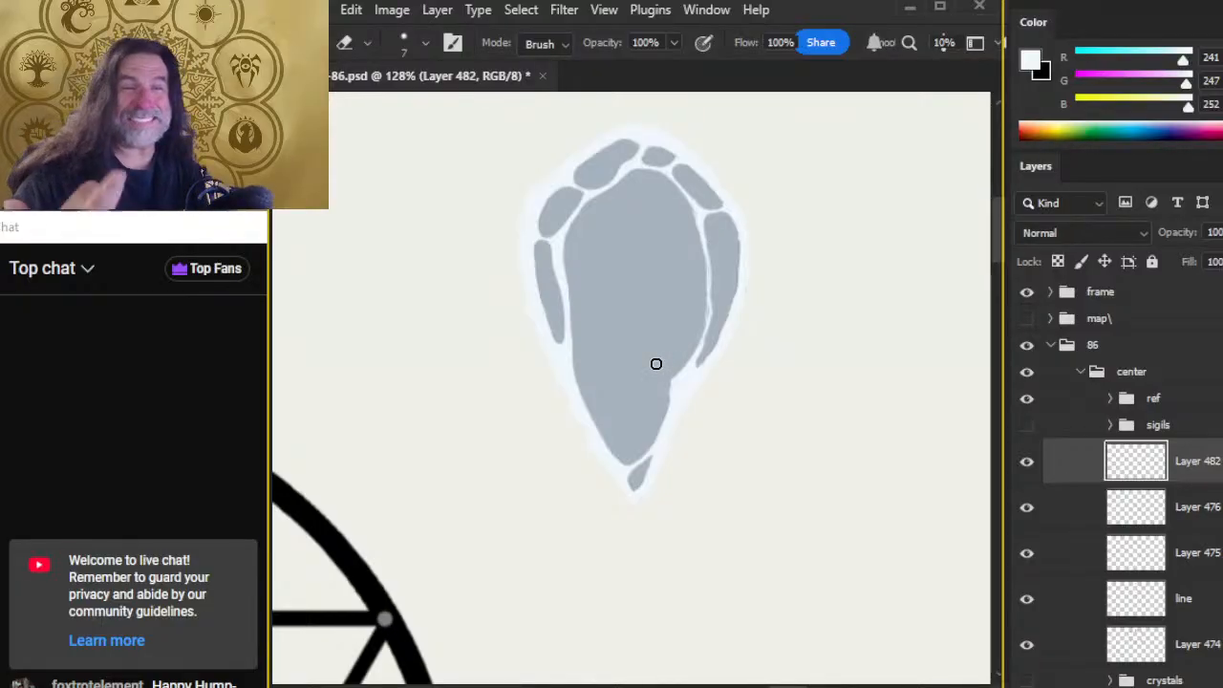
key(b)
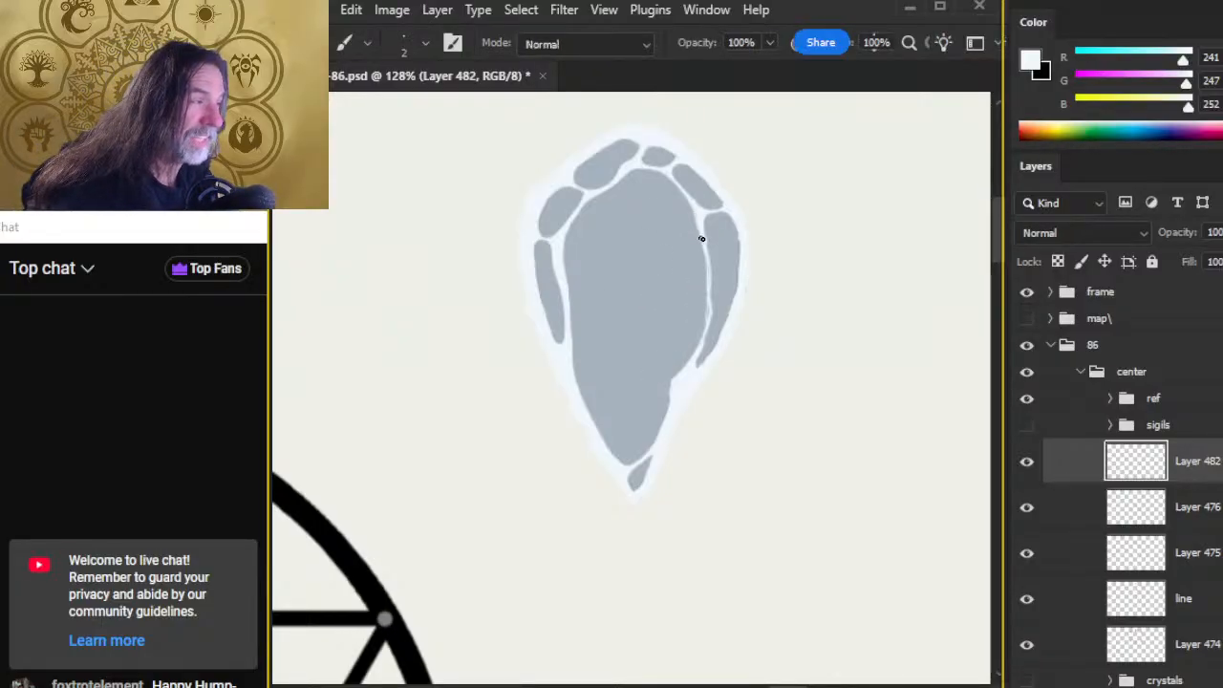
key(e)
drag(722, 232, 732, 249)
key(b)
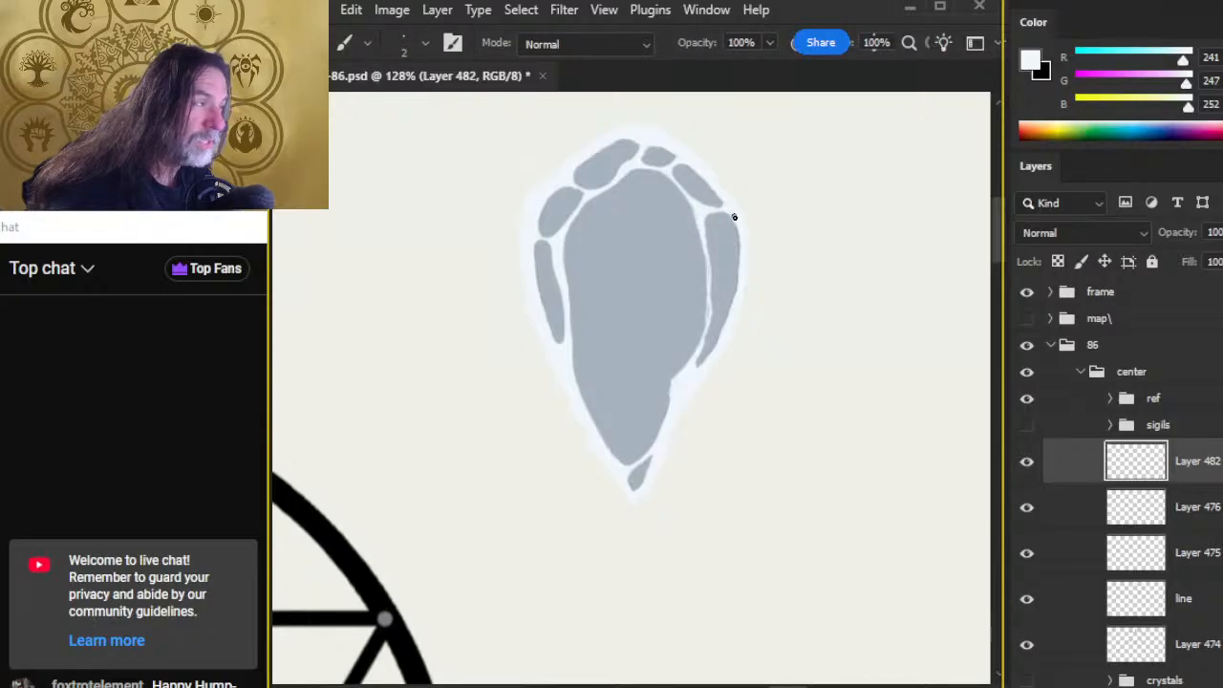
Step: Touch up the upper outer corner of the long right facet and refine the outline along its lower inner edge
key(e)
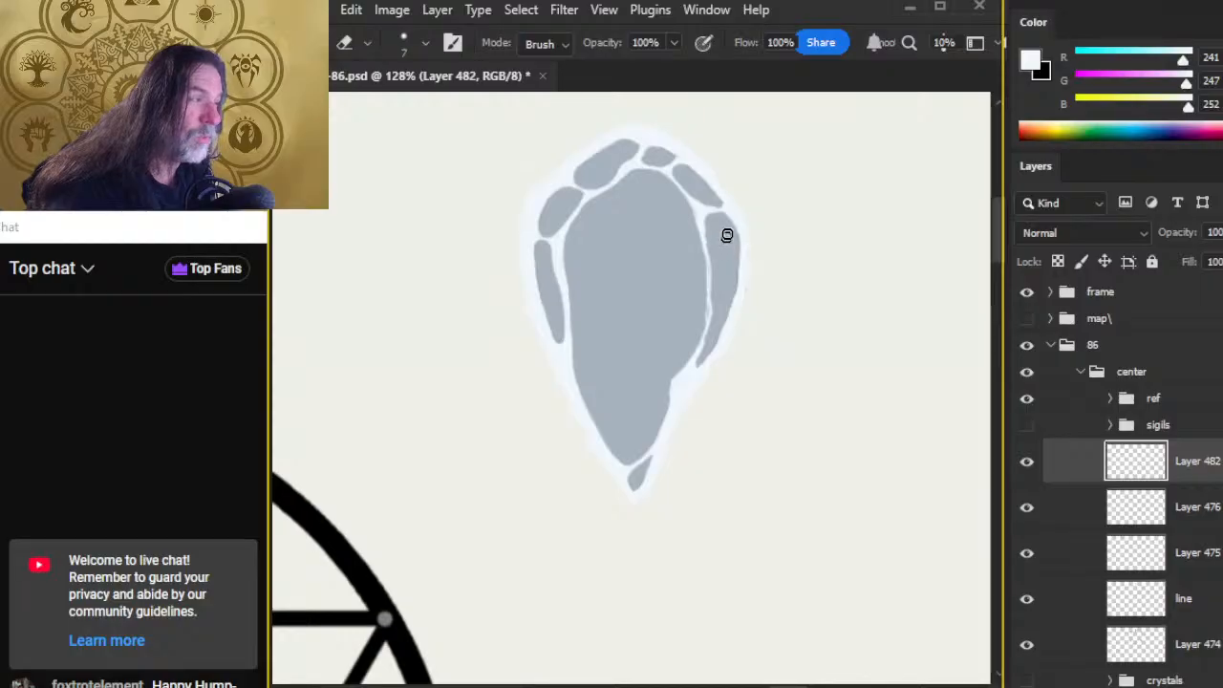
key(b)
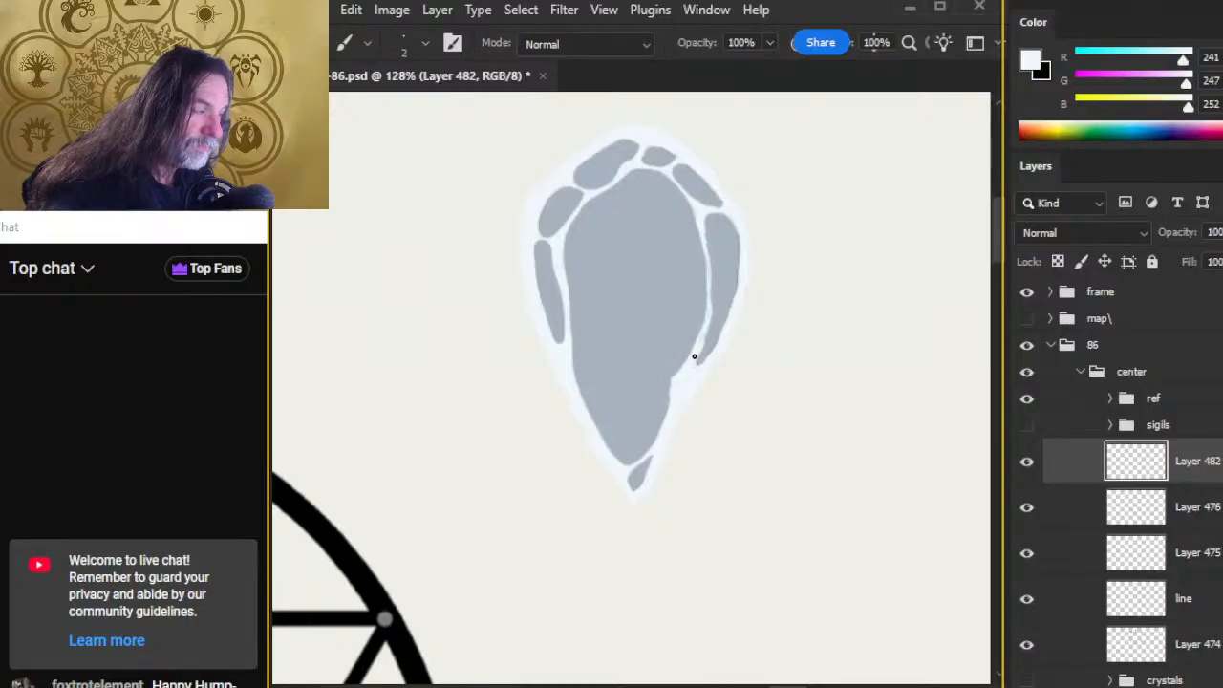
key(e)
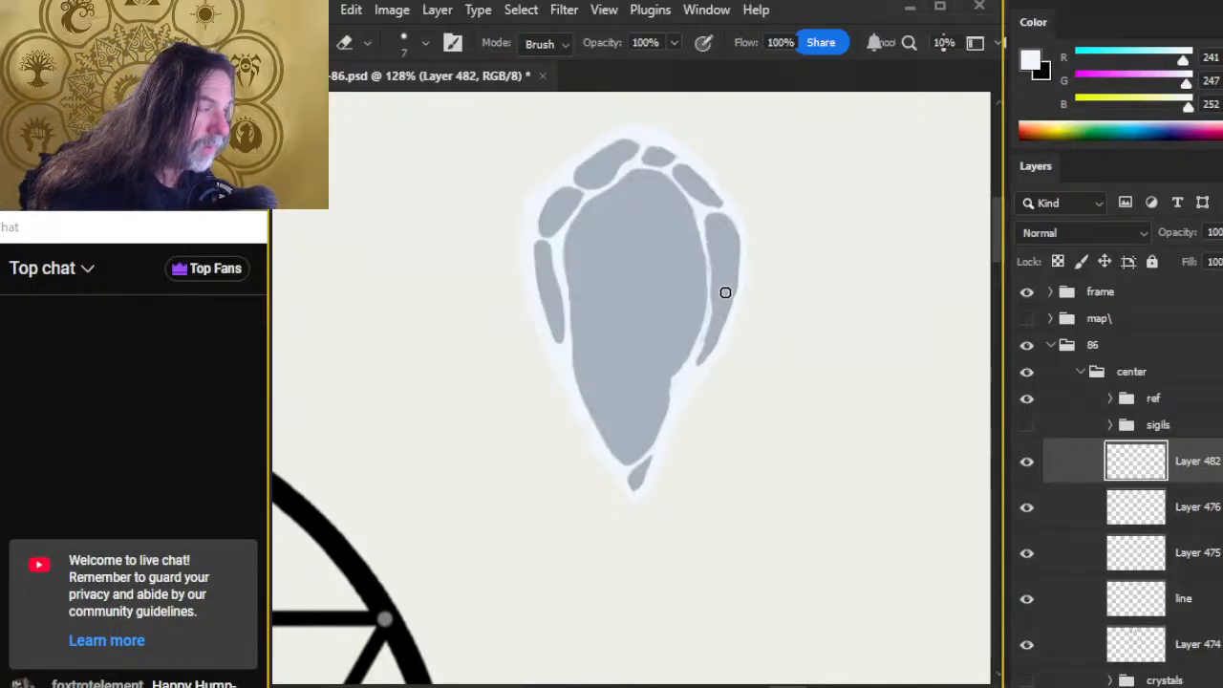
key(b)
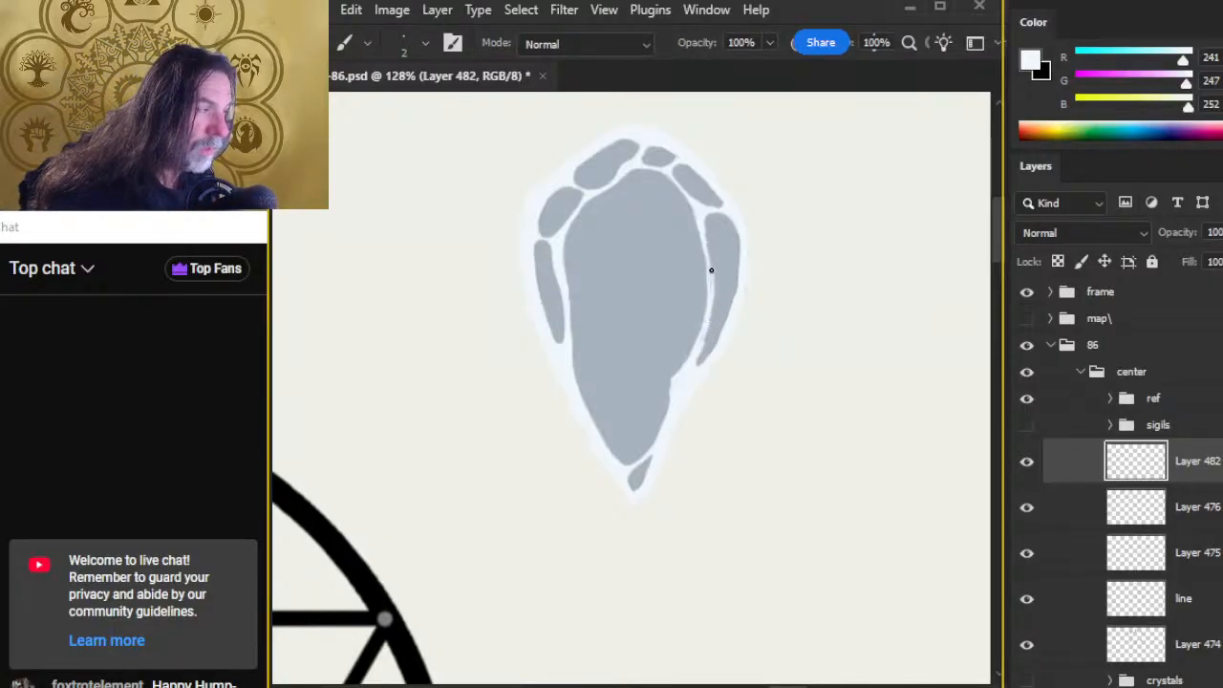
Step: Even out the dividing line between the central facet and the long right facet into a smooth, thin curve
key(e)
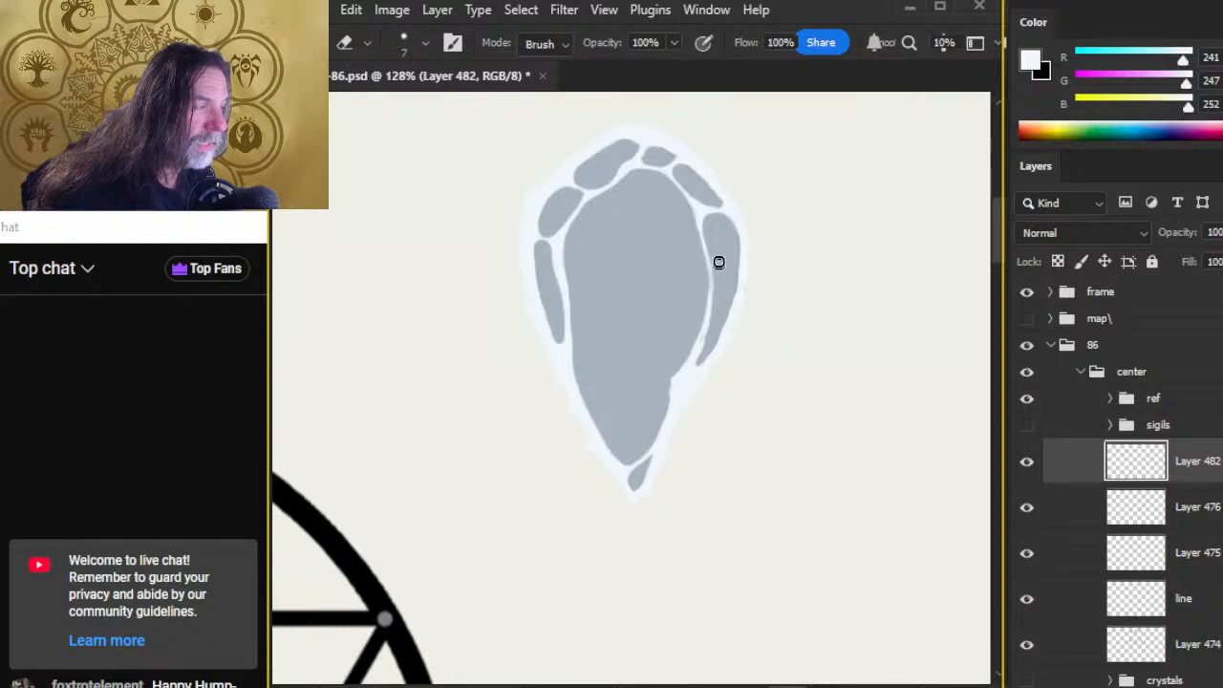
key(b)
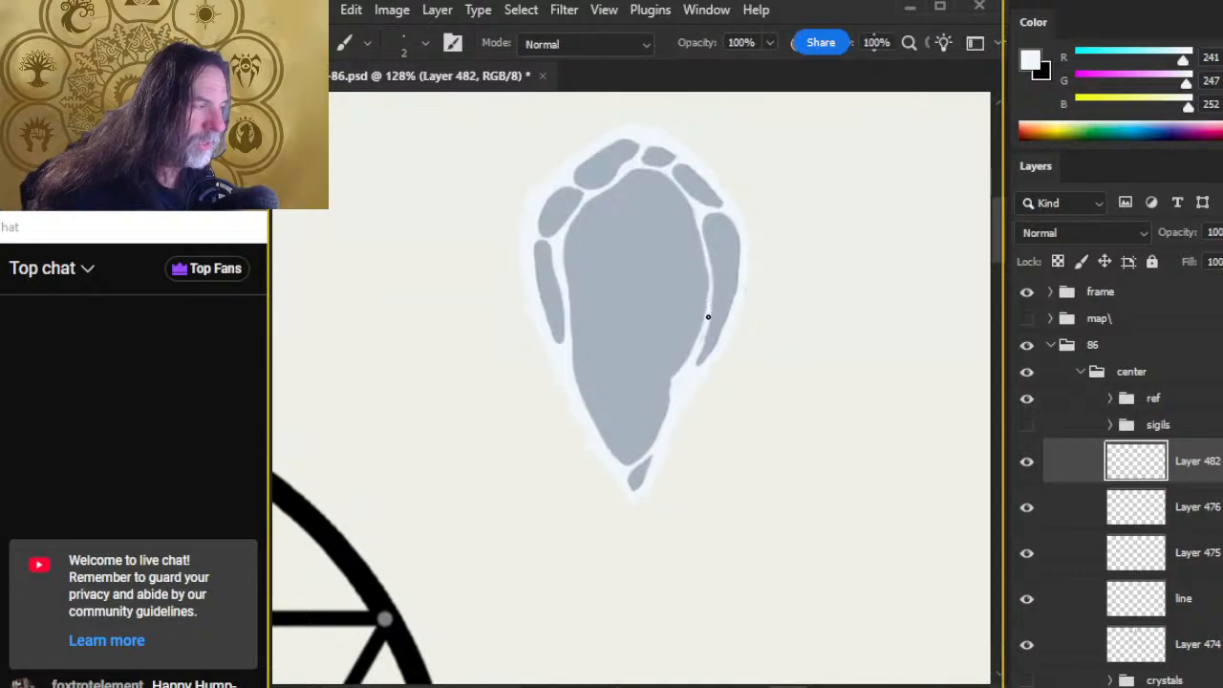
key(e)
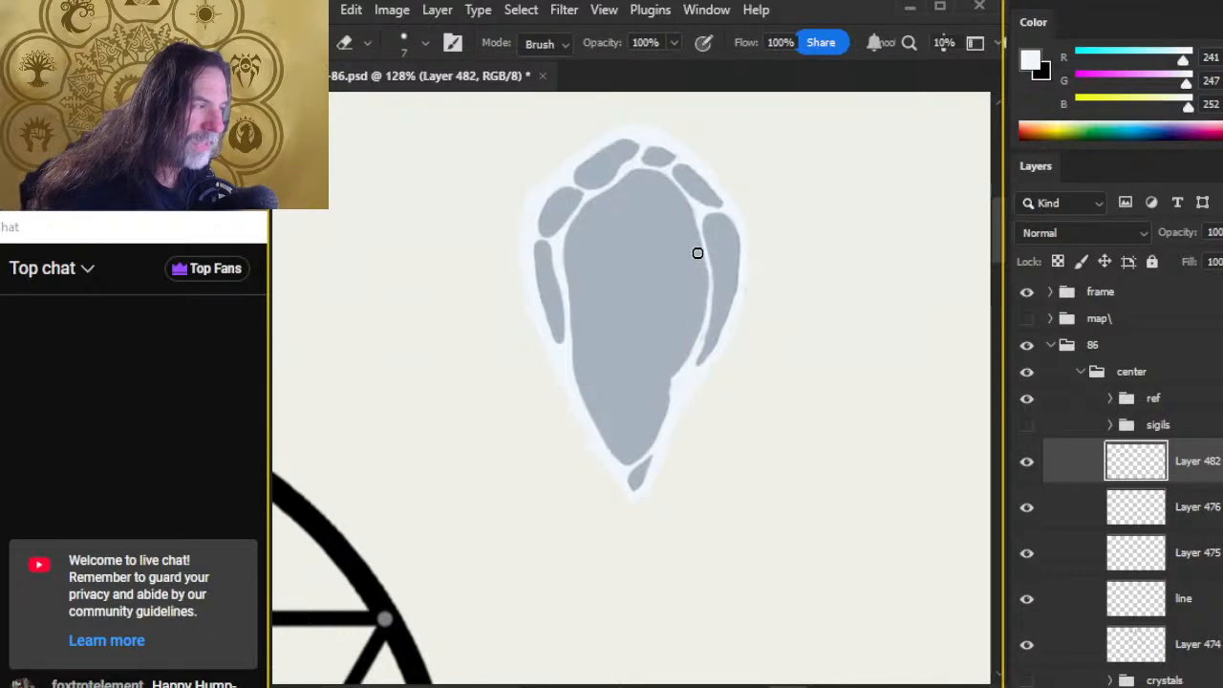
key(b)
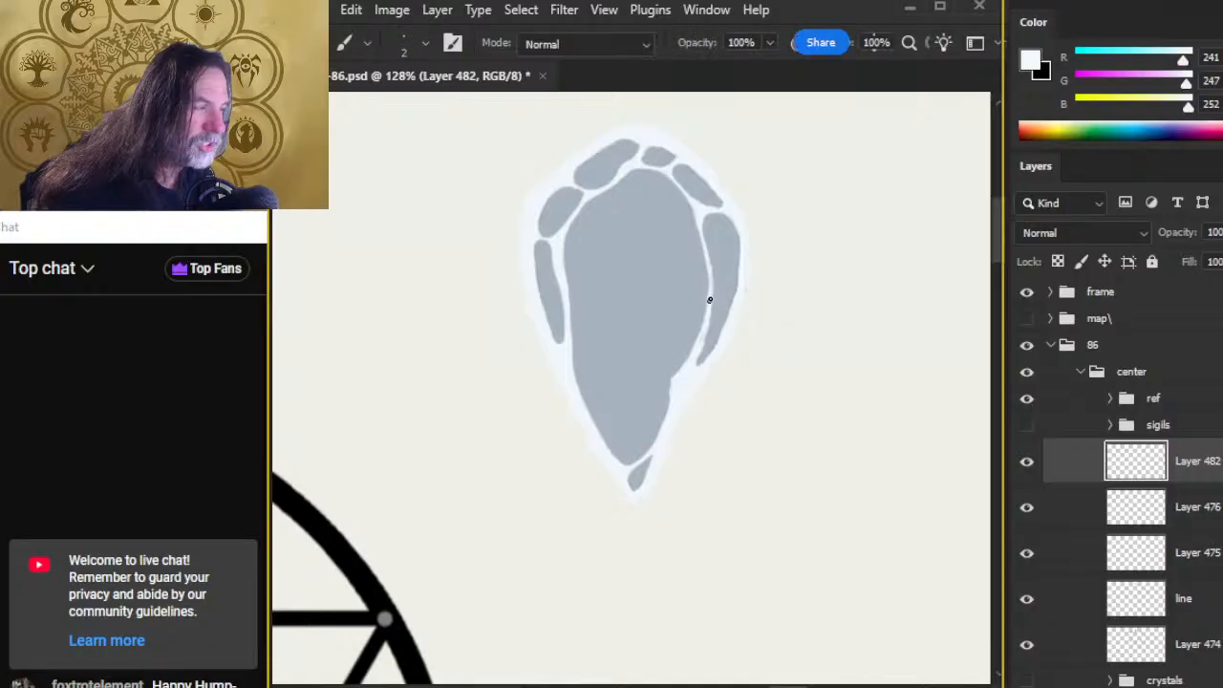
key(e)
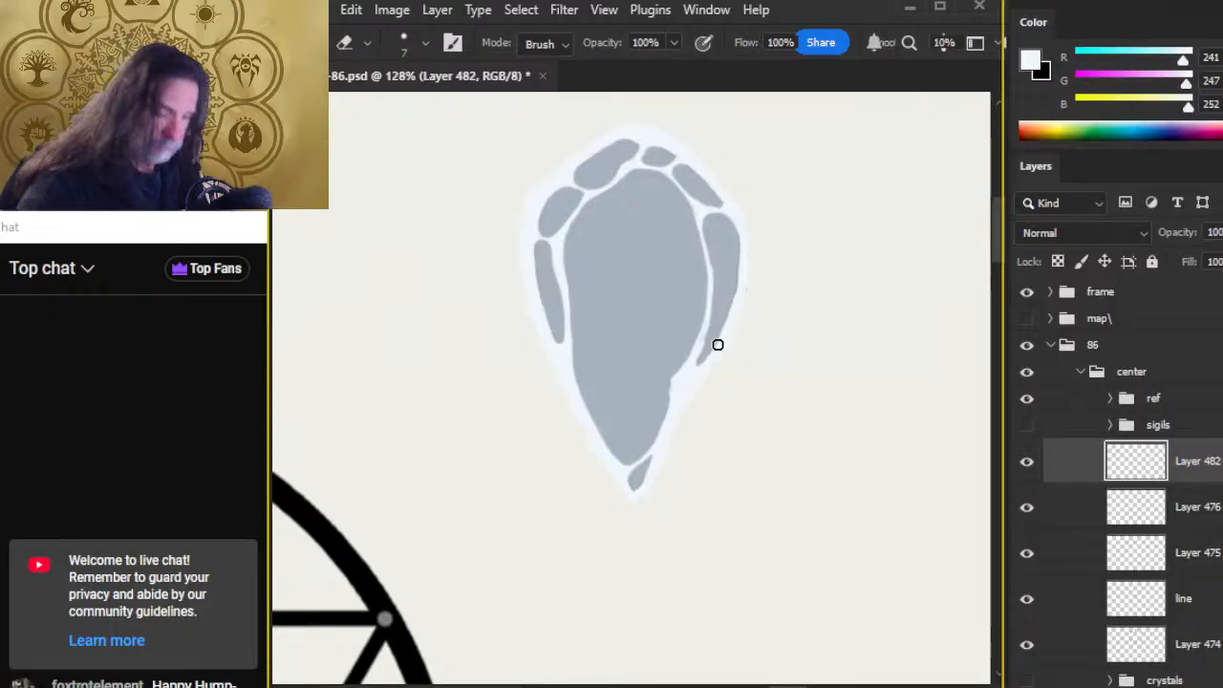
key(Return)
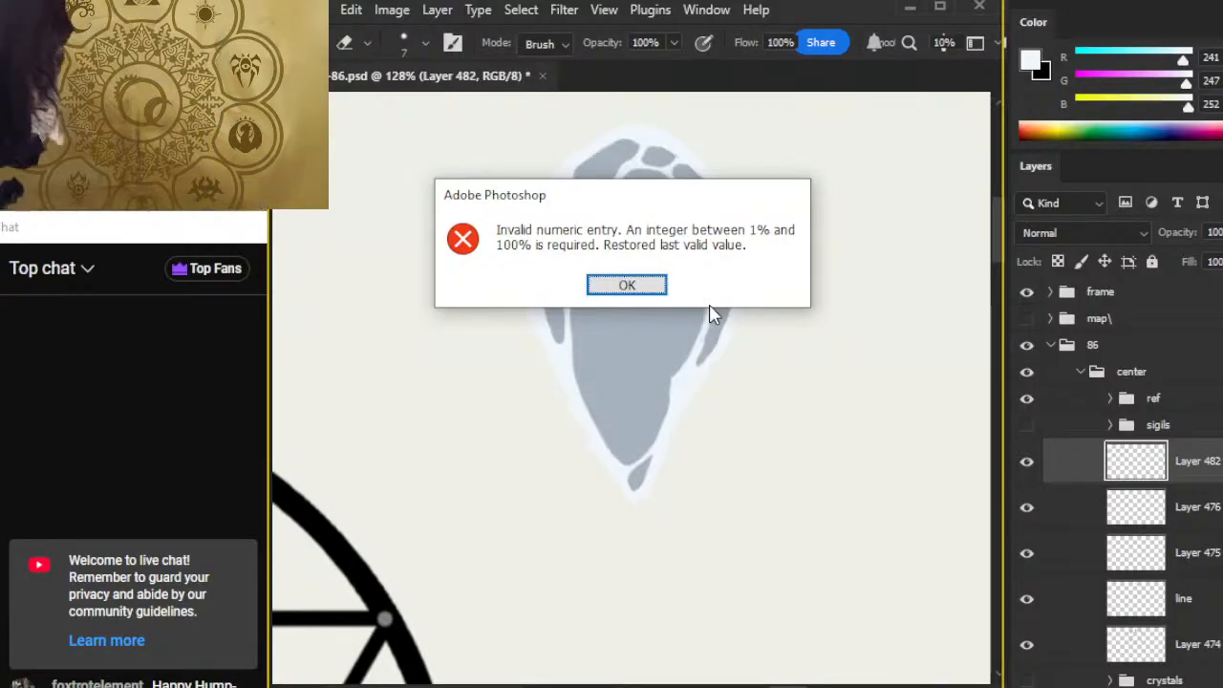
key(Return)
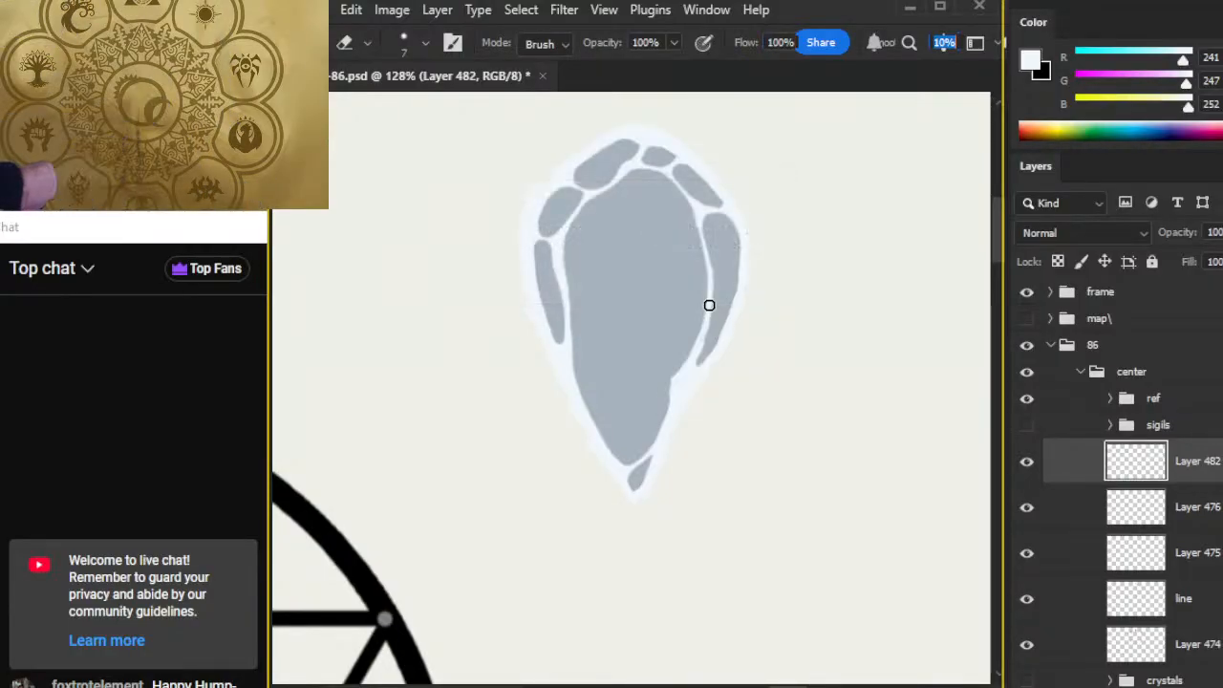
key(Return)
key(ctrl+z)
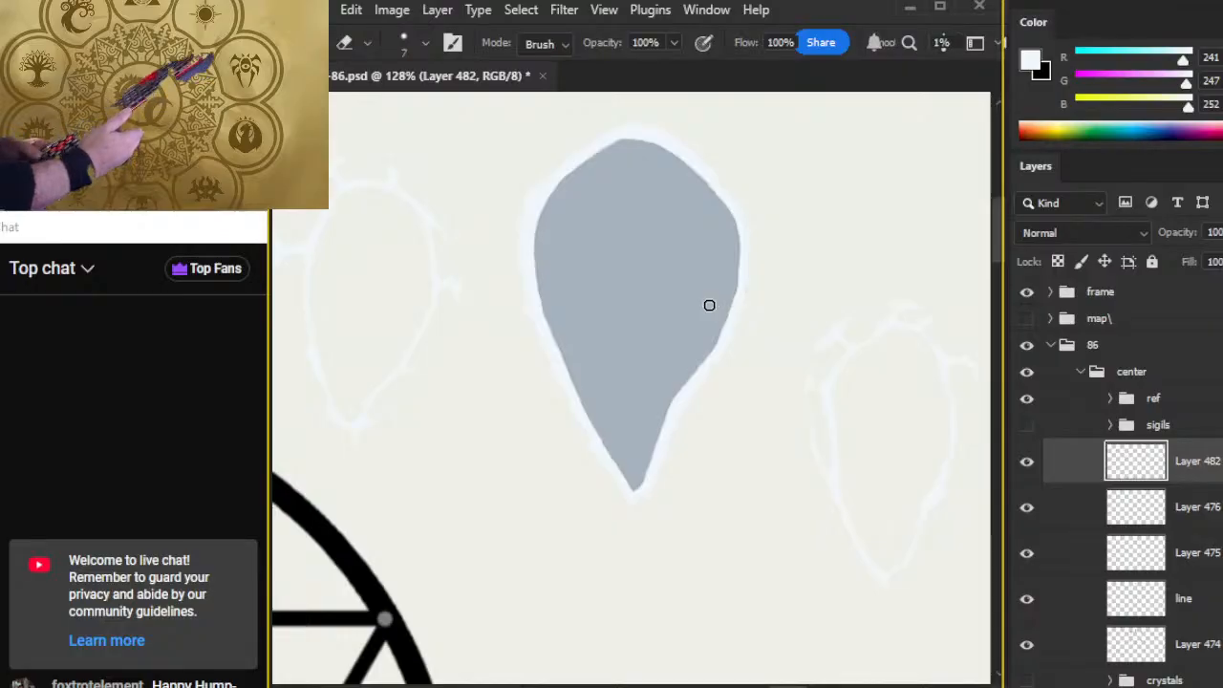
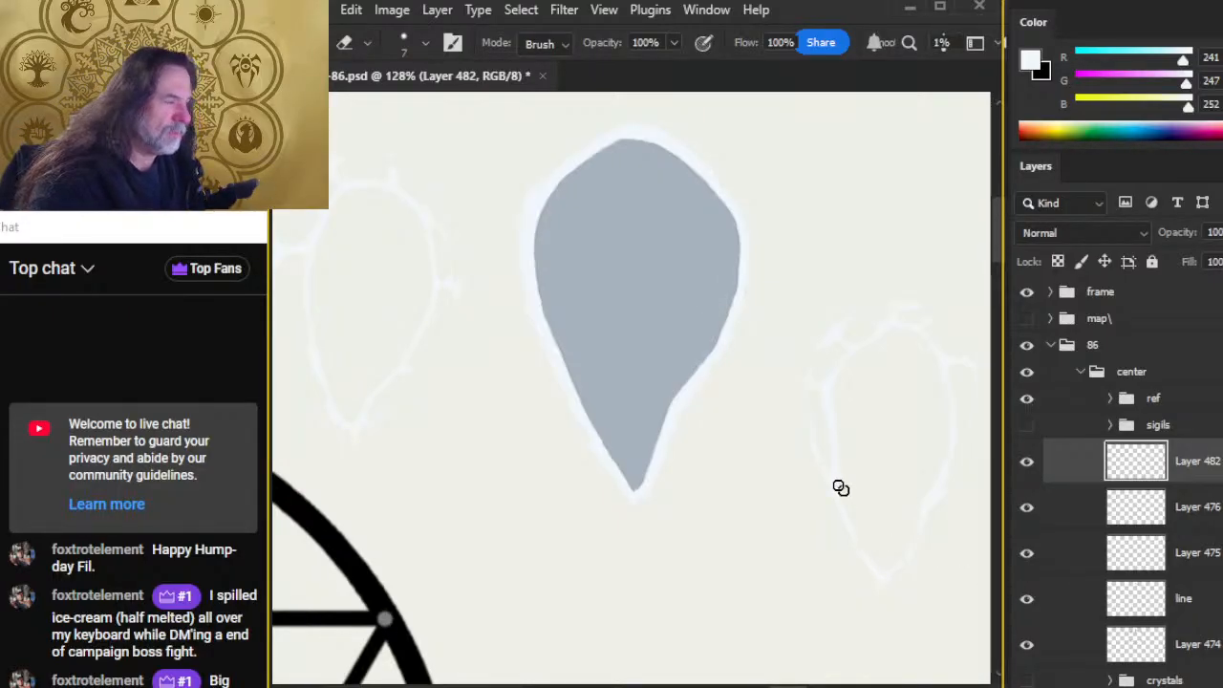
key(z)
drag(961, 538, 876, 522)
drag(947, 623, 850, 571)
key(ctrl+z)
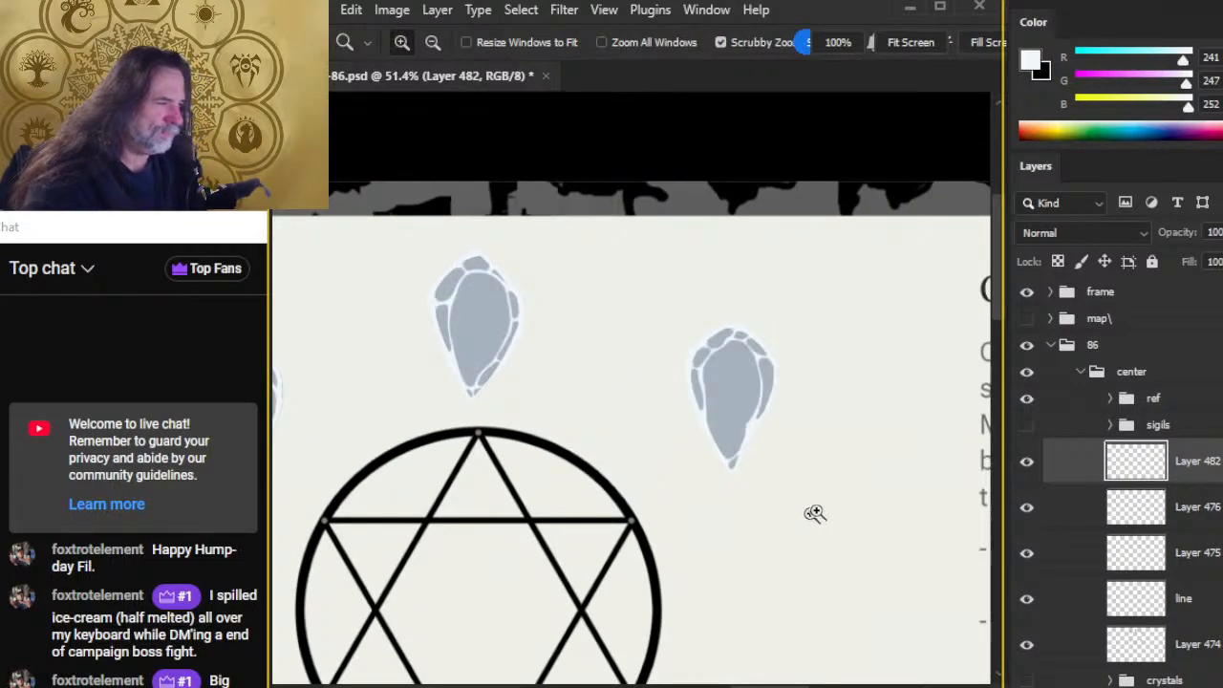
Step: Save the document and narrow the tapered lower end of the long right facet along its inner edge
key(ctrl+s)
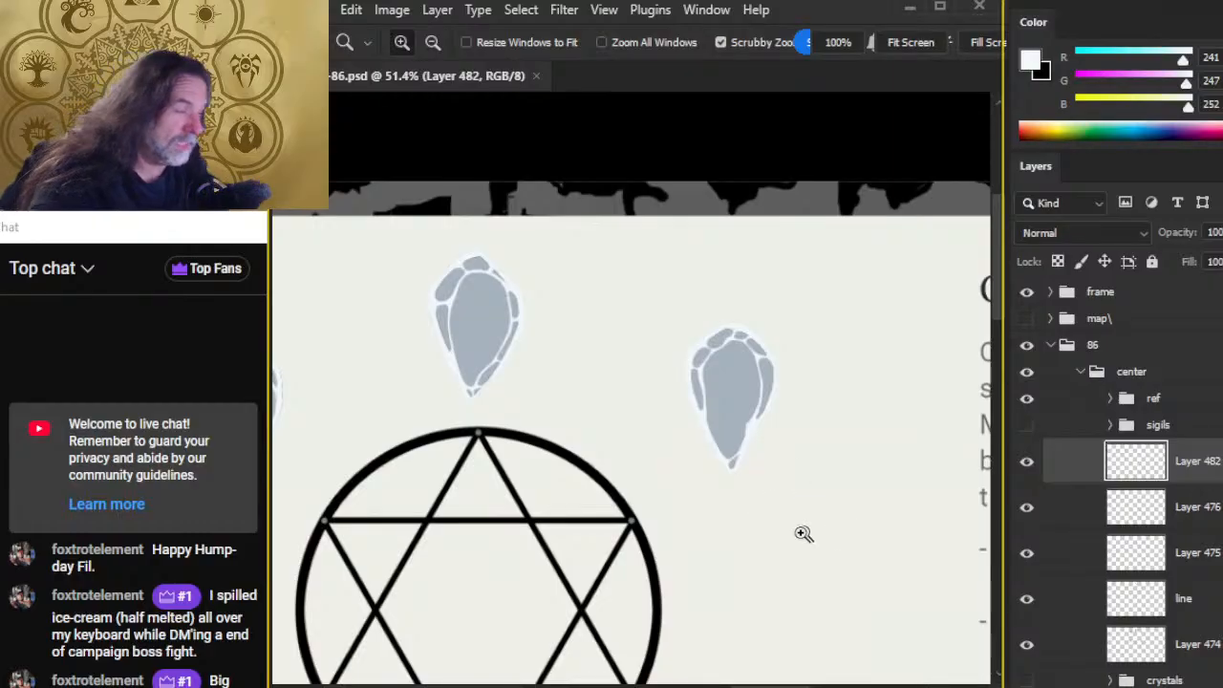
drag(750, 479, 760, 478)
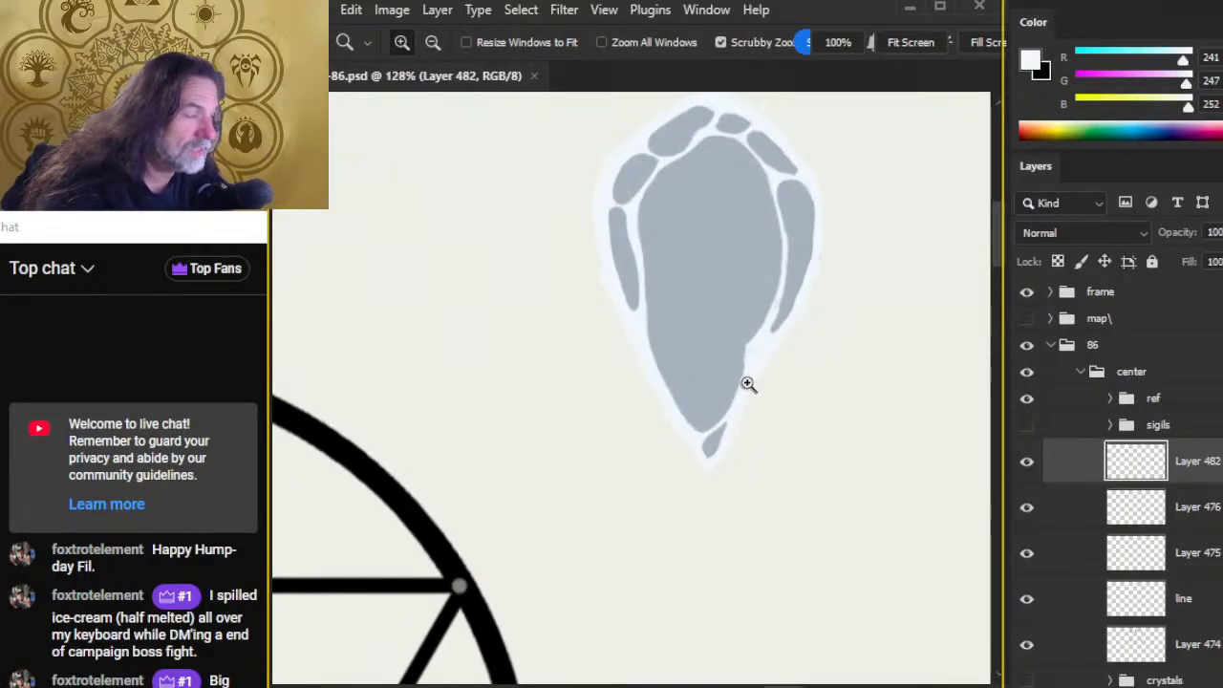
key(b)
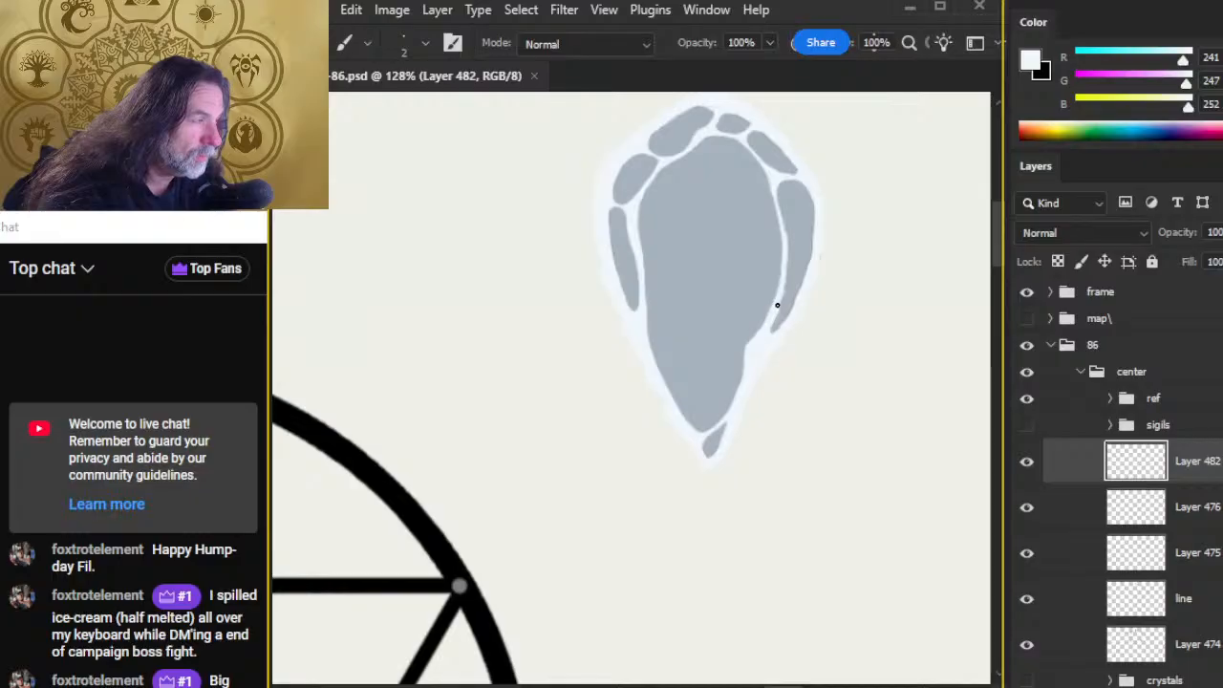
mouse_move(772, 315)
mouse_down()
mouse_move(769, 330)
mouse_move(773, 319)
mouse_up()
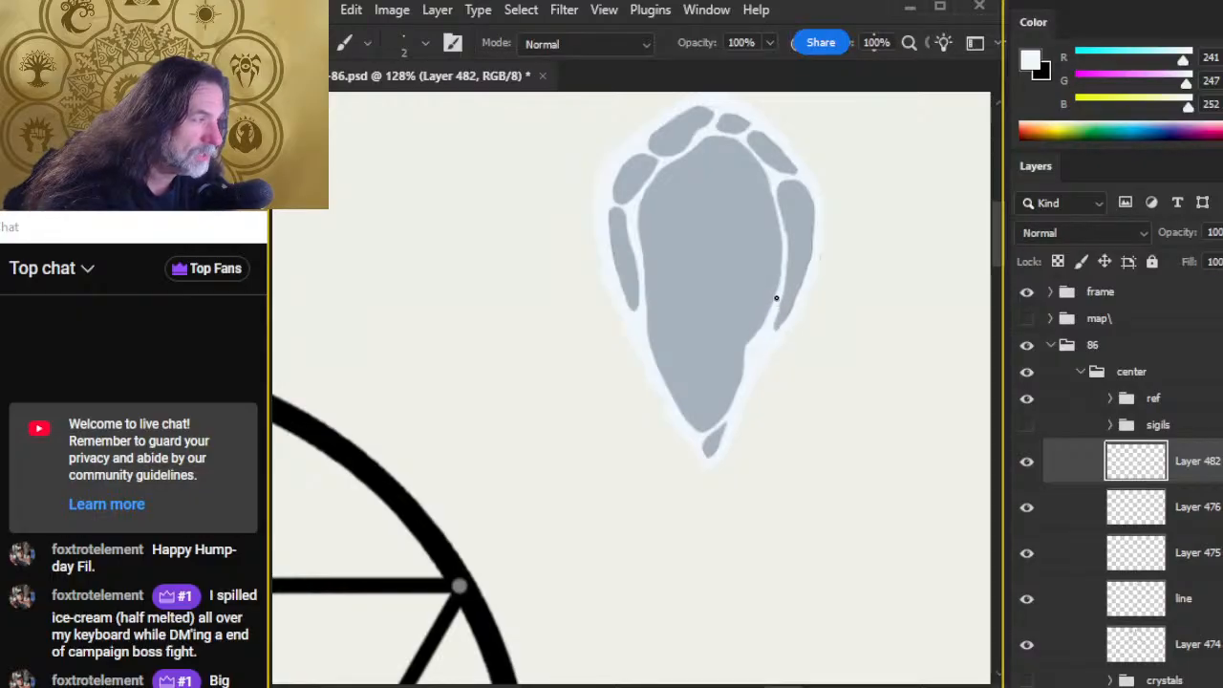
key(e)
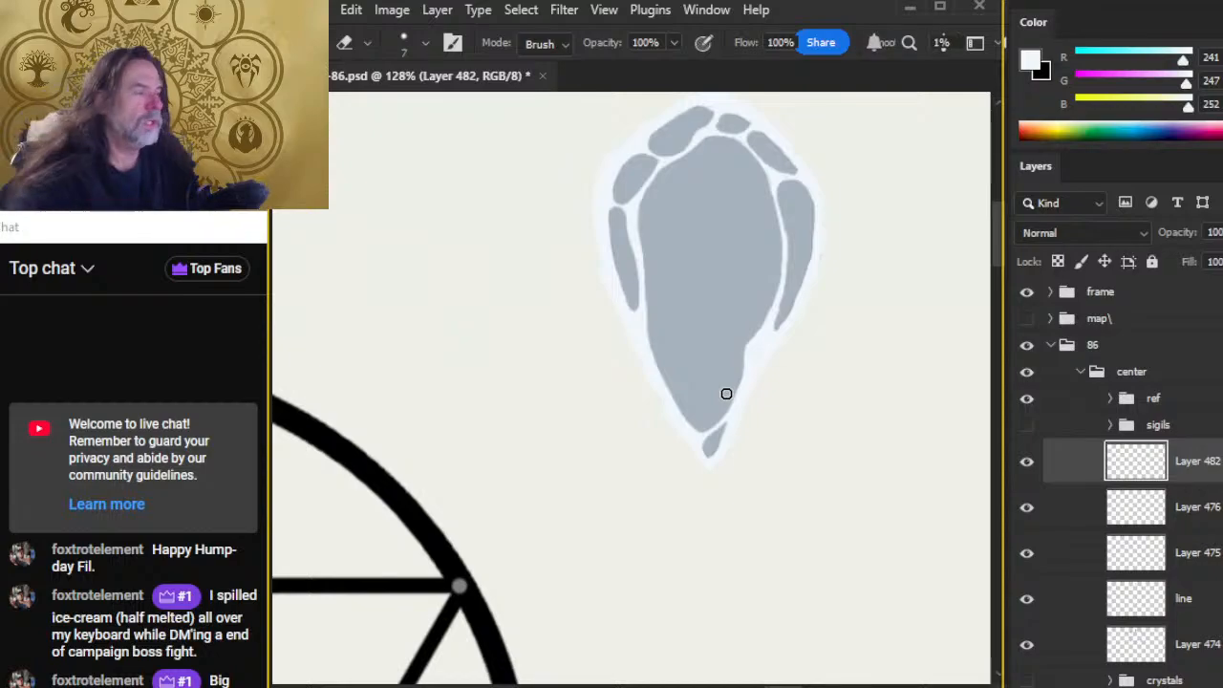
Step: Paint a short pale notch down from the top edge of the blank crystal at the circle's lower right and trim its side
key(z)
drag(929, 473, 823, 470)
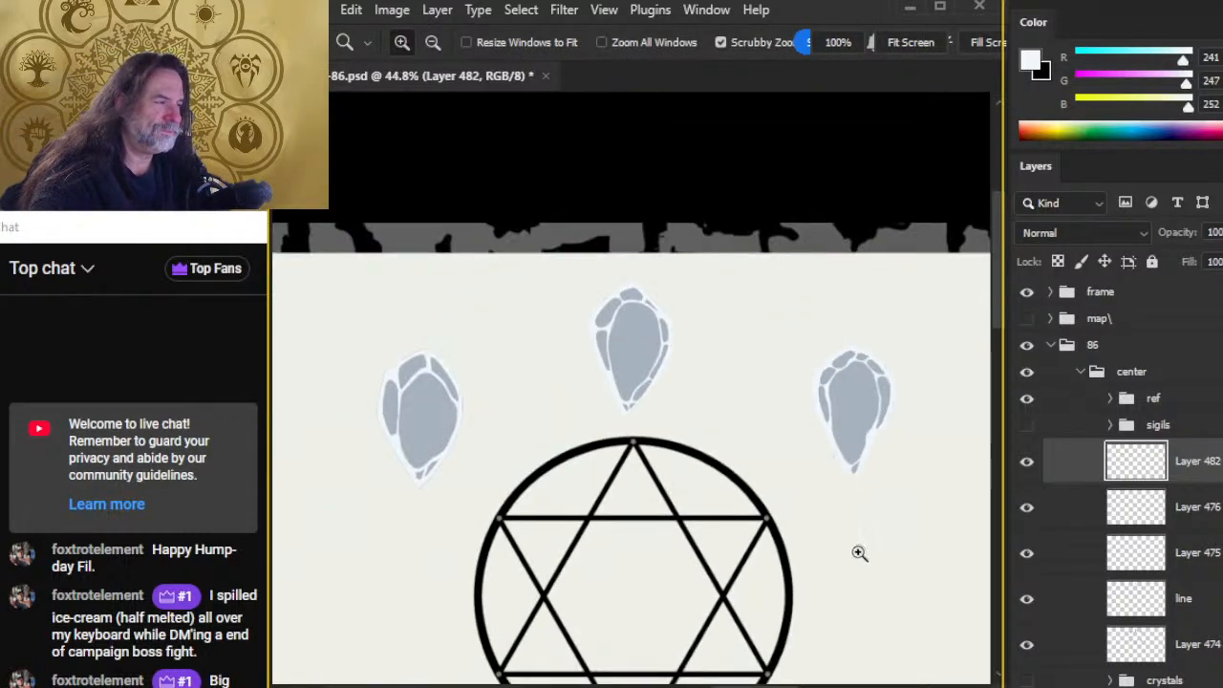
key(space)
drag(787, 521, 638, 271)
drag(761, 522, 720, 483)
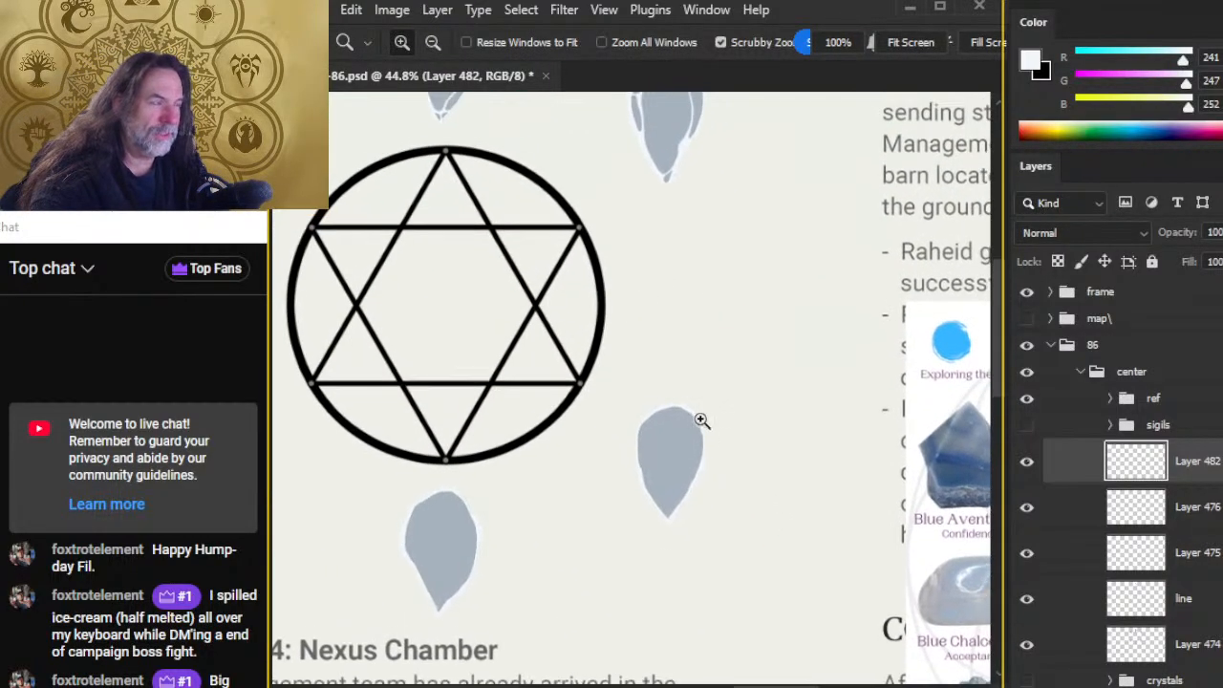
drag(671, 407, 757, 453)
key(b)
key(z)
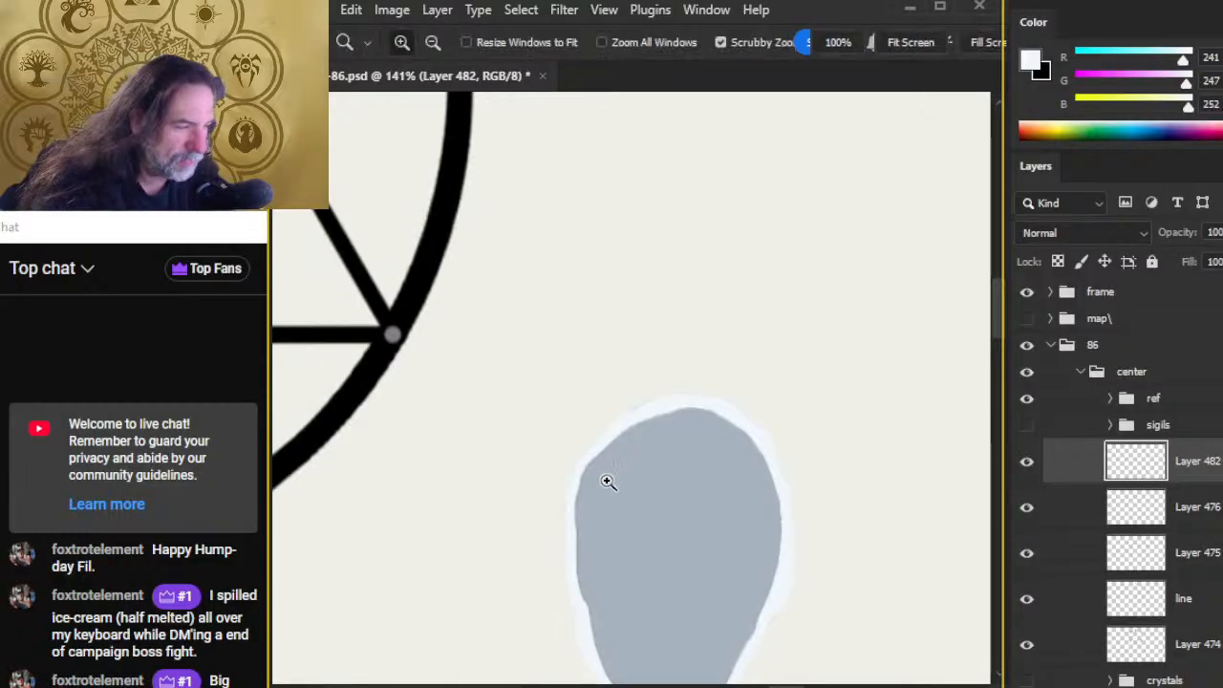
drag(599, 475, 616, 473)
key(b)
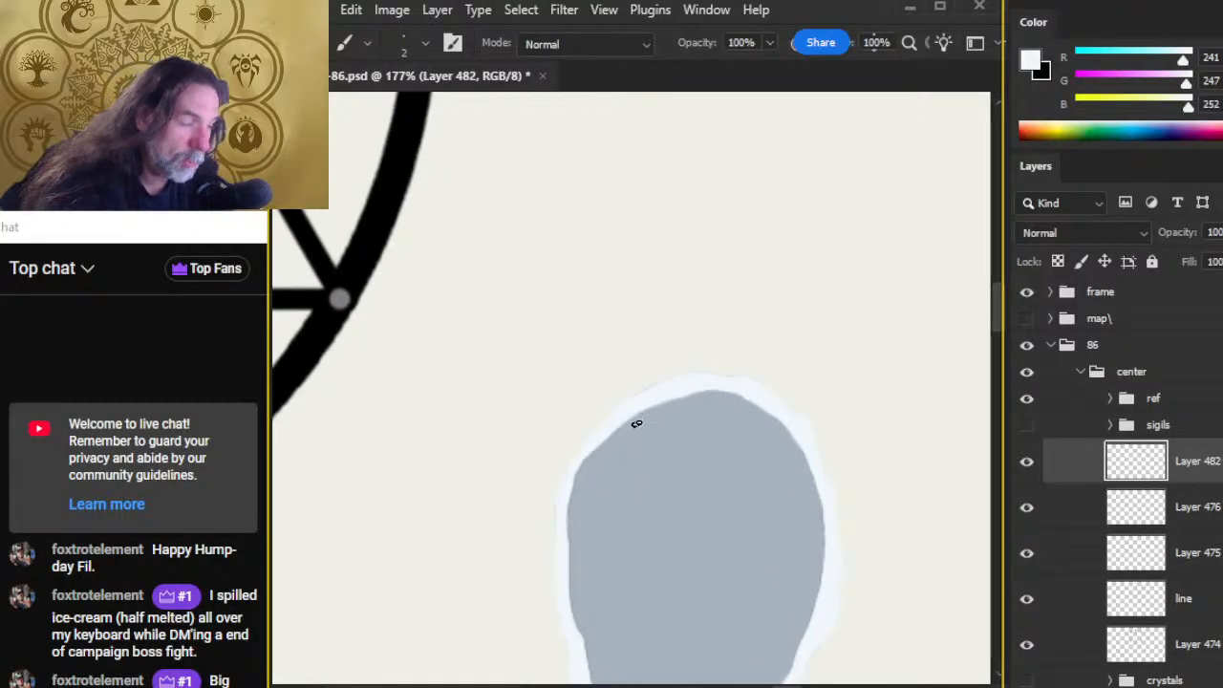
mouse_move(659, 402)
mouse_down()
mouse_move(678, 432)
mouse_move(697, 395)
mouse_move(643, 403)
mouse_move(677, 401)
mouse_up()
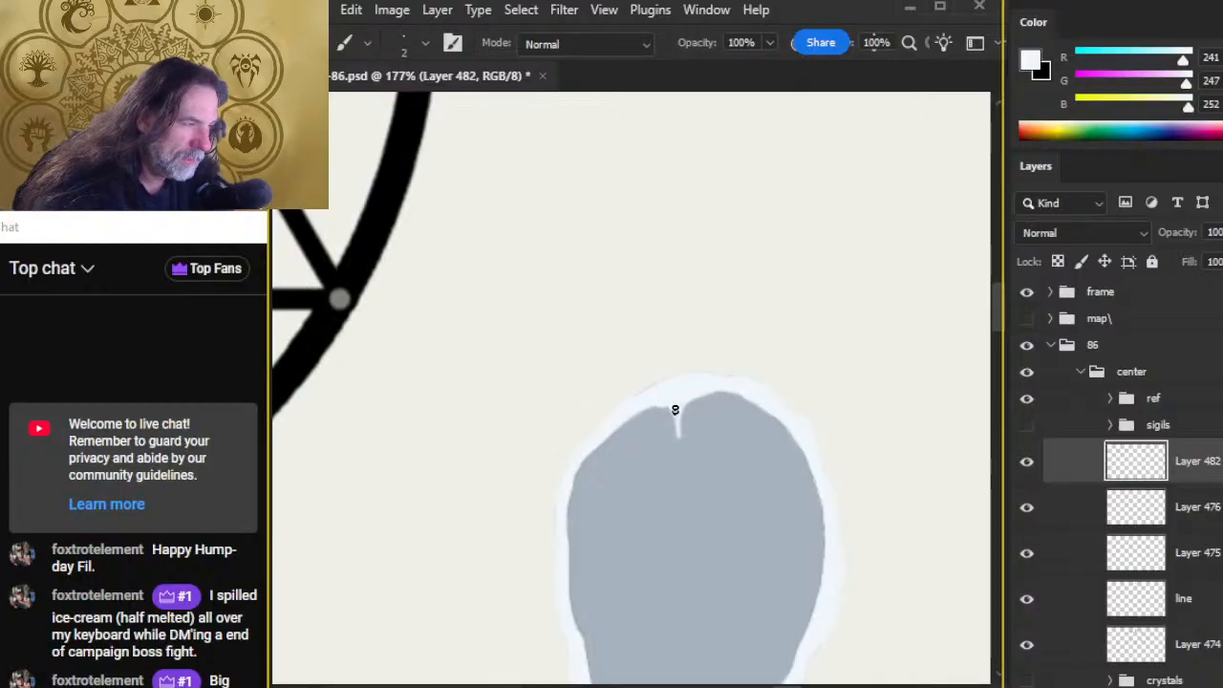
key(e)
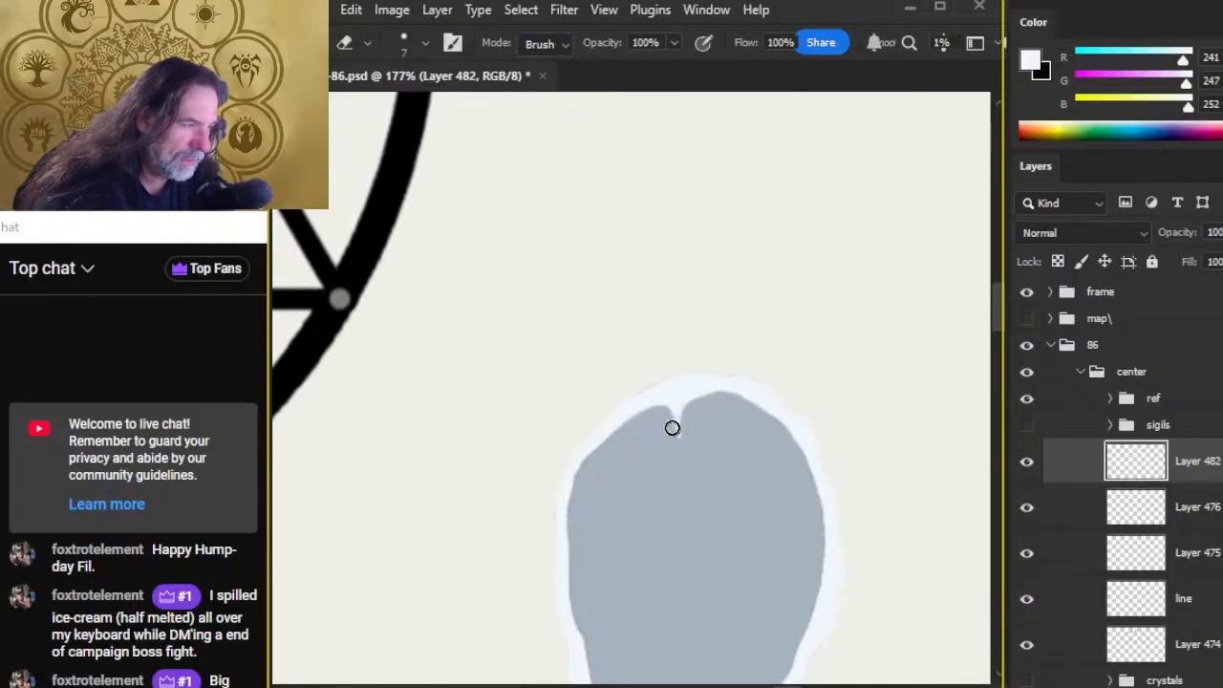
Step: Outline an oval facet at the crystal's upper left by curving the notch line down and joining it to the left edge
key(b)
drag(677, 432, 626, 497)
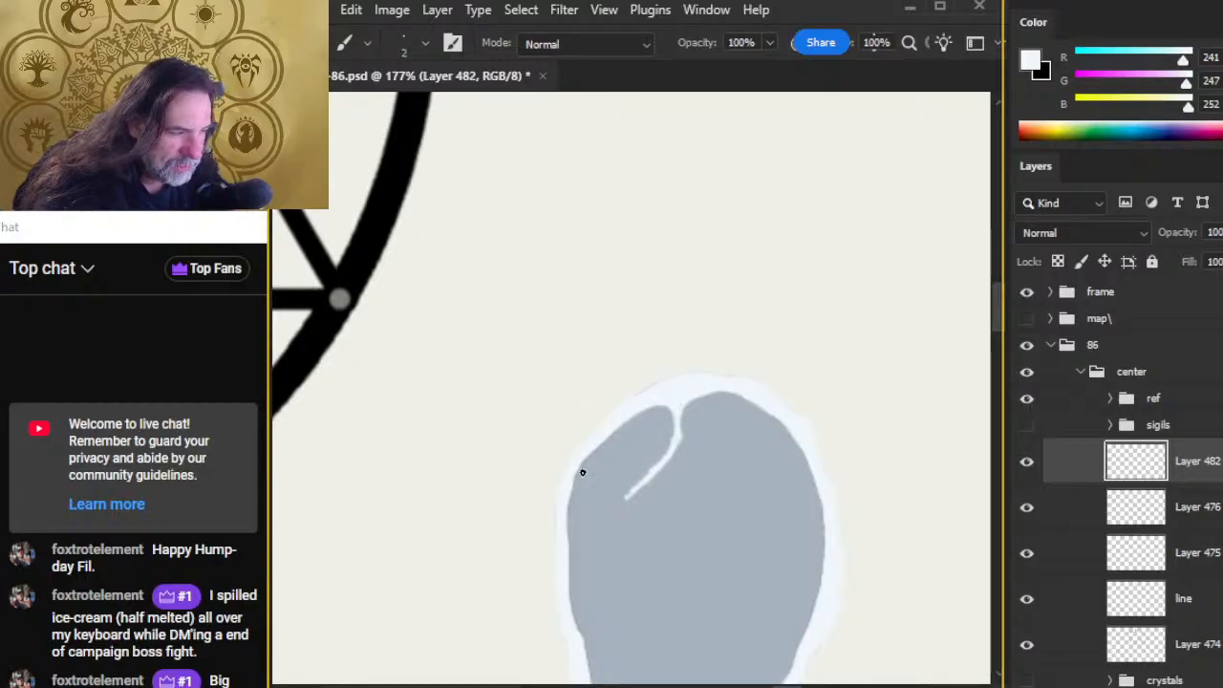
mouse_move(580, 464)
mouse_down()
mouse_move(595, 489)
mouse_move(618, 493)
mouse_move(621, 475)
mouse_move(657, 467)
mouse_move(634, 485)
mouse_up()
key(e)
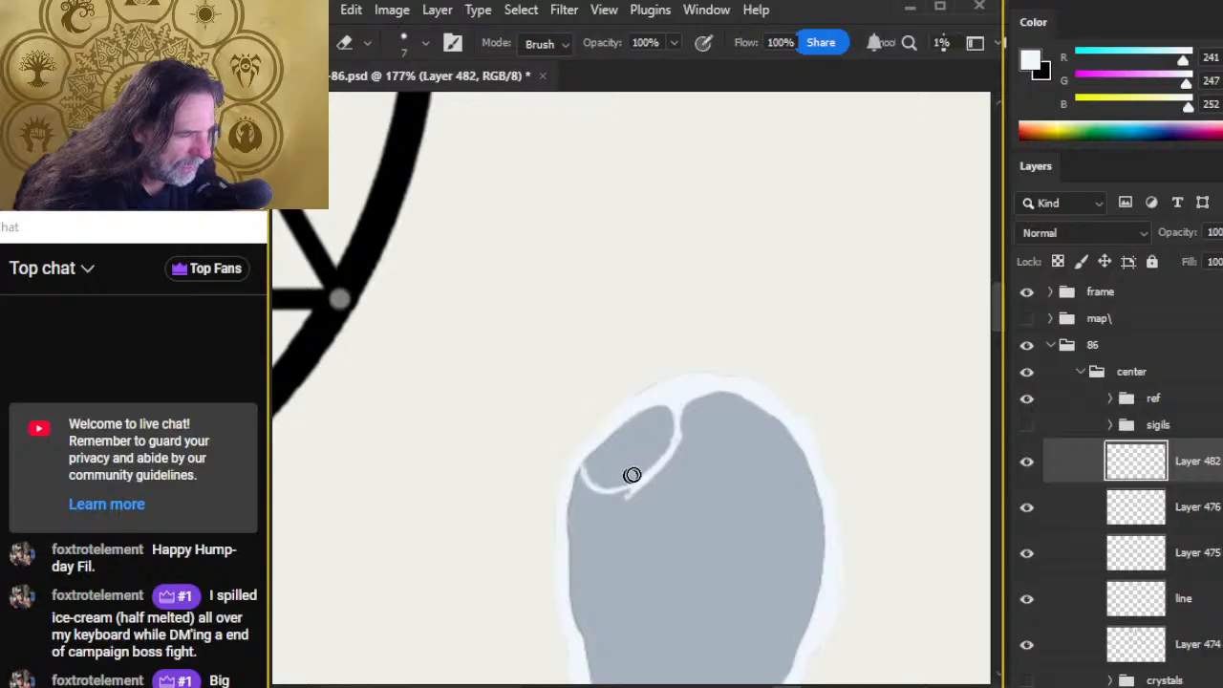
Step: Paint a short curved line rightward from the base of the notch and clean up the junction with the upper-left facet
key(b)
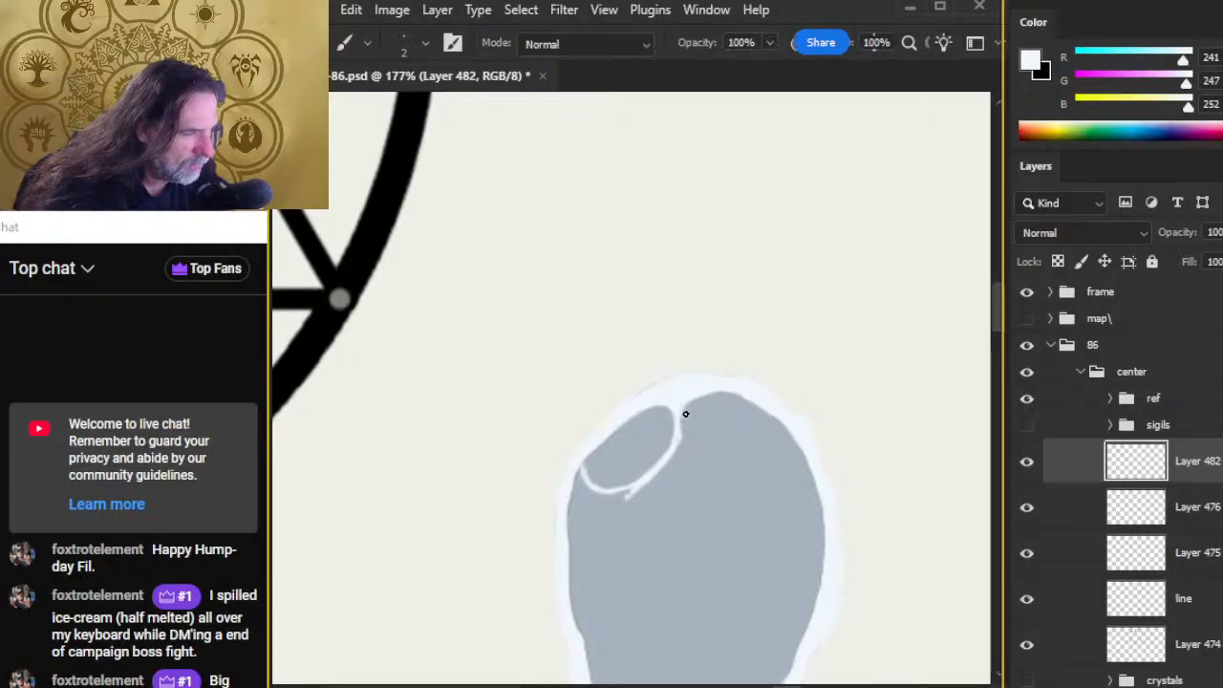
drag(692, 439, 719, 434)
key(e)
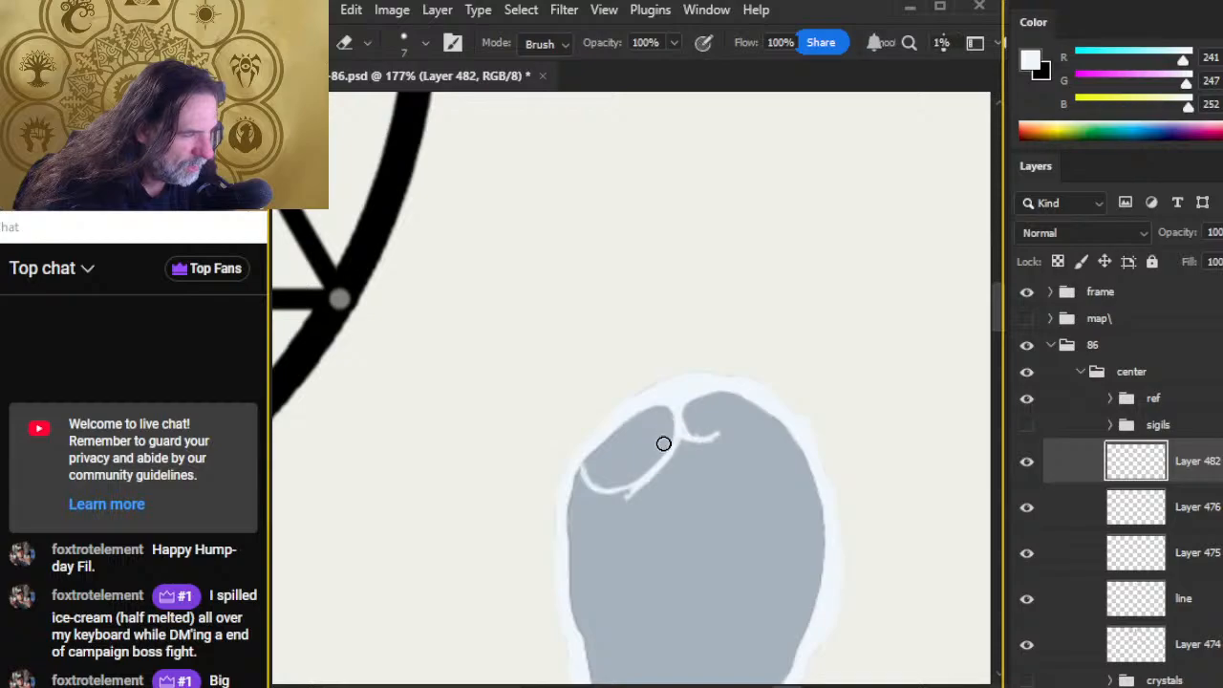
key(b)
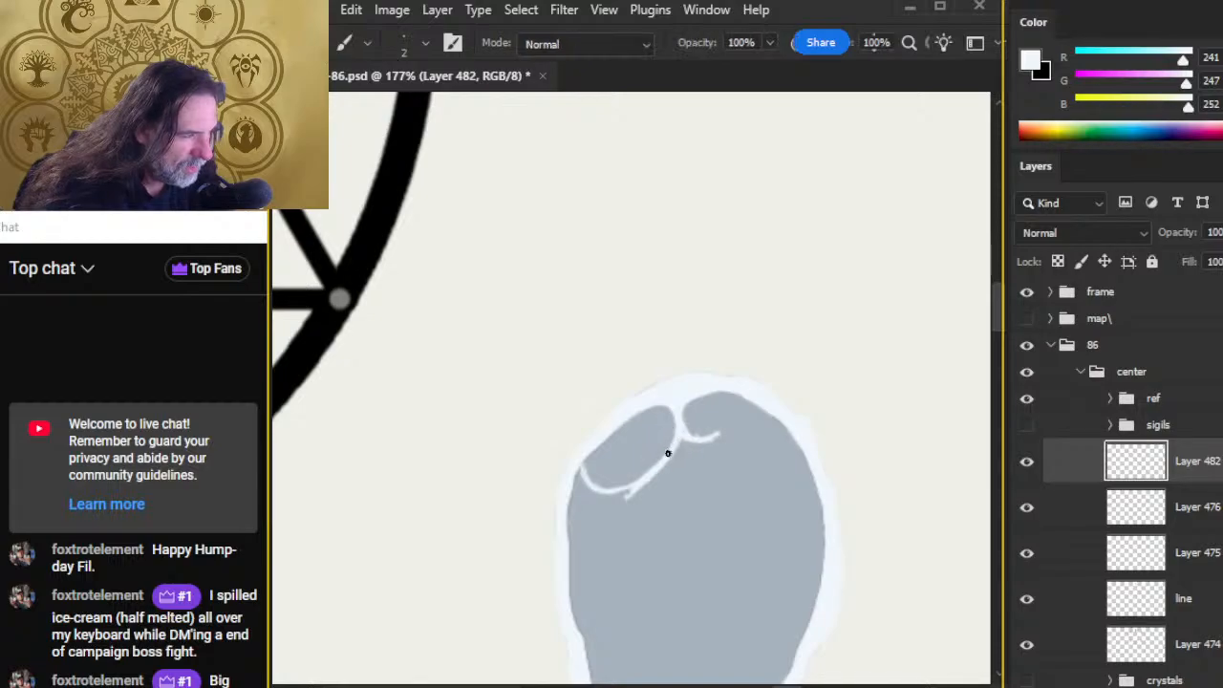
key(e)
key(b)
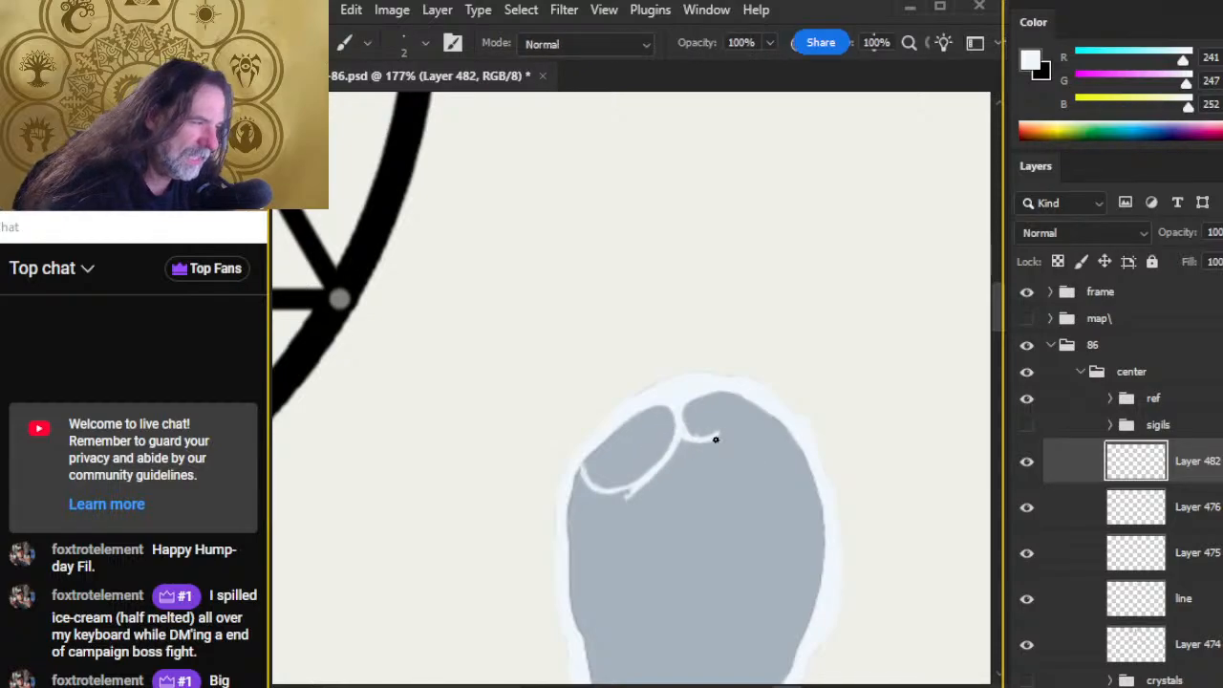
Step: Extend the curved line to the crystal's upper-right edge to close the top facet, and reshape that facet's right corner
mouse_move(714, 436)
mouse_down()
mouse_move(753, 424)
mouse_move(696, 444)
mouse_move(692, 423)
mouse_move(730, 421)
mouse_move(705, 428)
mouse_move(695, 415)
mouse_move(691, 425)
mouse_move(783, 442)
mouse_up()
key(e)
key(b)
key(e)
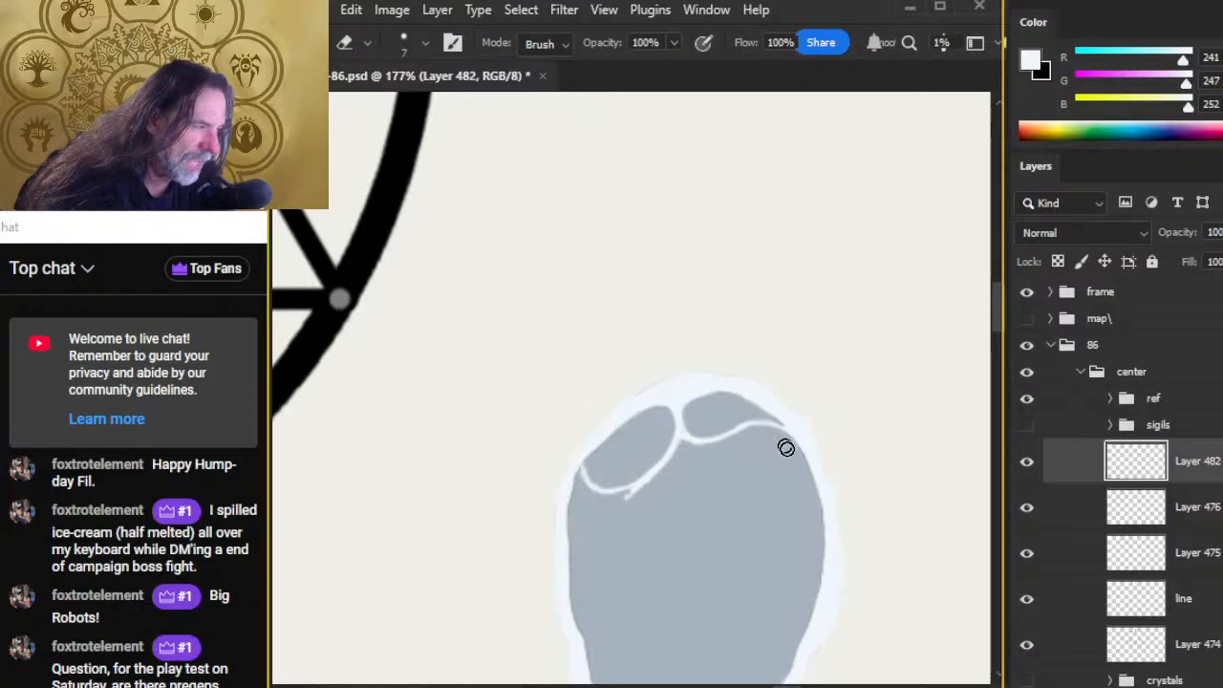
key(b)
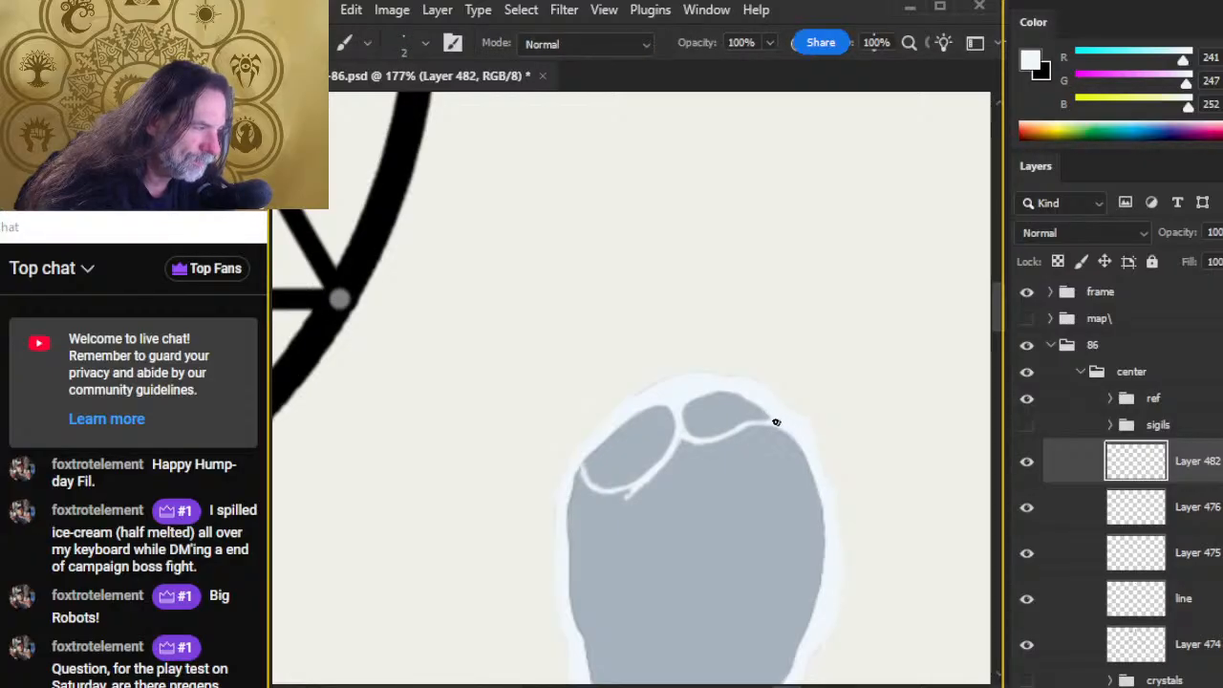
key(e)
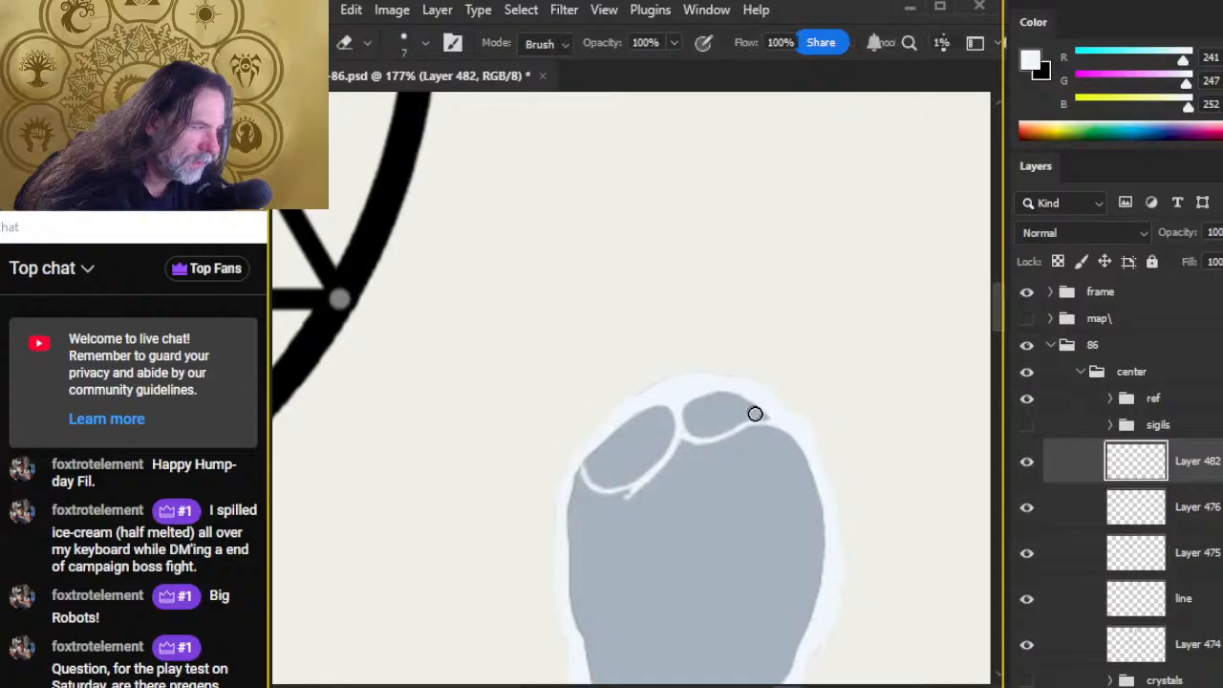
key(b)
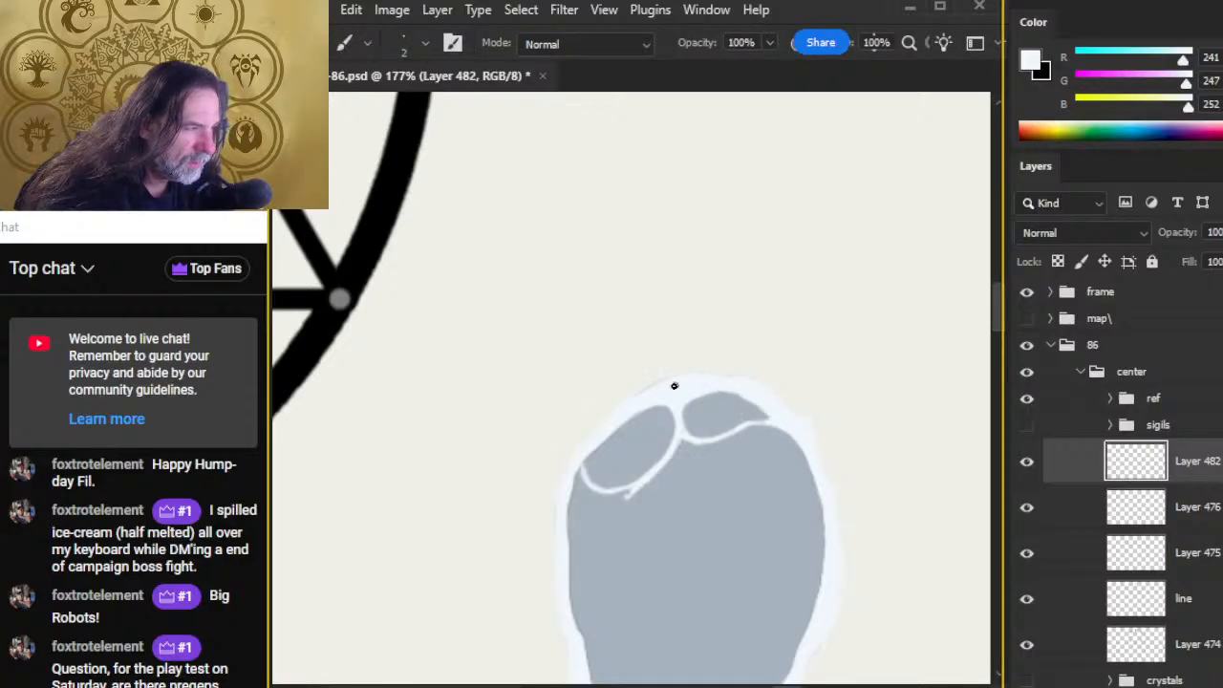
Step: Thicken the junction between the upper-left and top facets, and smooth the line beneath the top facet into one continuous curve
mouse_move(695, 397)
mouse_down()
mouse_move(683, 424)
mouse_move(693, 418)
mouse_move(693, 435)
mouse_up()
key(e)
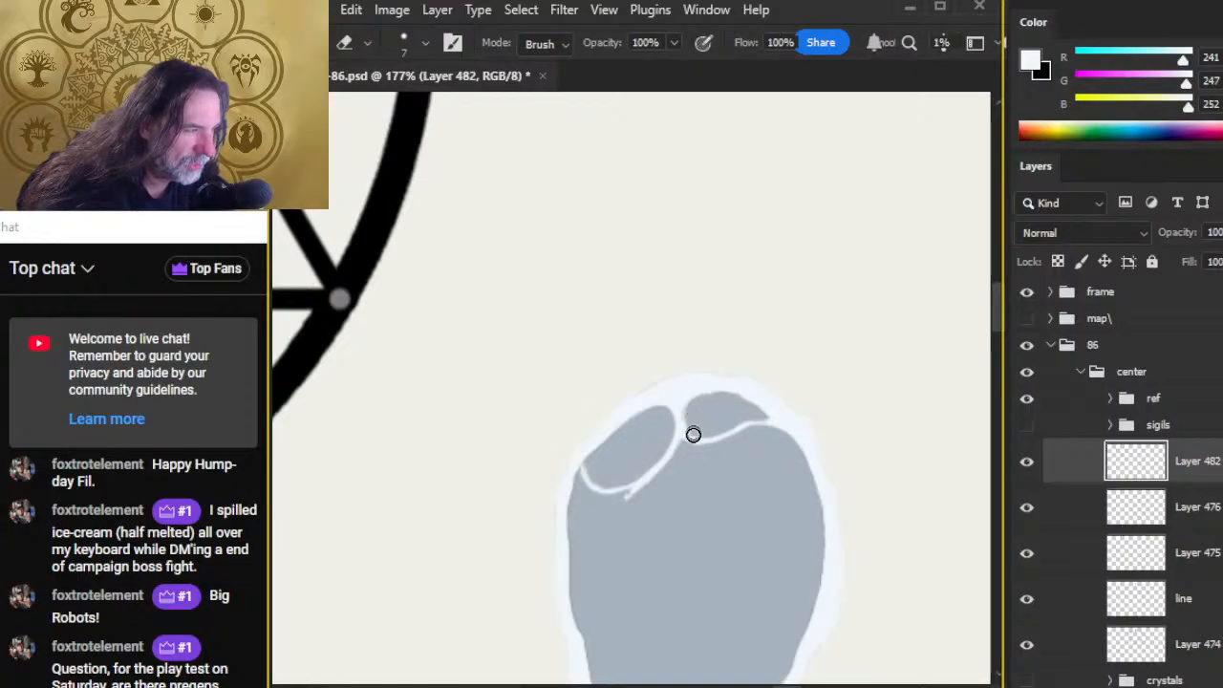
key(b)
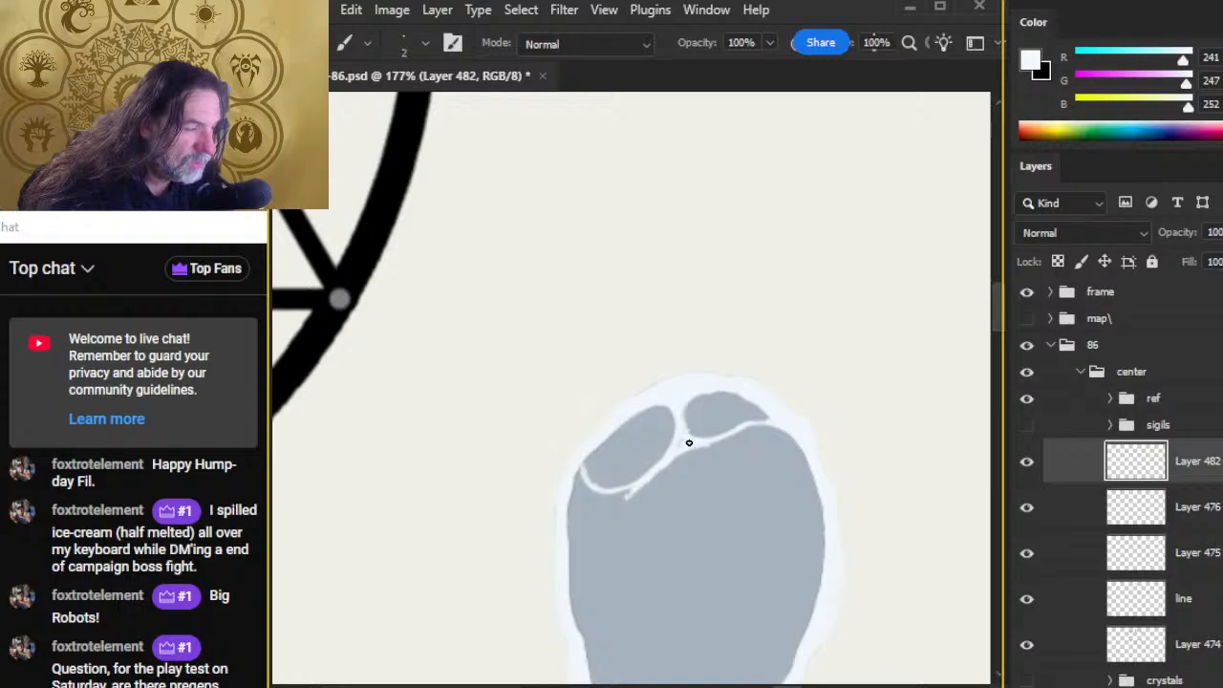
key(e)
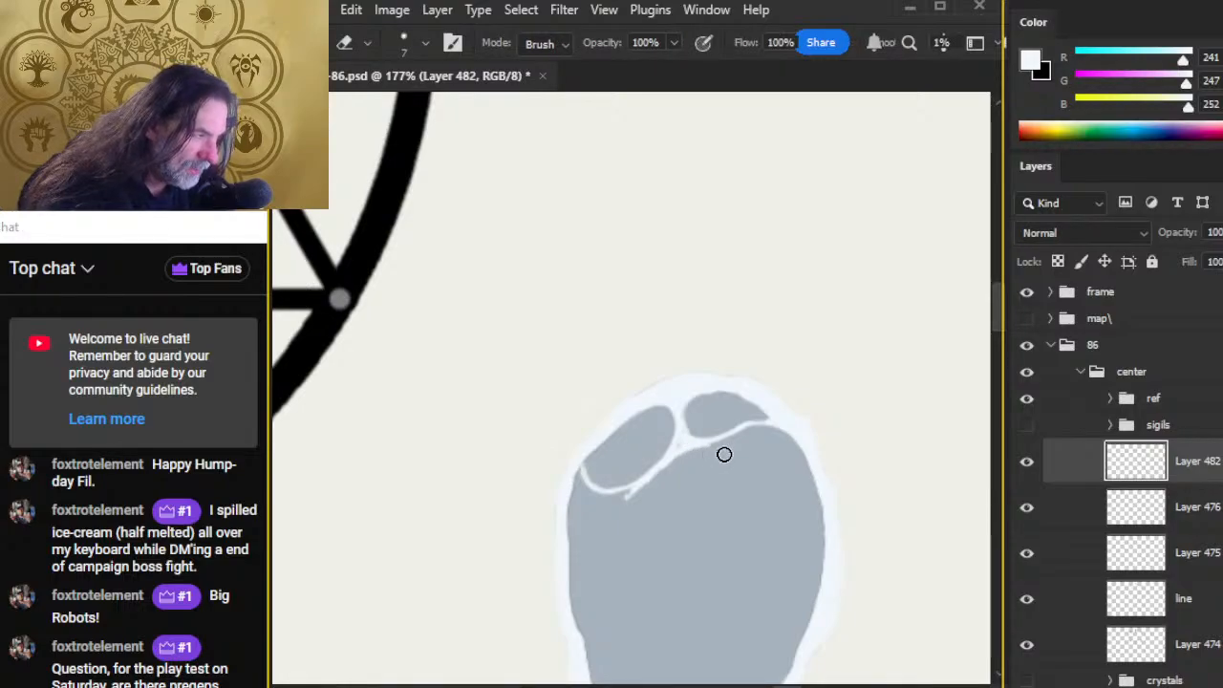
key(b)
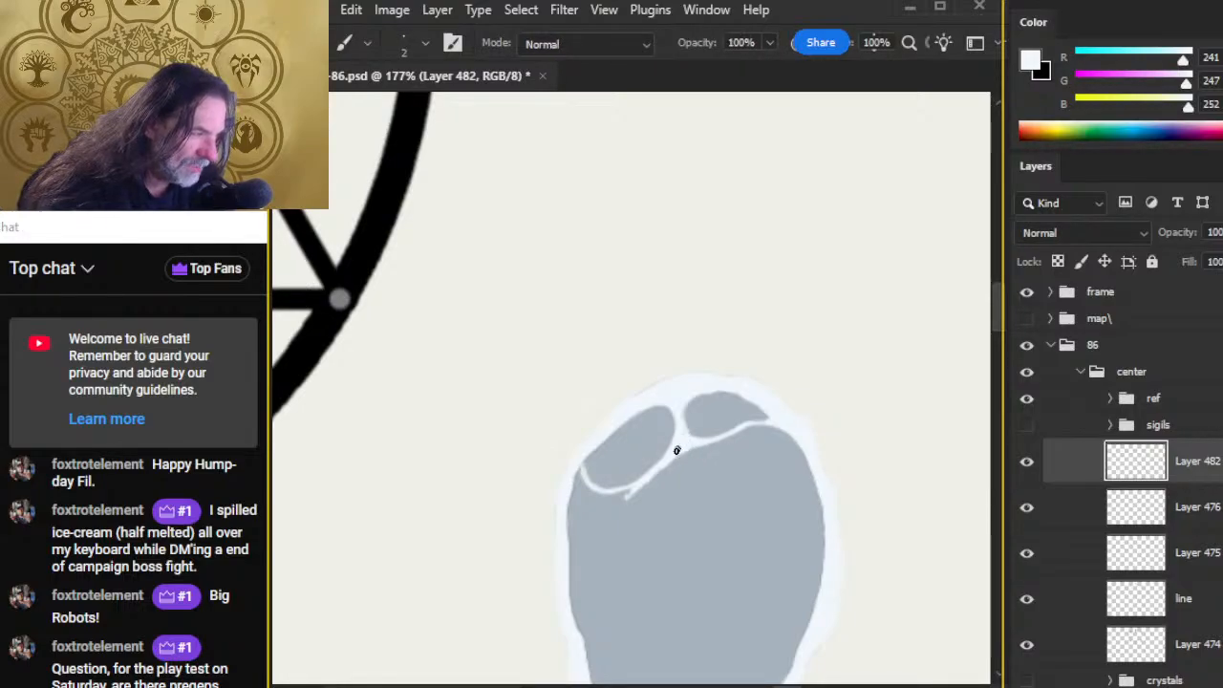
key(e)
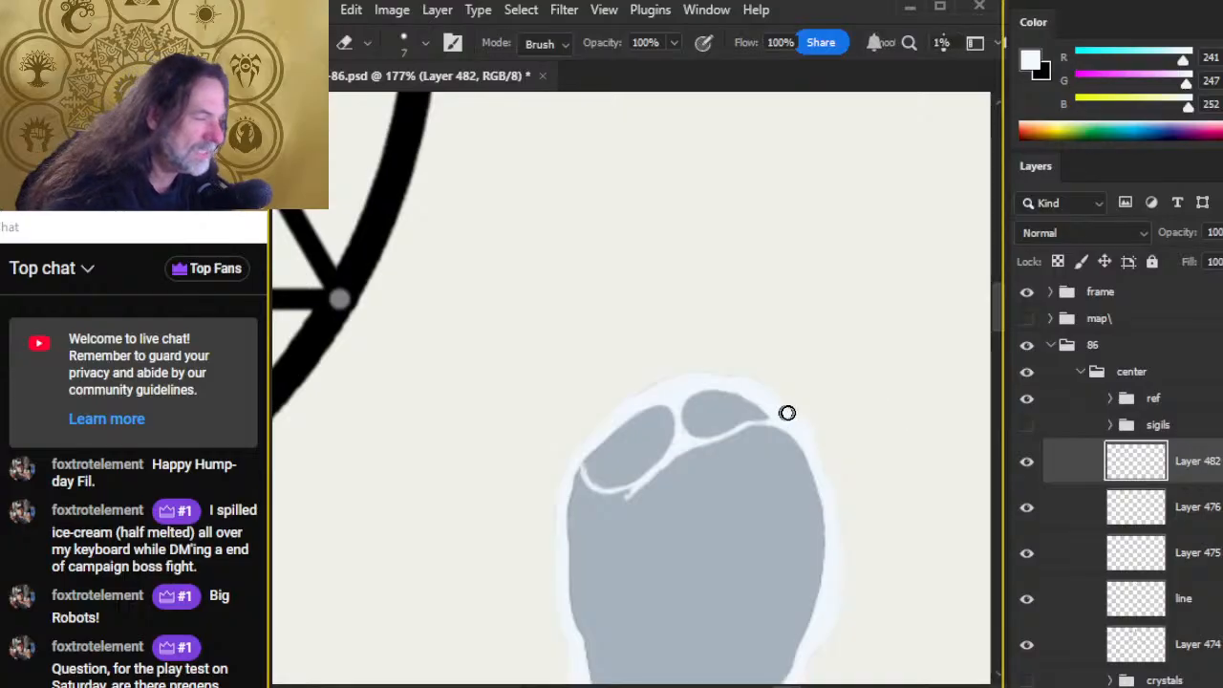
Step: Paint a short pointed spur below the upper-left oval facet and round off the facet's lower-left end
scroll(761, 491, down, 2)
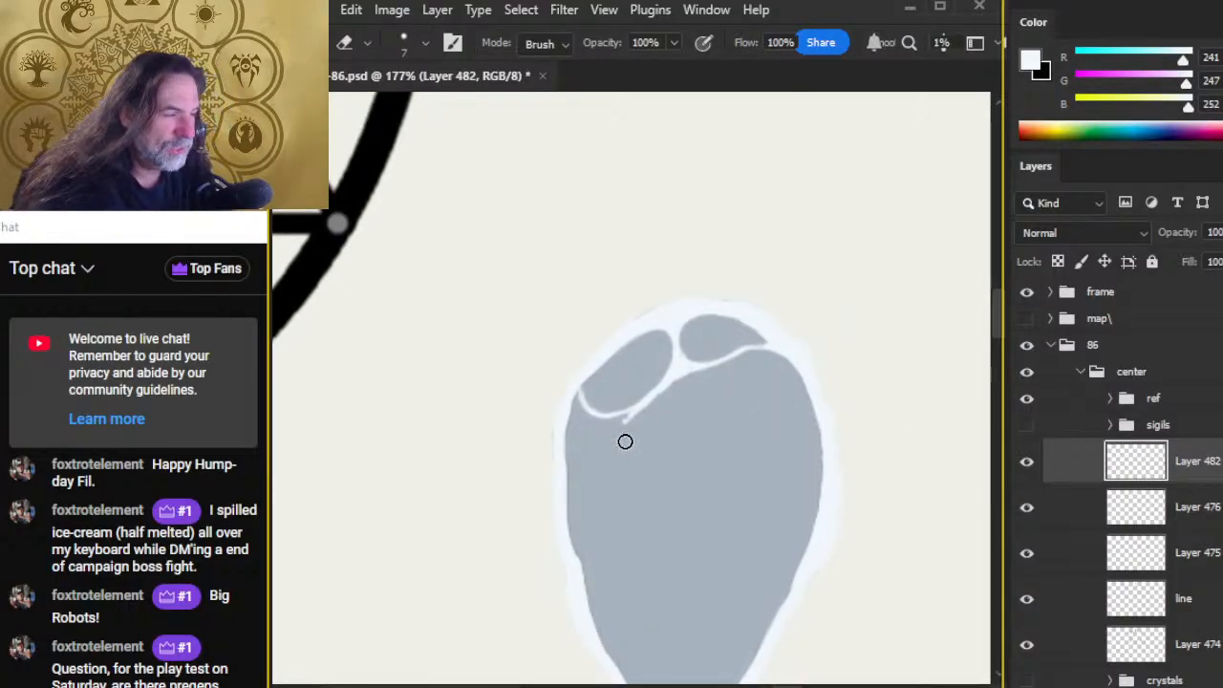
key(b)
mouse_move(606, 420)
mouse_down()
mouse_move(624, 417)
mouse_move(613, 432)
mouse_up()
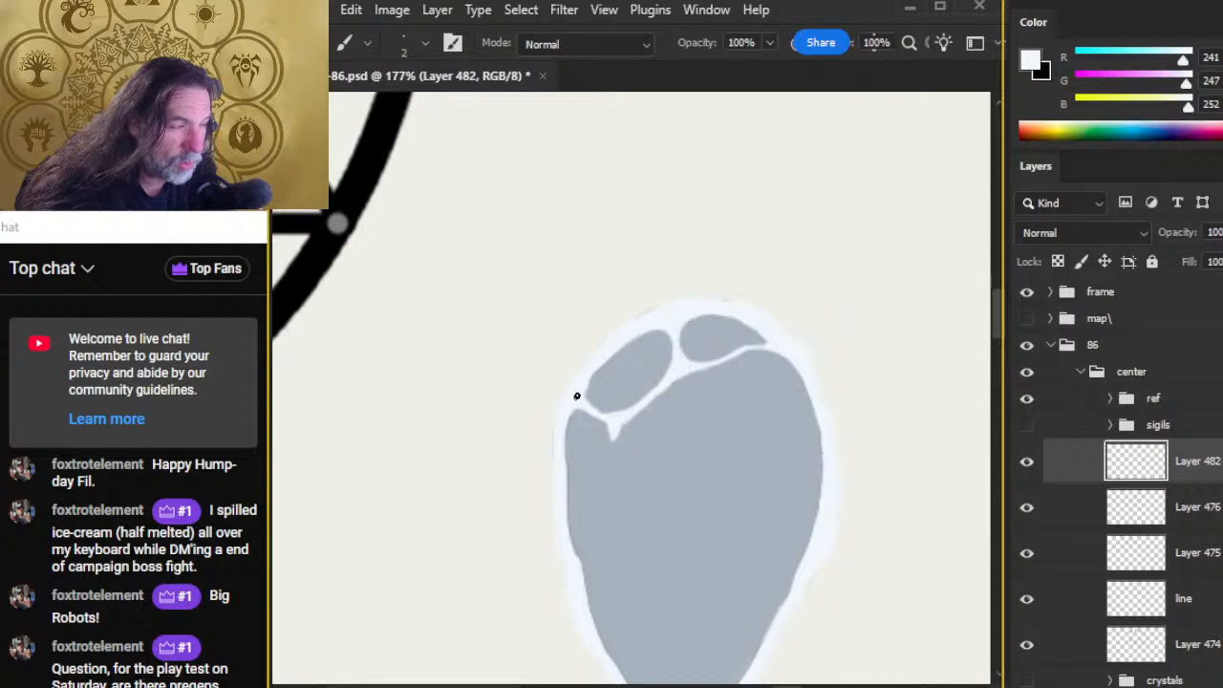
key(e)
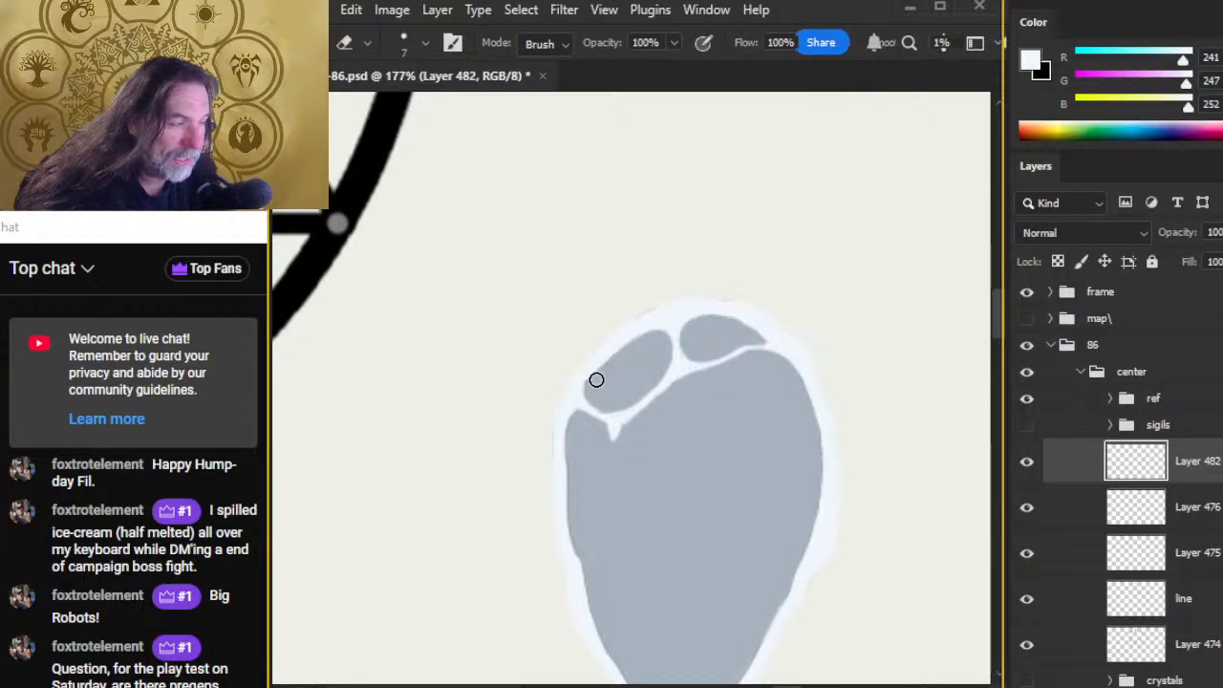
key(b)
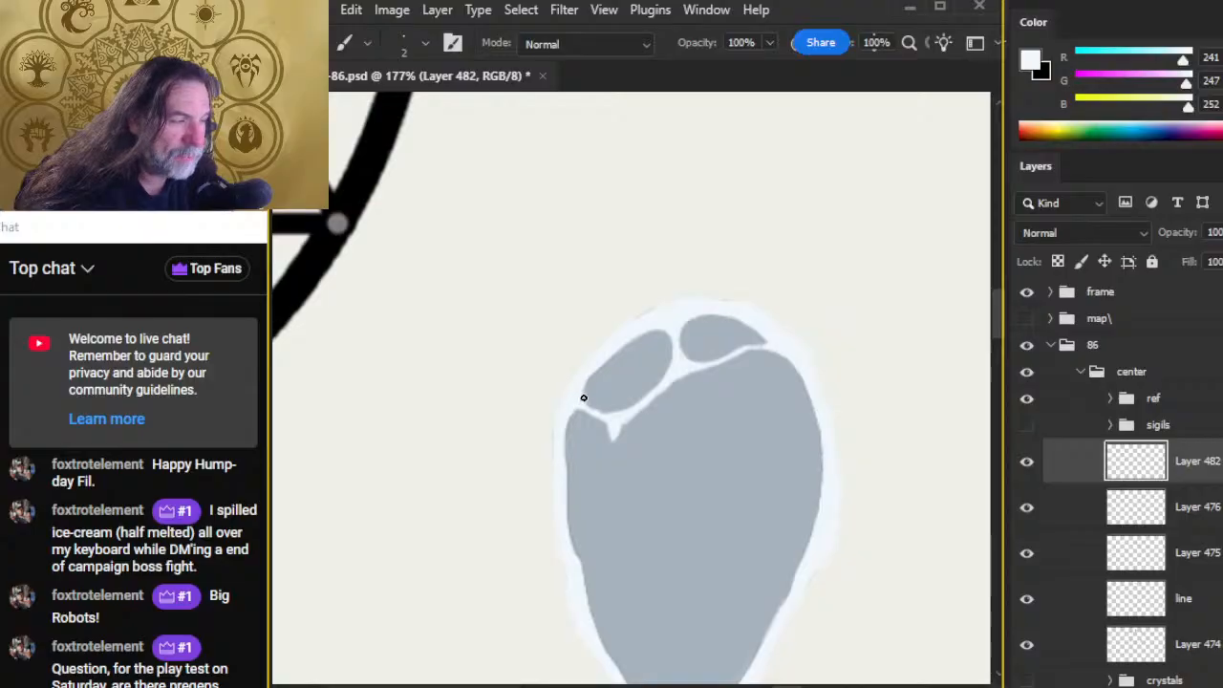
key(e)
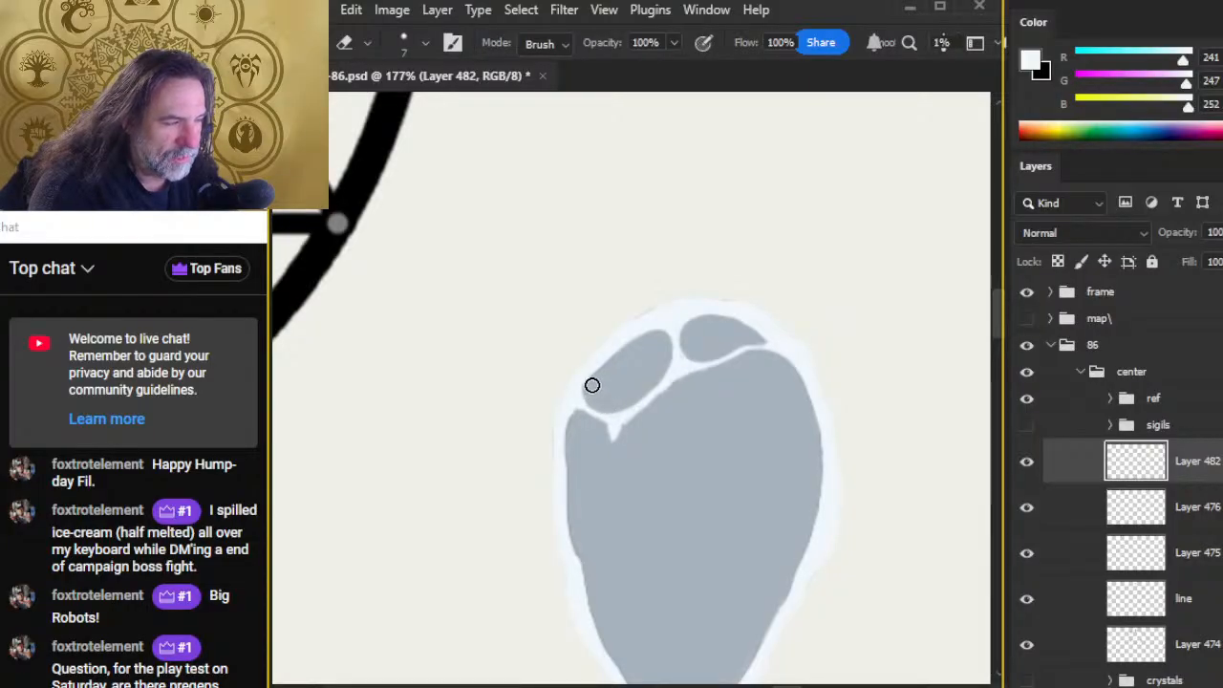
key(b)
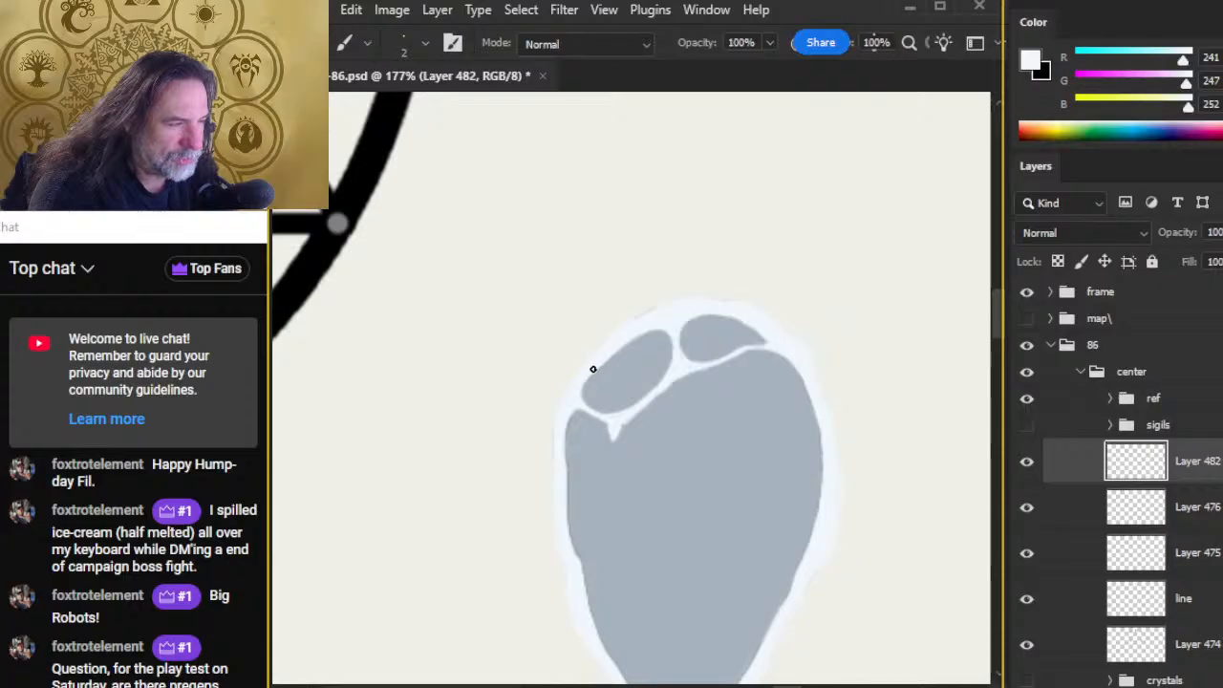
key(e)
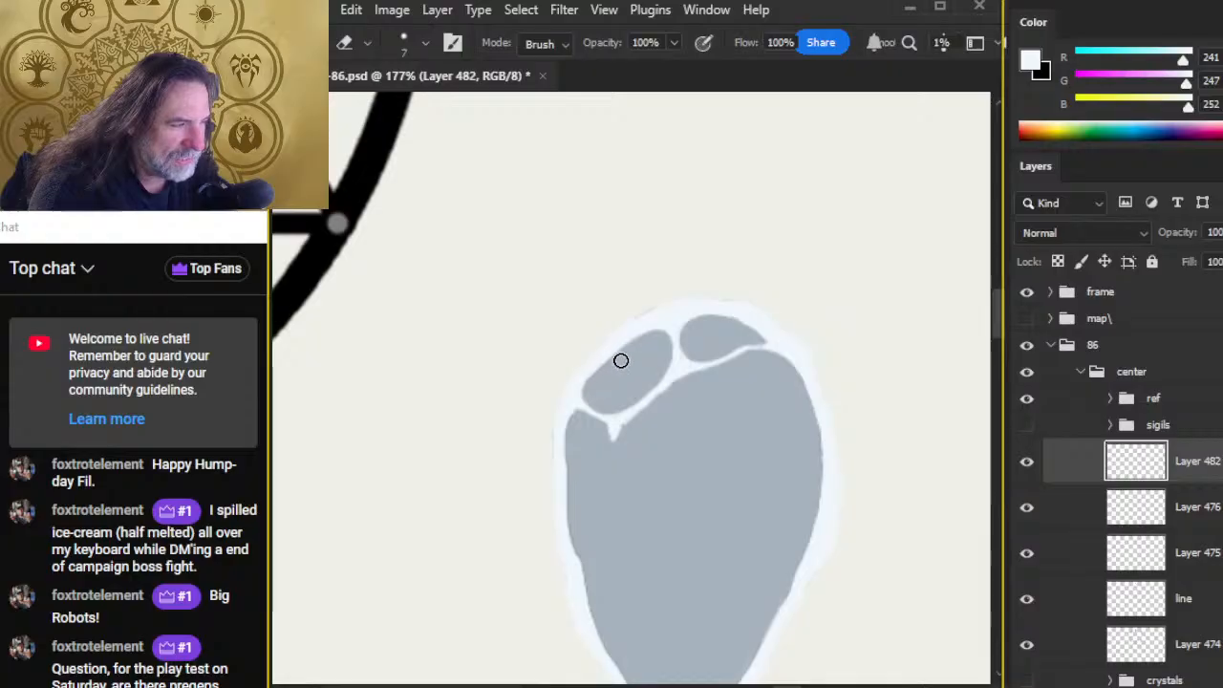
Step: Thicken the line under the top facet's right end and refine the facet's right corner and upper edge
key(b)
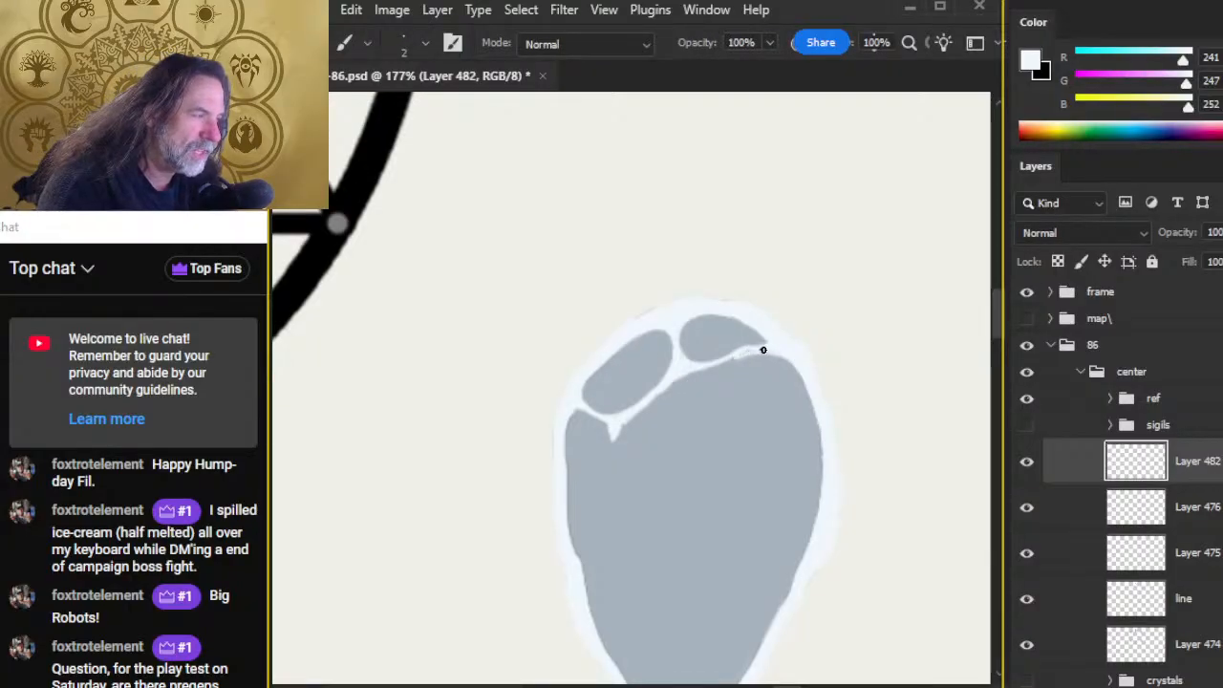
key(e)
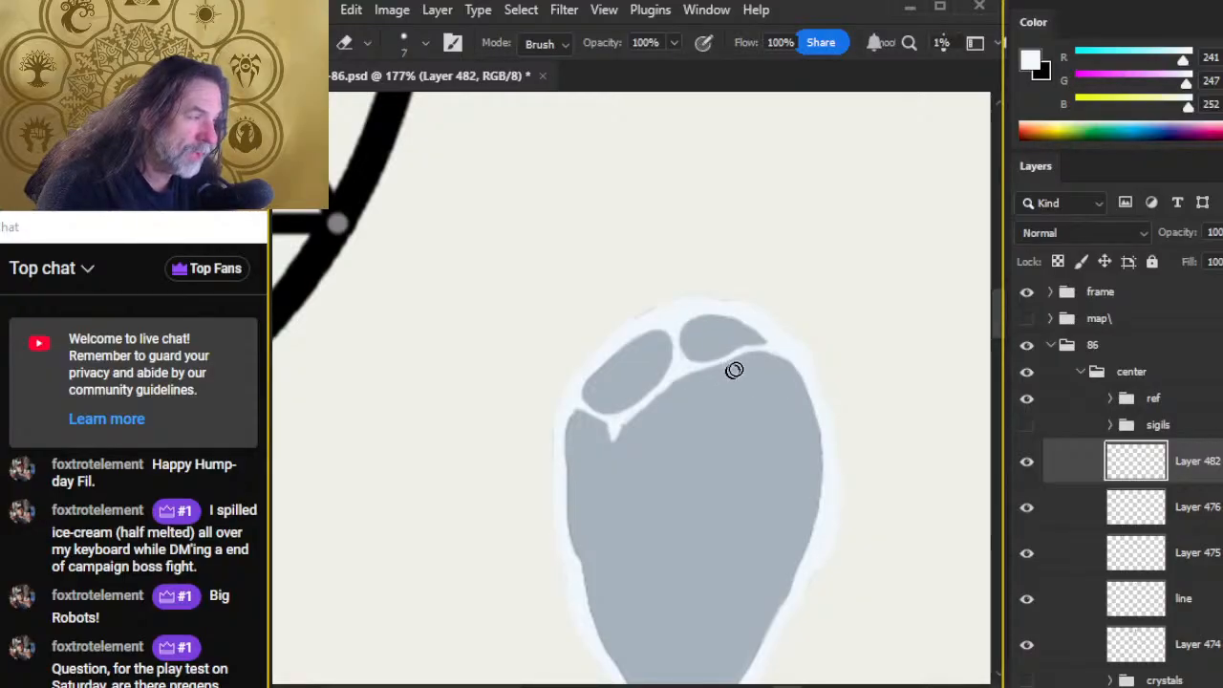
key(b)
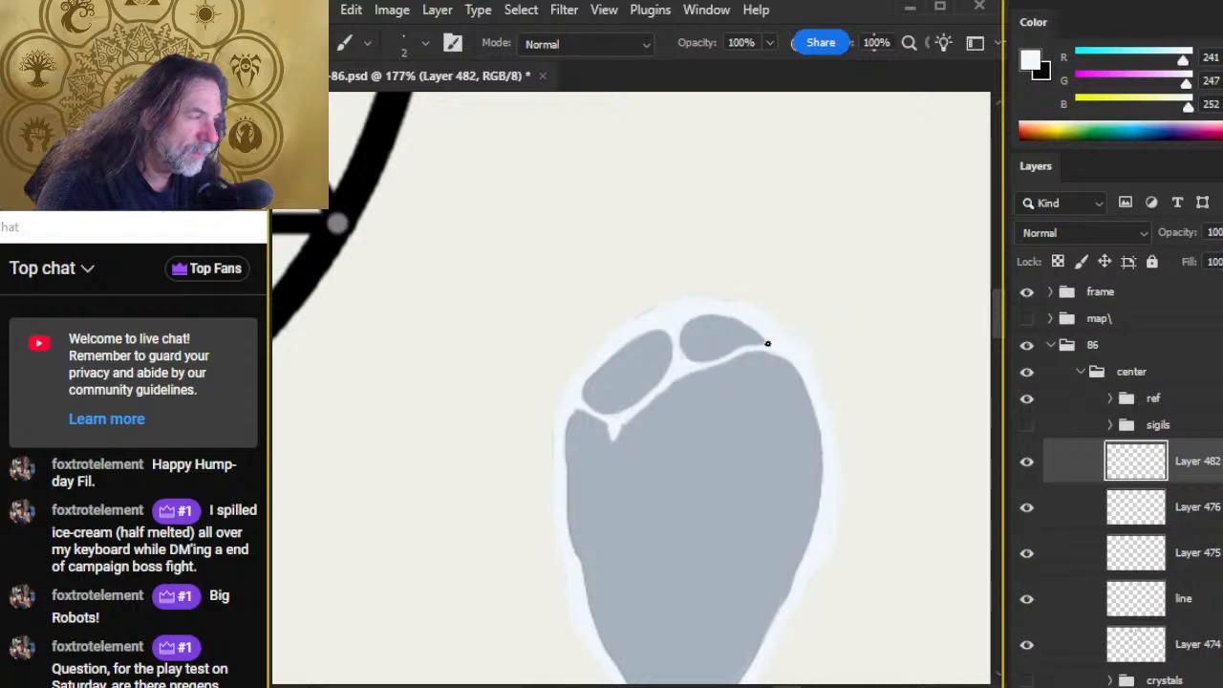
key(e)
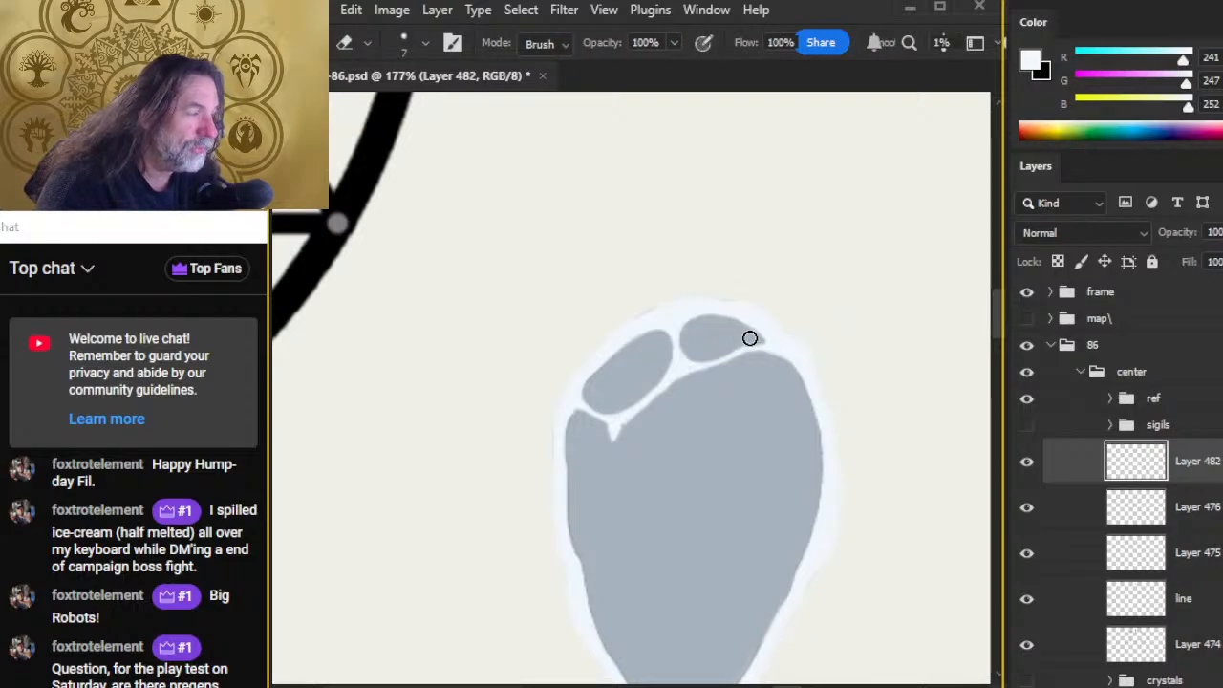
key(b)
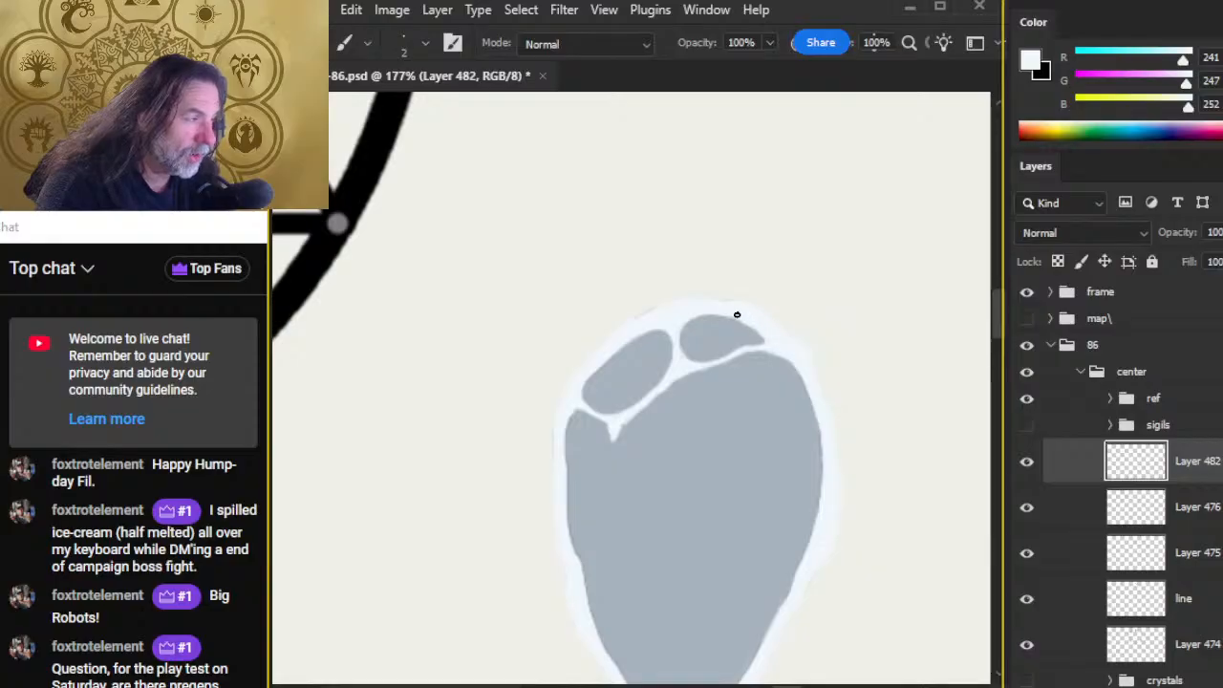
key(e)
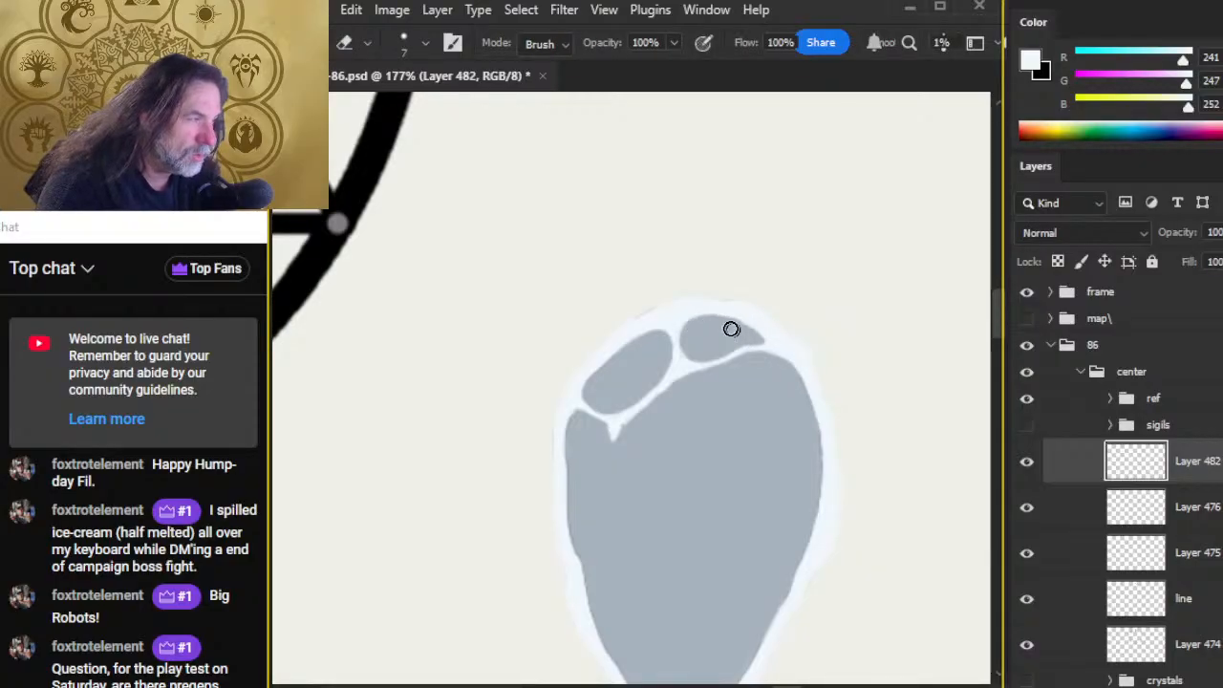
key(b)
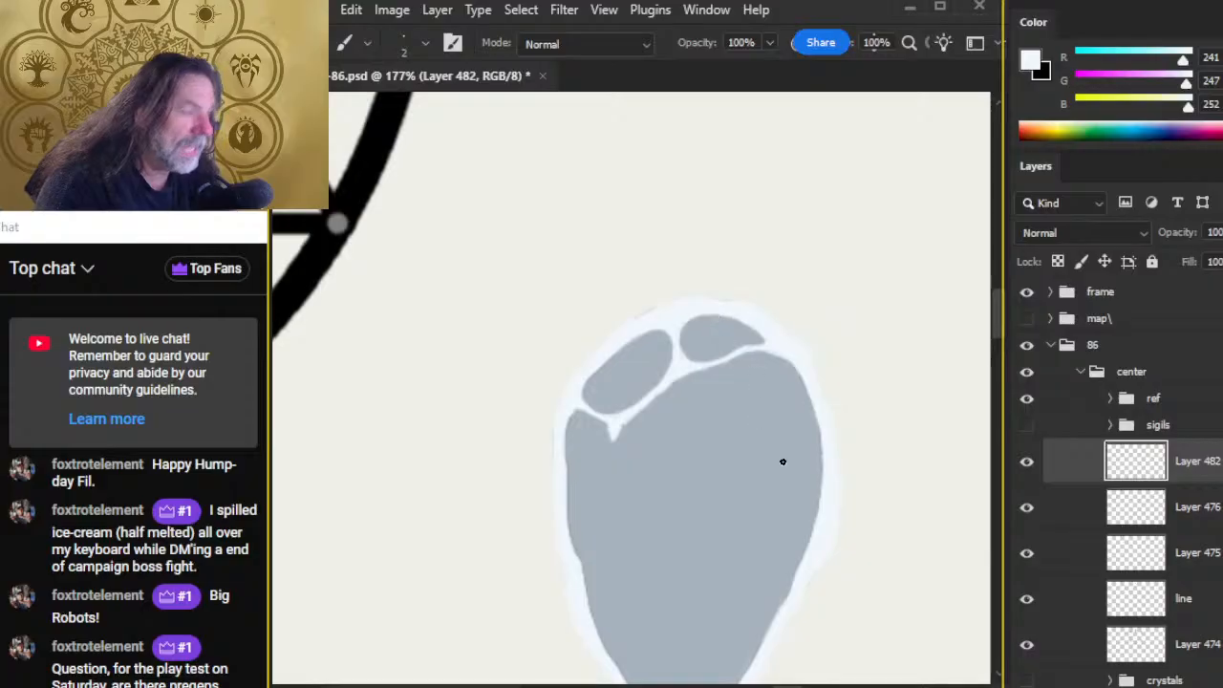
Step: Clean up the spur below the oval facet and thicken the outline along the facet's lower-left edge
key(ctrl+space)
mouse_move(751, 453)
mouse_down()
mouse_move(715, 439)
mouse_move(691, 452)
mouse_up()
mouse_move(746, 488)
mouse_down()
mouse_move(573, 350)
mouse_move(555, 352)
mouse_move(541, 316)
mouse_up()
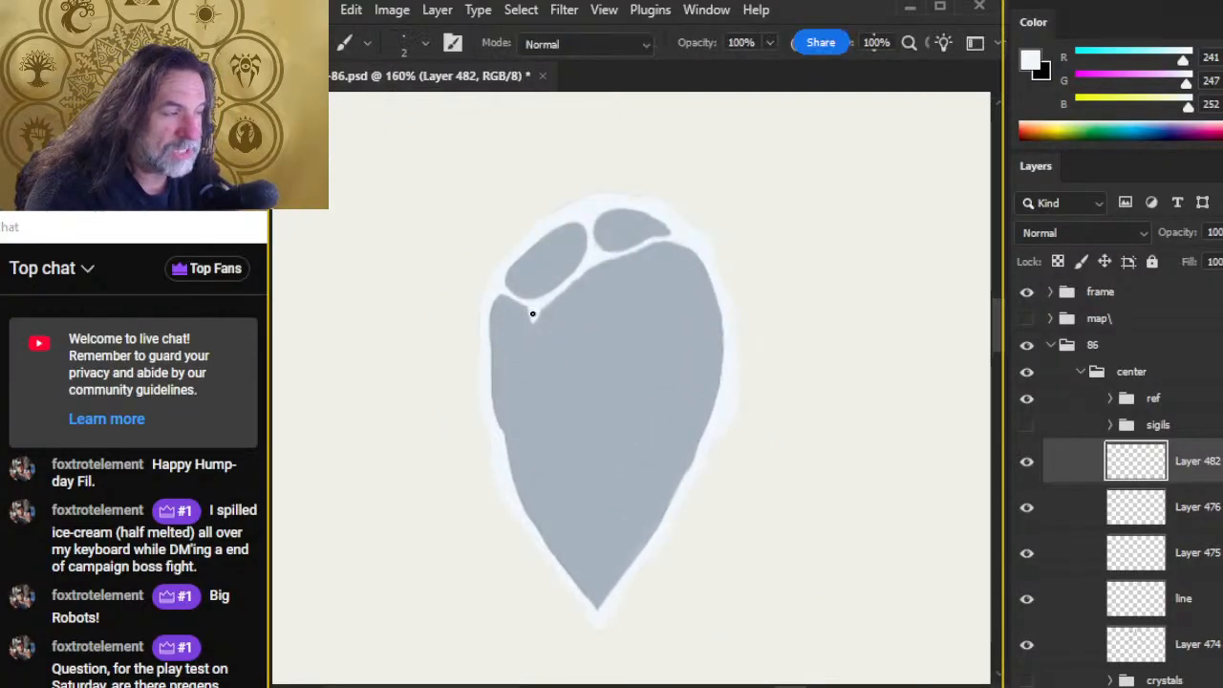
key(e)
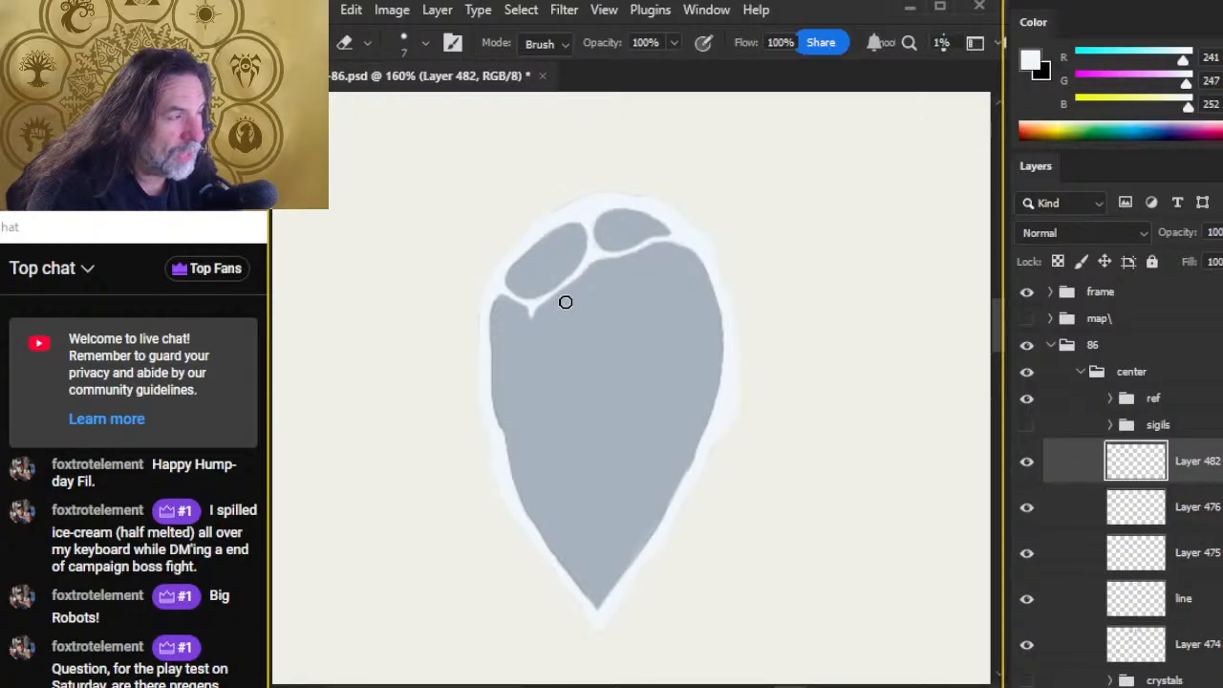
key(b)
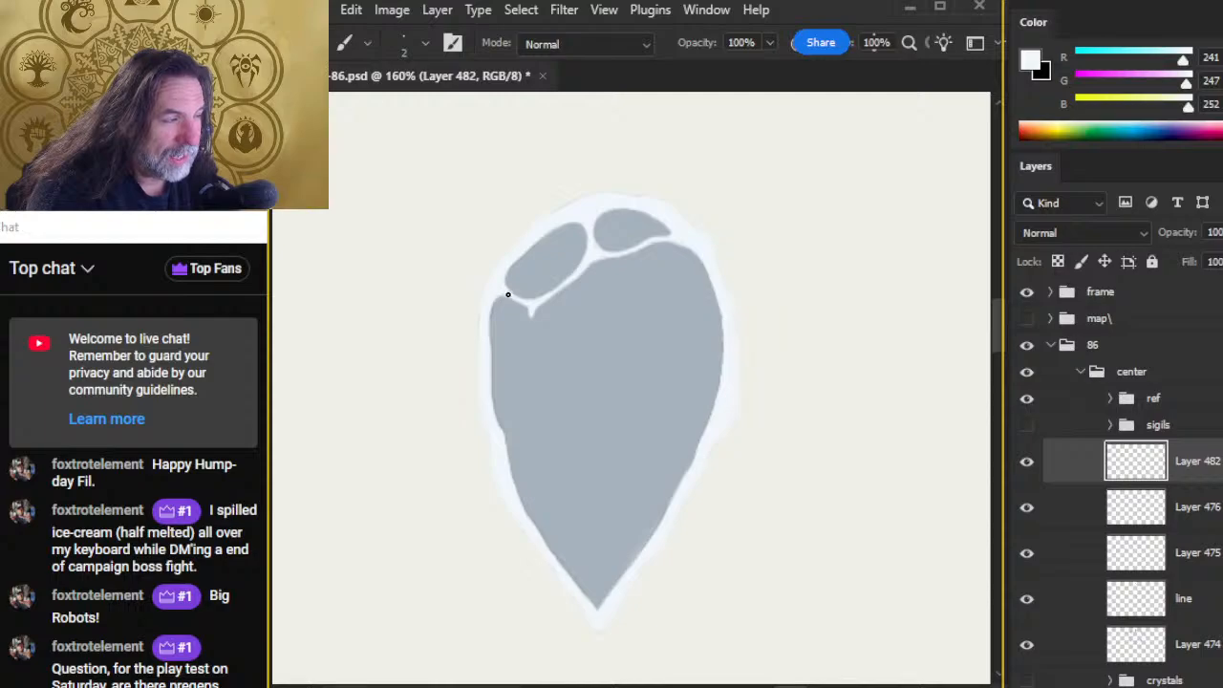
key(e)
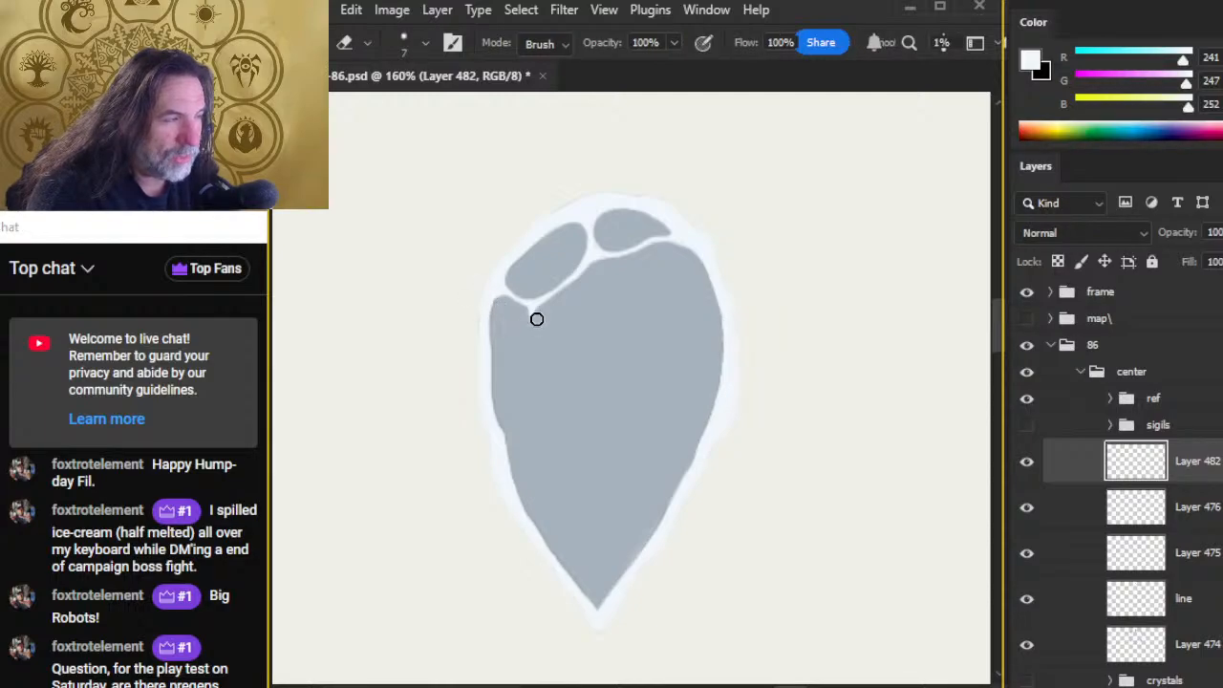
key(b)
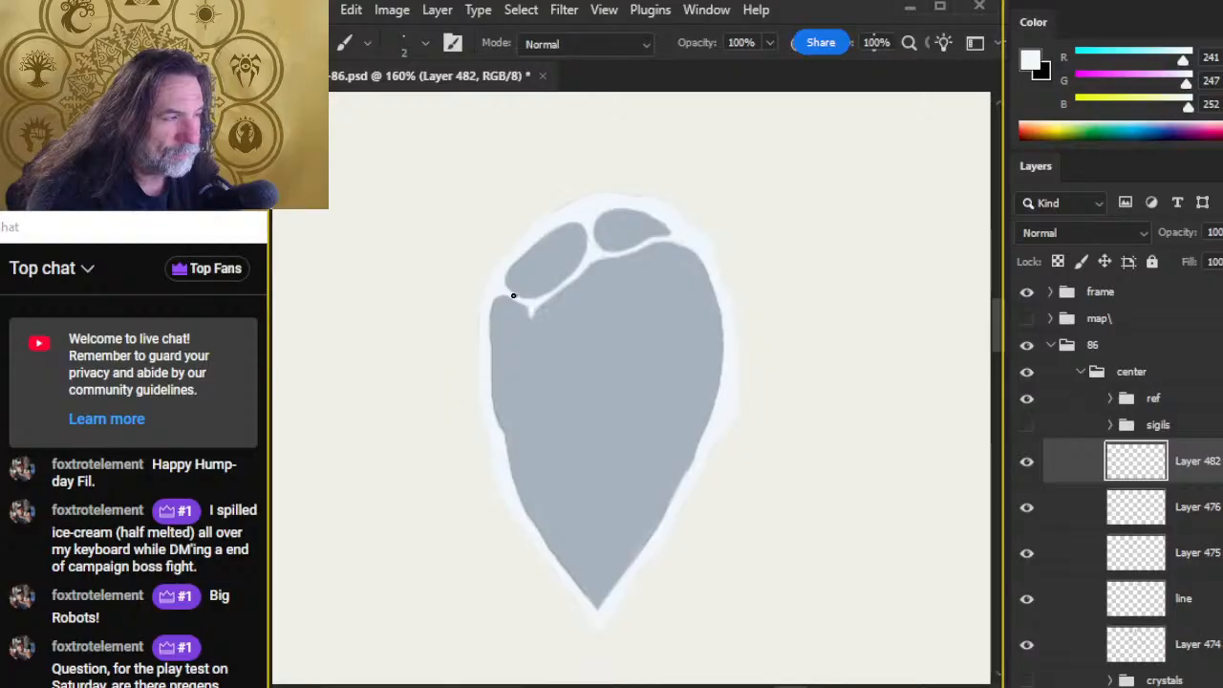
drag(531, 303, 506, 274)
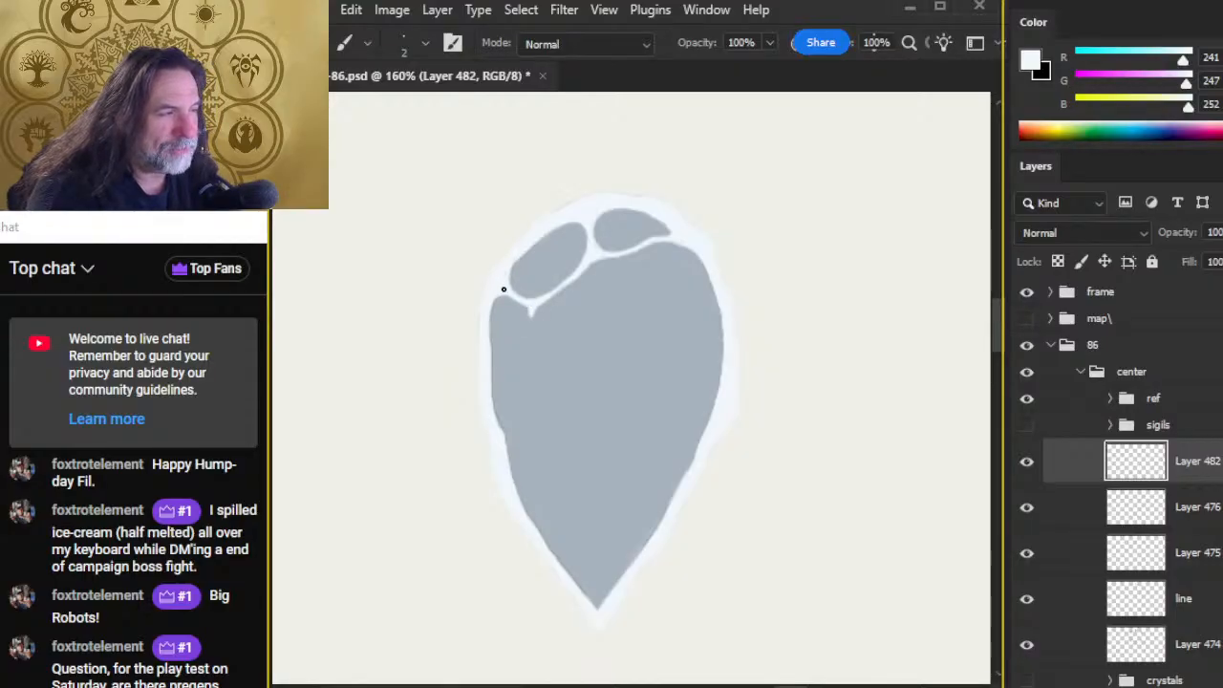
key(e)
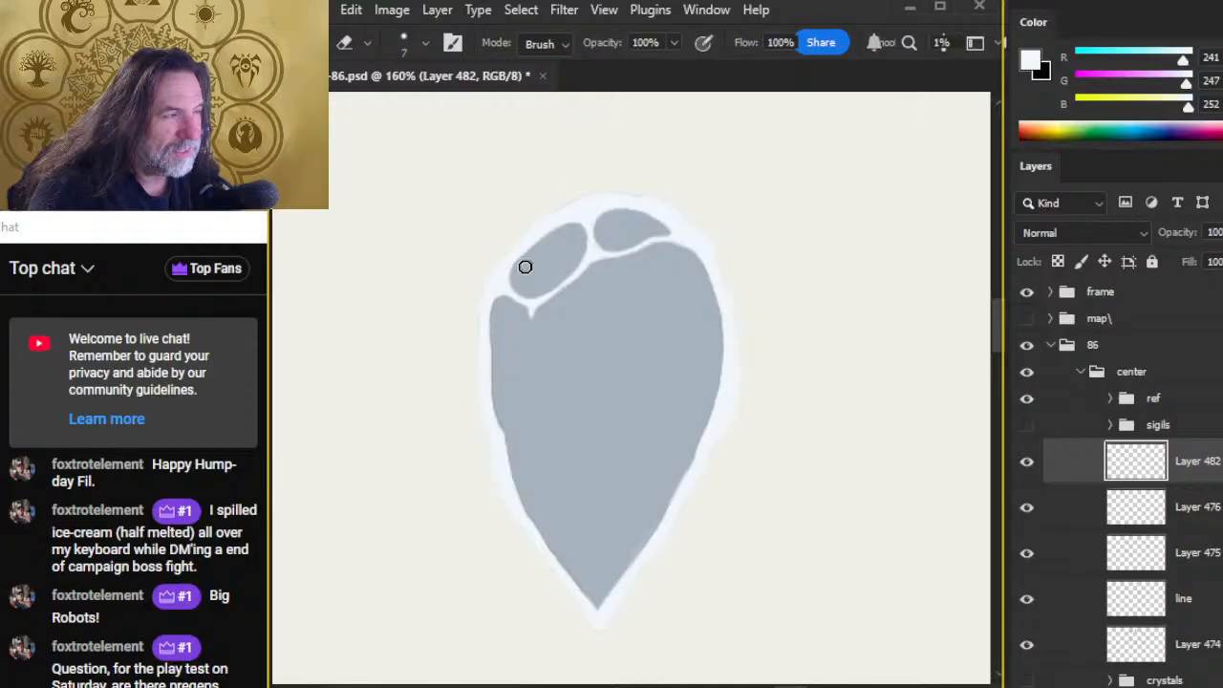
Step: Extend the spur in a curved line down to the crystal's left edge, enclosing a narrow side facet, and tidy its ends
key(b)
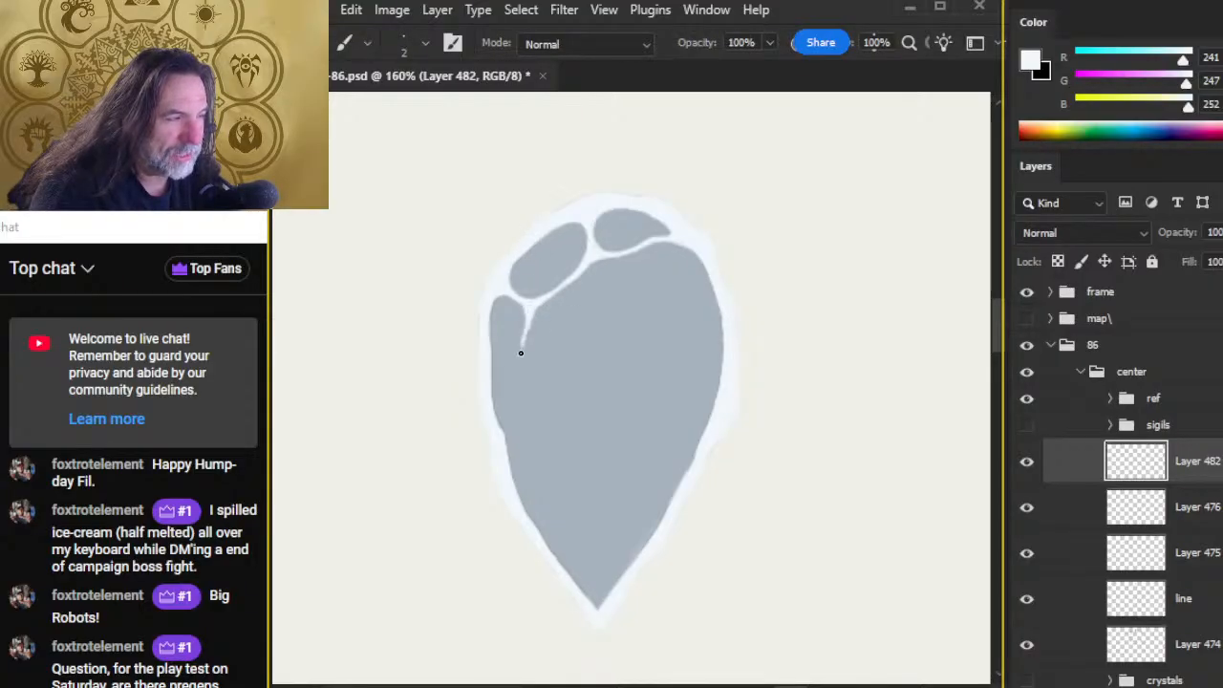
drag(526, 333, 507, 440)
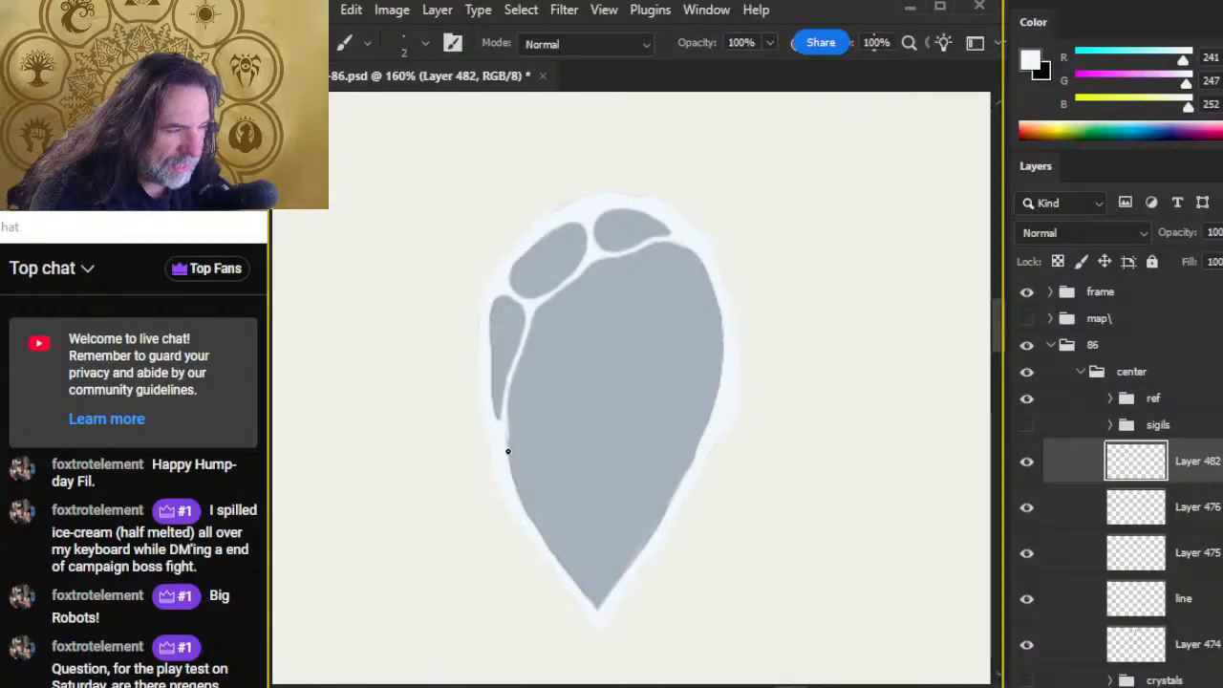
key(e)
mouse_move(514, 459)
mouse_down()
mouse_move(516, 407)
mouse_move(506, 462)
mouse_up()
key(b)
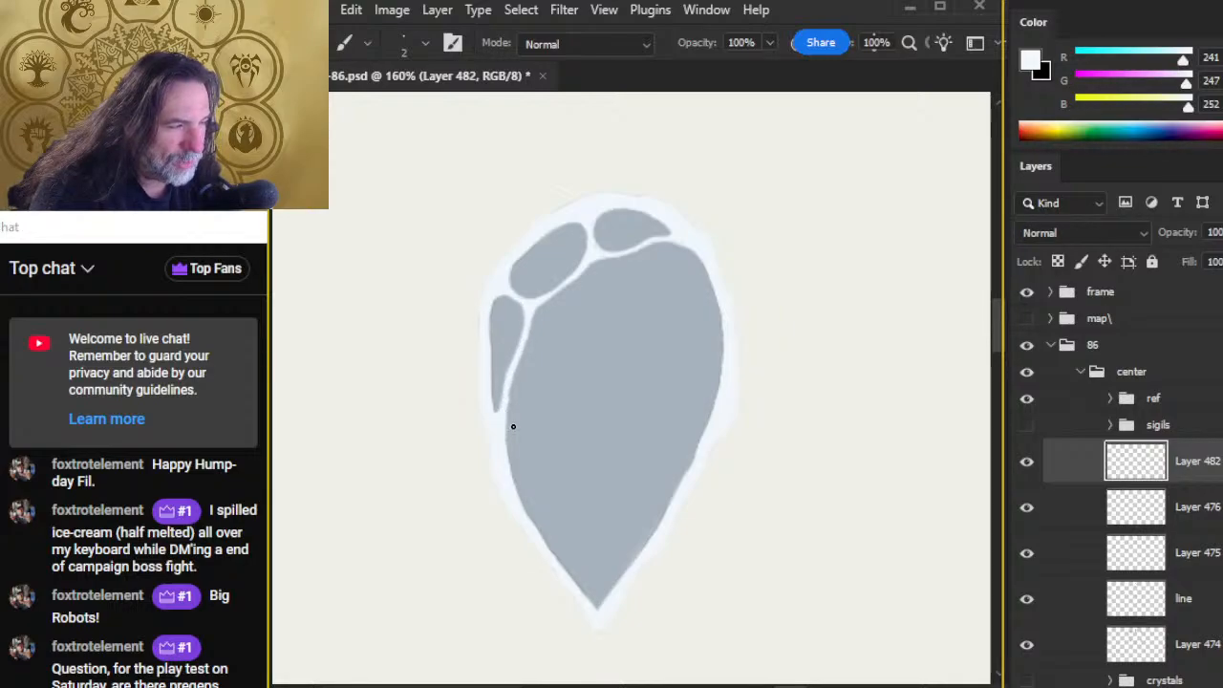
key(e)
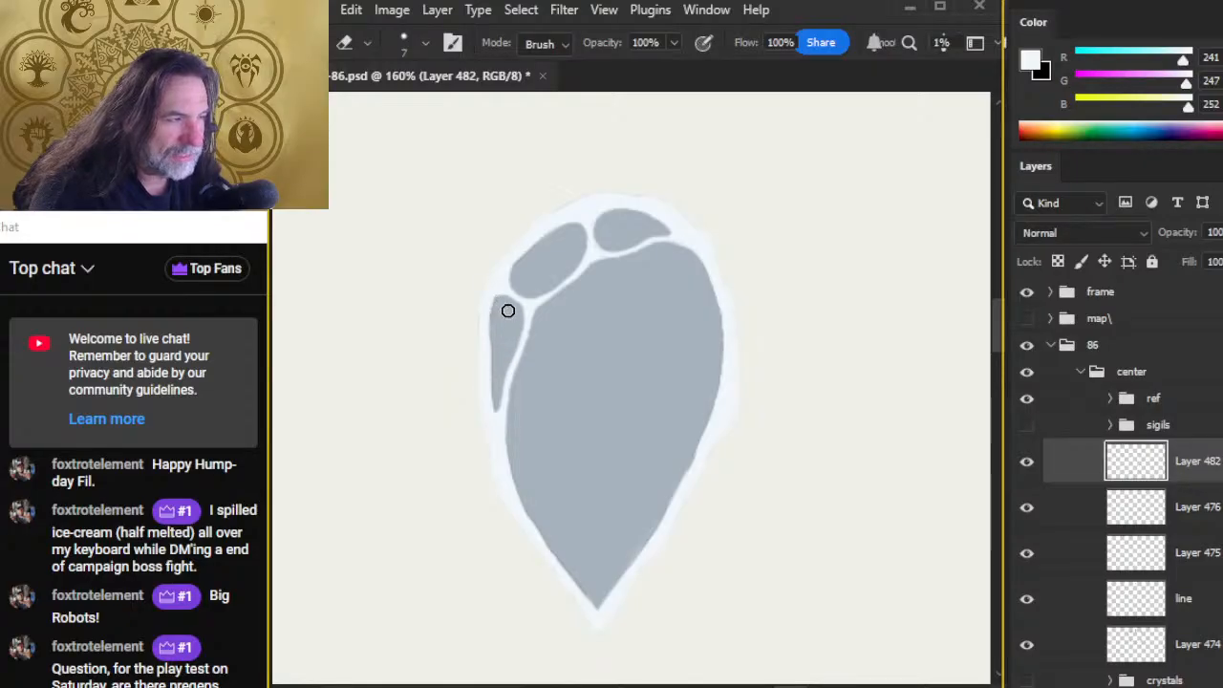
key(b)
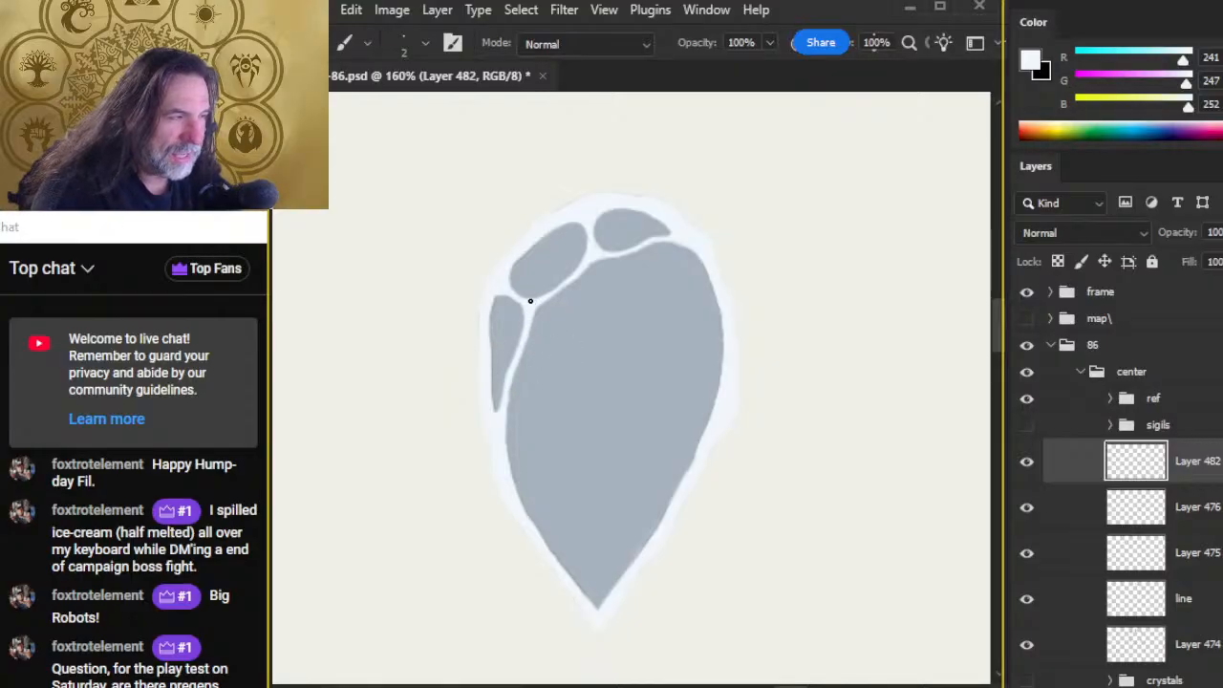
key(e)
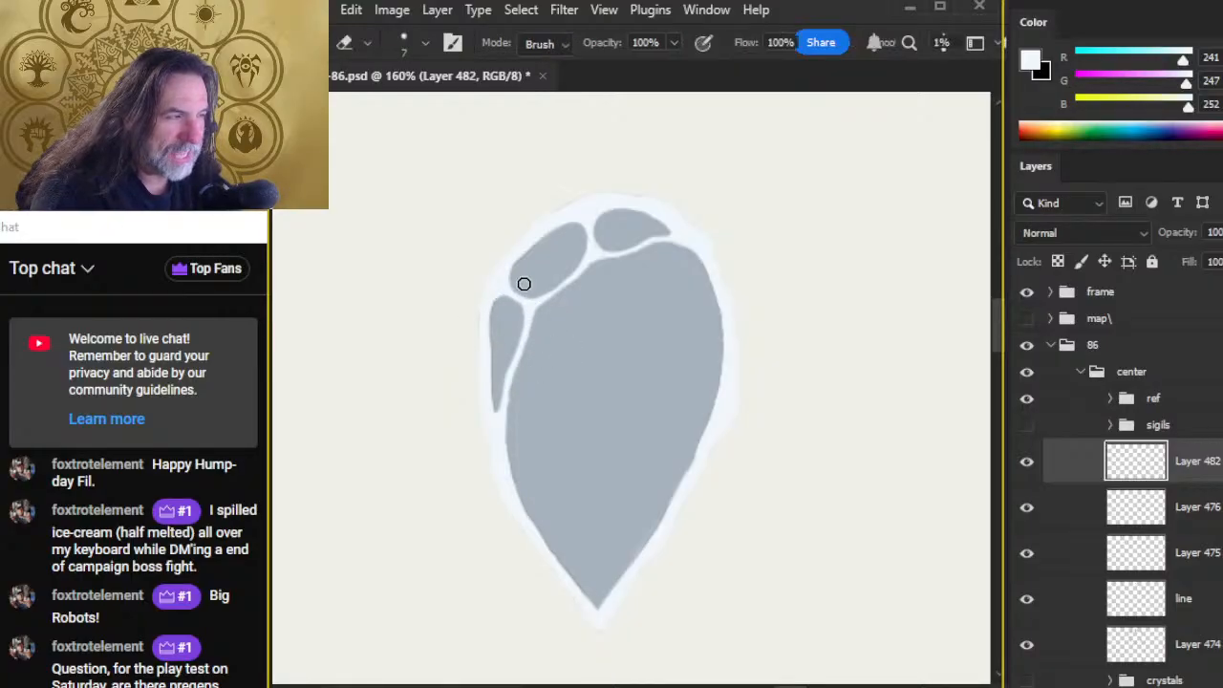
Step: Paint a short curved spur below the top facet's right end and trim its underside into a tapered line
key(b)
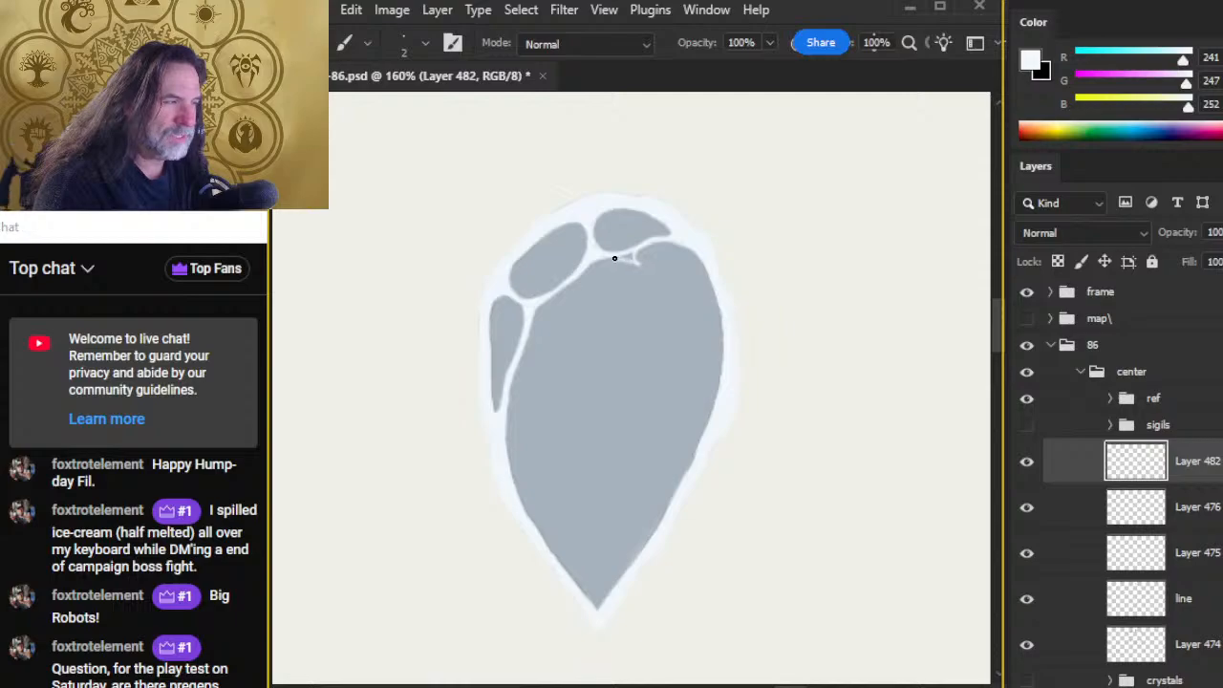
key(e)
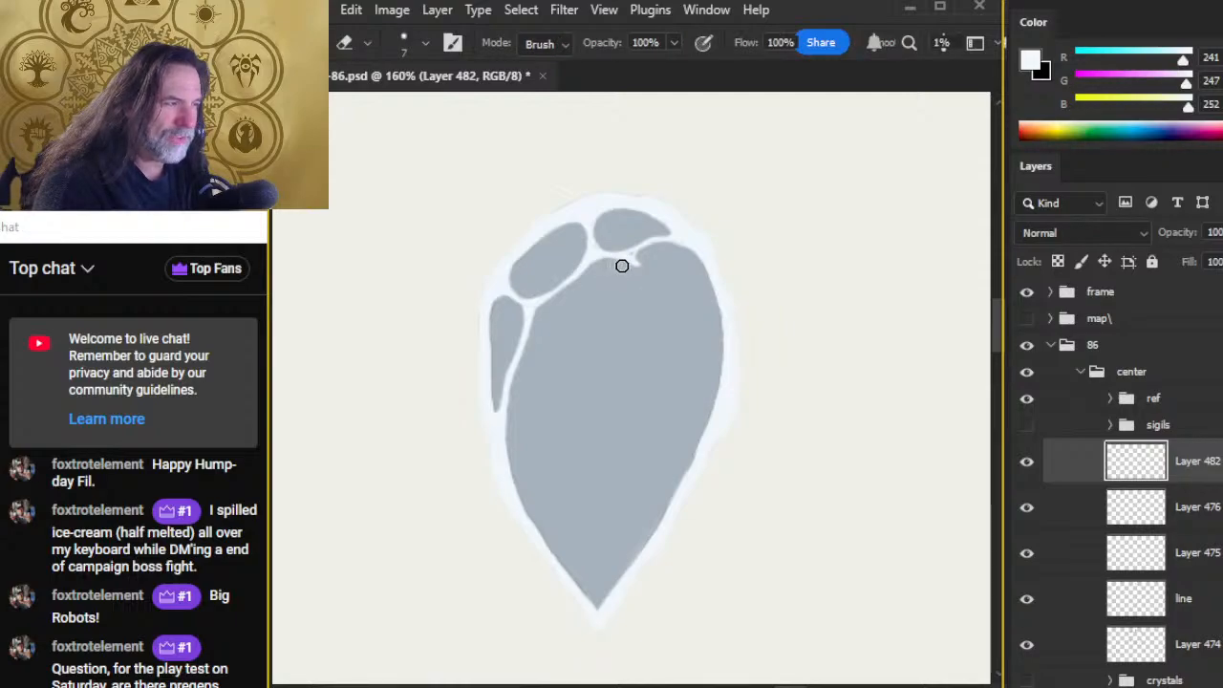
key(b)
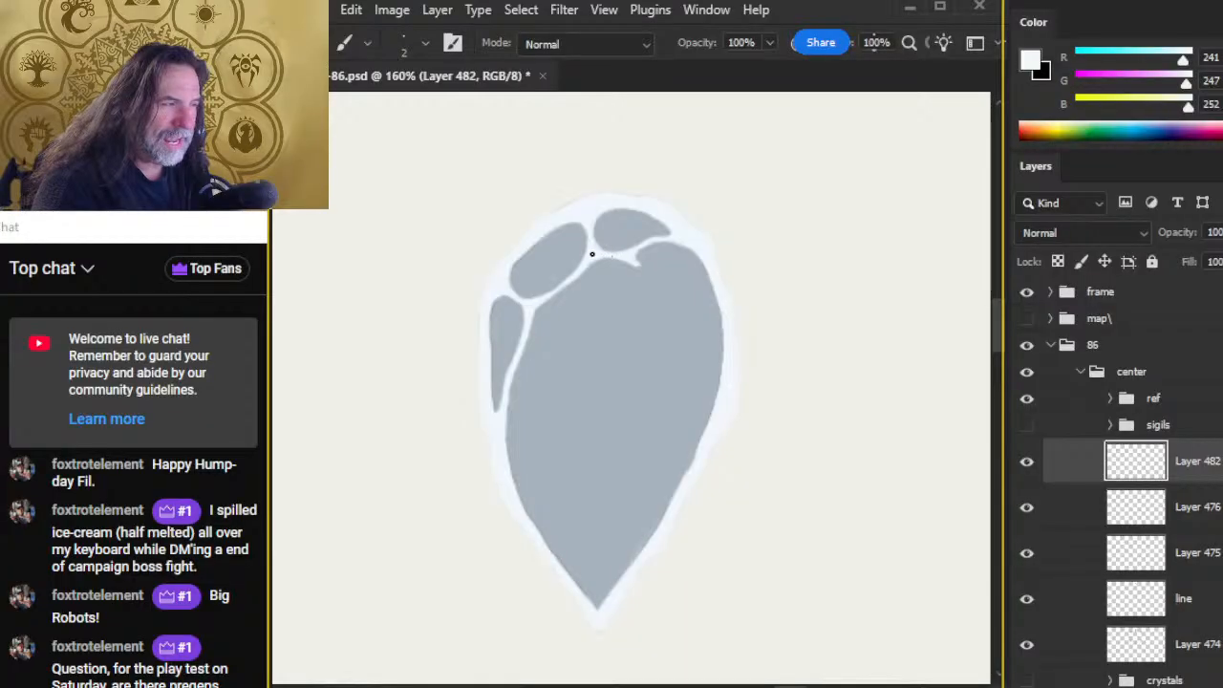
key(e)
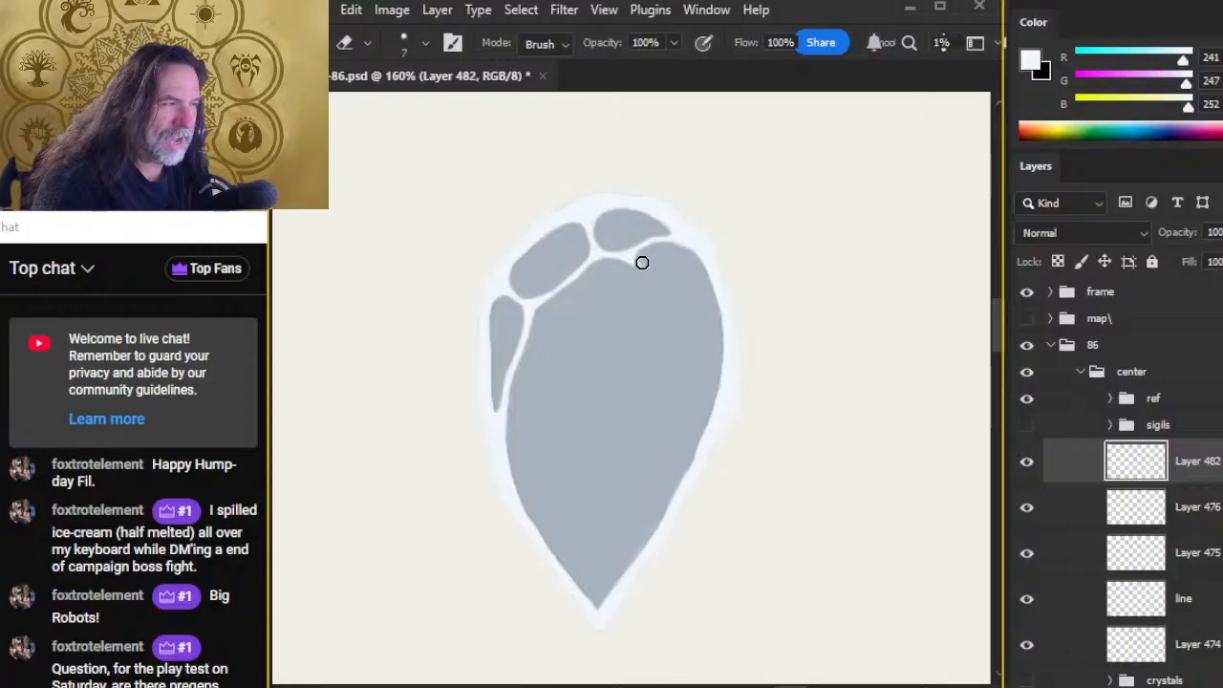
key(b)
key(e)
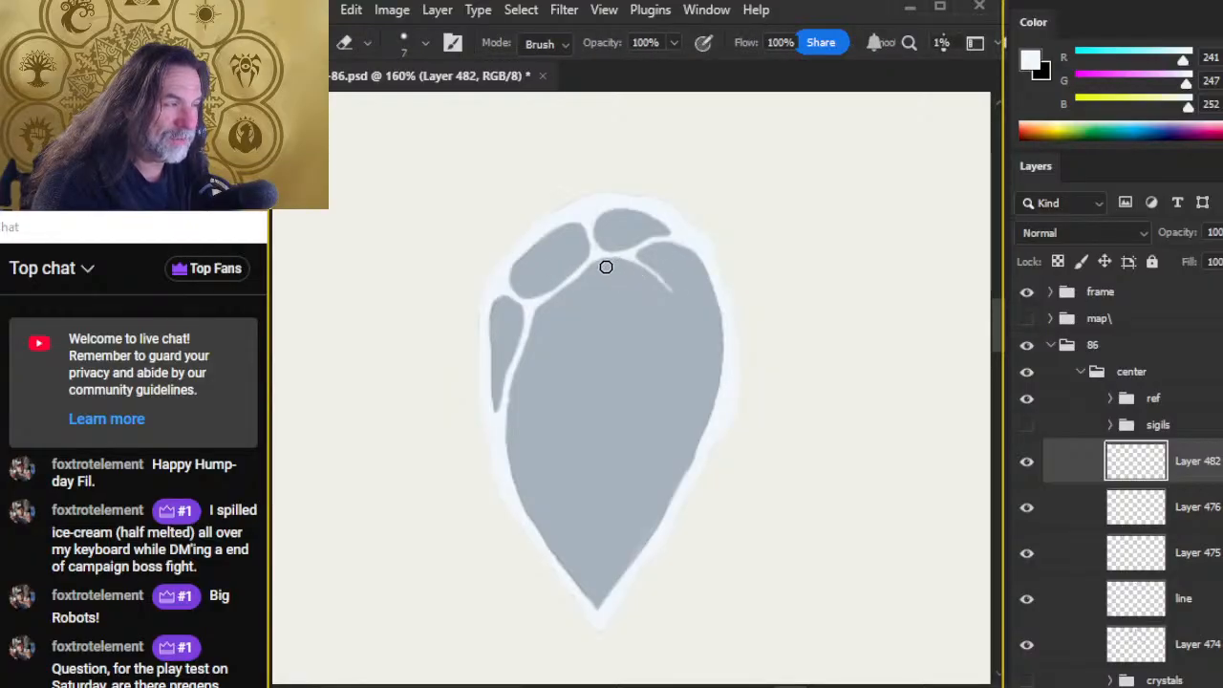
Step: Extend the spur in a curve down the crystal's right side and clean up the facet corner at its upper end
key(b)
mouse_move(631, 254)
mouse_down()
mouse_move(670, 283)
mouse_move(695, 332)
mouse_up()
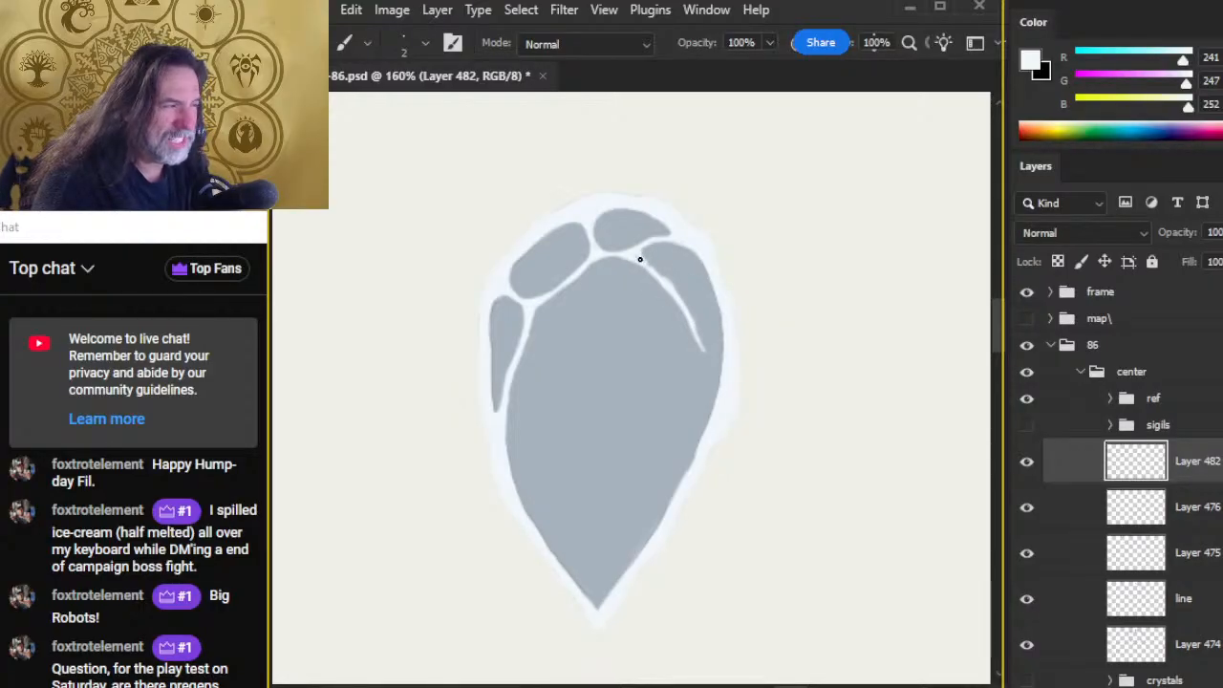
key(e)
drag(655, 254, 660, 274)
key(b)
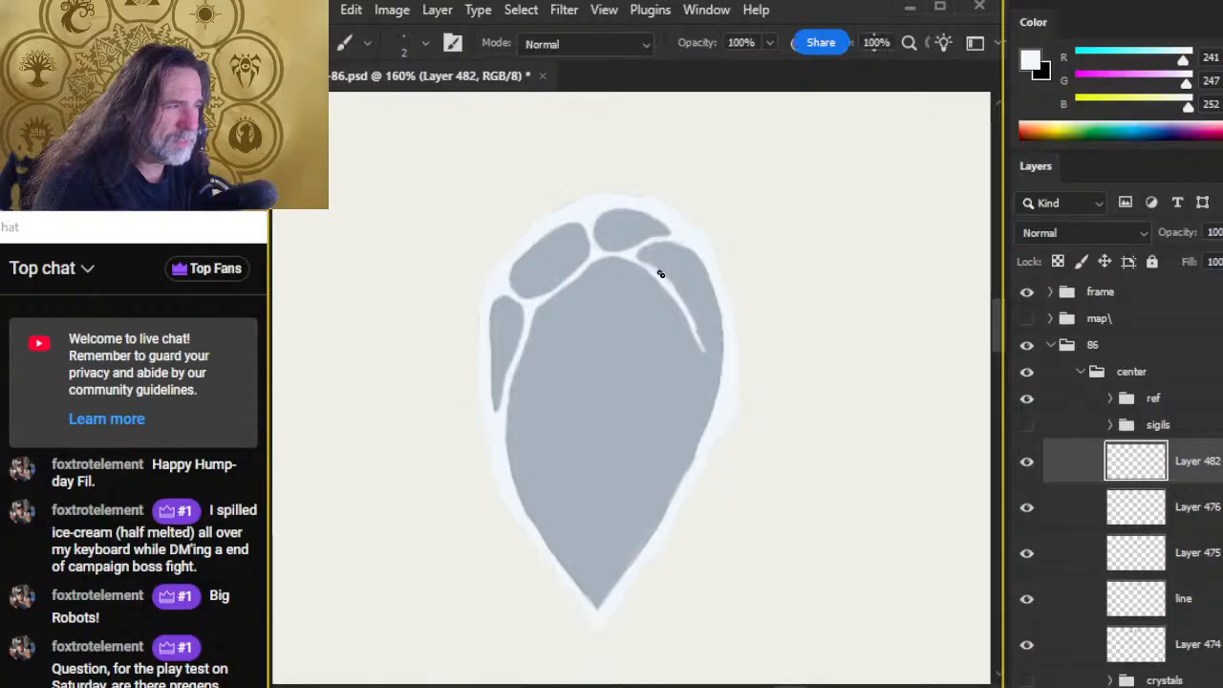
key(e)
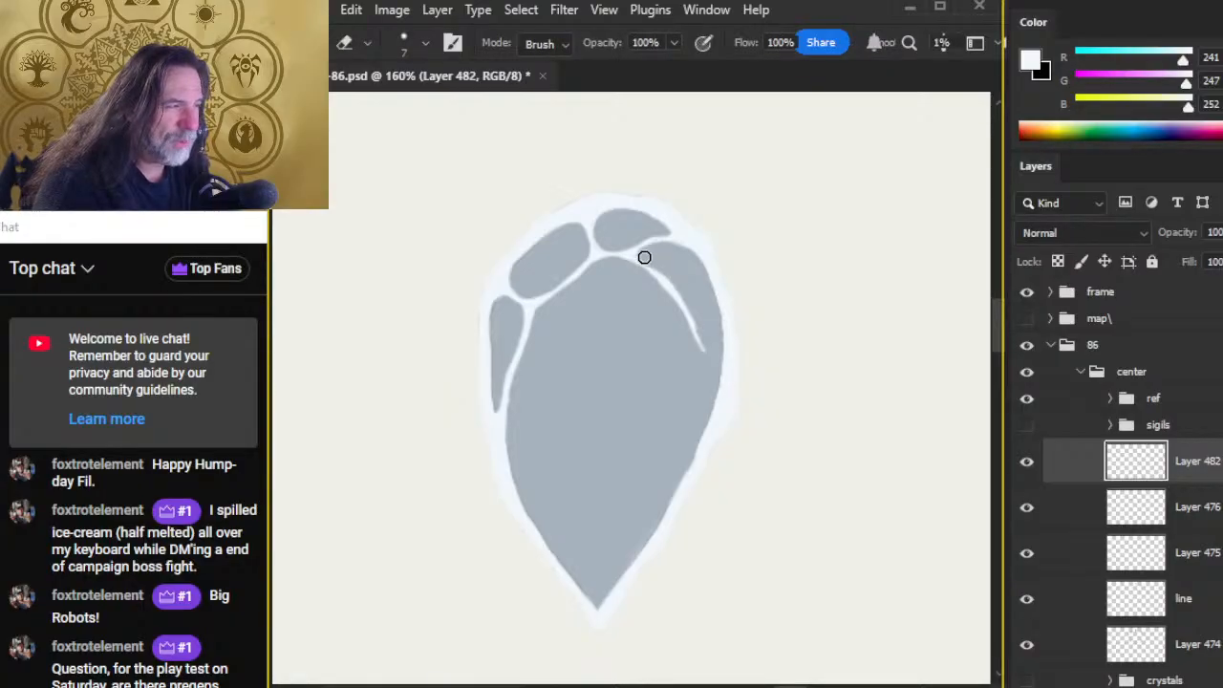
key(b)
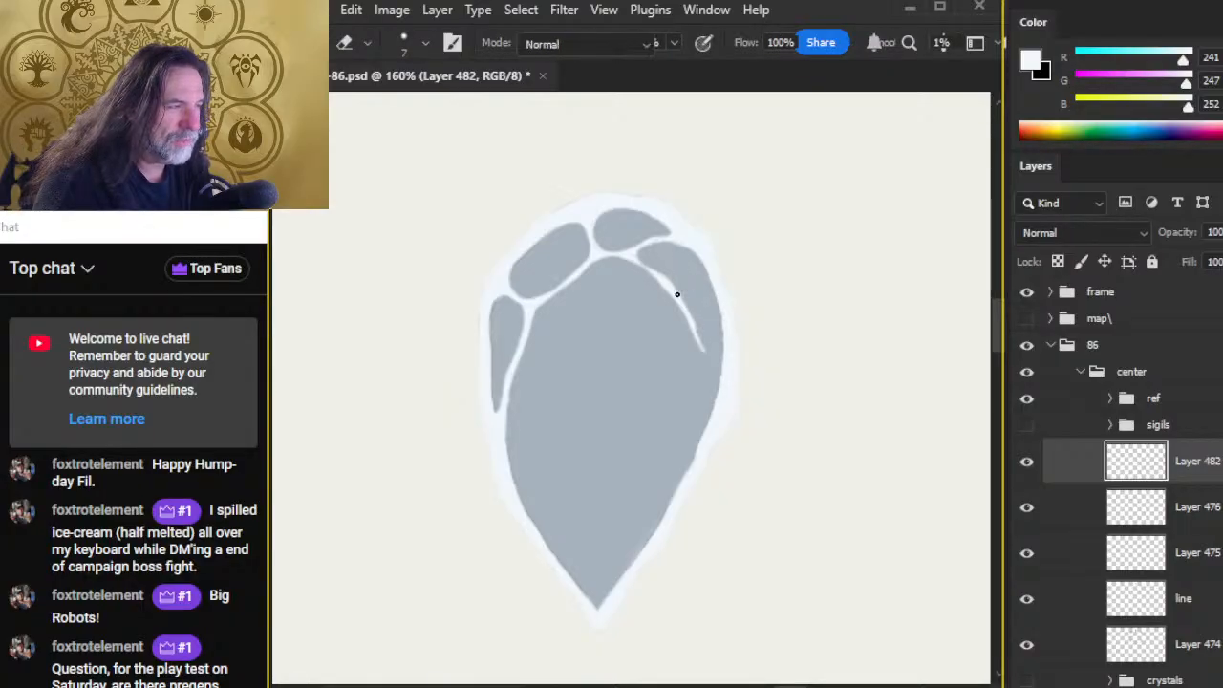
Step: Thin the curve's lower part and continue it down to the crystal's right edge, enclosing a long side facet
key(e)
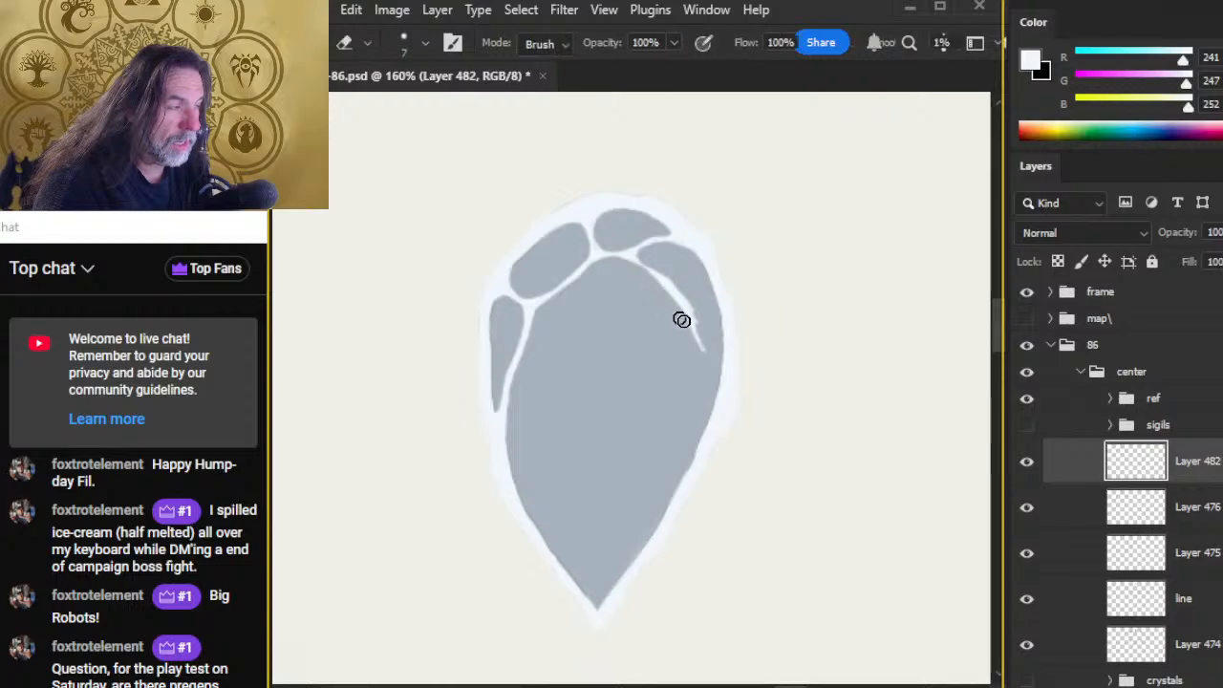
drag(662, 292, 697, 338)
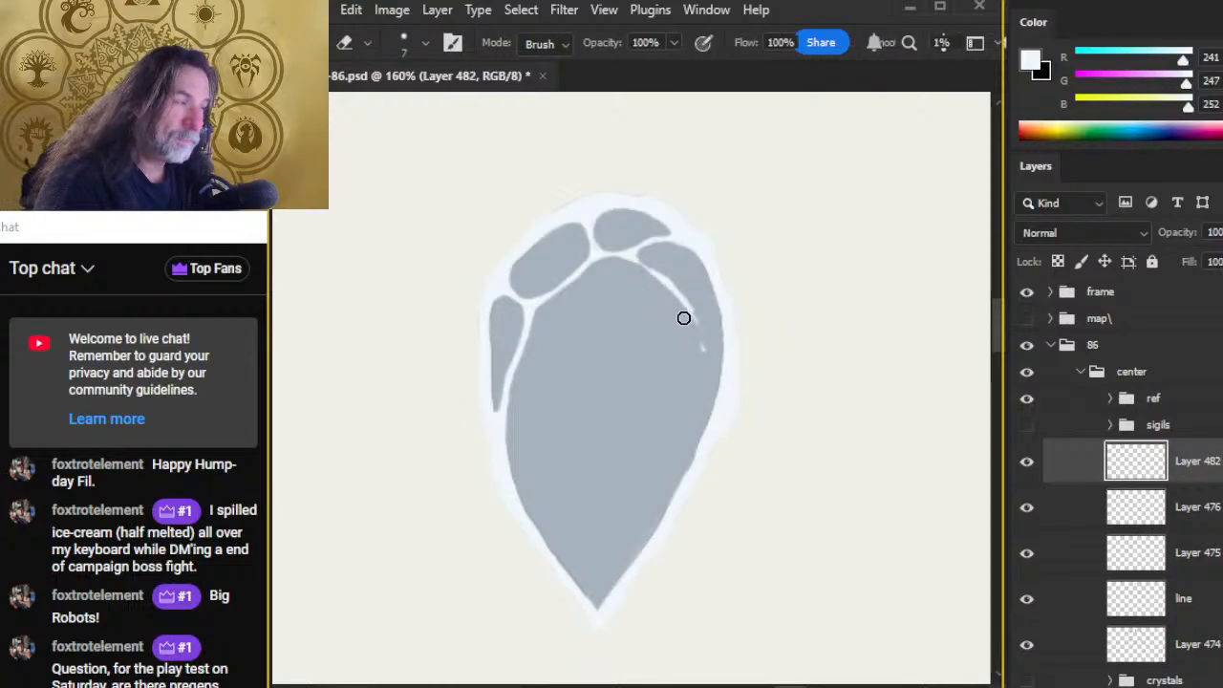
key(b)
drag(701, 352, 708, 396)
key(e)
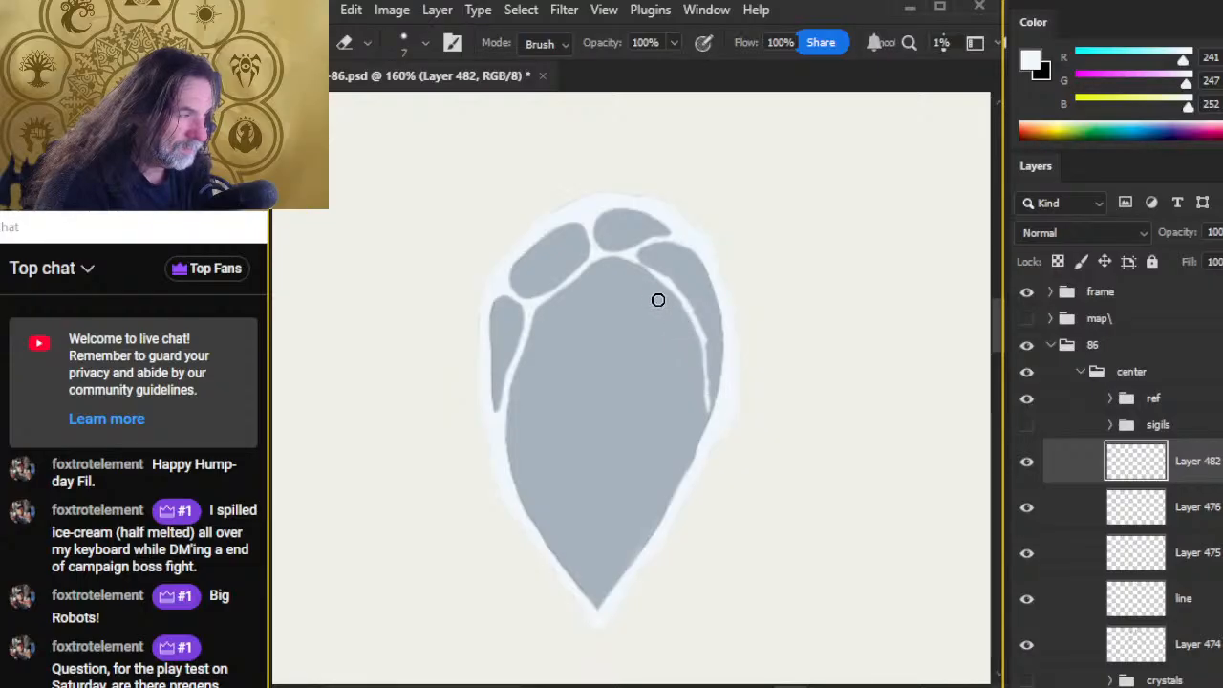
Step: Thicken and smooth the upper stretch of the right dividing line where it leaves the top facet
key(b)
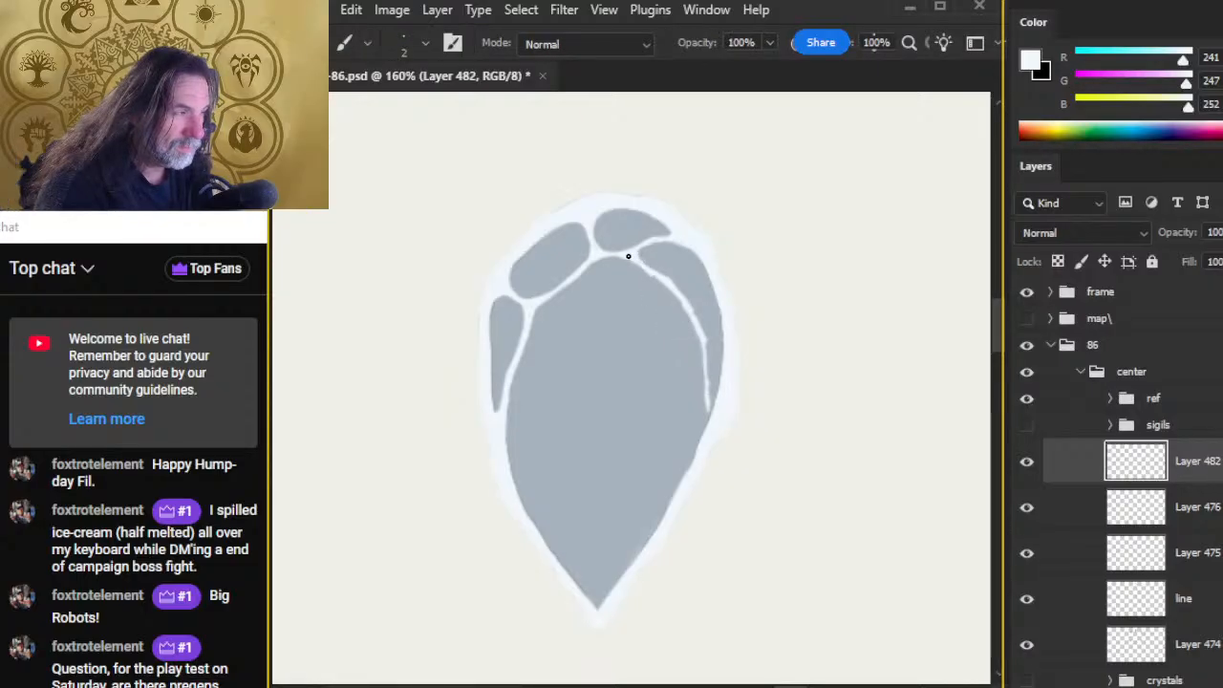
key(e)
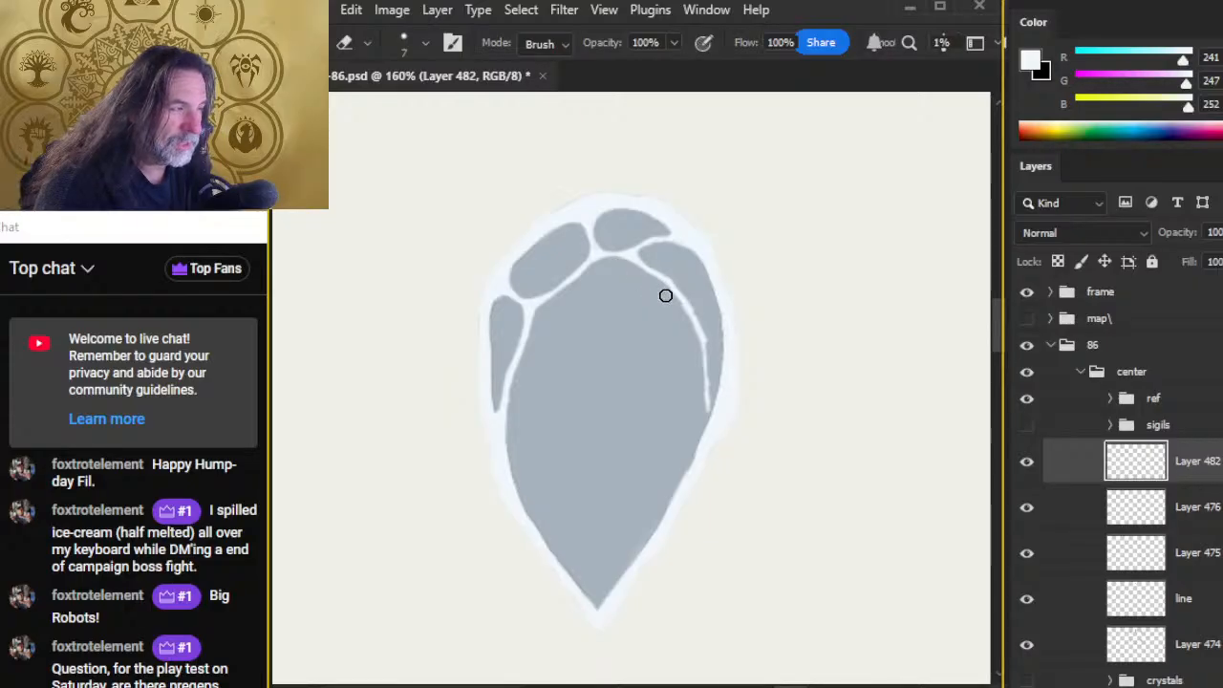
key(b)
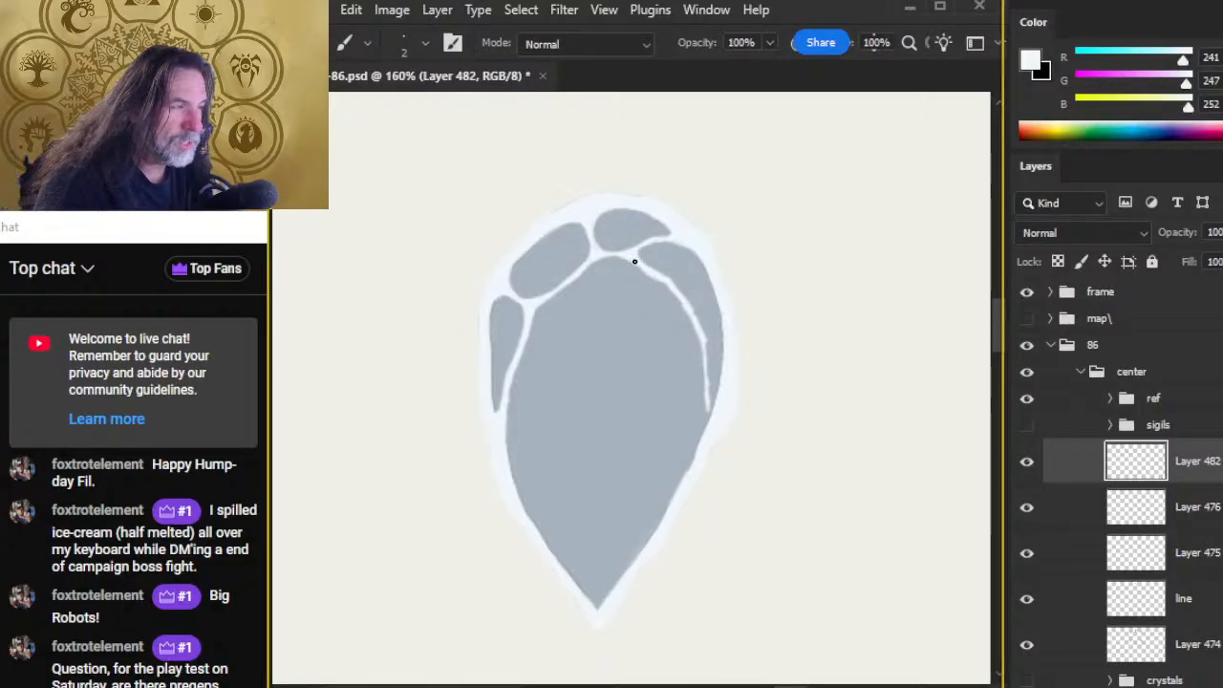
key(e)
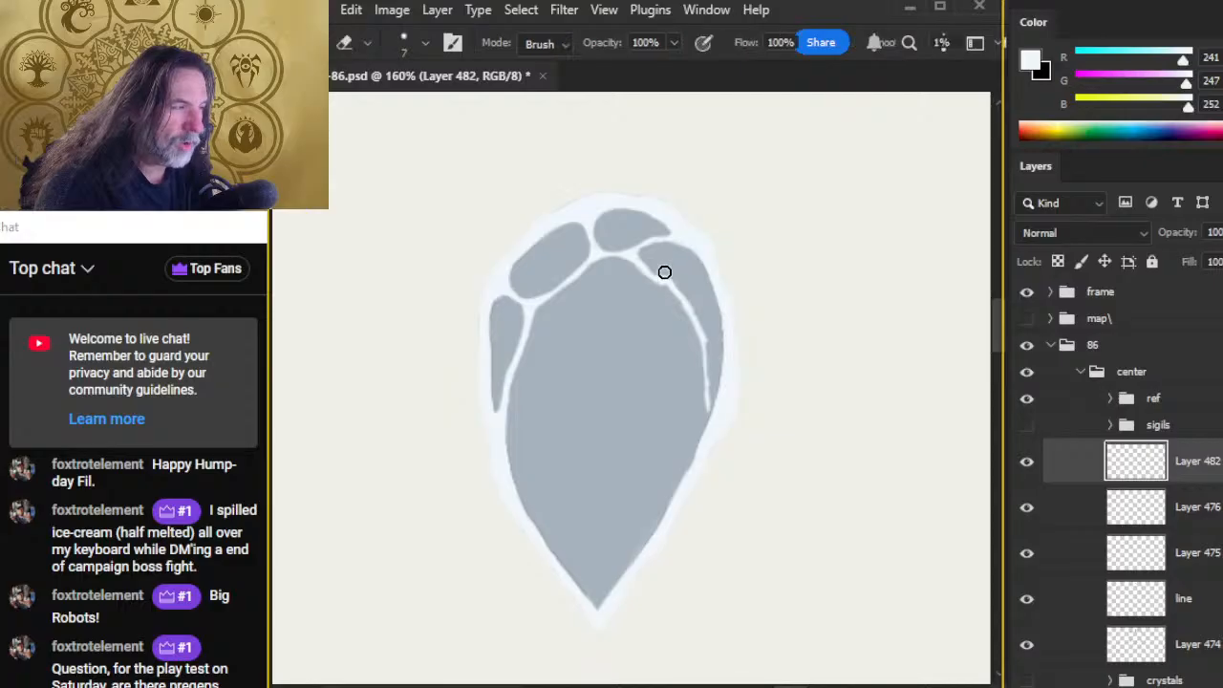
key(b)
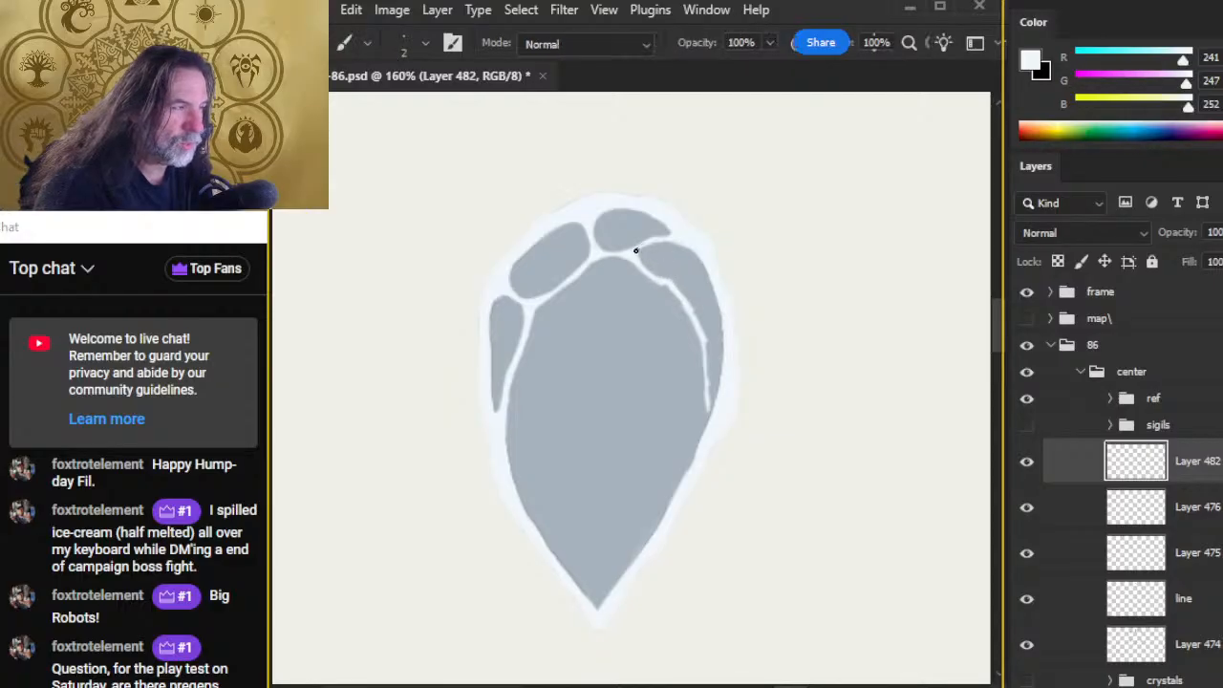
key(e)
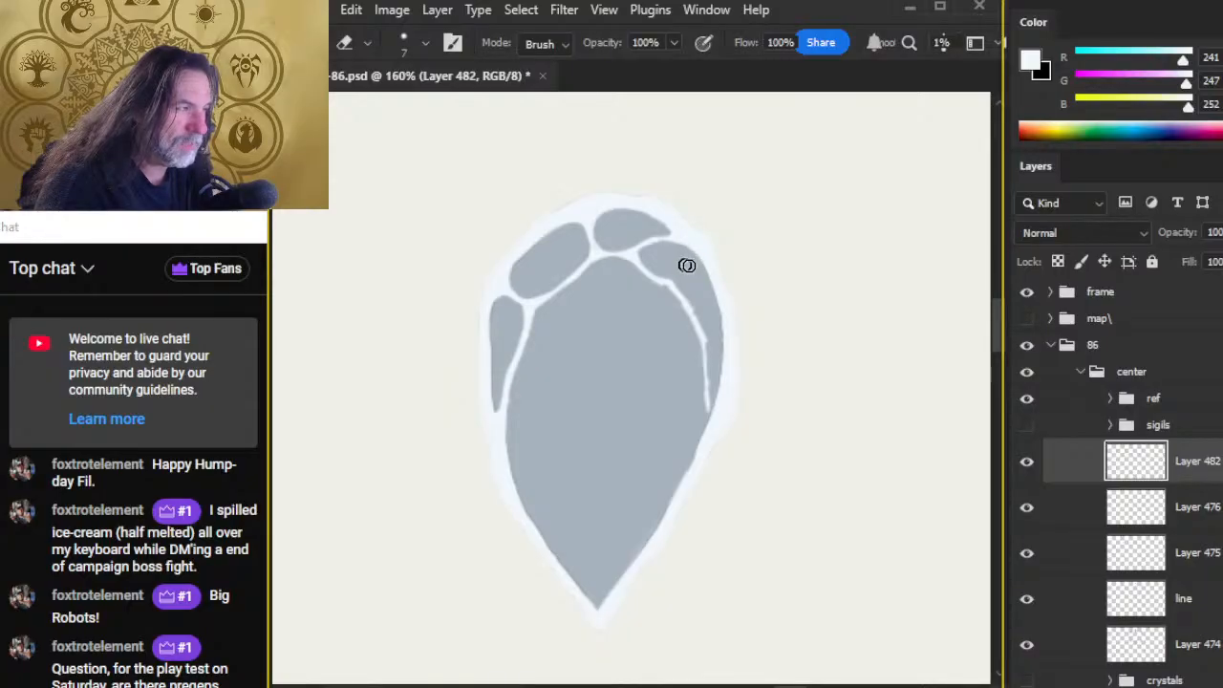
Step: Round the top facet's right tip and touch up the line between the two upper facets
key(b)
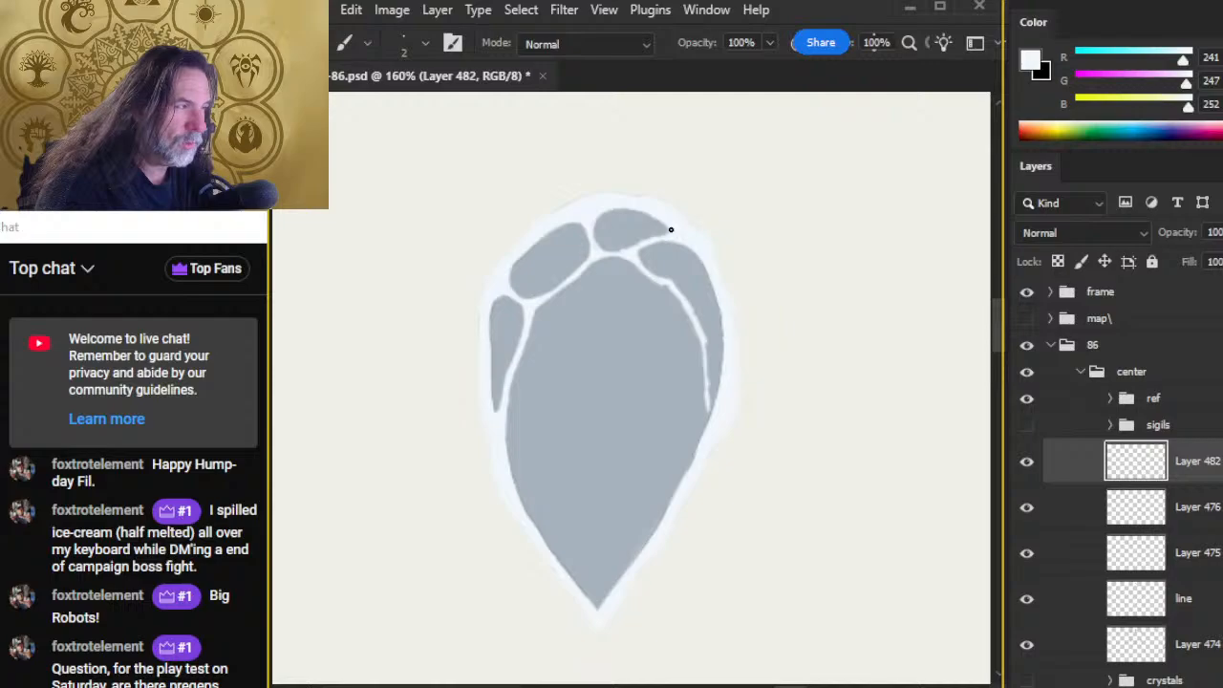
key(e)
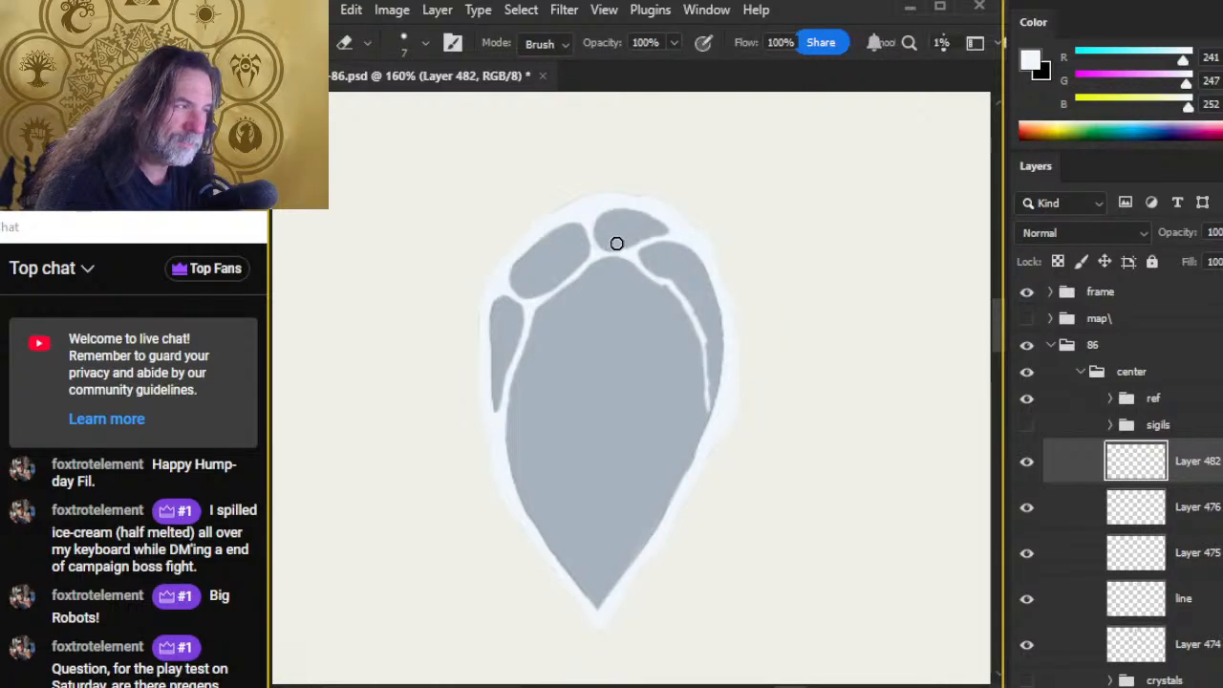
key(b)
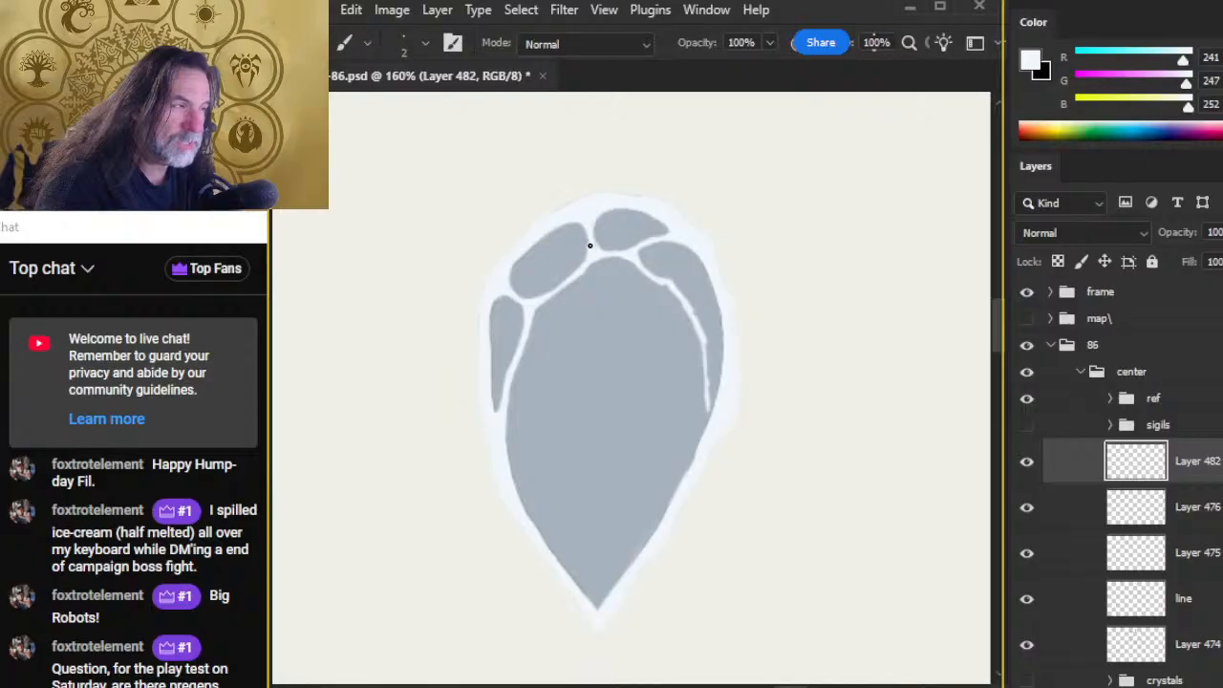
key(e)
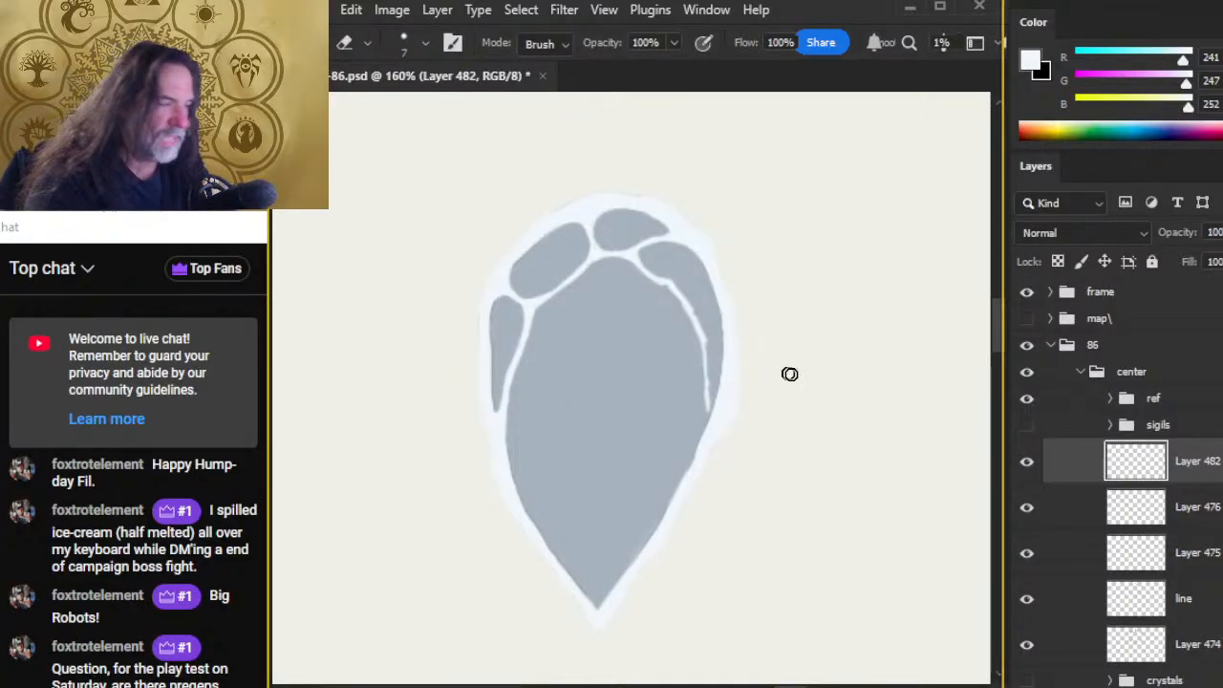
Step: Thicken the outline along the crystal's lower-right edge and fill in the right side facet's pointed lower end
key(b)
drag(709, 389, 687, 466)
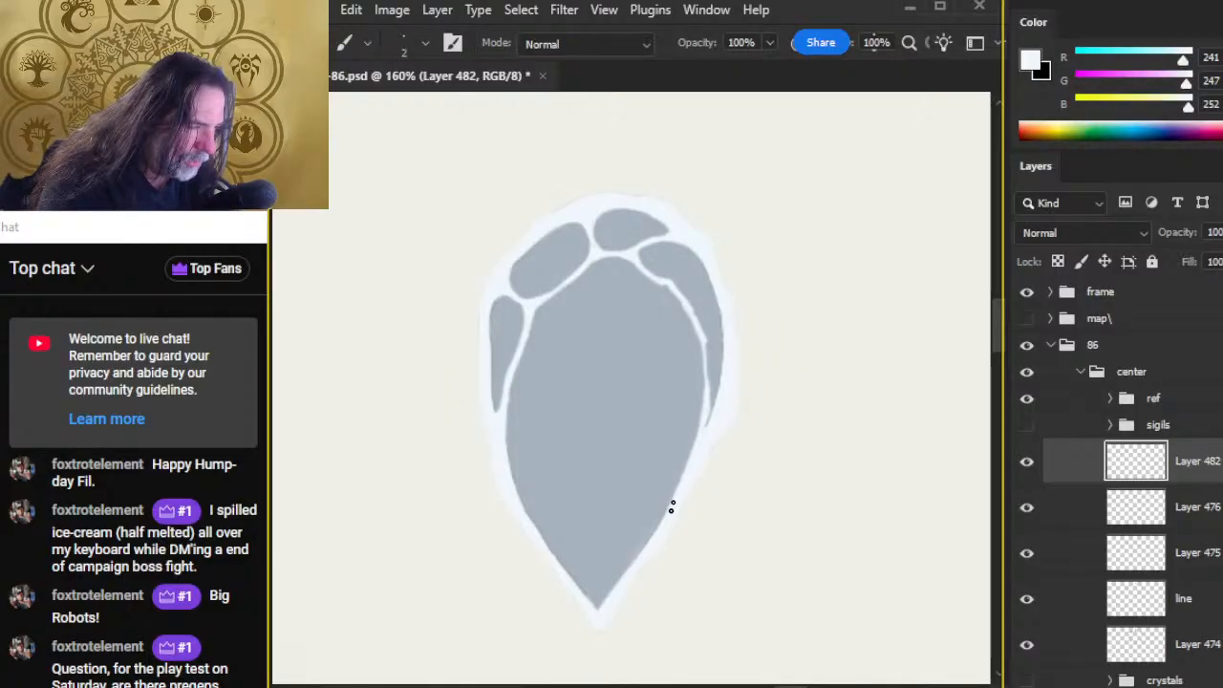
key(e)
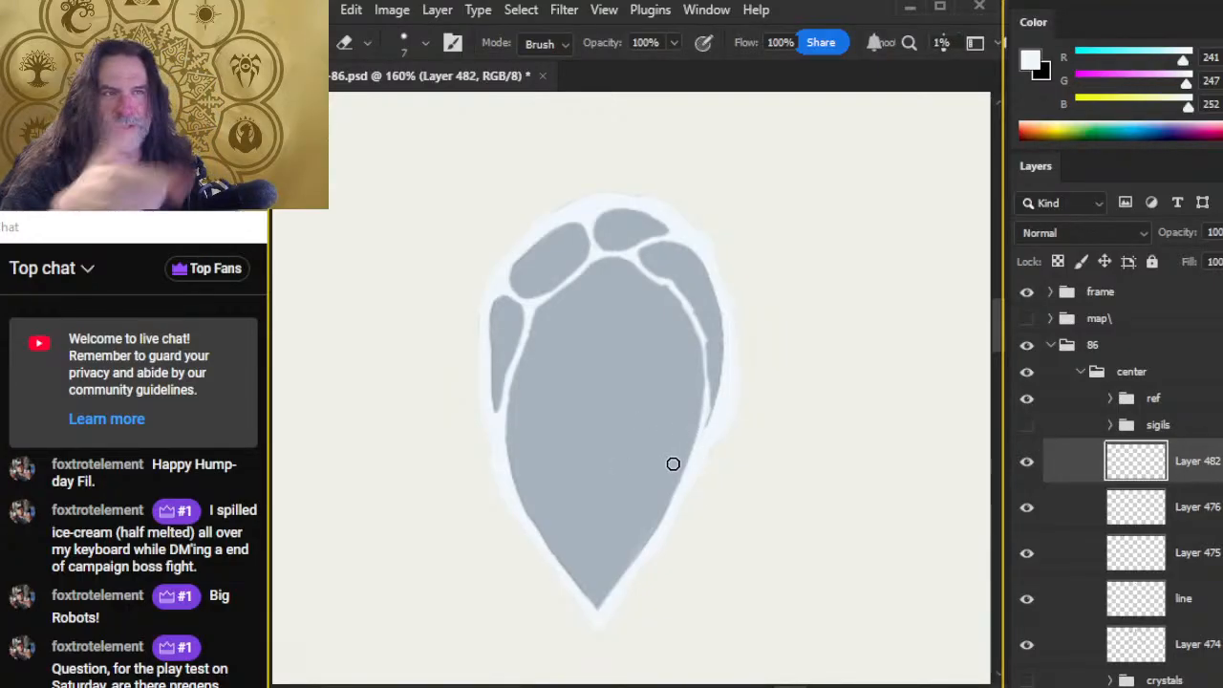
key(b)
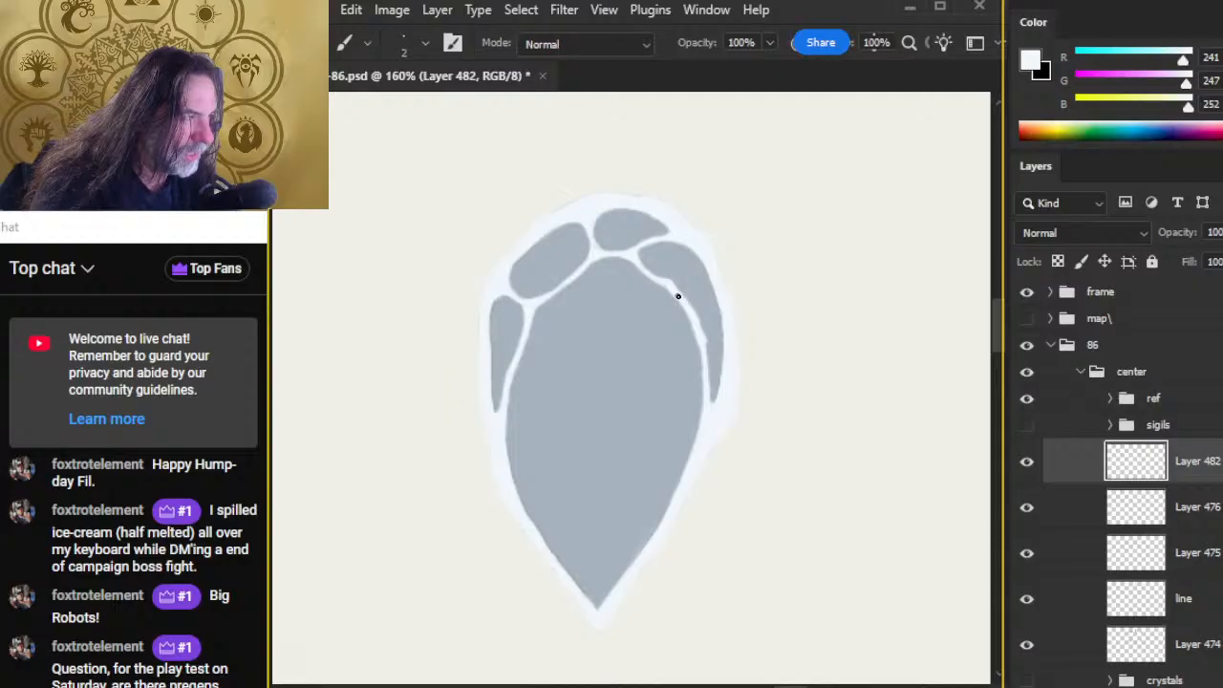
Step: Even out the dividing line along the right side facet's inner edge, thickening its thin parts and smoothing its bumps
drag(702, 342, 702, 386)
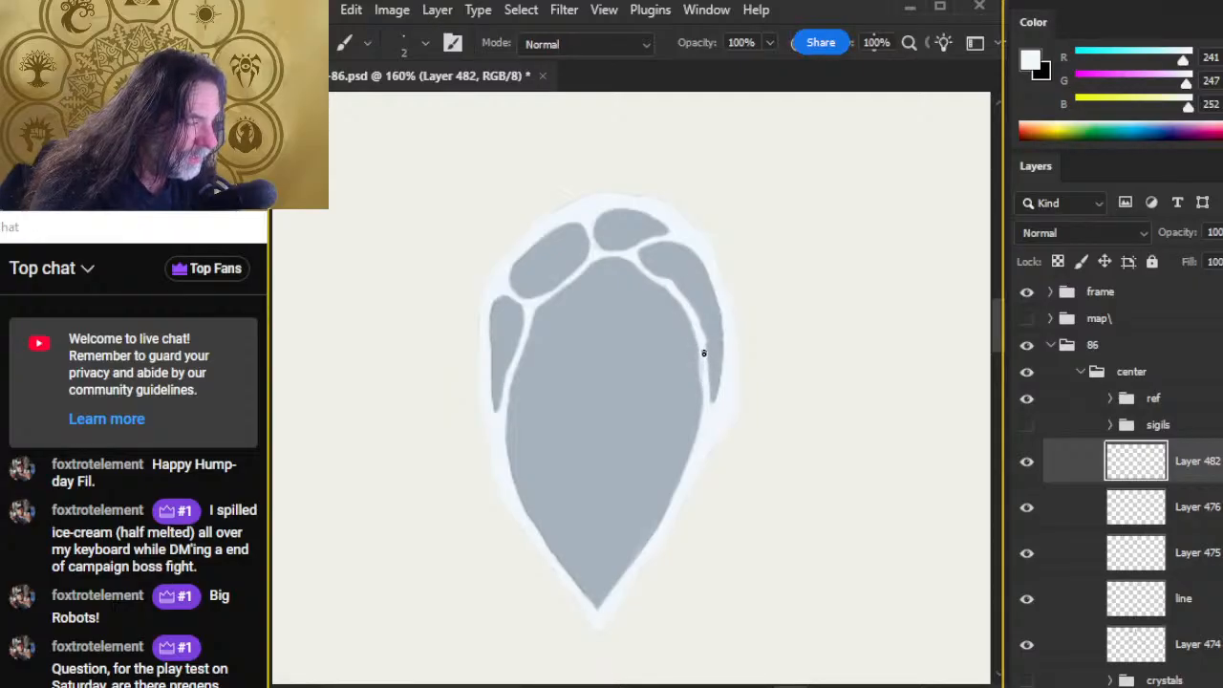
key(e)
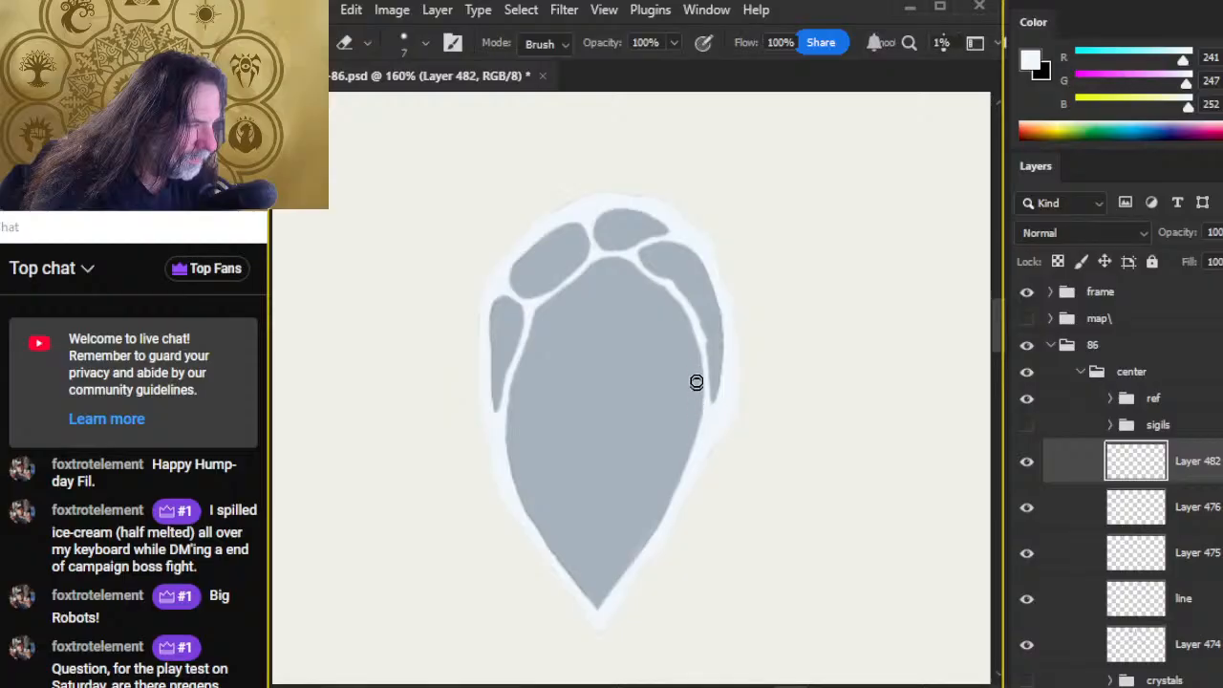
key(b)
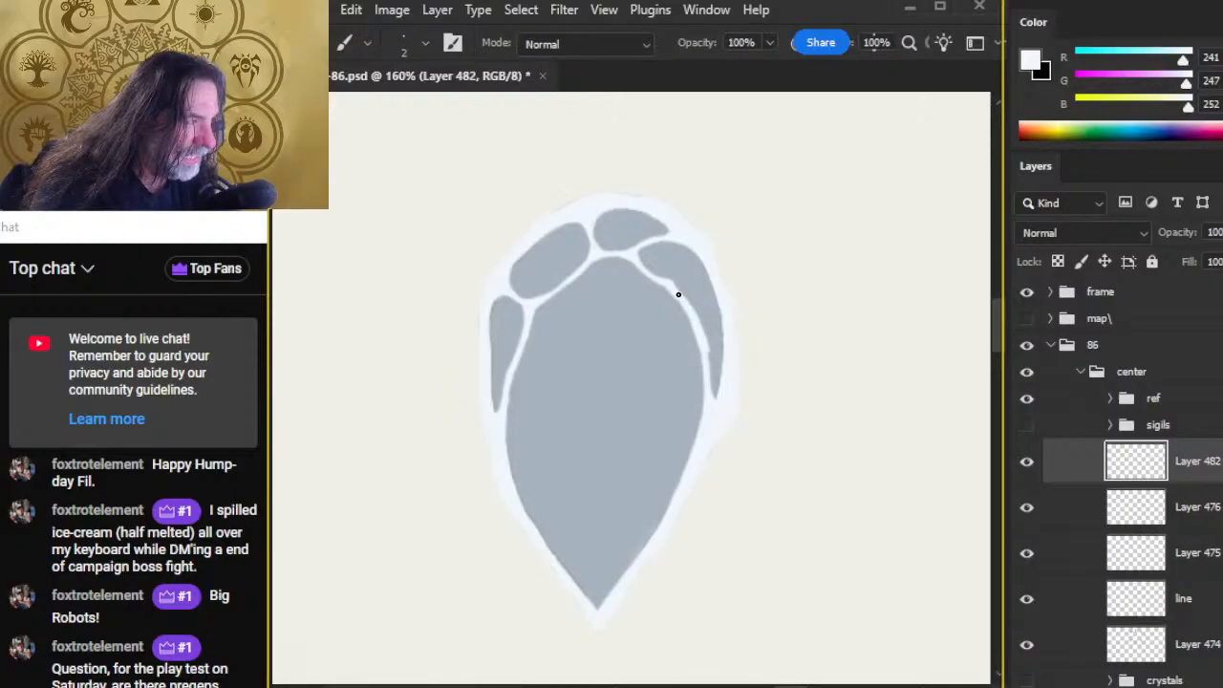
key(e)
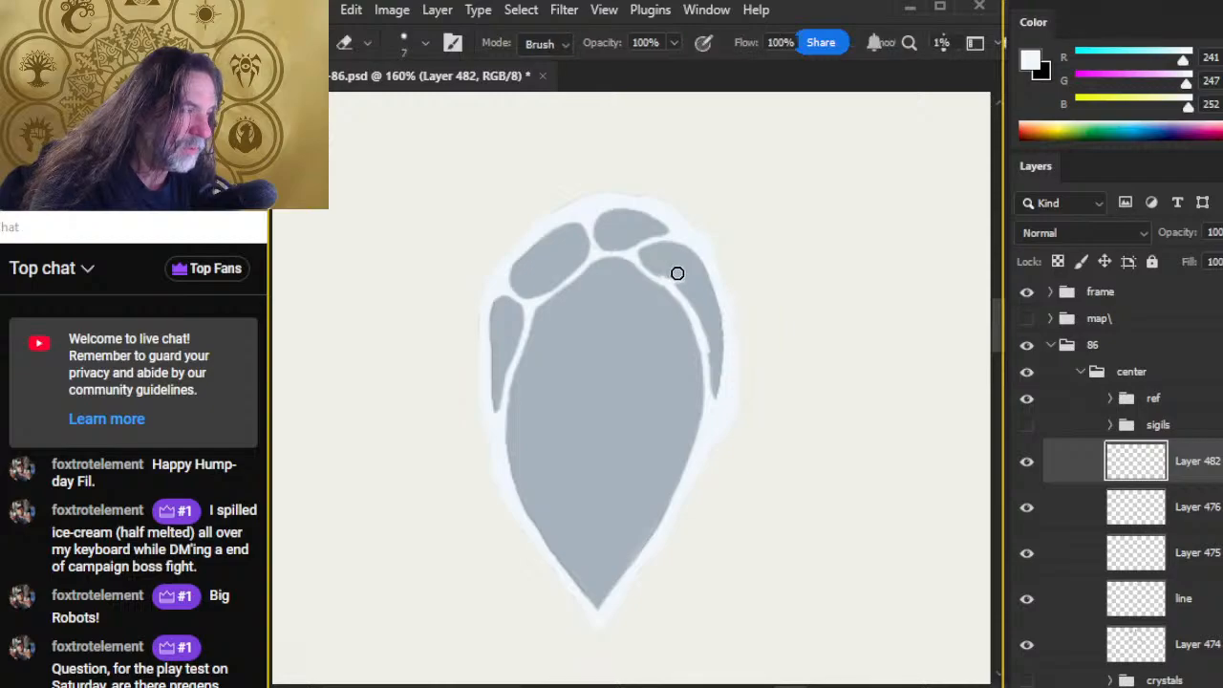
Step: Paint a line across the right side facet, splitting off an oval upper facet, and tidy the narrow lower one
key(b)
drag(667, 282, 708, 279)
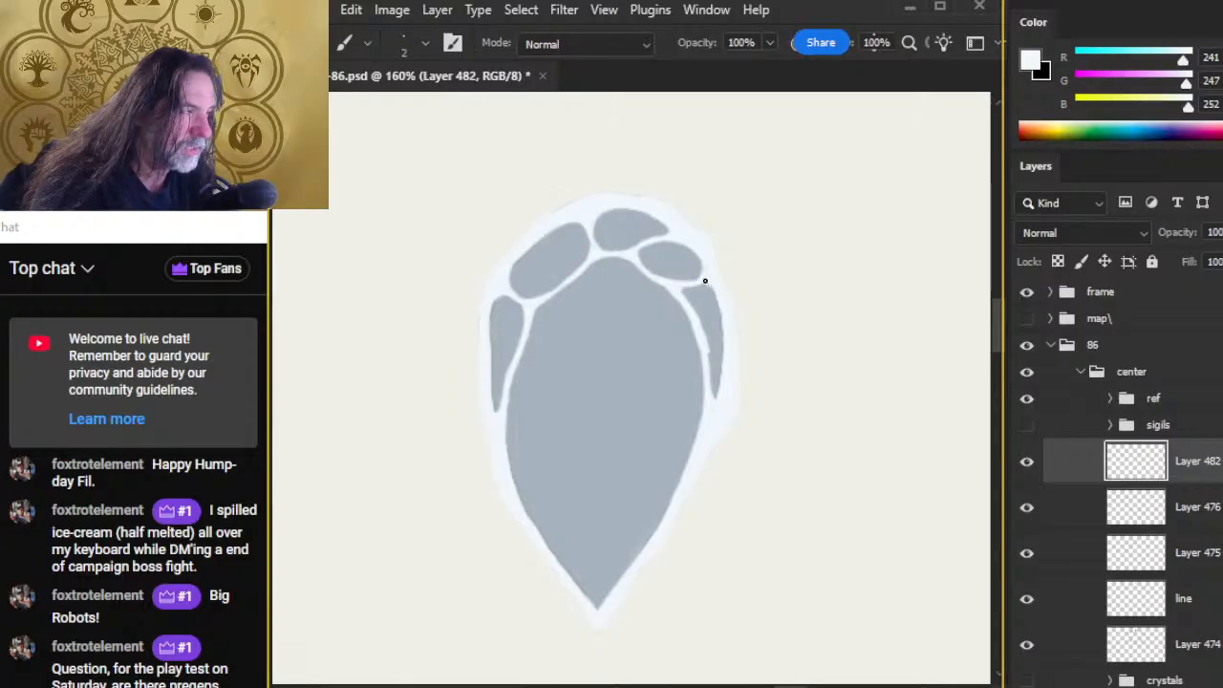
key(e)
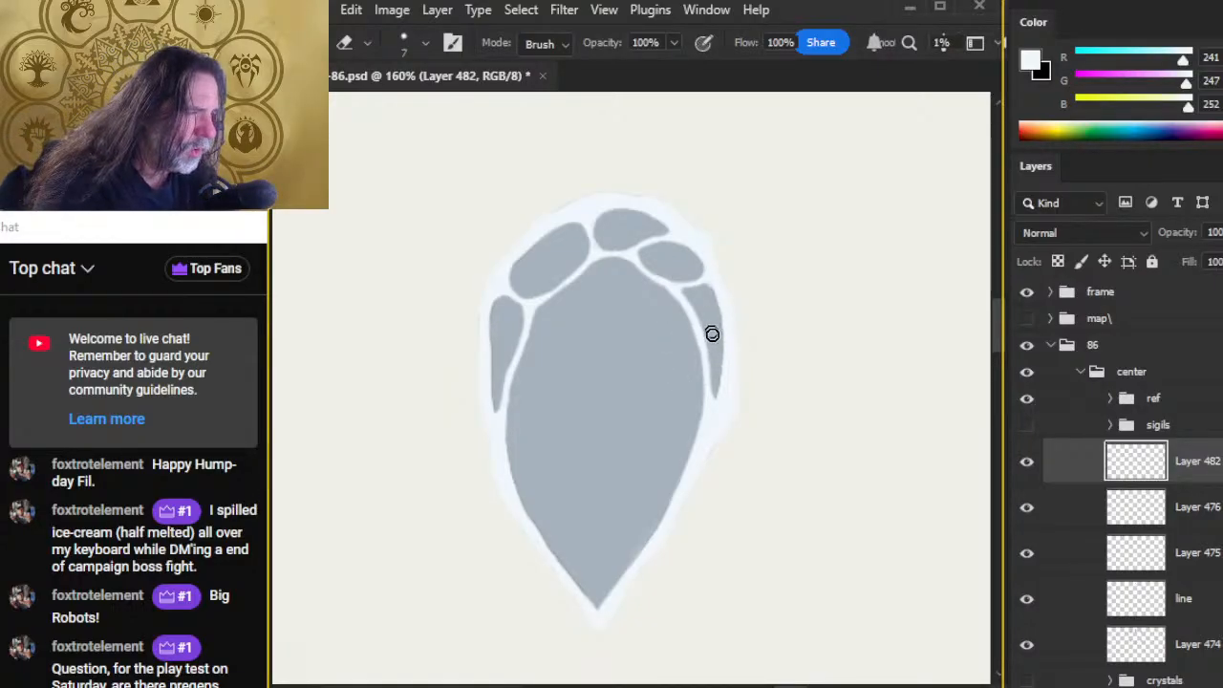
key(b)
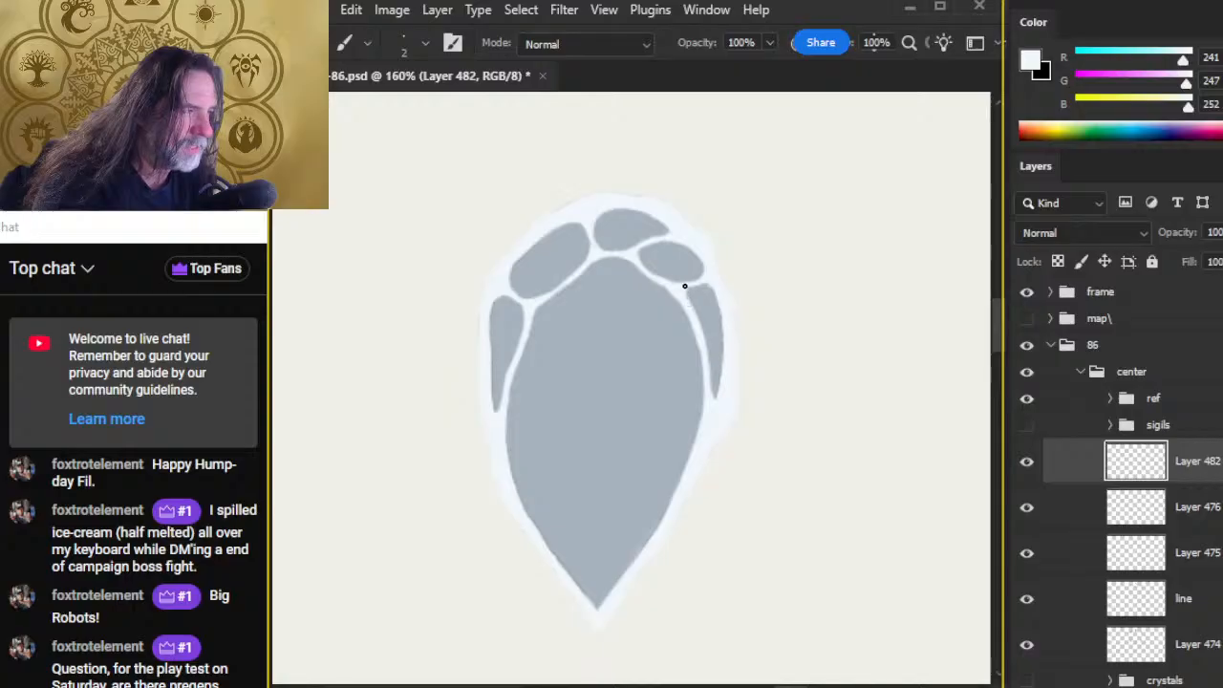
Step: Round off the upper corners of the narrow right side facet below the oval one
key(e)
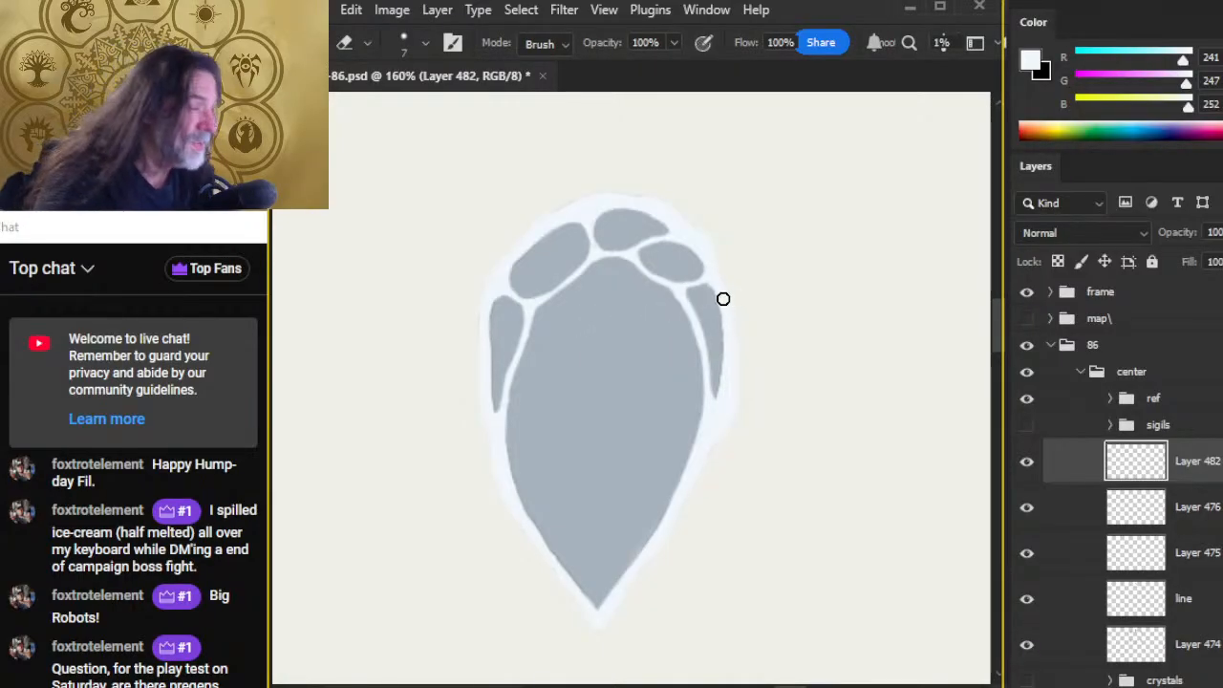
key(b)
key(e)
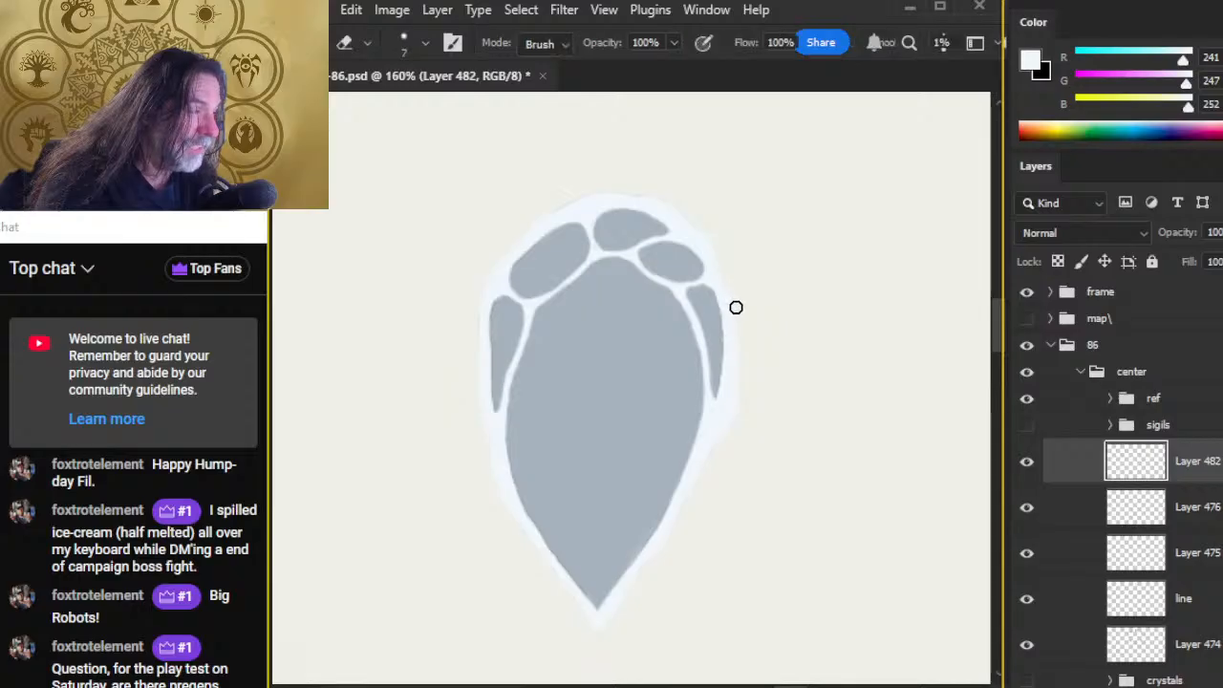
key(b)
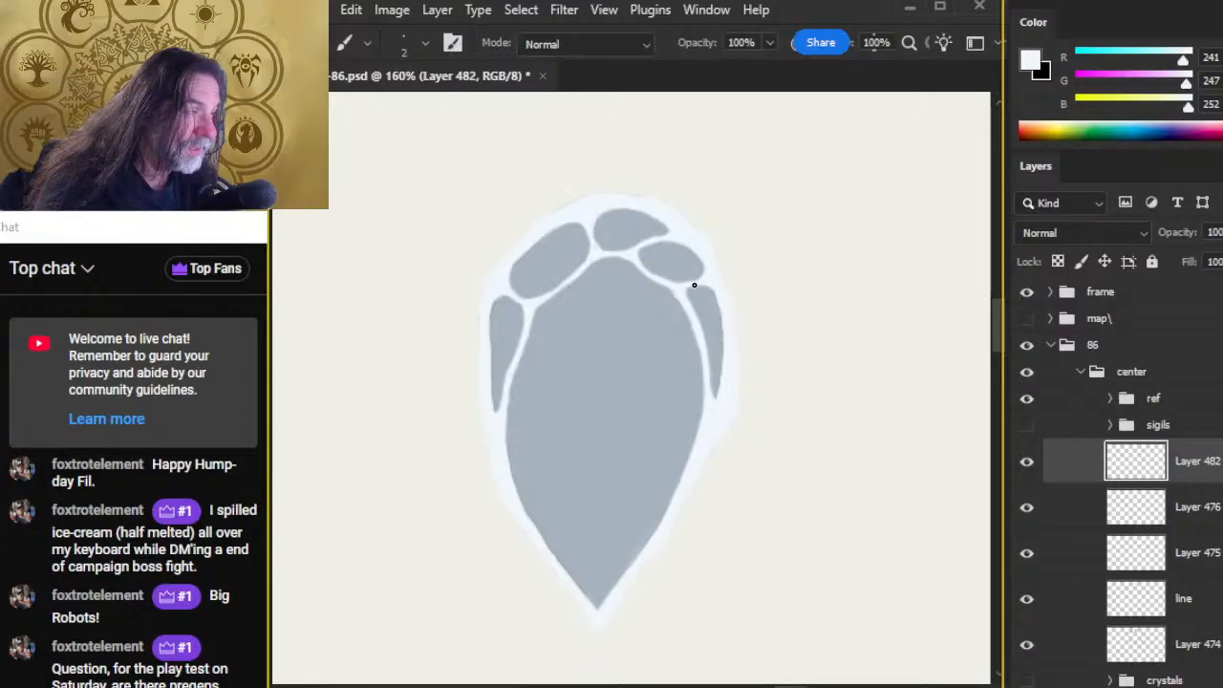
Step: Smooth the lower edge of the oval upper-right facet, trimming and repainting the pale line beneath it
key(e)
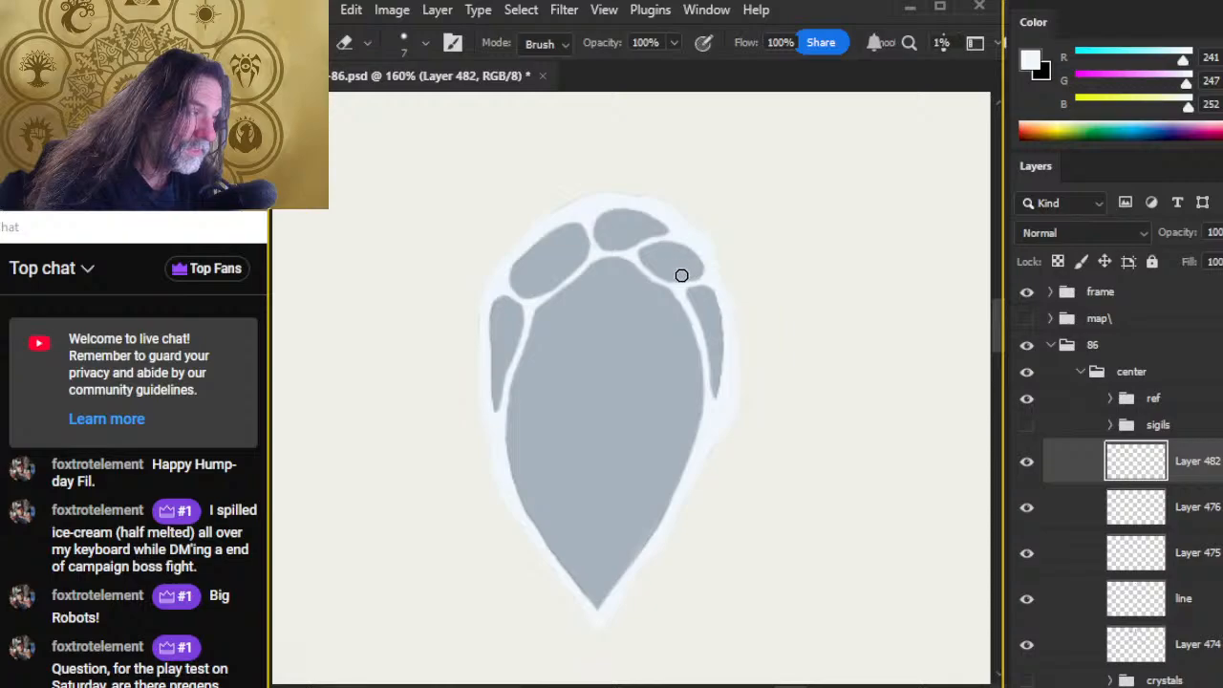
key(b)
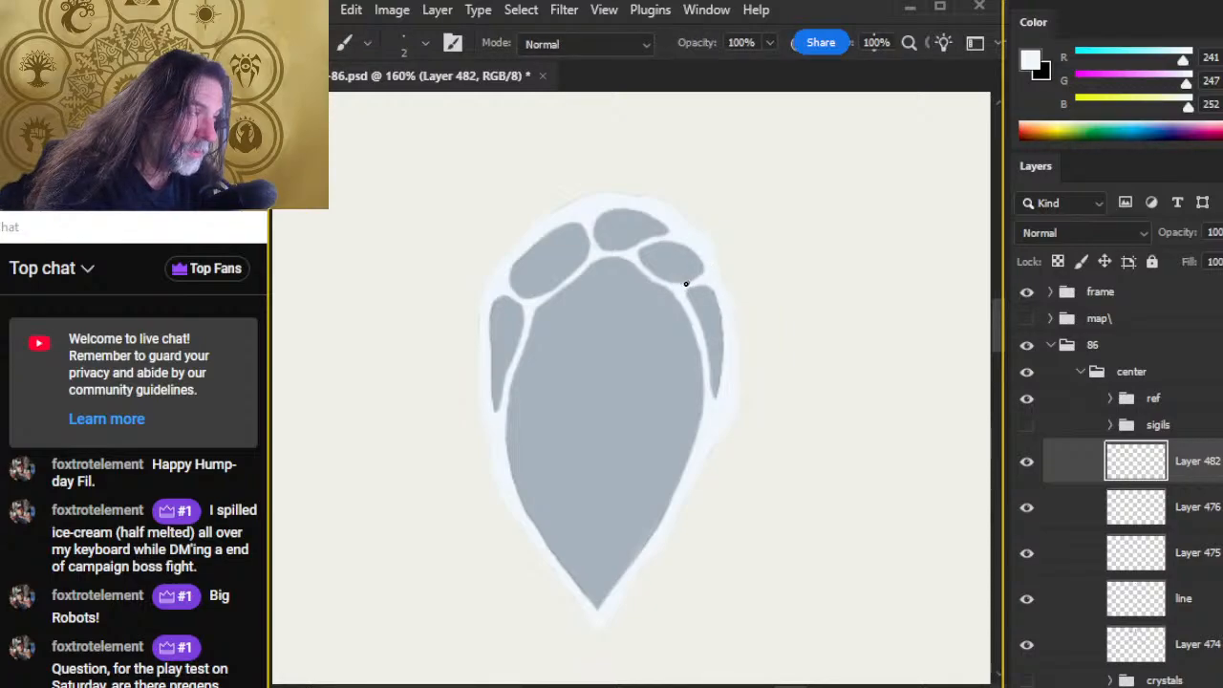
key(e)
drag(670, 279, 696, 265)
key(b)
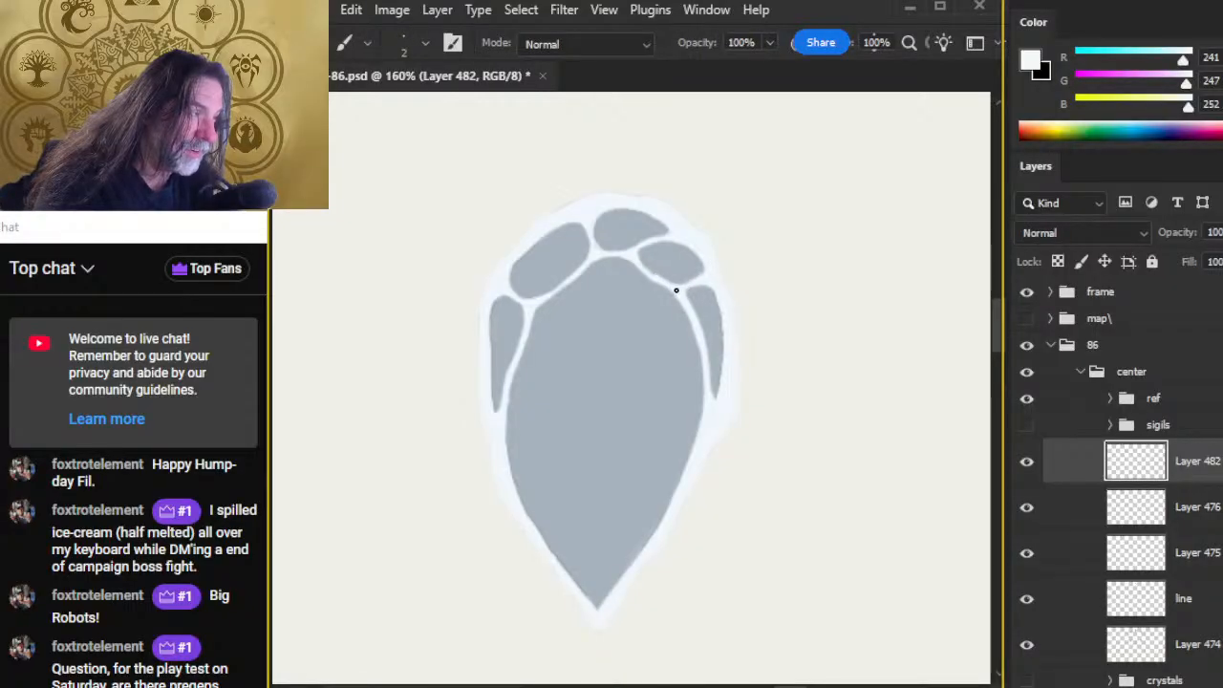
Step: Even out the dividing line between the oval facet and the large central facet, and refine the oval's outer end
key(e)
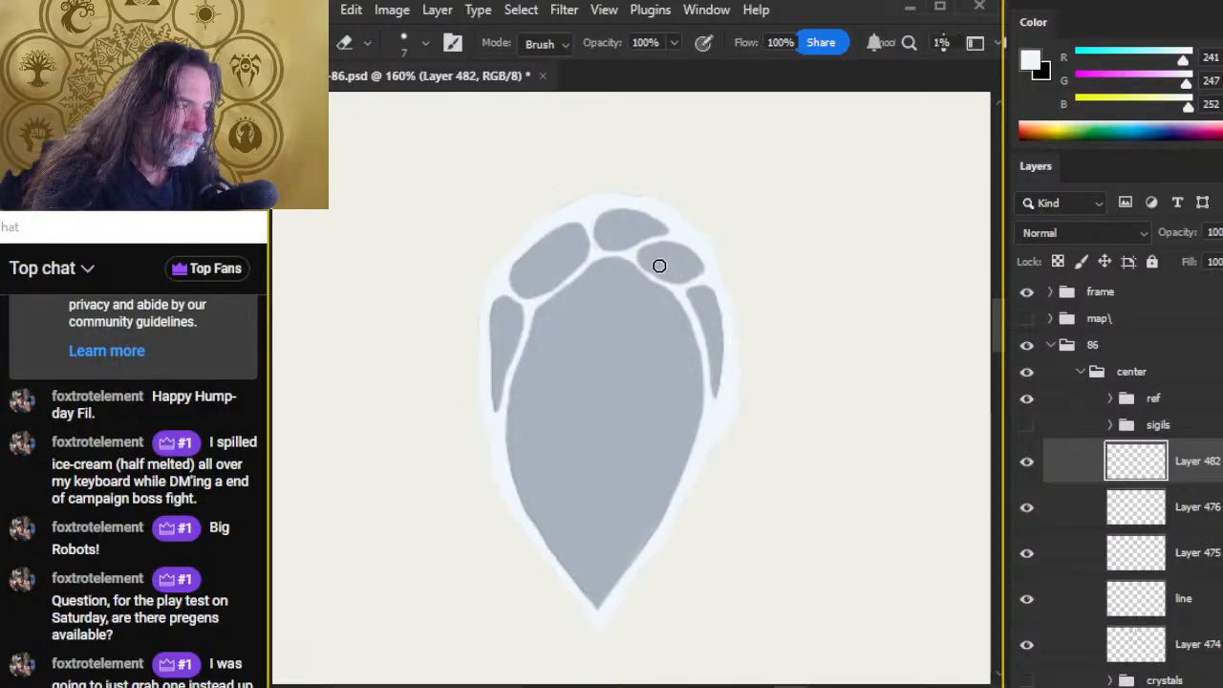
key(shift+b)
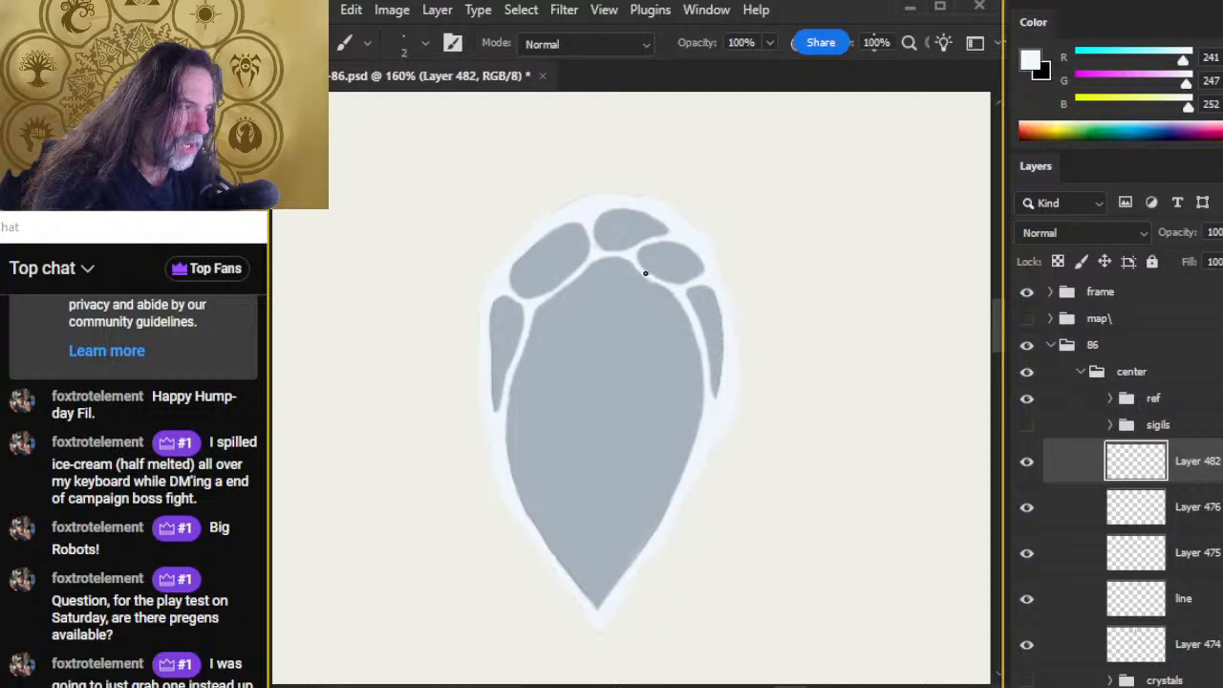
key(e)
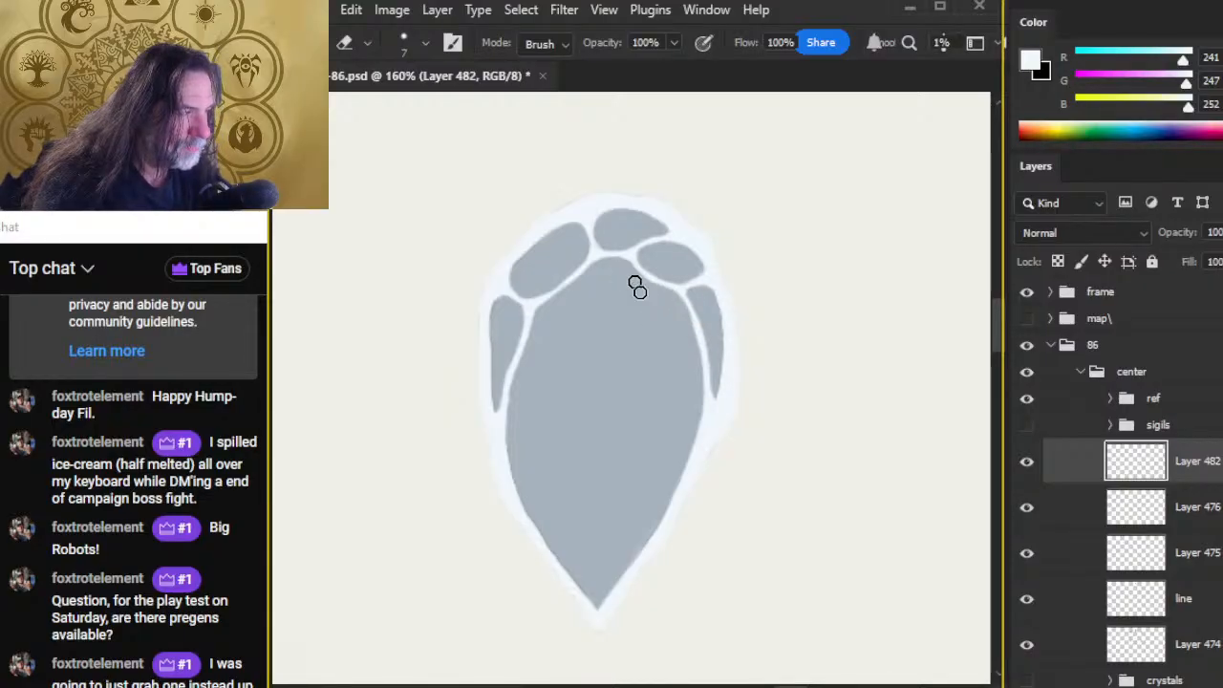
key(b)
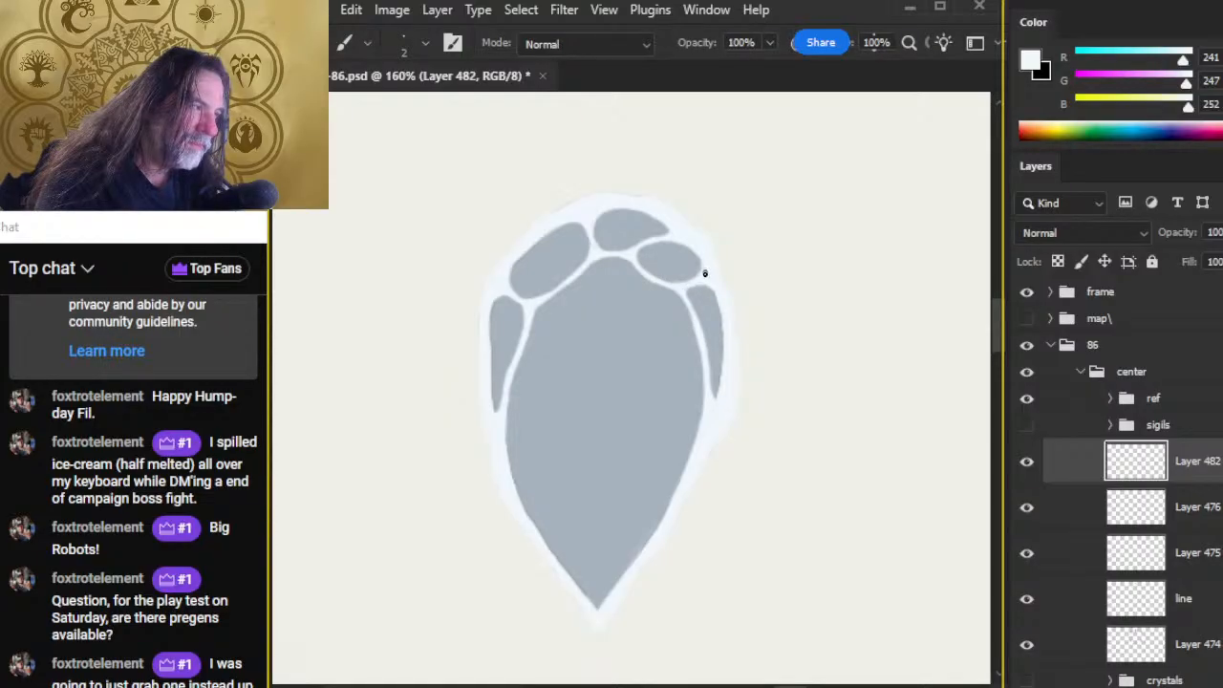
key(e)
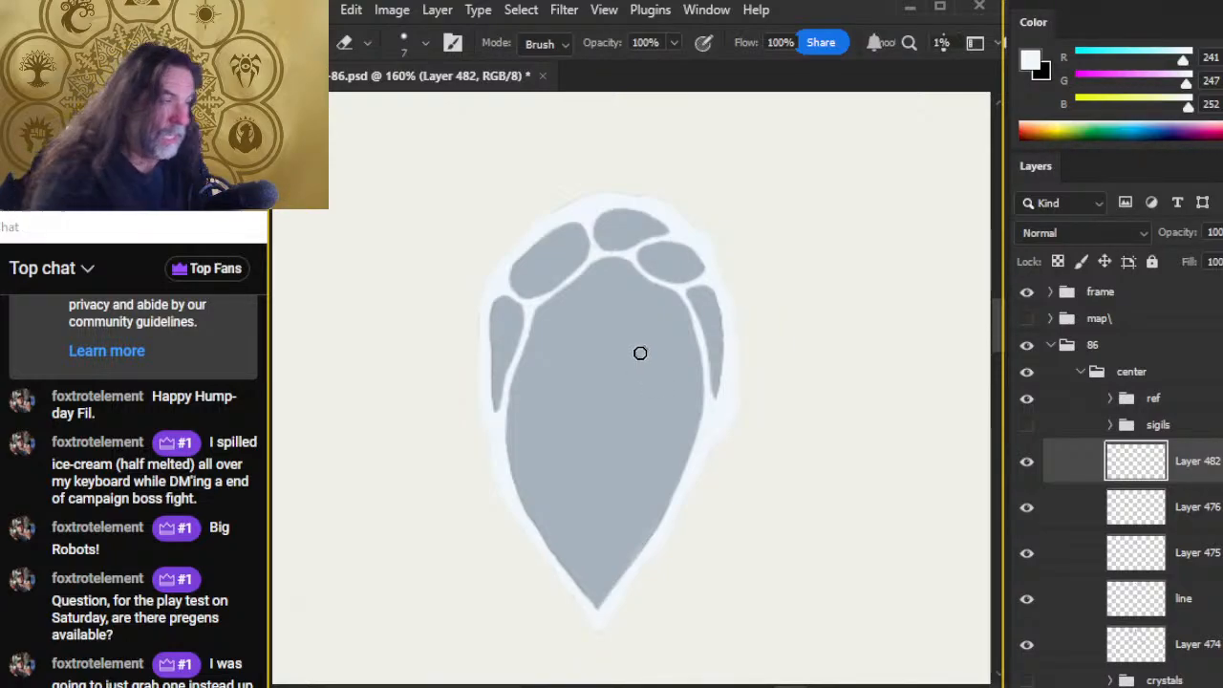
Step: Touch up the central facet's right-hand outline and clean the junction where it meets the oval and narrow side facets
key(b)
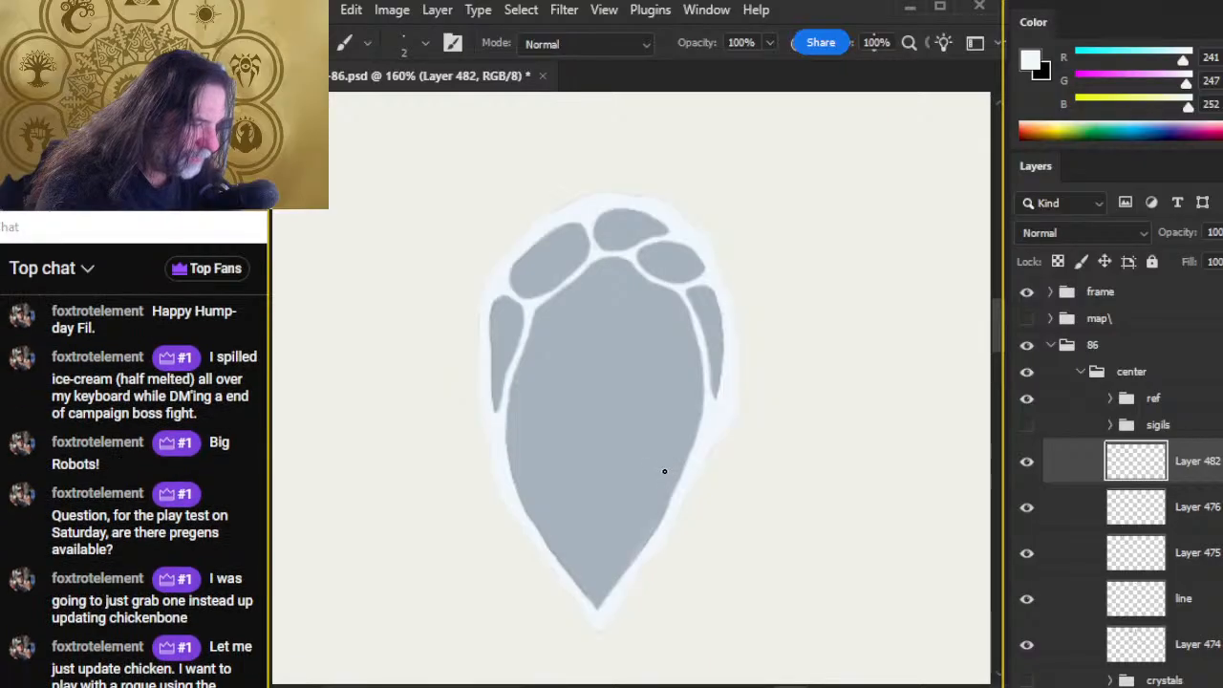
key(e)
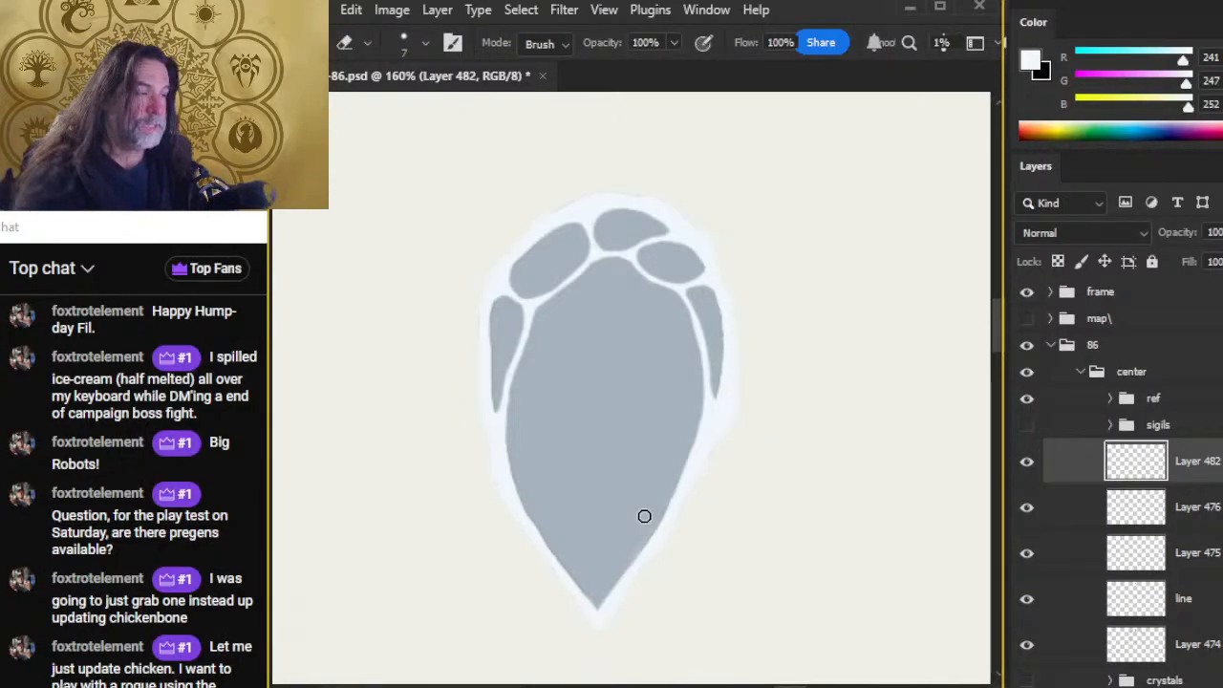
key(b)
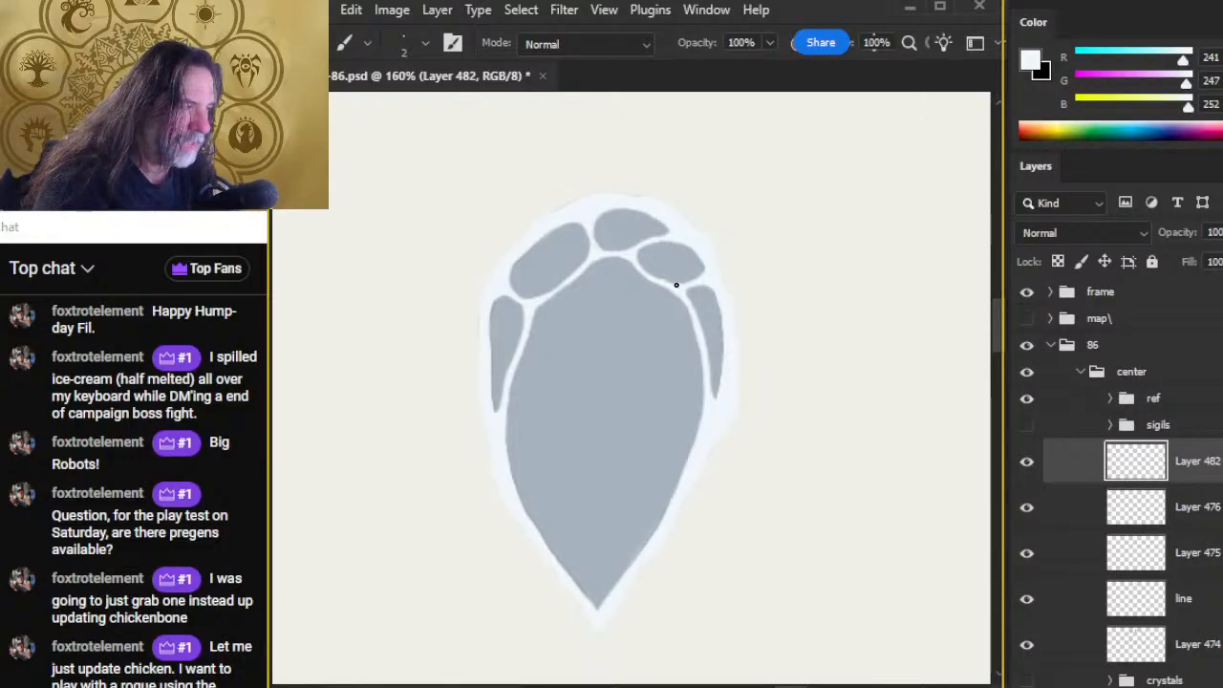
key(e)
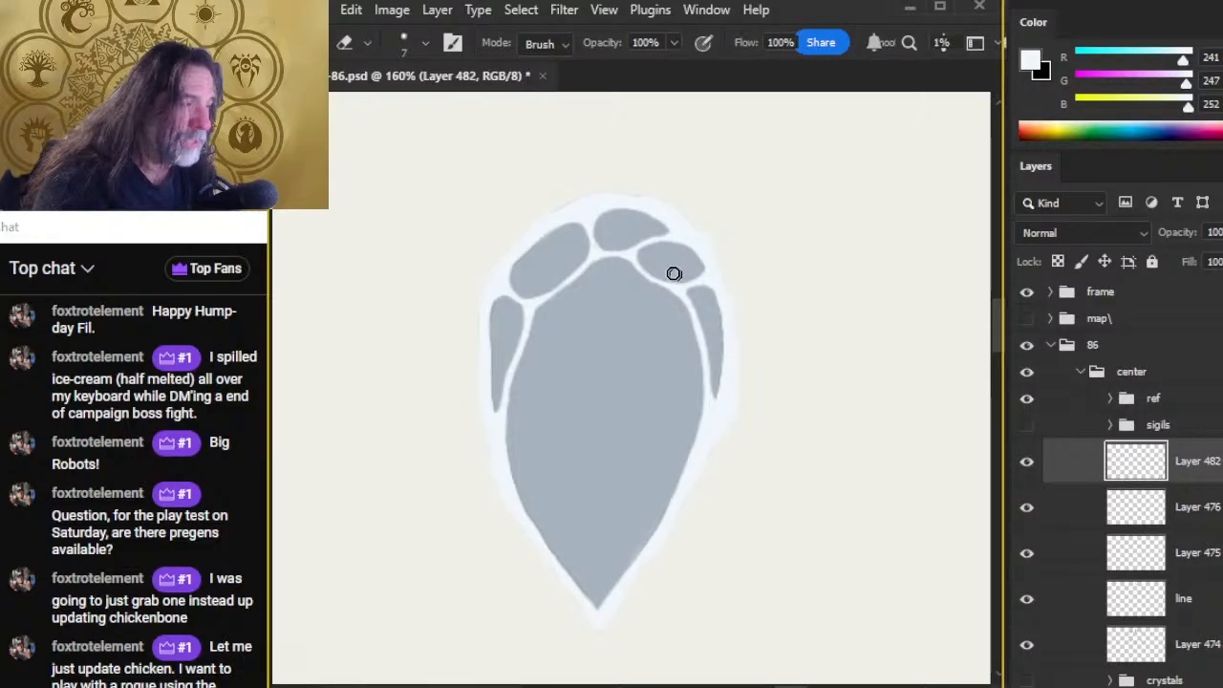
key(b)
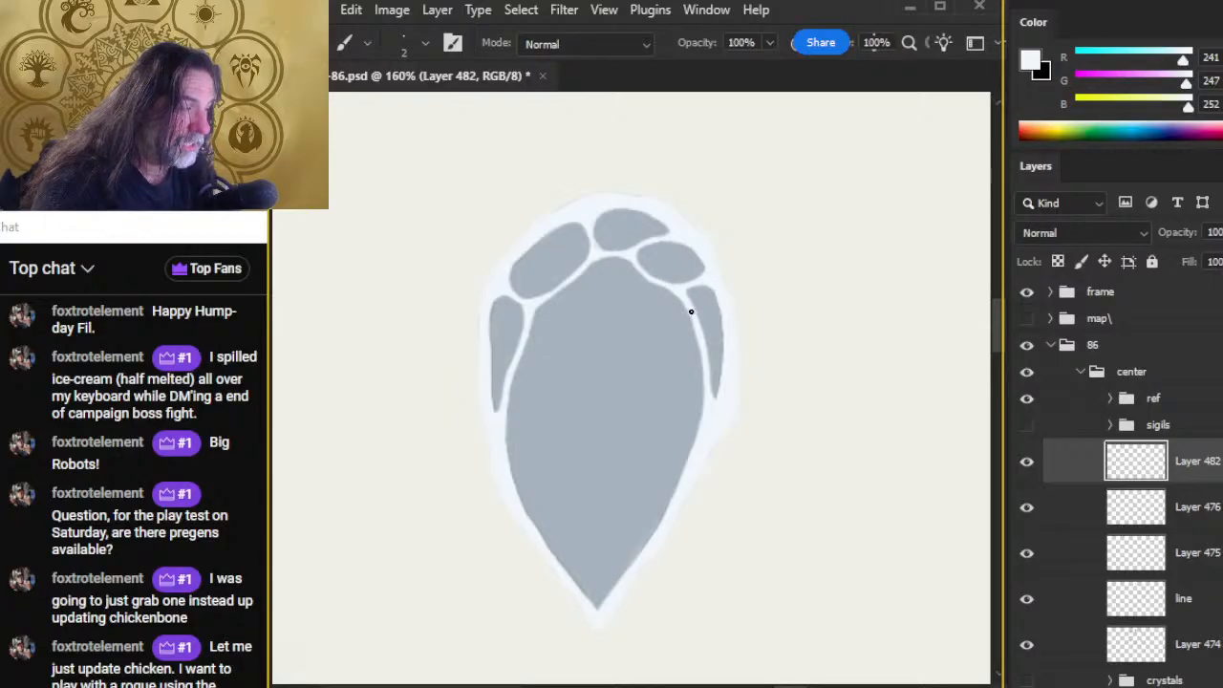
key(e)
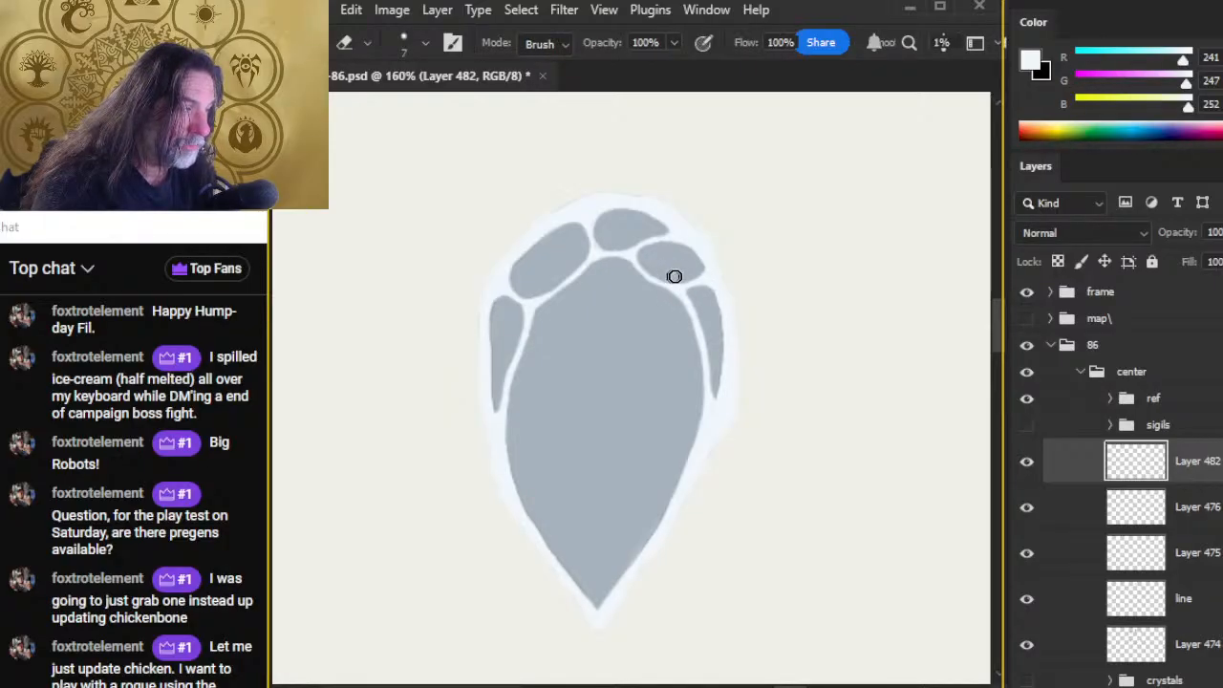
Step: Refine the pale dividing line beneath the stone's upper-right facet with small Brush and Eraser touch-ups
key(b)
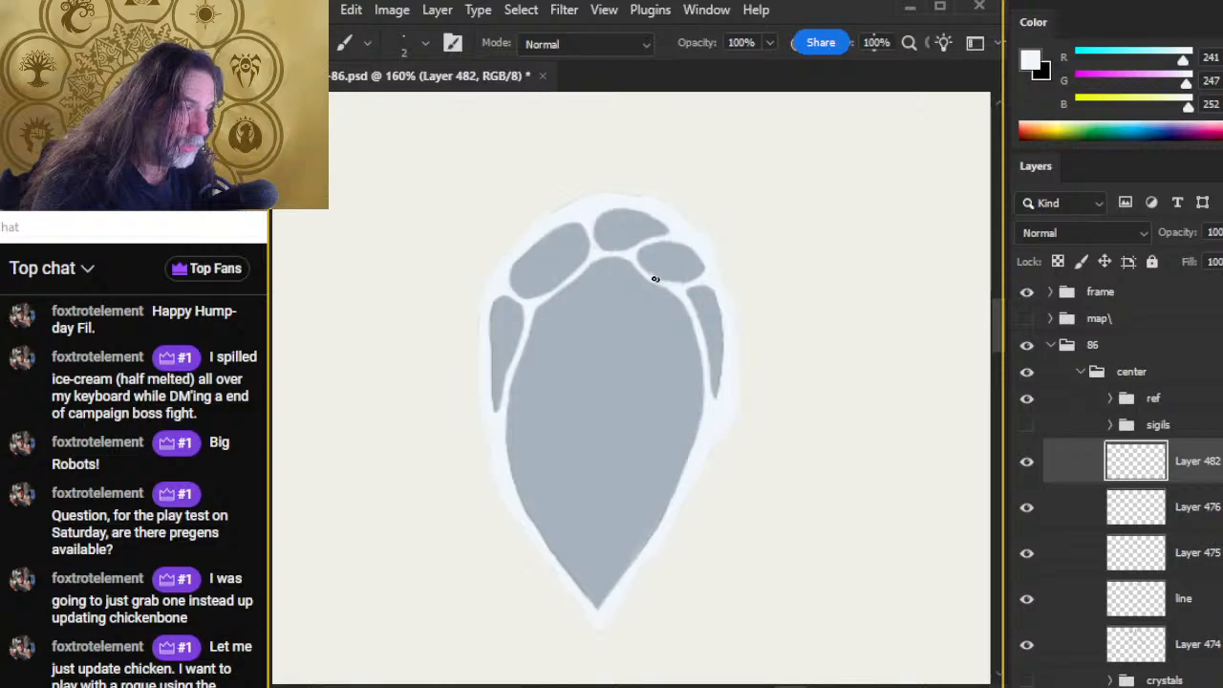
key(e)
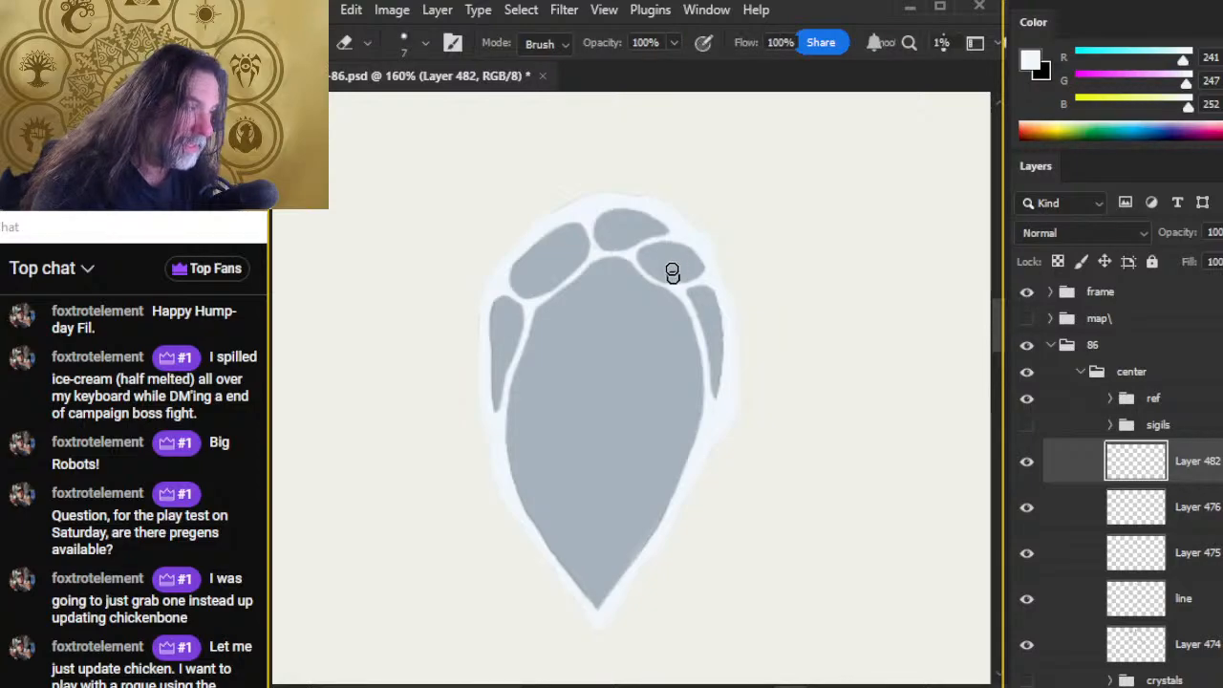
key(b)
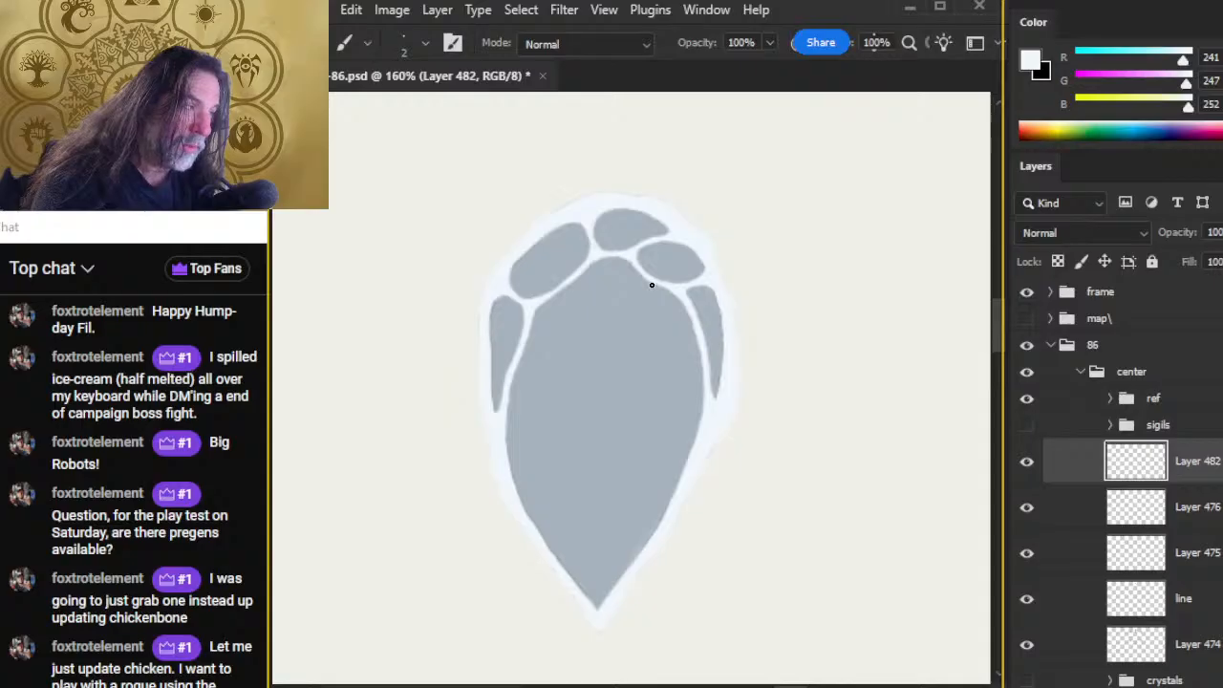
key(e)
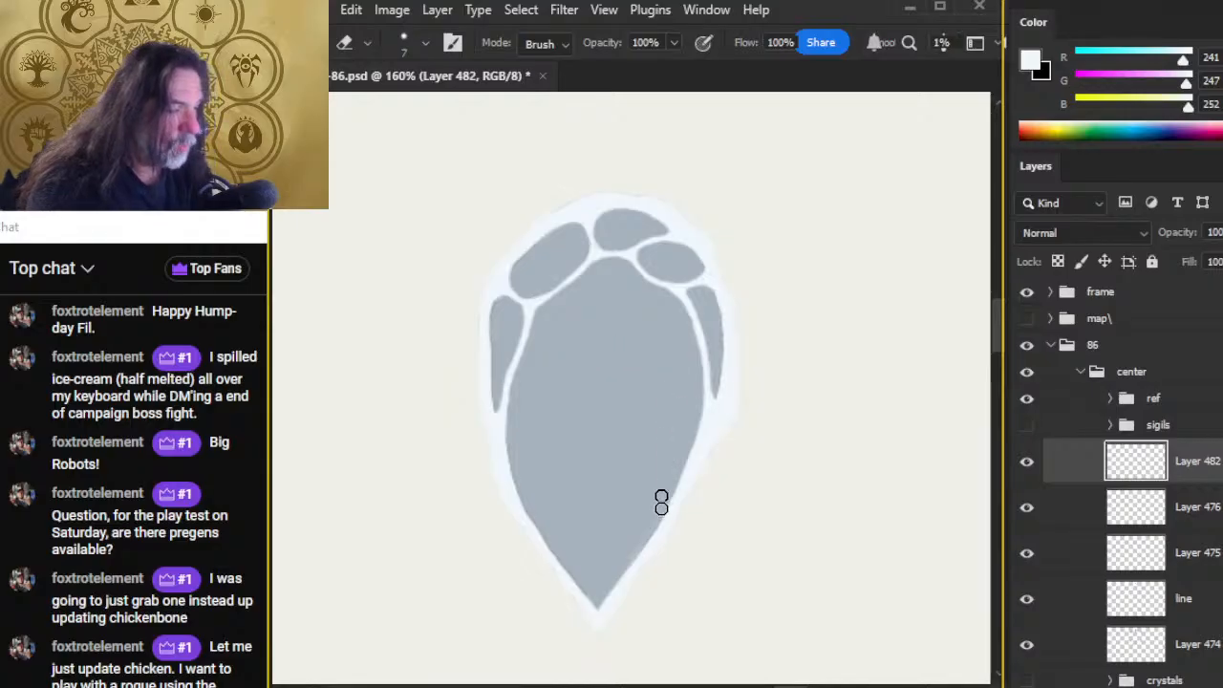
Step: Paint a pale line across the stone's pointed lower end to split off a small tip facet, and round that facet's corners
scroll(661, 502, down, 3)
key(b)
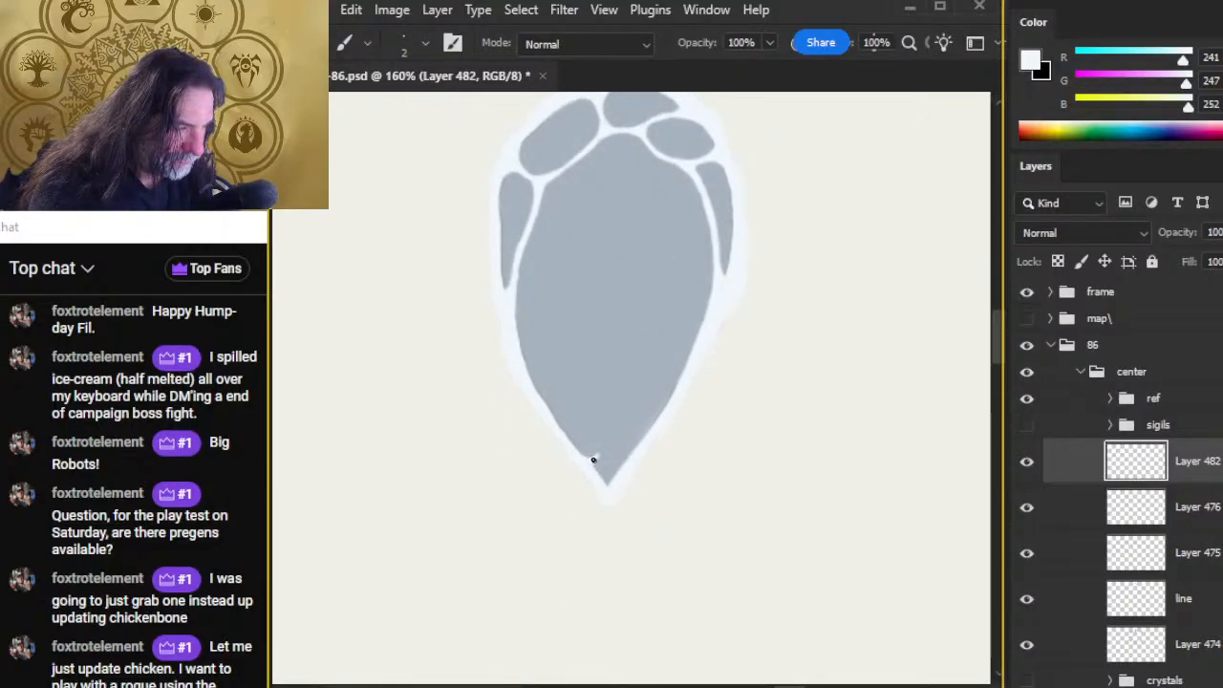
mouse_move(606, 449)
mouse_down()
mouse_move(595, 458)
mouse_move(564, 442)
mouse_up()
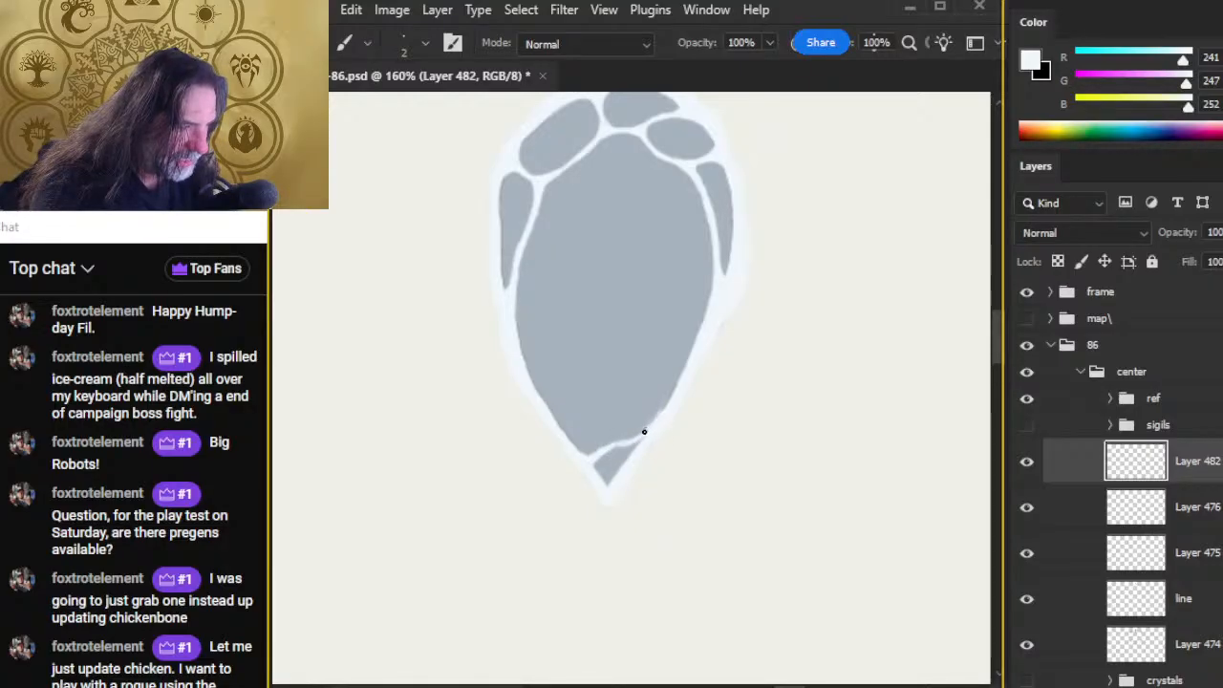
mouse_move(658, 422)
mouse_down()
mouse_move(591, 456)
mouse_move(588, 437)
mouse_move(583, 449)
mouse_move(641, 420)
mouse_up()
key(e)
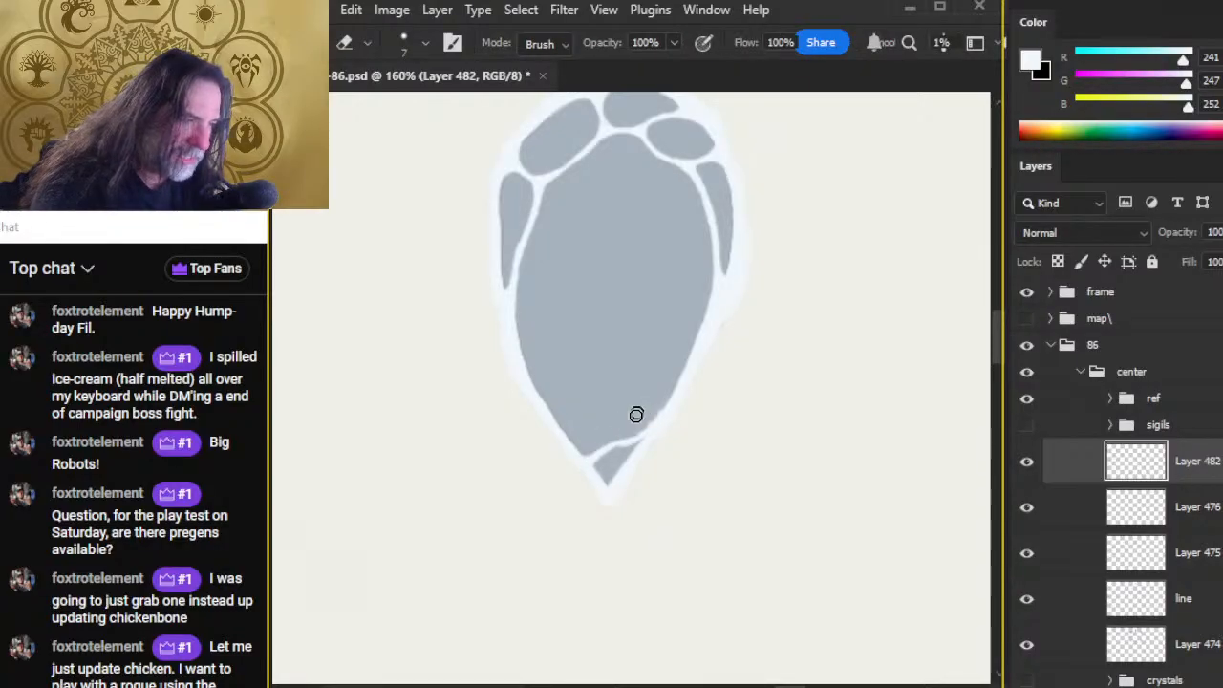
key(b)
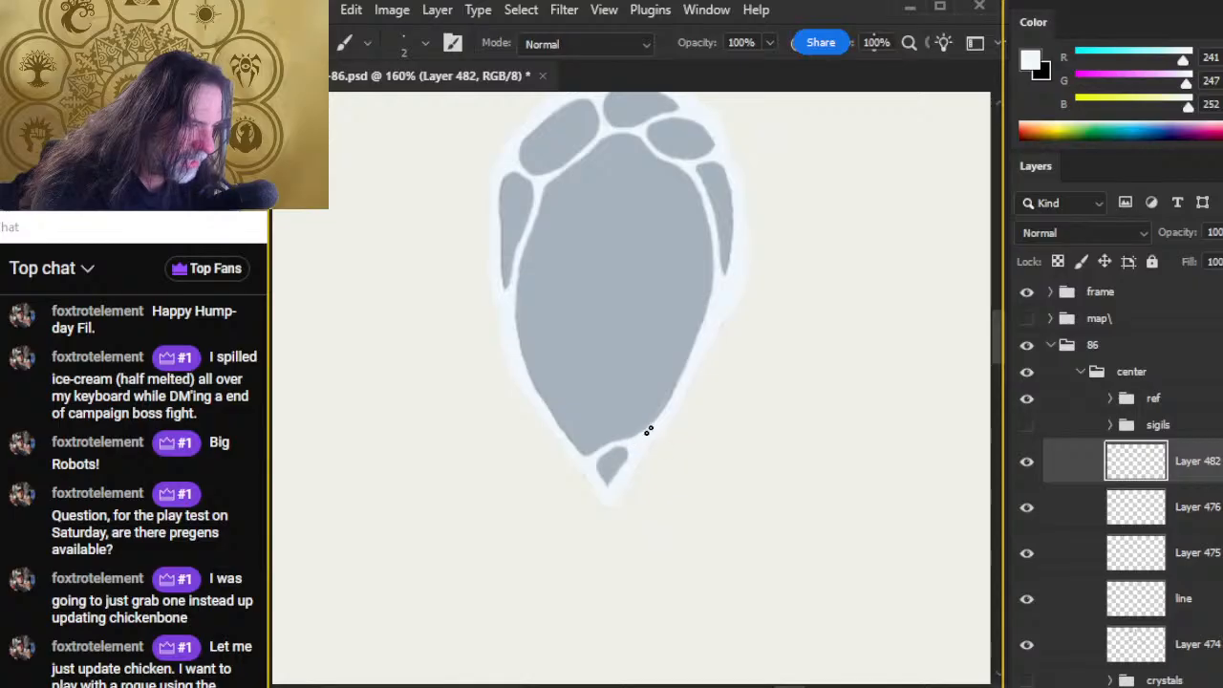
key(e)
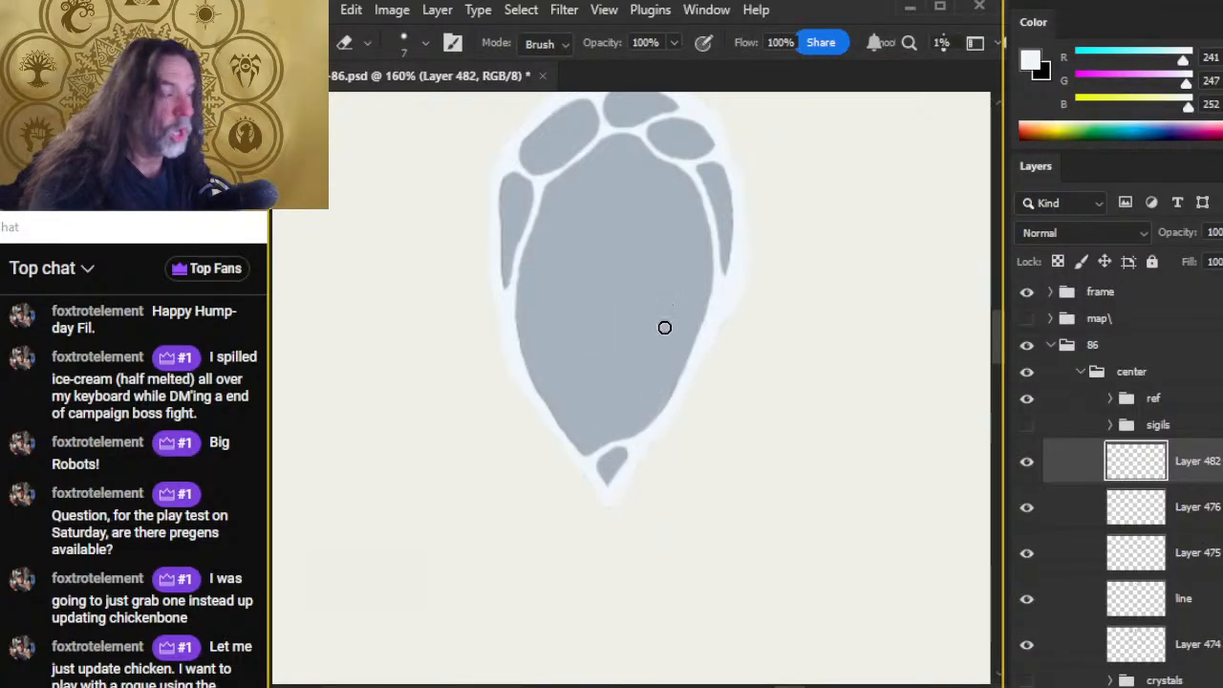
Step: On the unfaceted stone at the lower left of the hexagram circle, paint a pale notch into its upper-left edge
key(z)
drag(704, 404, 595, 453)
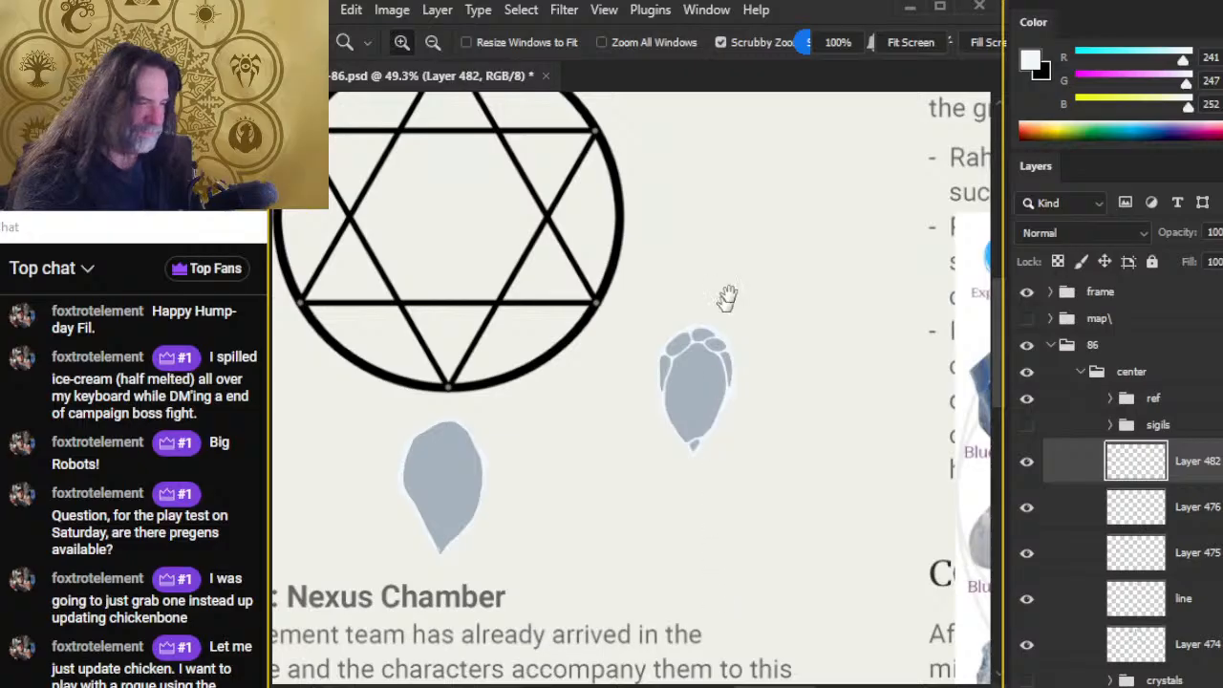
drag(726, 296, 818, 565)
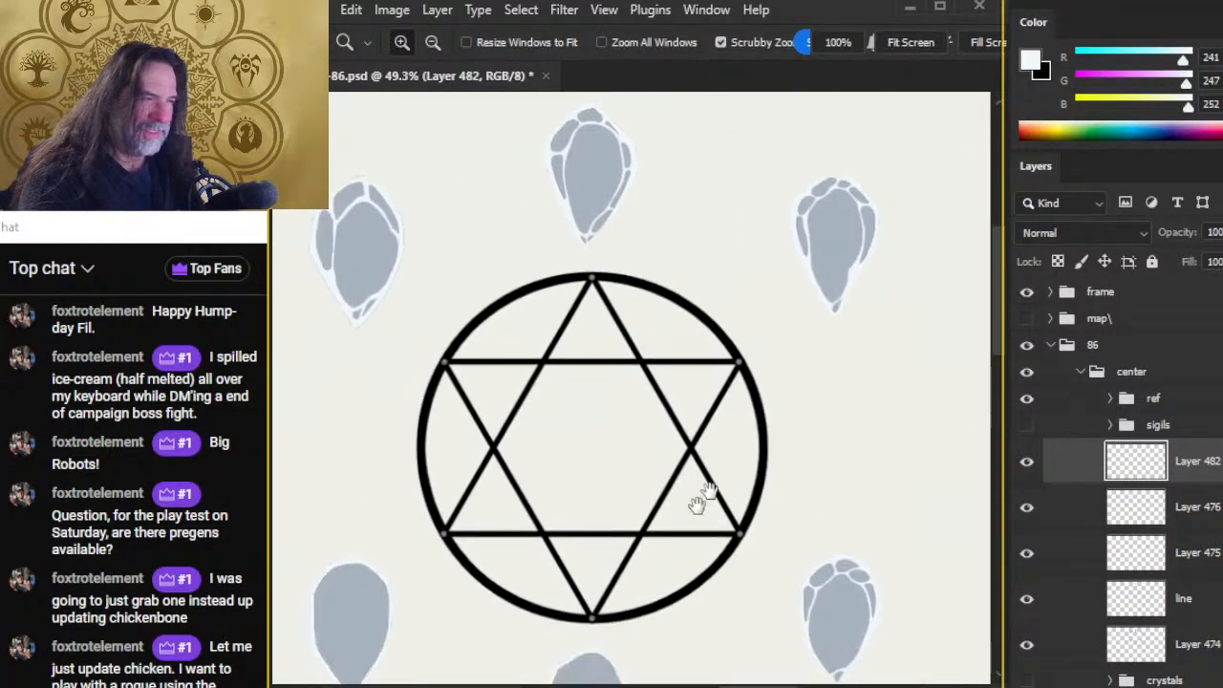
drag(697, 501, 789, 267)
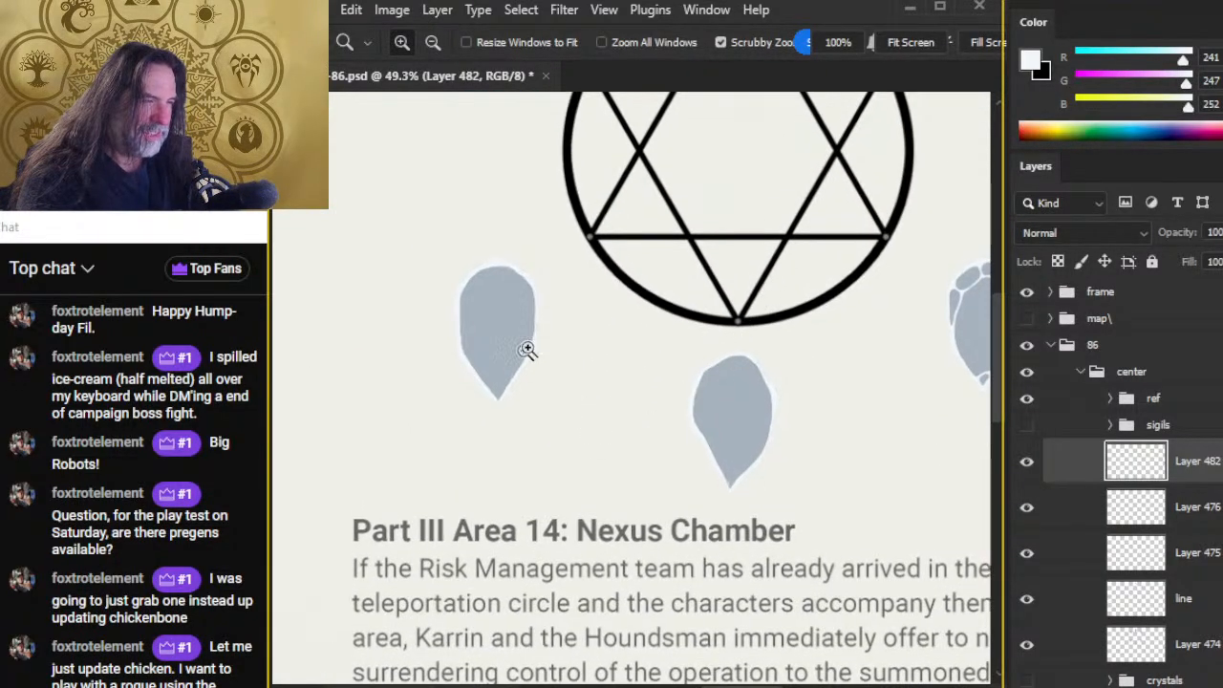
click(527, 351)
click(506, 275)
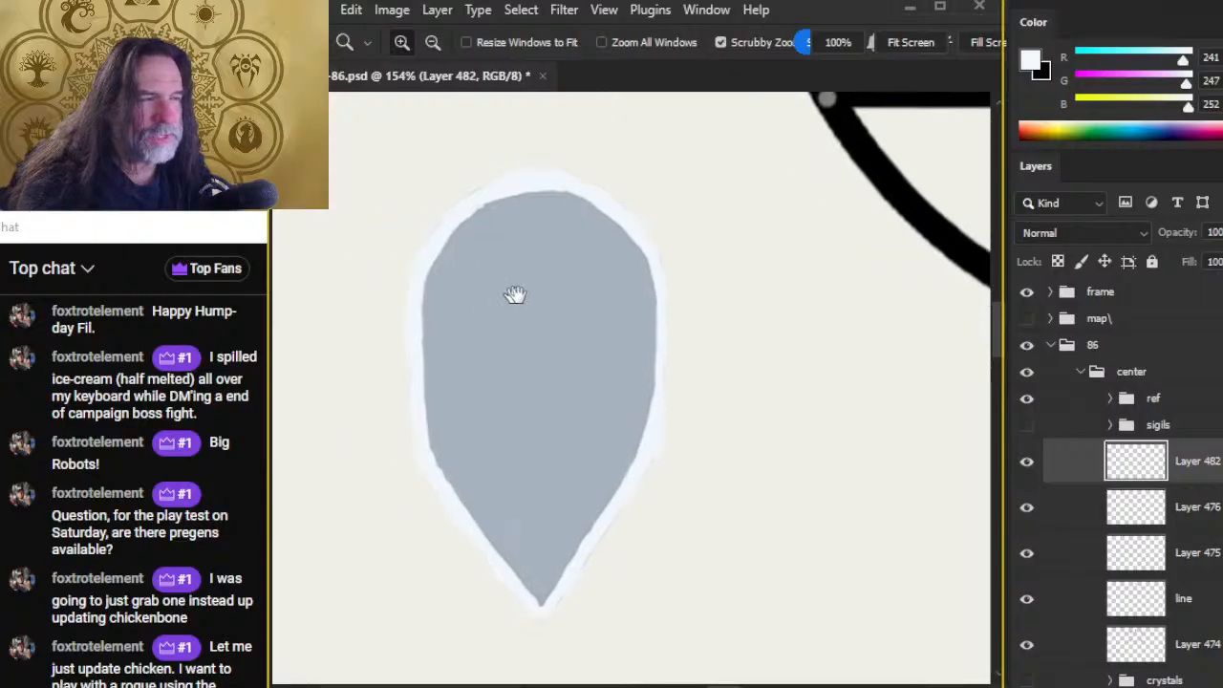
drag(514, 294, 554, 292)
key(b)
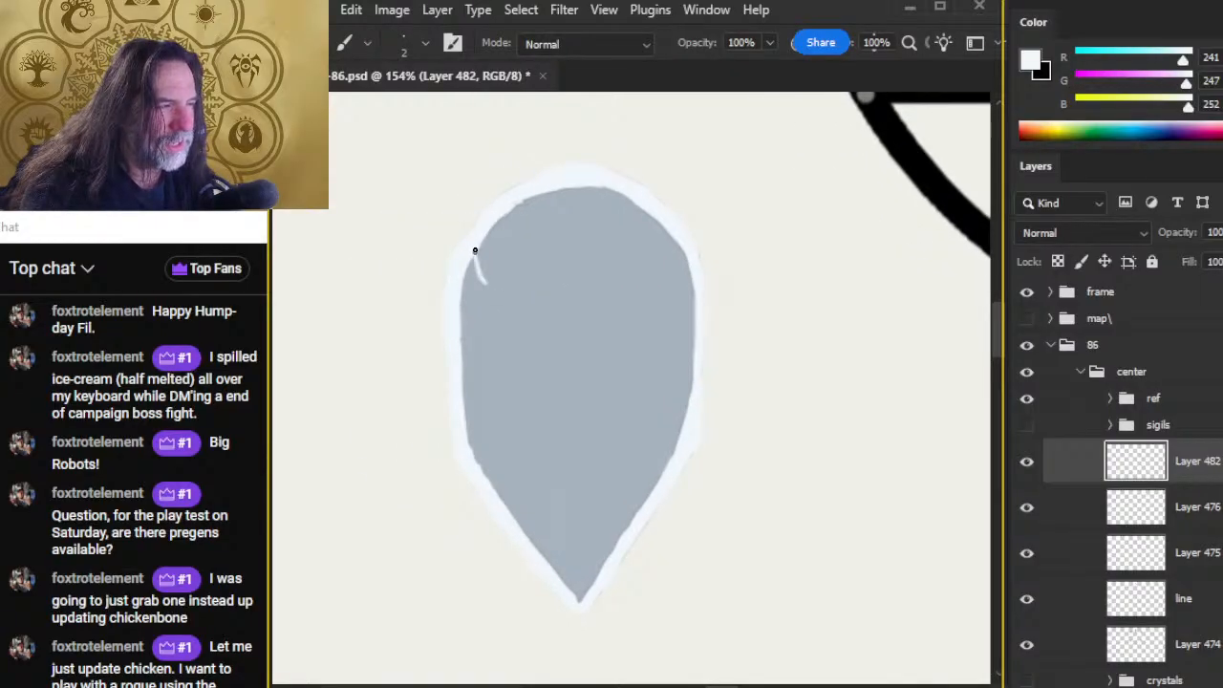
drag(480, 233, 474, 284)
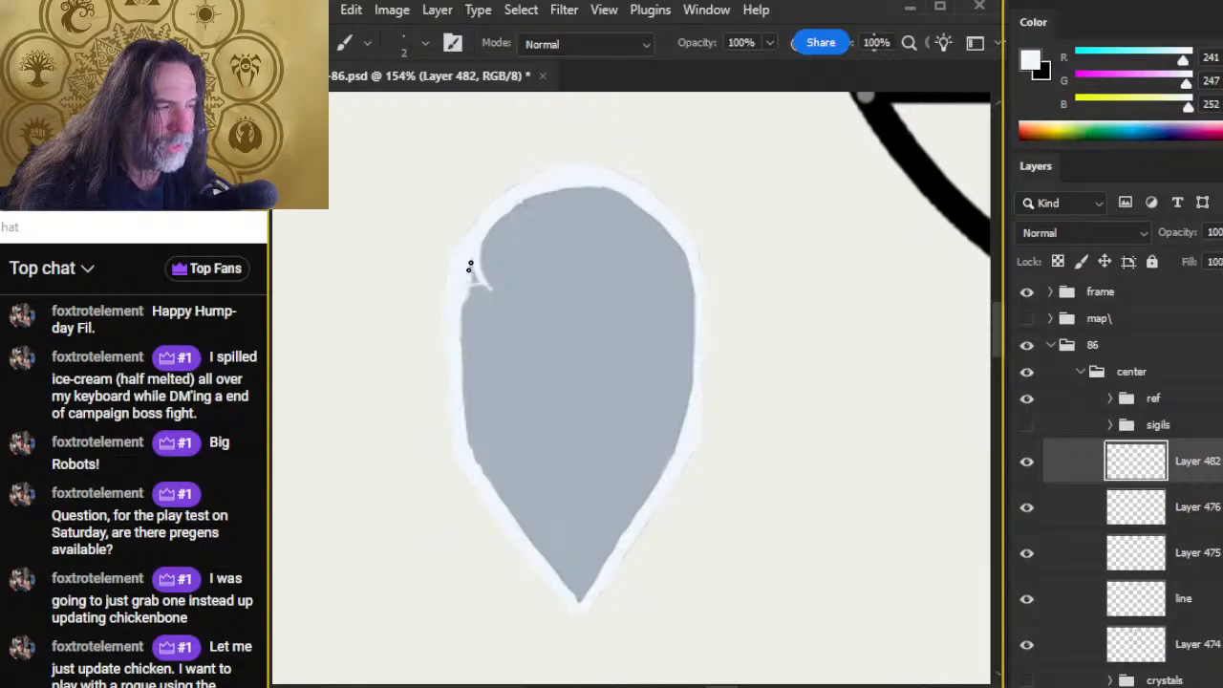
key(e)
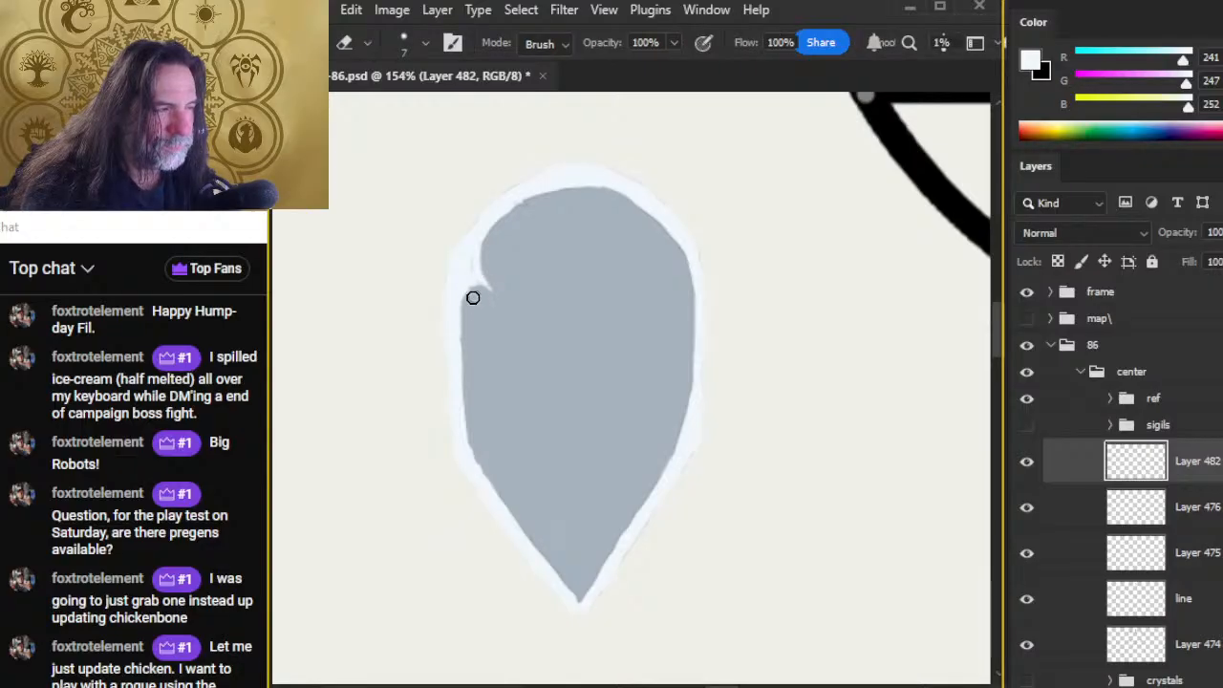
Step: Extend the notch inward as a forked pale line under the upper-left facet, smoothing its edges with the Eraser
key(b)
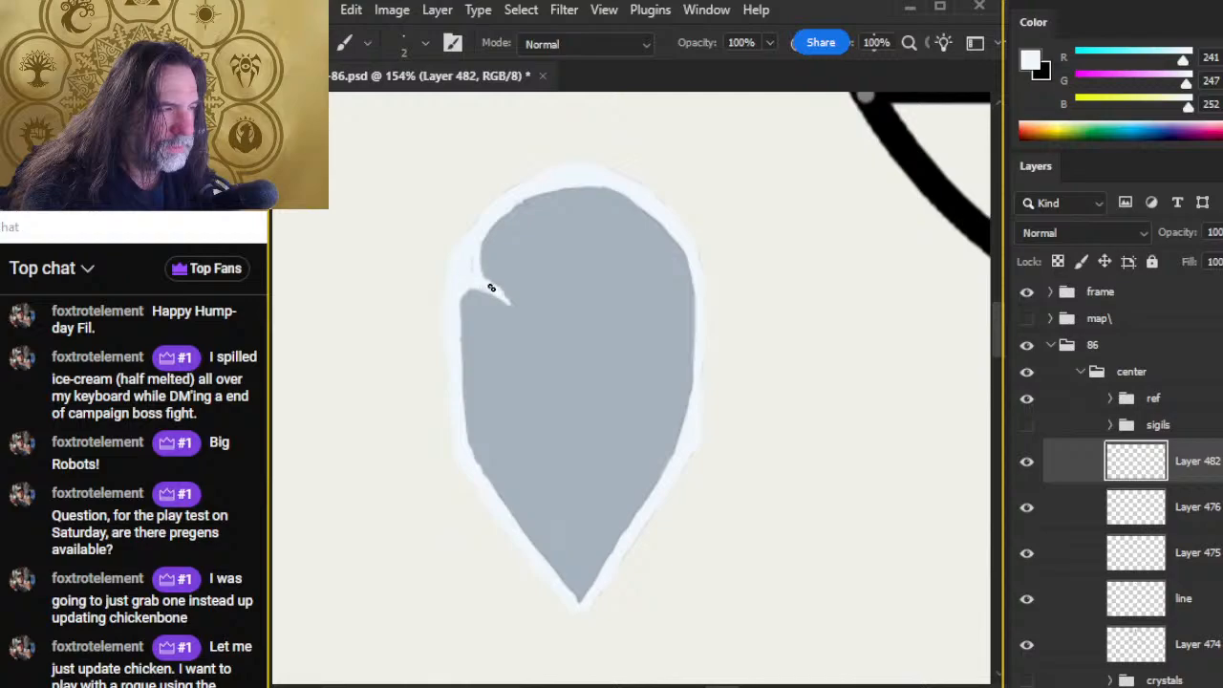
key(e)
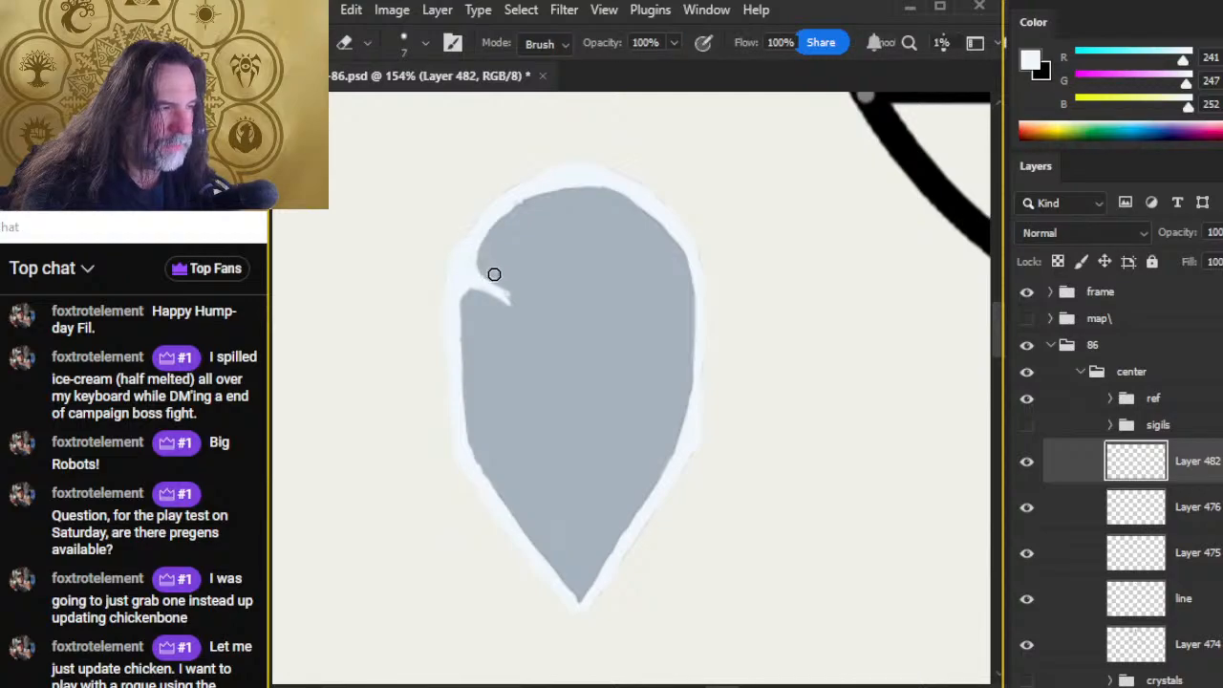
key(b)
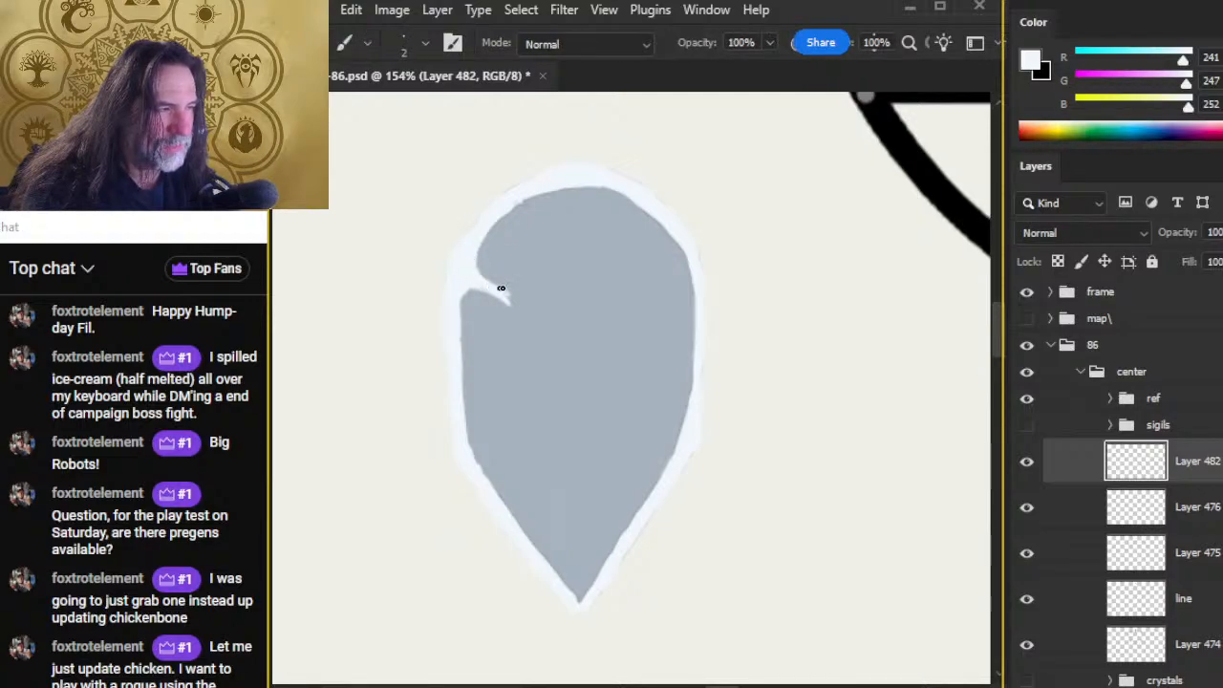
mouse_move(500, 288)
mouse_down()
mouse_move(538, 268)
mouse_move(495, 281)
mouse_move(512, 285)
mouse_move(479, 279)
mouse_move(512, 306)
mouse_up()
key(e)
key(b)
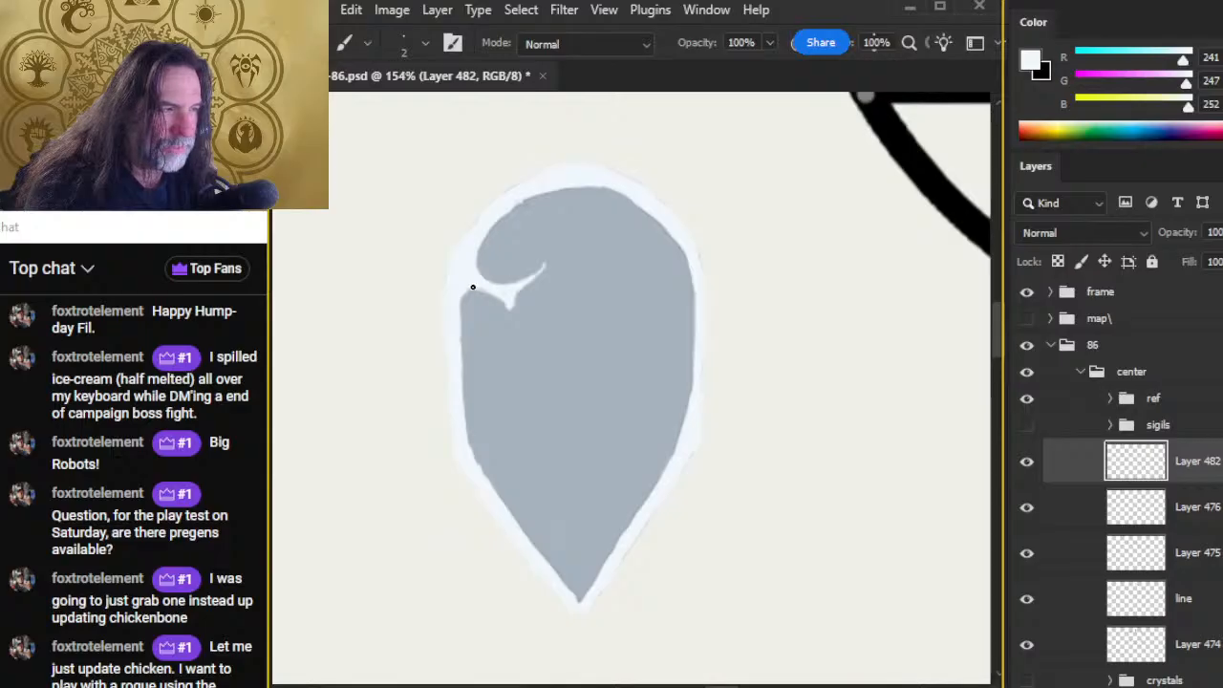
key(e)
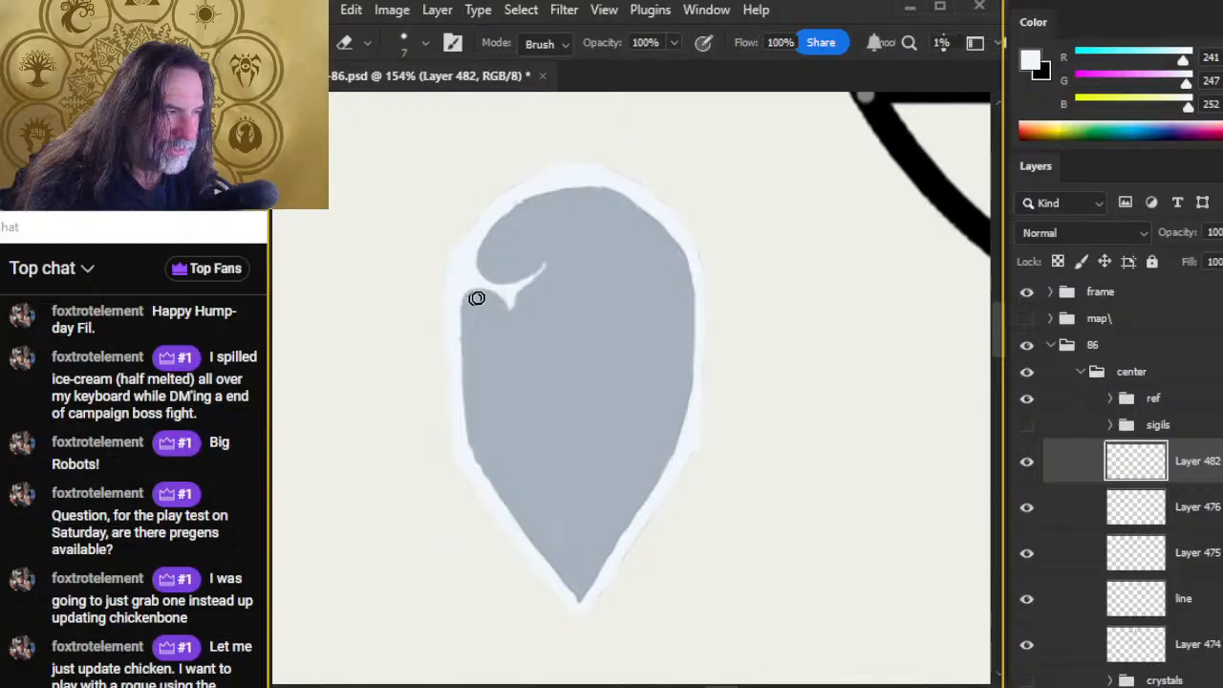
key(b)
Step: Paint a curved line closing off the oval upper-left facet, and refine its joins with the rim and the line branching toward the right
mouse_move(532, 275)
mouse_down()
mouse_move(583, 242)
mouse_move(539, 270)
mouse_move(558, 224)
mouse_move(501, 218)
mouse_up()
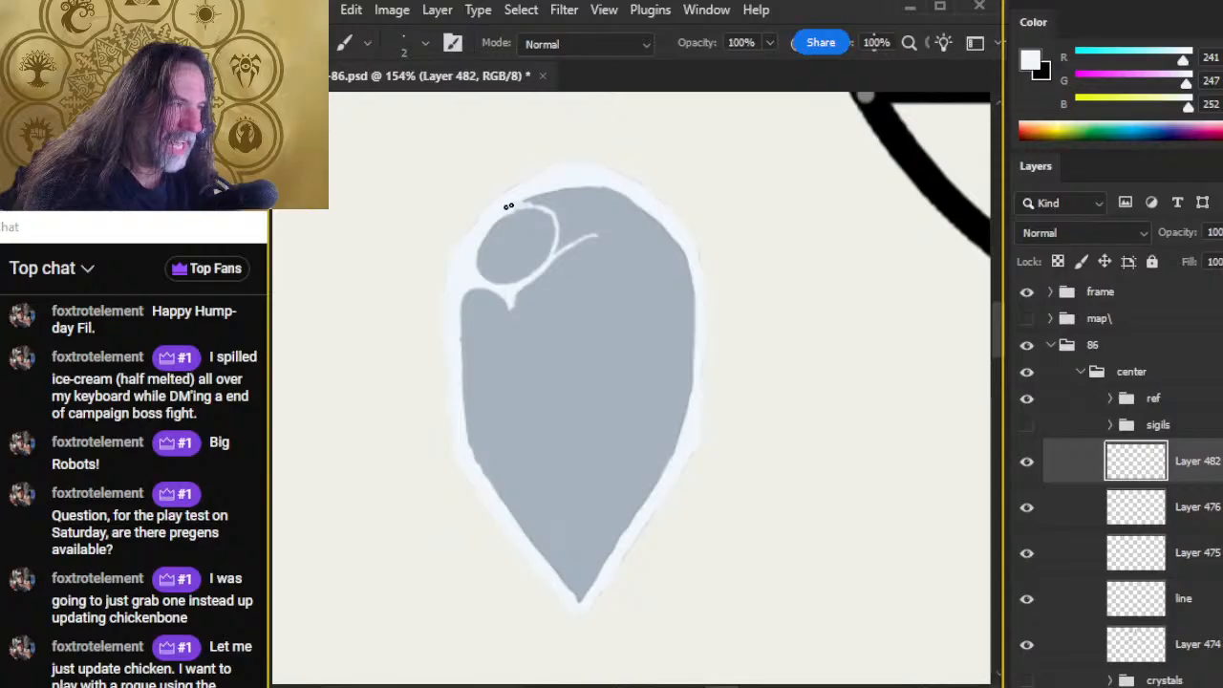
key(e)
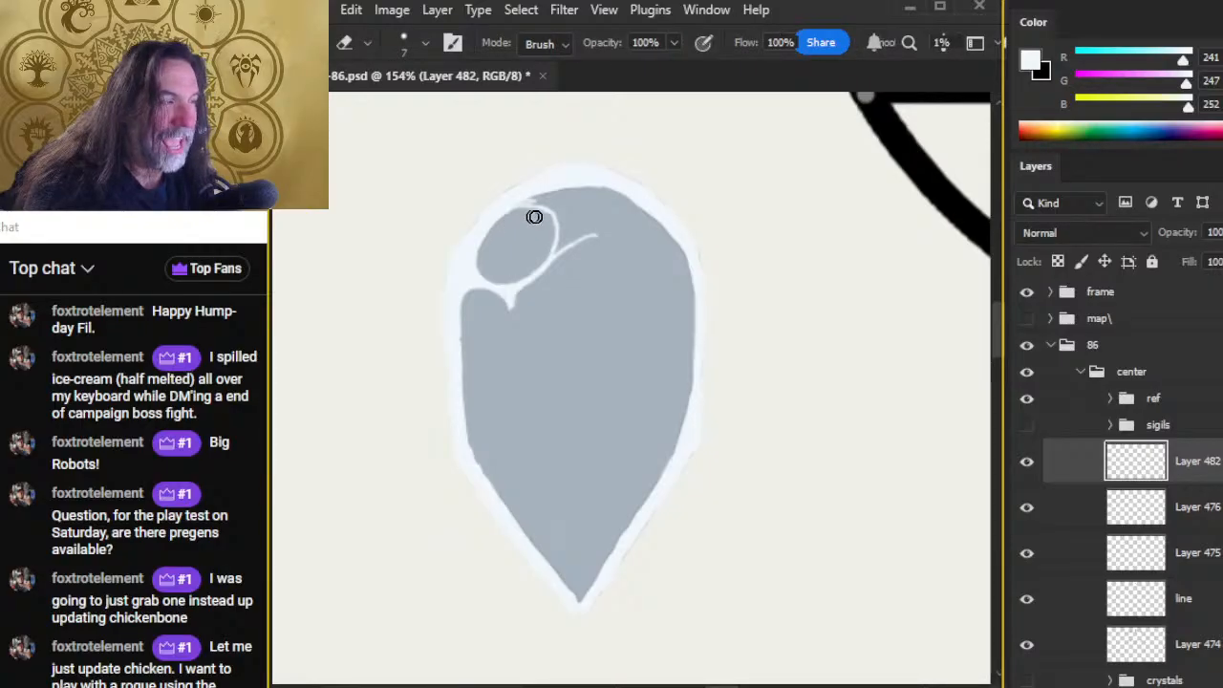
key(b)
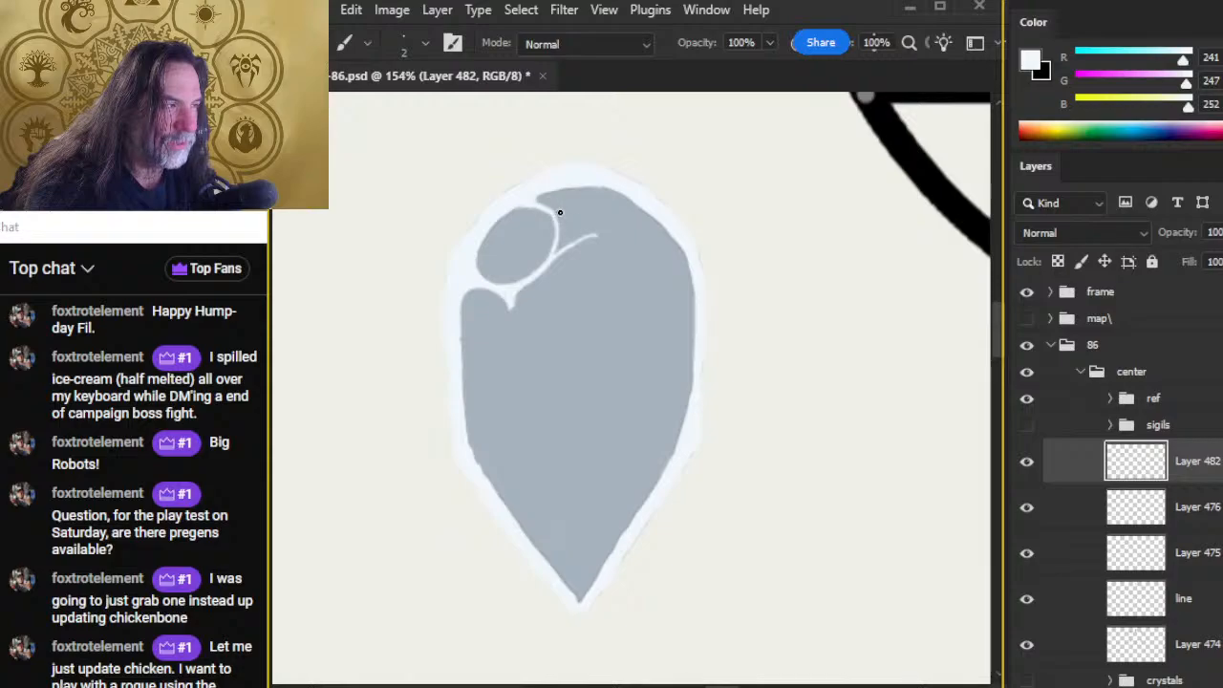
key(e)
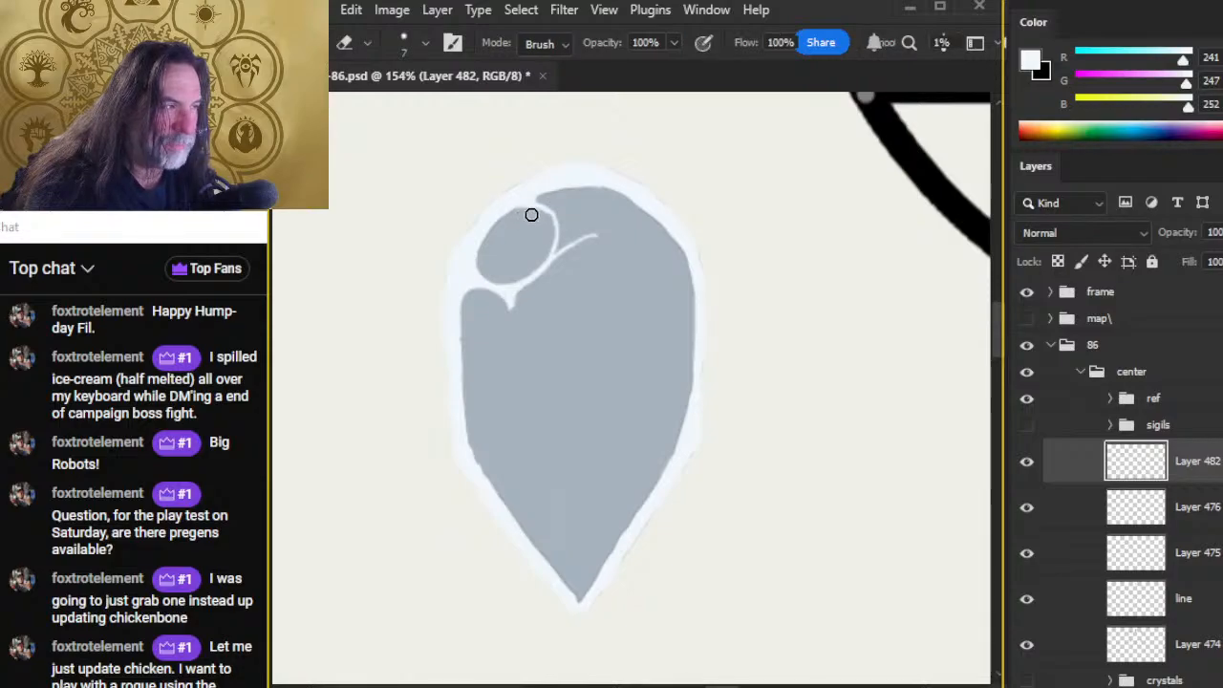
key(b)
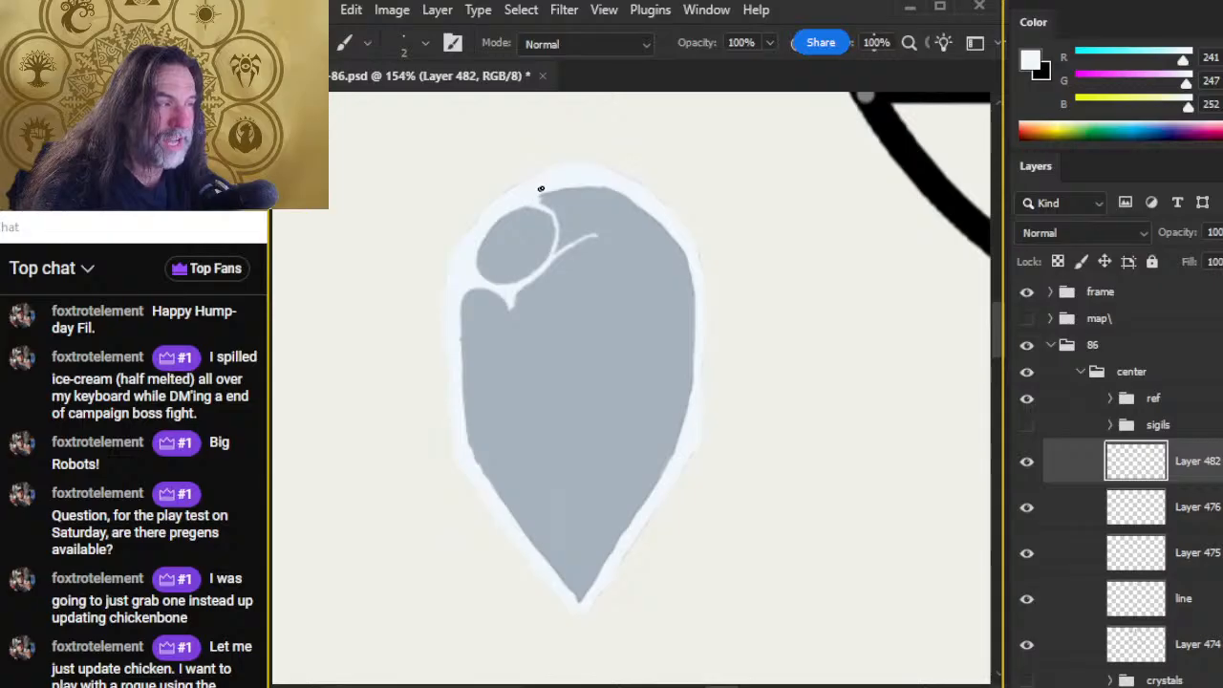
key(e)
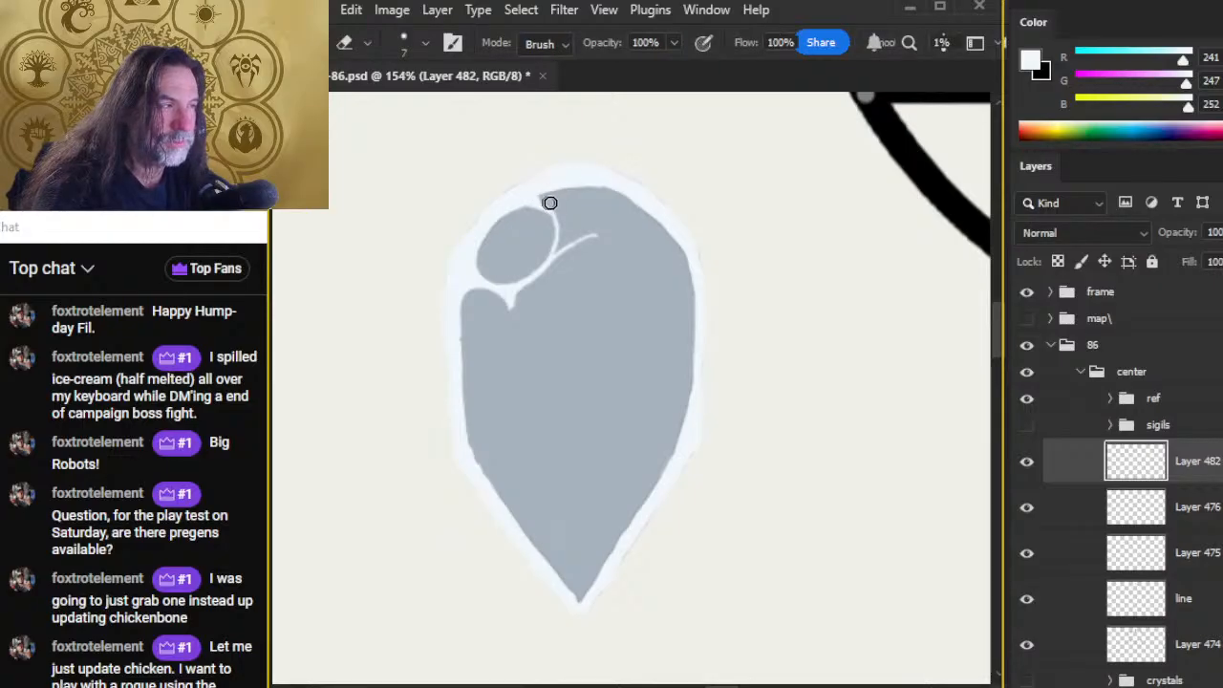
key(b)
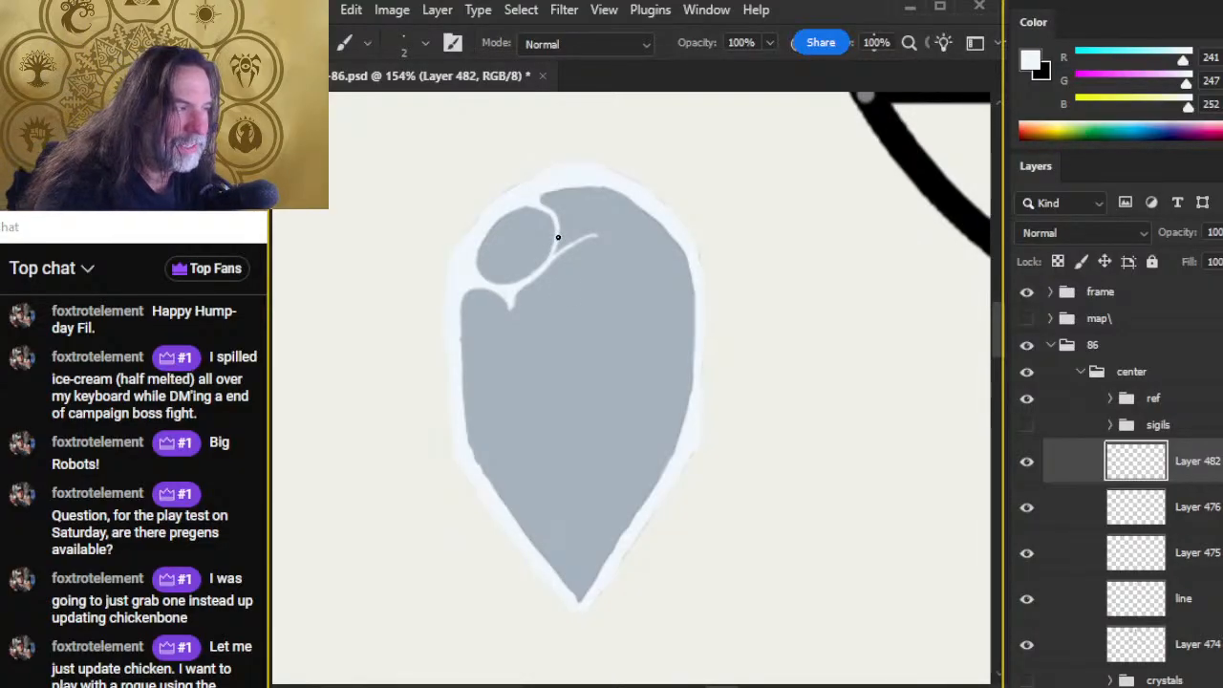
key(e)
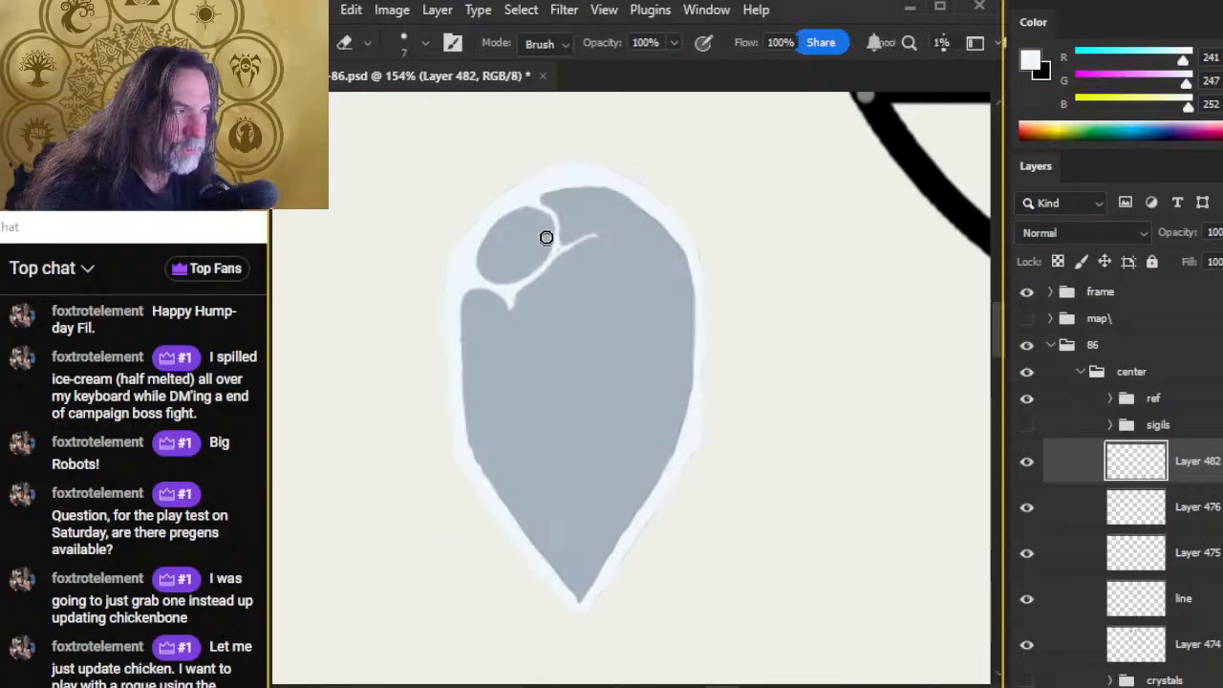
key(b)
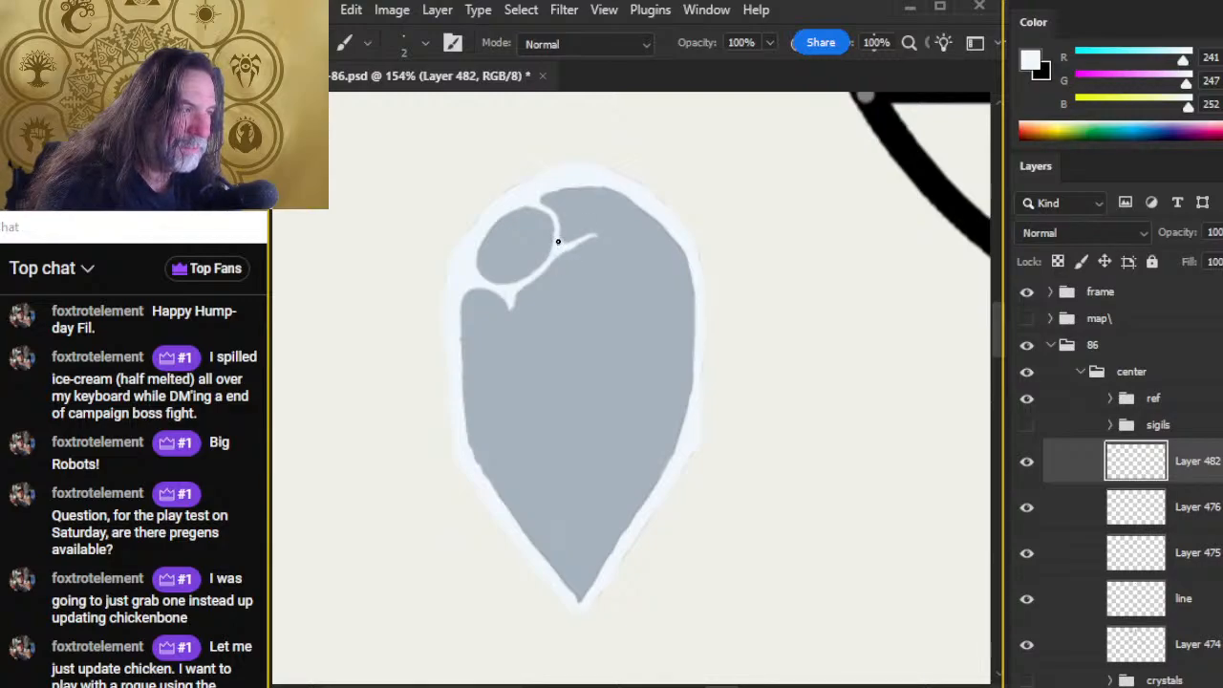
Step: Extend the branching line to the right rim to enclose the top facet, fill the leftover corner in pale, and round the facet's end
drag(585, 238, 669, 228)
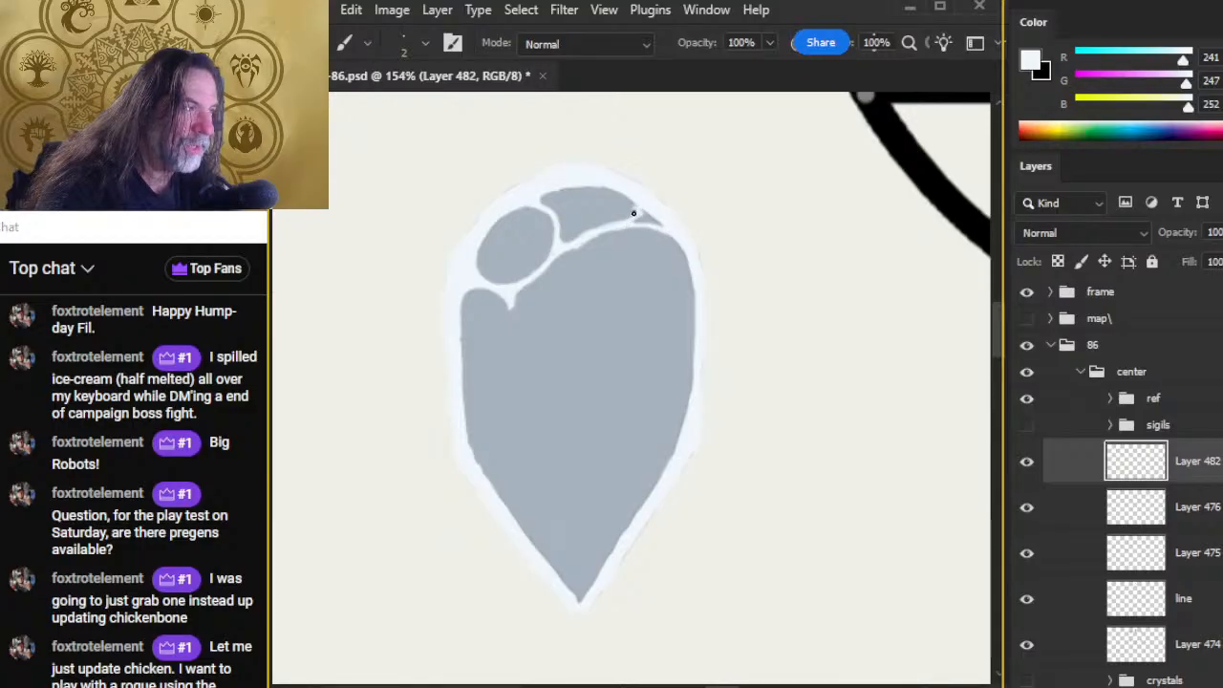
key(e)
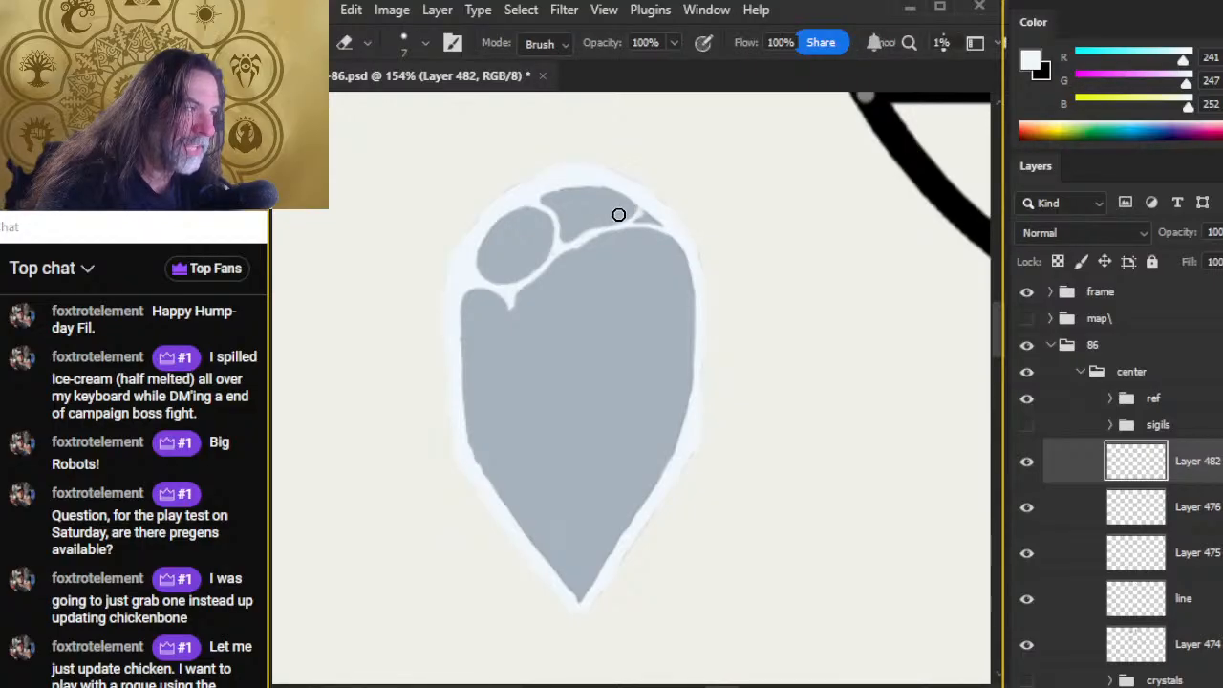
key(b)
drag(647, 221, 661, 226)
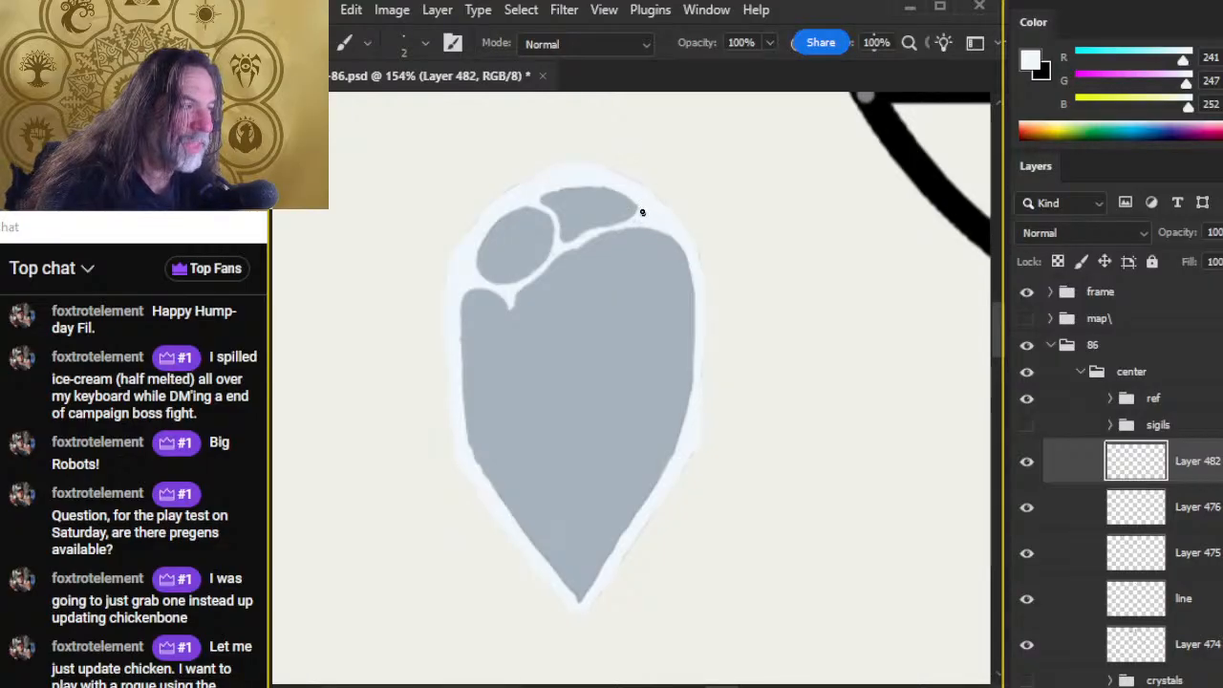
key(e)
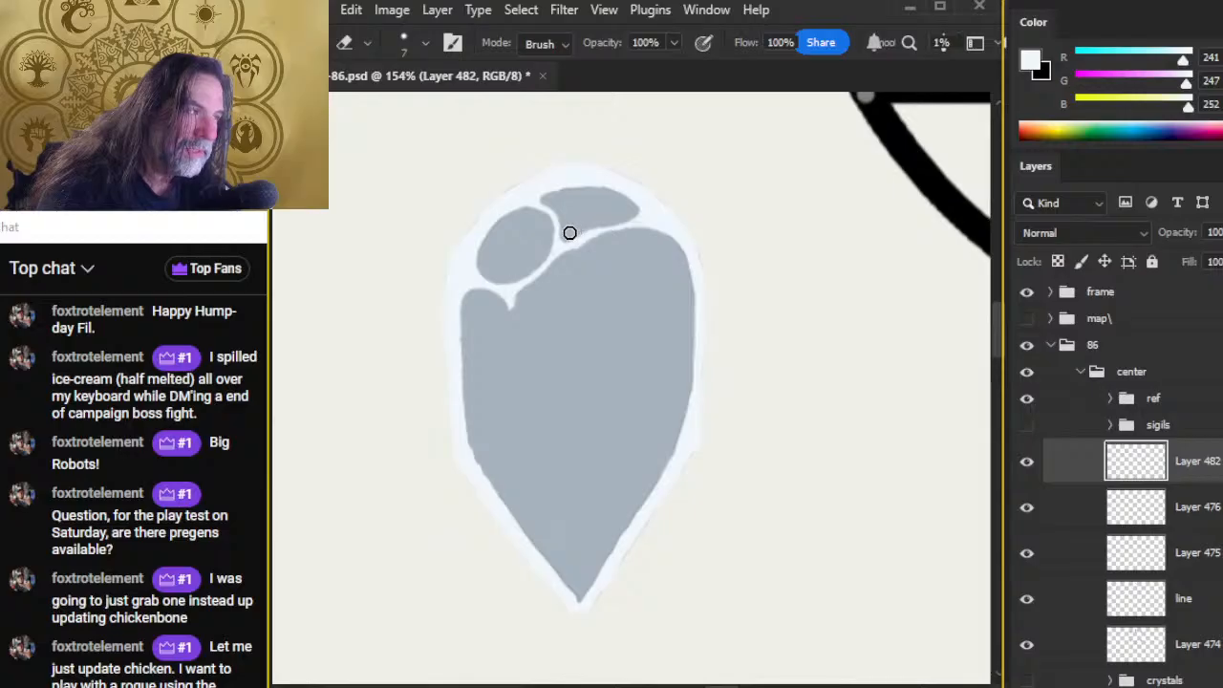
key(b)
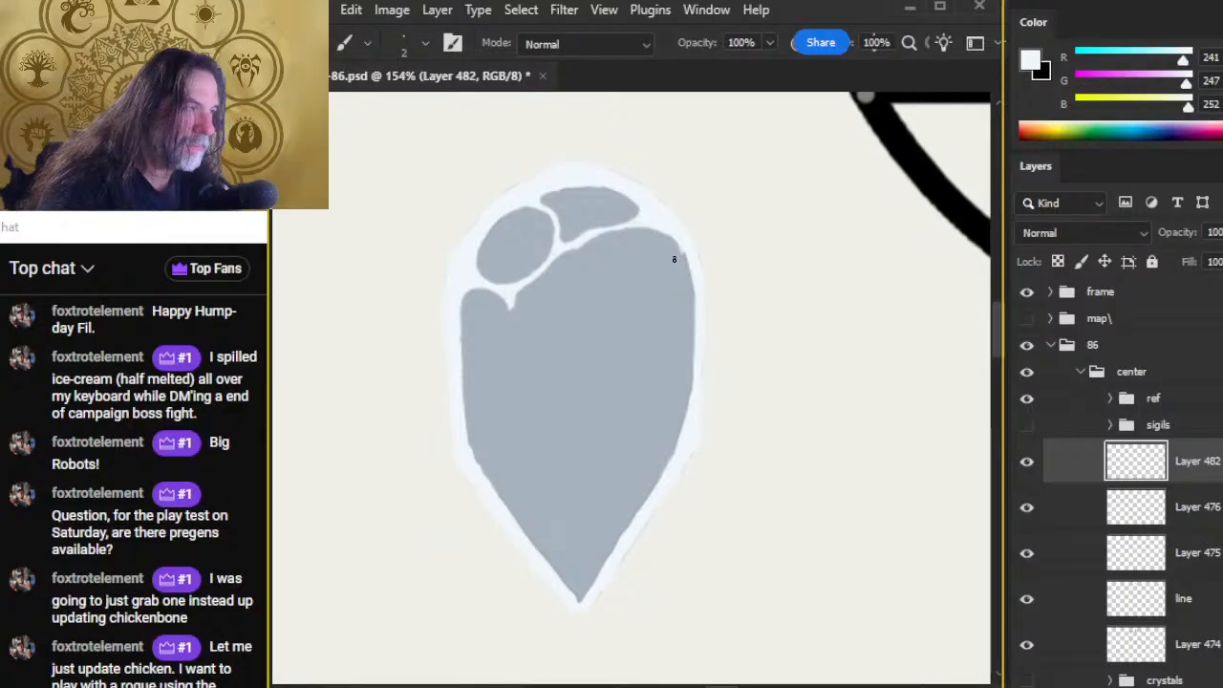
Step: Paint a thin pale line from the top facet's right end down to the right rim, cutting off a narrow facet
key(e)
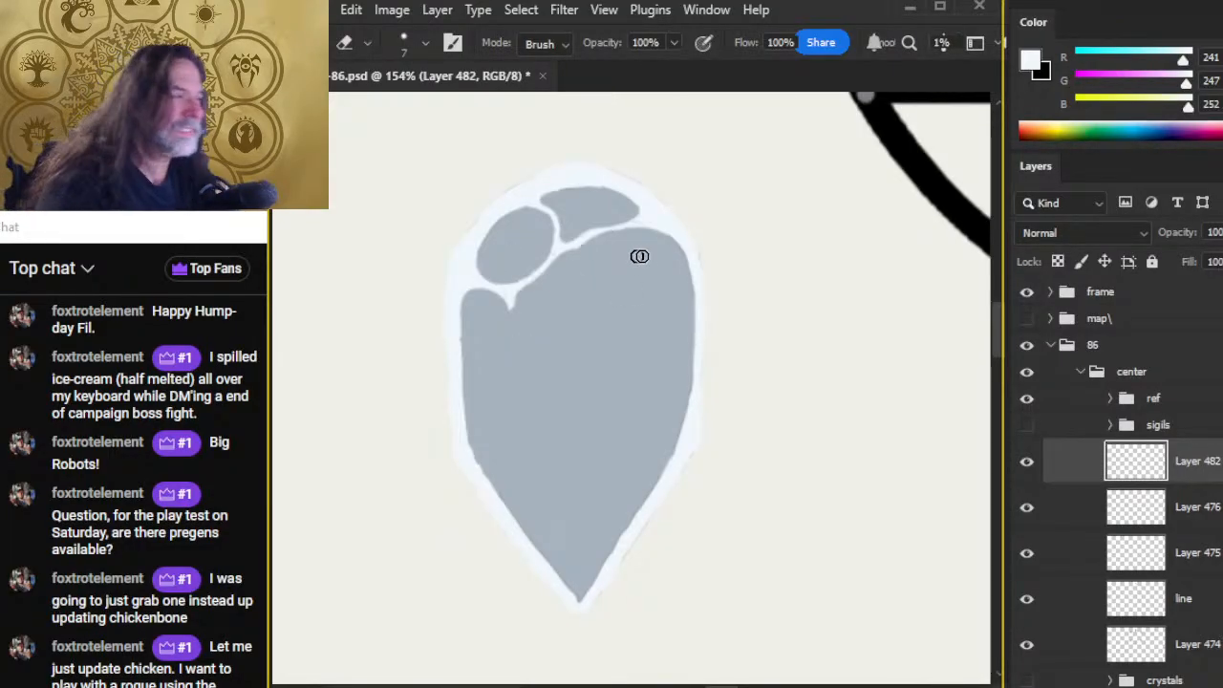
key(b)
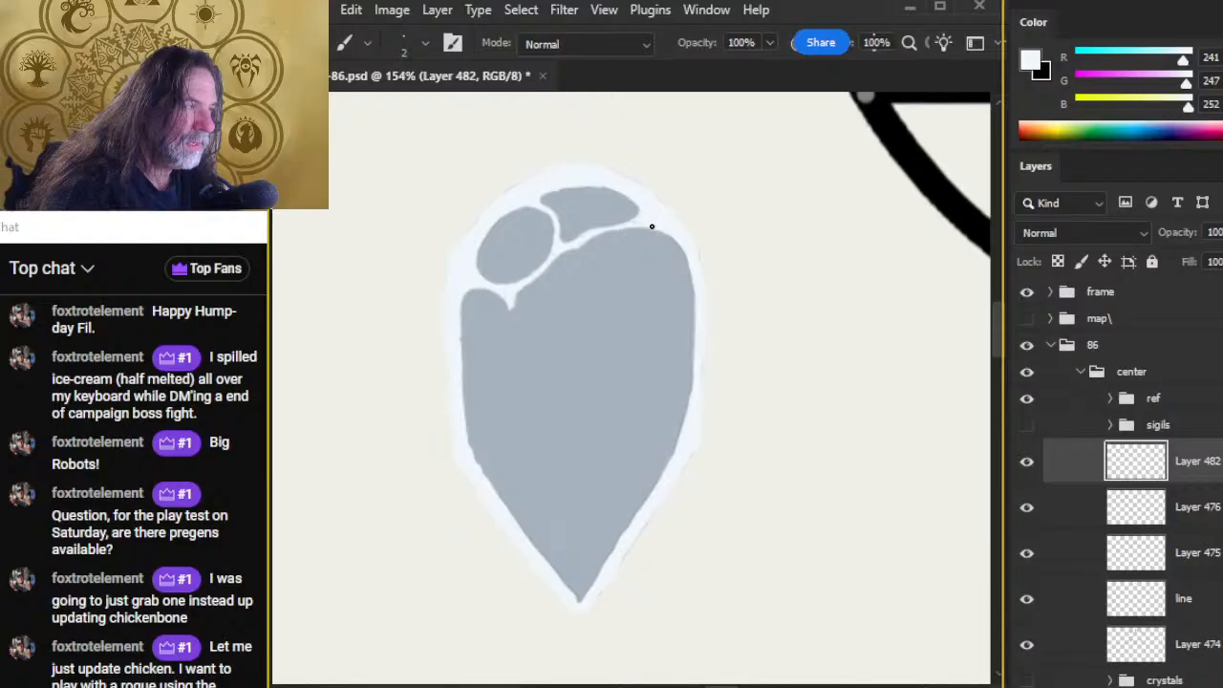
drag(666, 265, 692, 307)
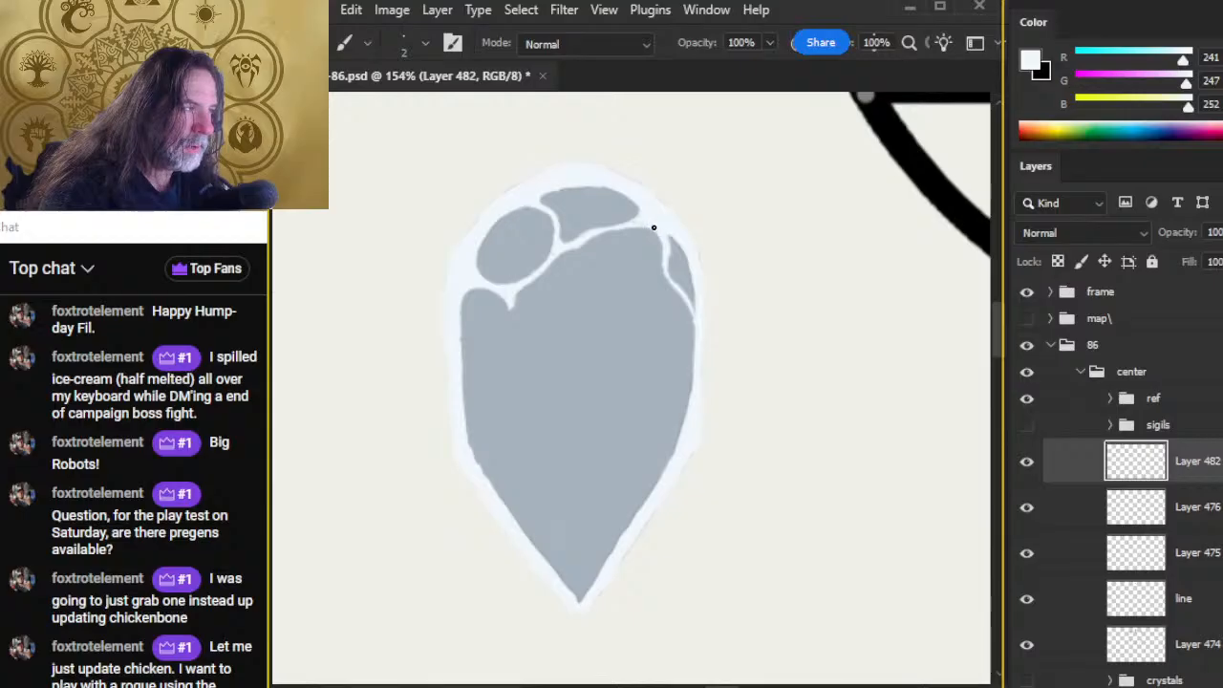
key(g)
click(683, 276)
key(ctrl+z)
Step: Paint over the narrow upper-right facet in pale, and carve out a smaller leaf-shaped facet there with the Eraser
key(b)
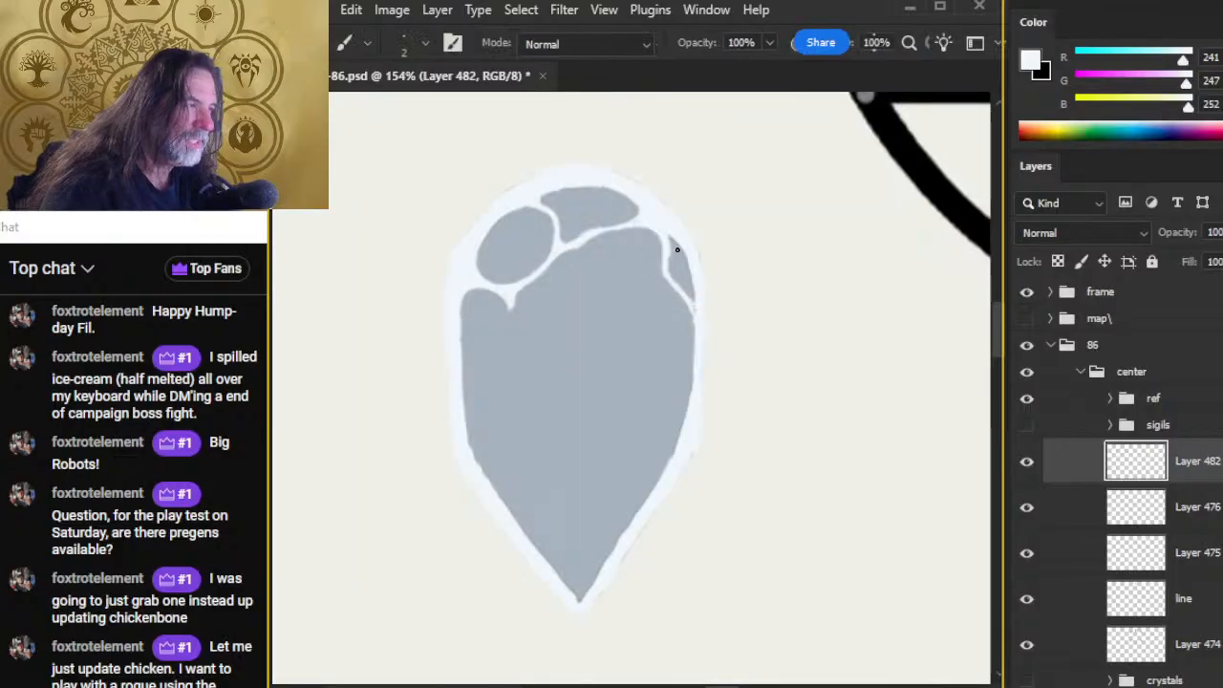
mouse_move(678, 250)
mouse_down()
mouse_move(672, 267)
mouse_move(674, 244)
mouse_move(691, 300)
mouse_up()
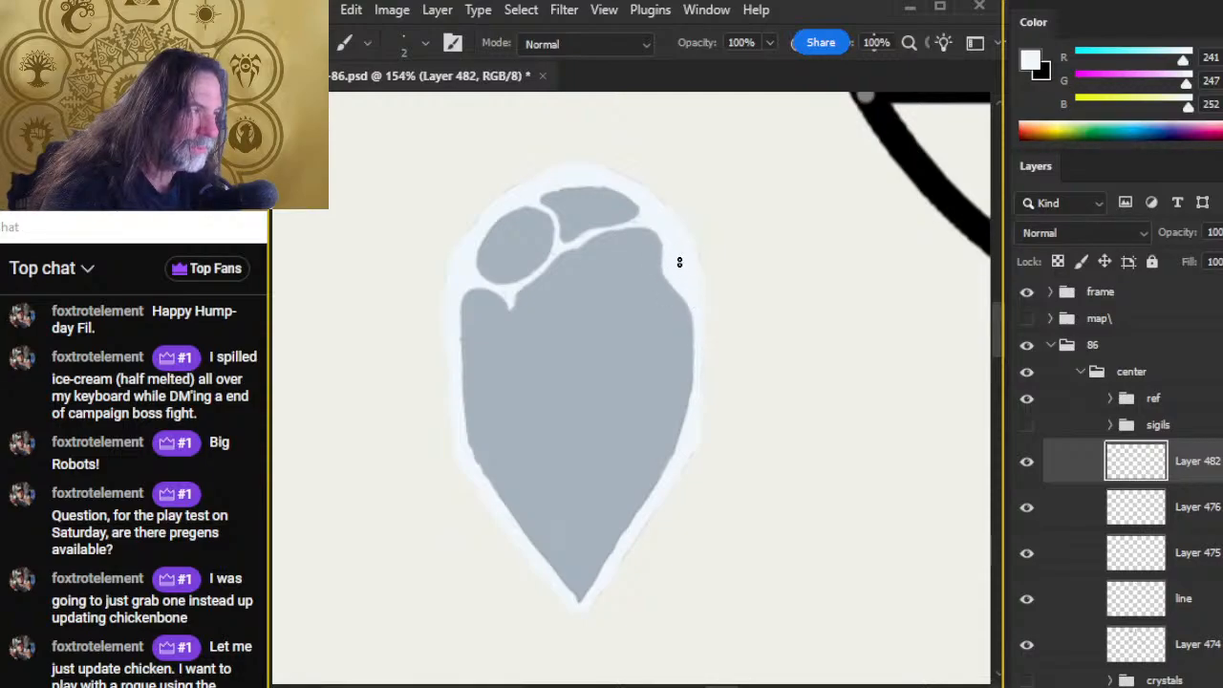
key(e)
mouse_move(679, 268)
mouse_down()
mouse_move(677, 252)
mouse_move(688, 281)
mouse_move(680, 246)
mouse_move(695, 297)
mouse_up()
key(b)
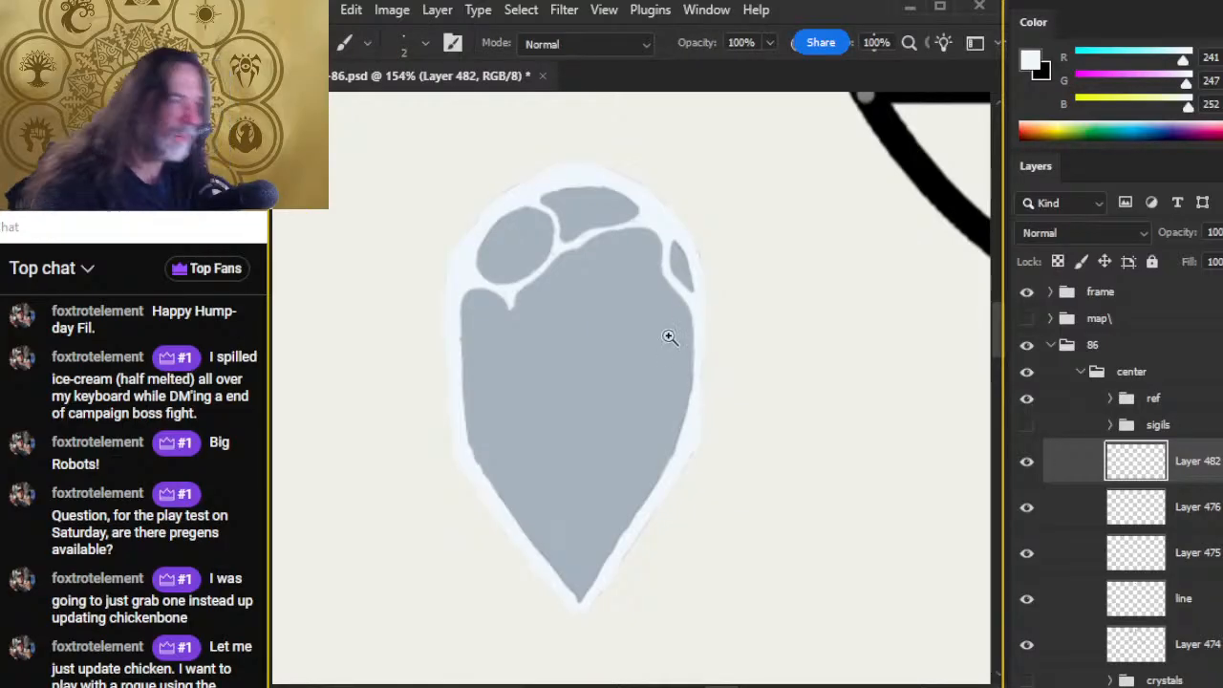
Step: Extend the fork beneath the oval facet down in a curved pale line to the lower-left rim, separating a long left facet
key(z)
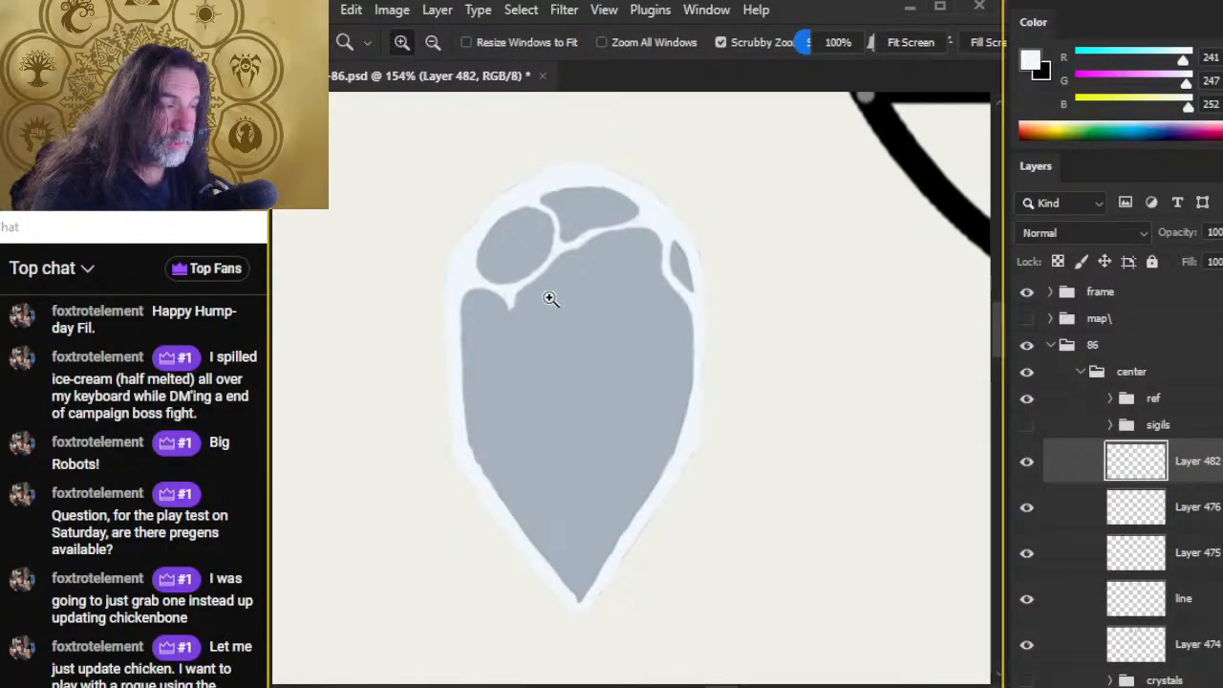
key(b)
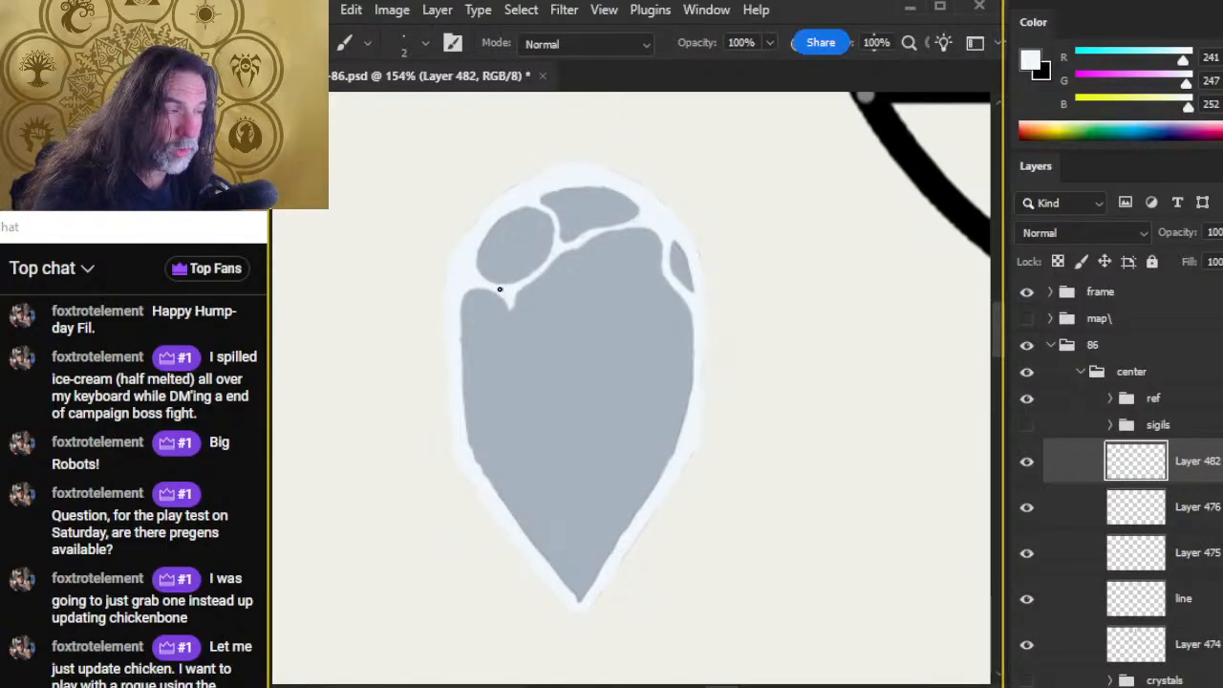
key(e)
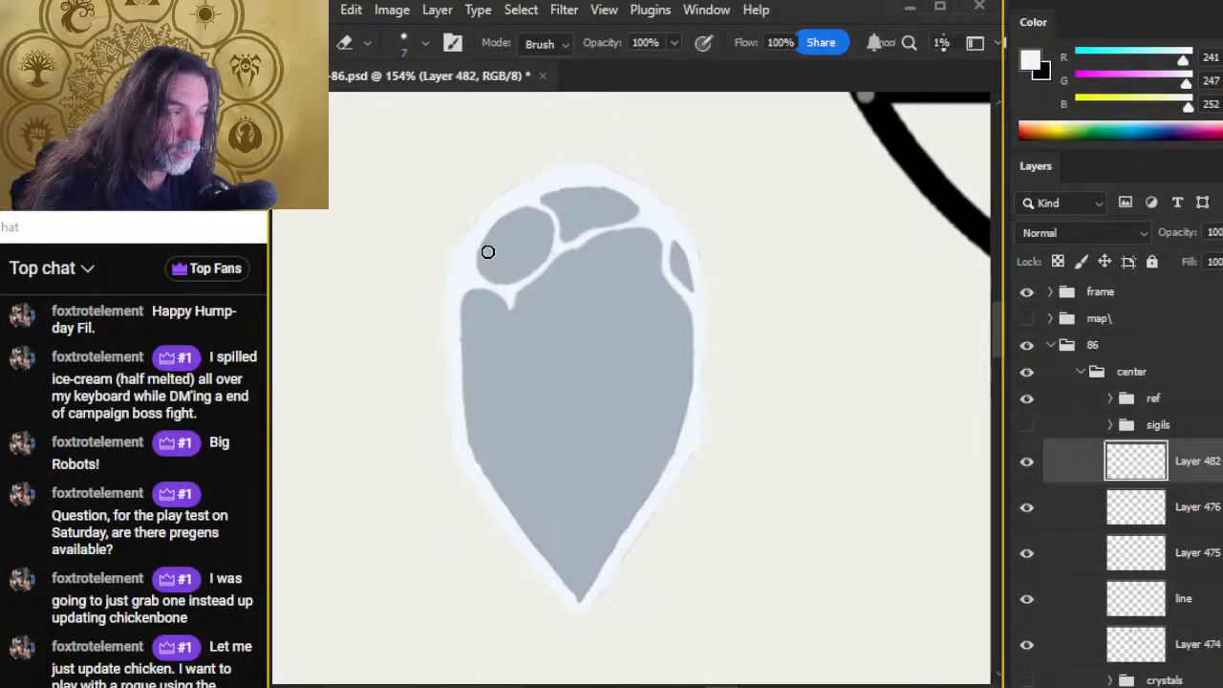
key(b)
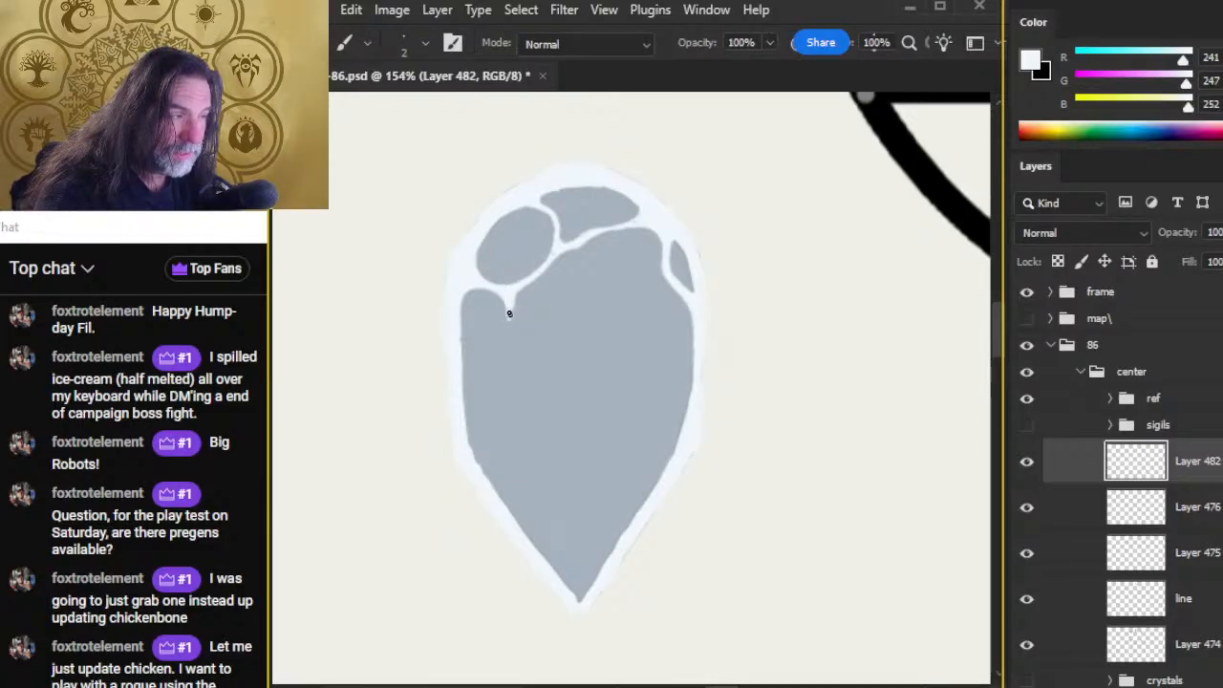
mouse_move(508, 313)
mouse_down()
mouse_move(495, 403)
mouse_move(512, 306)
mouse_move(507, 373)
mouse_up()
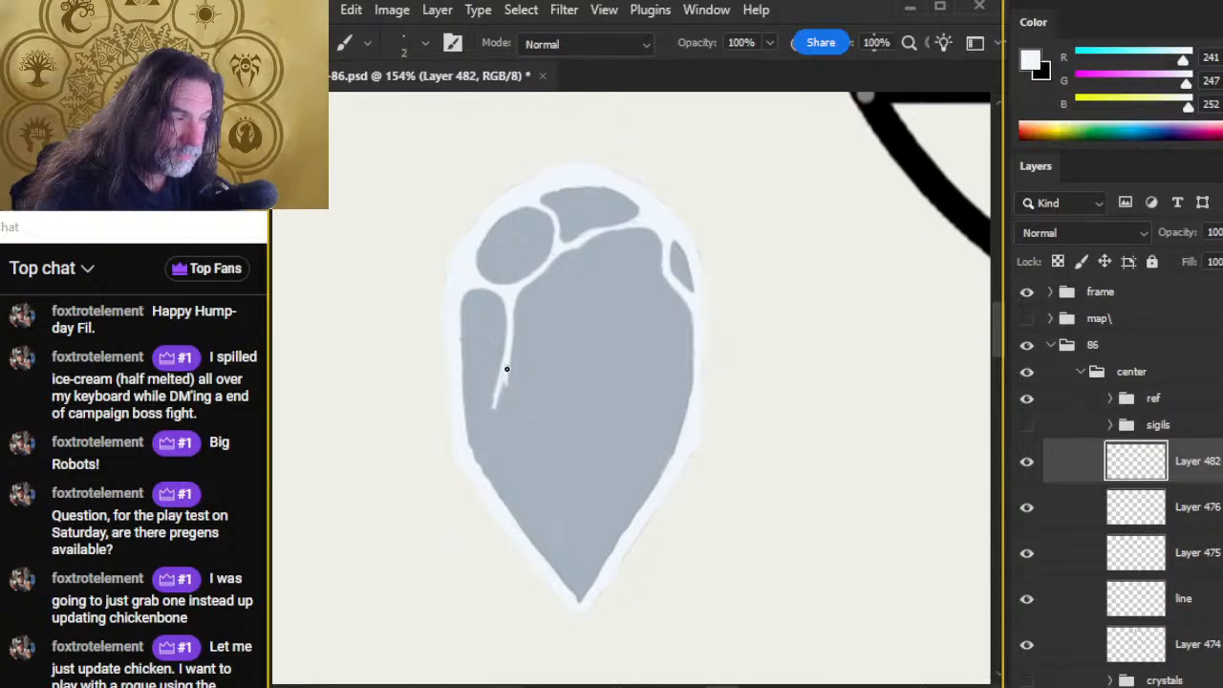
drag(506, 369, 489, 409)
drag(493, 402, 486, 486)
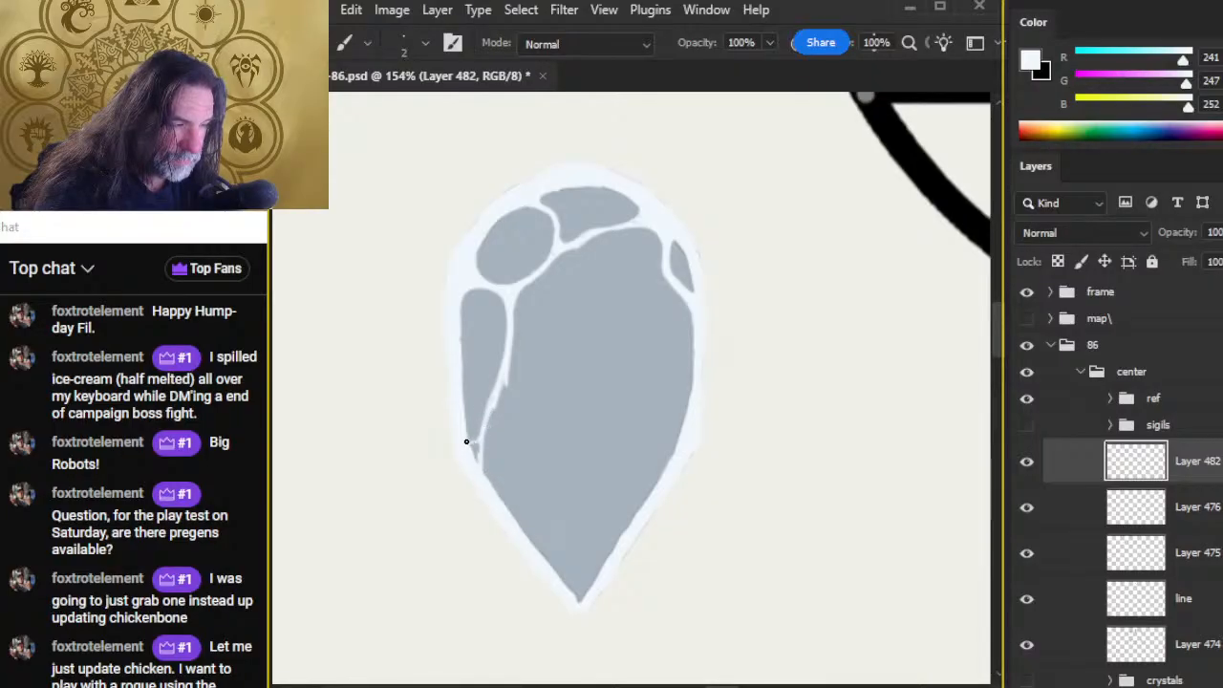
Step: Fill the long left facet's sharp lower corner in pale, and smooth its rounded end and the line beside it
drag(466, 441, 478, 447)
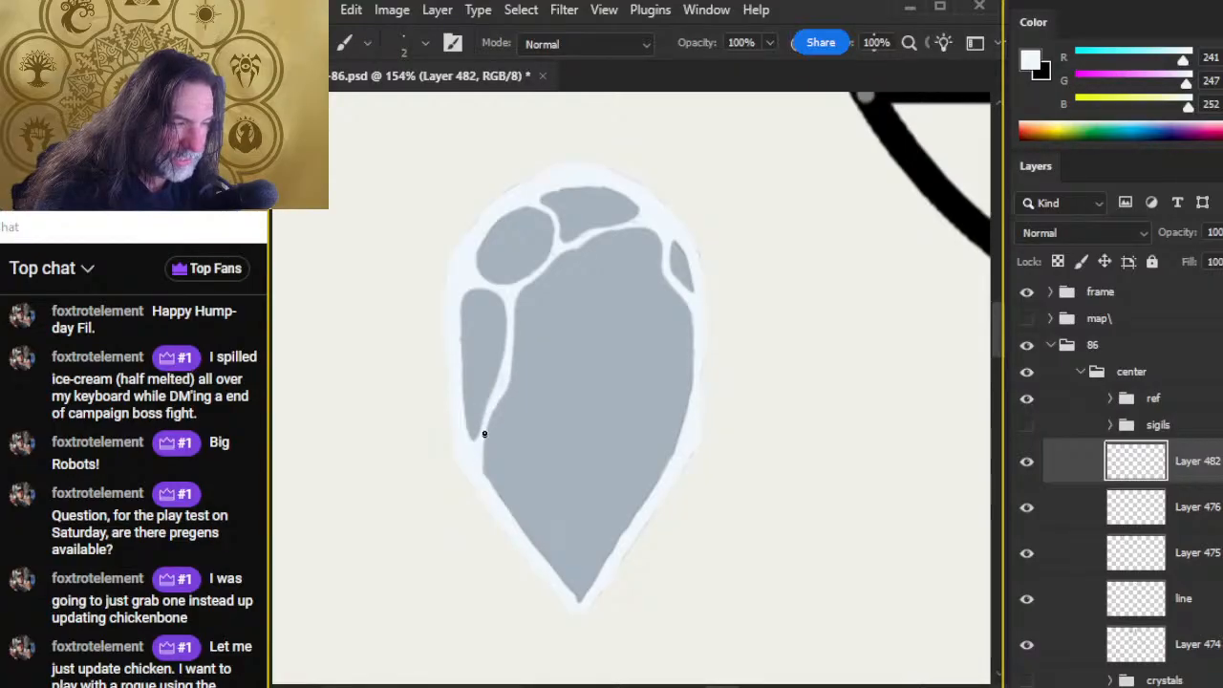
key(e)
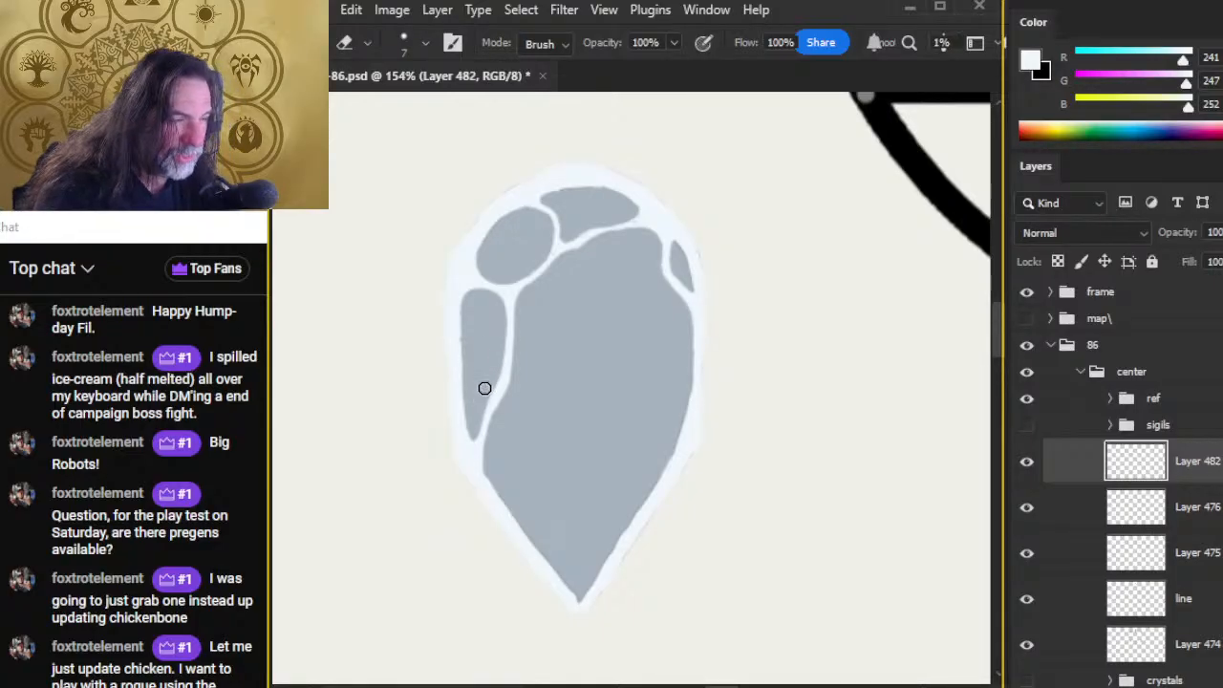
key(b)
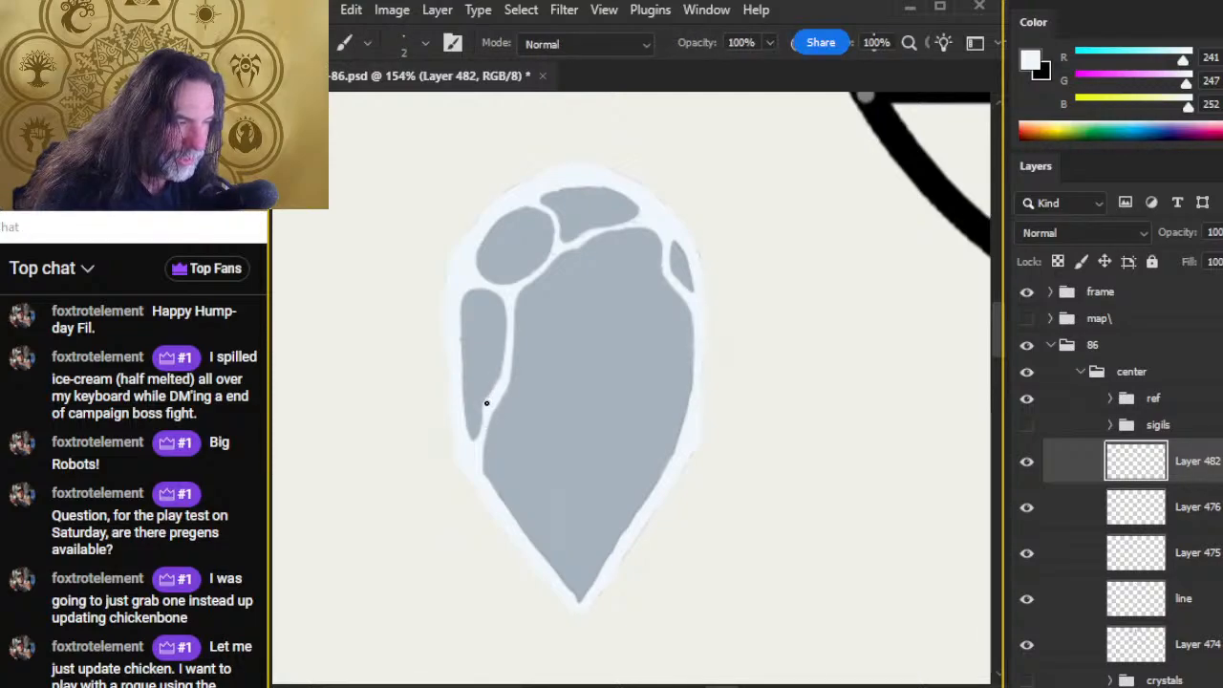
key(e)
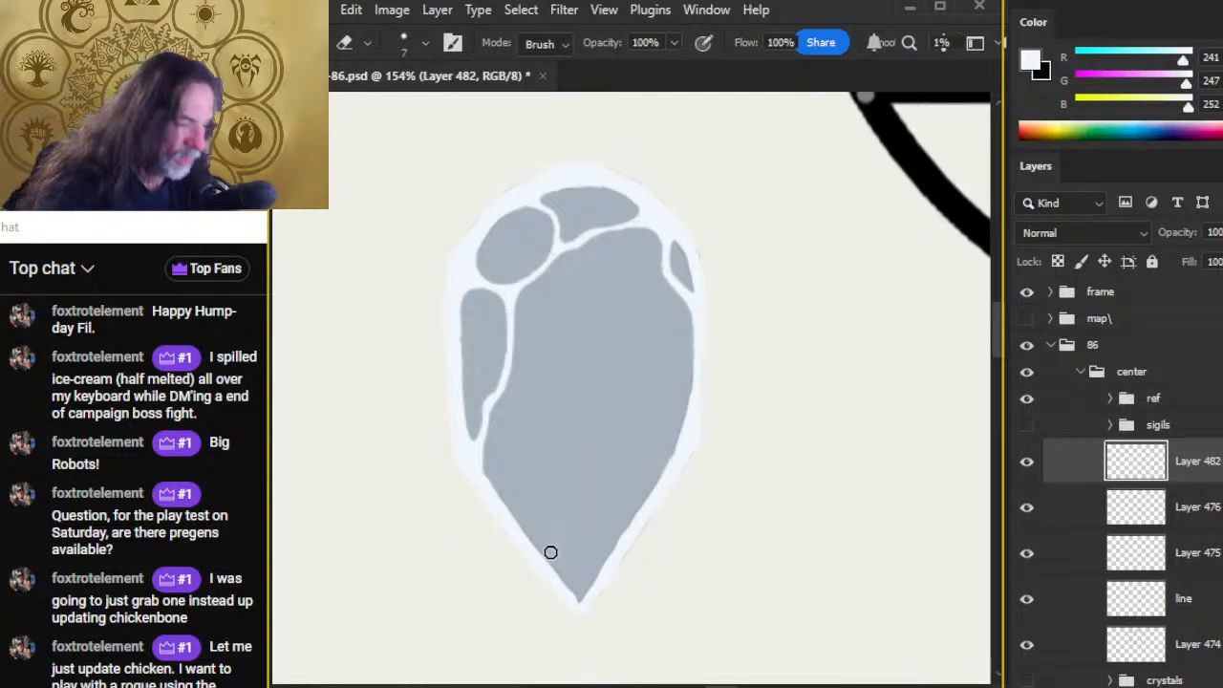
Step: Paint a pale line across the stone's pointed lower end from rim to rim, separating a small tip facet
key(b)
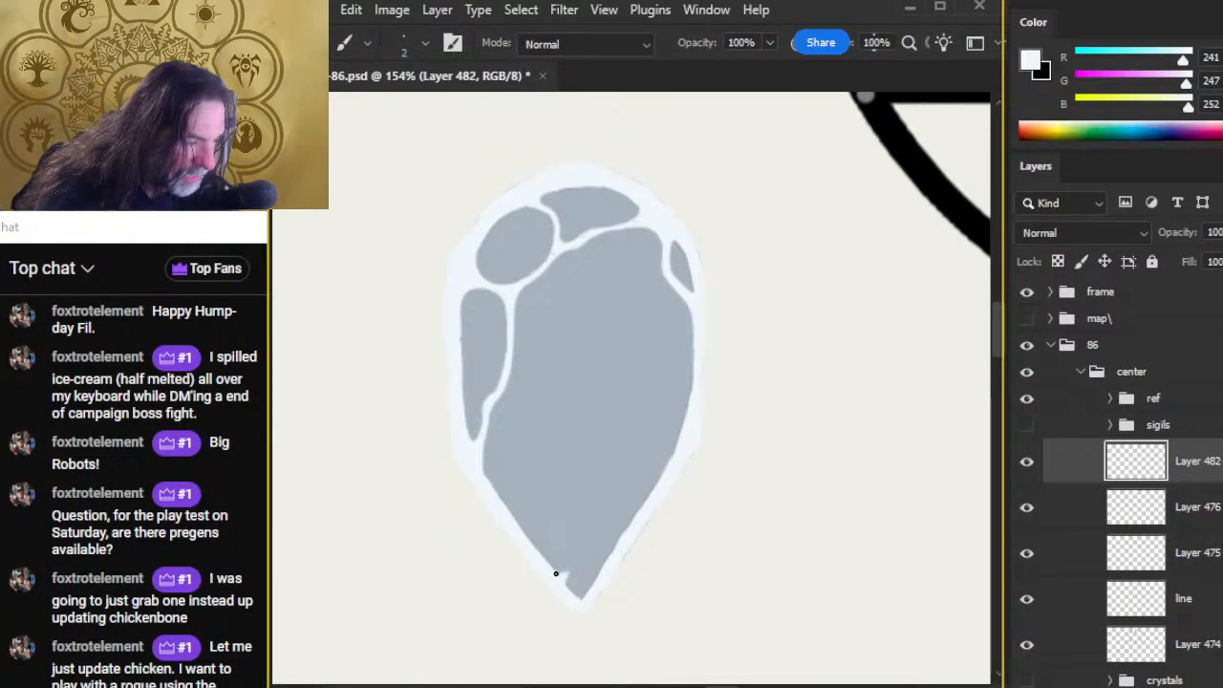
drag(560, 572, 583, 559)
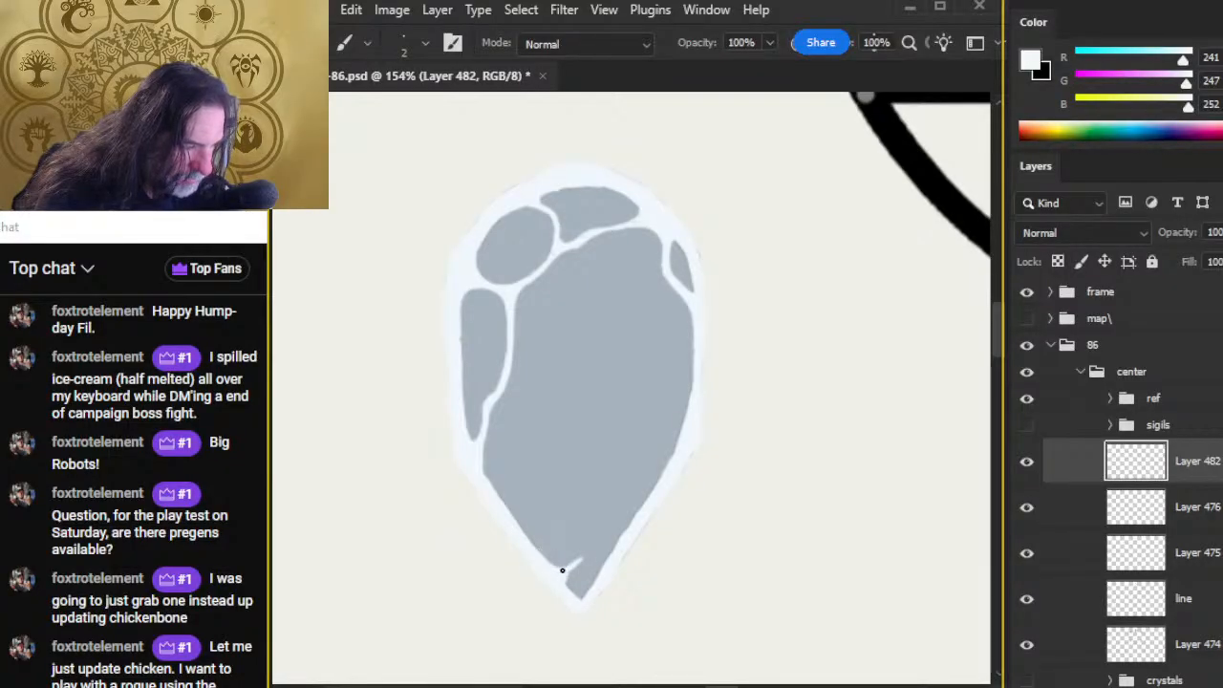
mouse_move(608, 548)
mouse_down()
mouse_move(565, 561)
mouse_move(616, 544)
mouse_up()
key(e)
key(b)
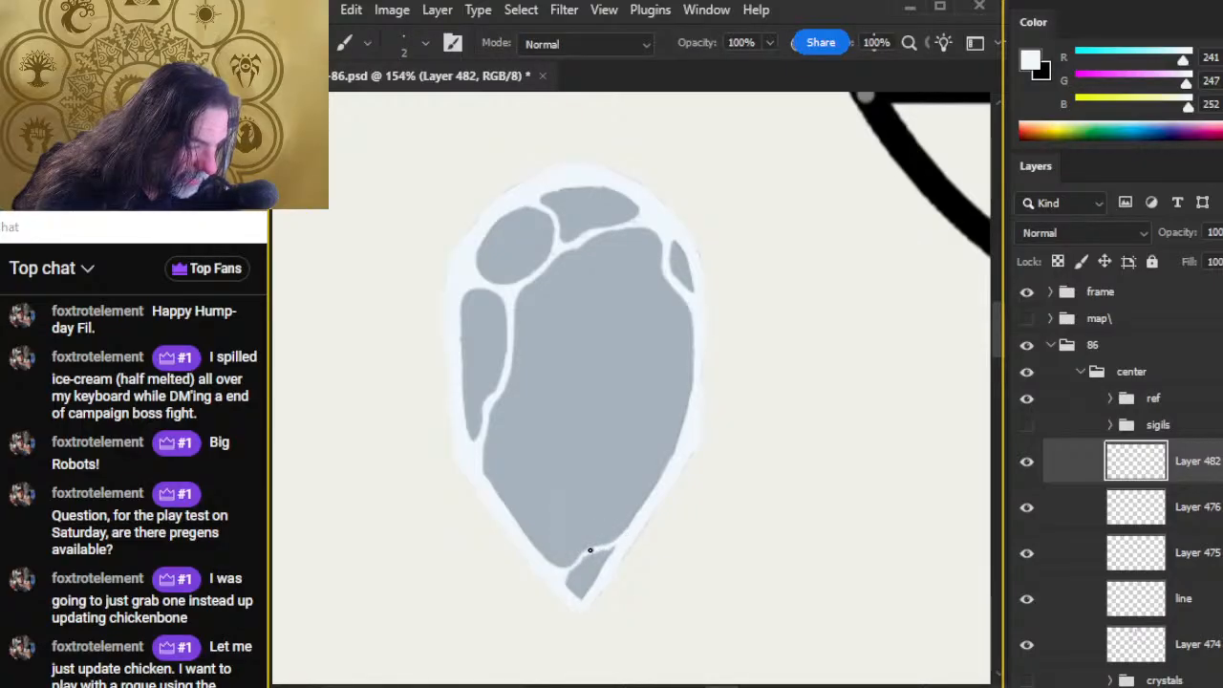
Step: Refine the tip facet with the Brush and Eraser, rounding its corners and smoothing the dividing line's joins with the rim
key(e)
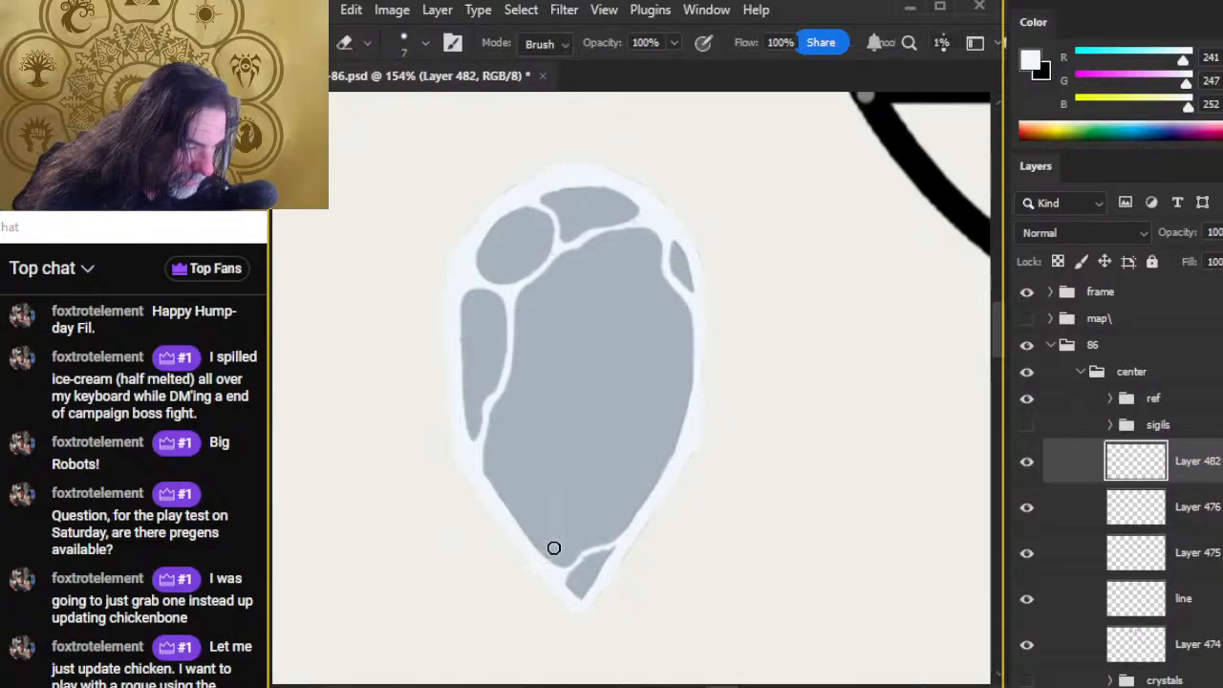
key(b)
mouse_move(586, 554)
mouse_down()
mouse_move(584, 552)
mouse_move(570, 596)
mouse_up()
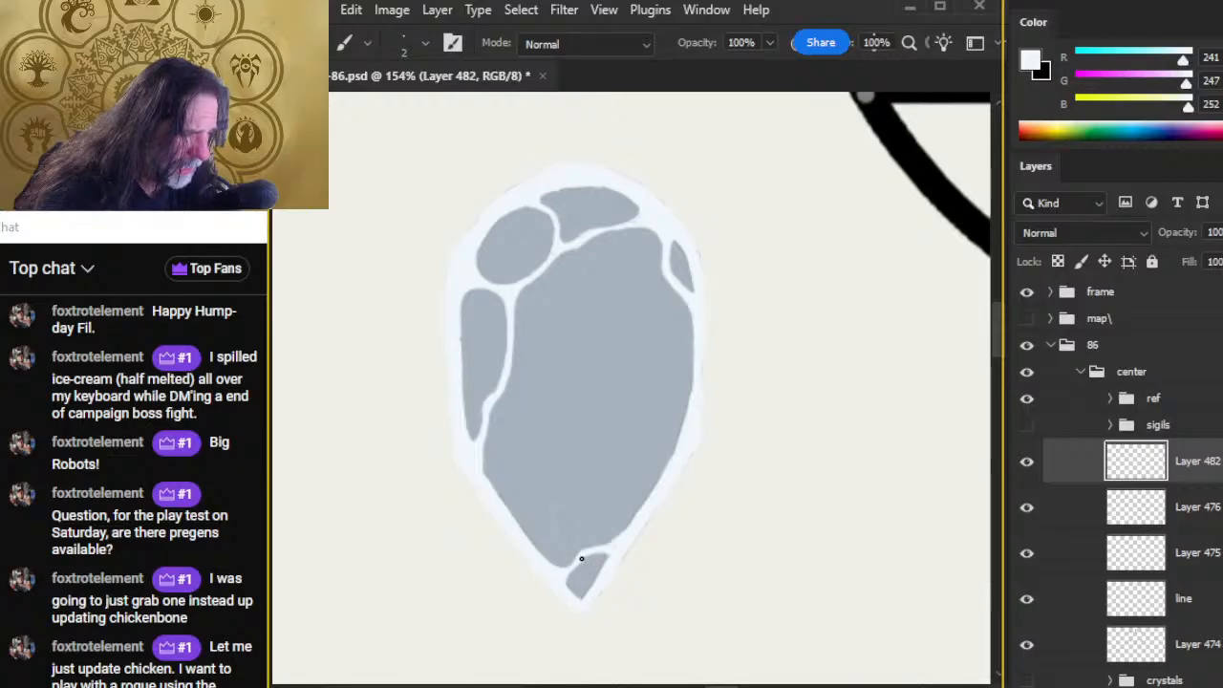
key(e)
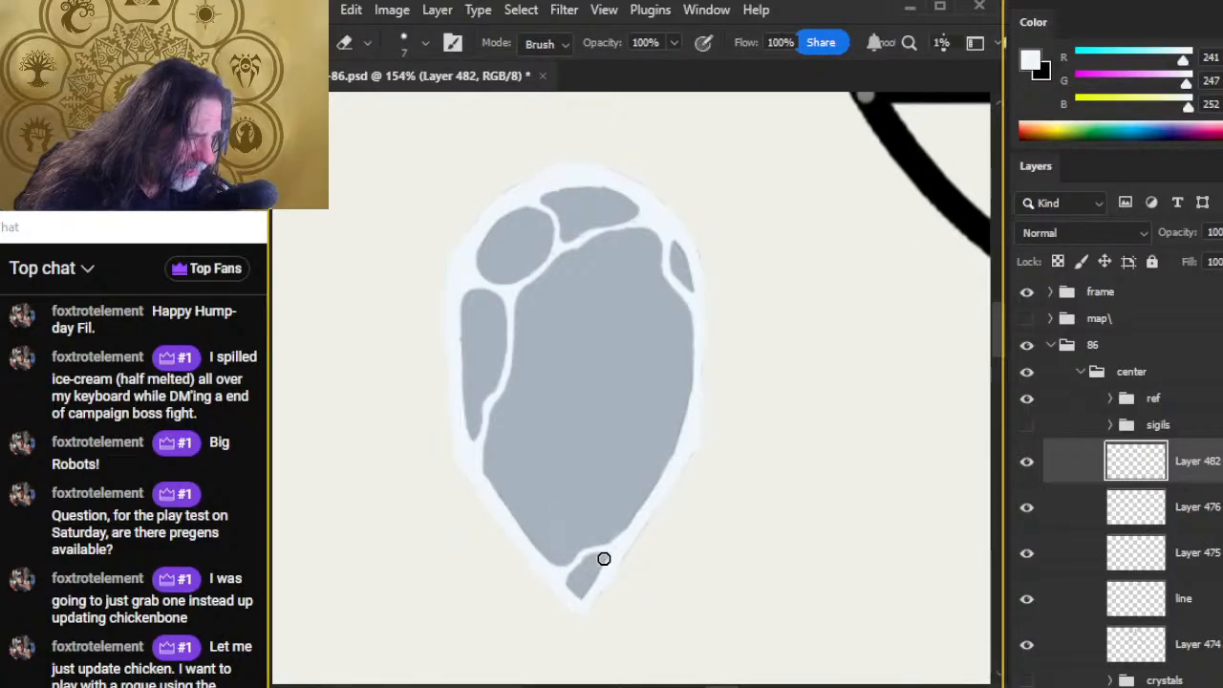
key(b)
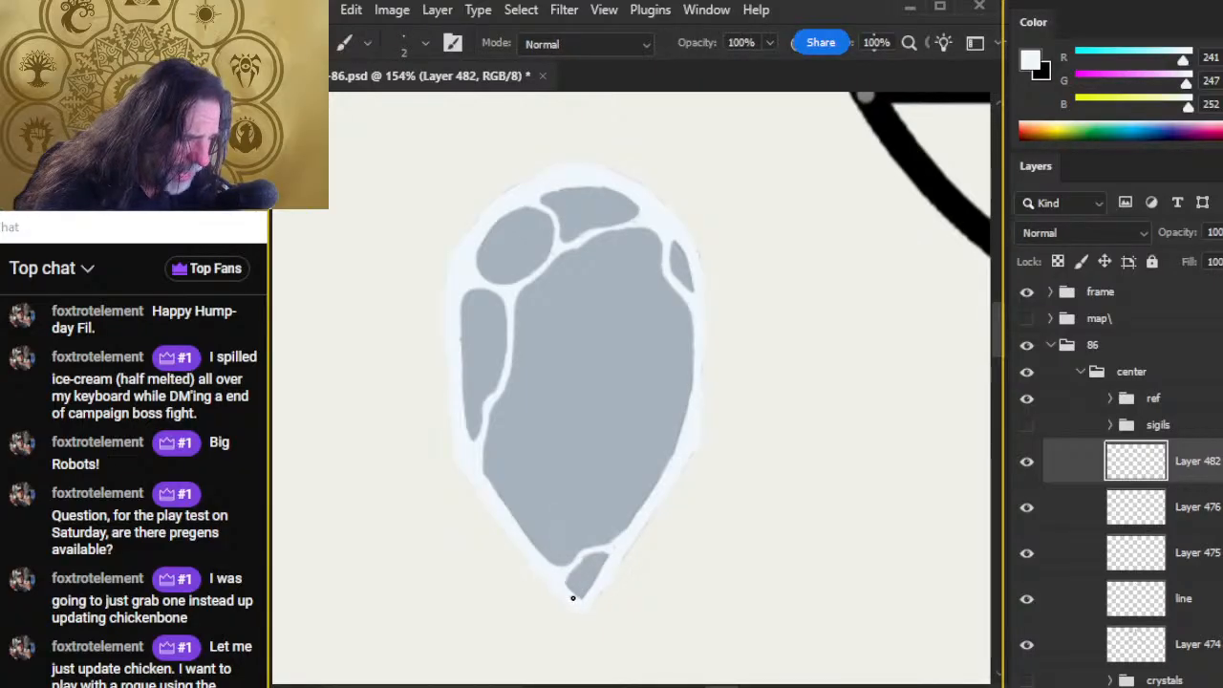
key(e)
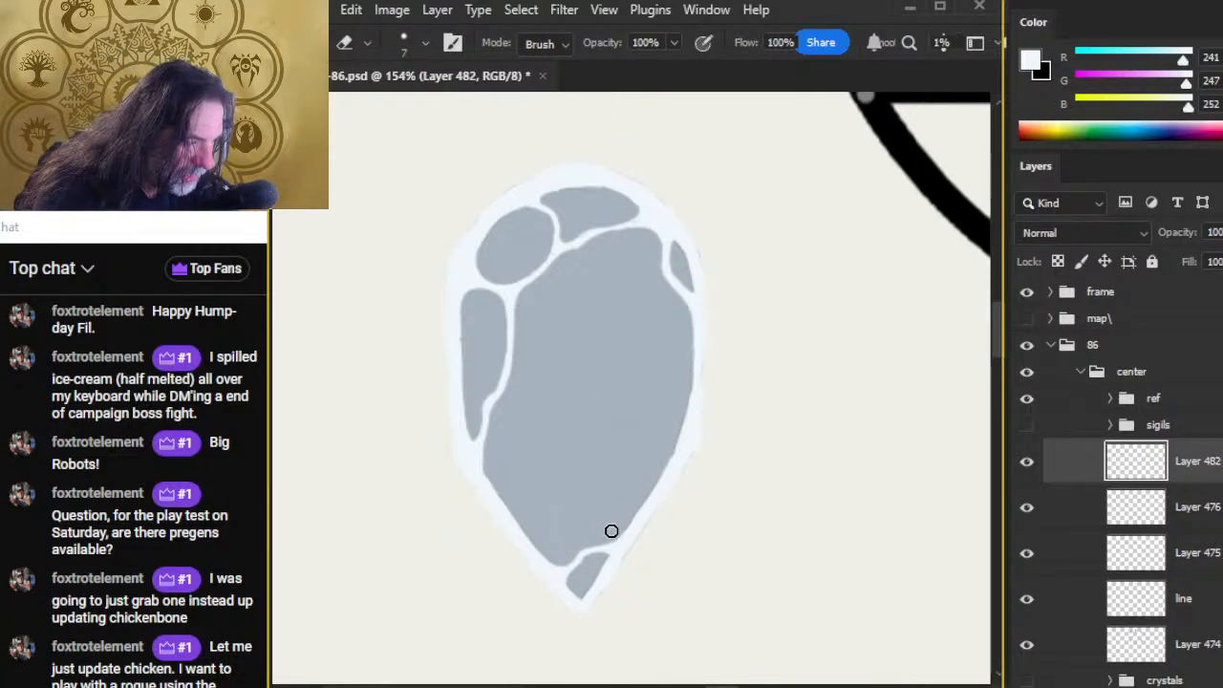
key(b)
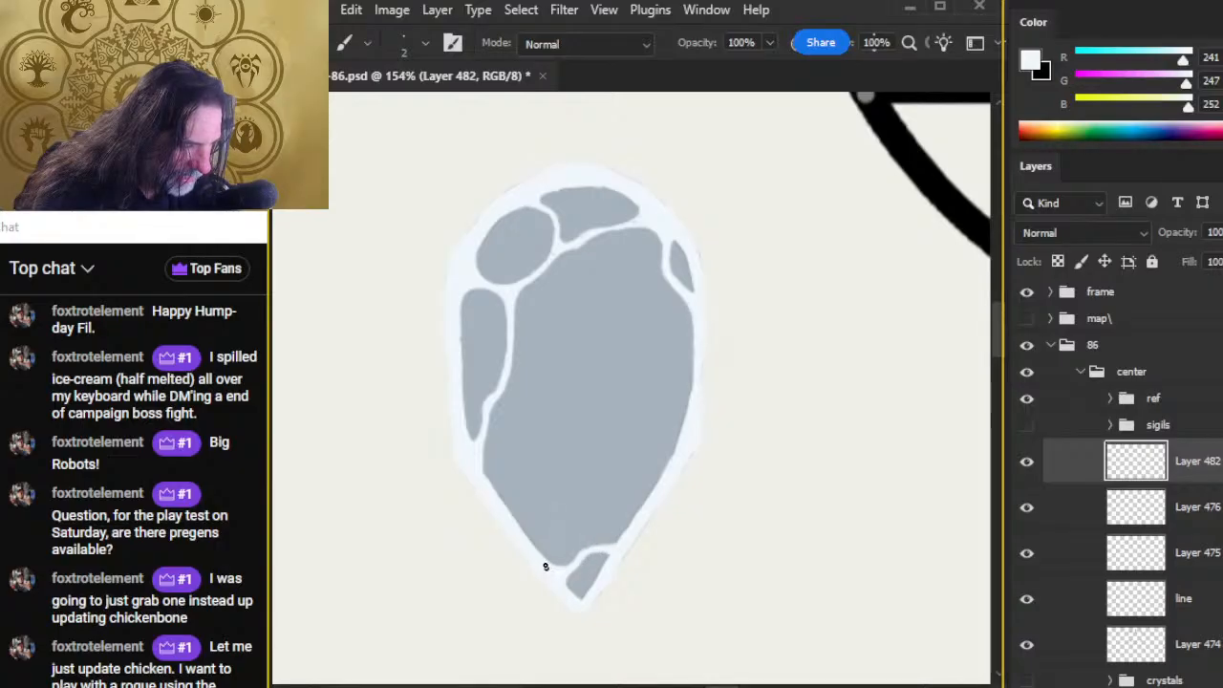
key(e)
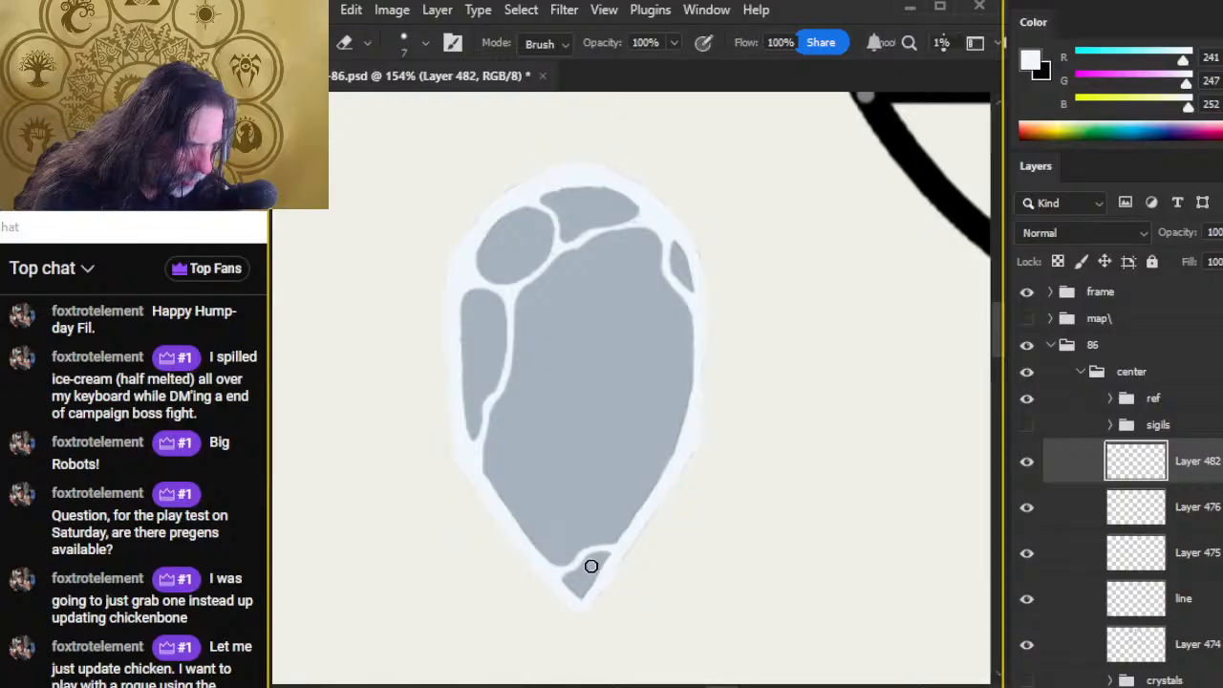
key(b)
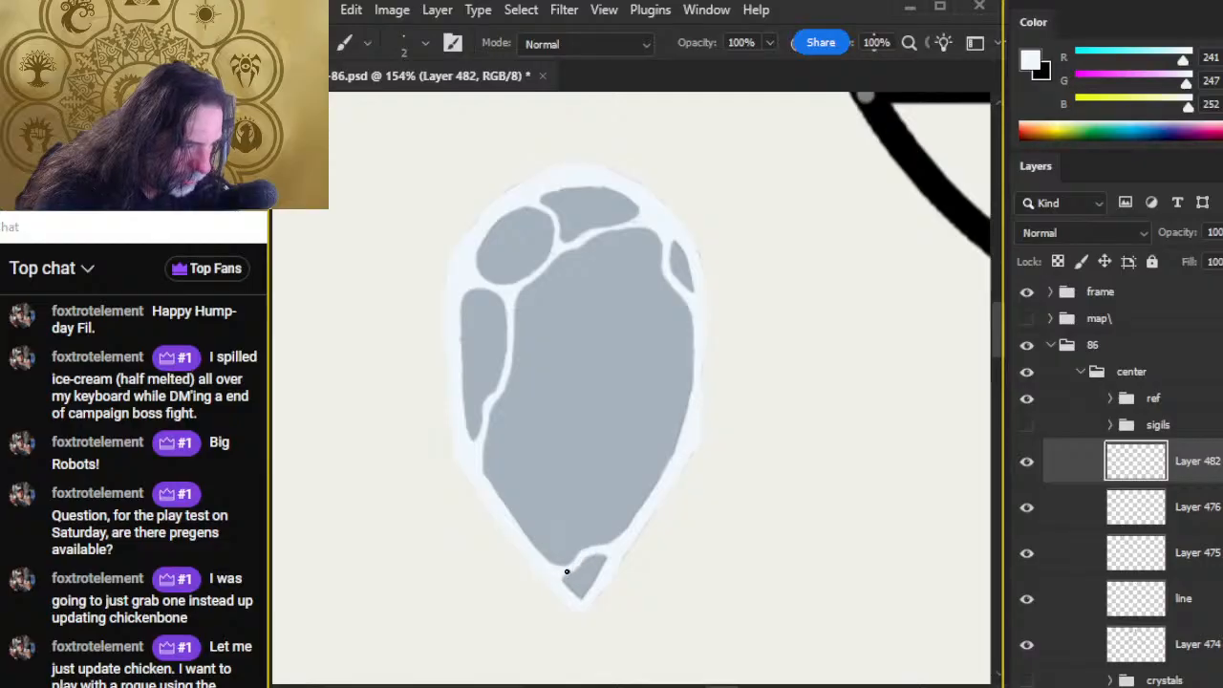
key(e)
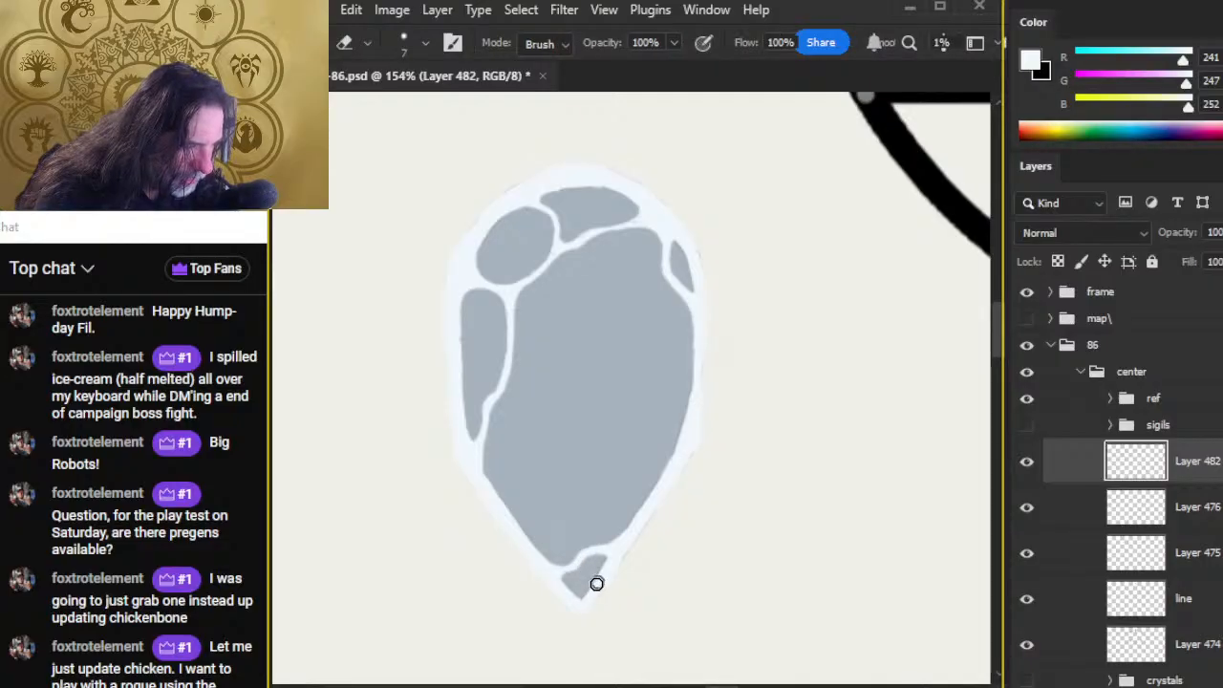
Step: Paint a curved pale line from below the leaf-shaped facet down along the stone's right side, stopping short of the rim
key(b)
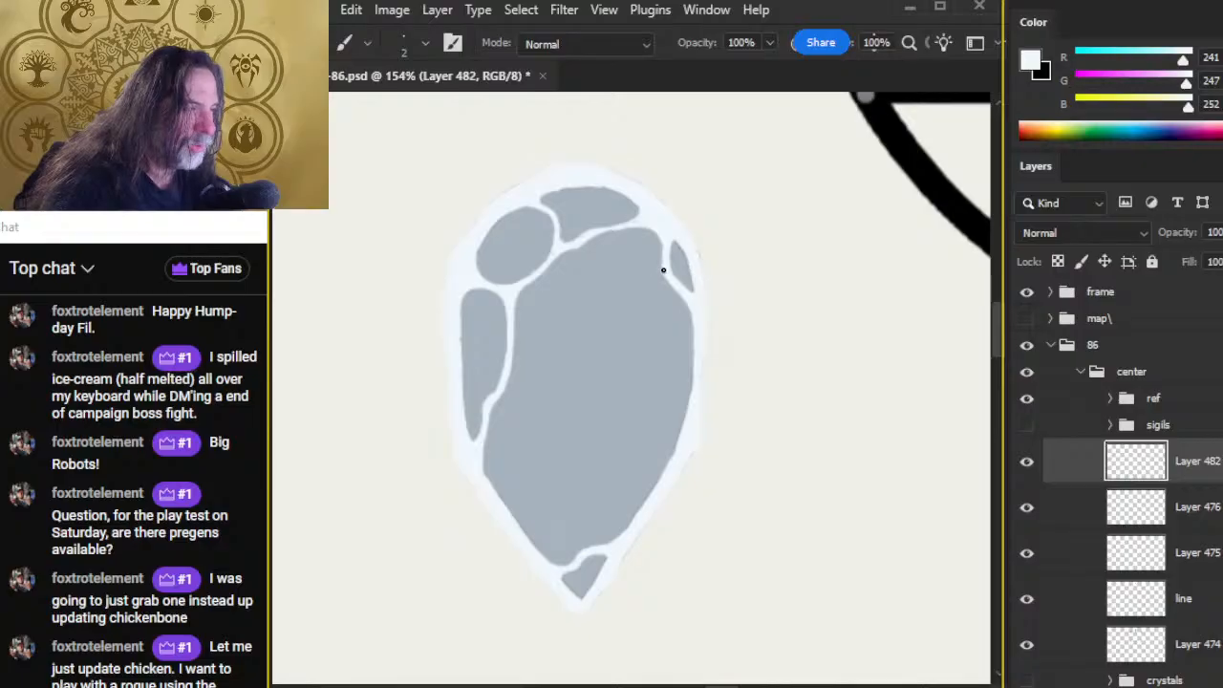
mouse_move(663, 270)
mouse_down()
mouse_move(647, 240)
mouse_move(663, 265)
mouse_up()
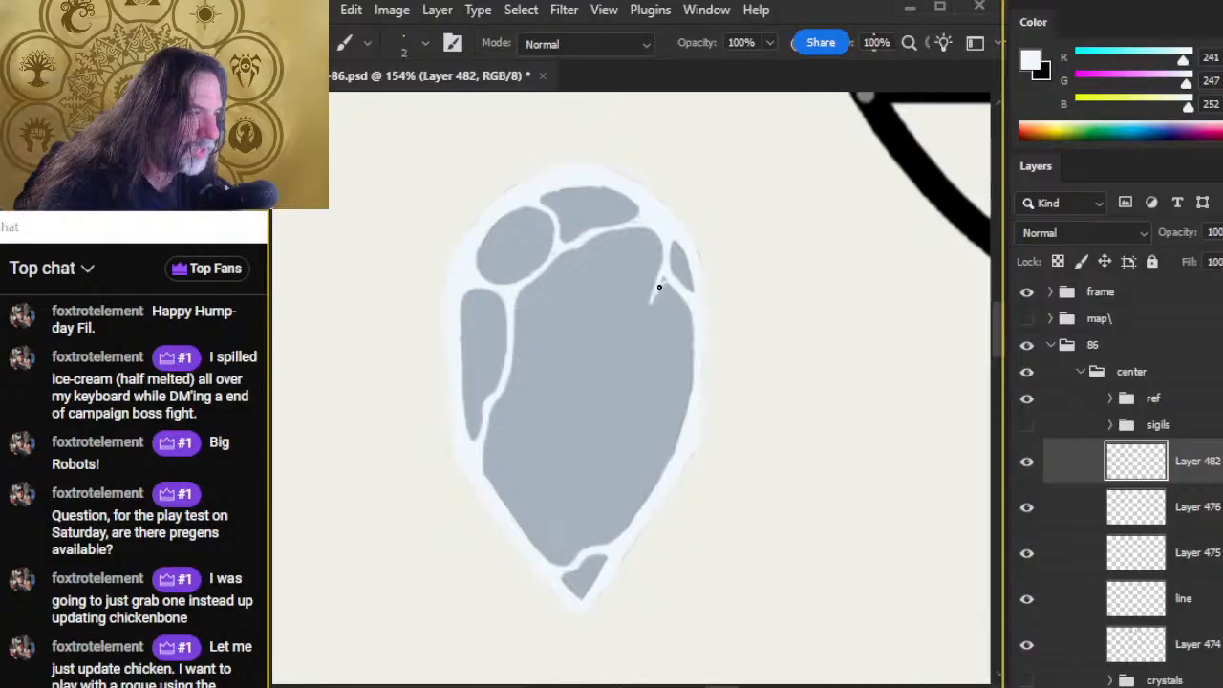
drag(658, 284, 654, 371)
drag(647, 328, 656, 375)
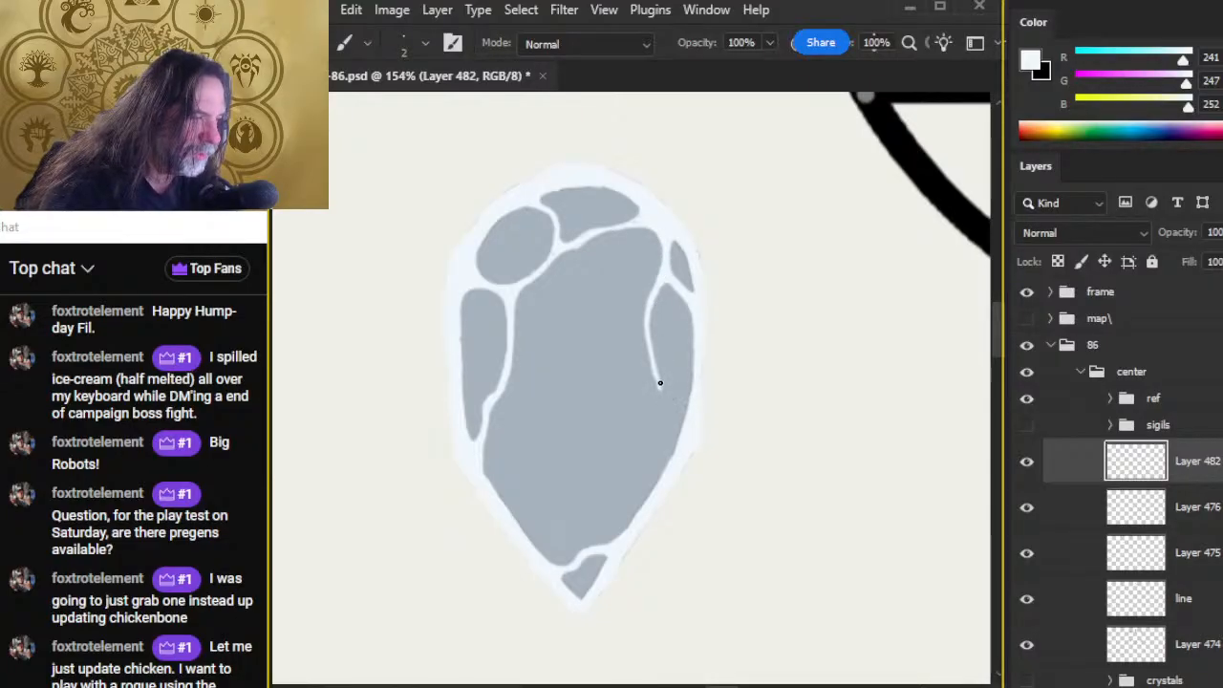
drag(659, 383, 663, 428)
drag(656, 383, 660, 450)
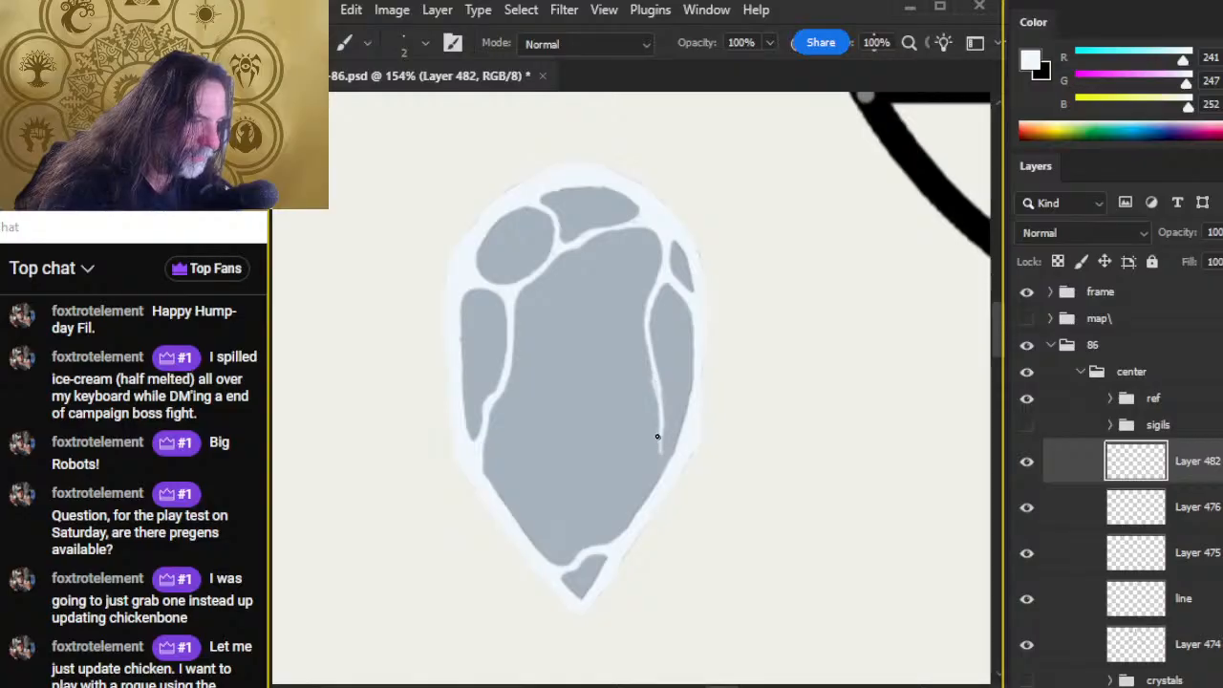
Step: Extend the pale line on the stone's right side down toward the lower rim, thinning it with the Eraser
key(e)
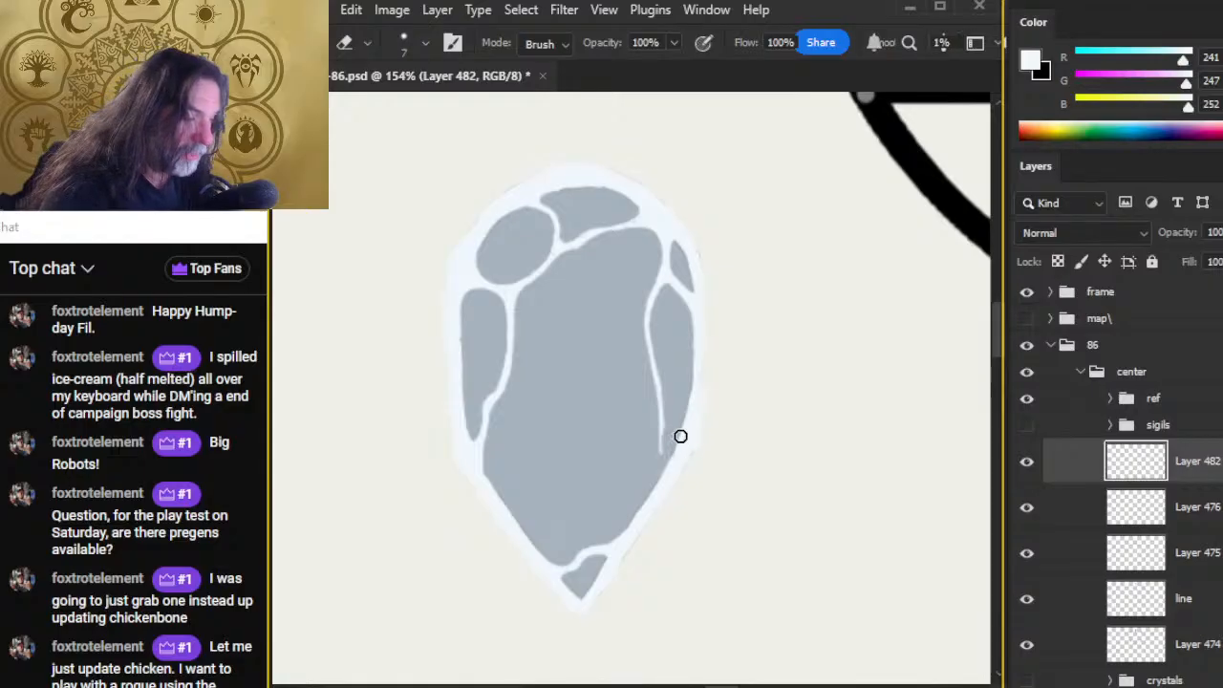
key(b)
drag(660, 432, 649, 480)
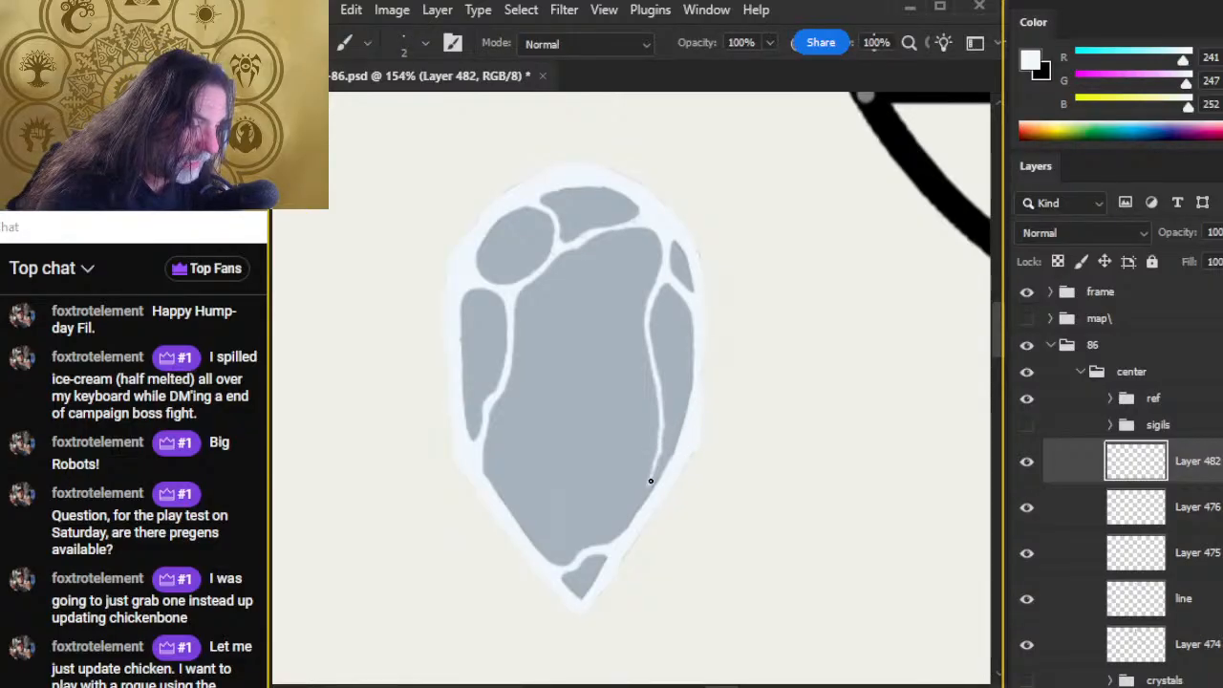
key(e)
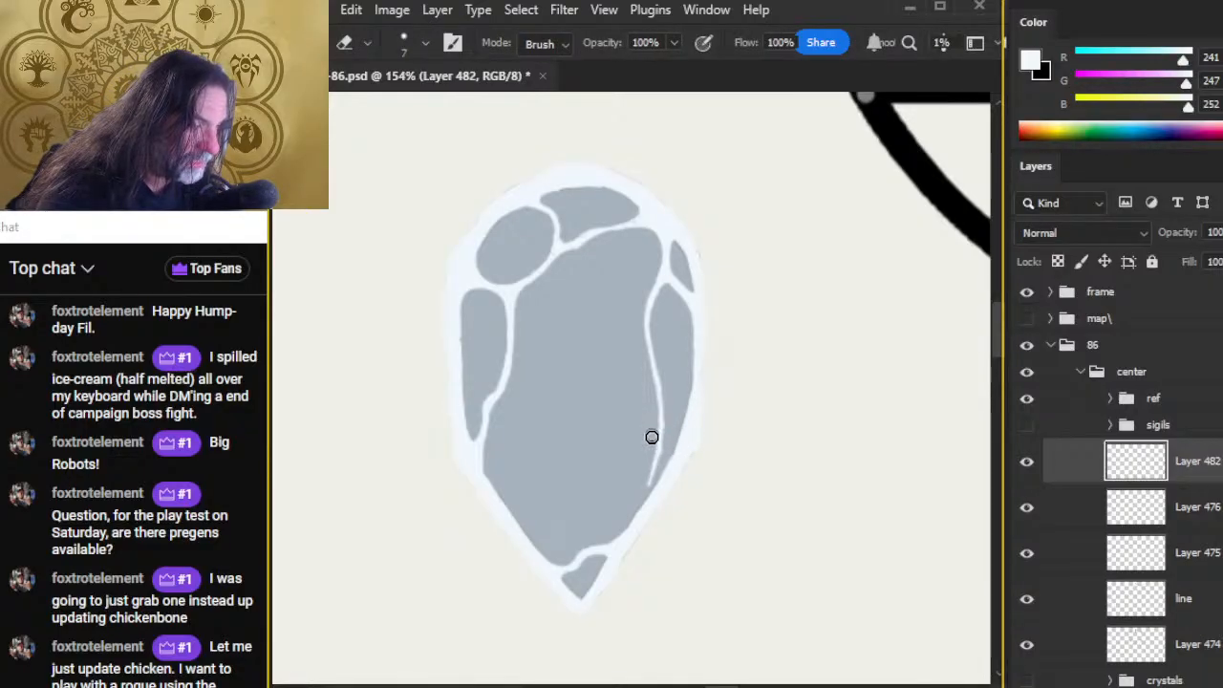
Step: Split the narrow right facet with a short pale cross line, round the new corners, and close the lower sliver against the rim
key(b)
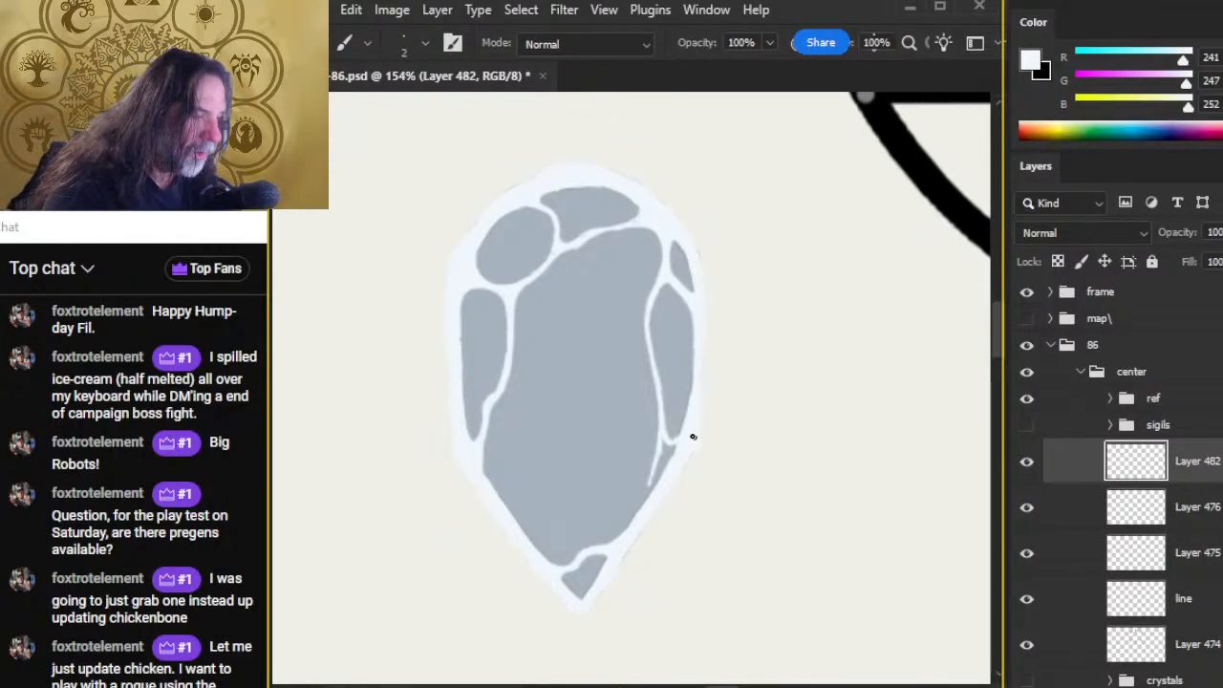
key(e)
key(b)
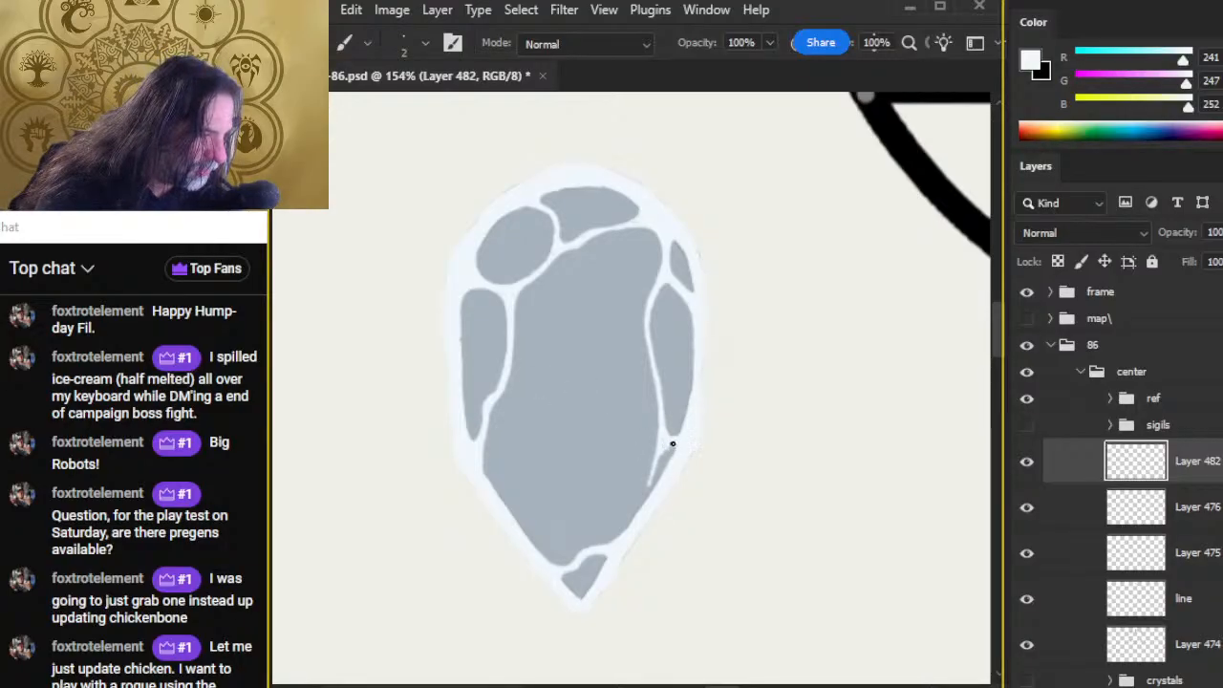
key(ctrl+z)
drag(648, 487, 628, 533)
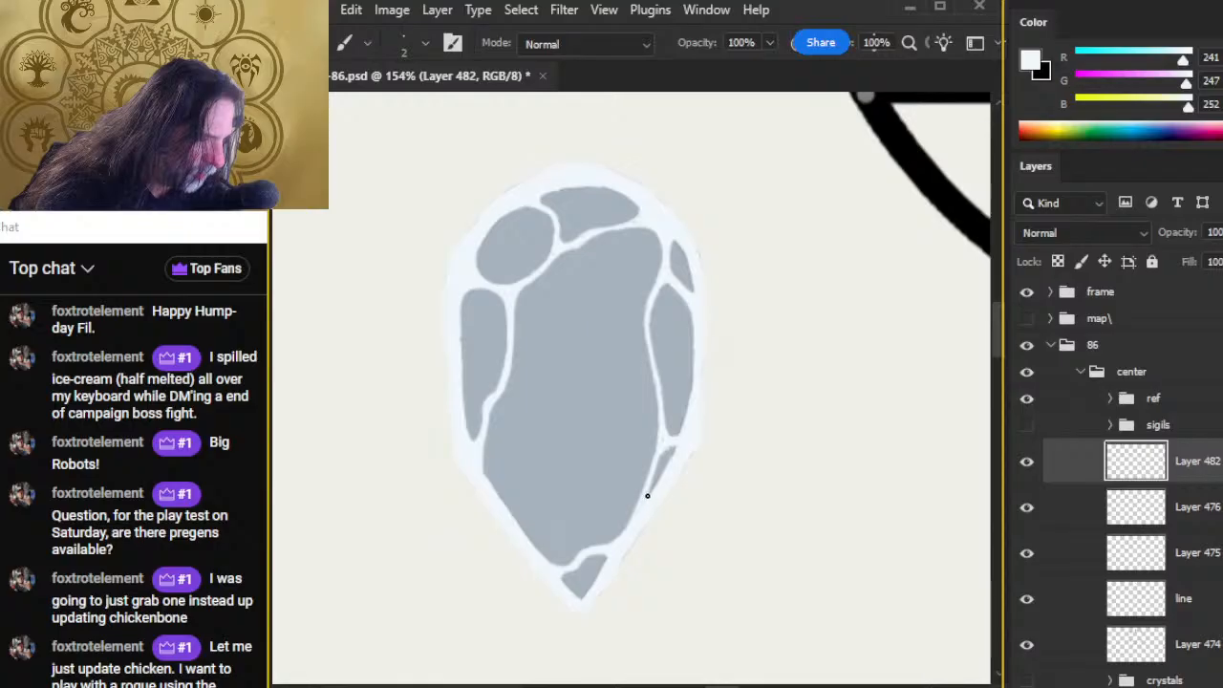
key(e)
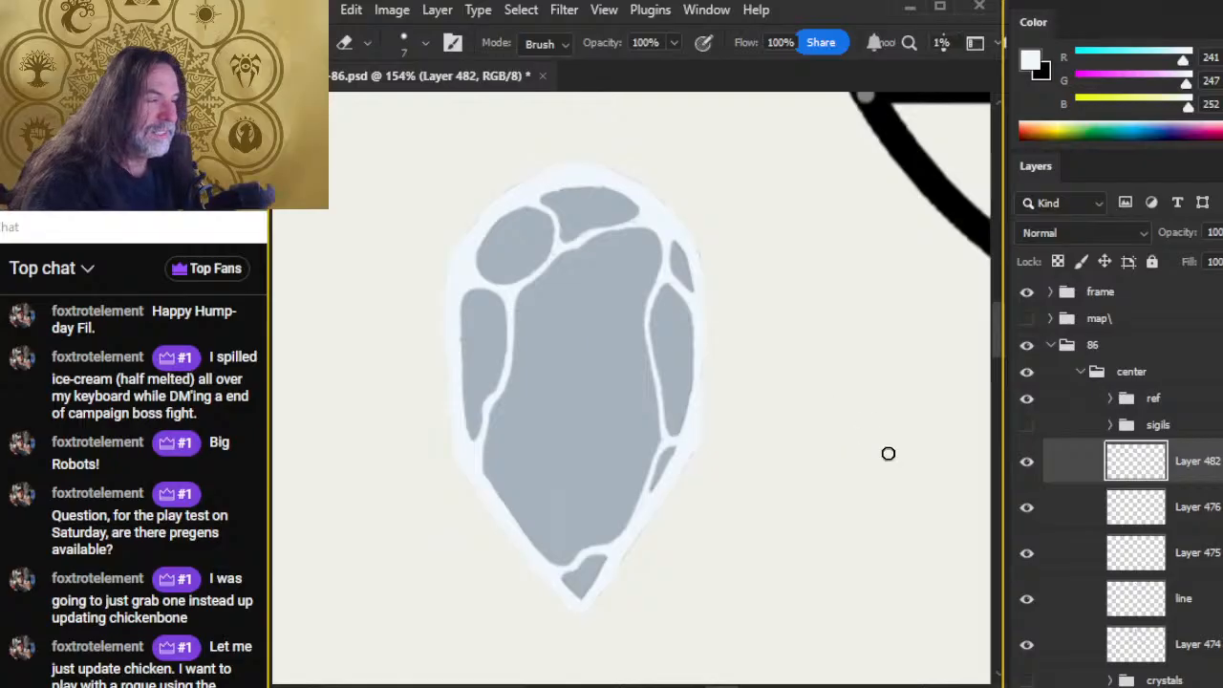
Step: On the undivided stone directly below the circle, paint a short pale line inward from the upper-left rim
drag(886, 455, 801, 478)
drag(800, 478, 587, 395)
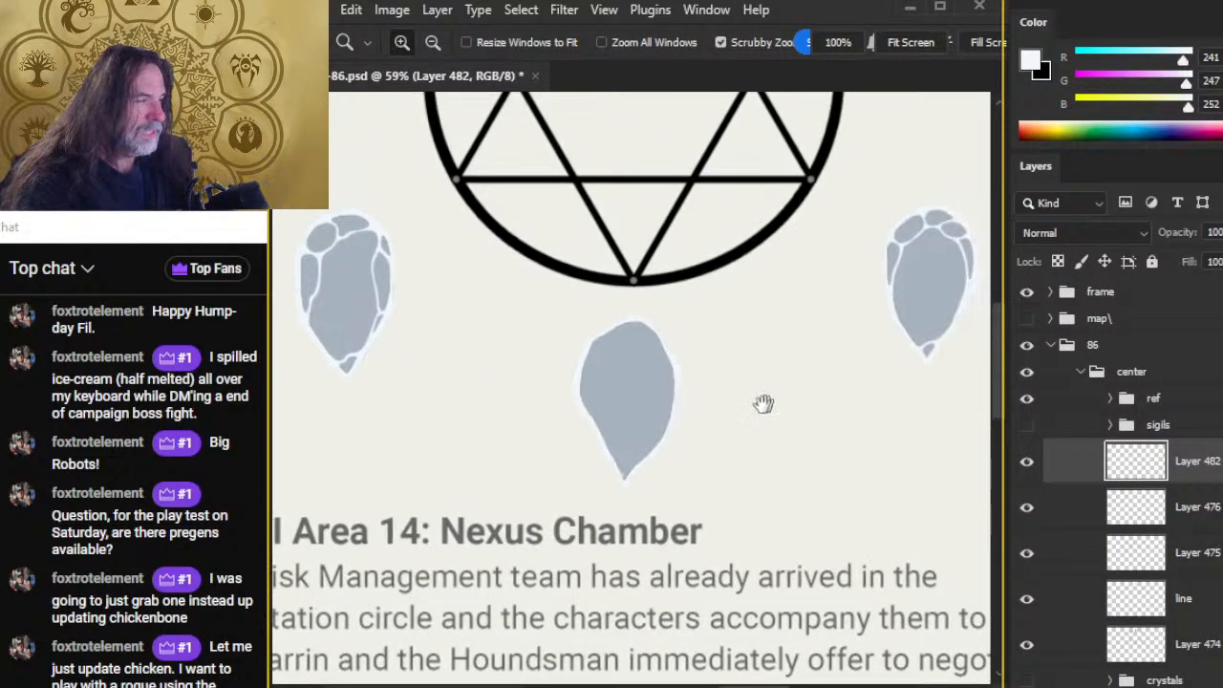
drag(641, 363, 698, 401)
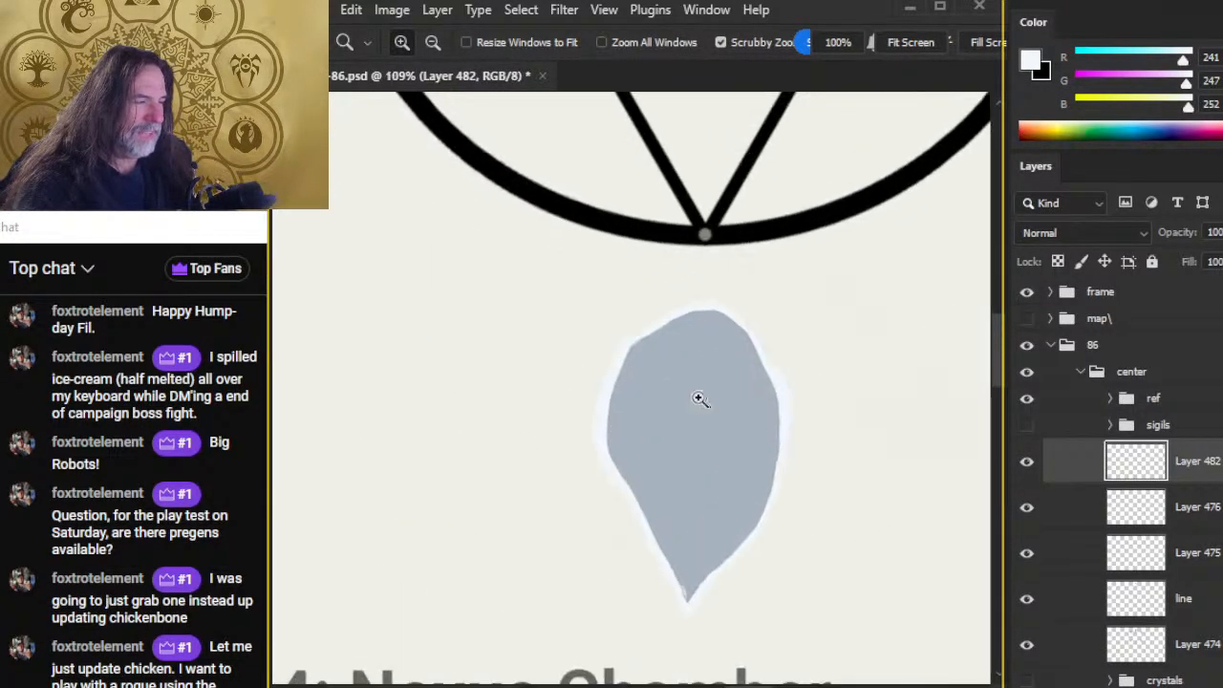
drag(663, 363, 698, 355)
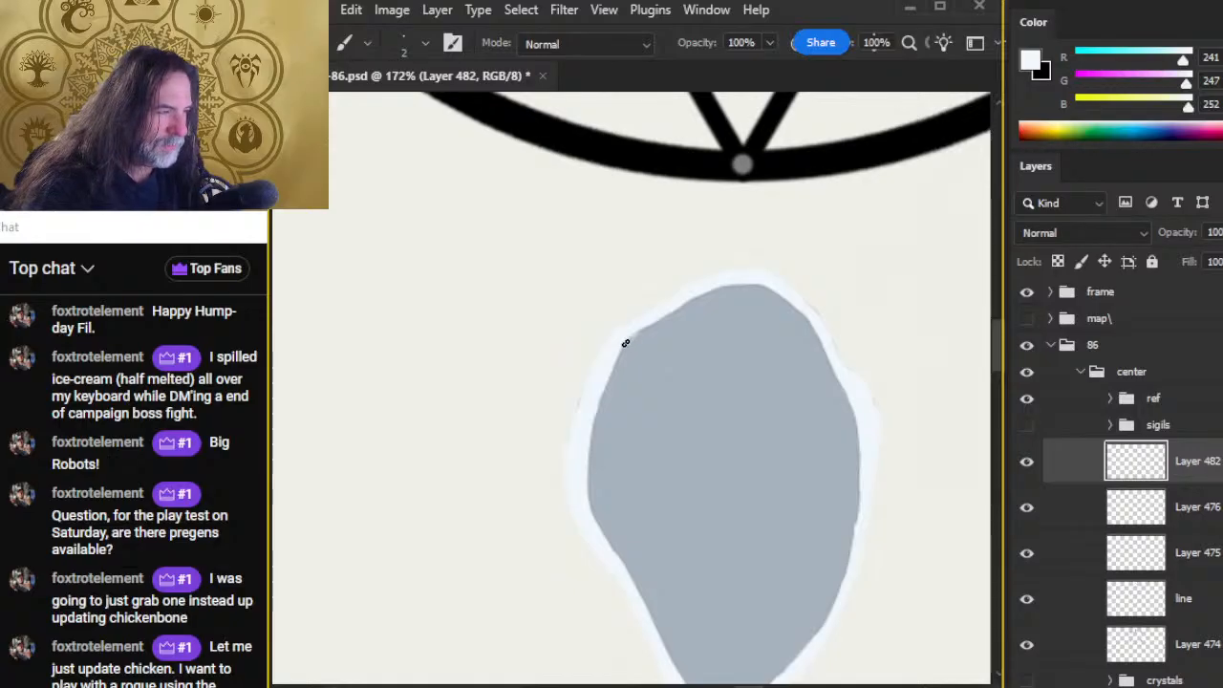
mouse_move(625, 341)
mouse_down()
mouse_move(660, 340)
mouse_move(661, 319)
mouse_move(635, 333)
mouse_up()
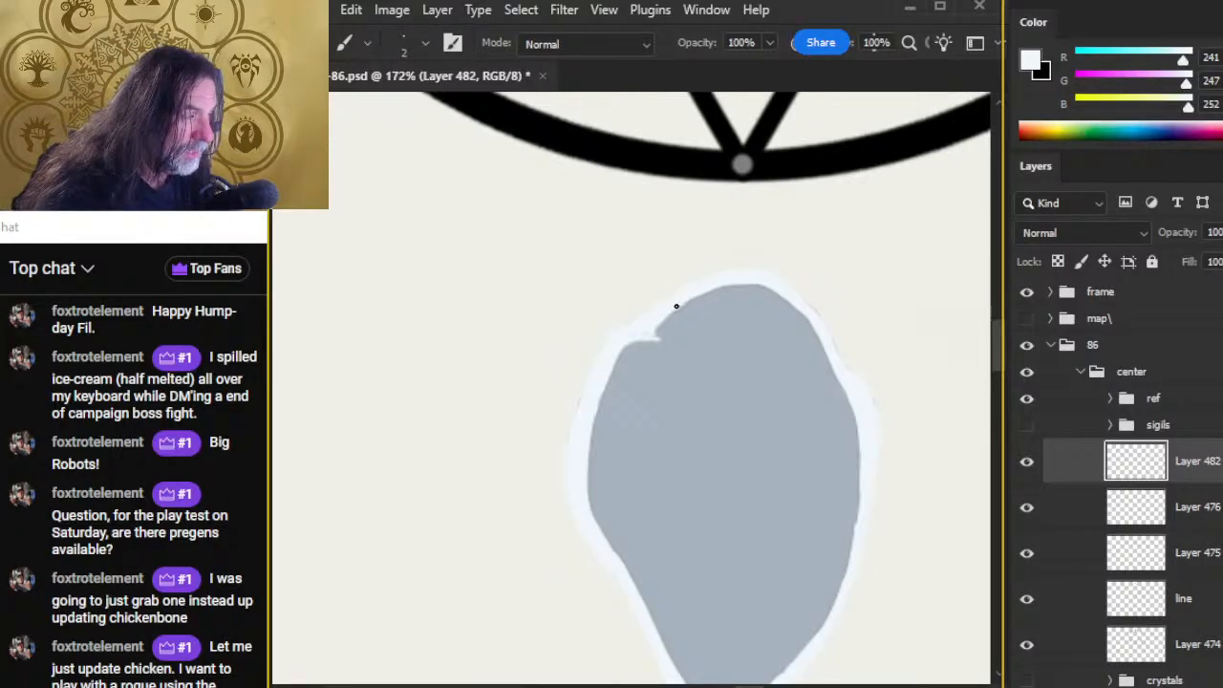
mouse_move(654, 333)
mouse_down()
mouse_move(687, 351)
mouse_move(703, 344)
mouse_up()
key(e)
key(b)
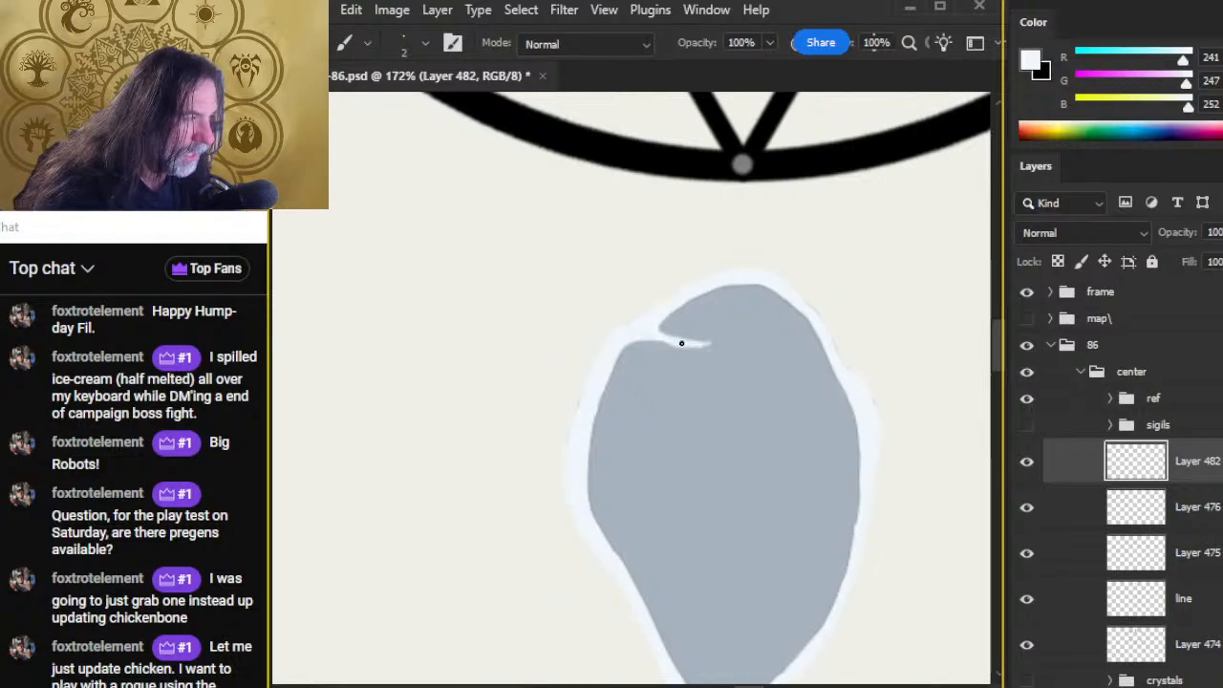
Step: Continue the pale line in an arch across the stone's upper part, branching down its right side and toward the right rim
key(e)
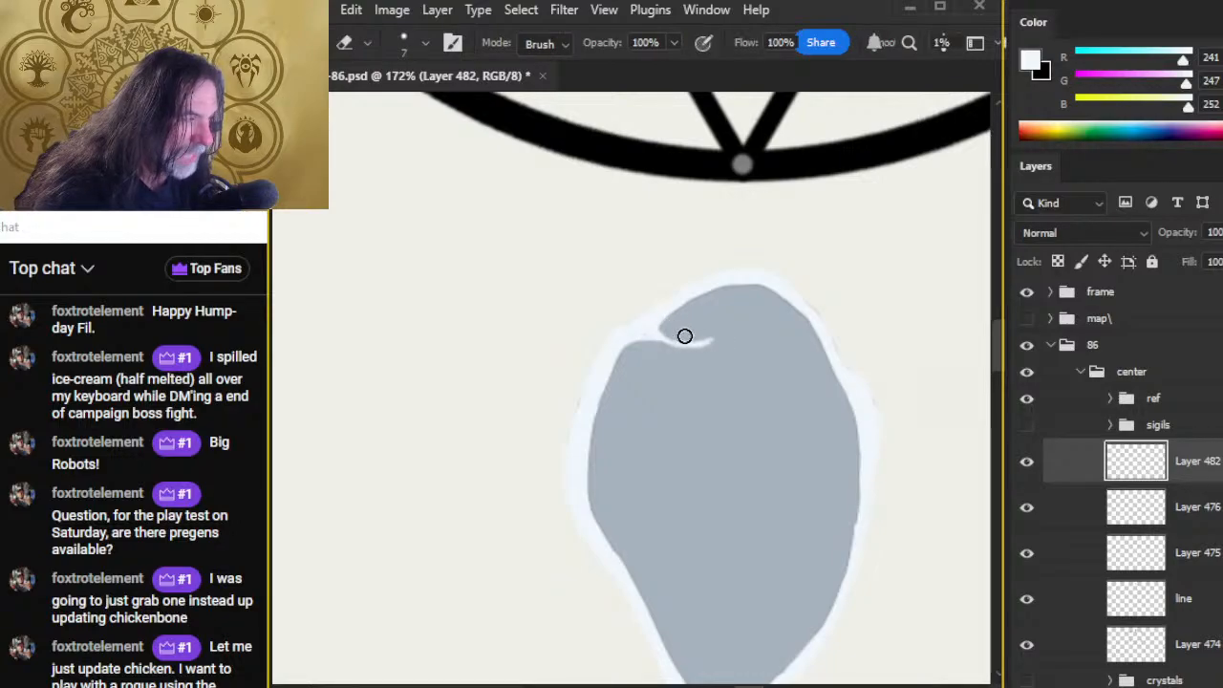
drag(684, 336, 760, 331)
key(b)
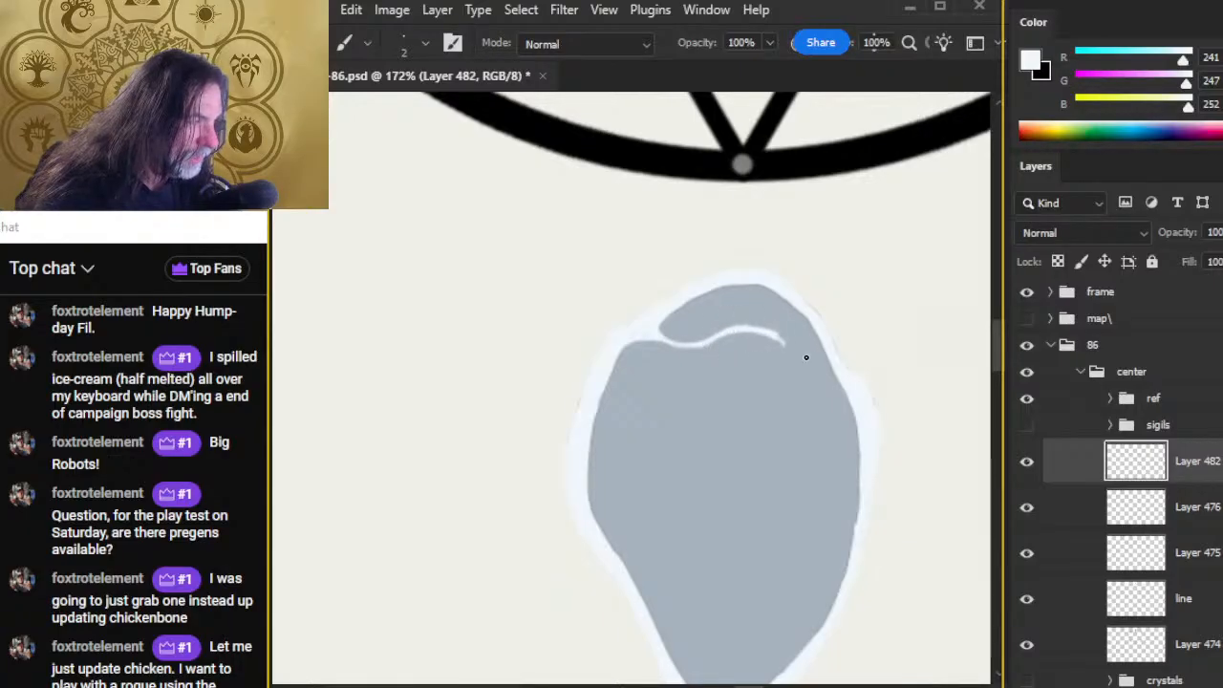
drag(790, 354, 804, 378)
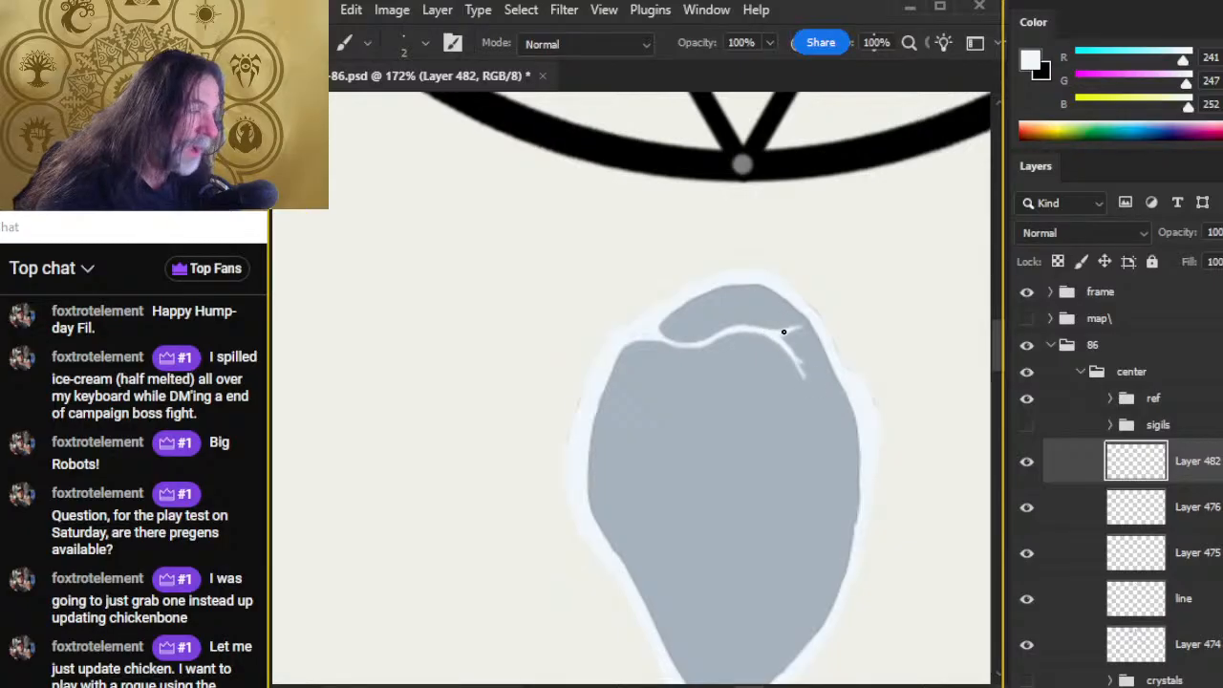
Step: Join the arched line to the right rim, closing off the top facet with a rounded right end
key(e)
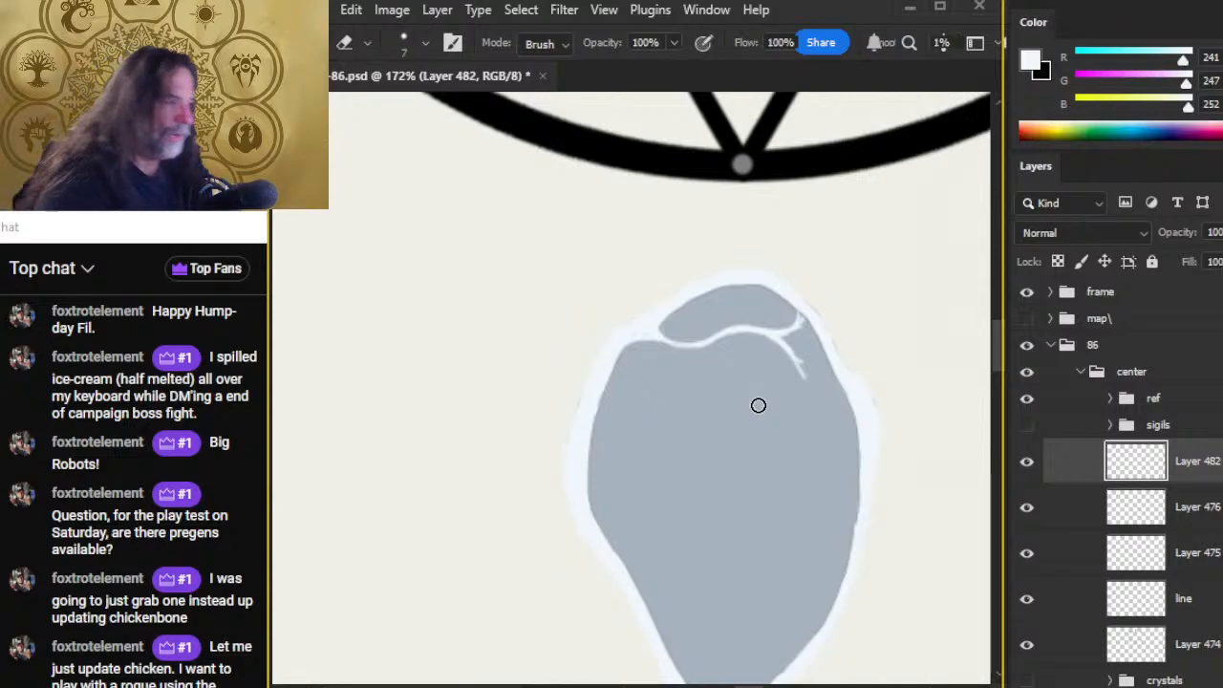
key(b)
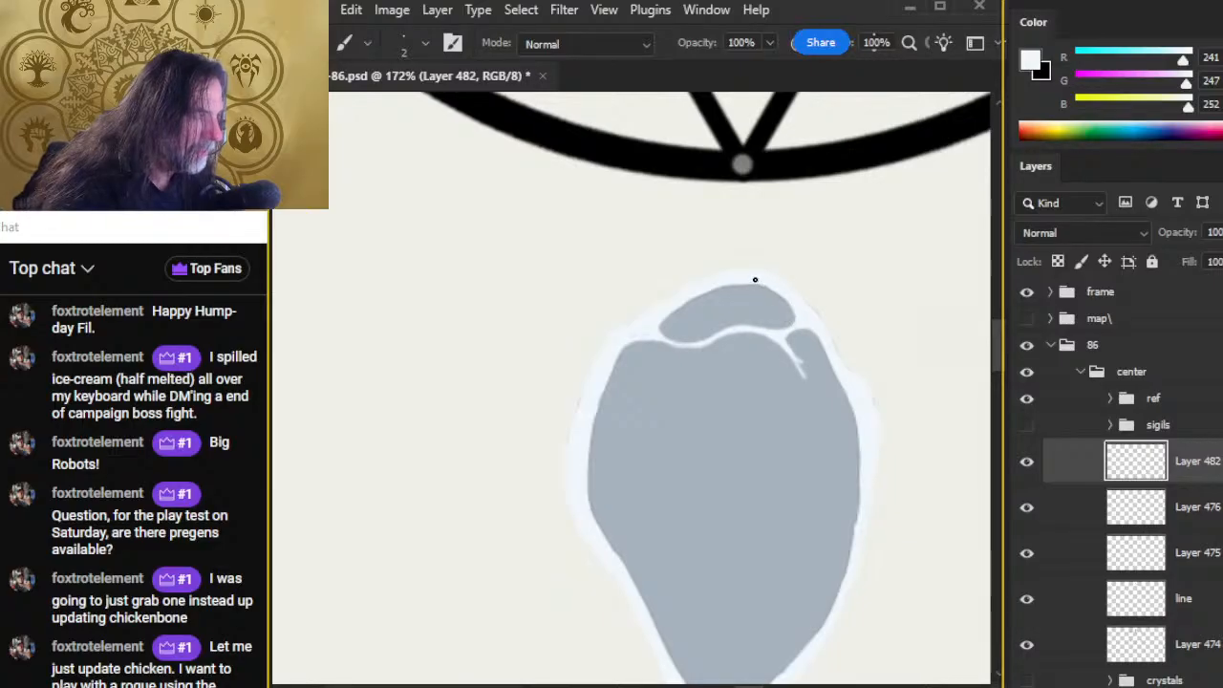
key(e)
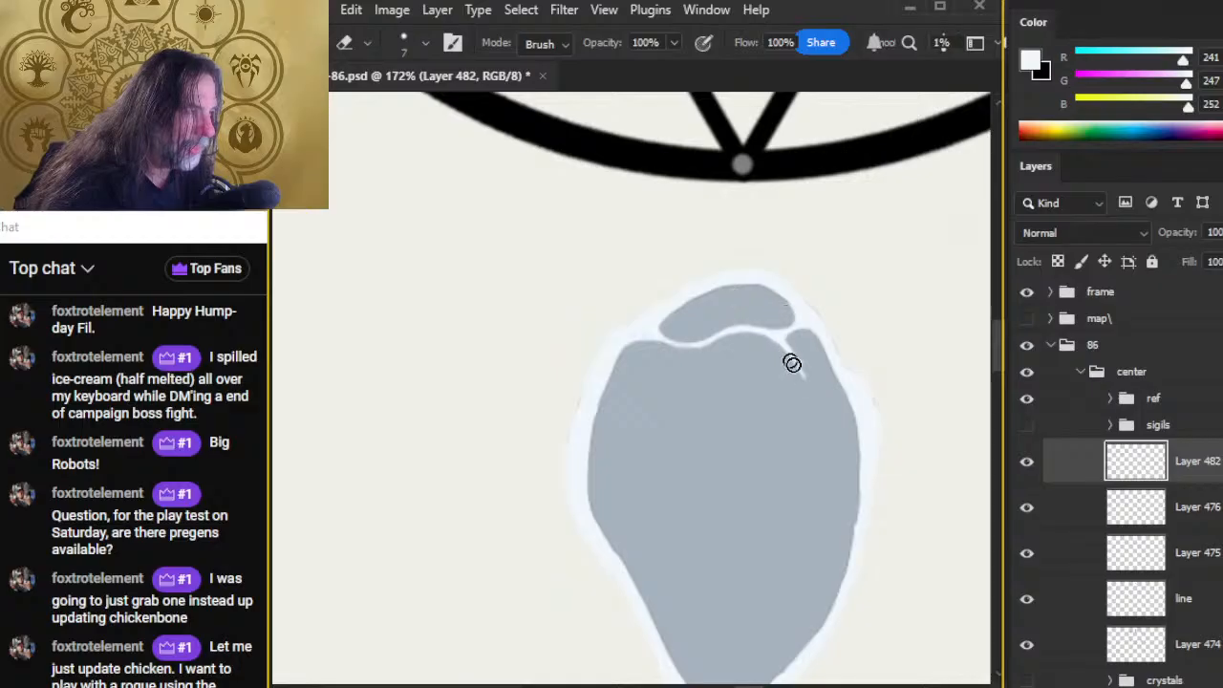
Step: Round the grey corner just below the top facet's right end with the Brush and Eraser
drag(772, 392, 745, 351)
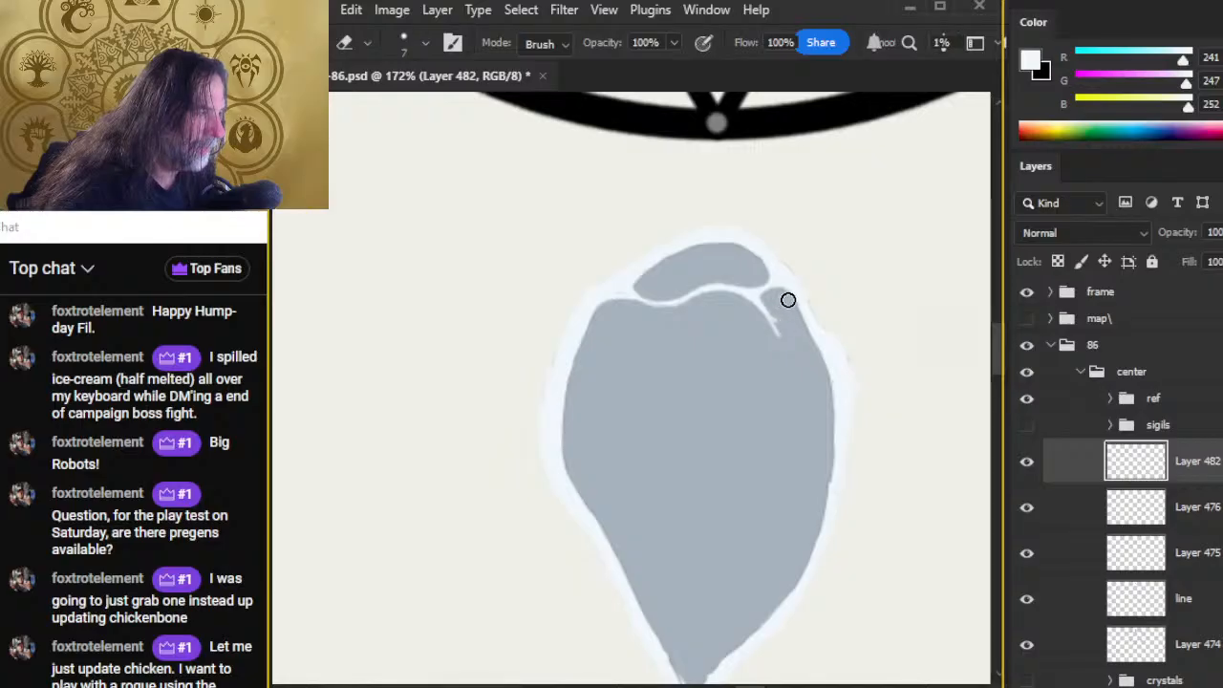
key(b)
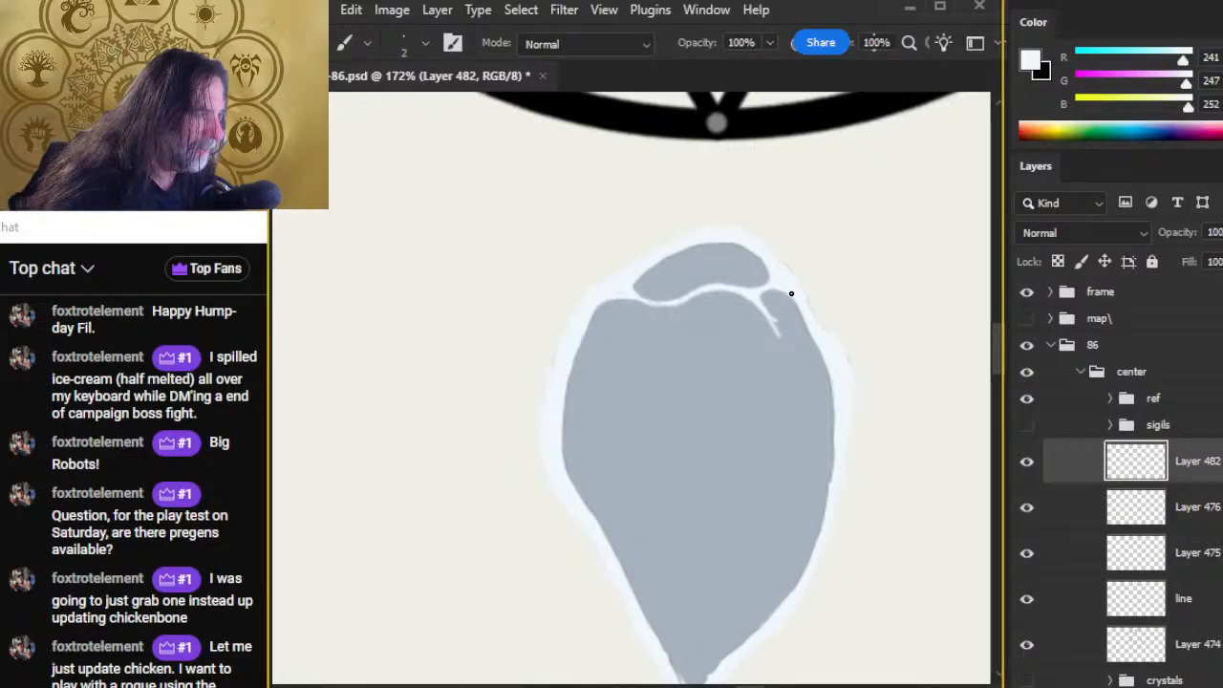
key(e)
drag(783, 302, 781, 297)
key(b)
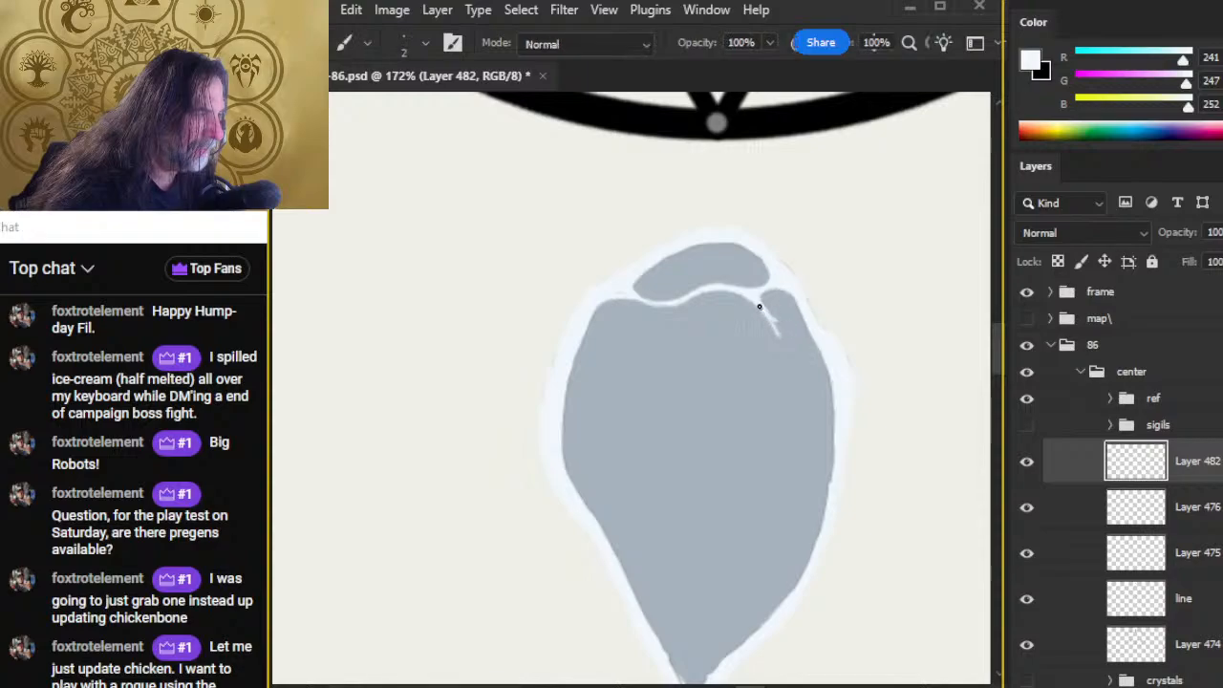
Step: Redraw the downward branch as a smooth curve bending closer to the right rim, and erase its rough edges
key(e)
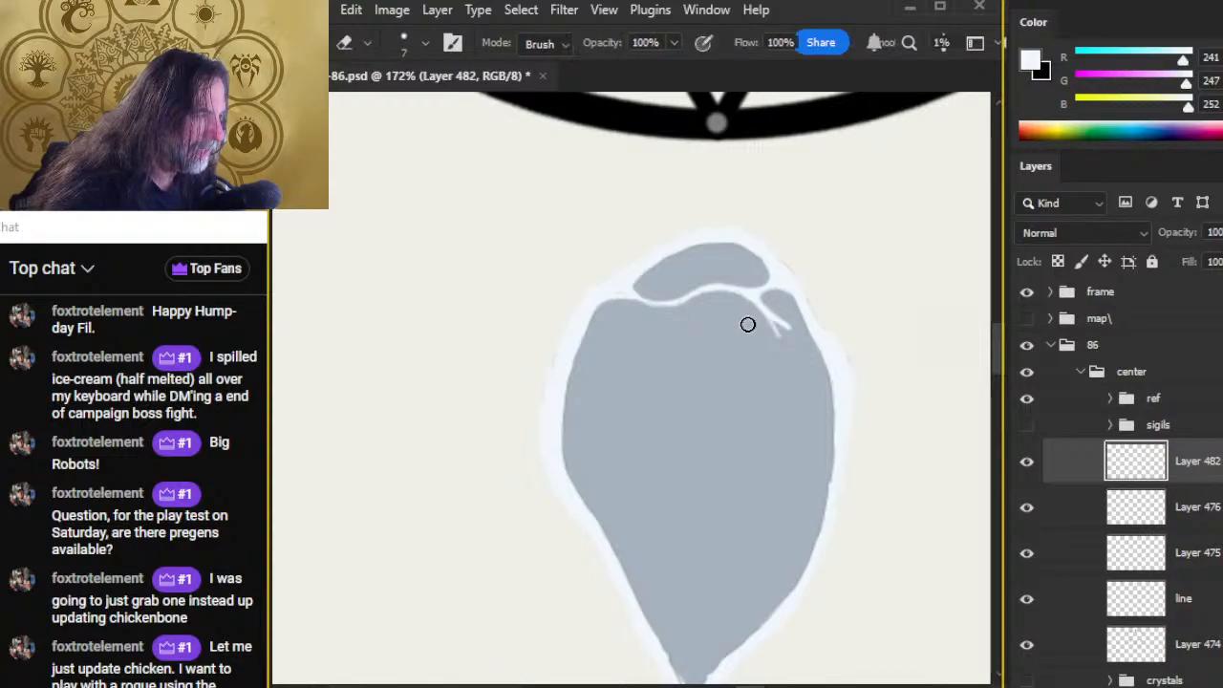
key(b)
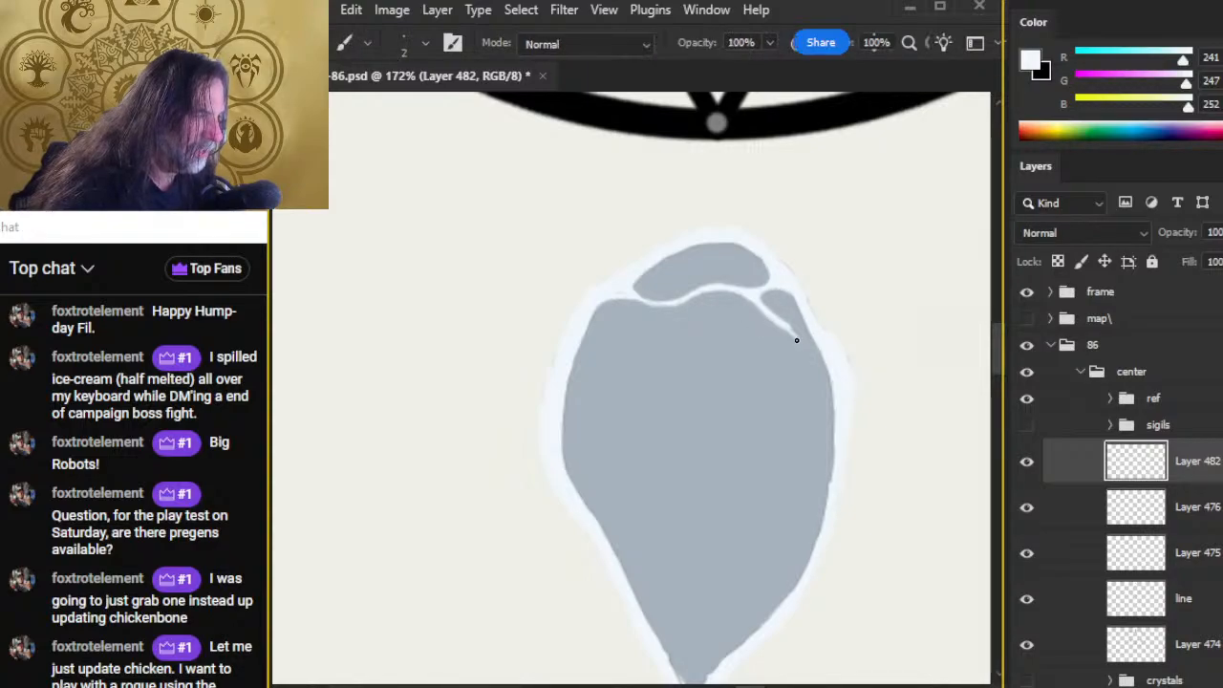
drag(796, 344, 764, 316)
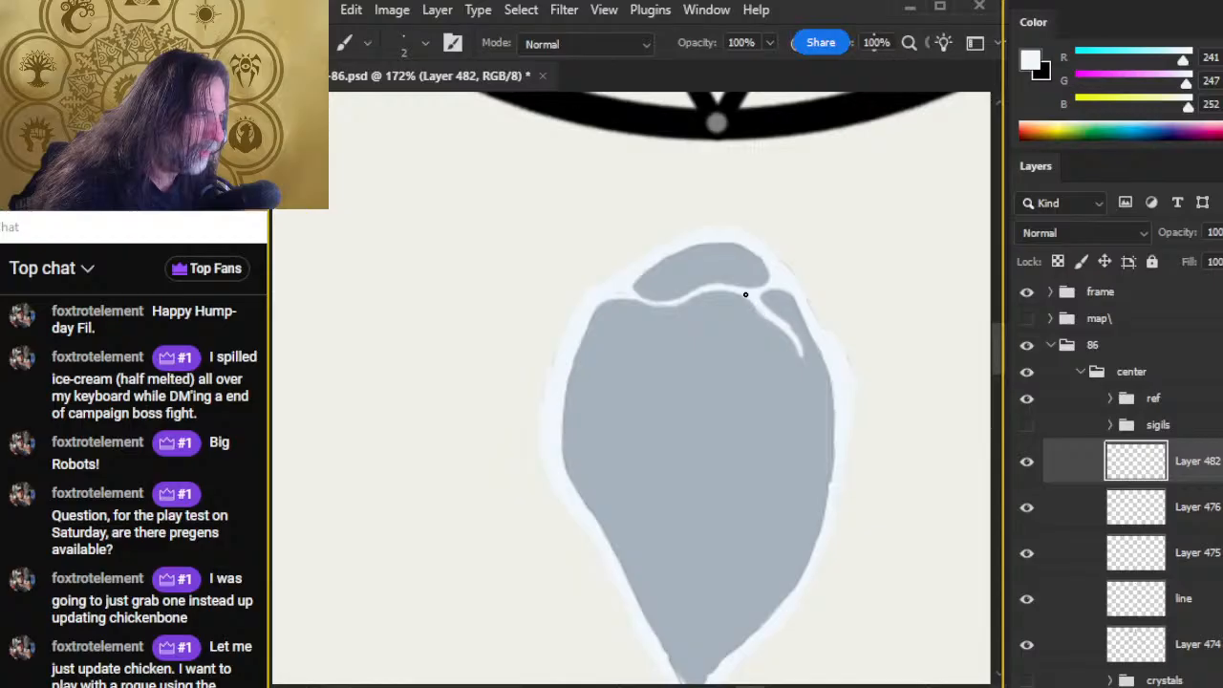
key(e)
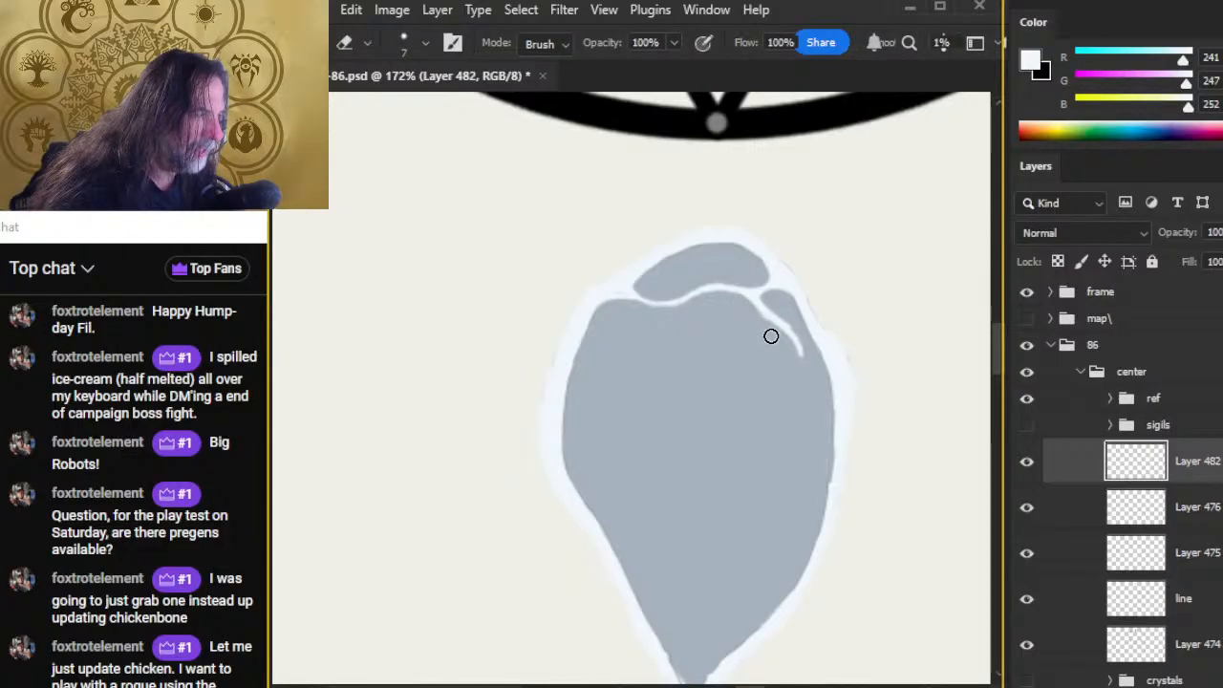
Step: Paint a short pale line from the branch to the right rim to enclose a small facet, round its corners, and remove the leftover stub
key(b)
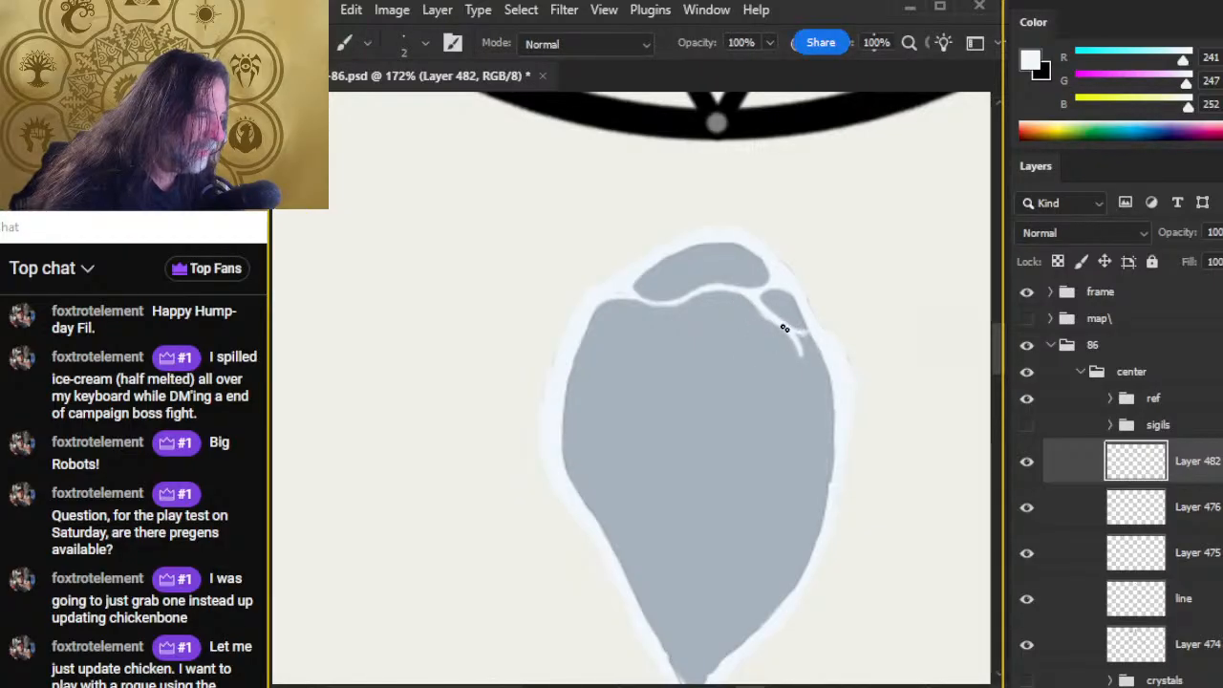
key(e)
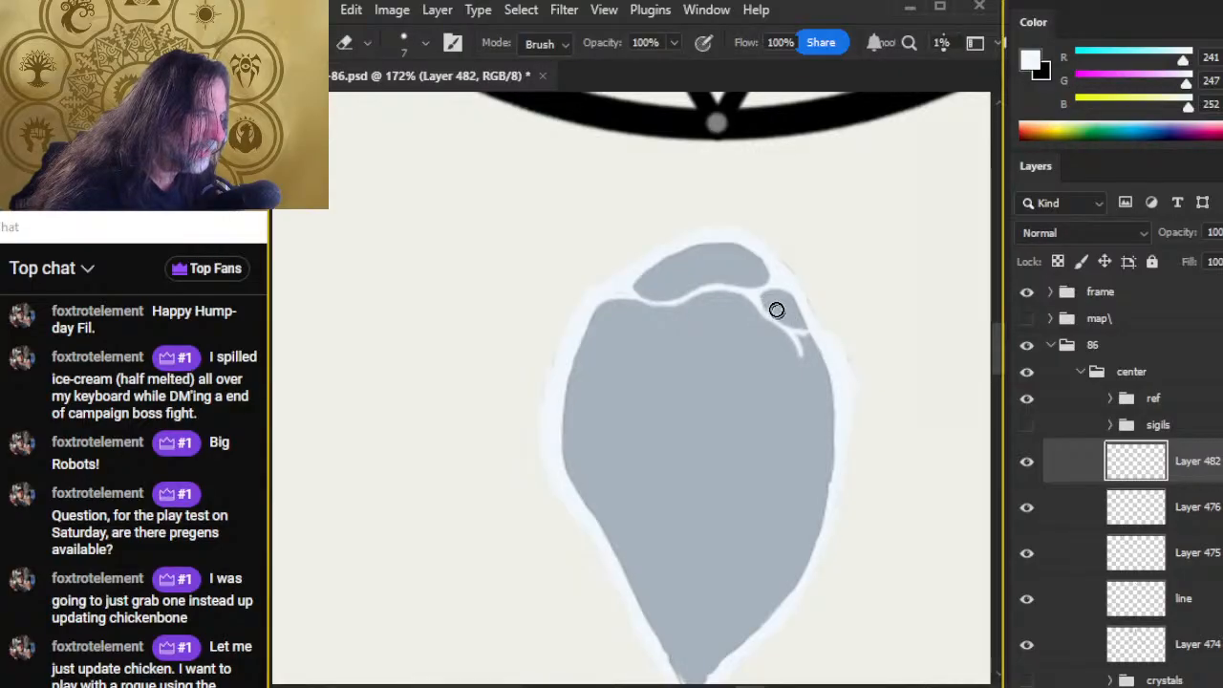
key(b)
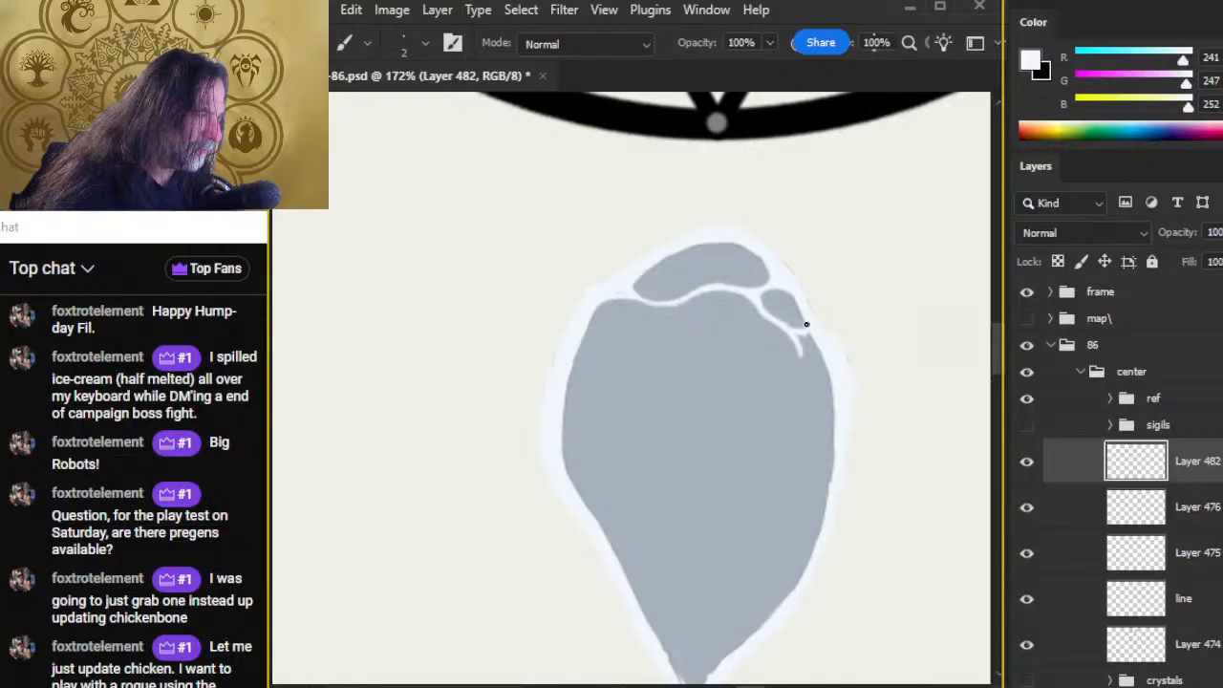
key(e)
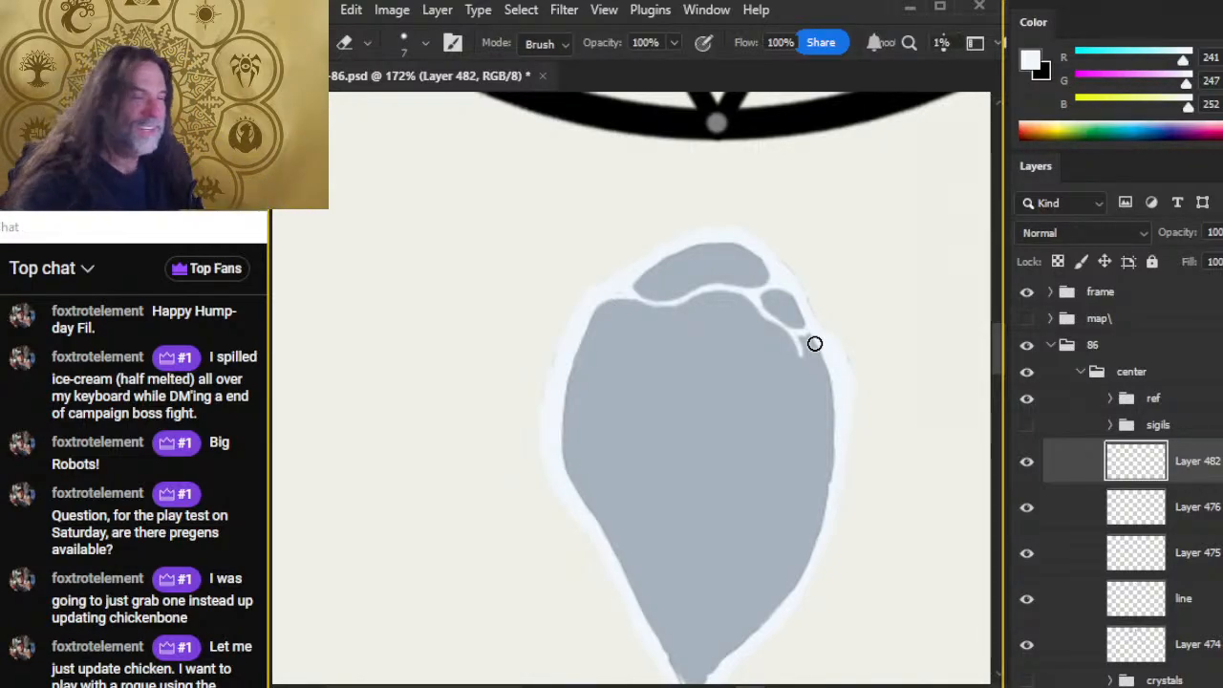
key(b)
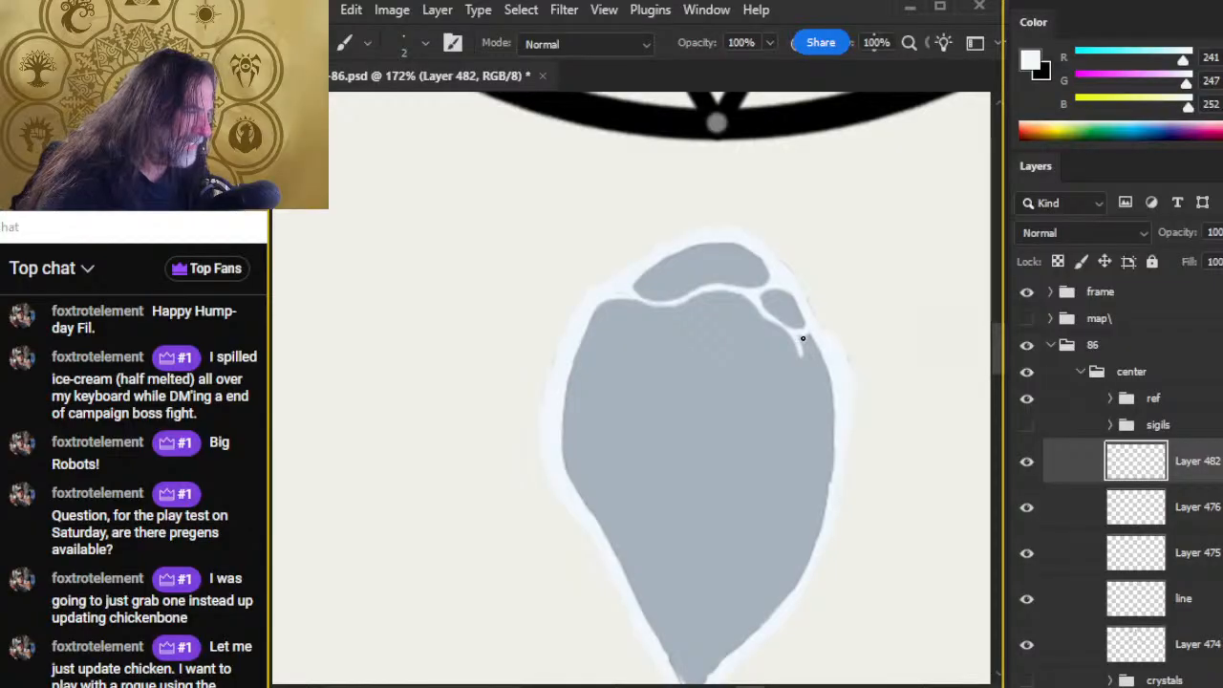
key(e)
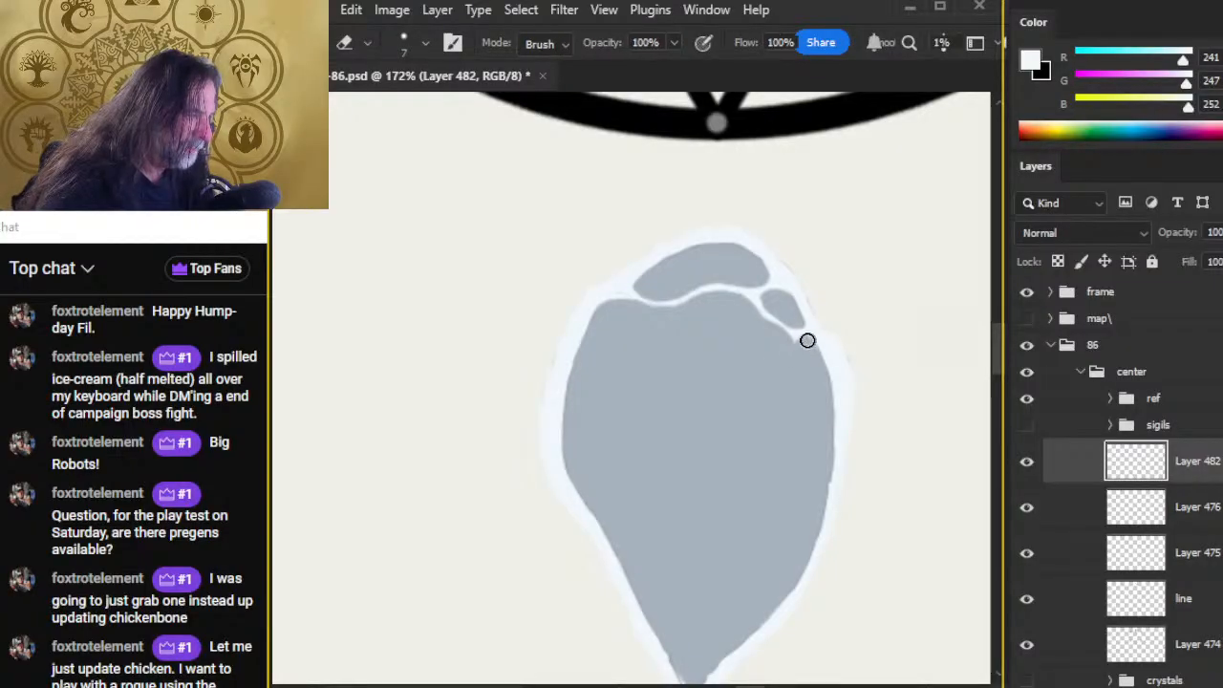
Step: Paint a short pale line downward from the junction below the small right facet, and round the corners where they meet
key(b)
drag(797, 334, 781, 411)
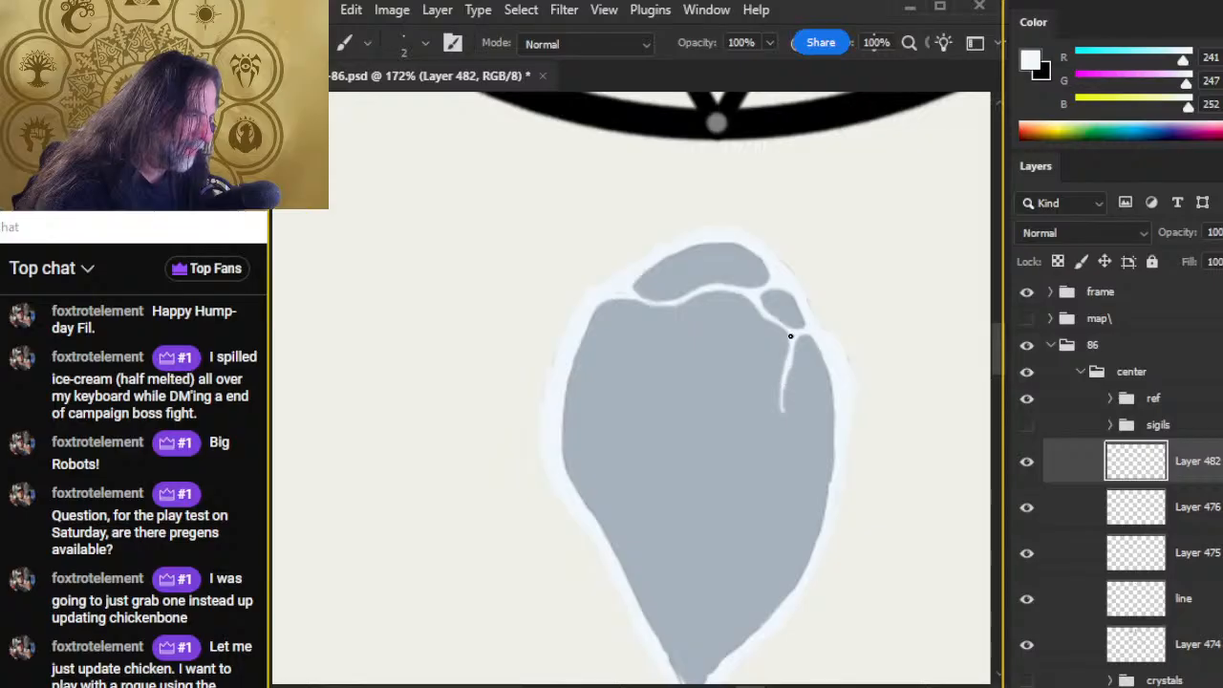
drag(769, 318, 788, 335)
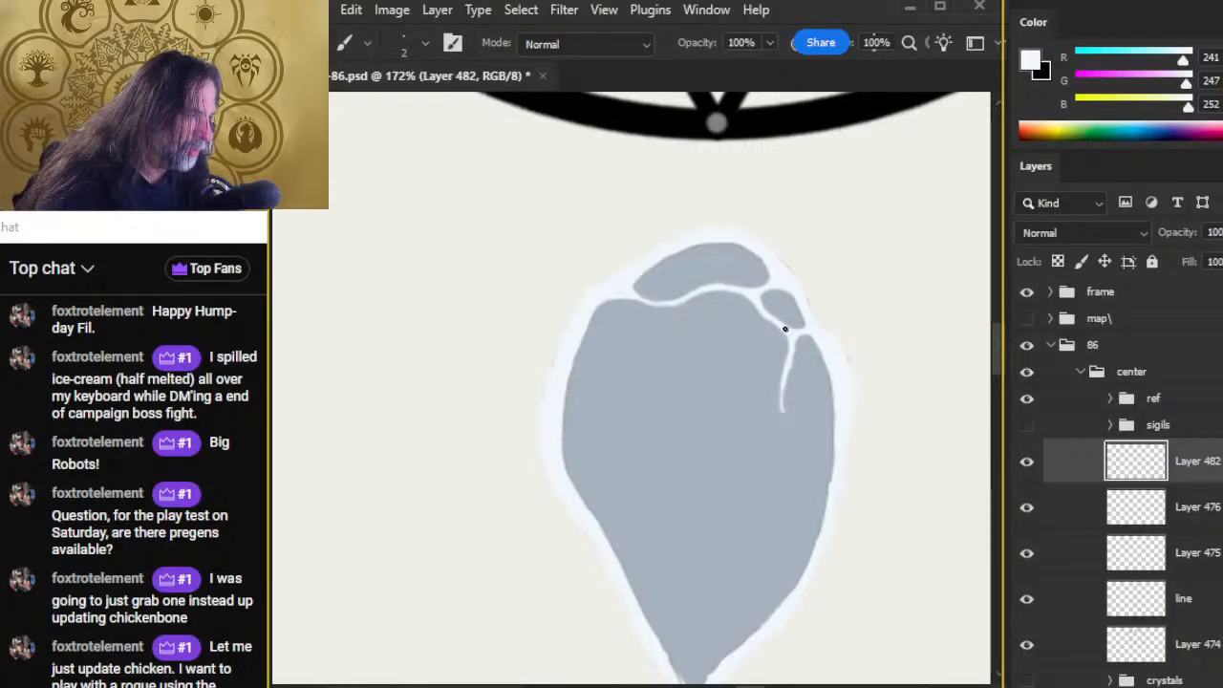
key(e)
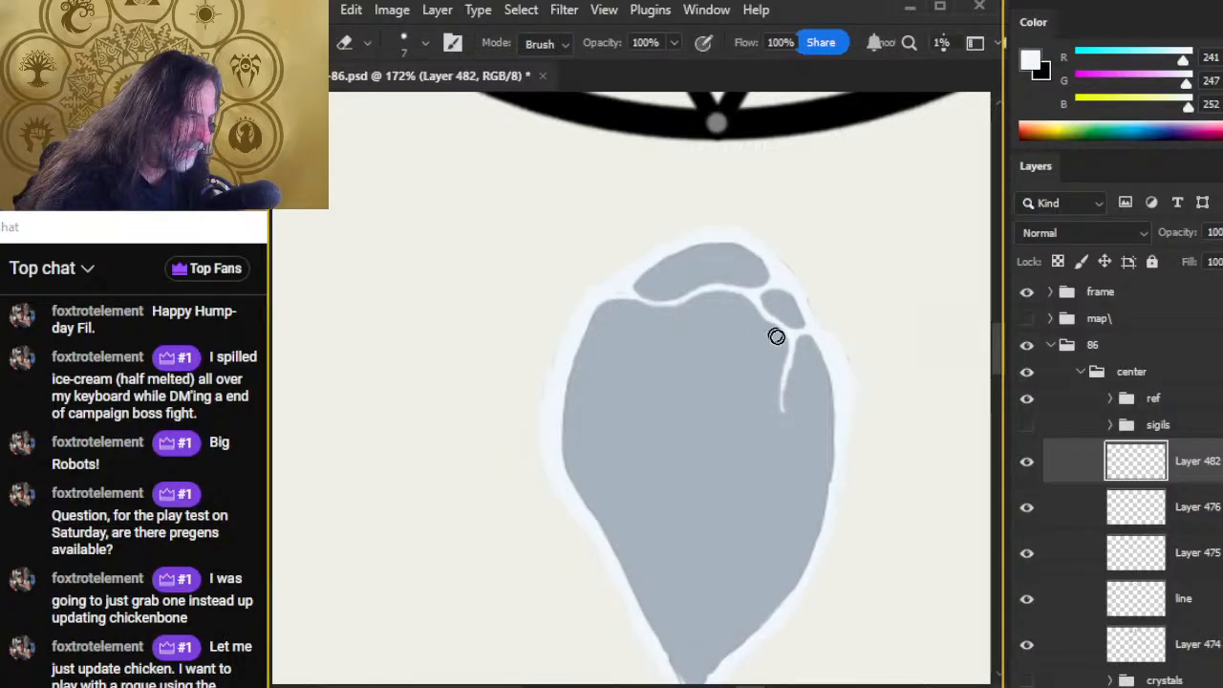
key(b)
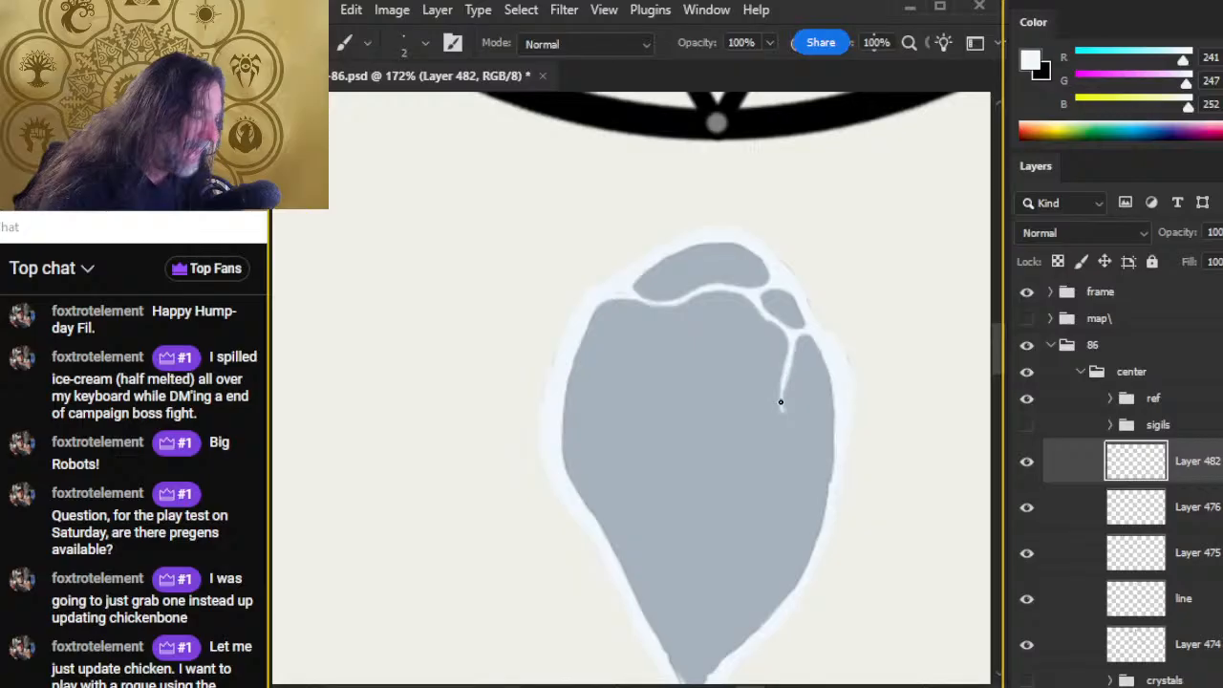
Step: Extend the pale line in a bowed curve down toward the lower right rim, and trim it with the Eraser
drag(780, 405, 800, 466)
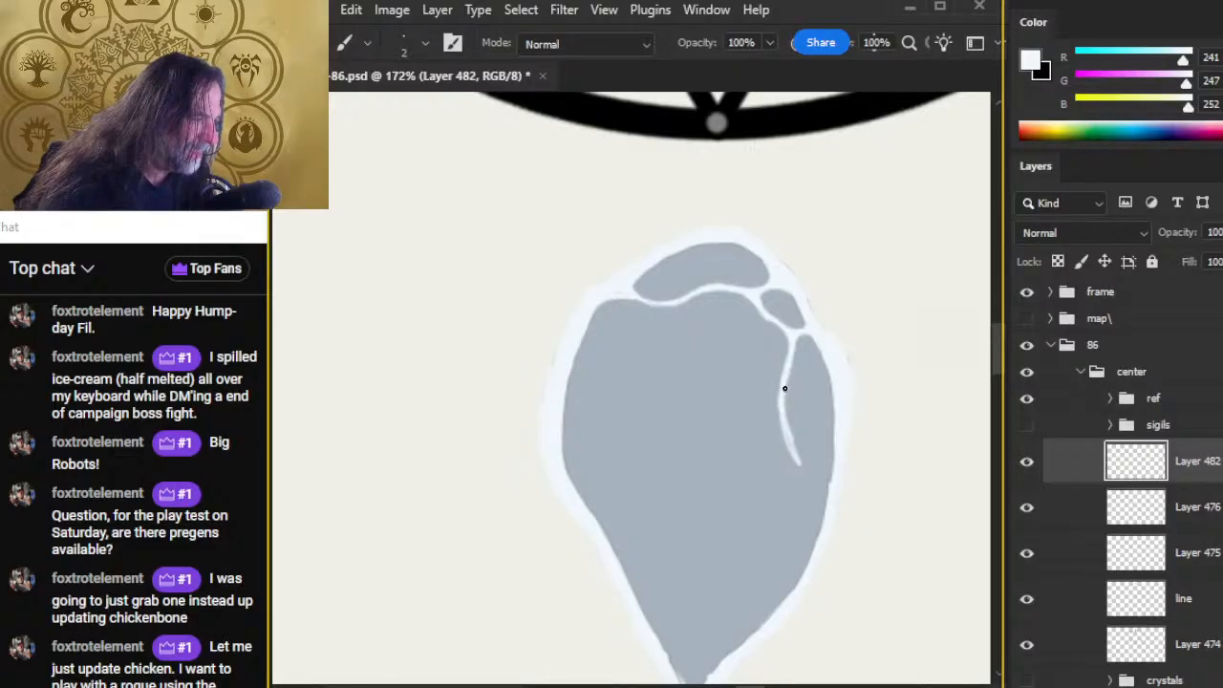
key(e)
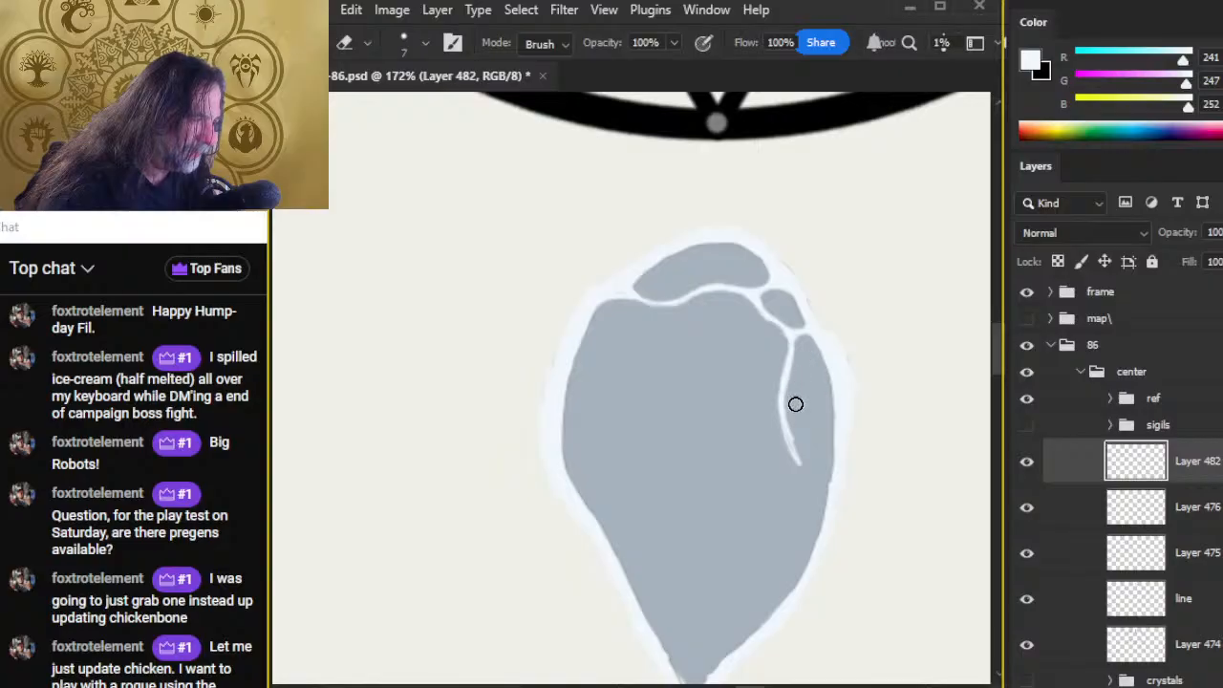
key(b)
drag(800, 454, 815, 514)
key(e)
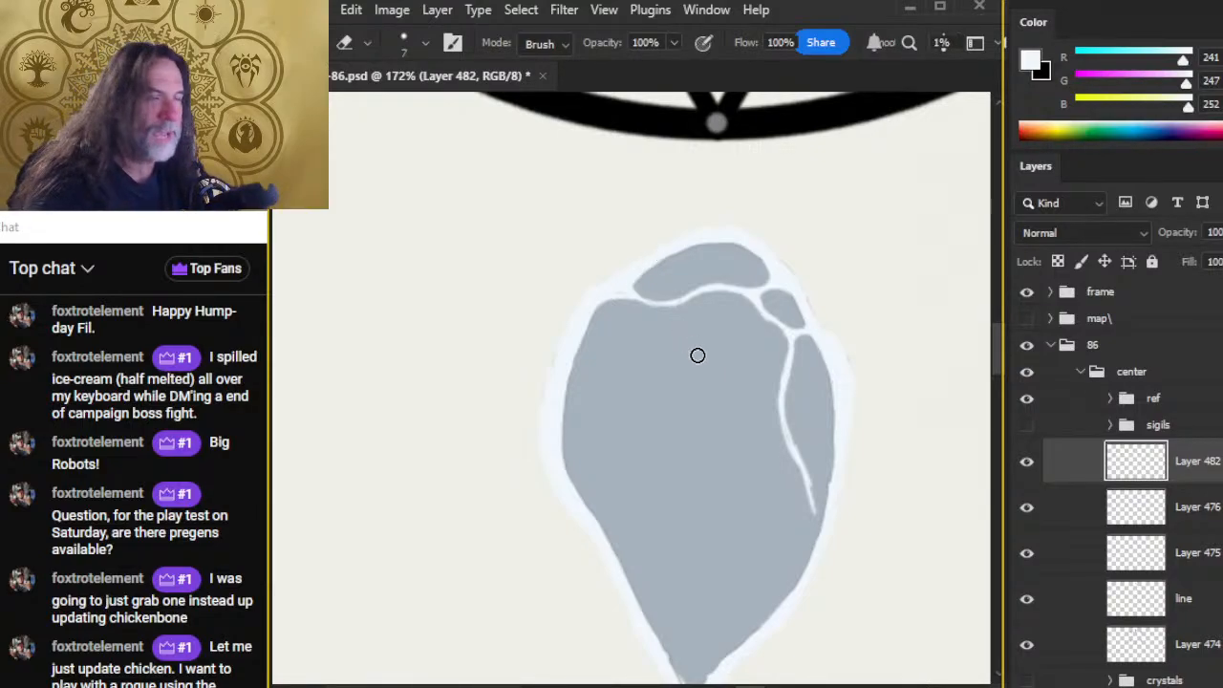
Step: Paint a pale line from the arch's left end down to the left rim, and round the corners where it starts
key(b)
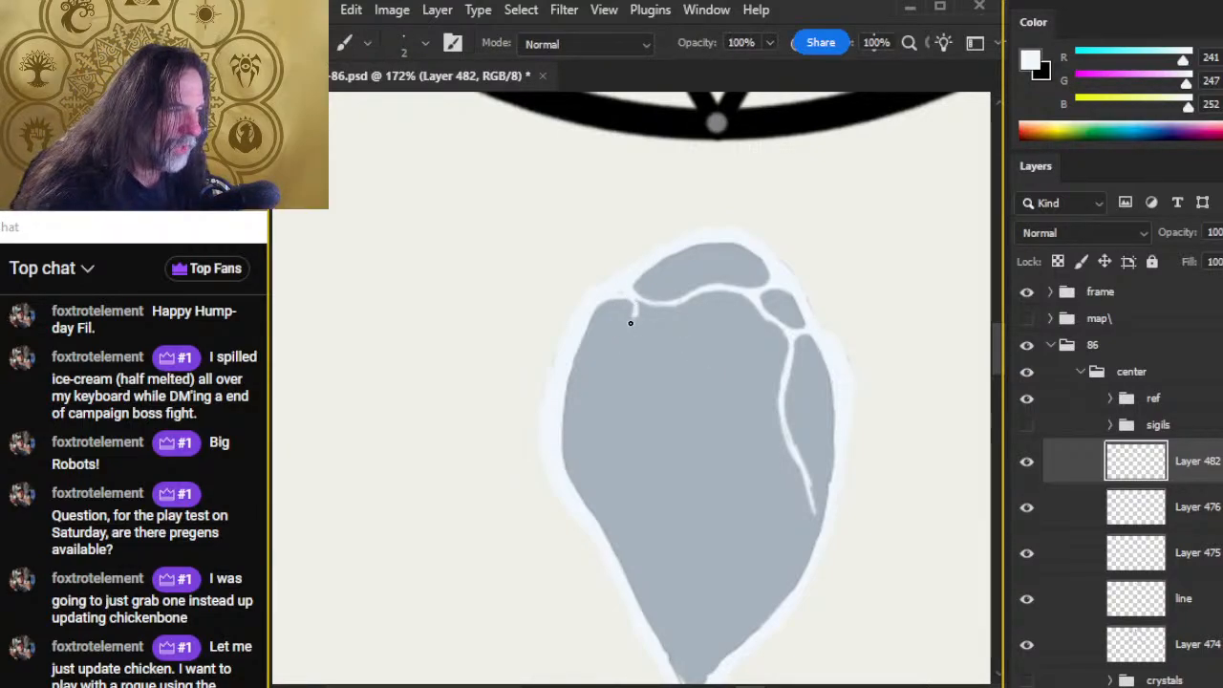
drag(619, 336, 565, 435)
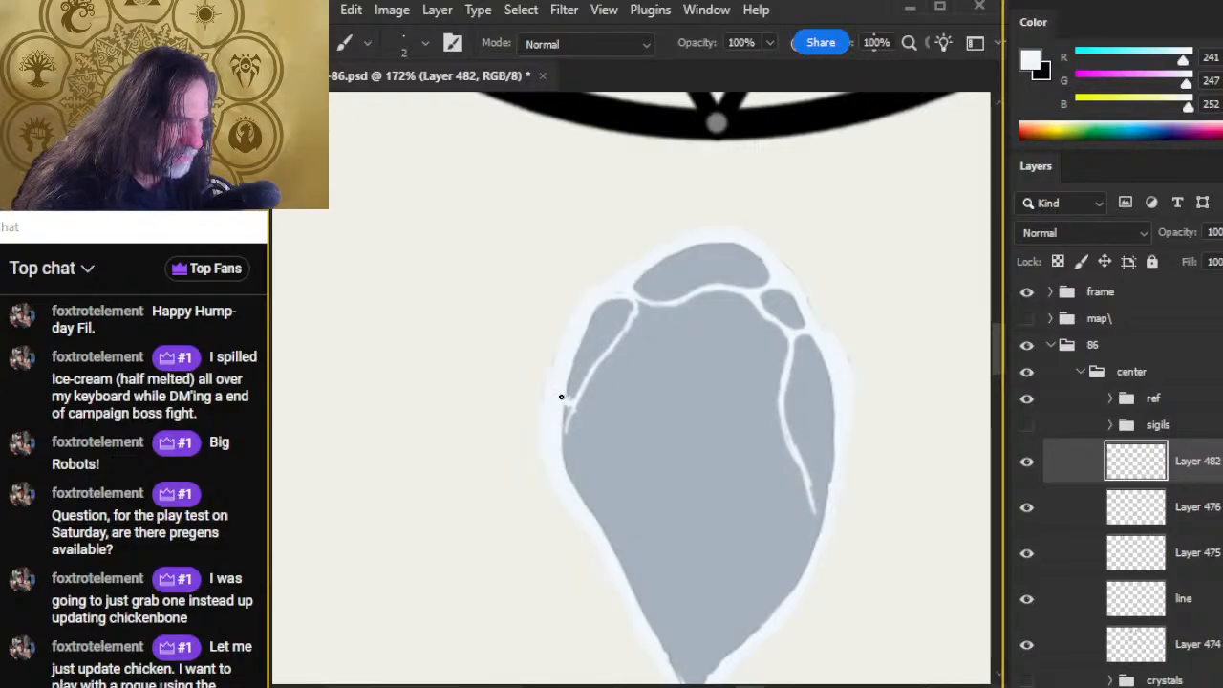
key(e)
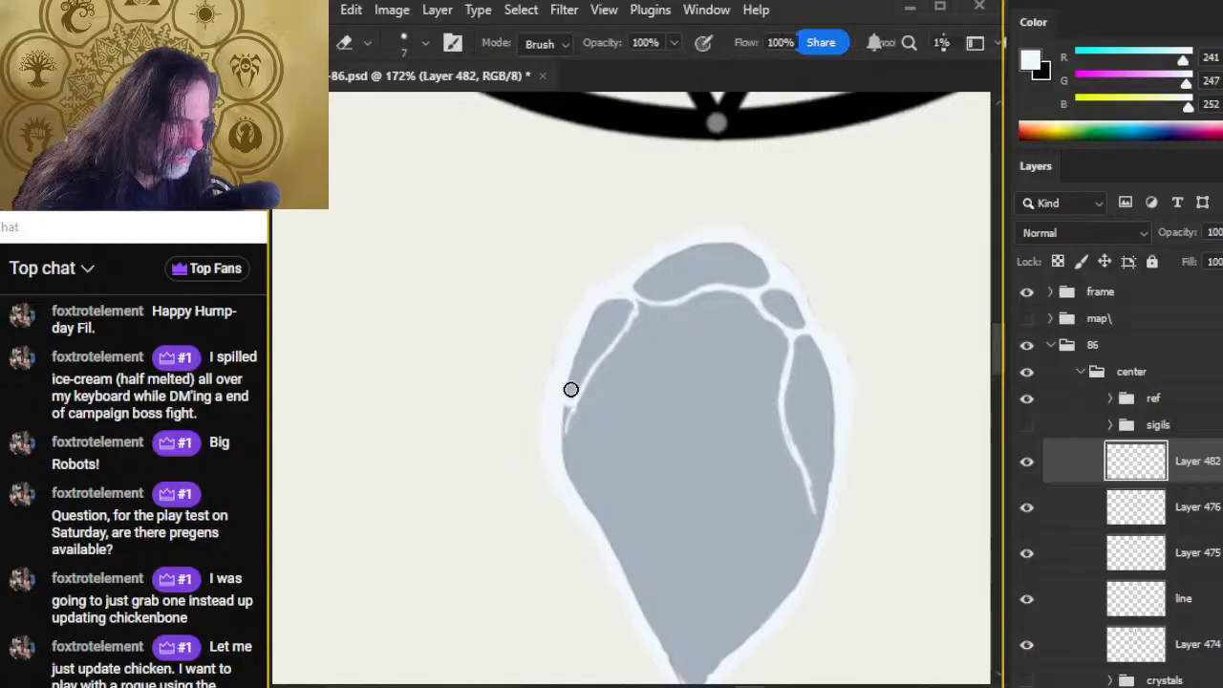
key(b)
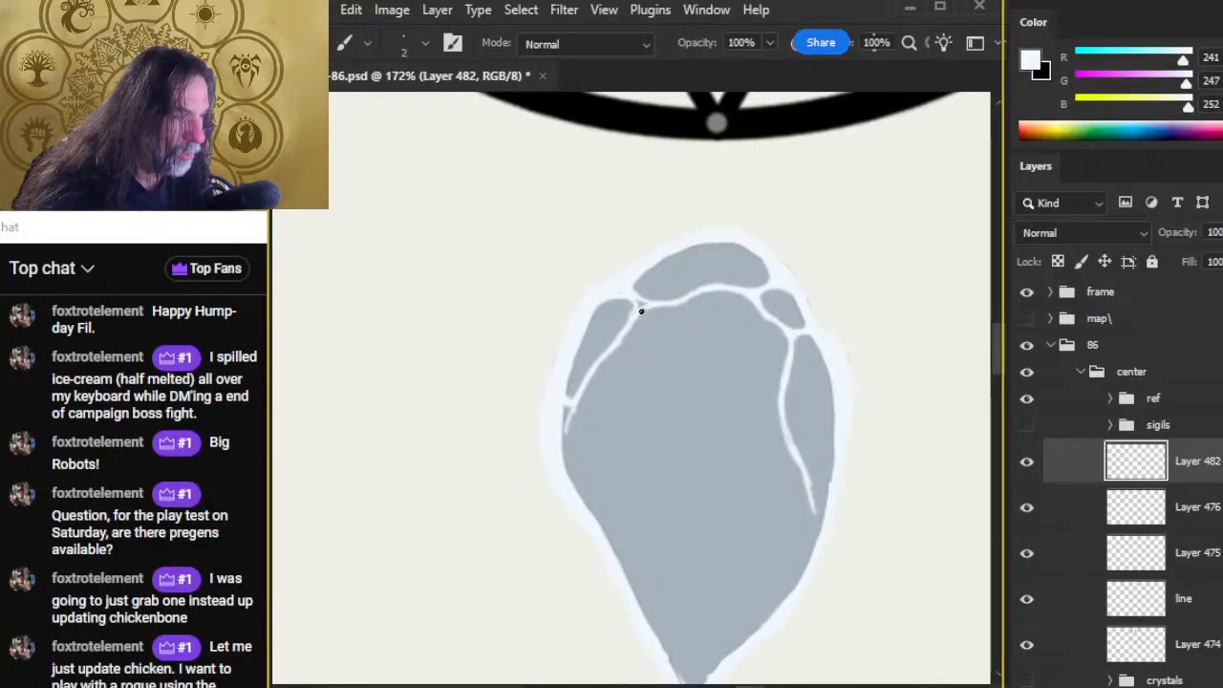
key(e)
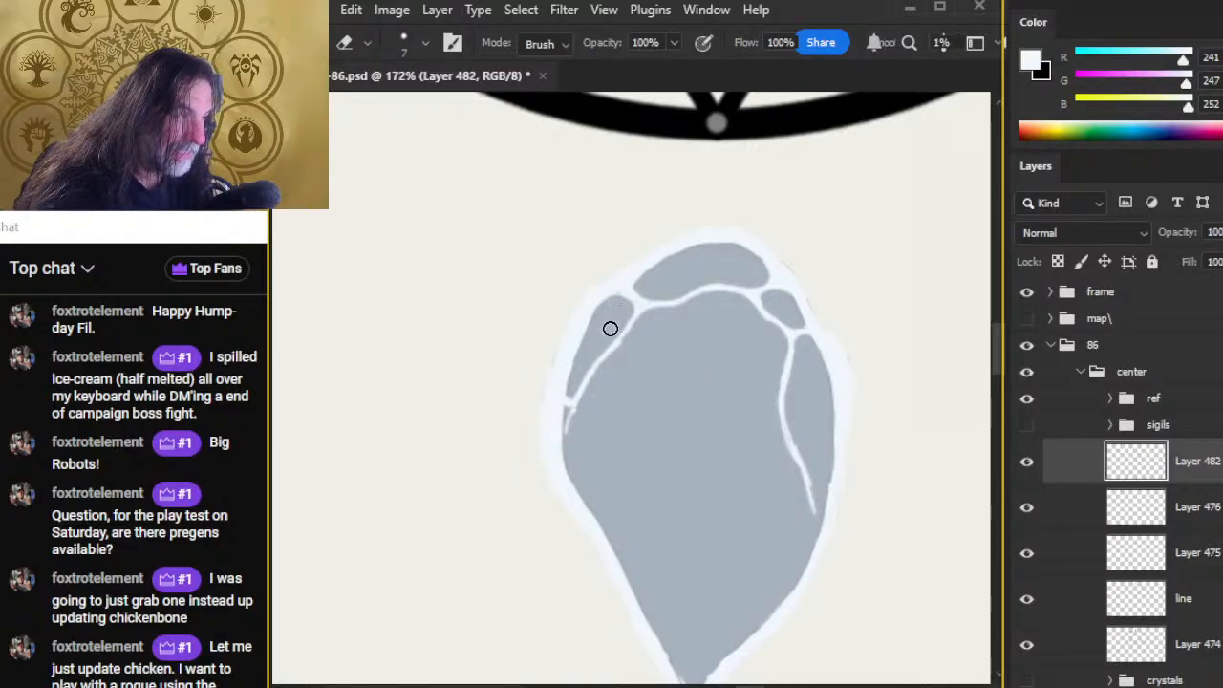
key(b)
key(e)
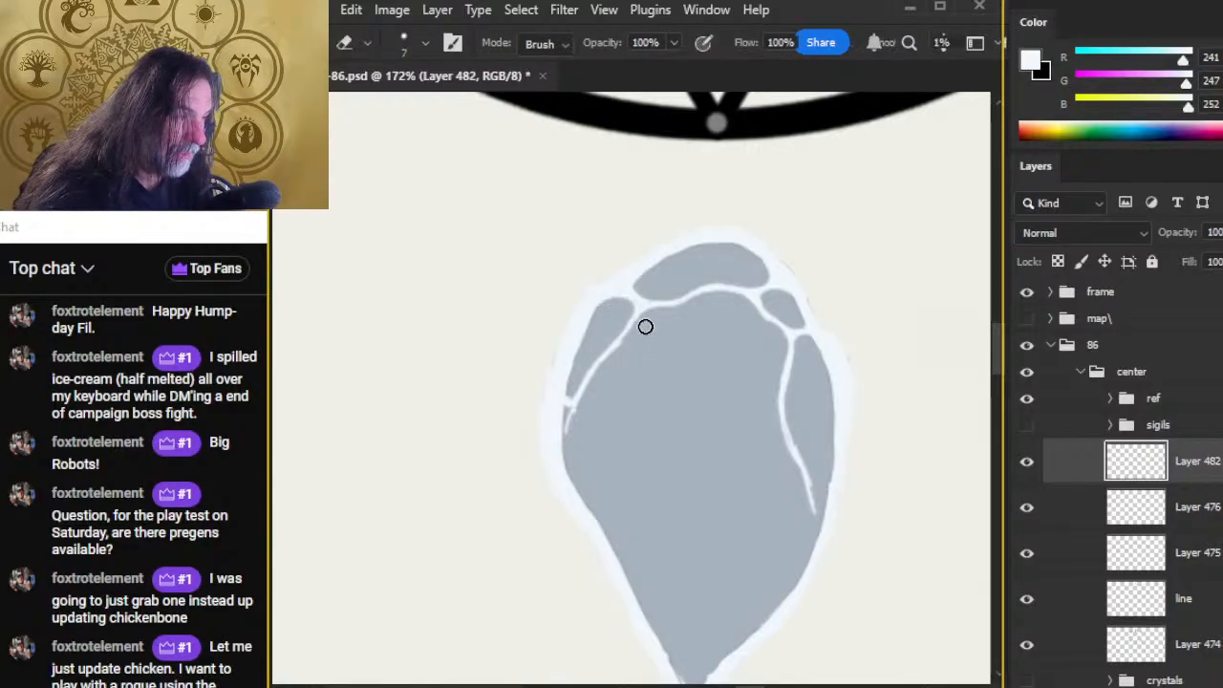
Step: Thicken the middle of the left facet line, blend its lower end into the rim, and erase the leftover stub below
key(b)
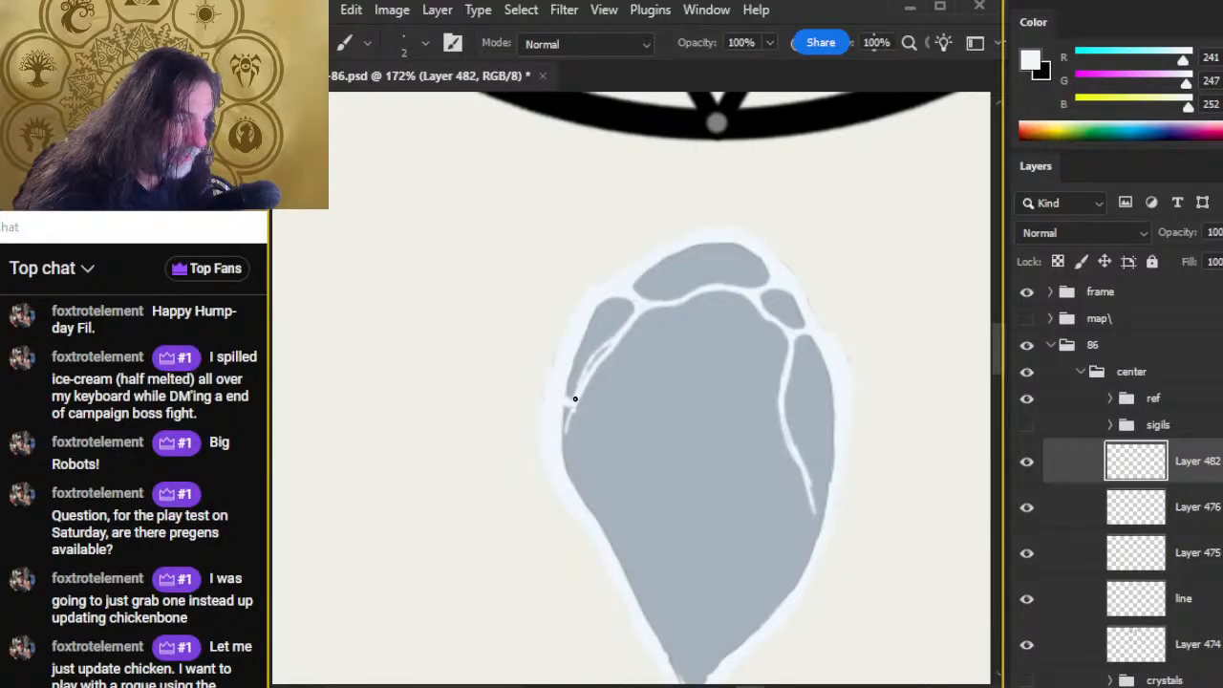
key(e)
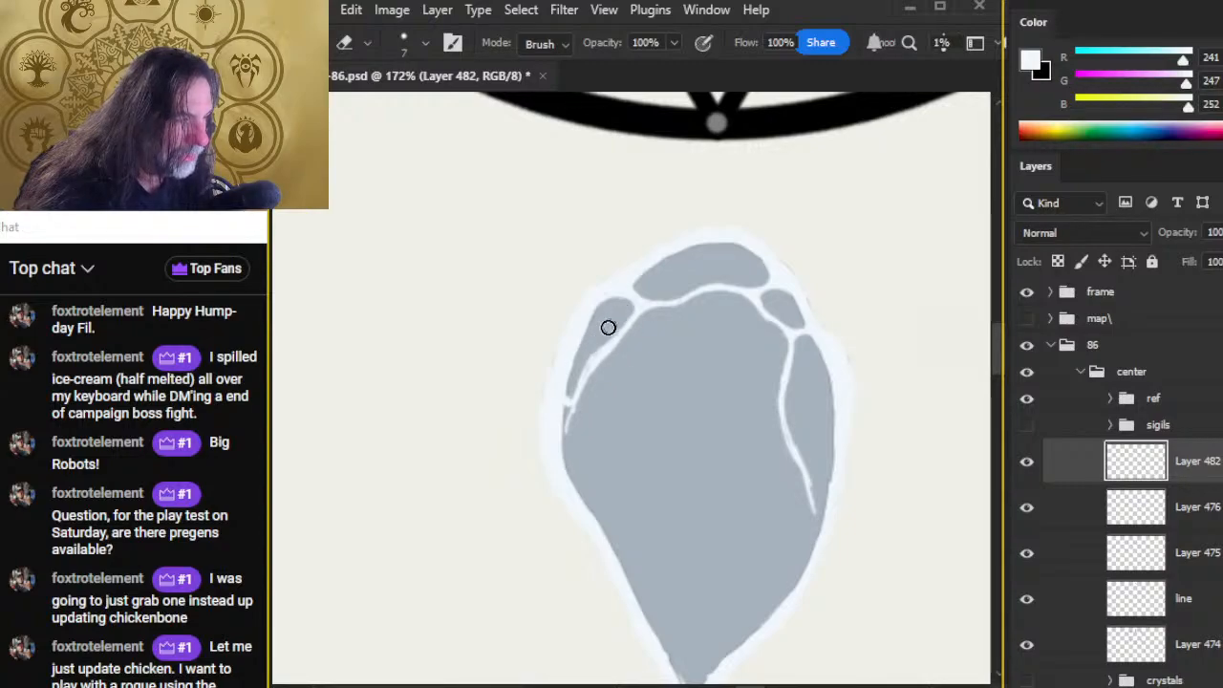
key(b)
drag(601, 349, 564, 433)
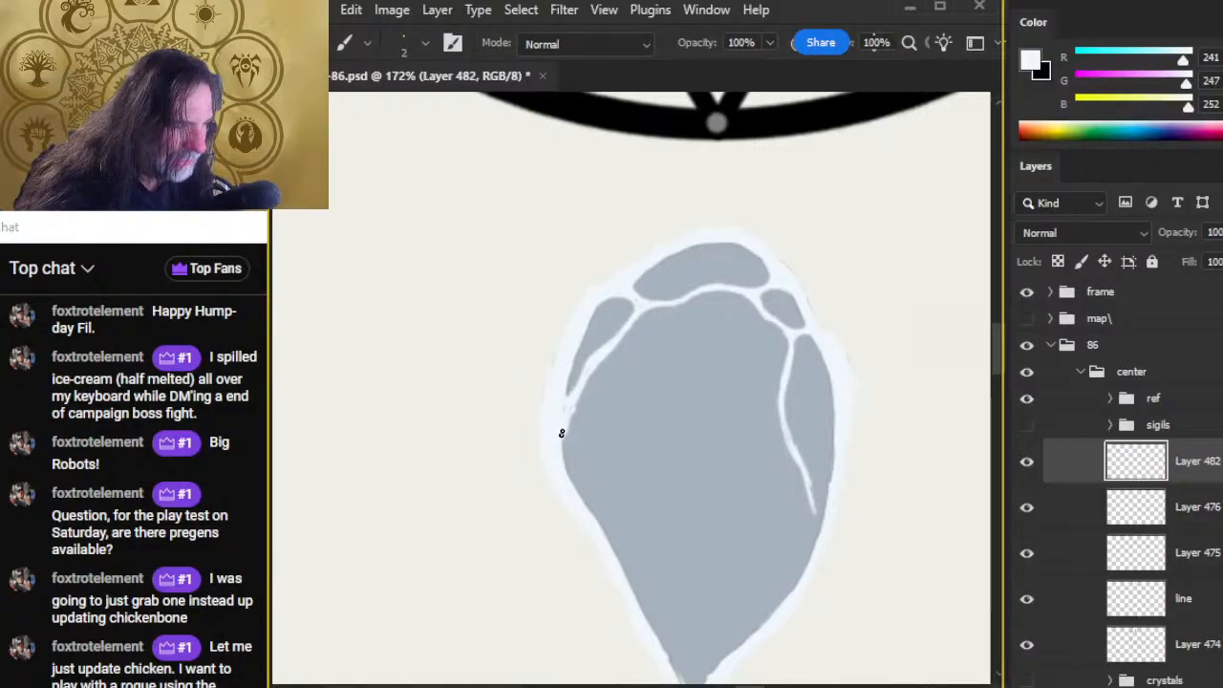
key(e)
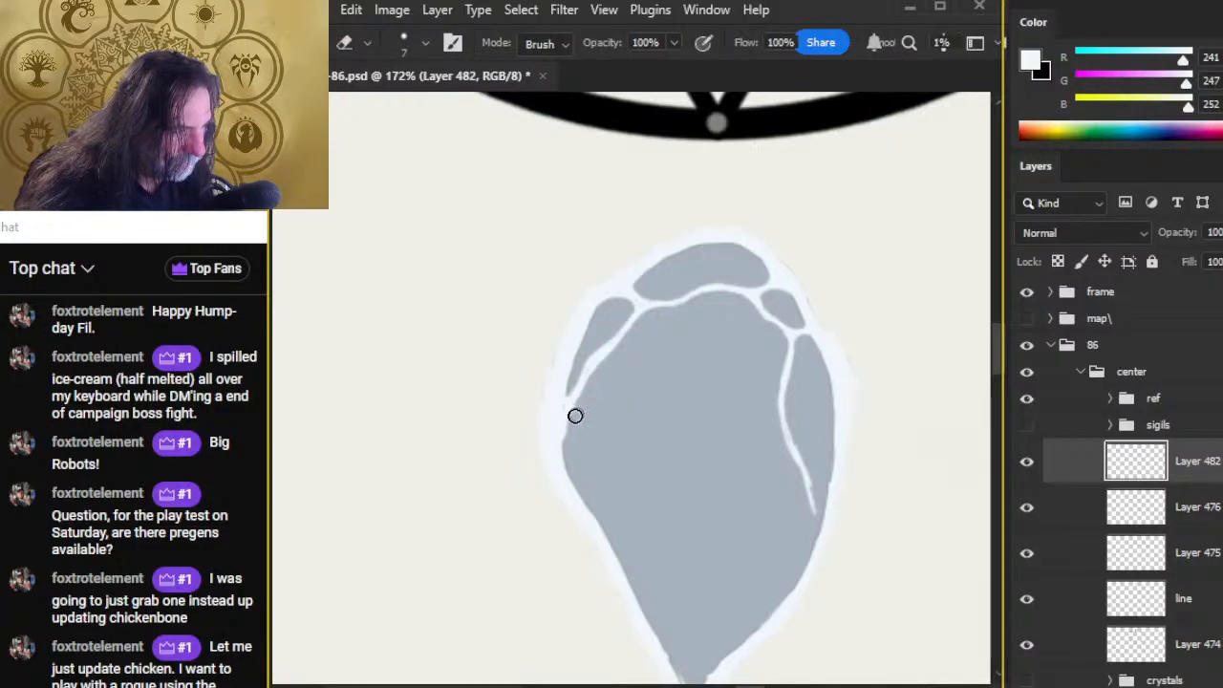
drag(586, 398, 570, 459)
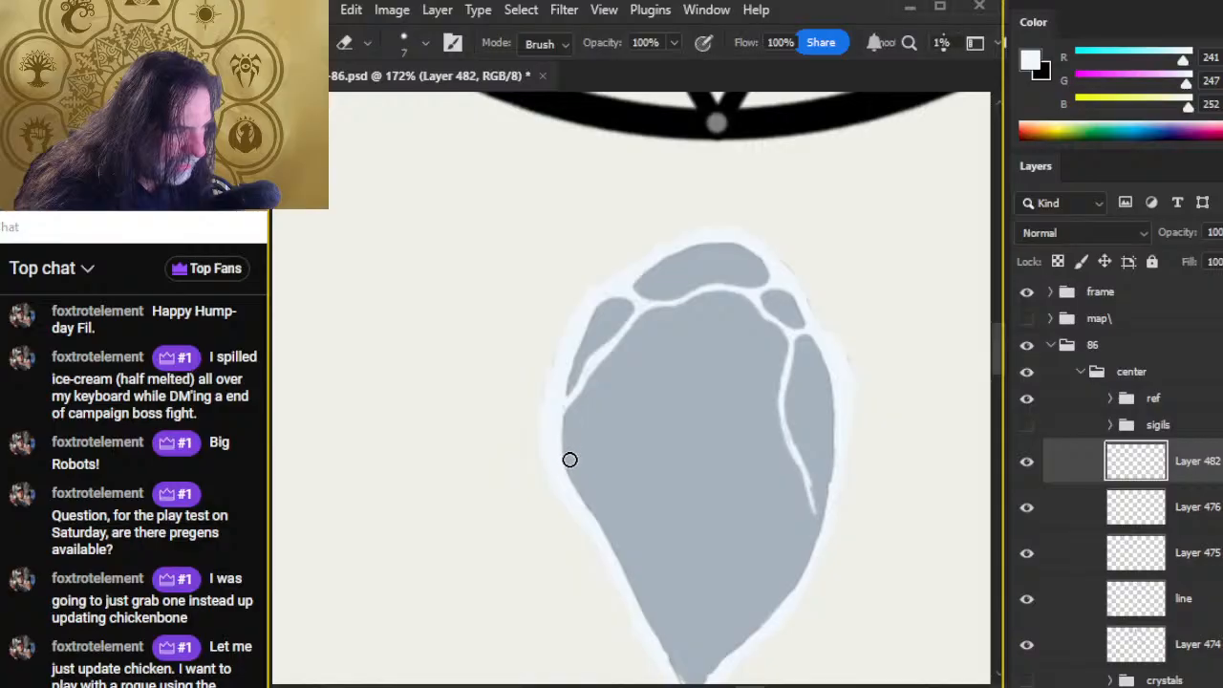
Step: Round the corners where the left facet line meets the rim, and smooth the line's edges
key(b)
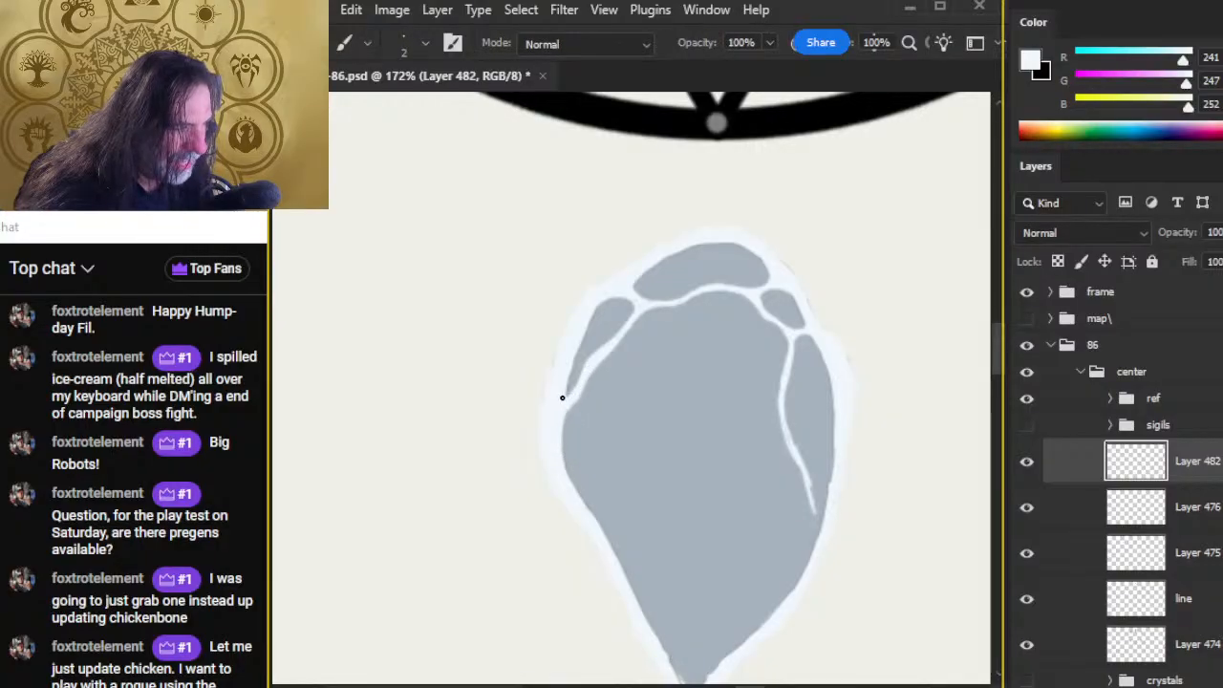
key(e)
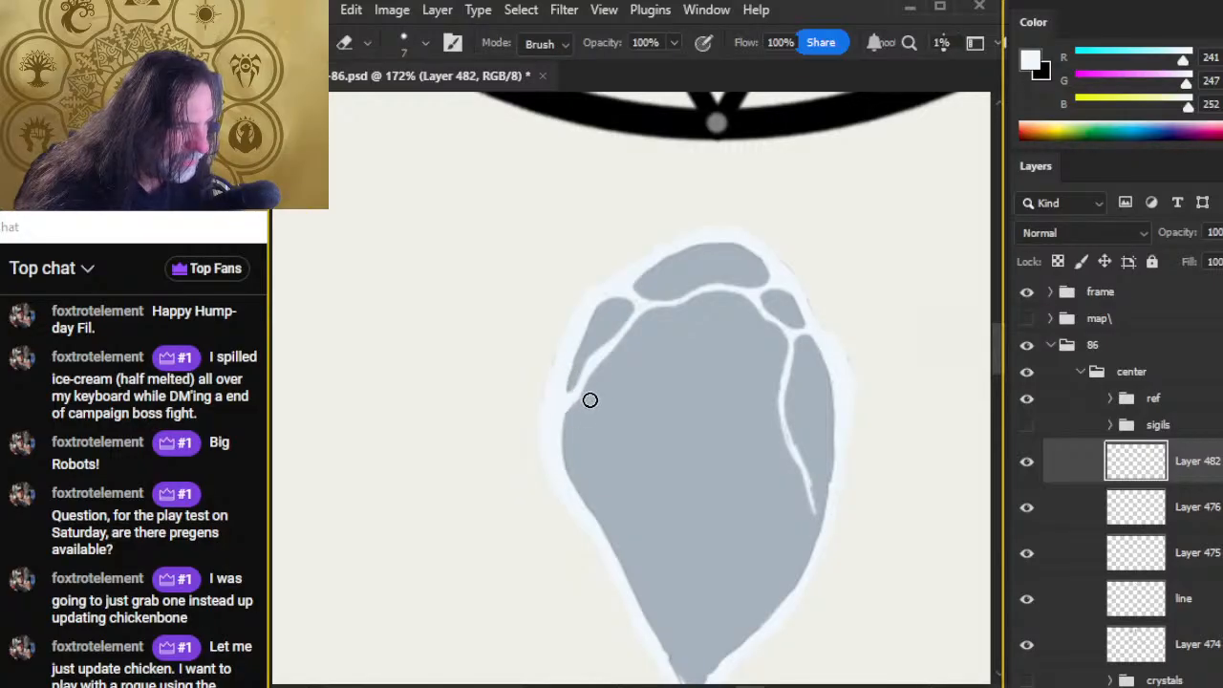
key(b)
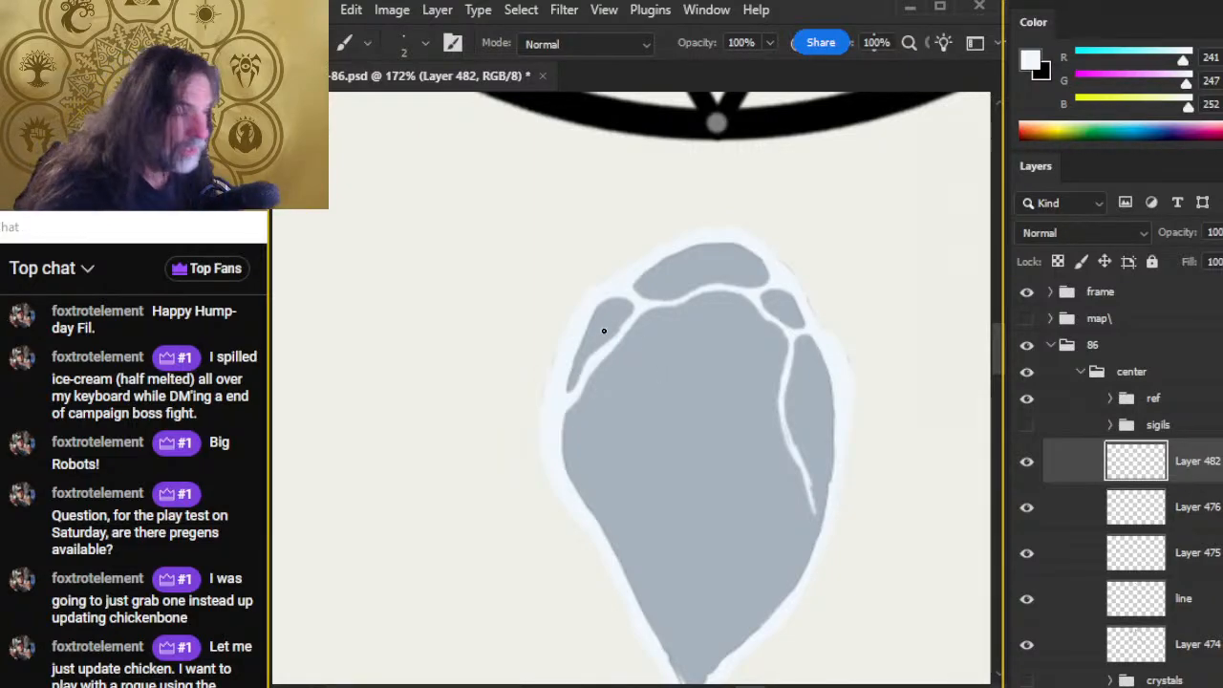
key(e)
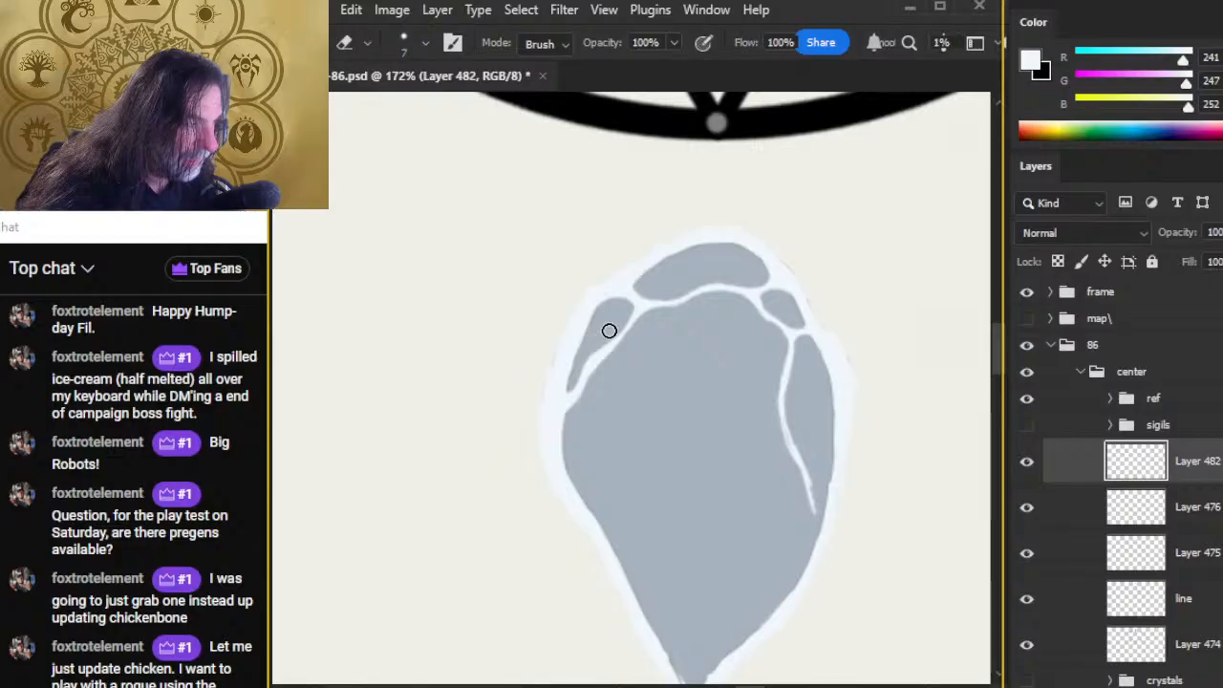
Step: Extend the right facet line to the lower right rim, and paint a short crossbar that closes the long facet's lower end
key(b)
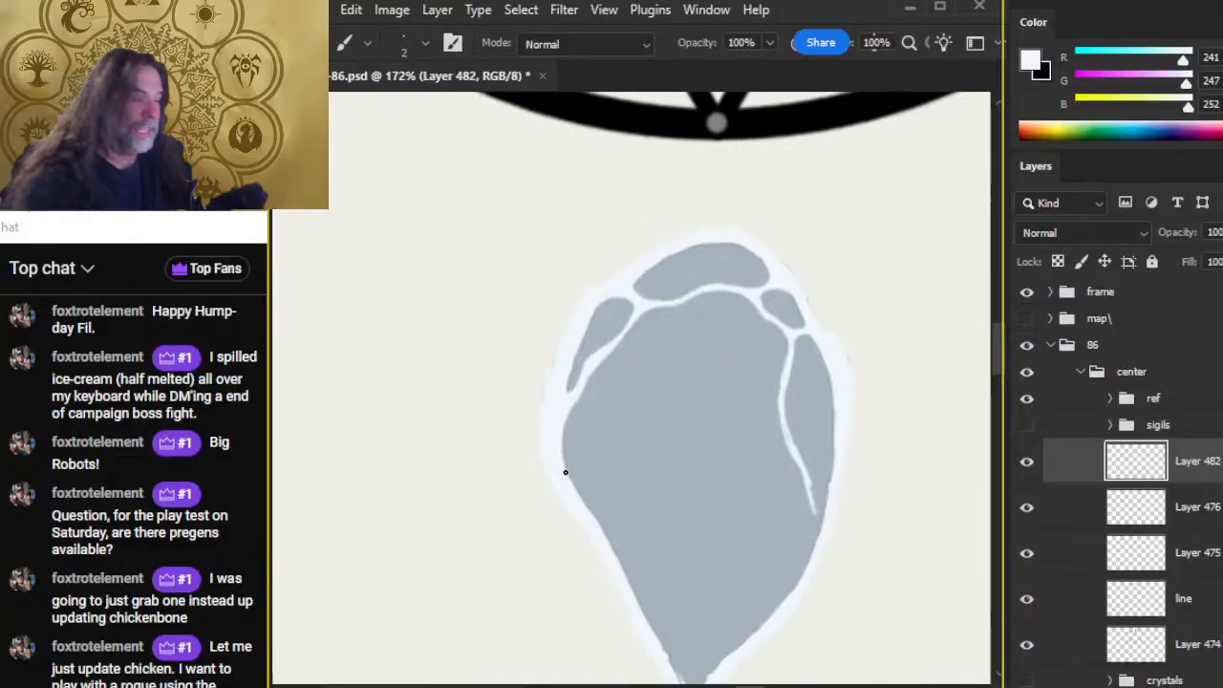
mouse_move(850, 489)
mouse_down()
mouse_move(754, 336)
mouse_move(716, 371)
mouse_move(712, 347)
mouse_move(706, 429)
mouse_move(718, 375)
mouse_move(698, 449)
mouse_move(708, 423)
mouse_move(685, 470)
mouse_move(709, 423)
mouse_move(673, 479)
mouse_up()
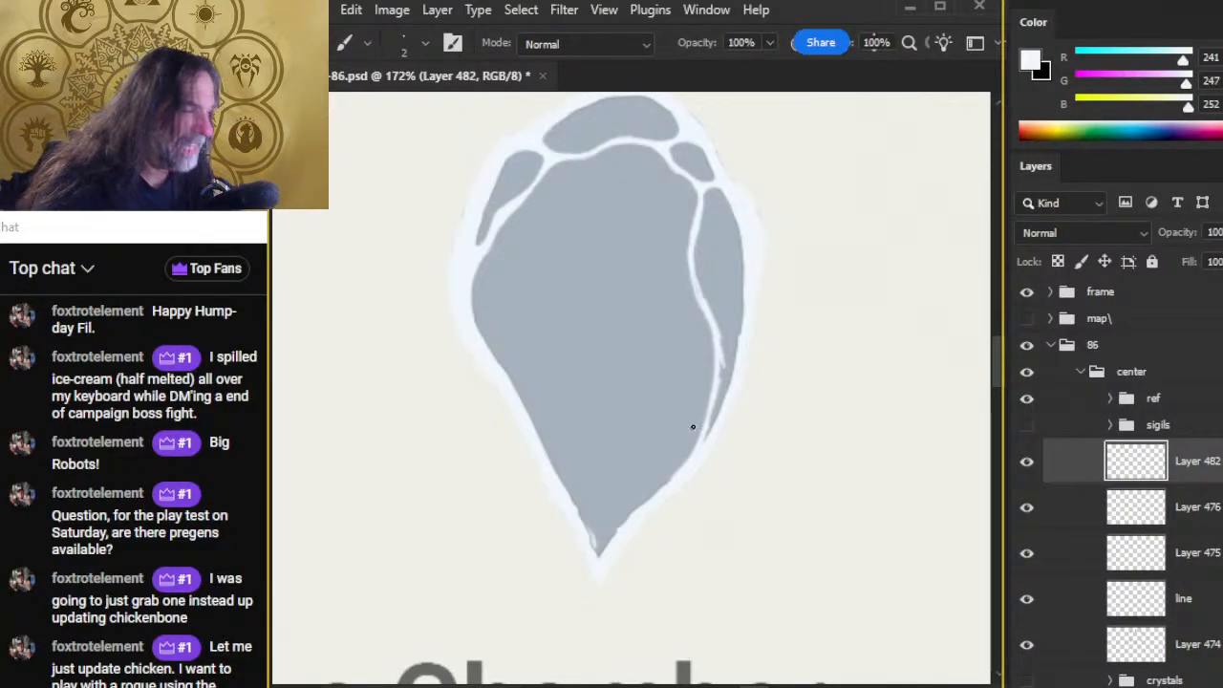
key(e)
drag(742, 314, 734, 332)
key(b)
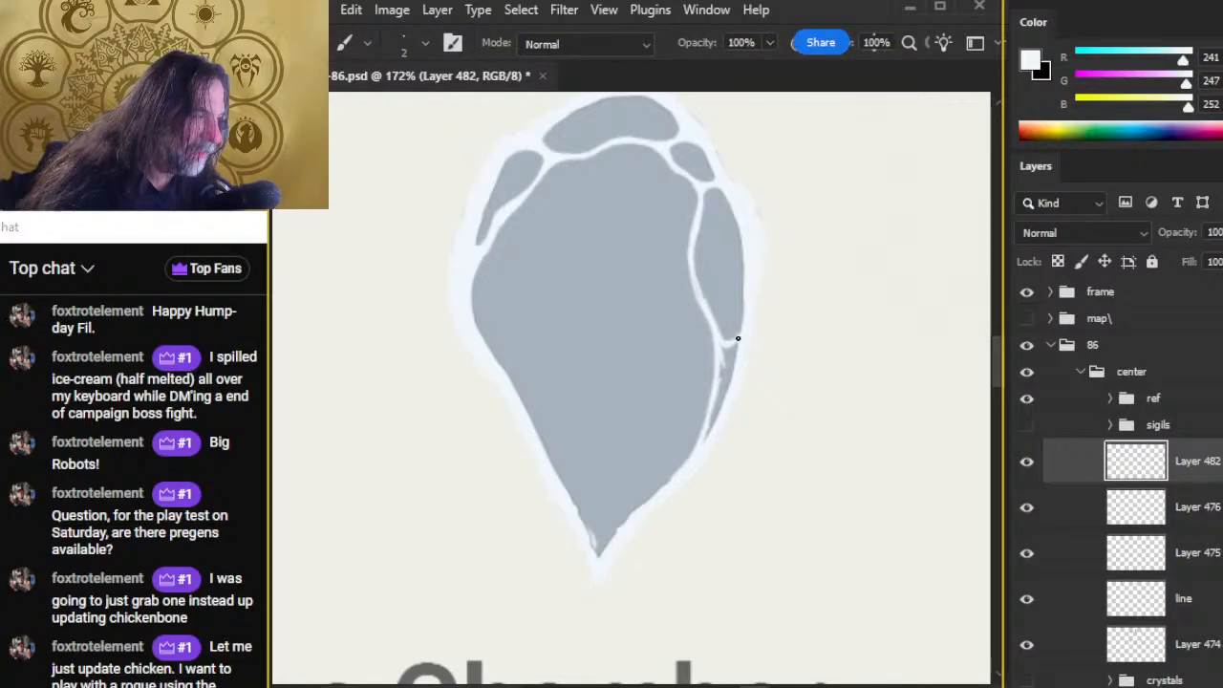
key(e)
drag(733, 325, 729, 333)
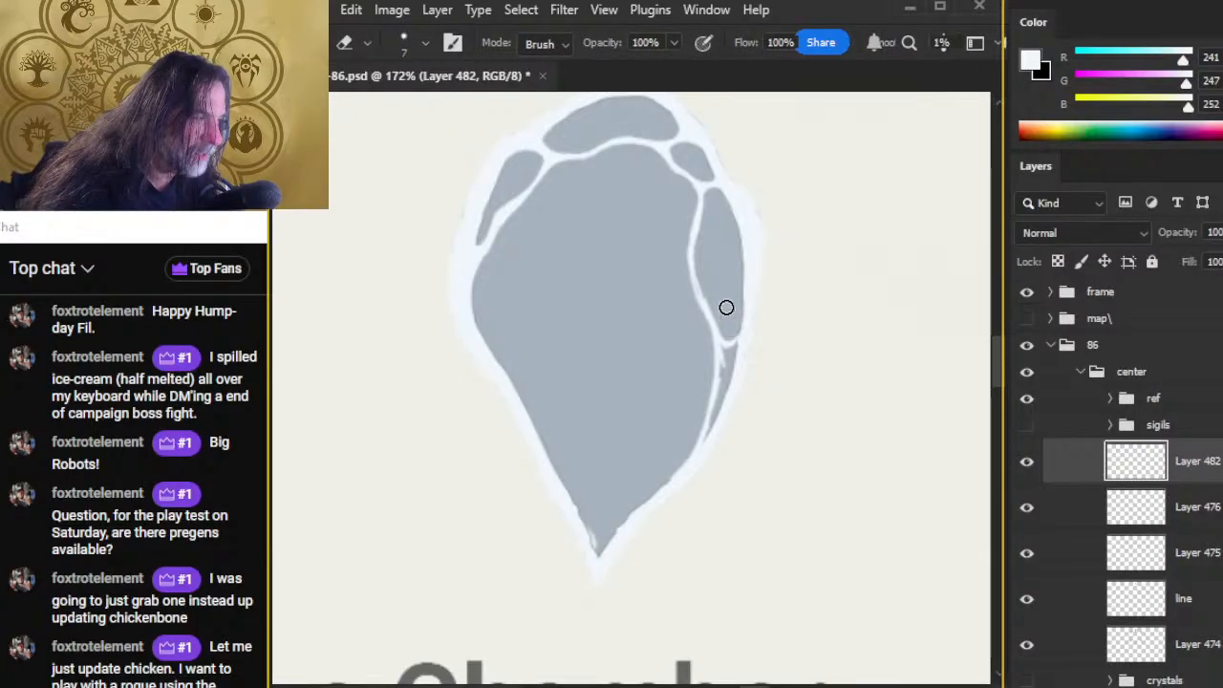
Step: Clean up the narrow sliver facet below the crossbar, smoothing its rough inner edge and rounding its upper corners
key(b)
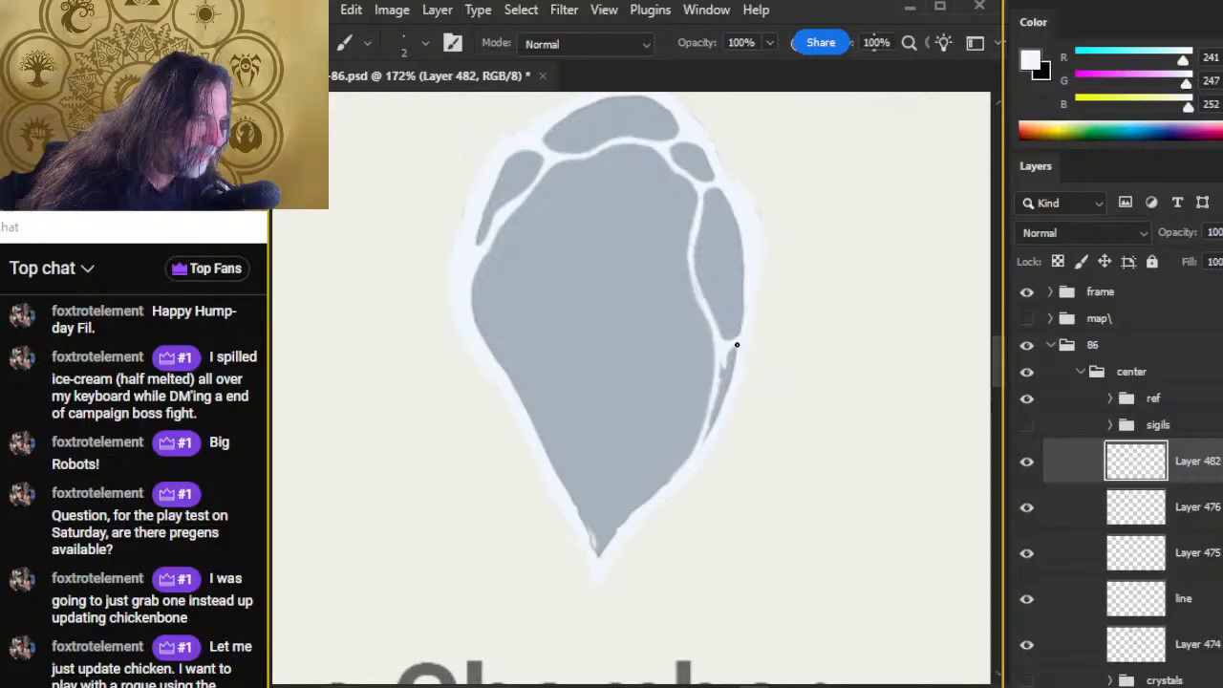
key(e)
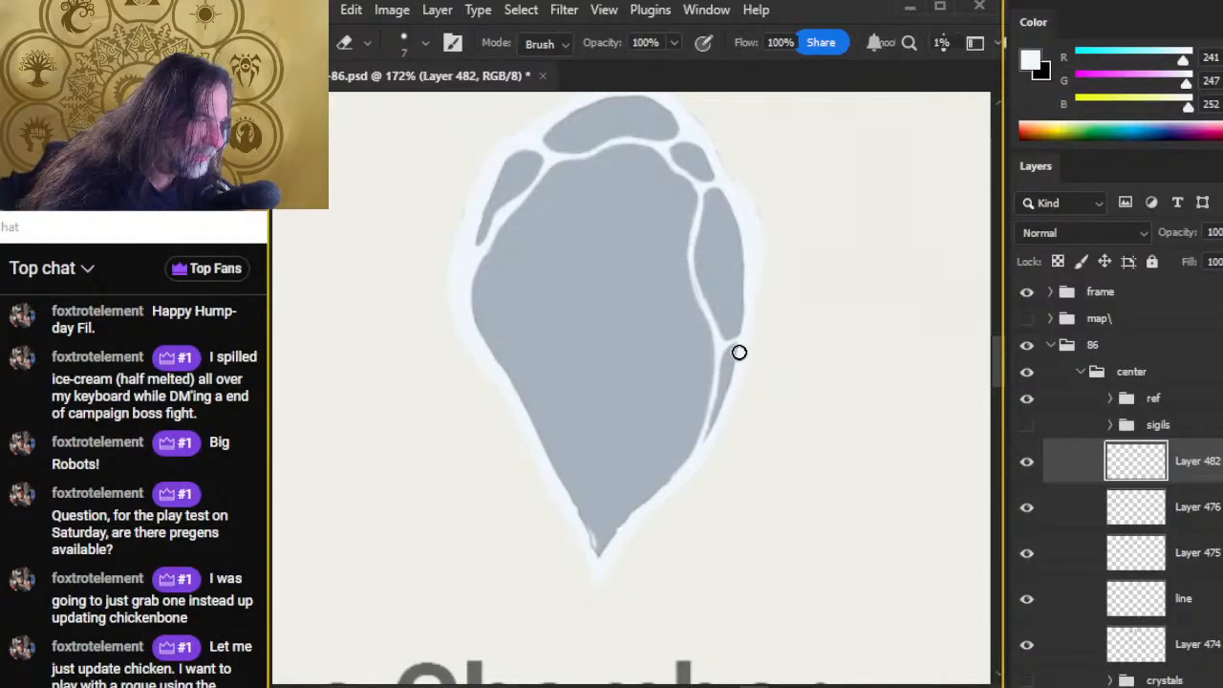
key(b)
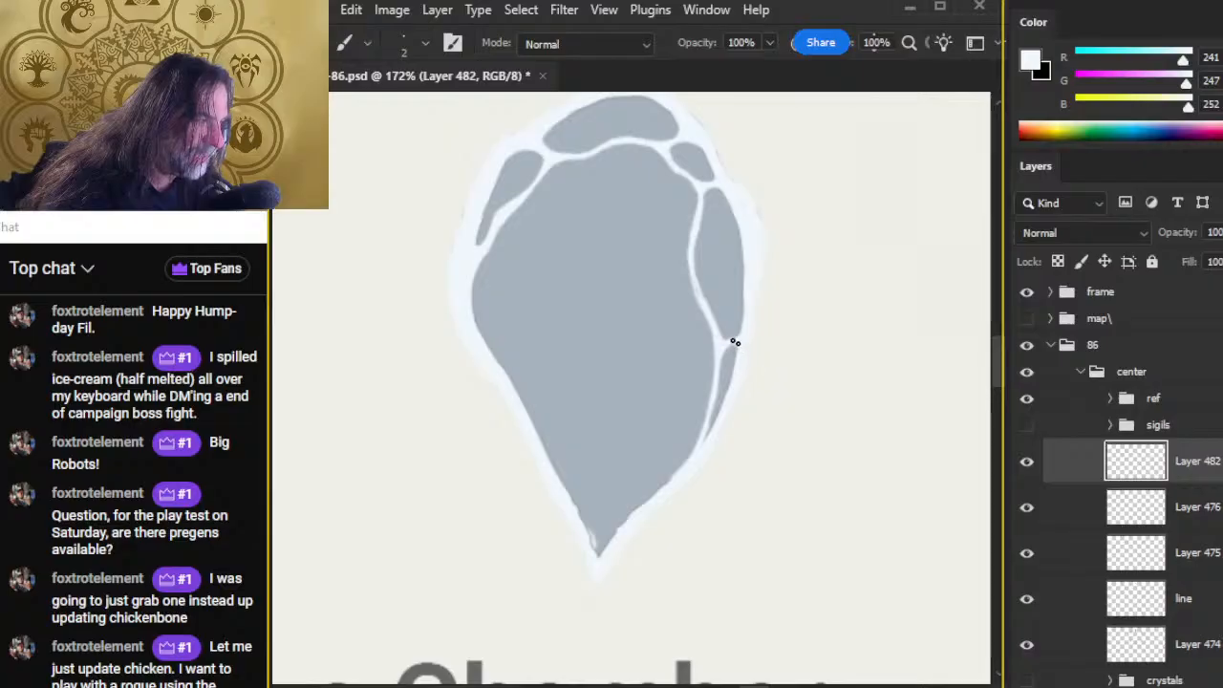
key(e)
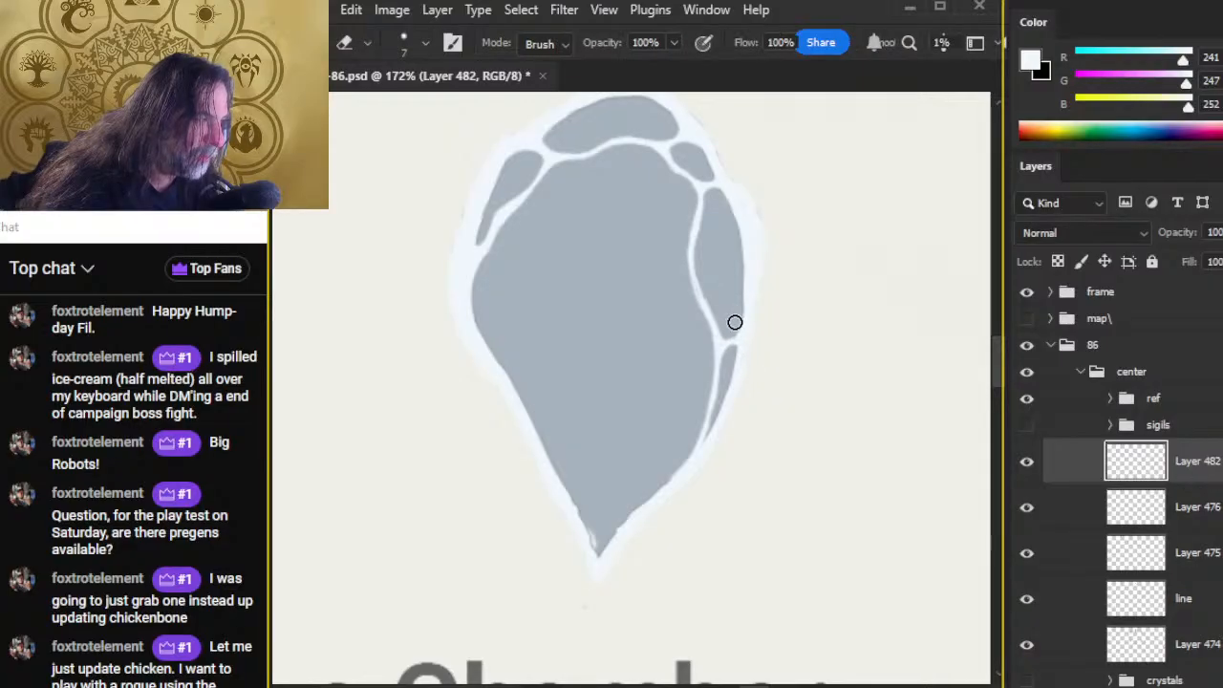
key(b)
key(e)
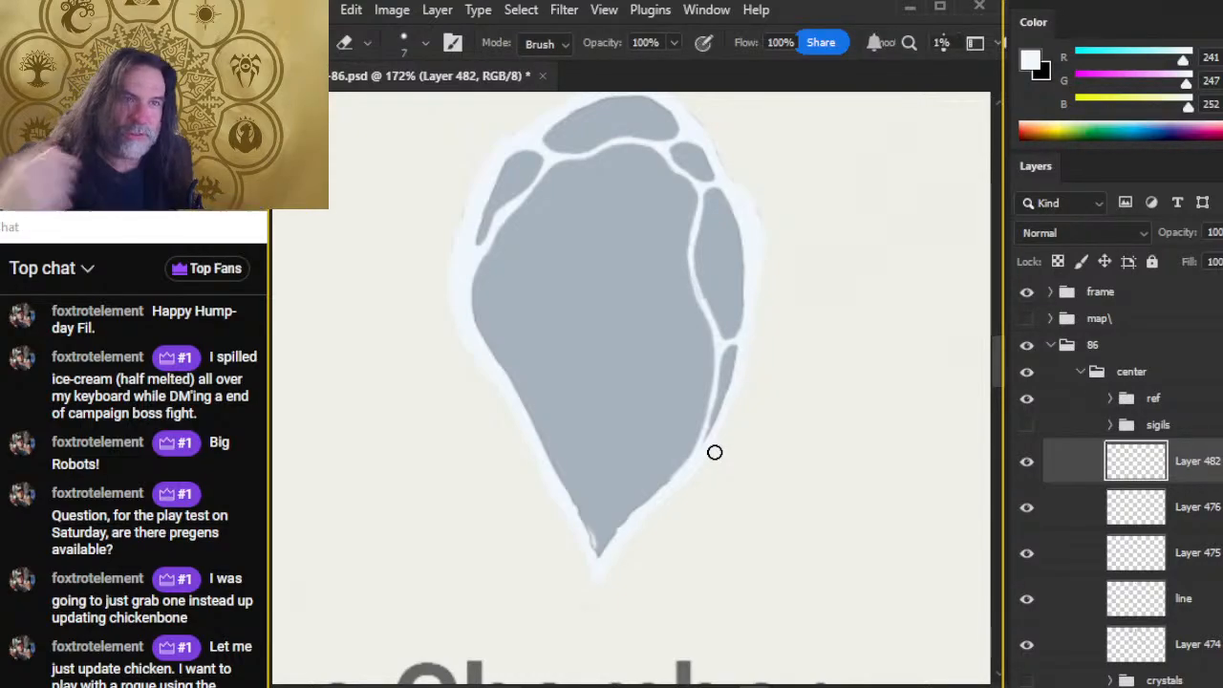
Step: Round the top of the long right facet and touch up the edges of the small facet above it
key(b)
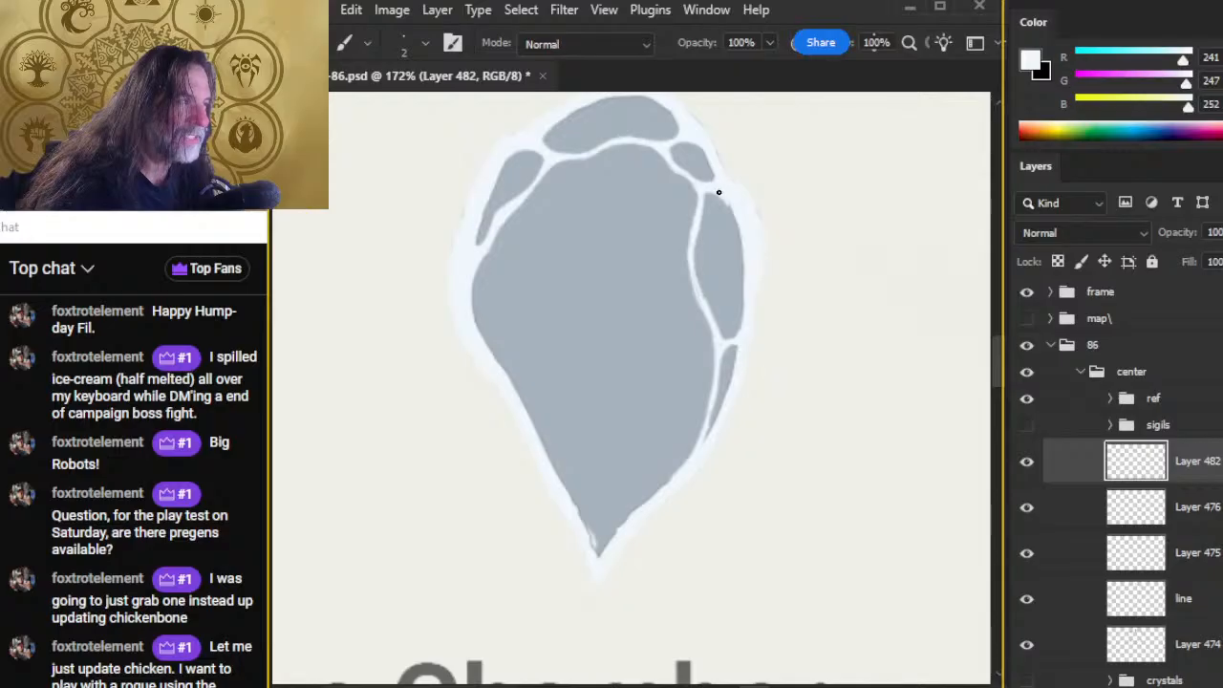
key(e)
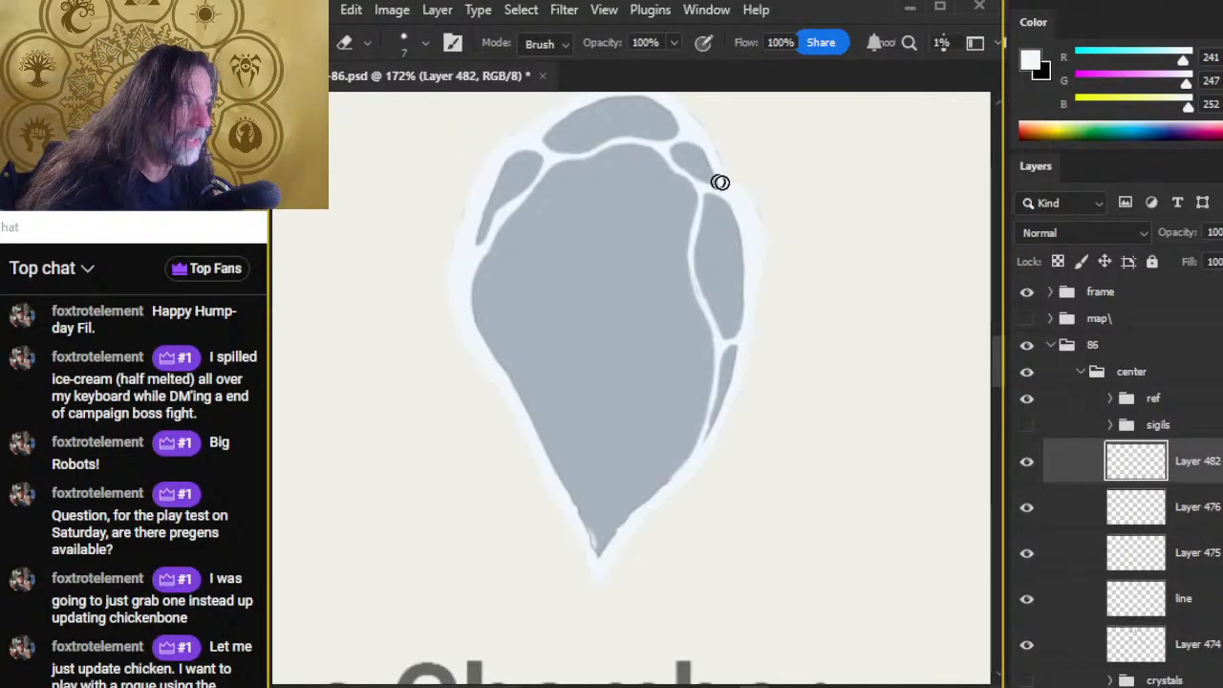
key(b)
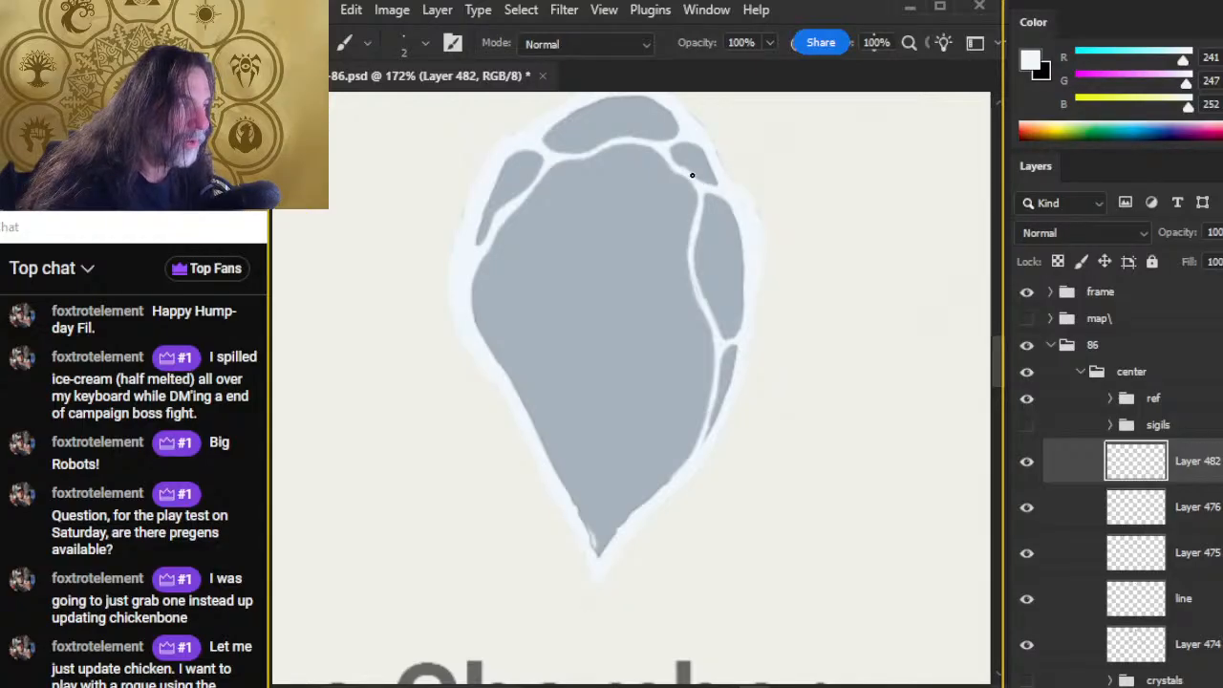
key(e)
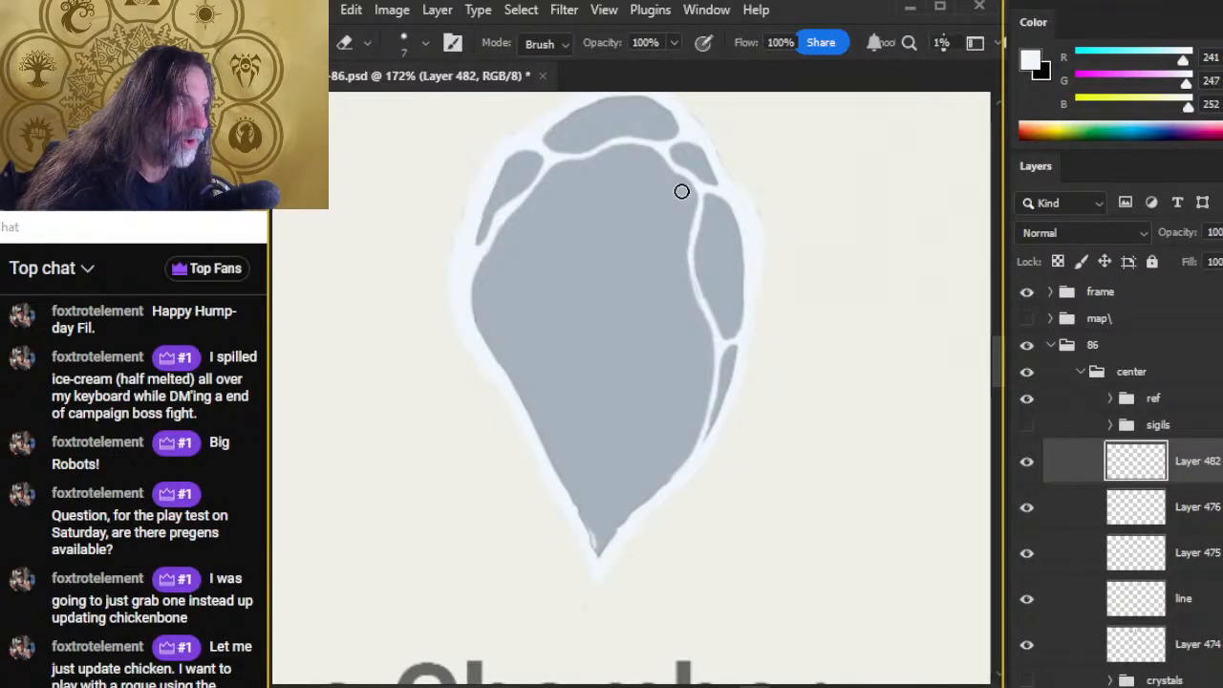
Step: Touch up the outer edge of the long right facet and round its lower corner above the crossbar
key(b)
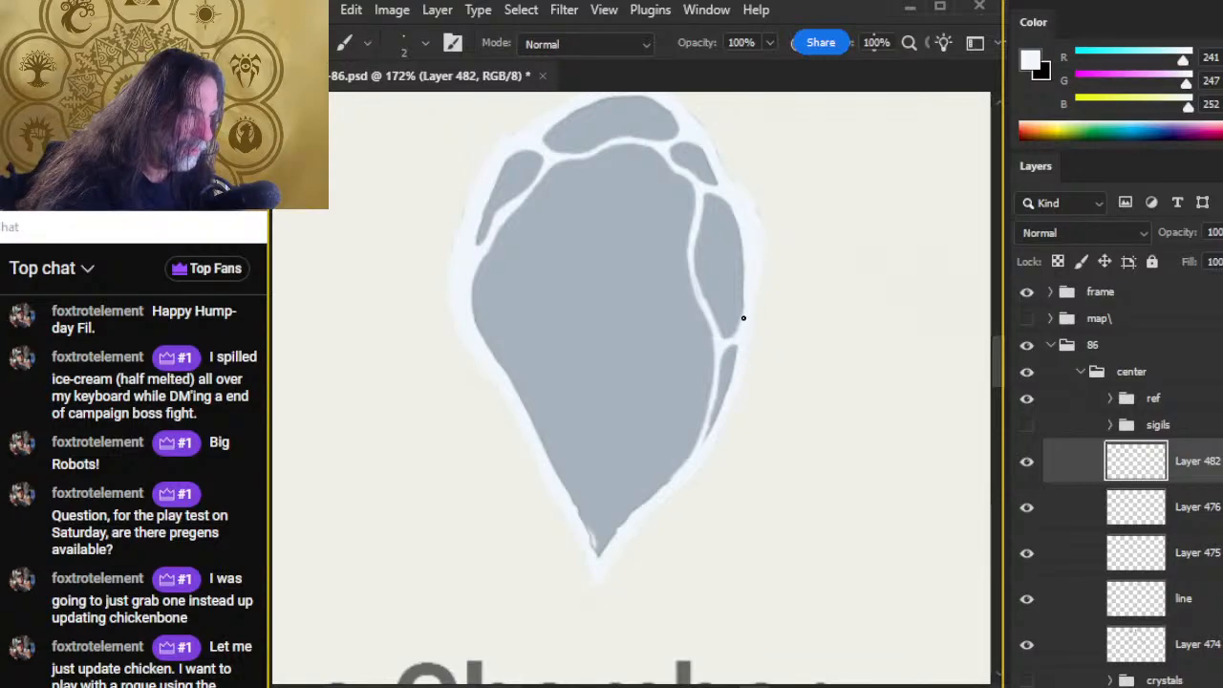
key(e)
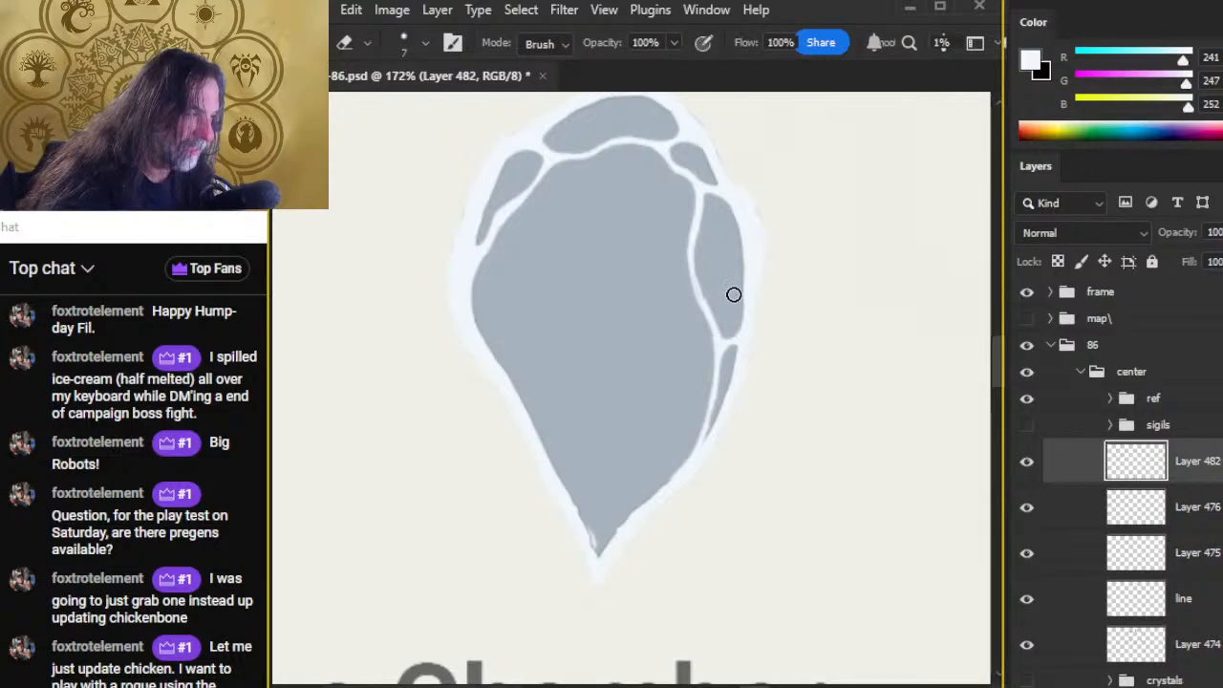
key(b)
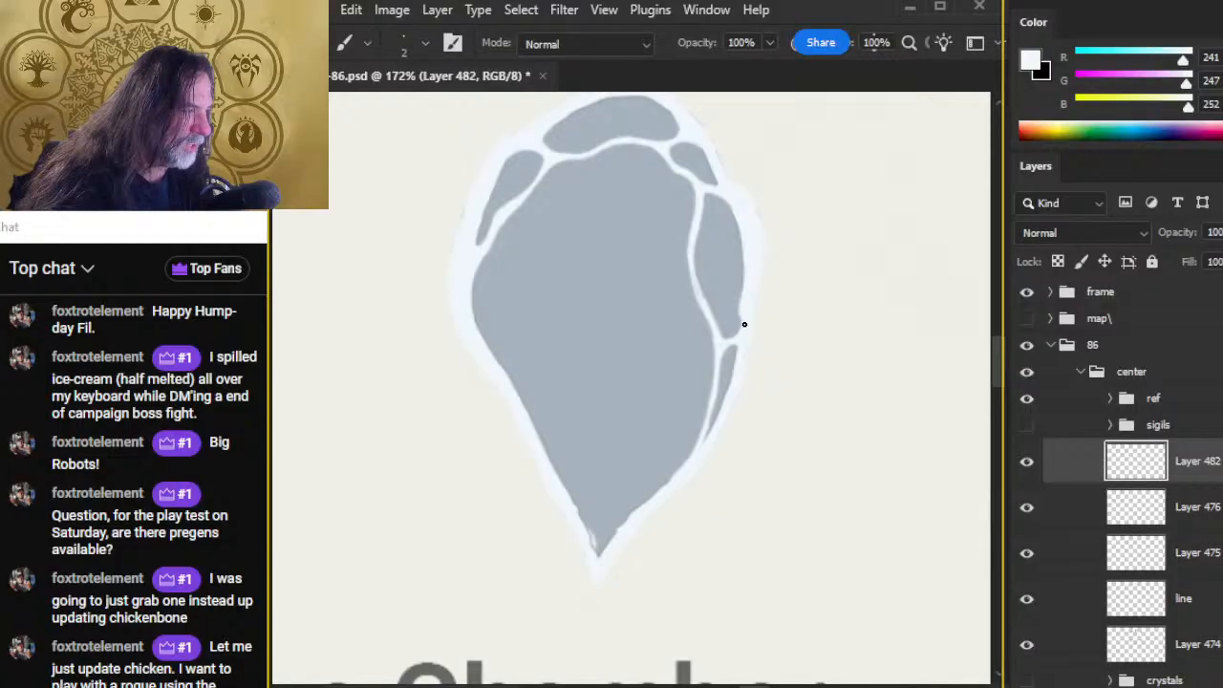
key(e)
drag(724, 300, 731, 314)
key(b)
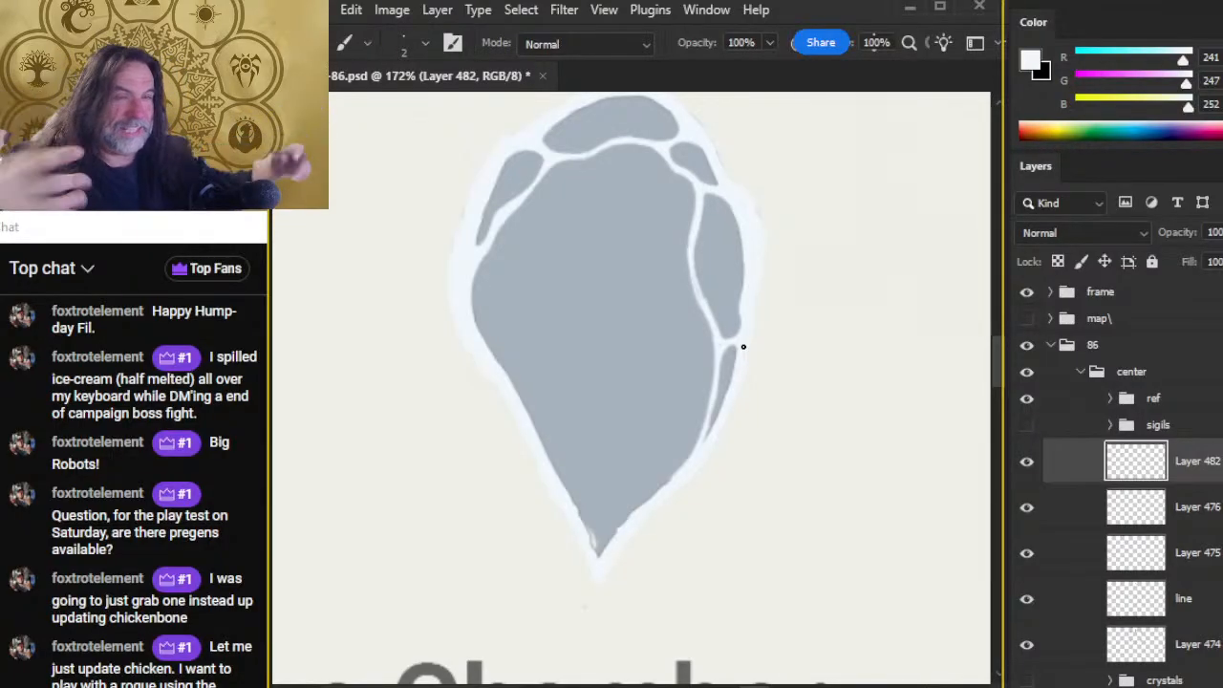
Step: Paint a short line across the stone's bottom tip and a curved line cutting off a facet along the lower right rim
key(e)
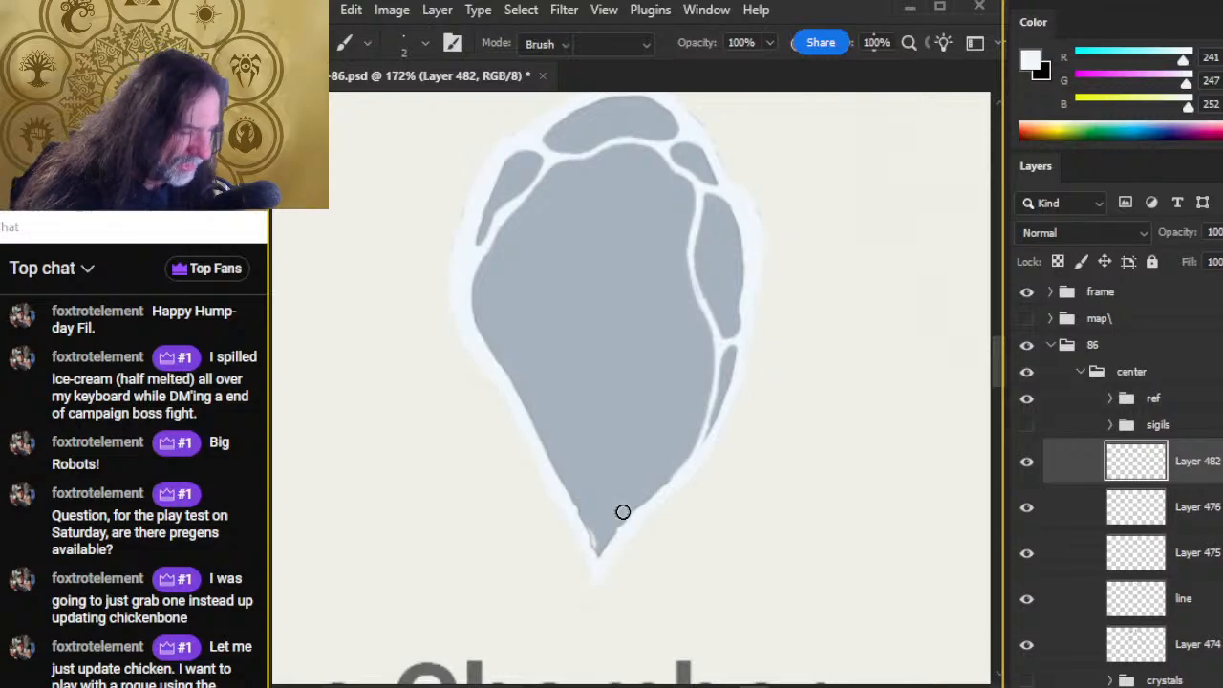
key(b)
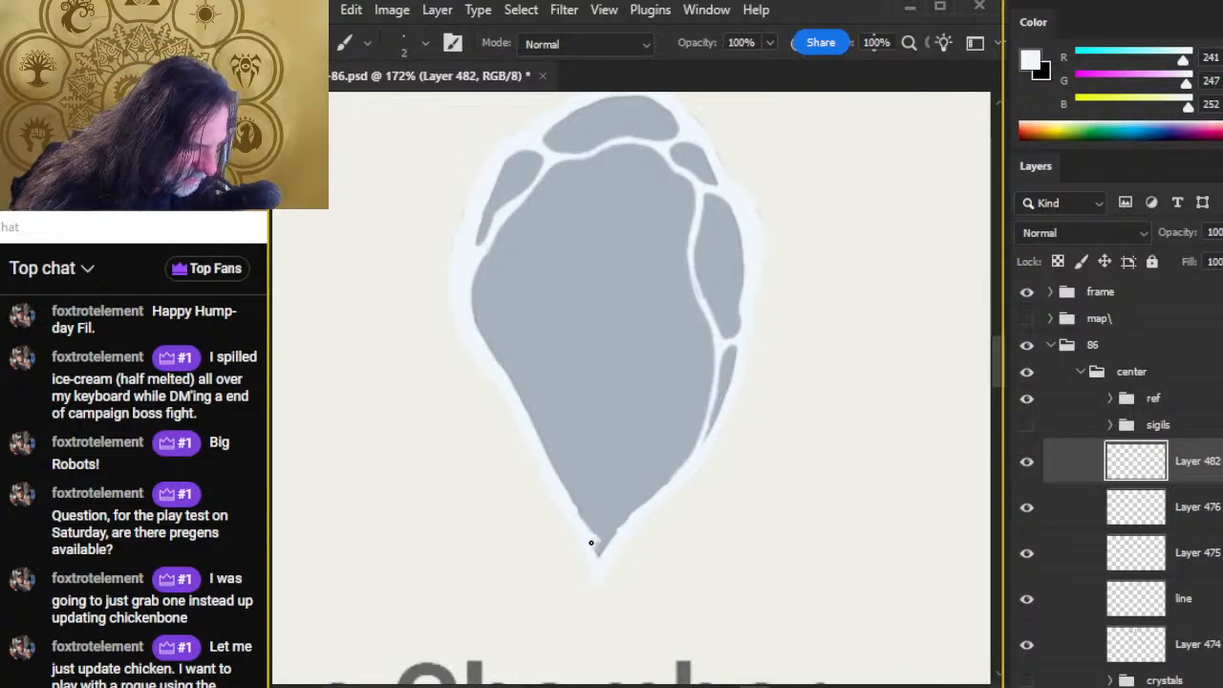
mouse_move(592, 541)
mouse_down()
mouse_move(624, 519)
mouse_move(612, 532)
mouse_up()
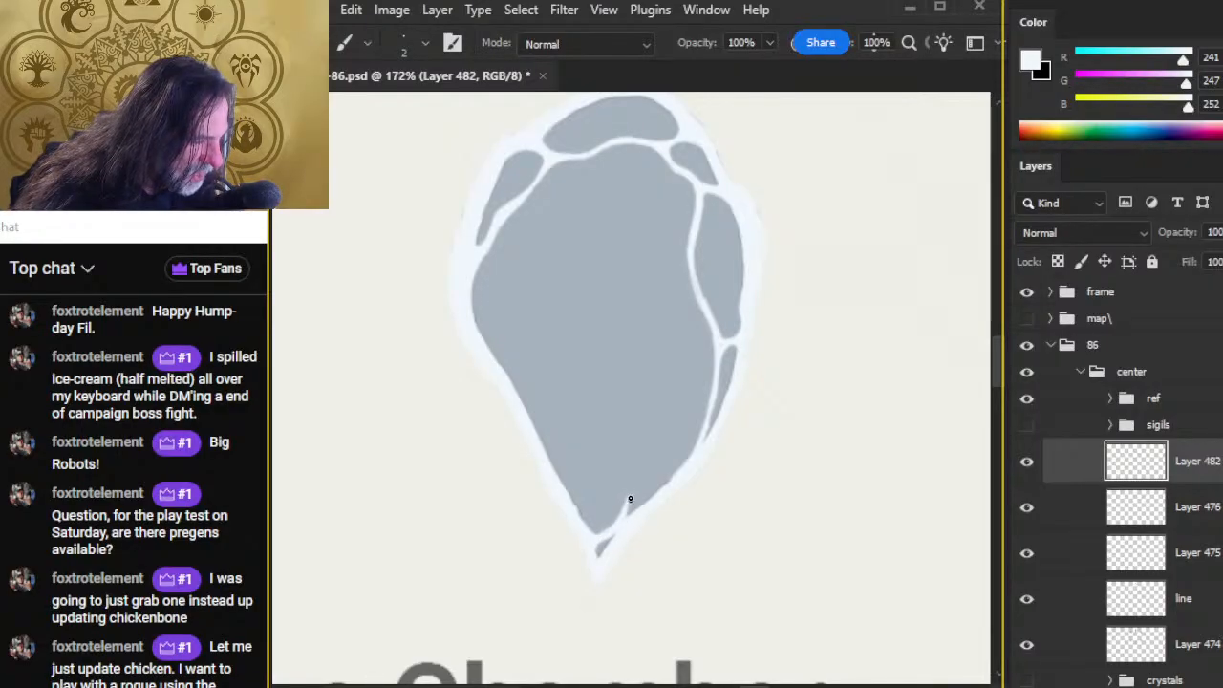
mouse_move(628, 500)
mouse_down()
mouse_move(650, 478)
mouse_move(630, 512)
mouse_move(634, 485)
mouse_move(631, 502)
mouse_move(662, 464)
mouse_move(634, 487)
mouse_move(660, 462)
mouse_move(641, 476)
mouse_move(681, 451)
mouse_up()
key(e)
key(b)
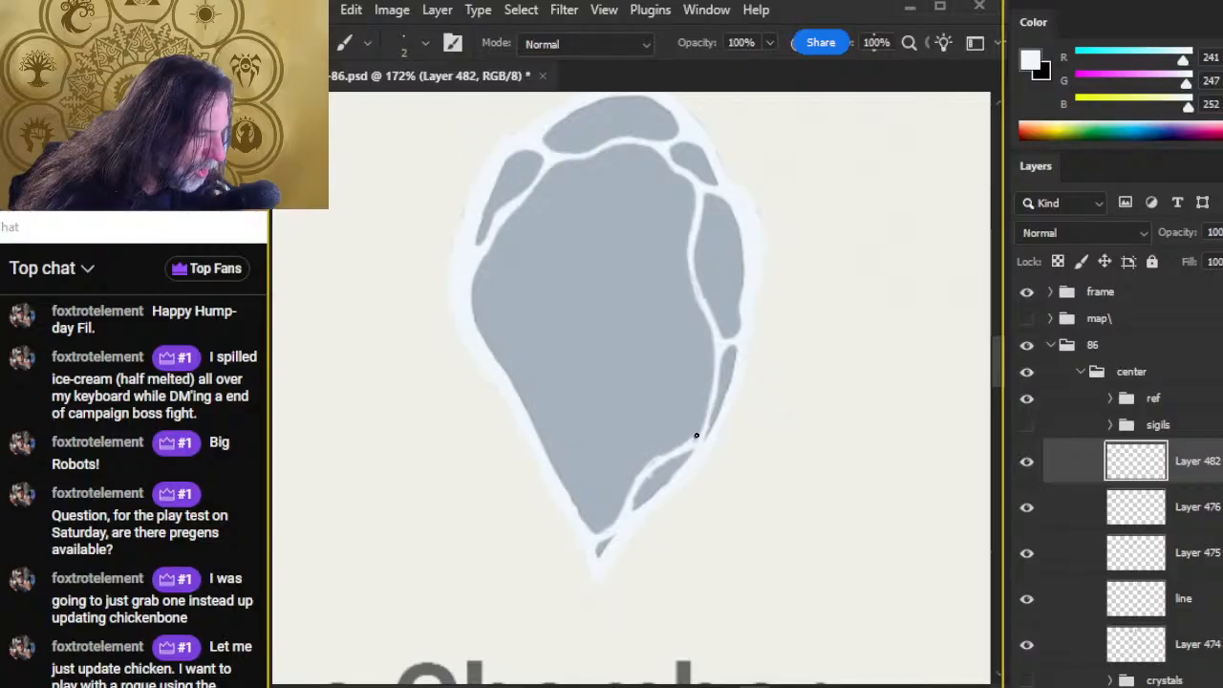
Step: Smooth the lower right facet's curved line, and close off the lower end of the narrow sliver facet above it
key(e)
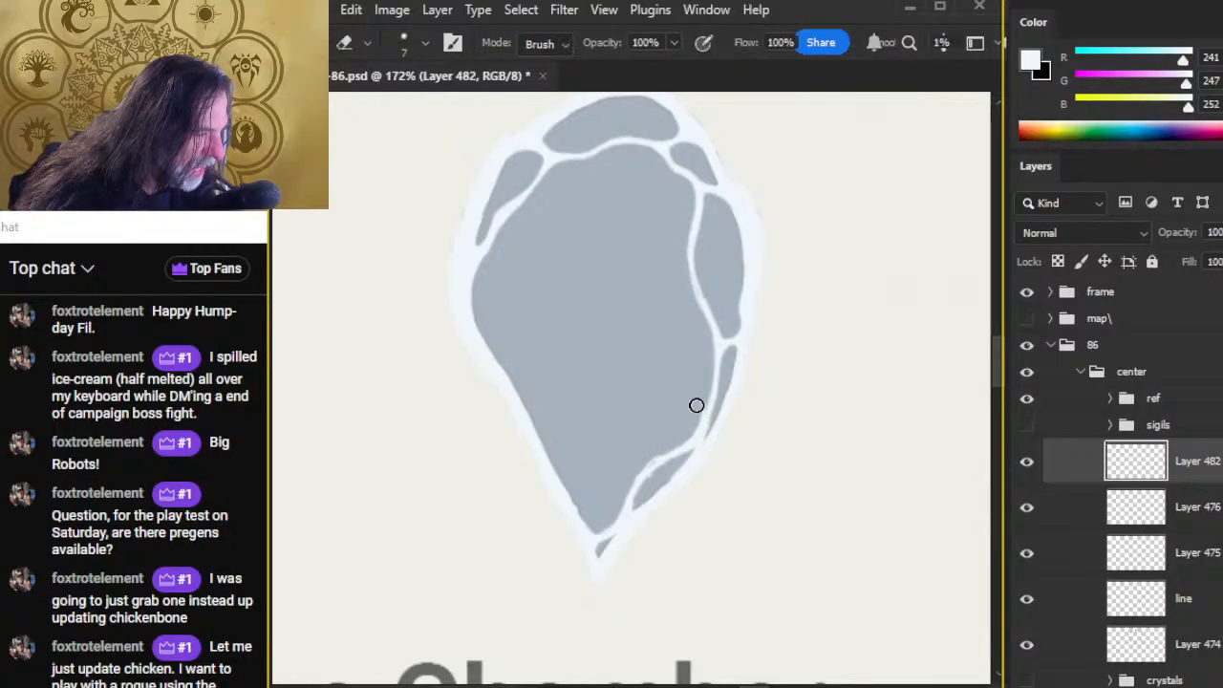
key(b)
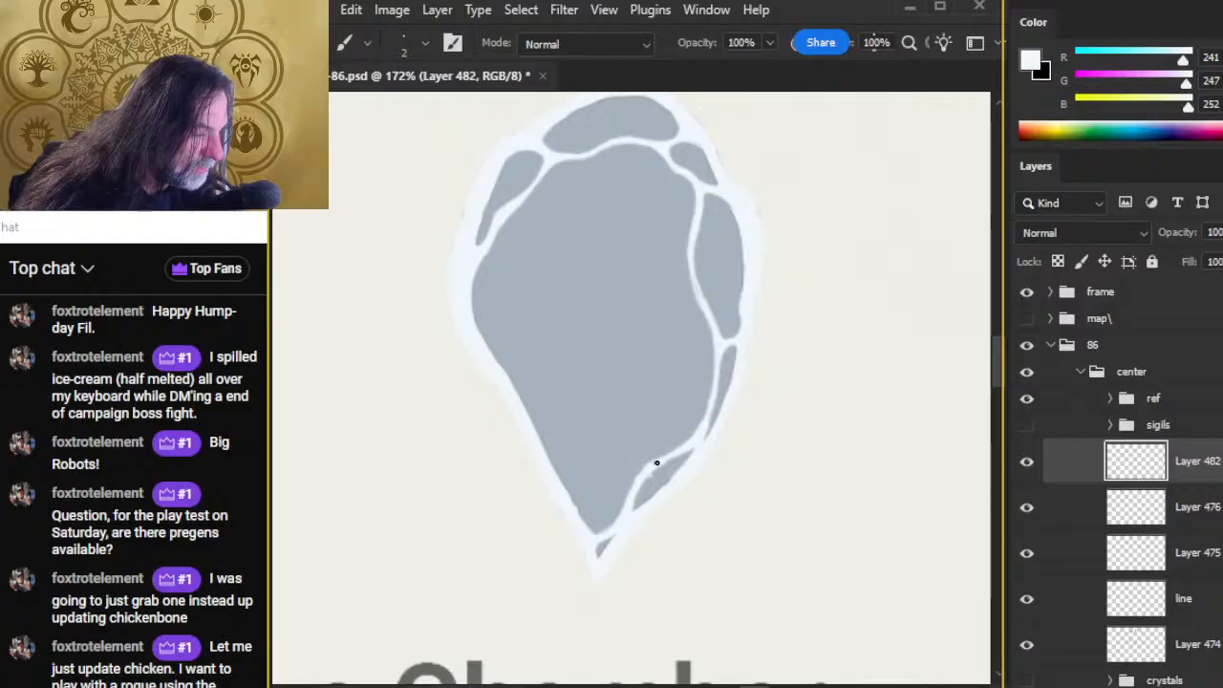
key(e)
drag(666, 471, 682, 461)
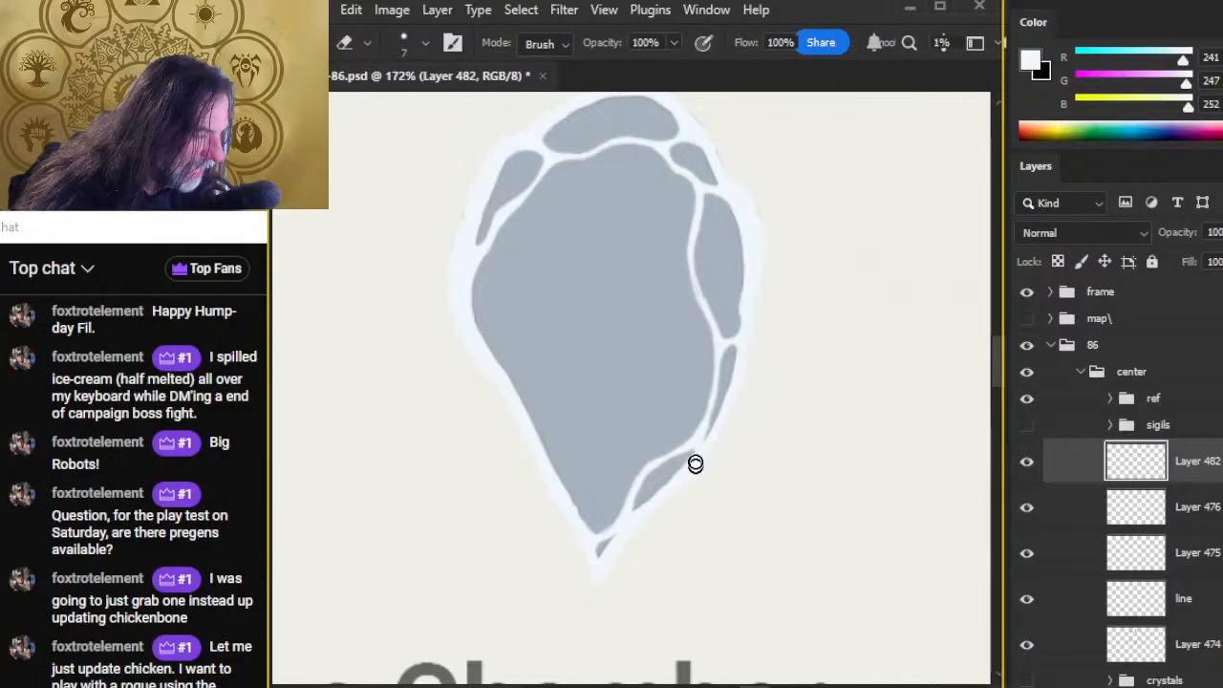
key(b)
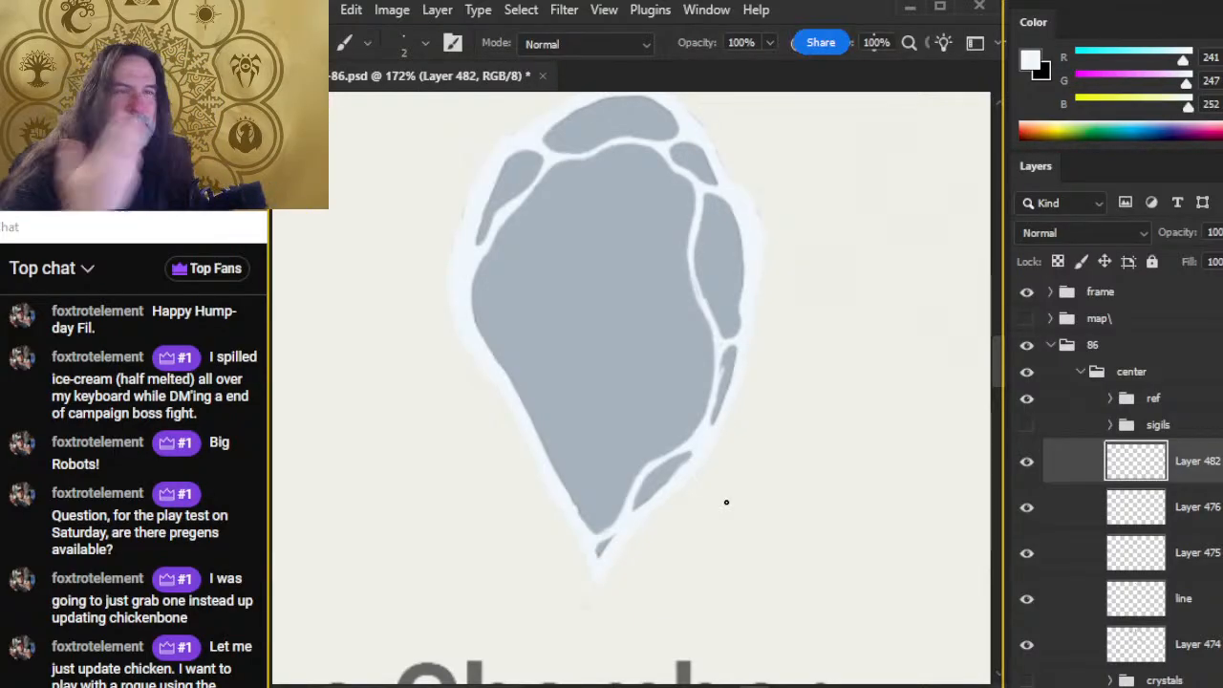
Step: Clean up the sliver facet's edges and even out the bend of the lower right facet line
key(e)
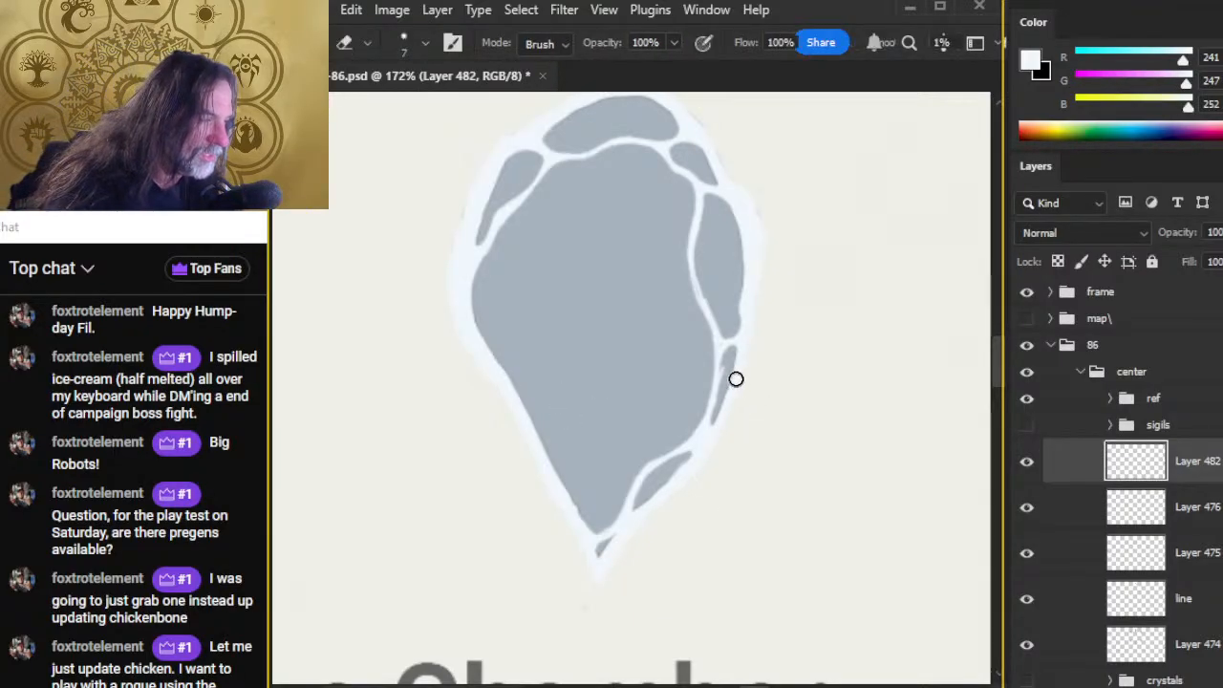
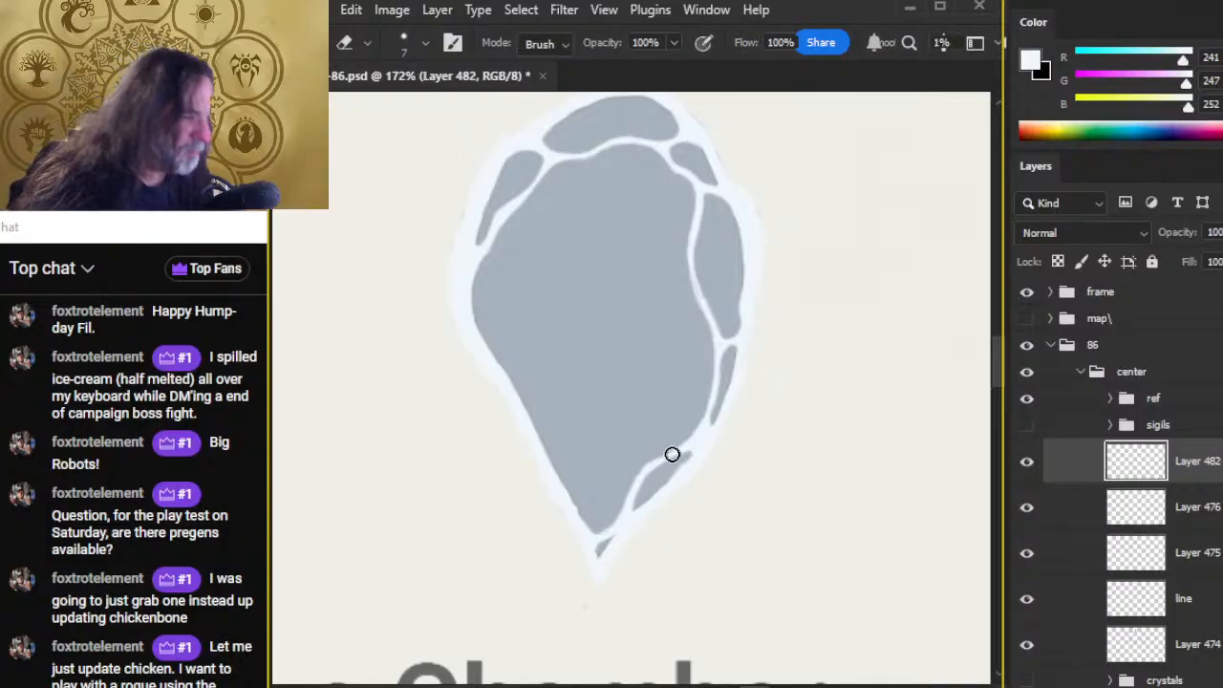
key(b)
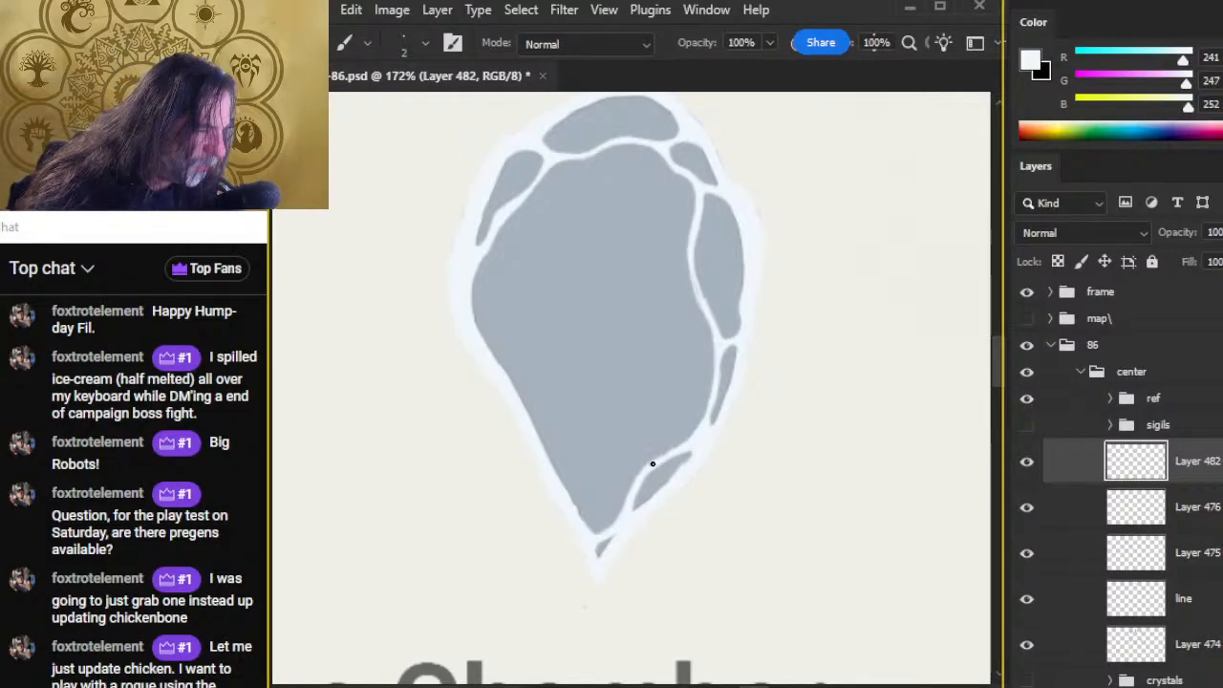
key(e)
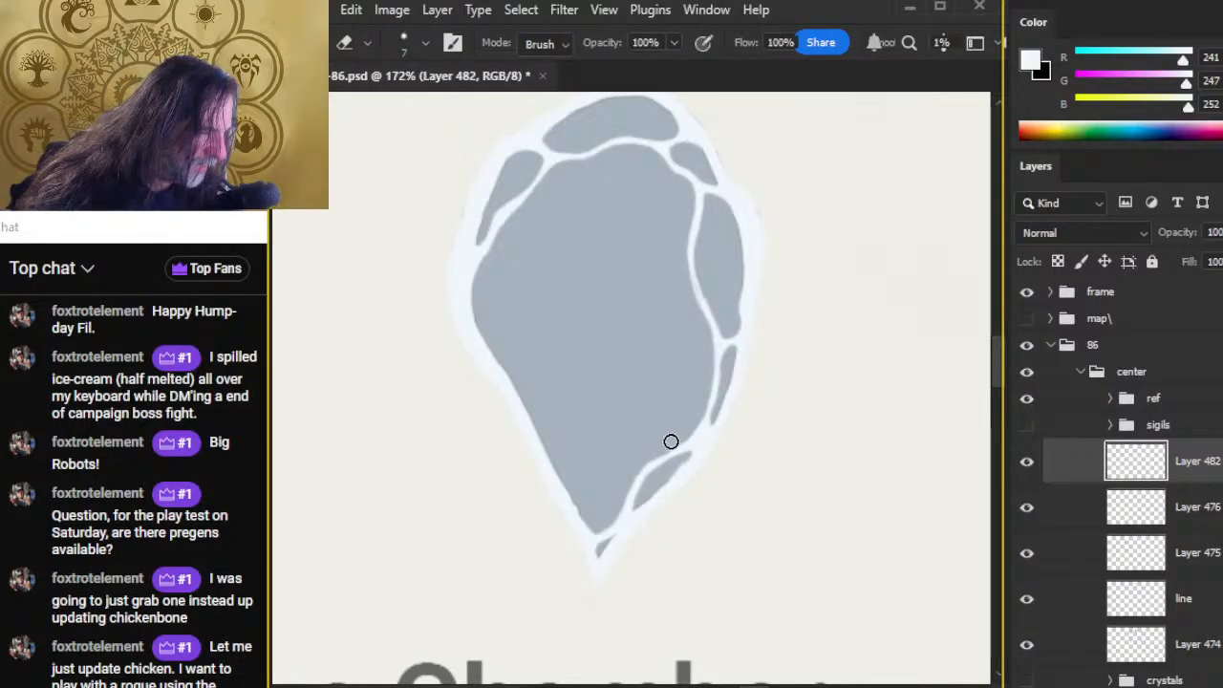
key(b)
key(e)
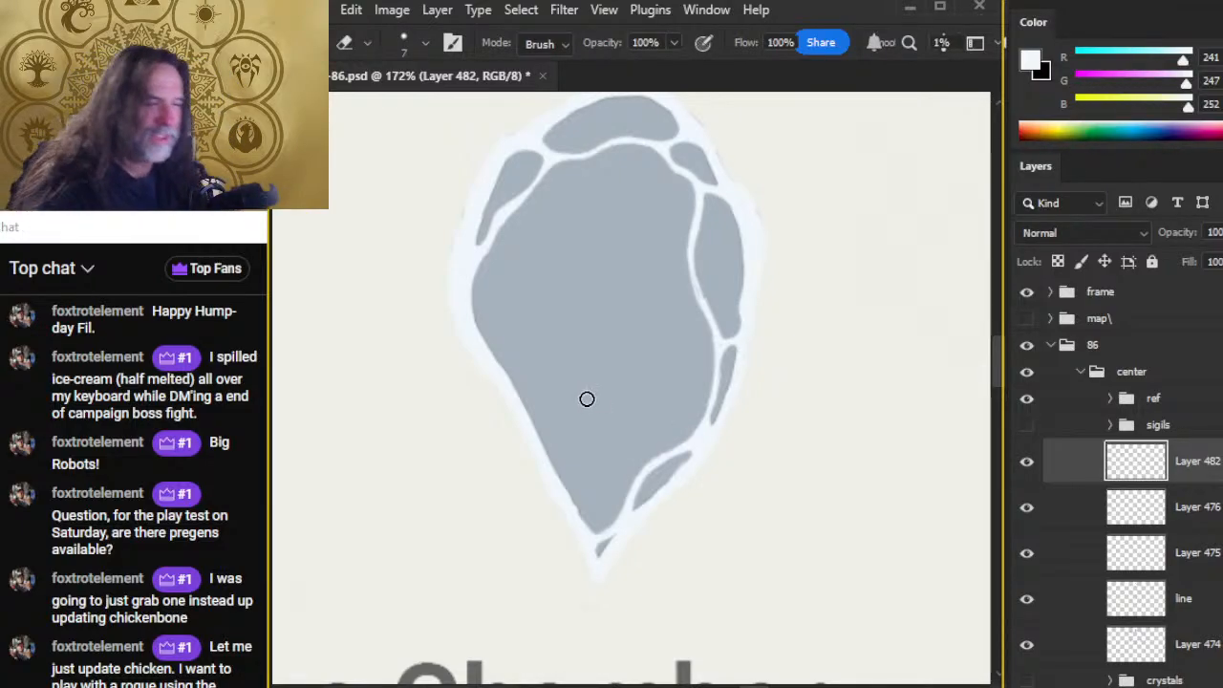
Step: Paint a wavy facet line from the lower left rim to the lower right facet, smoothing its edges and rounding the new facet's corners
key(b)
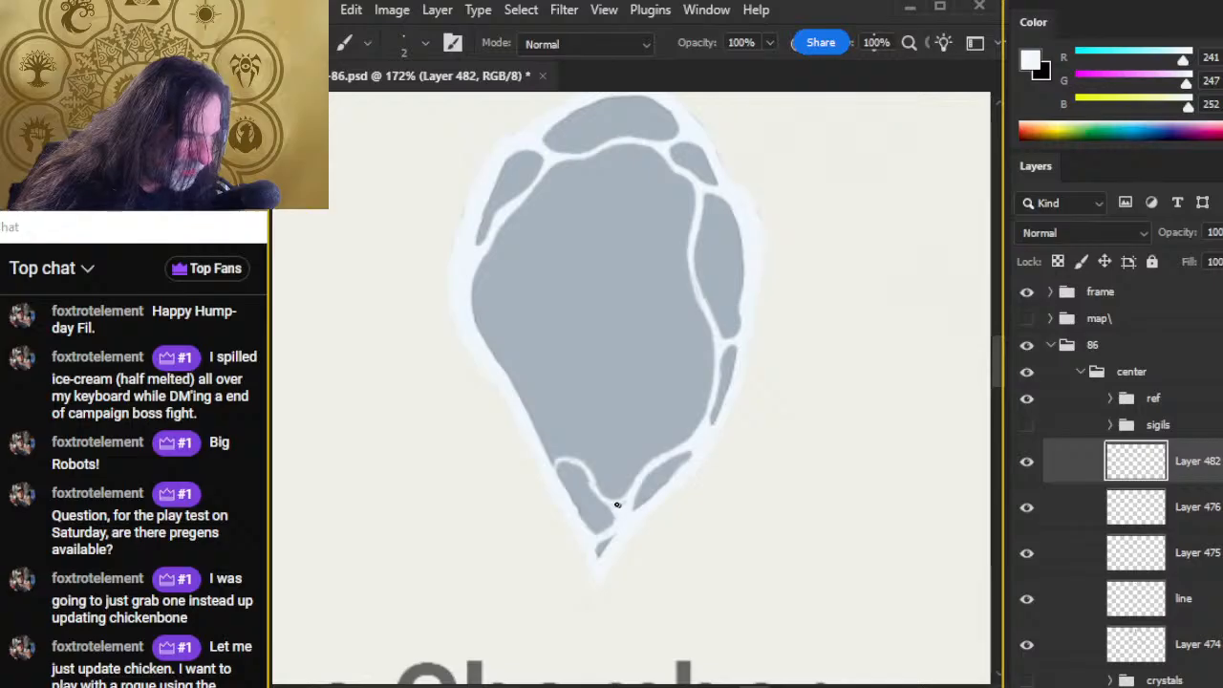
key(e)
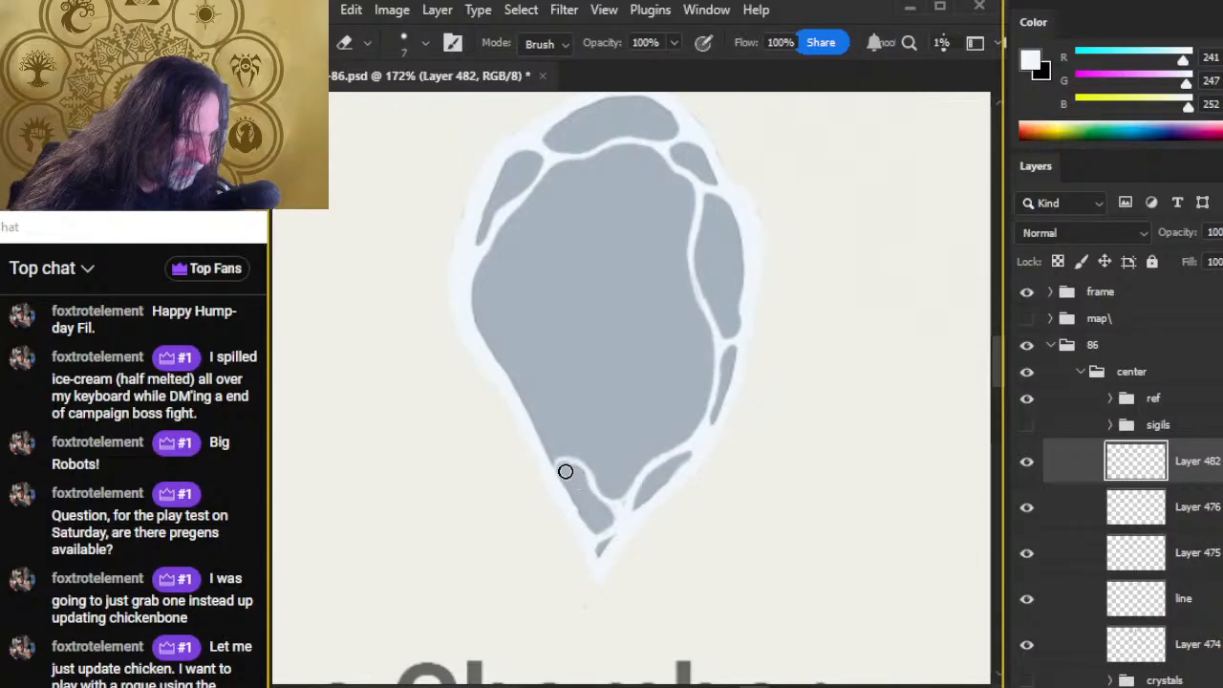
key(b)
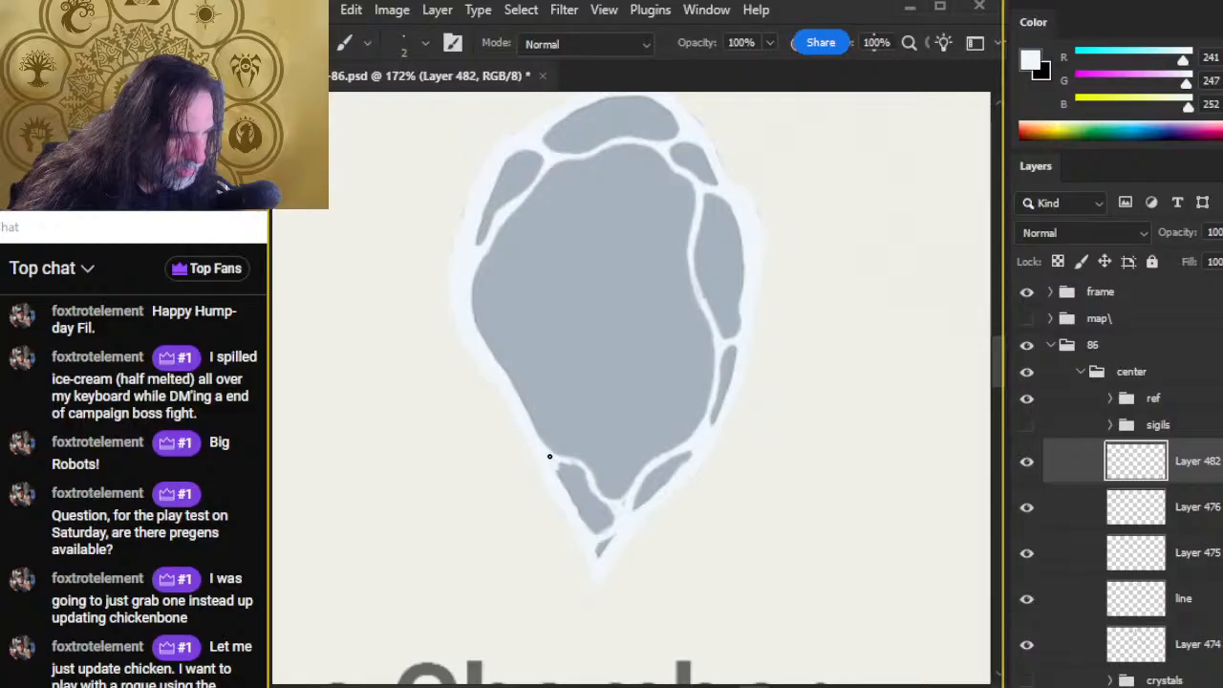
key(e)
key(b)
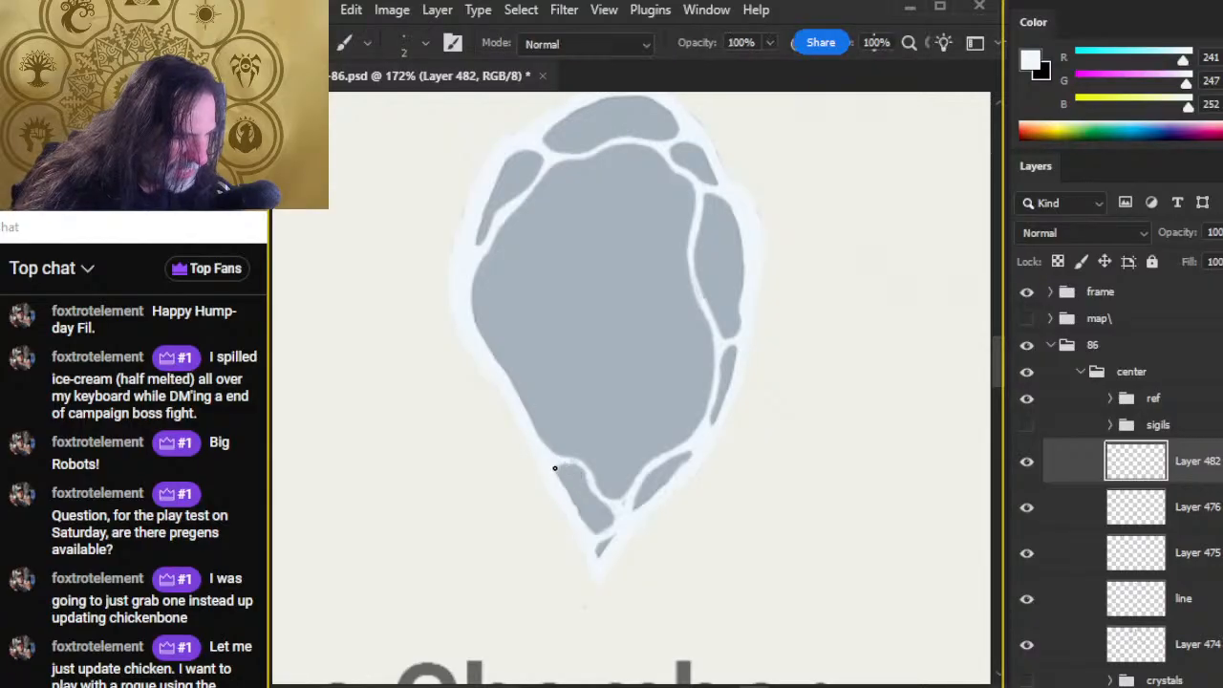
key(e)
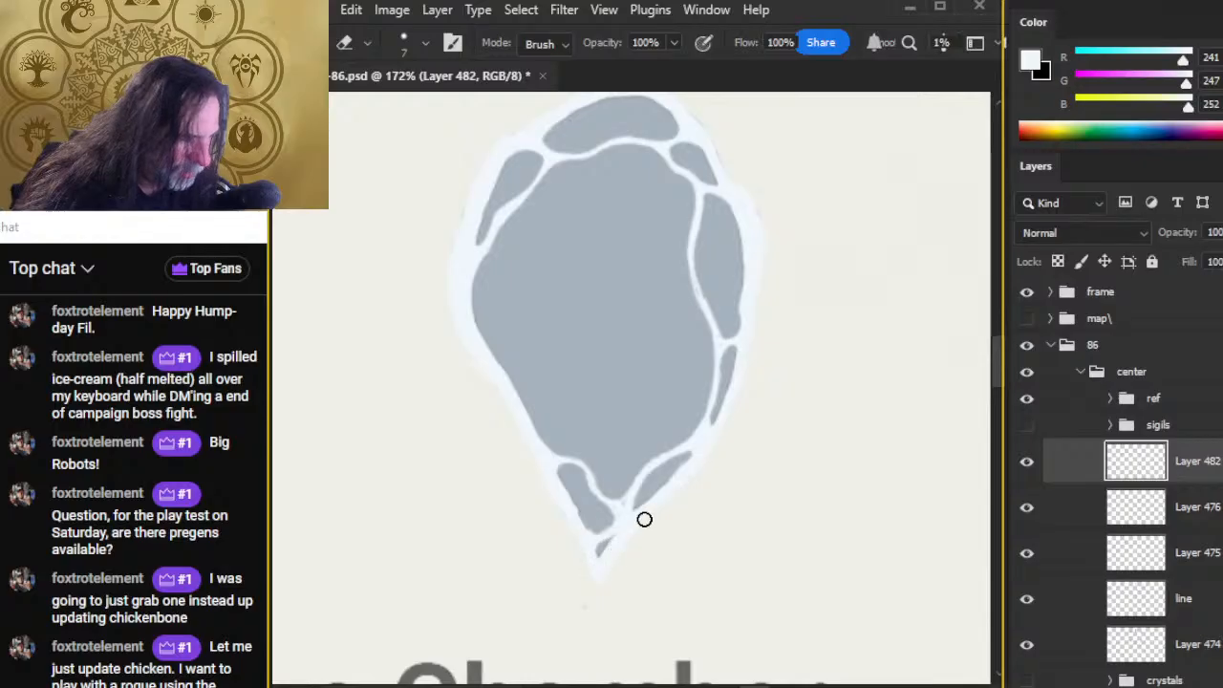
key(b)
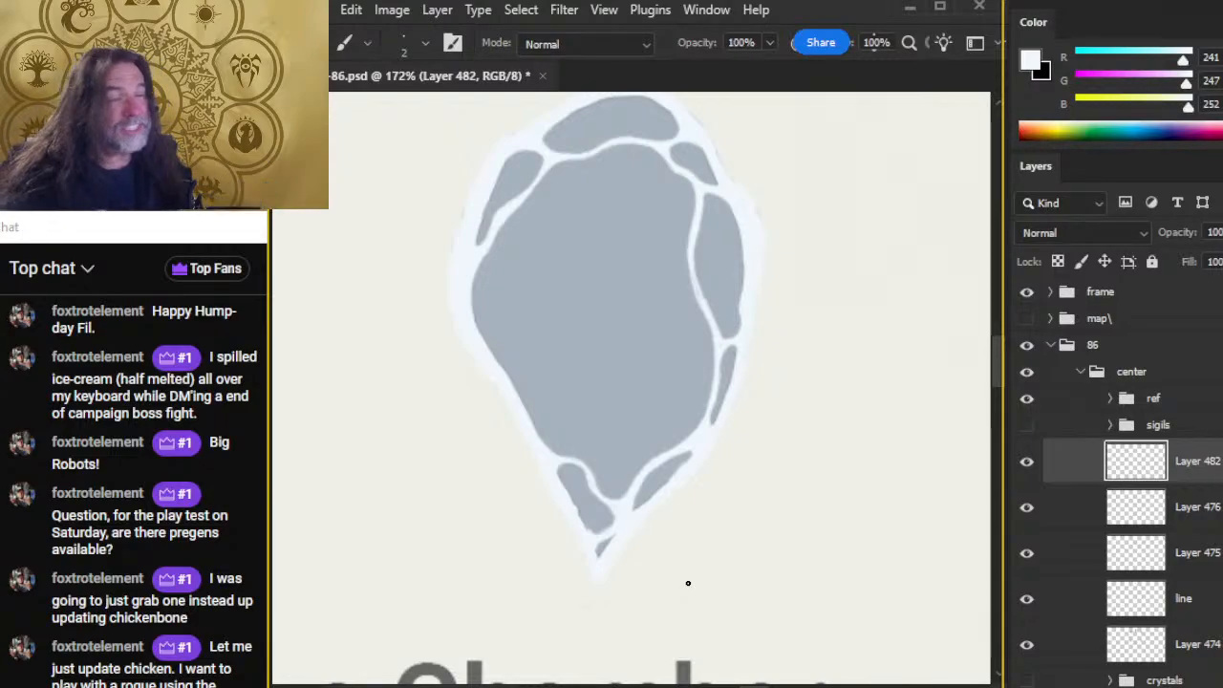
Step: Save the document and show the sigils layer group over the stones around the hexagram circle
key(z)
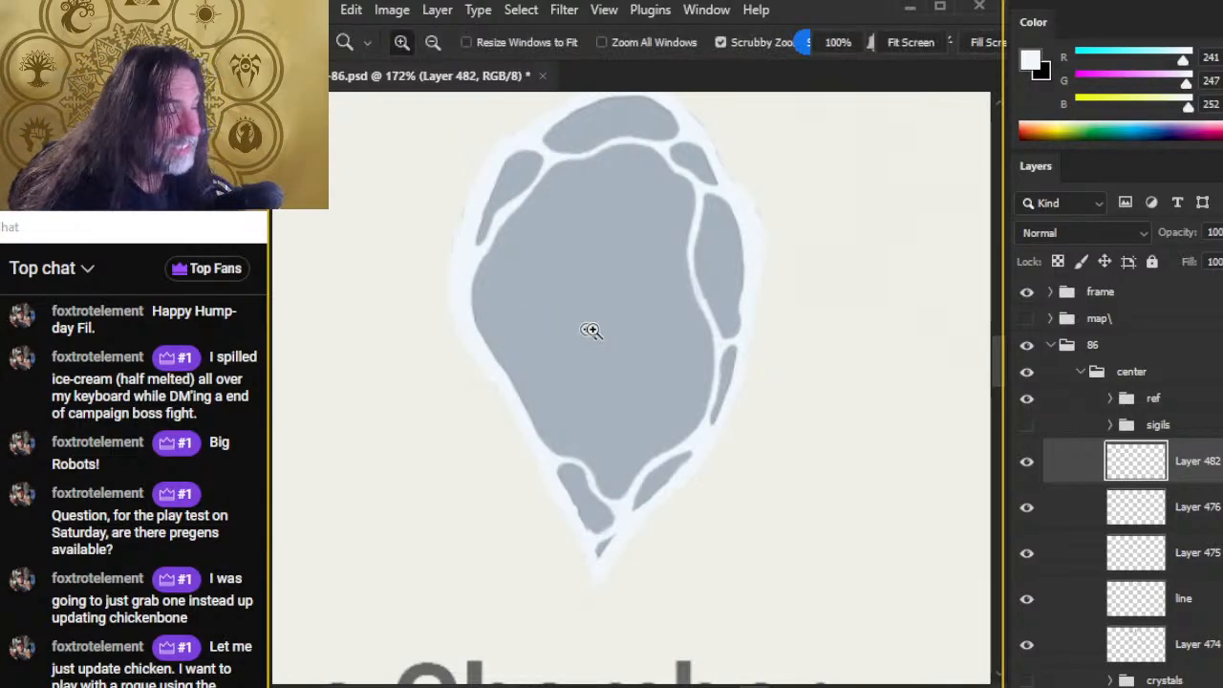
drag(589, 334, 516, 387)
drag(836, 411, 652, 410)
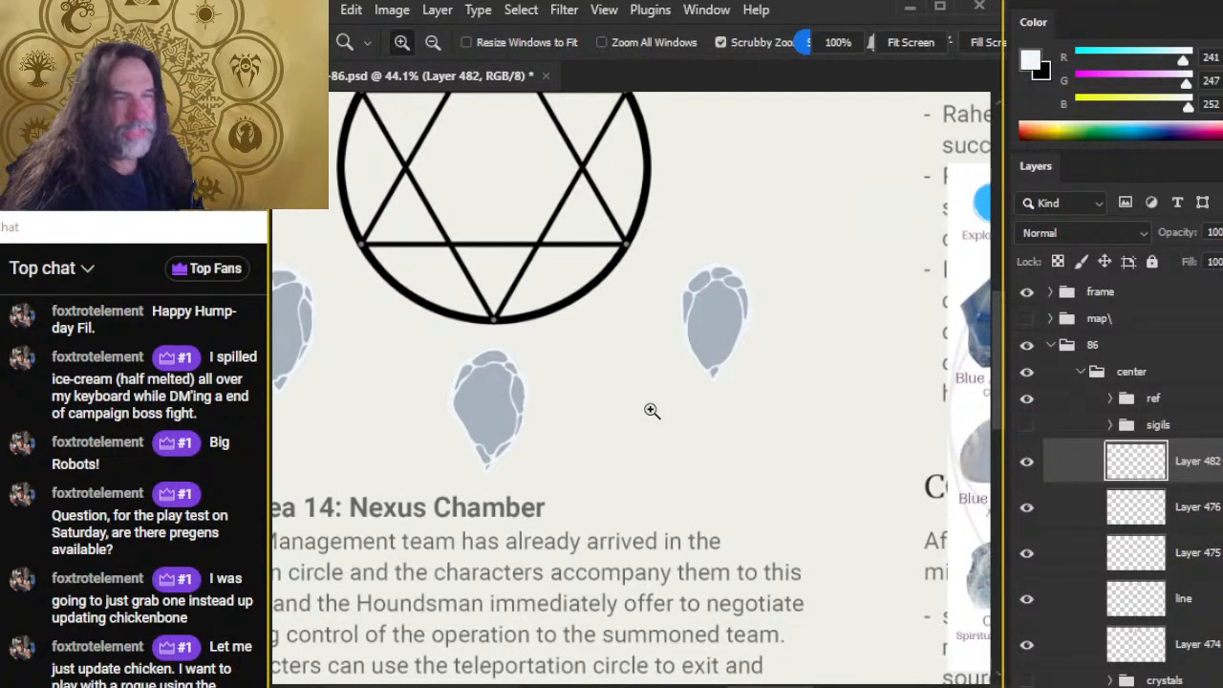
drag(733, 309, 837, 359)
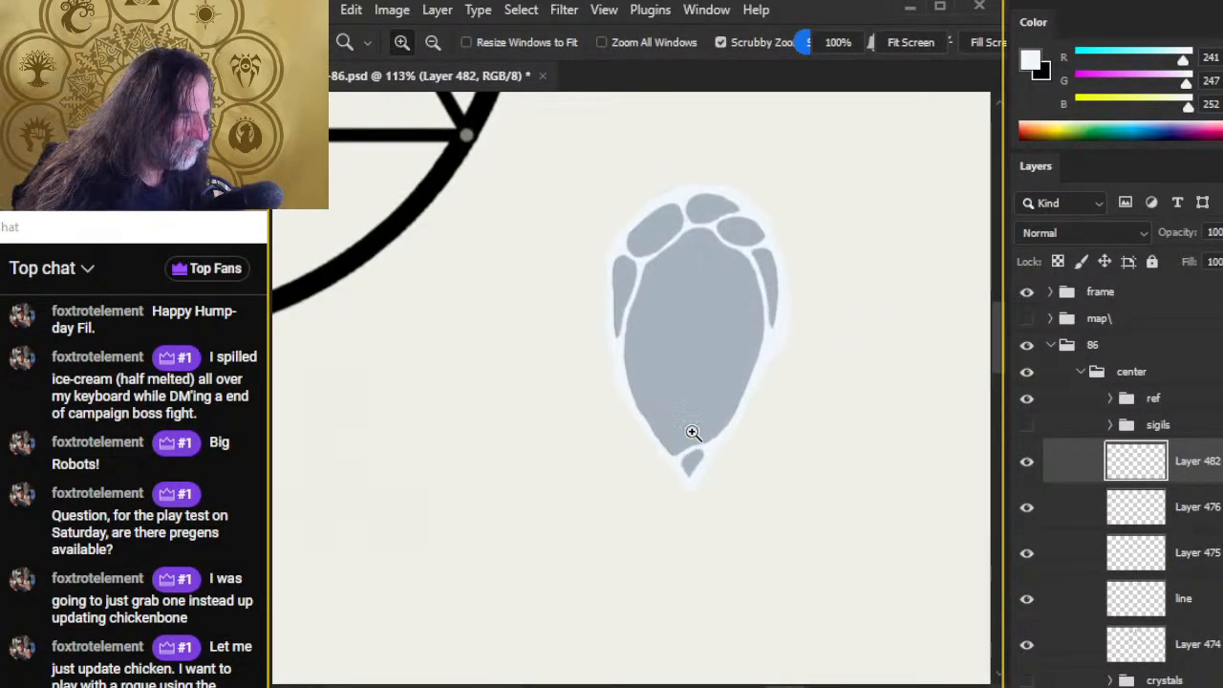
drag(767, 480, 707, 538)
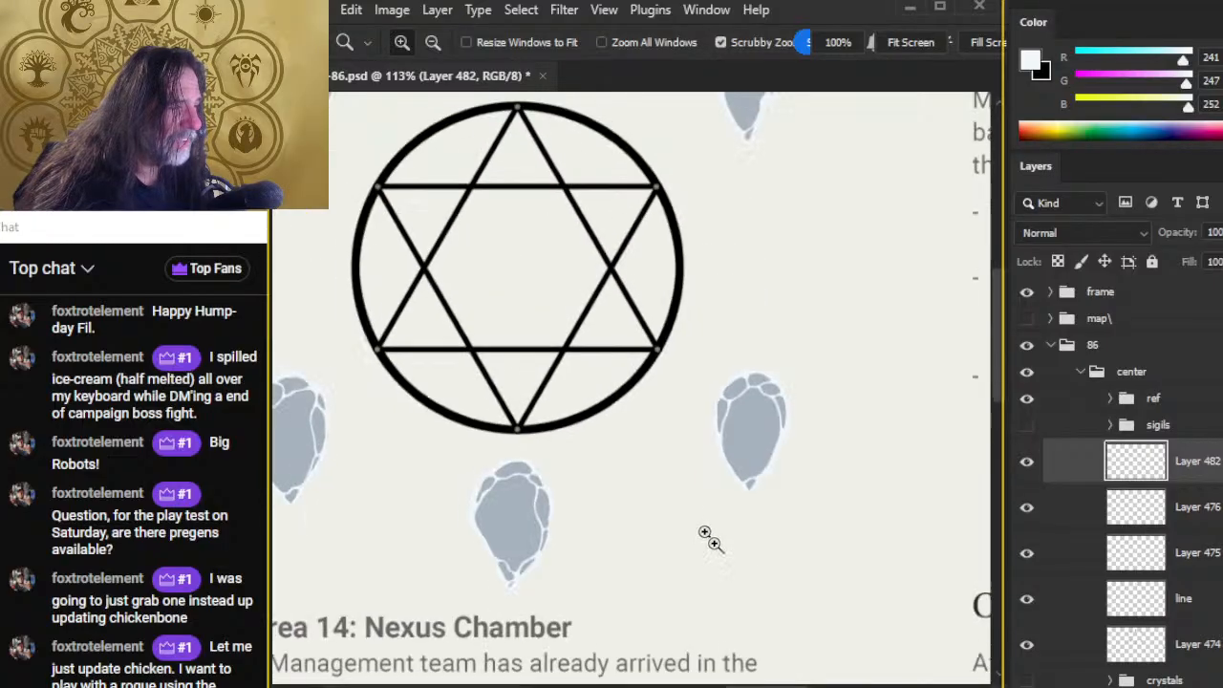
drag(741, 587, 738, 580)
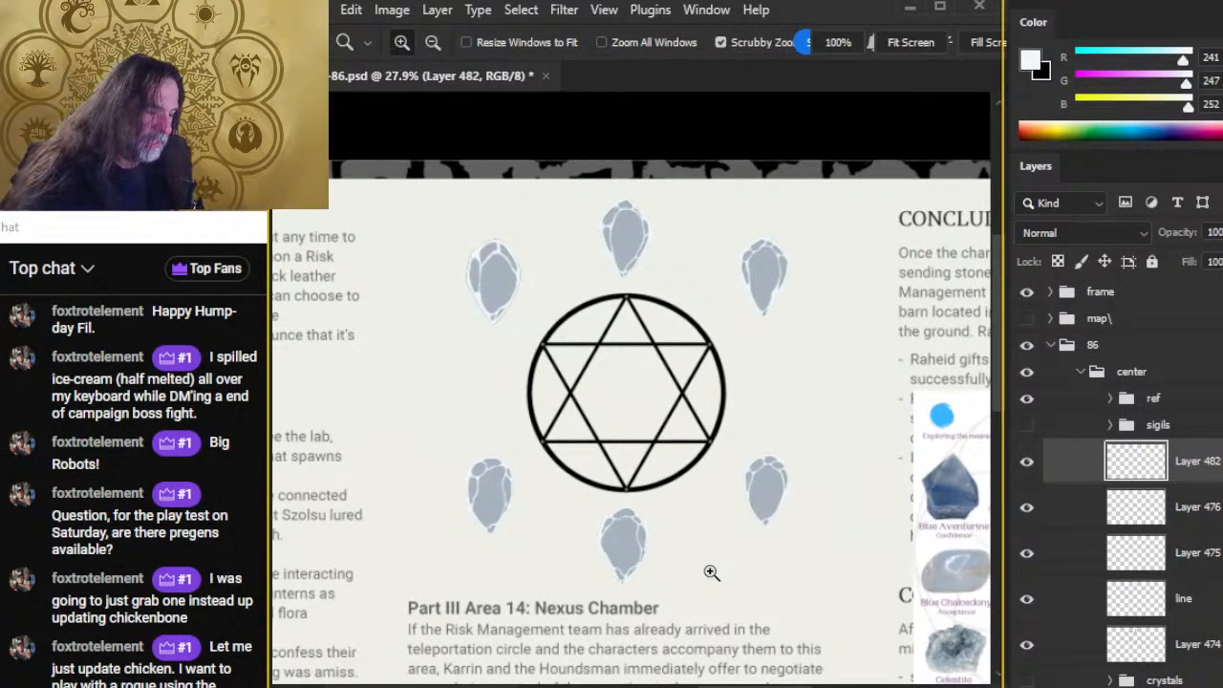
key(ctrl+s)
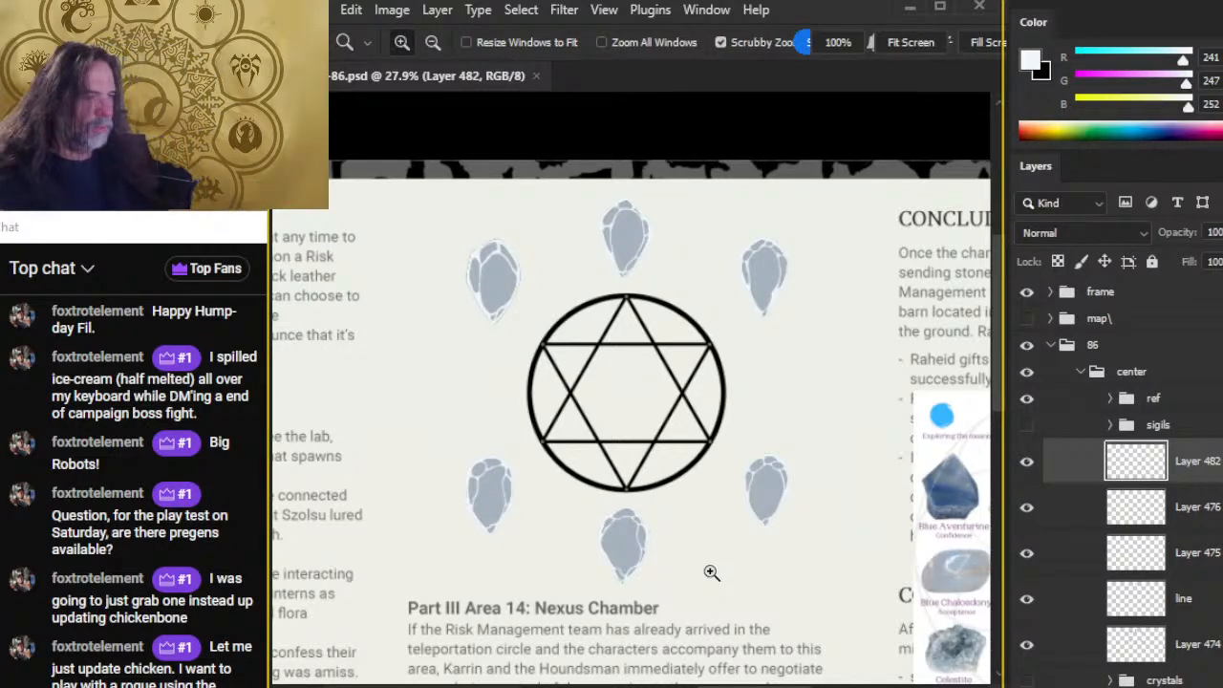
click(1027, 425)
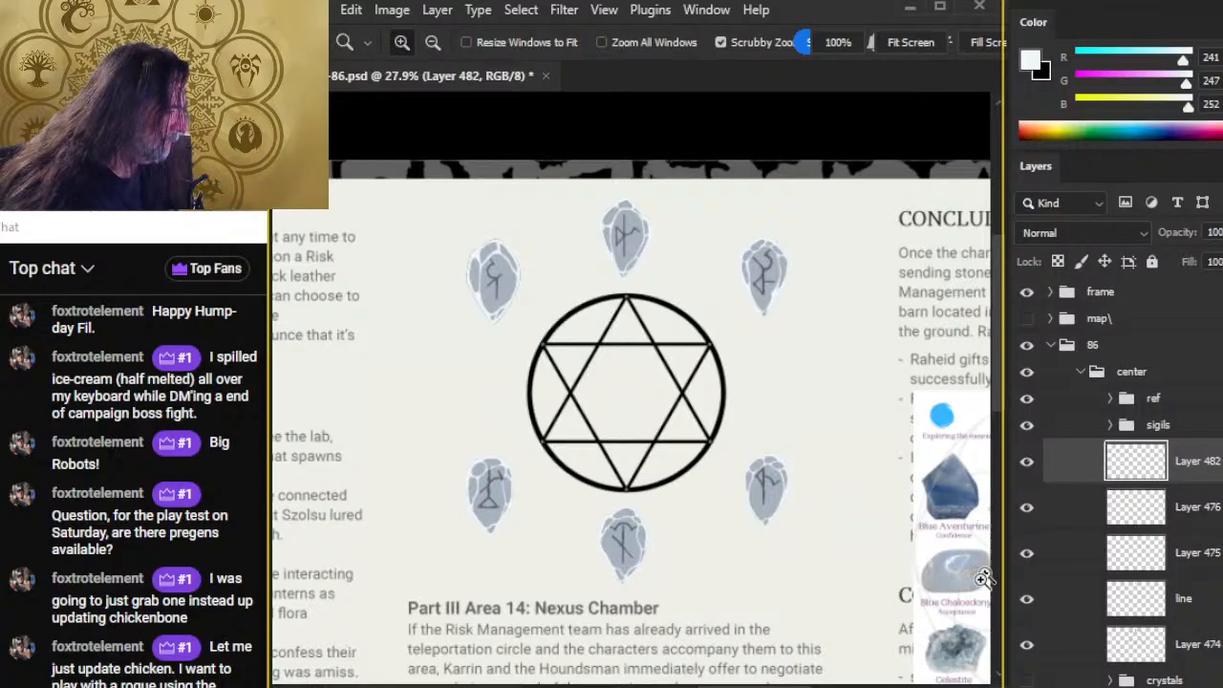
Step: Examine the stones on the Colours & Crystals reference chart, including Aquamarine, Chrysocolla and Blue Aventurine, for surface and colour details
drag(933, 537, 684, 418)
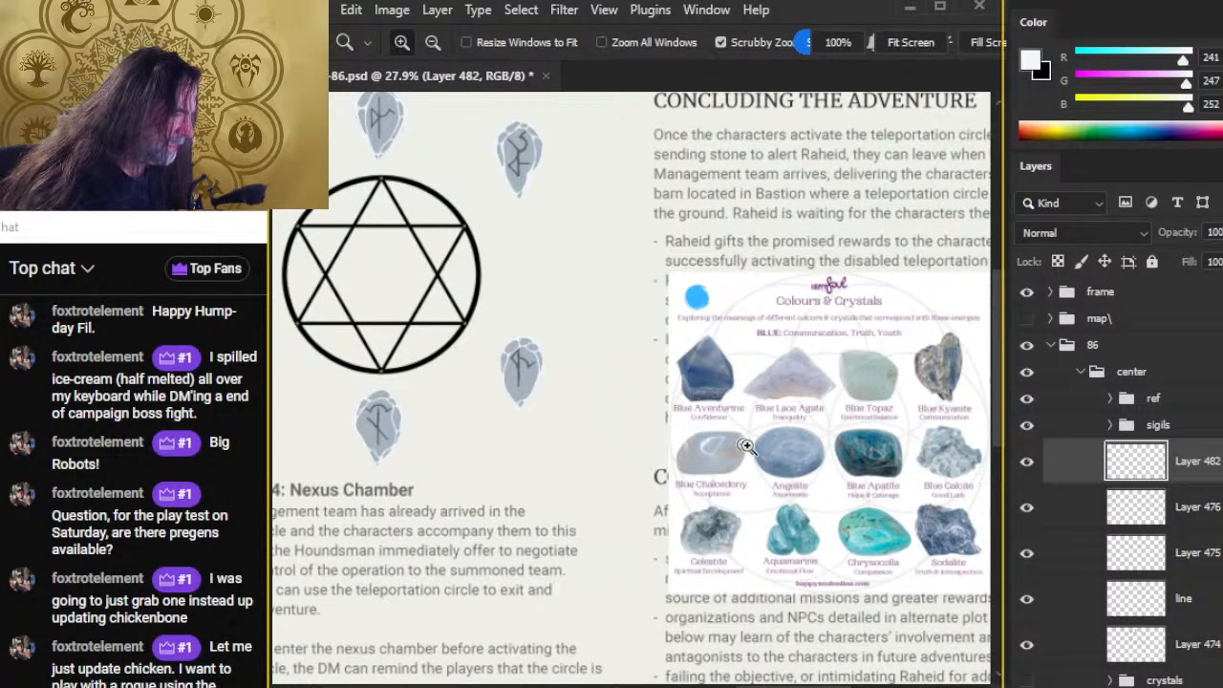
drag(721, 371, 827, 388)
drag(849, 445, 832, 491)
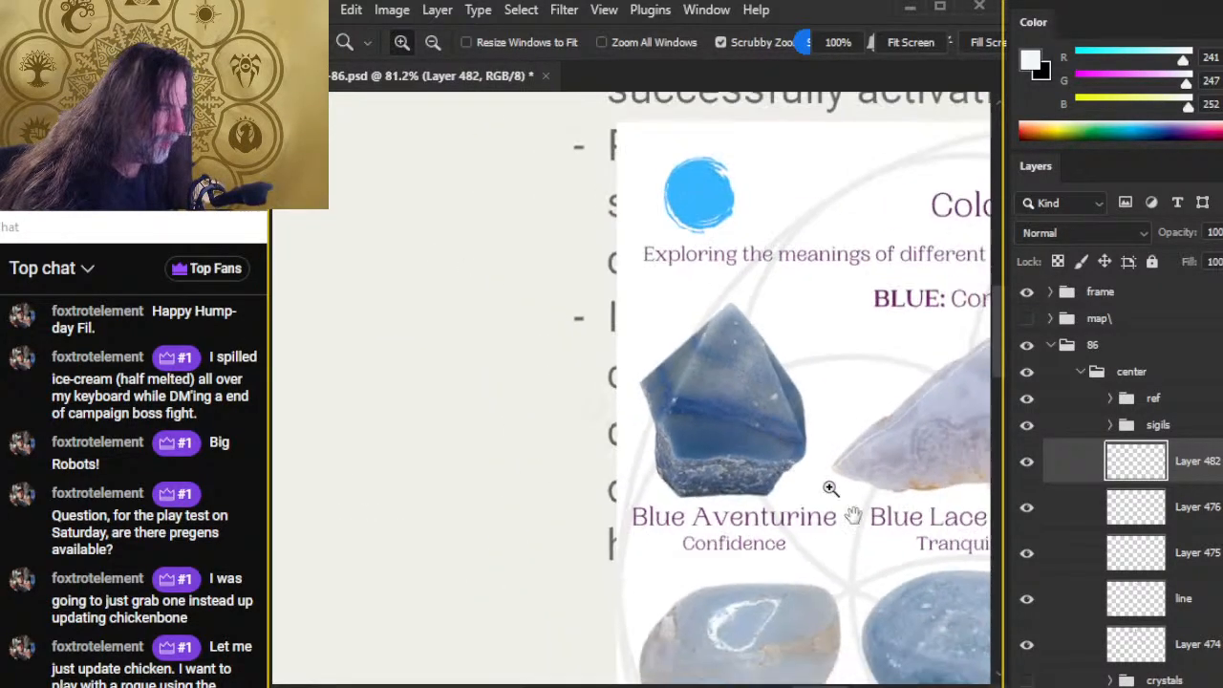
drag(852, 535, 579, 188)
drag(794, 563, 619, 349)
drag(648, 414, 712, 445)
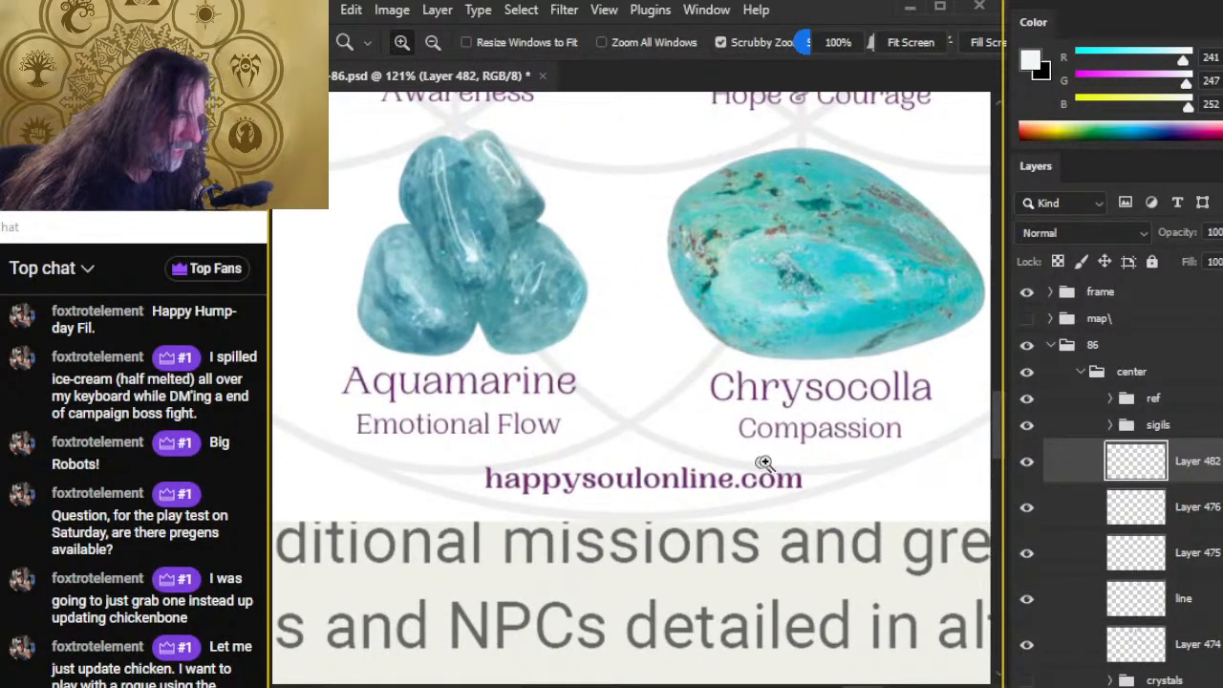
drag(786, 482, 715, 459)
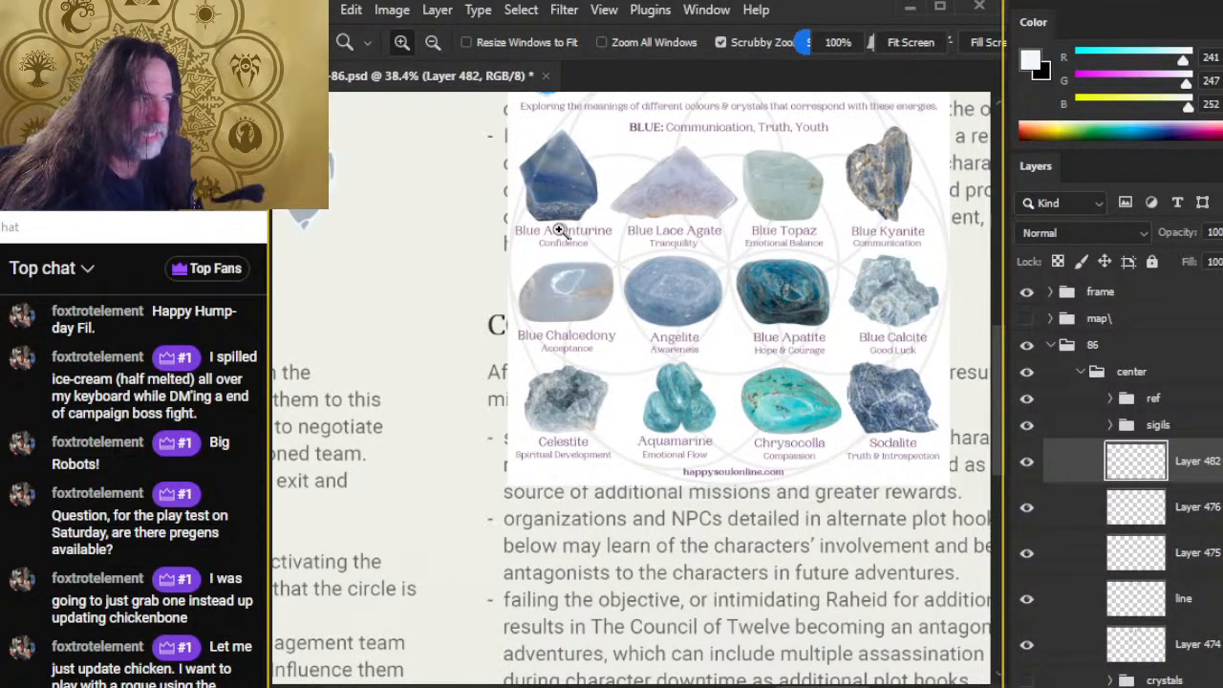
drag(567, 173, 644, 290)
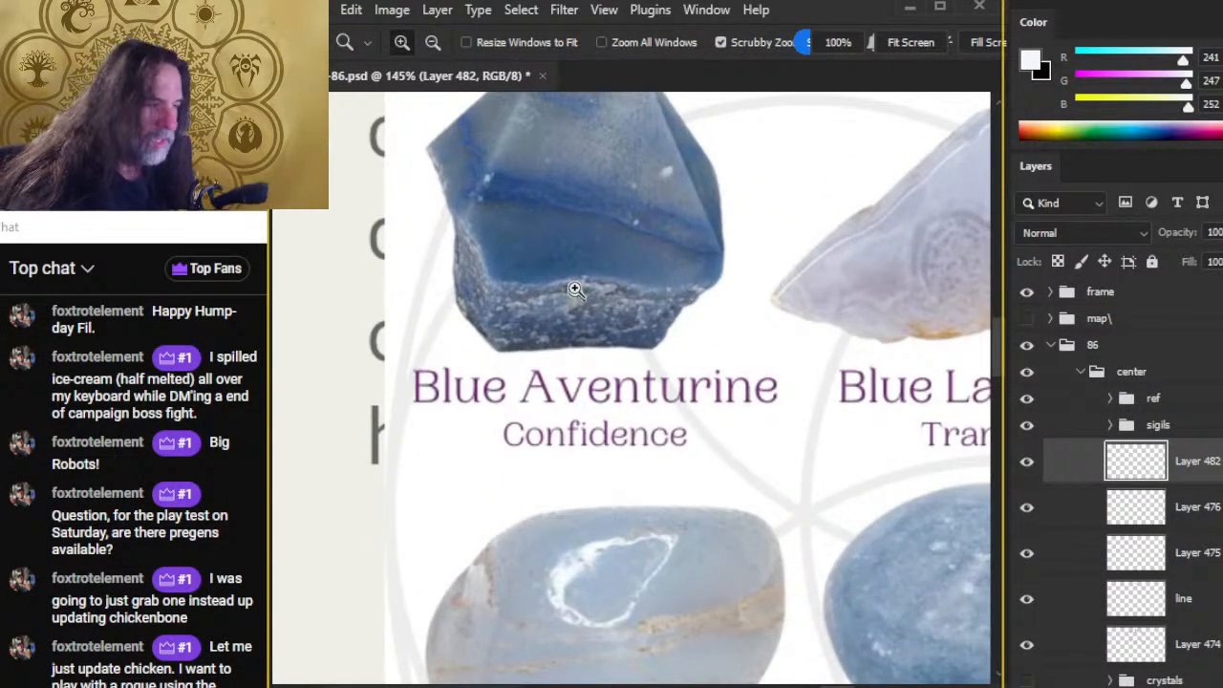
Step: Sample a muted dark blue (60, 83, 107) from the Blue Aventurine stone on the reference chart
drag(569, 212, 594, 290)
key(b)
alt+click(543, 258)
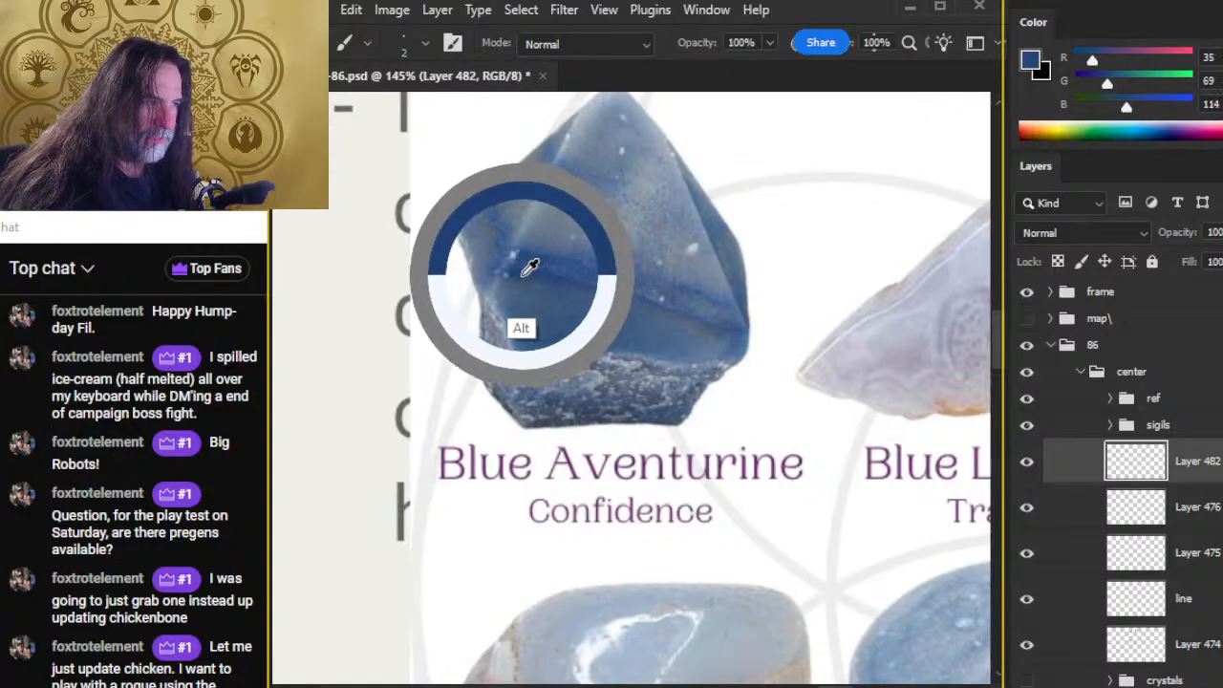
drag(530, 267, 541, 282)
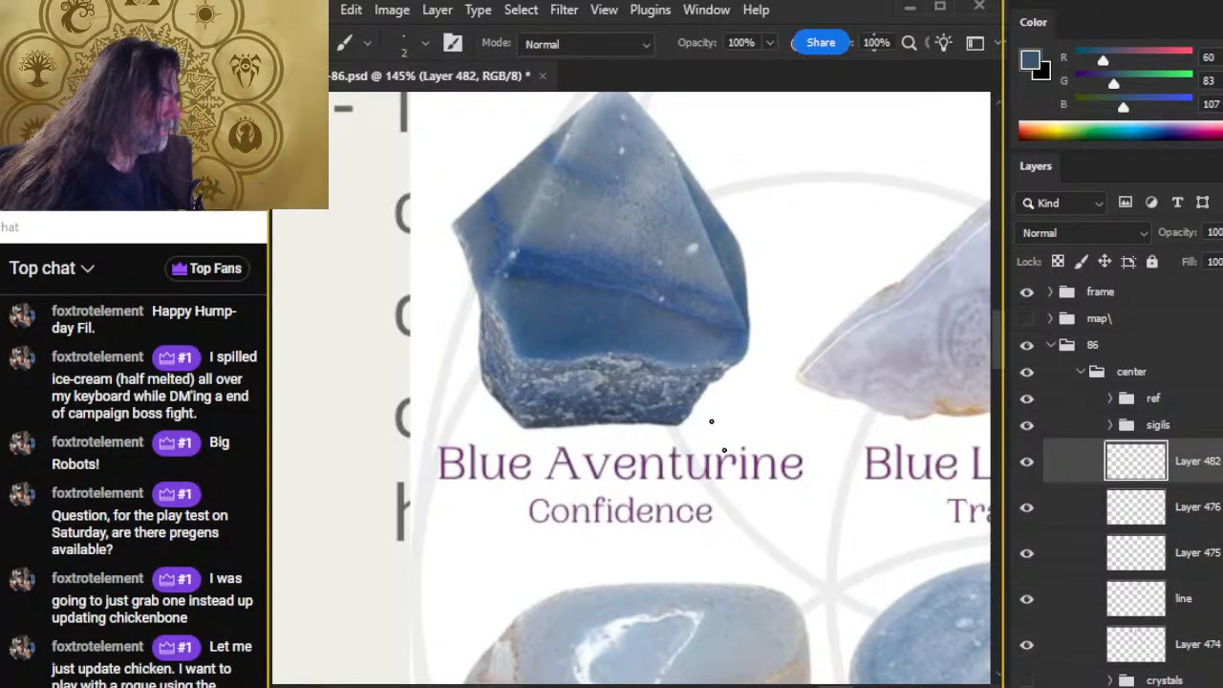
Step: Hide the sigils group and toggle Layers 482, 476 and 475 off and on to check what each contains
key(z)
drag(776, 496, 655, 483)
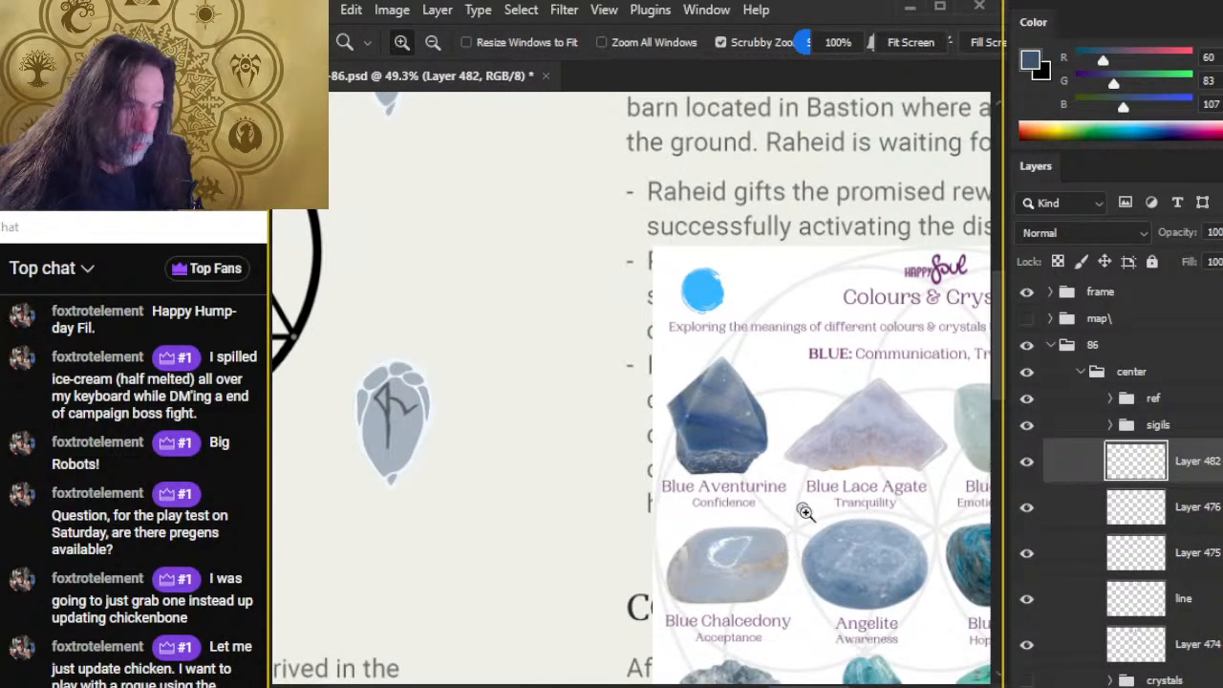
drag(806, 513, 773, 509)
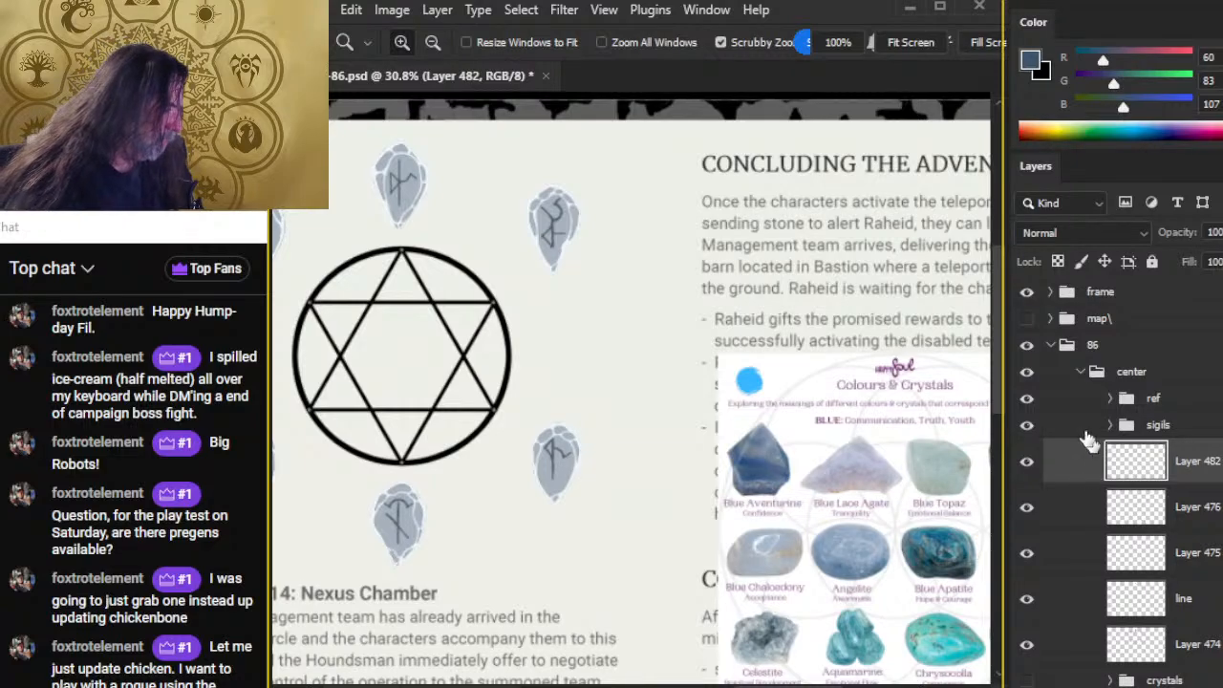
click(1027, 427)
click(1027, 464)
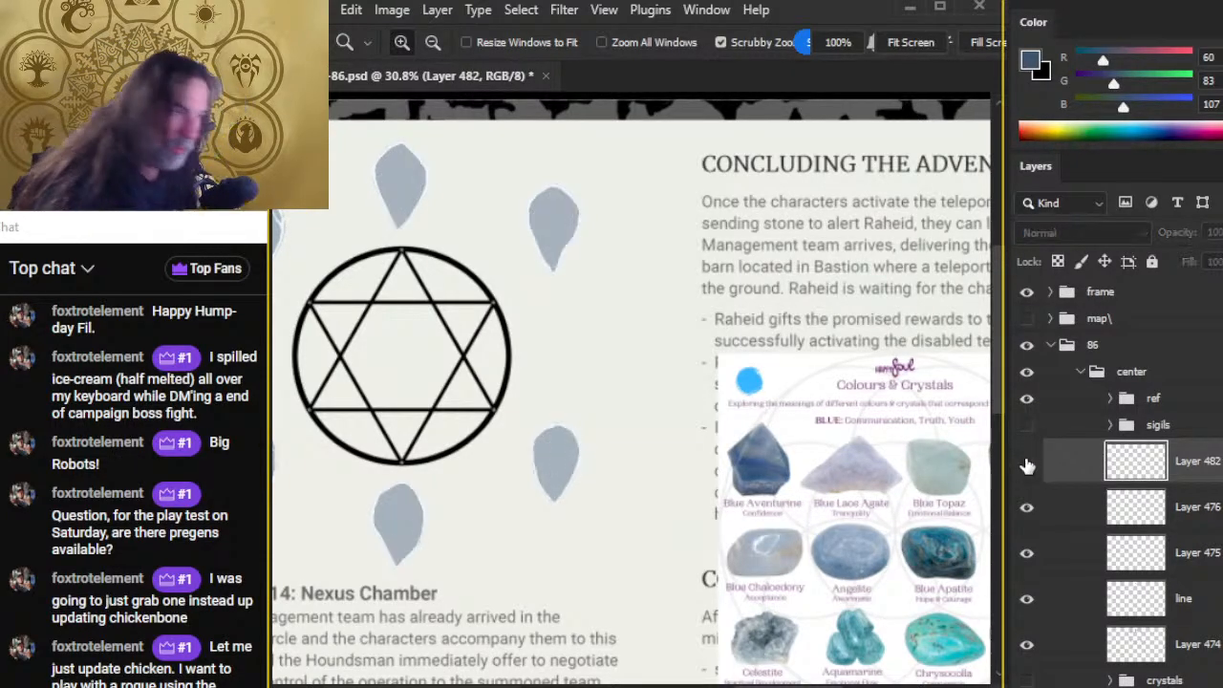
click(1027, 462)
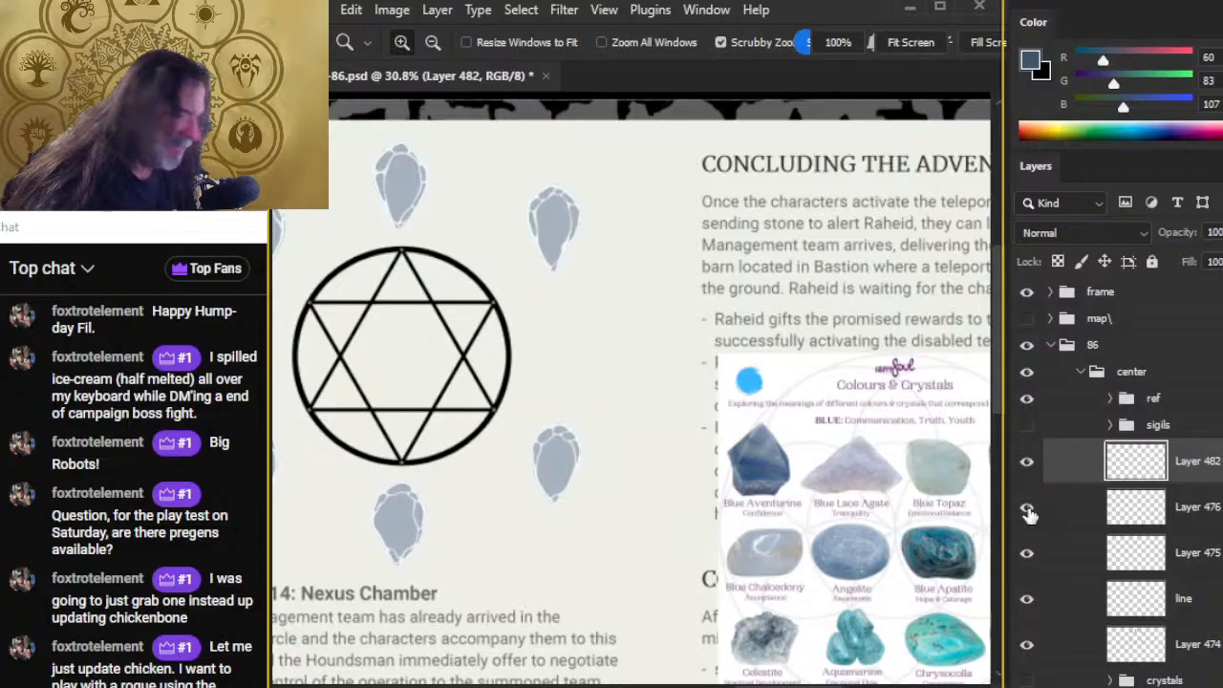
click(1028, 511)
click(1029, 509)
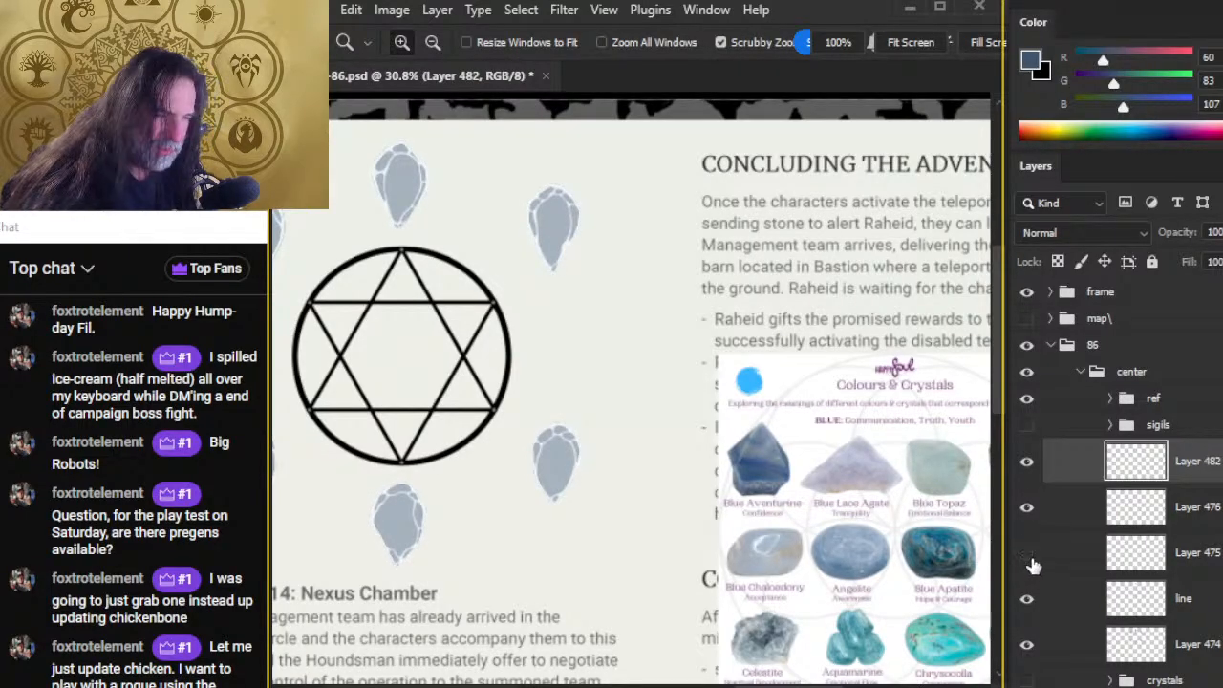
click(1030, 557)
Step: Merge Layers 475, 476 and 482 into a single facet-line layer
click(1078, 556)
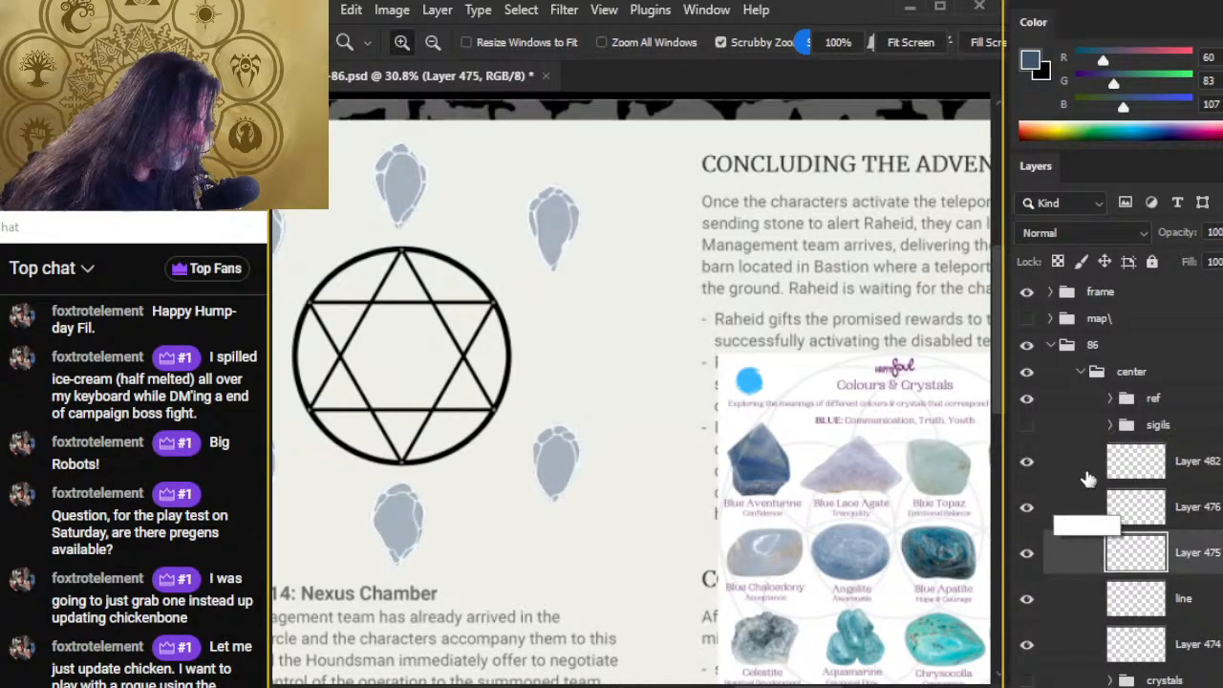
shift+click(1072, 467)
right_click(1071, 475)
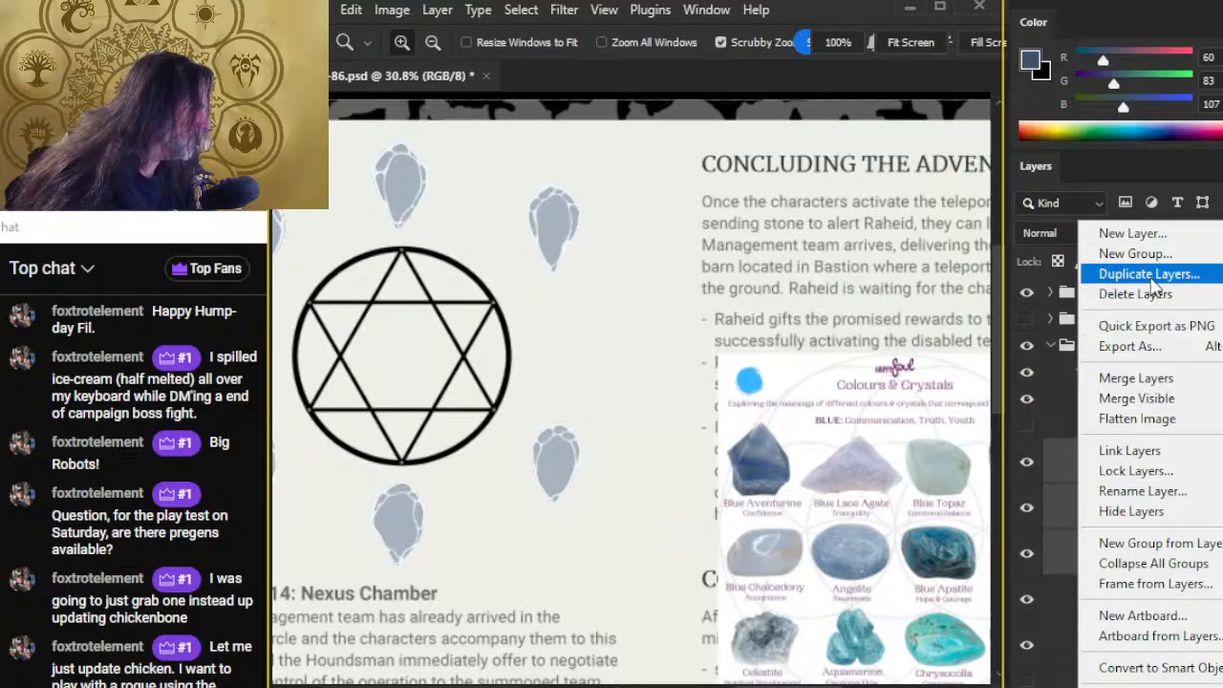
click(1158, 380)
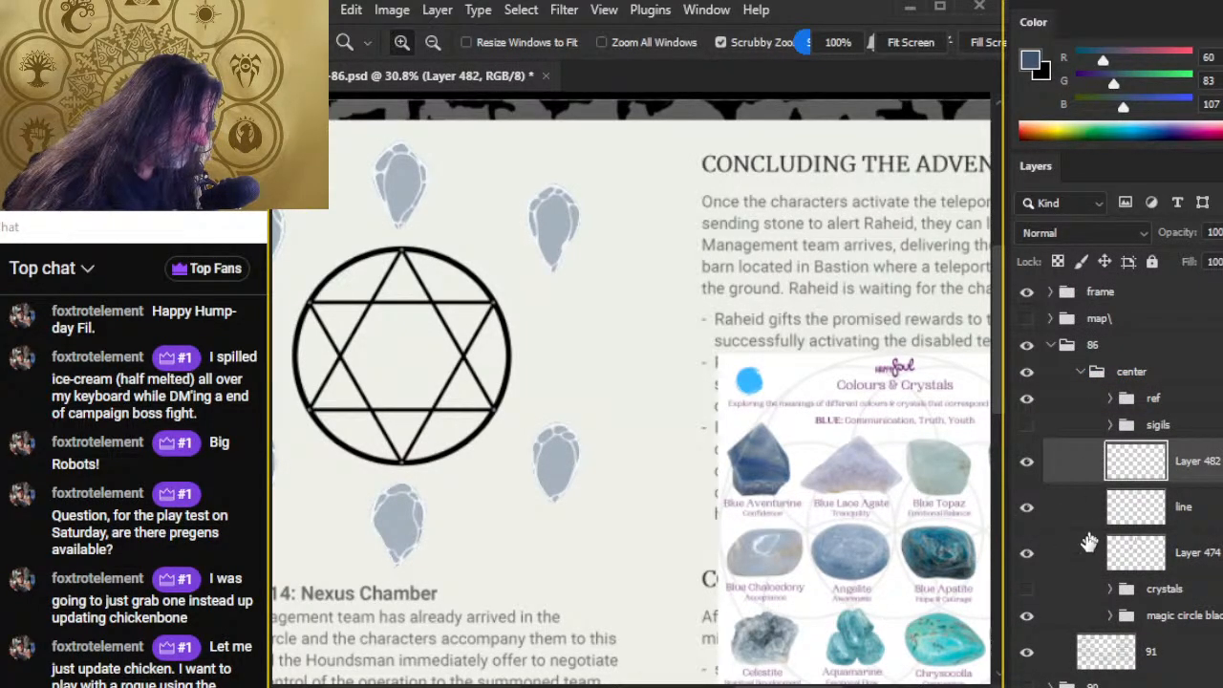
Step: Rename Layer 474, the stones' grey fill, as base and add a new empty layer above it
click(1070, 570)
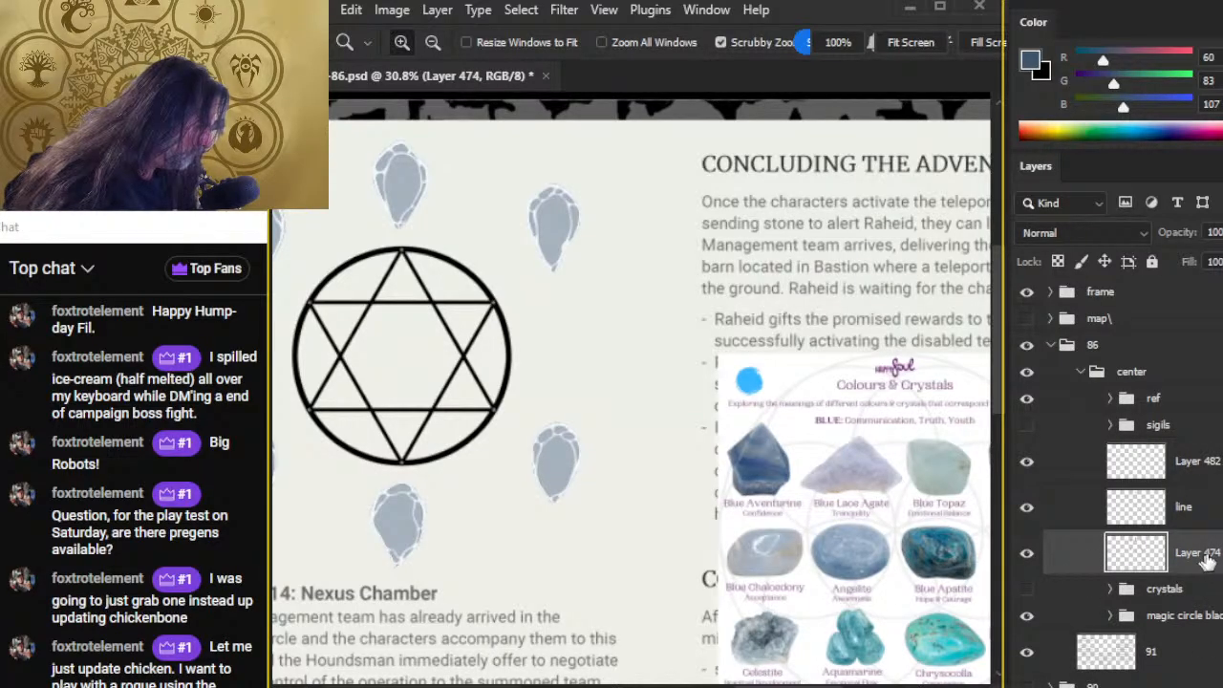
double_click(1199, 556)
text(base)
key(Return)
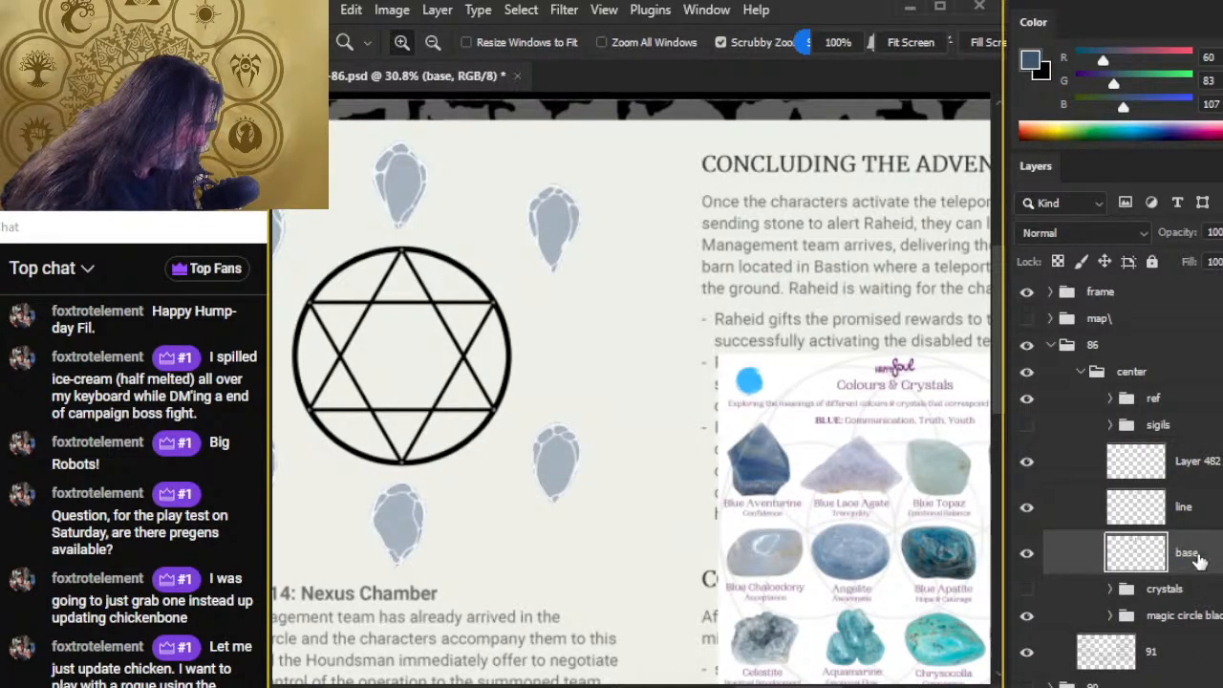
key(ctrl+alt+shift+n)
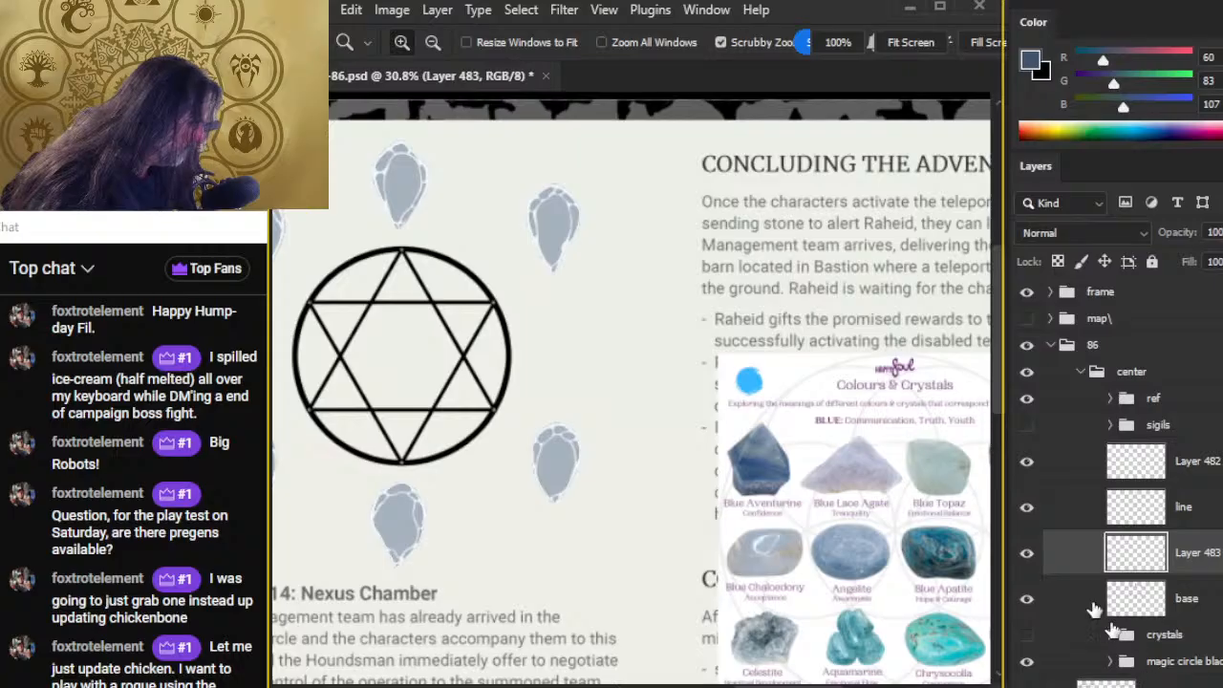
Step: Make the Blue Aventurine's dark grey-blue (60, 83, 107) the foreground colour, using the stone's right edge as reference
key(d)
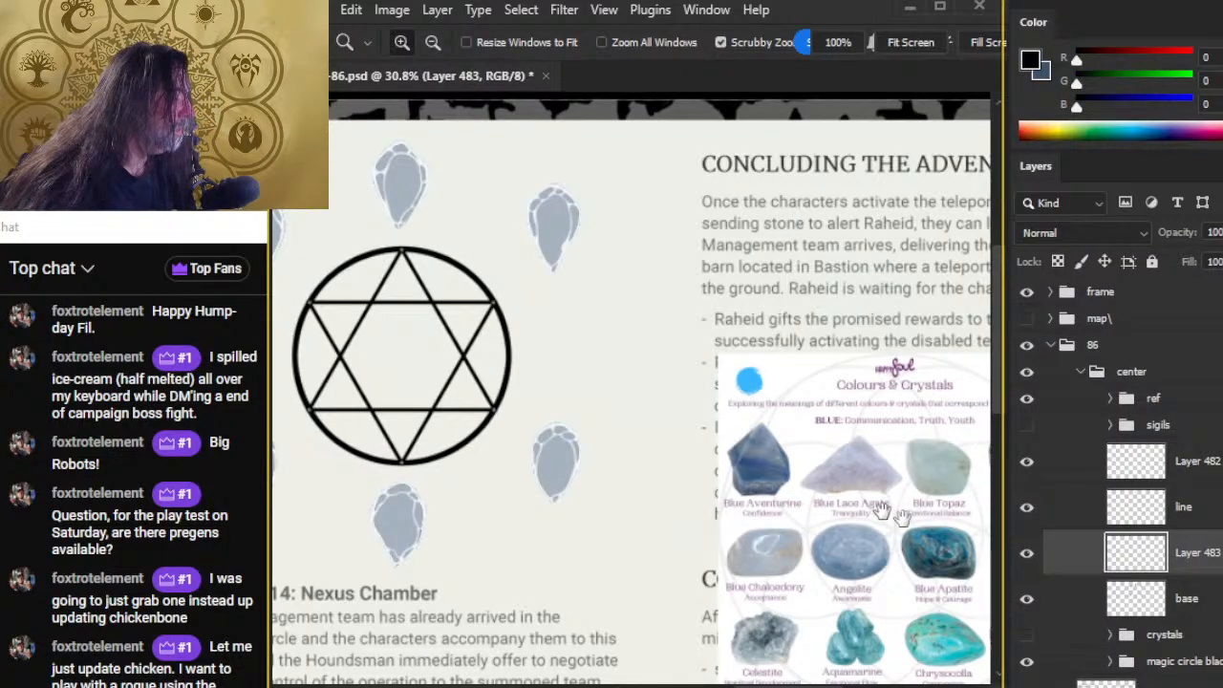
drag(908, 536, 819, 463)
drag(704, 396, 840, 396)
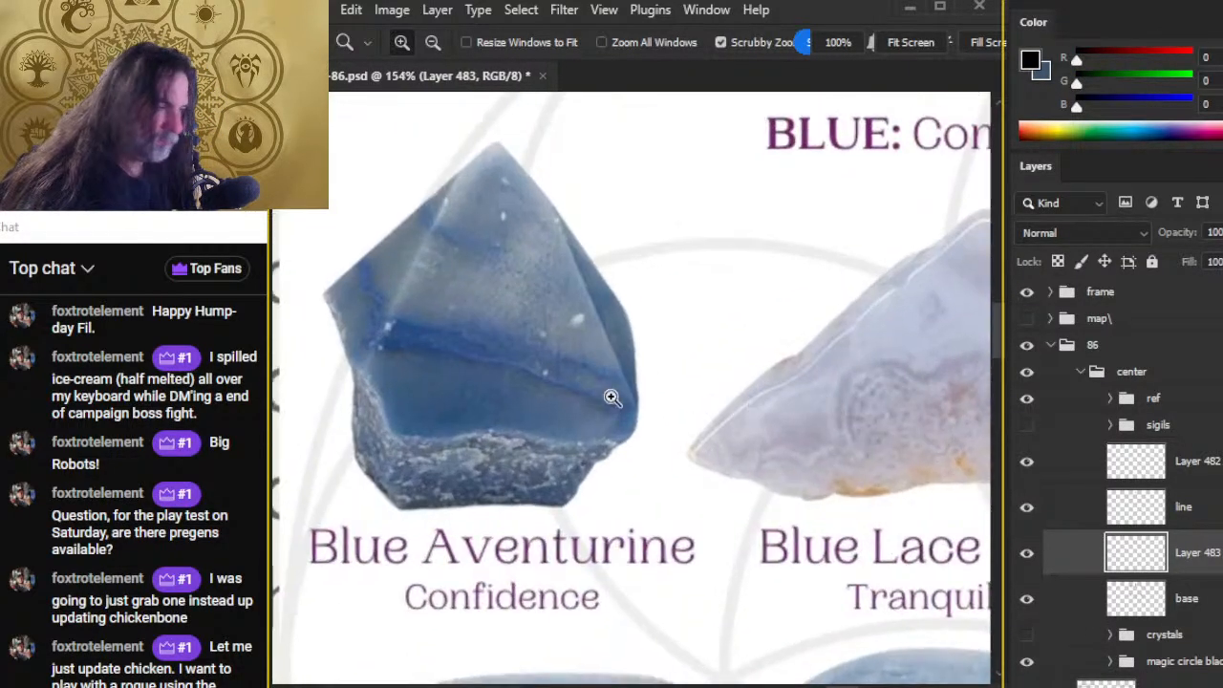
drag(521, 374, 618, 367)
alt+click(797, 387)
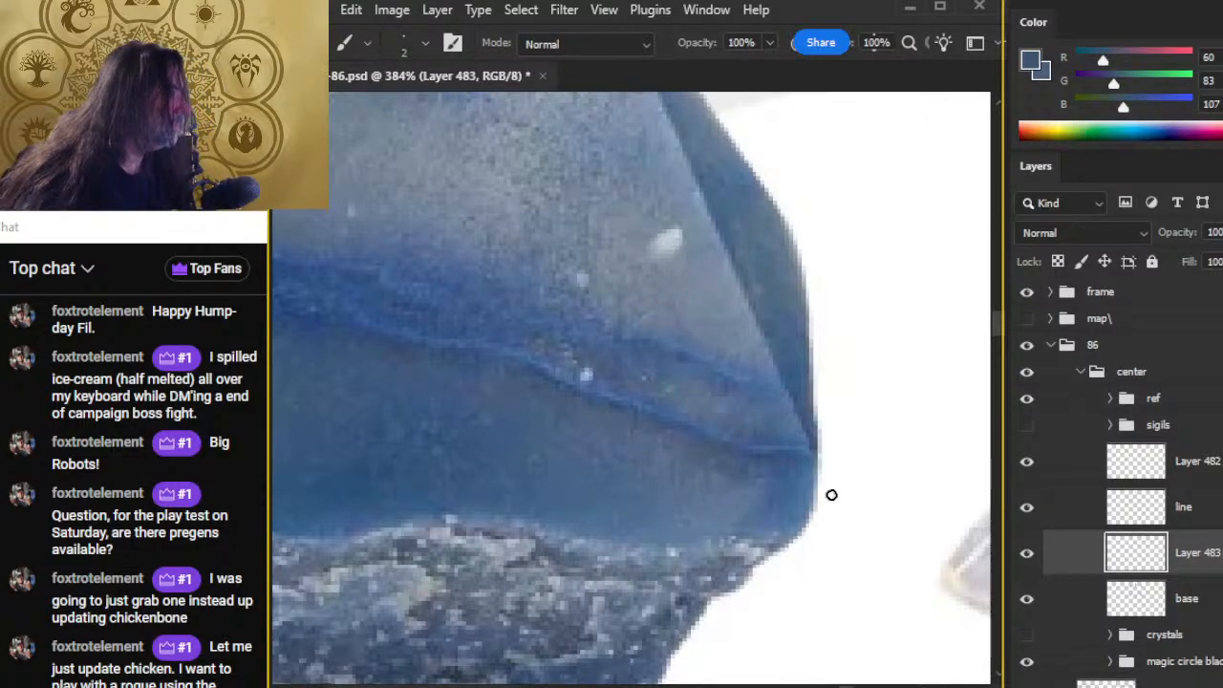
Step: Paint dark blue shading with a 10 px brush along the facet edges of the stone at the hexagram circle's upper left
drag(893, 522, 739, 508)
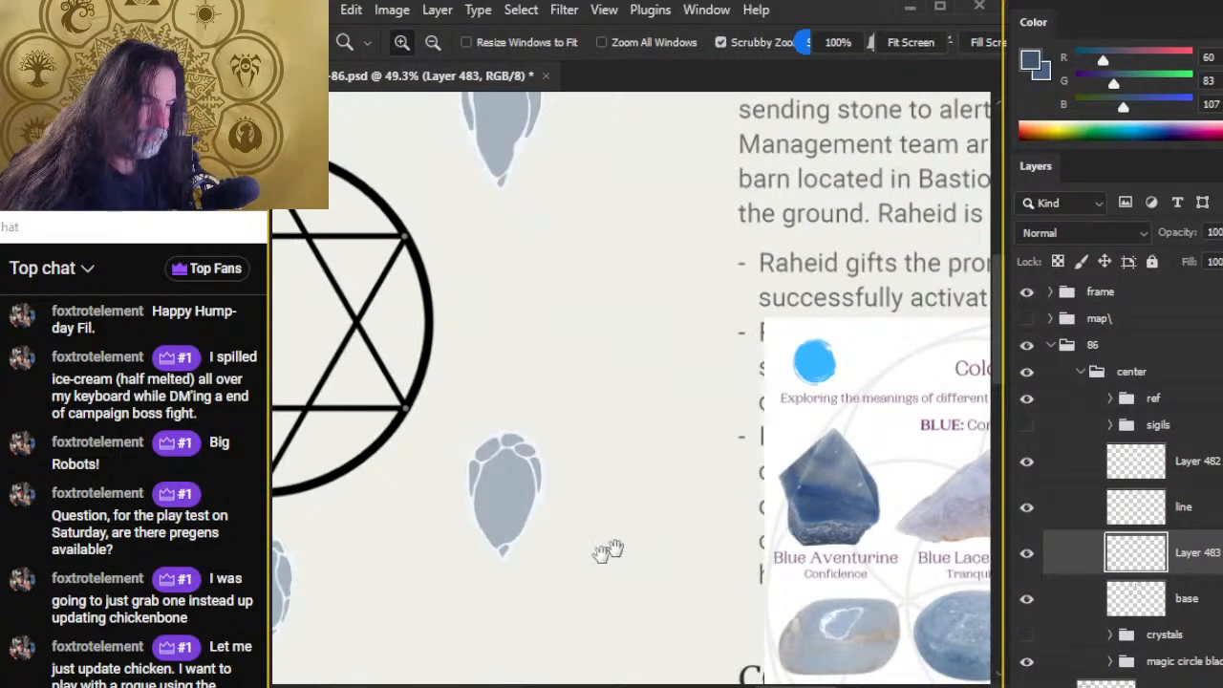
drag(605, 551, 831, 440)
drag(699, 259, 866, 573)
drag(627, 398, 729, 399)
drag(535, 328, 583, 354)
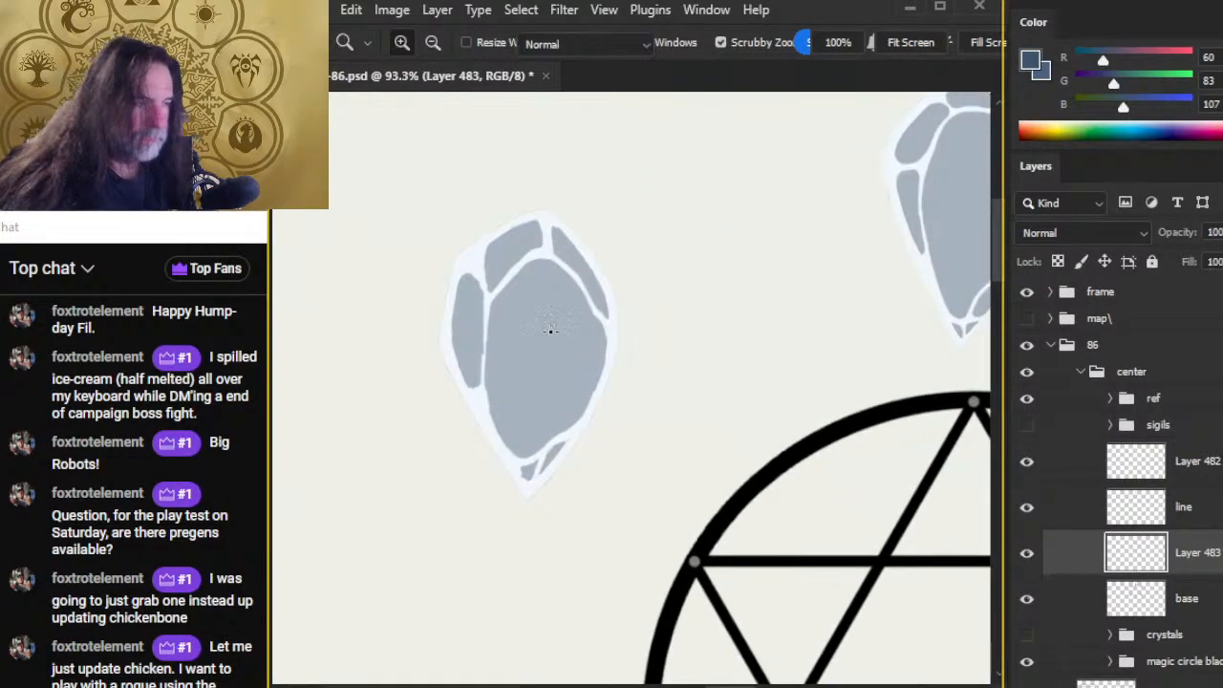
key(])
key(])
key(])
key(])
key(])
key(])
key(])
key(])
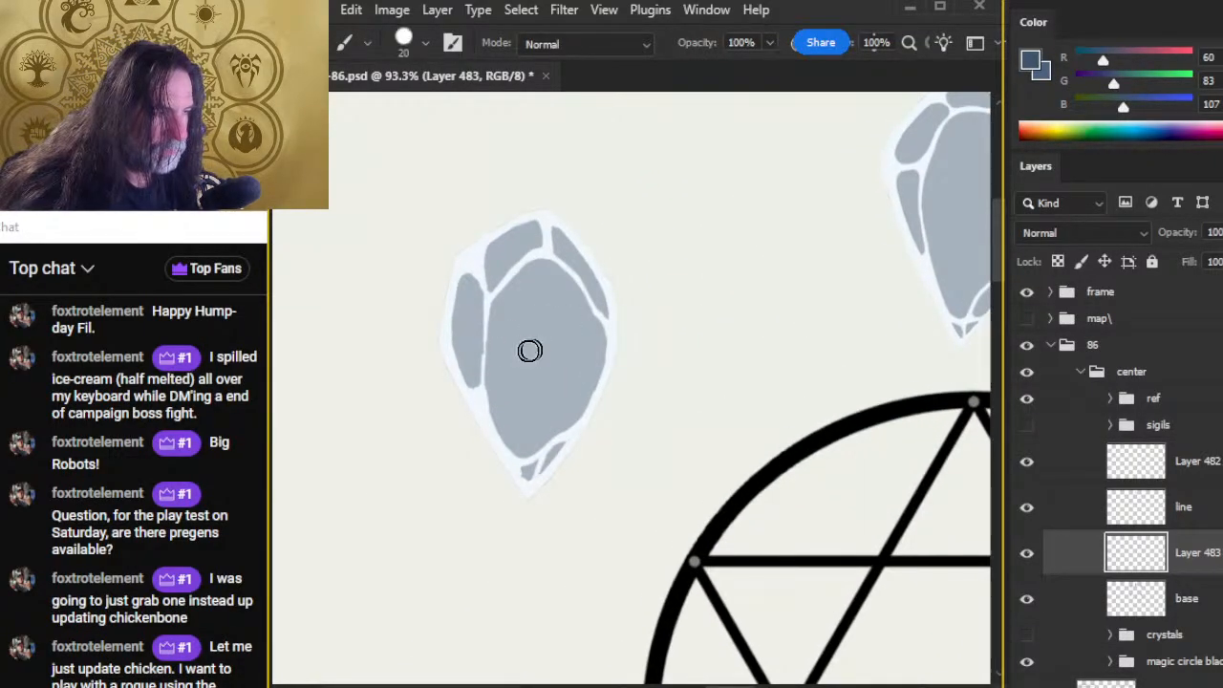
key([)
key([)
key([)
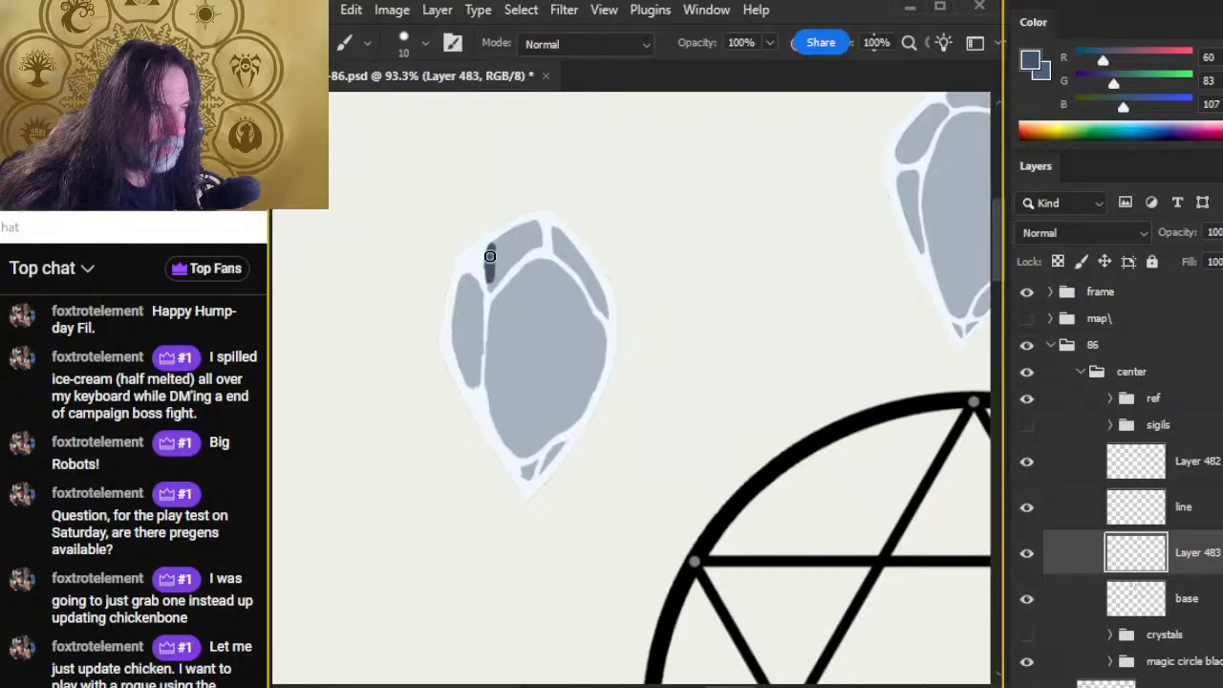
drag(469, 279, 465, 380)
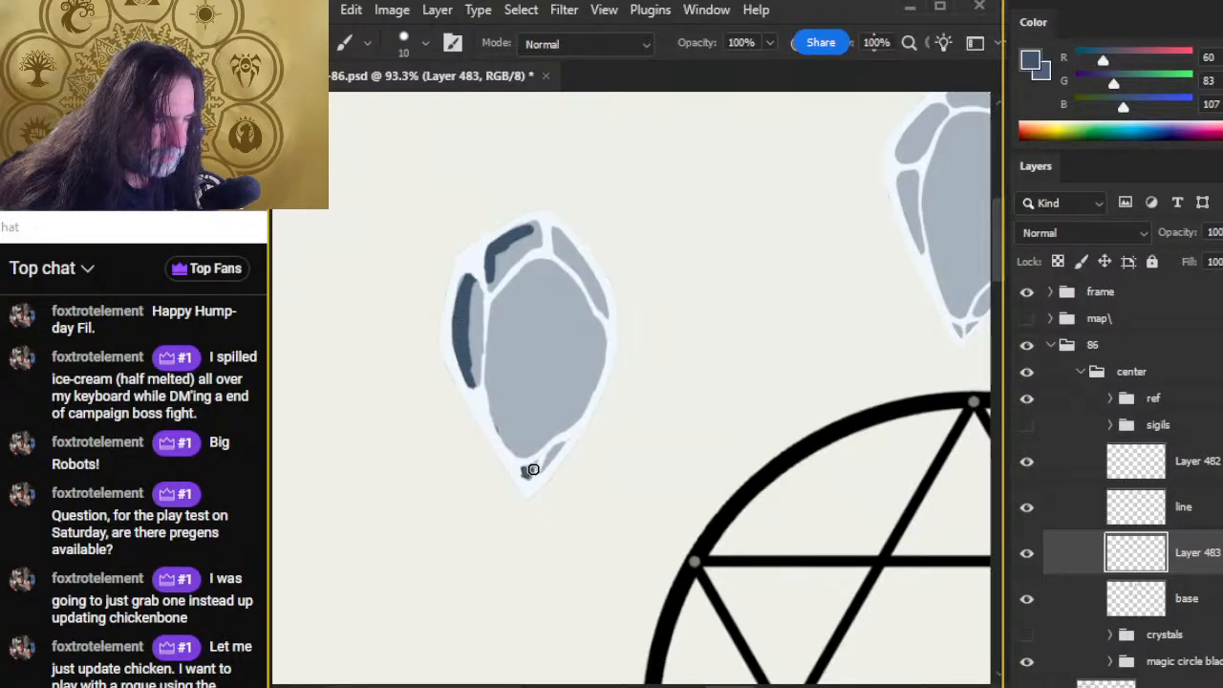
drag(541, 464, 521, 458)
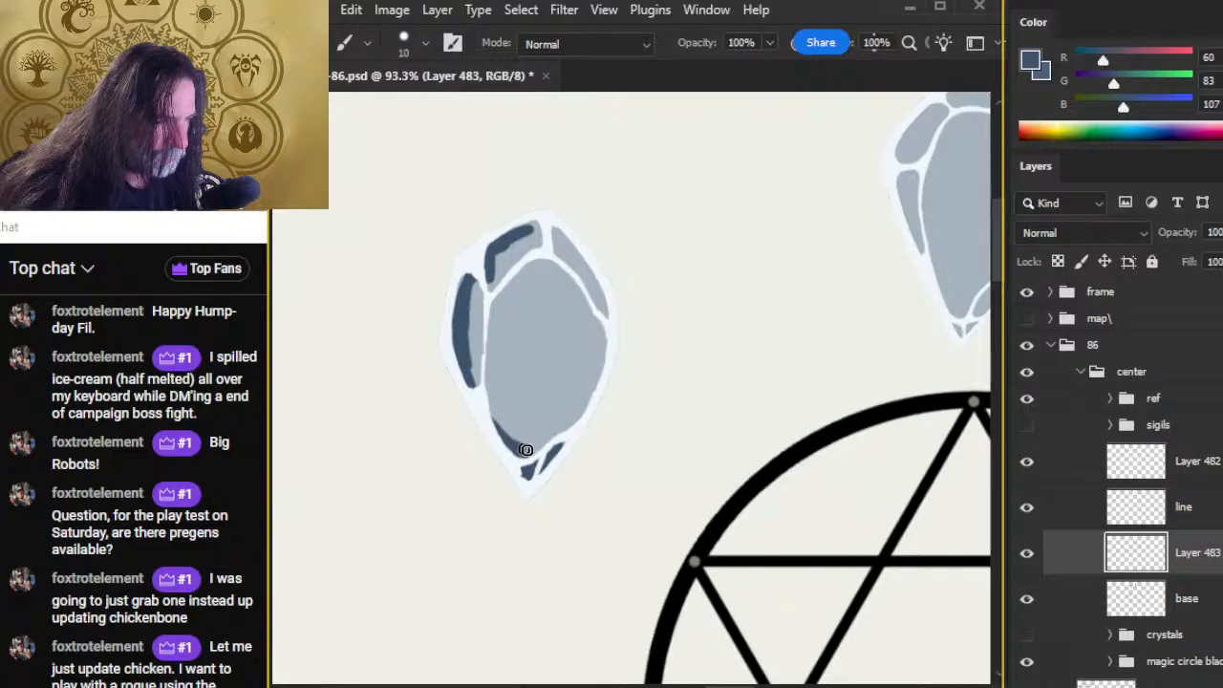
drag(472, 385, 536, 449)
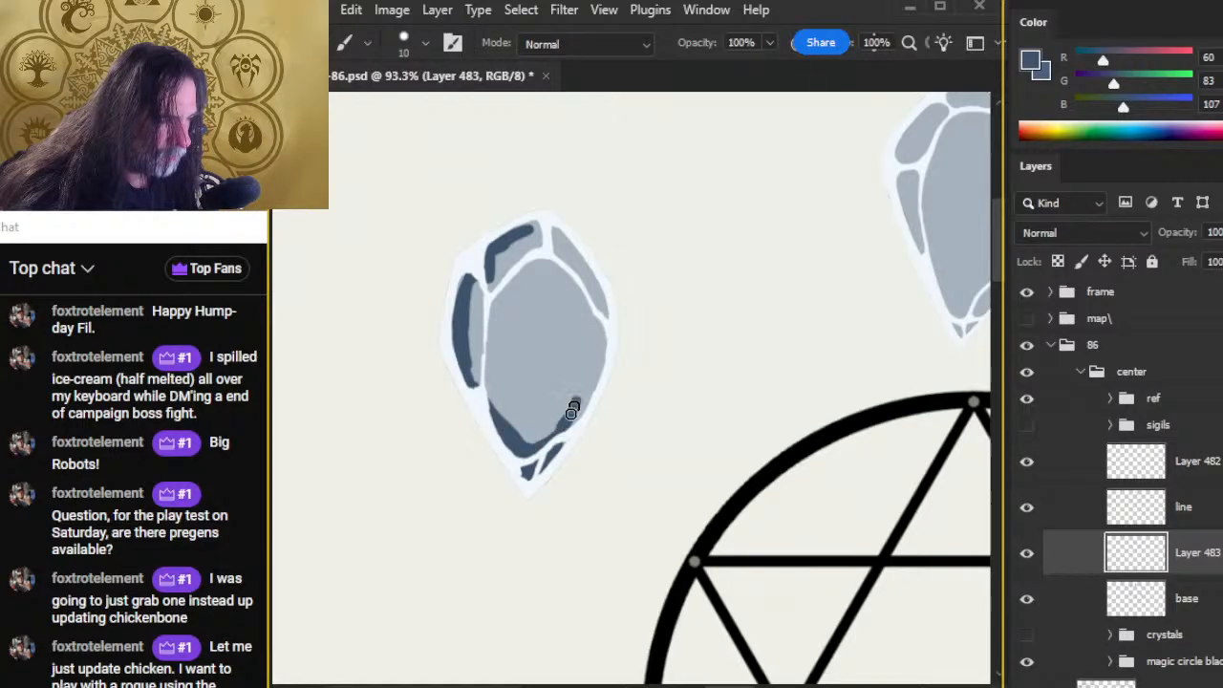
mouse_move(572, 411)
mouse_down()
mouse_move(593, 374)
mouse_move(599, 311)
mouse_up()
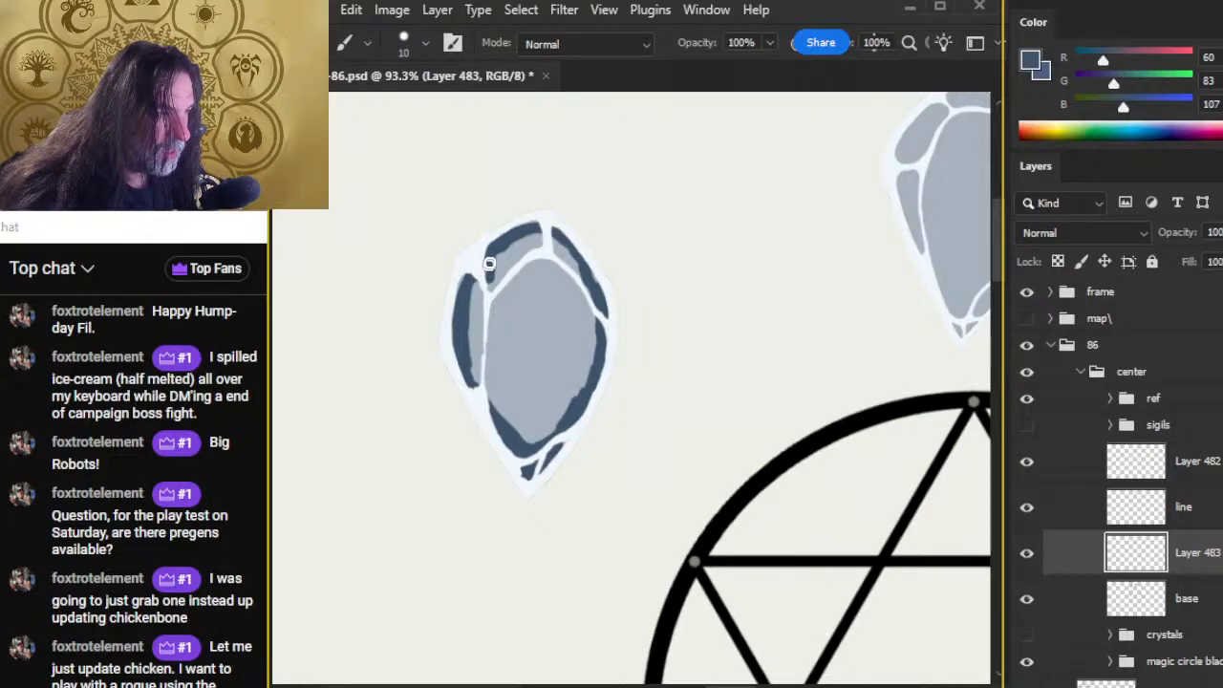
Step: Soften the painted shading on the stone's outer facets and lower centre using the clouds Smudge brush at 25 px and 65% strength
key(r)
mouse_move(489, 264)
mouse_down()
mouse_move(473, 305)
mouse_move(513, 255)
mouse_move(484, 275)
mouse_move(525, 244)
mouse_move(480, 279)
mouse_move(548, 245)
mouse_move(479, 309)
mouse_move(524, 235)
mouse_move(521, 262)
mouse_move(551, 259)
mouse_move(589, 296)
mouse_move(561, 248)
mouse_move(571, 276)
mouse_move(571, 251)
mouse_move(517, 262)
mouse_move(526, 246)
mouse_move(546, 246)
mouse_move(509, 260)
mouse_move(533, 239)
mouse_move(497, 290)
mouse_move(526, 244)
mouse_move(476, 349)
mouse_move(474, 302)
mouse_move(481, 379)
mouse_move(470, 312)
mouse_move(483, 379)
mouse_move(472, 311)
mouse_move(473, 391)
mouse_move(490, 288)
mouse_move(467, 351)
mouse_move(521, 258)
mouse_move(487, 295)
mouse_move(483, 395)
mouse_move(514, 433)
mouse_move(474, 340)
mouse_move(517, 439)
mouse_move(487, 401)
mouse_move(541, 428)
mouse_up()
key(bracketright)
key(bracketright)
key(bracketright)
key(6)
key(5)
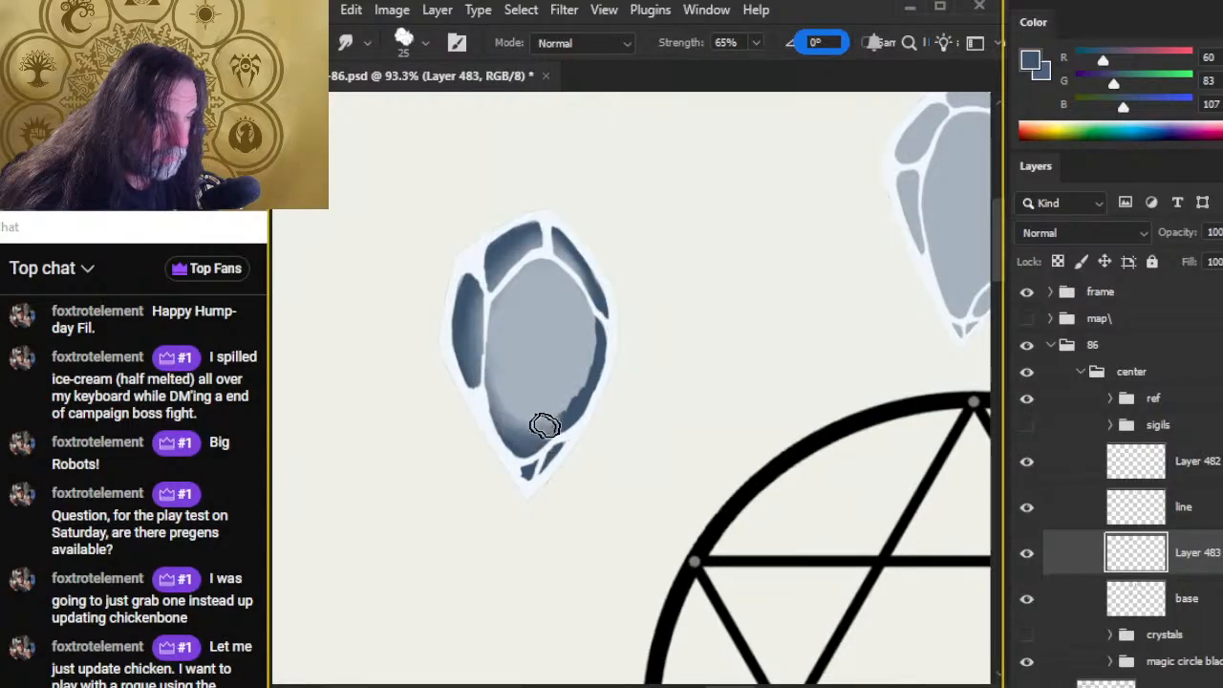
Step: Switch to the Smudge - guitar pick brush at 40 px and blend the central facet's dark rim inward
right_click(544, 336)
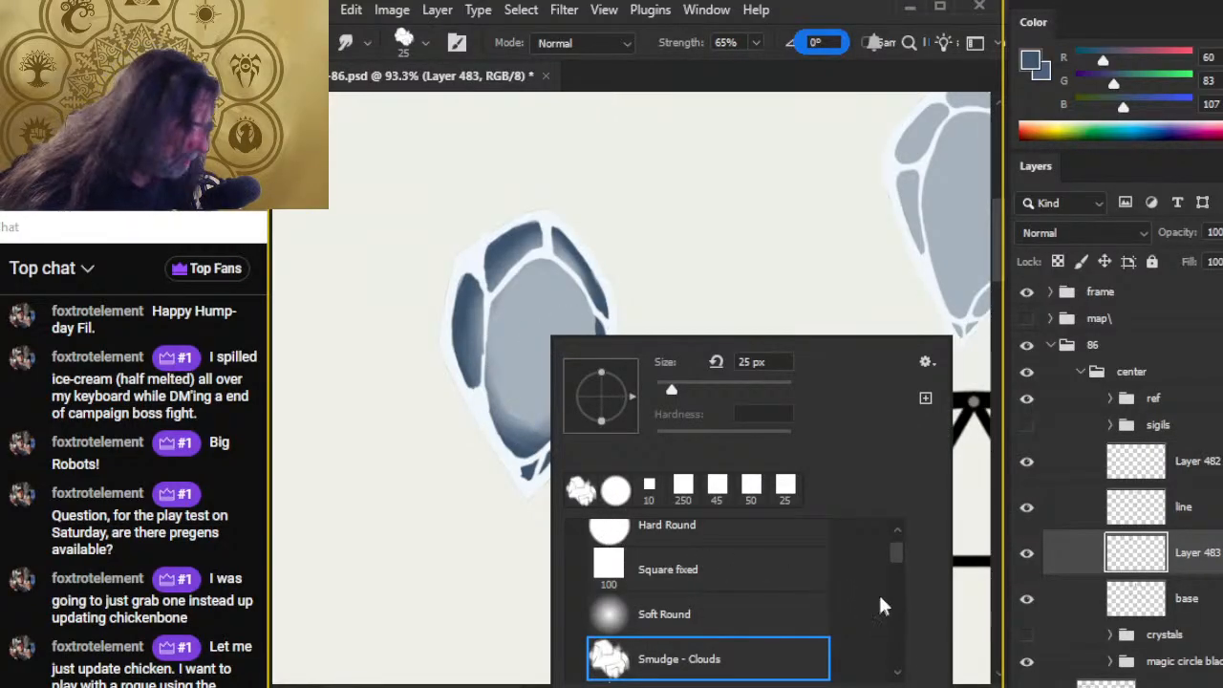
scroll(904, 560, down, 2)
click(766, 638)
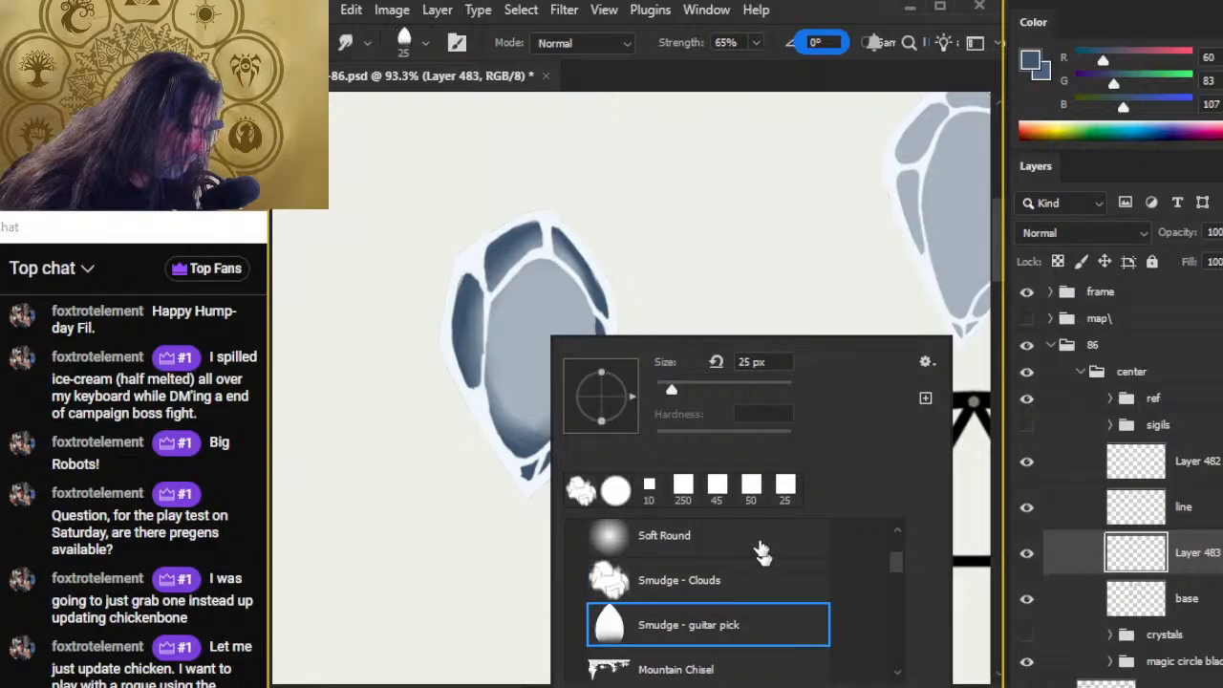
click(657, 82)
key(bracketright)
key(bracketright)
key(bracketright)
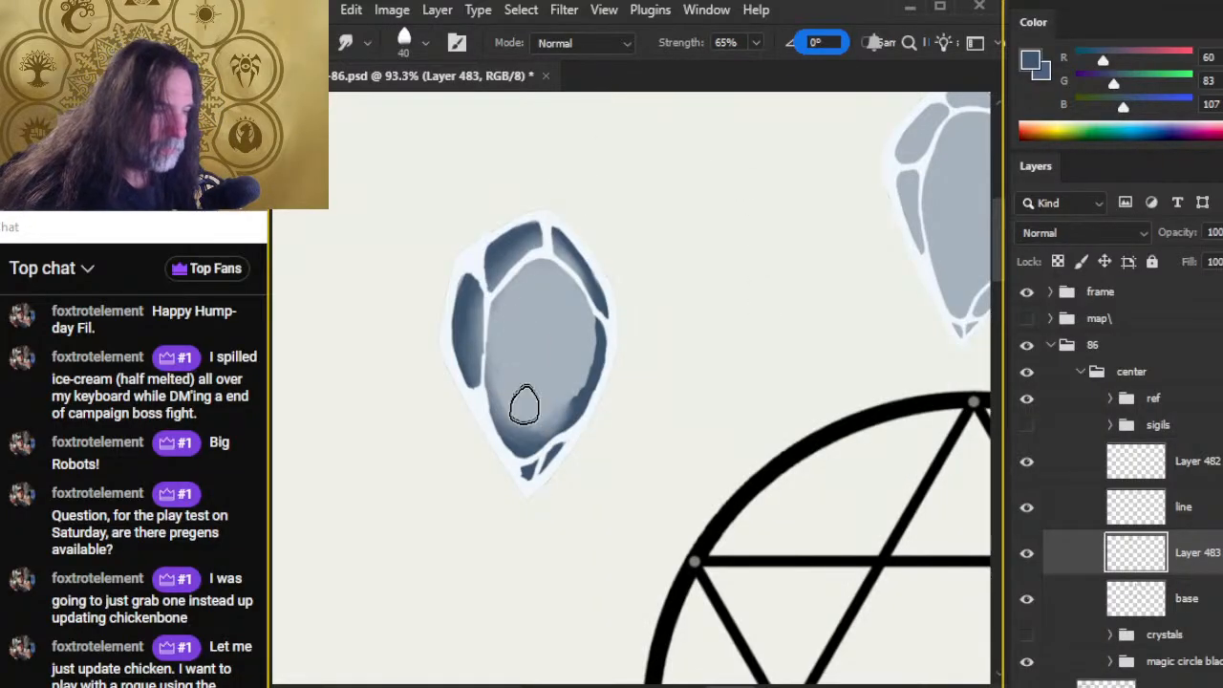
mouse_move(522, 433)
mouse_down()
mouse_move(547, 399)
mouse_move(560, 407)
mouse_move(544, 420)
mouse_move(570, 406)
mouse_move(560, 419)
mouse_move(593, 365)
mouse_move(526, 463)
mouse_move(545, 426)
mouse_move(515, 424)
mouse_move(530, 424)
mouse_move(522, 396)
mouse_move(533, 416)
mouse_move(545, 399)
mouse_move(513, 397)
mouse_move(487, 343)
mouse_move(483, 366)
mouse_move(482, 338)
mouse_move(498, 326)
mouse_move(492, 276)
mouse_move(494, 292)
mouse_move(505, 261)
mouse_move(529, 264)
mouse_move(488, 332)
mouse_move(507, 291)
mouse_move(559, 274)
mouse_move(549, 244)
mouse_move(591, 274)
mouse_move(598, 314)
mouse_move(564, 258)
mouse_move(593, 314)
mouse_move(594, 370)
mouse_move(592, 297)
mouse_move(571, 395)
mouse_move(575, 306)
mouse_move(563, 420)
mouse_move(572, 354)
mouse_move(532, 438)
mouse_move(578, 348)
mouse_move(563, 407)
mouse_move(586, 335)
mouse_move(579, 403)
mouse_move(584, 341)
mouse_move(554, 395)
mouse_move(590, 330)
mouse_move(553, 410)
mouse_move(582, 357)
mouse_move(573, 306)
mouse_move(527, 417)
mouse_move(510, 418)
mouse_move(494, 350)
mouse_move(548, 391)
mouse_move(504, 422)
mouse_move(576, 333)
mouse_move(469, 366)
mouse_move(530, 246)
mouse_move(443, 272)
mouse_move(582, 315)
mouse_move(544, 240)
mouse_move(563, 273)
mouse_move(499, 278)
mouse_move(532, 302)
mouse_up()
Step: Smooth the shading of the outer facets and the central facet's lower edge with the Smudge tool at 30 px and 23% strength
key(bracketleft)
key(bracketleft)
key(2)
key(3)
key(z)
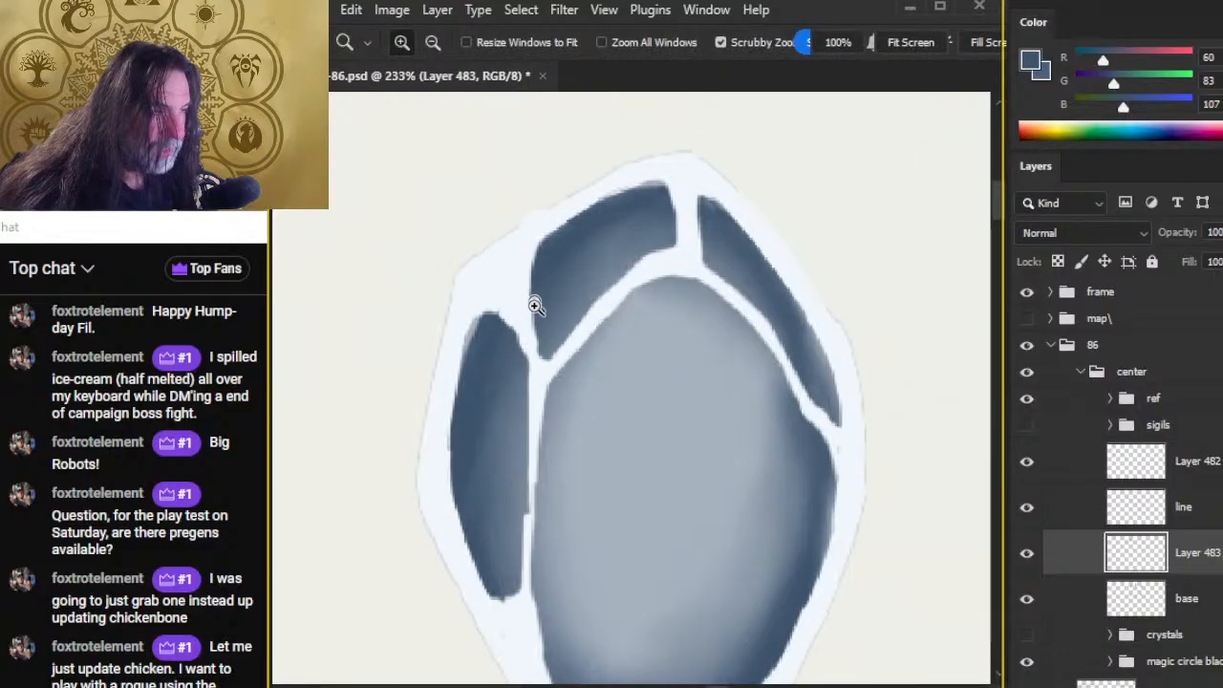
key(r)
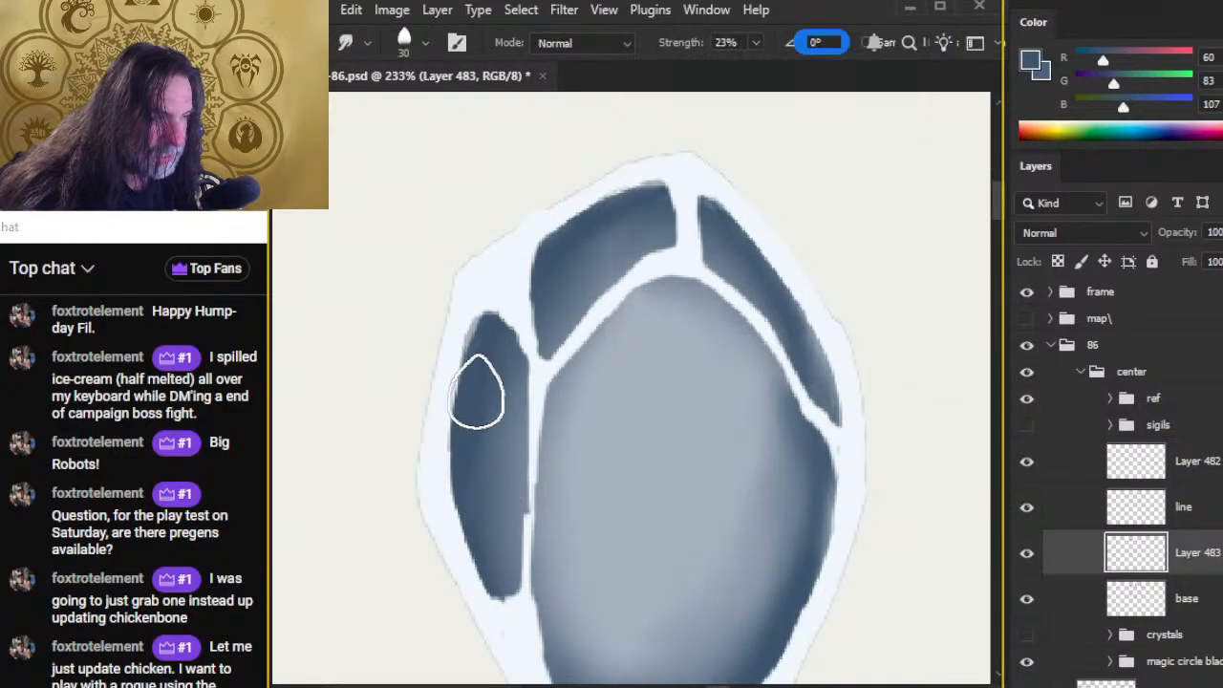
mouse_move(477, 390)
mouse_down()
mouse_move(504, 296)
mouse_move(485, 317)
mouse_move(491, 348)
mouse_move(515, 264)
mouse_move(482, 372)
mouse_move(516, 274)
mouse_move(505, 359)
mouse_up()
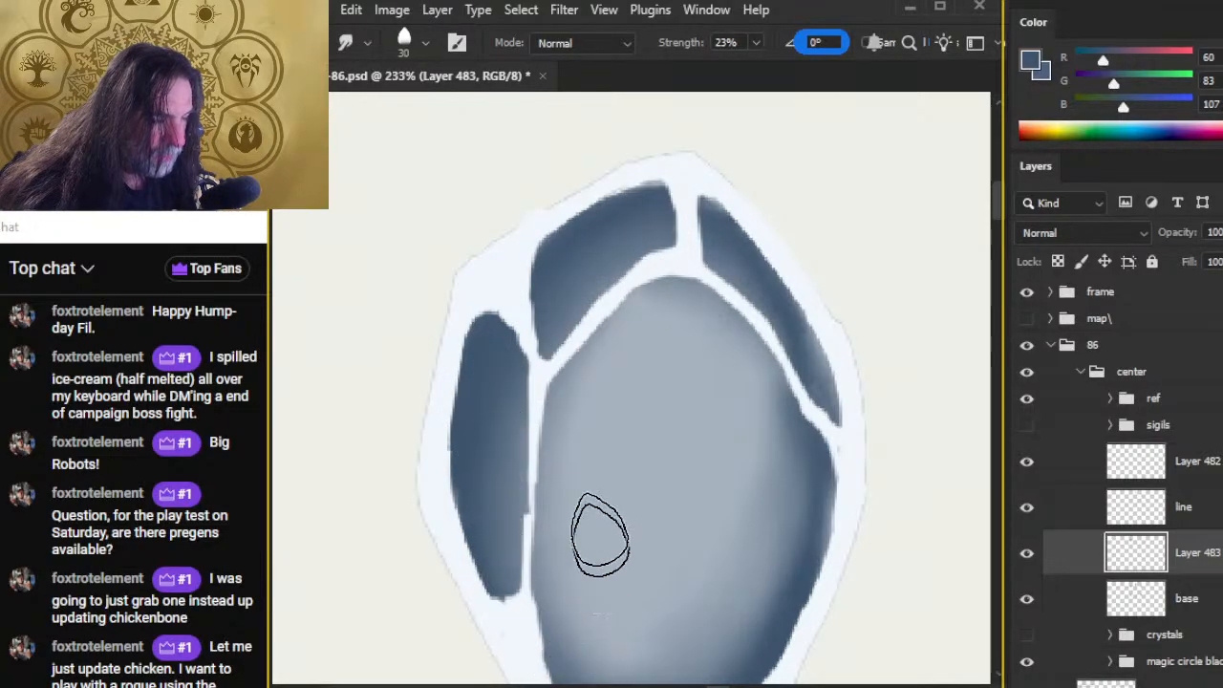
drag(640, 492, 559, 302)
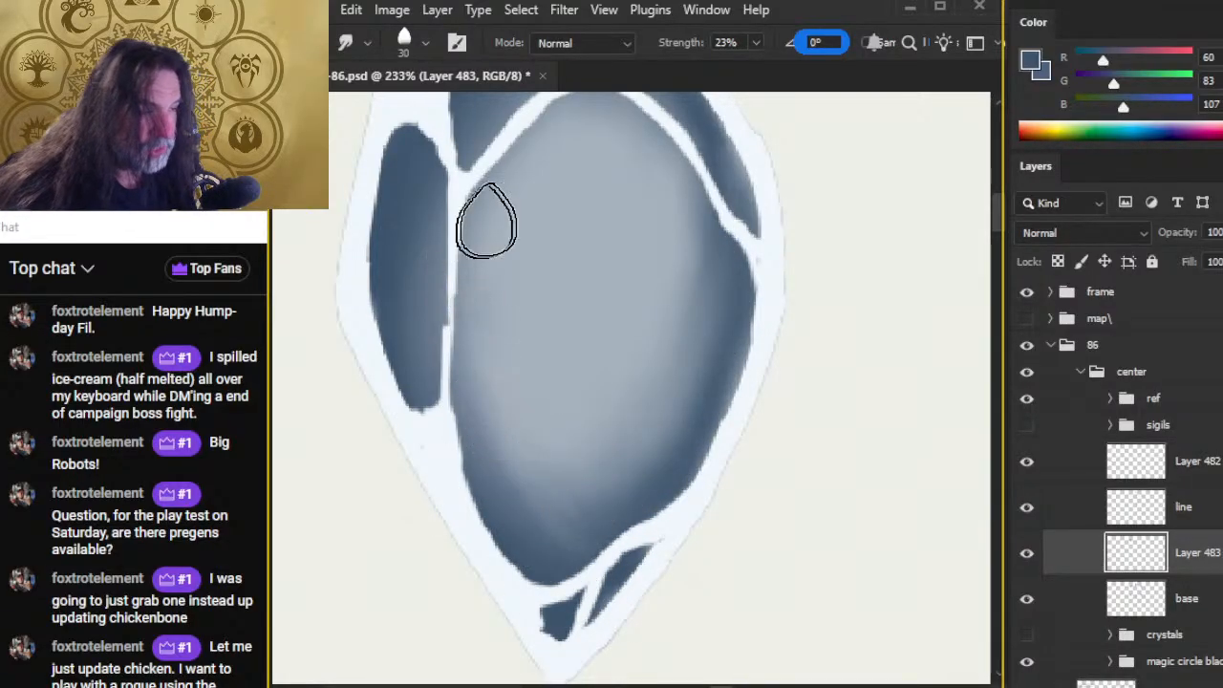
Step: Blend the shading around the central facet's upper and right edges into a soft gradient and check the whole stone
scroll(554, 277, up, 3)
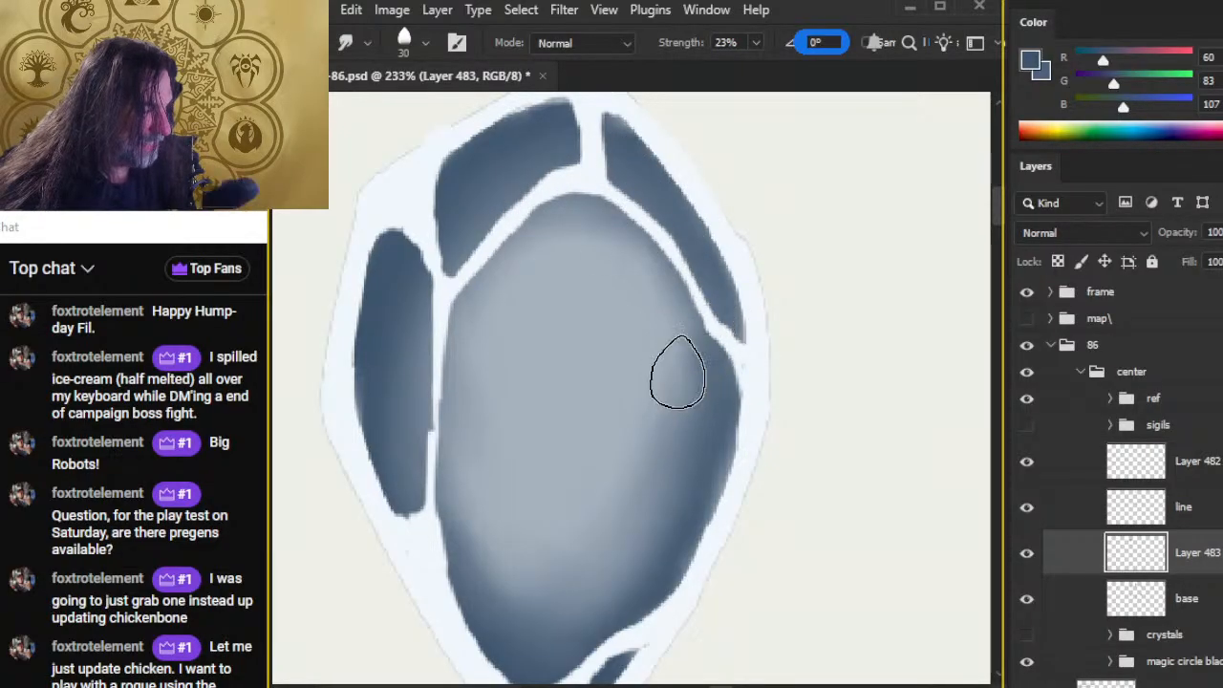
drag(634, 423, 531, 416)
drag(709, 530, 642, 528)
drag(731, 581, 553, 422)
drag(470, 304, 592, 341)
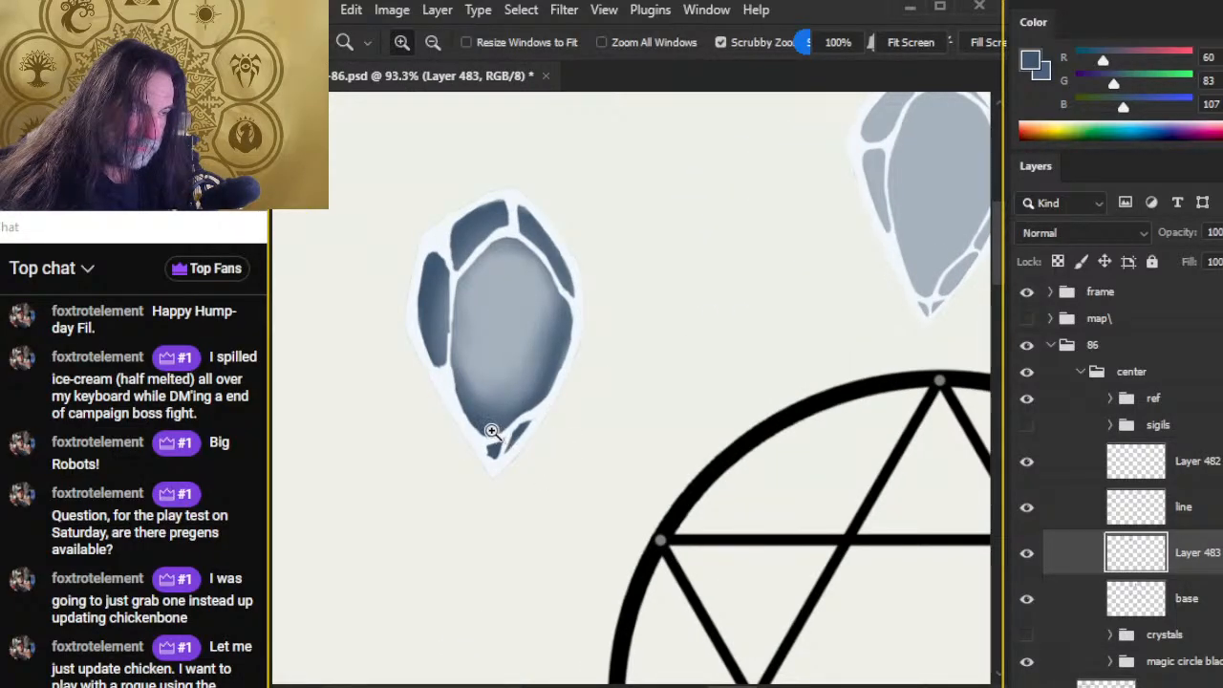
drag(754, 466, 684, 516)
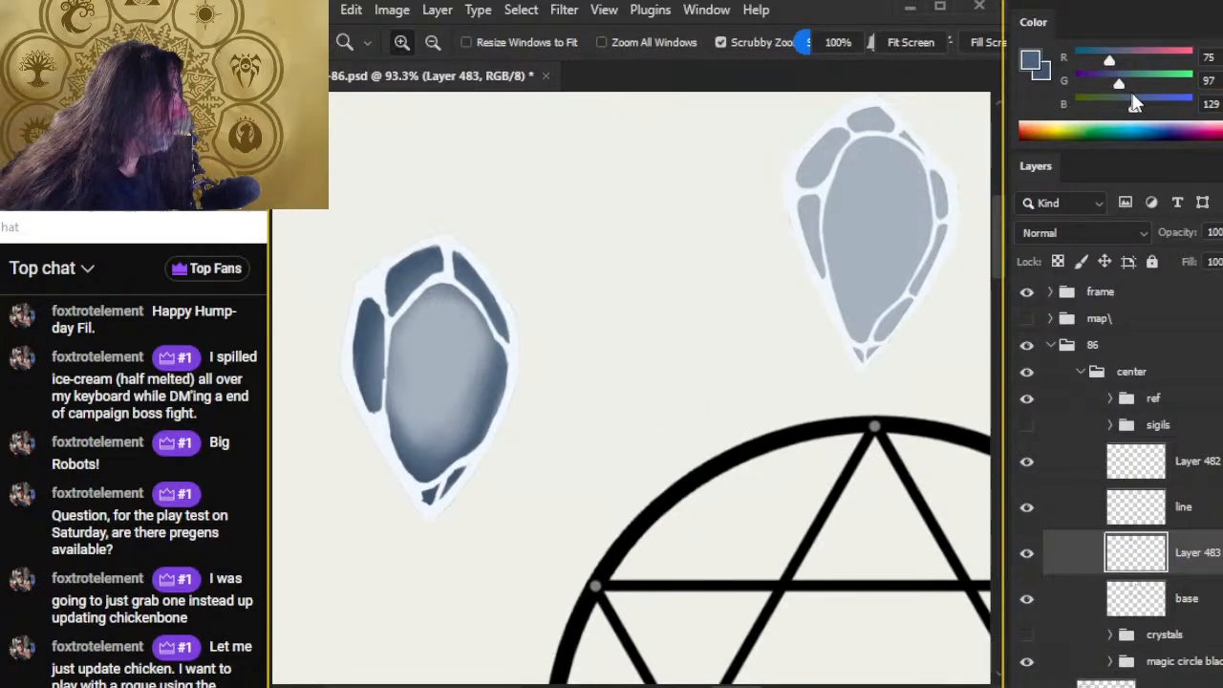
Step: Set the foreground colour to a pale blue with RGB 224, 233, 245
click(1170, 129)
drag(1127, 89, 1170, 110)
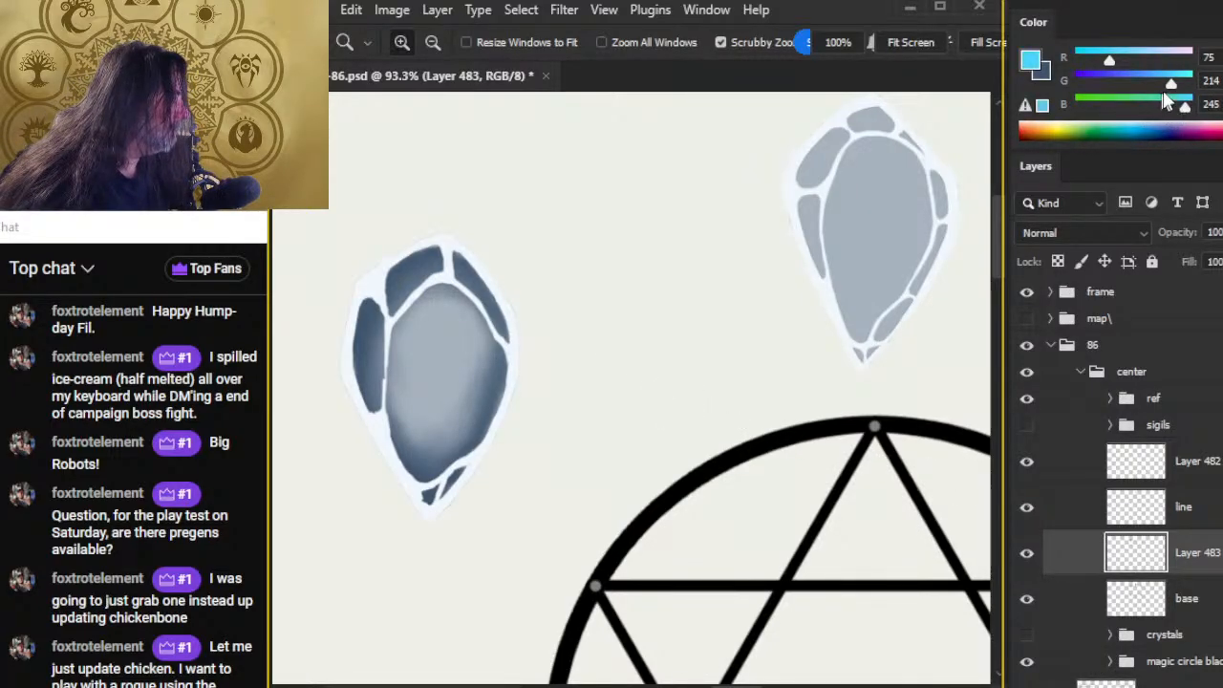
click(1184, 60)
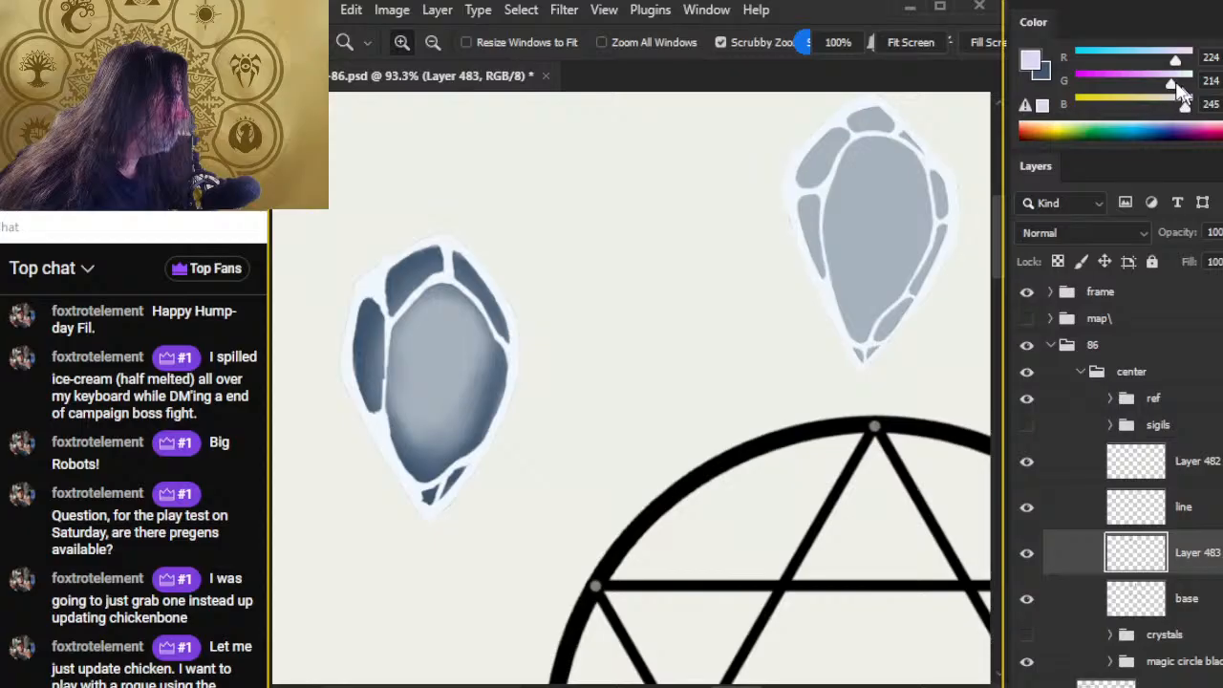
drag(1175, 82, 1176, 94)
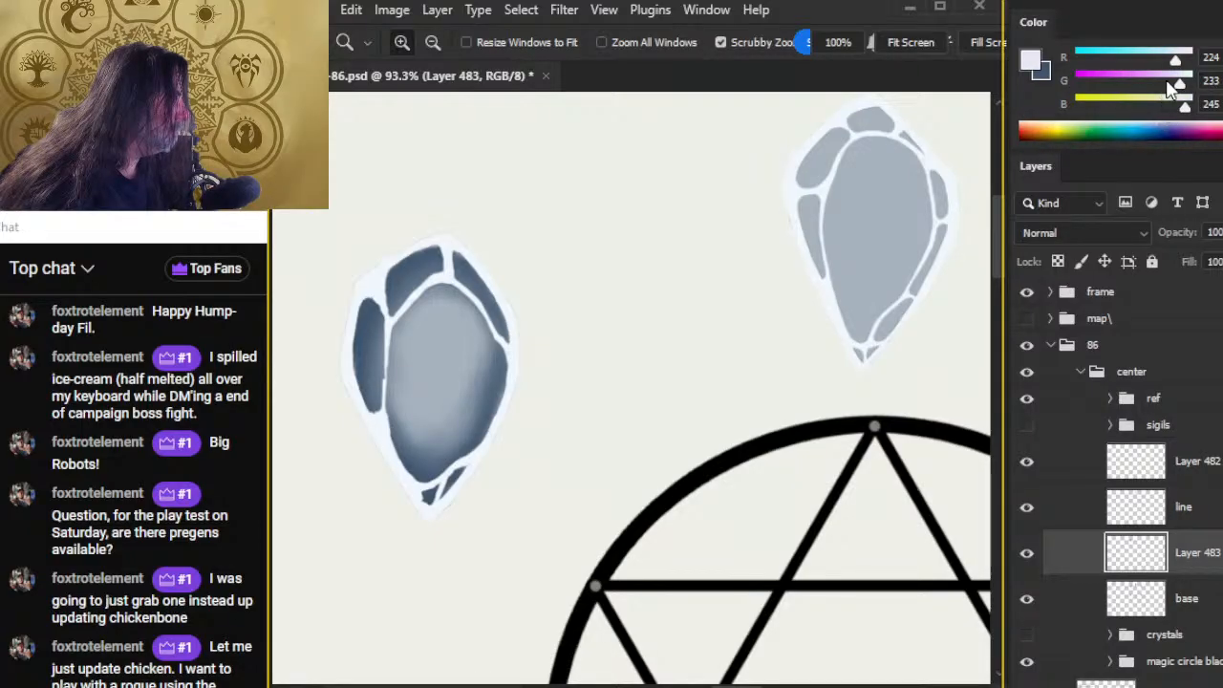
Step: Rename the shading layer "dark" and add a new layer named "light" directly above it
double_click(1194, 554)
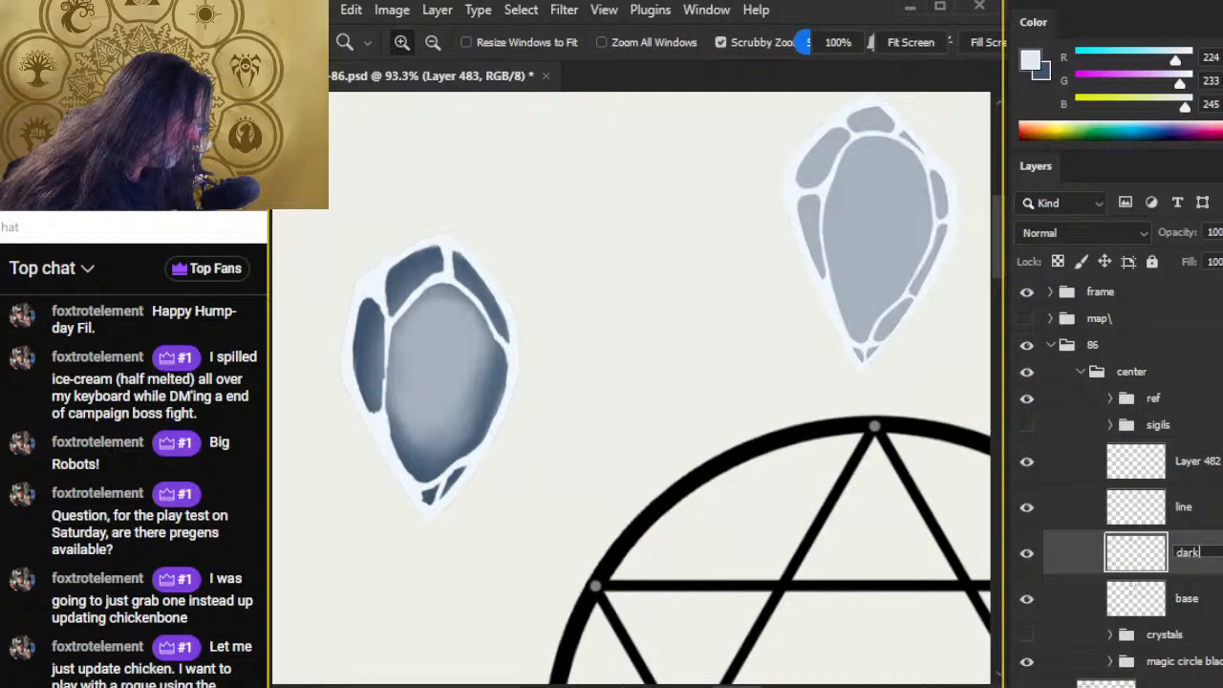
key(Return)
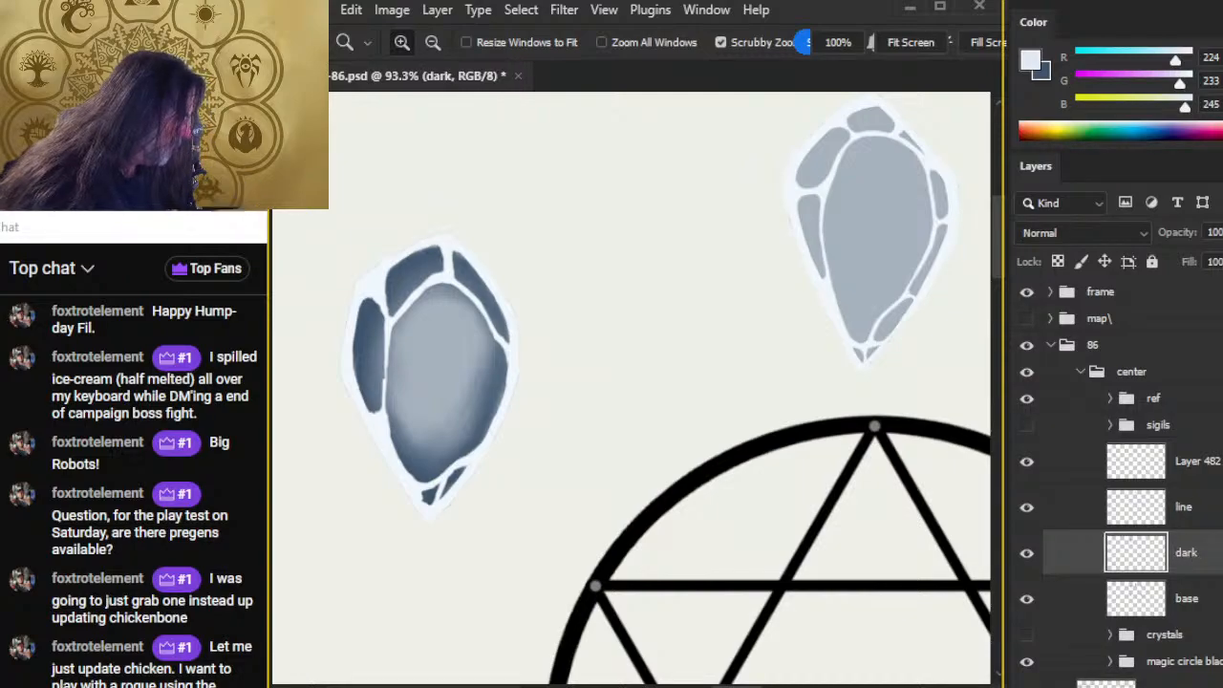
key(ctrl+alt+shift+n)
double_click(1198, 554)
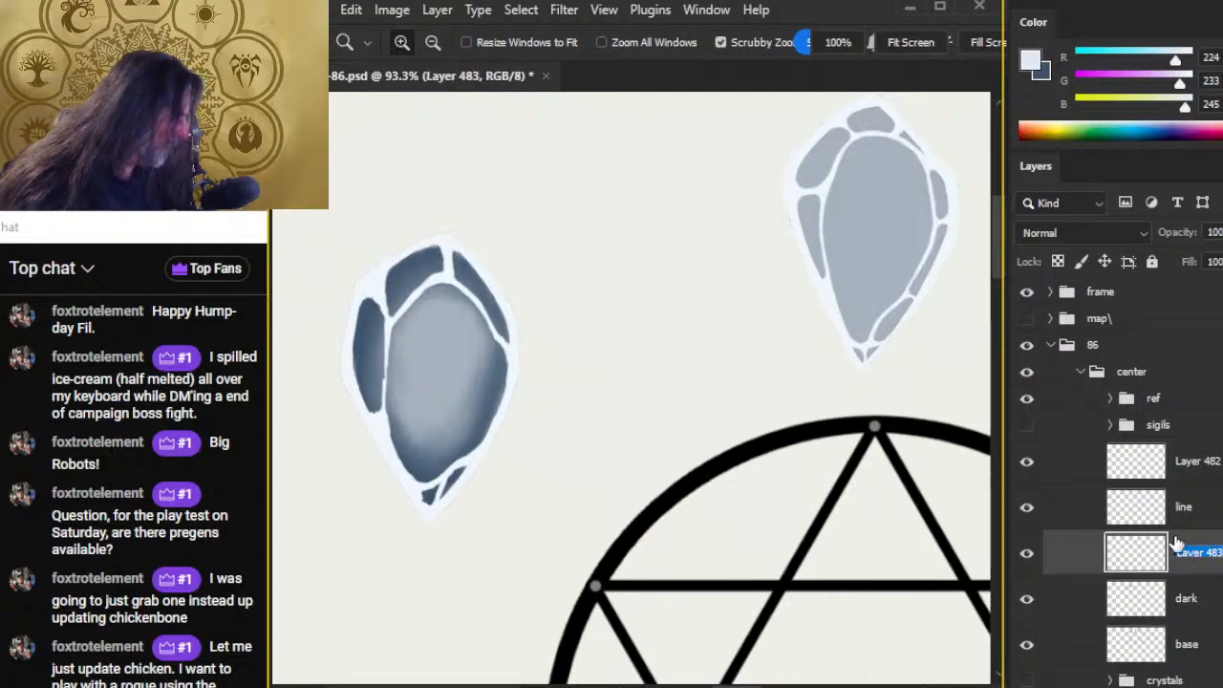
key(Return)
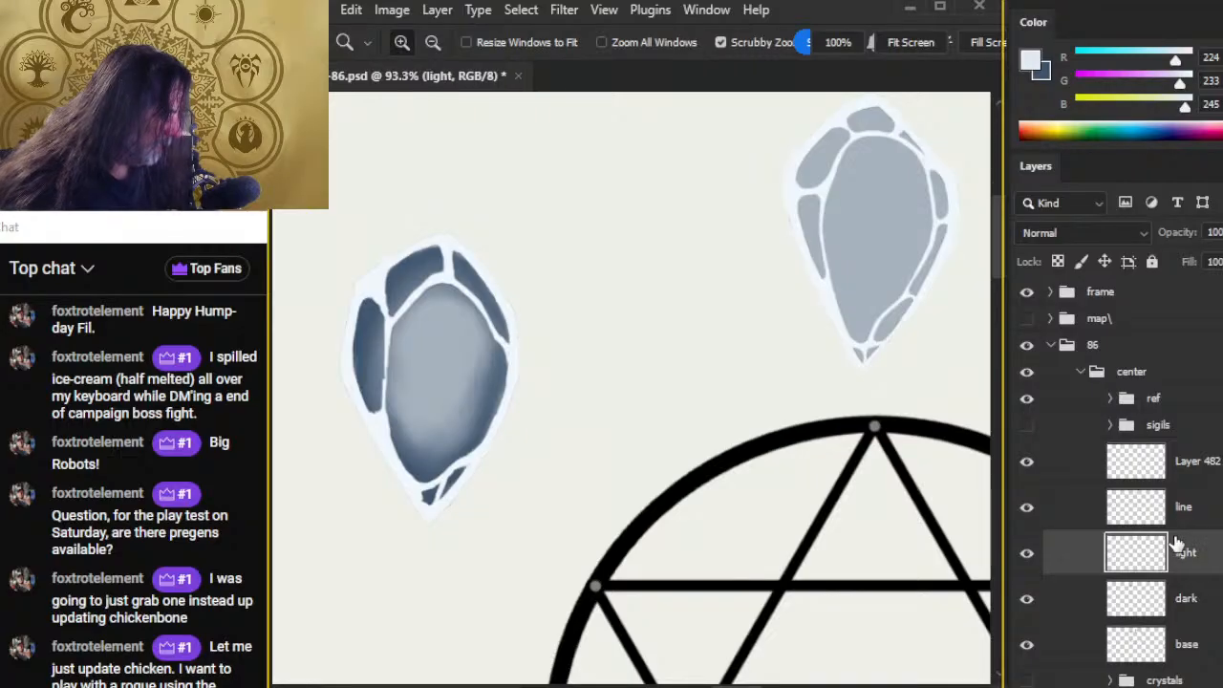
Step: Paint a pale highlight in the middle of the stone's central facet and blend it outward with the Smudge tool at 23% strength
key(b)
mouse_move(430, 360)
mouse_down()
mouse_move(444, 325)
mouse_move(416, 347)
mouse_move(447, 345)
mouse_move(414, 344)
mouse_move(448, 324)
mouse_move(438, 318)
mouse_move(404, 351)
mouse_move(447, 345)
mouse_move(419, 336)
mouse_move(444, 350)
mouse_move(417, 356)
mouse_move(425, 340)
mouse_move(437, 372)
mouse_move(454, 356)
mouse_move(440, 380)
mouse_move(458, 346)
mouse_up()
key(r)
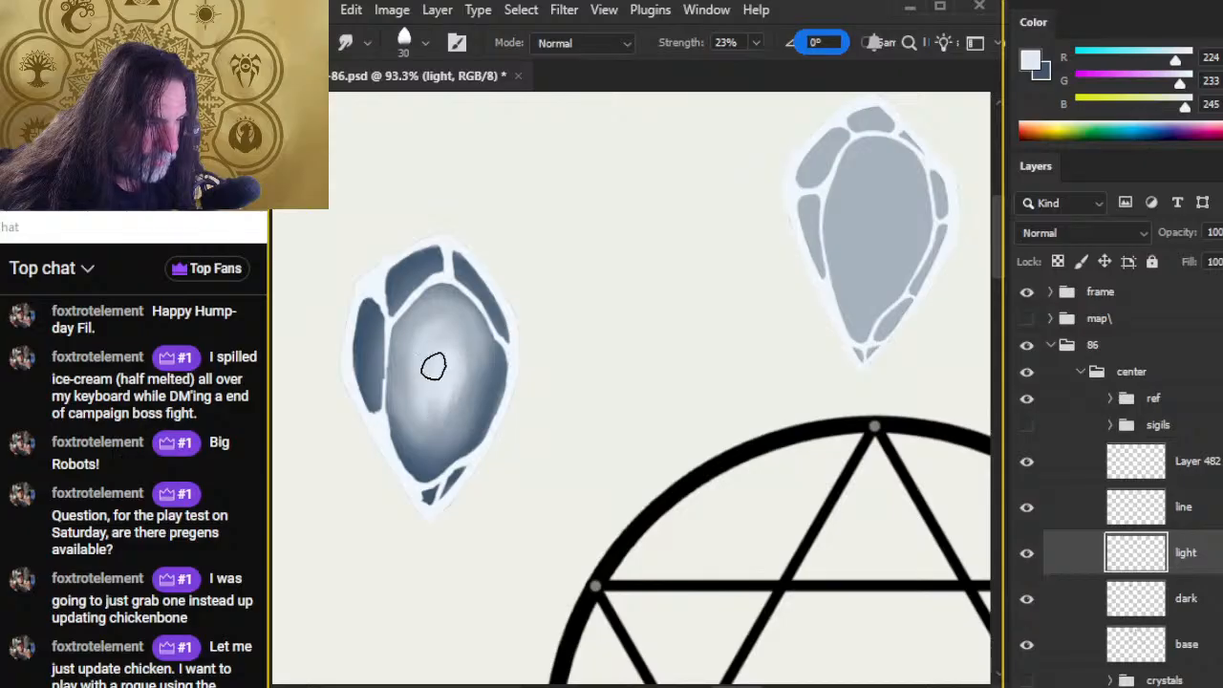
mouse_move(433, 366)
mouse_down()
mouse_move(456, 412)
mouse_move(434, 410)
mouse_move(424, 390)
mouse_move(469, 351)
mouse_move(464, 381)
mouse_move(415, 411)
mouse_move(443, 397)
mouse_move(425, 420)
mouse_move(468, 388)
mouse_move(435, 424)
mouse_move(450, 365)
mouse_move(416, 411)
mouse_move(418, 348)
mouse_move(433, 373)
mouse_move(457, 375)
mouse_move(470, 338)
mouse_move(461, 371)
mouse_move(451, 338)
mouse_move(408, 356)
mouse_move(418, 340)
mouse_move(406, 381)
mouse_move(436, 326)
mouse_move(463, 346)
mouse_move(460, 329)
mouse_move(465, 410)
mouse_move(452, 428)
mouse_move(451, 316)
mouse_move(463, 391)
mouse_move(431, 315)
mouse_move(403, 365)
mouse_move(422, 319)
mouse_move(402, 405)
mouse_move(435, 307)
mouse_move(413, 409)
mouse_move(397, 350)
mouse_move(389, 386)
mouse_move(407, 335)
mouse_move(442, 408)
mouse_move(470, 368)
mouse_move(466, 397)
mouse_move(485, 357)
mouse_move(461, 431)
mouse_move(457, 289)
mouse_move(480, 346)
mouse_move(408, 303)
mouse_move(459, 309)
mouse_move(433, 293)
mouse_move(410, 309)
mouse_move(462, 293)
mouse_move(459, 280)
mouse_move(388, 324)
mouse_move(463, 278)
mouse_move(461, 309)
mouse_move(448, 288)
mouse_move(480, 345)
mouse_move(450, 426)
mouse_move(484, 356)
mouse_move(468, 418)
mouse_move(481, 368)
mouse_move(451, 412)
mouse_move(415, 397)
mouse_move(467, 341)
mouse_move(451, 330)
mouse_move(436, 410)
mouse_move(433, 349)
mouse_move(431, 402)
mouse_move(447, 408)
mouse_move(410, 373)
mouse_move(409, 450)
mouse_move(410, 379)
mouse_move(465, 436)
mouse_move(491, 354)
mouse_up()
key(z)
drag(605, 472, 497, 468)
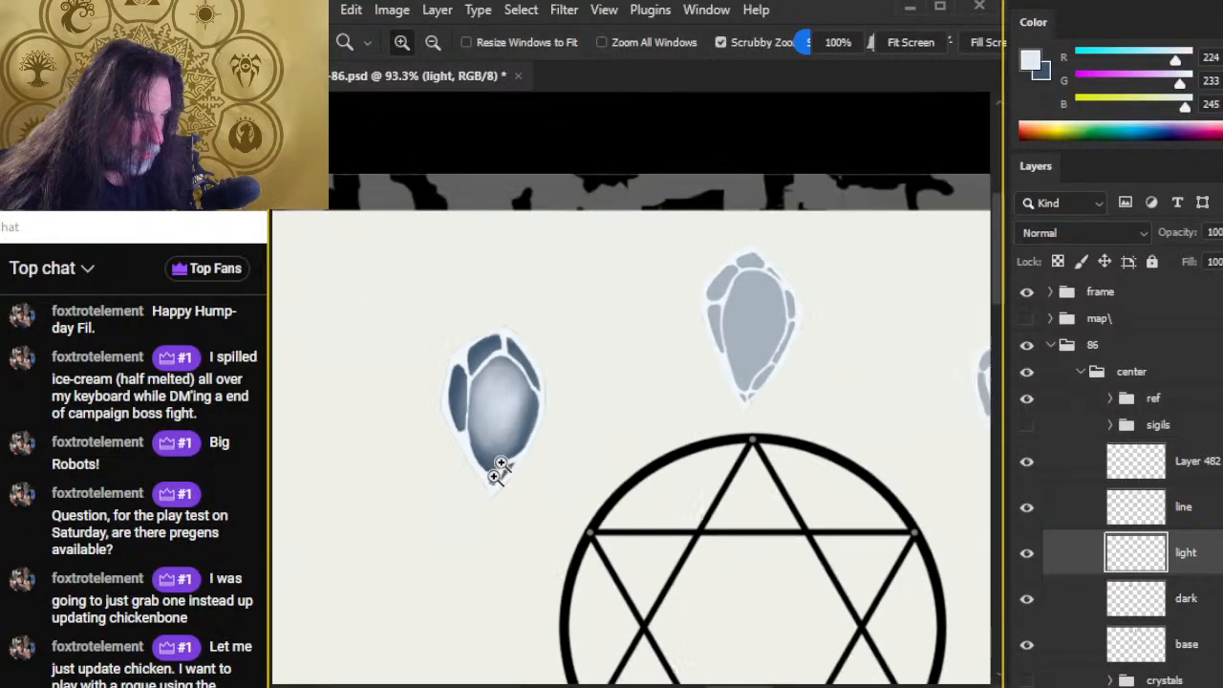
drag(666, 497, 506, 468)
drag(650, 527, 591, 396)
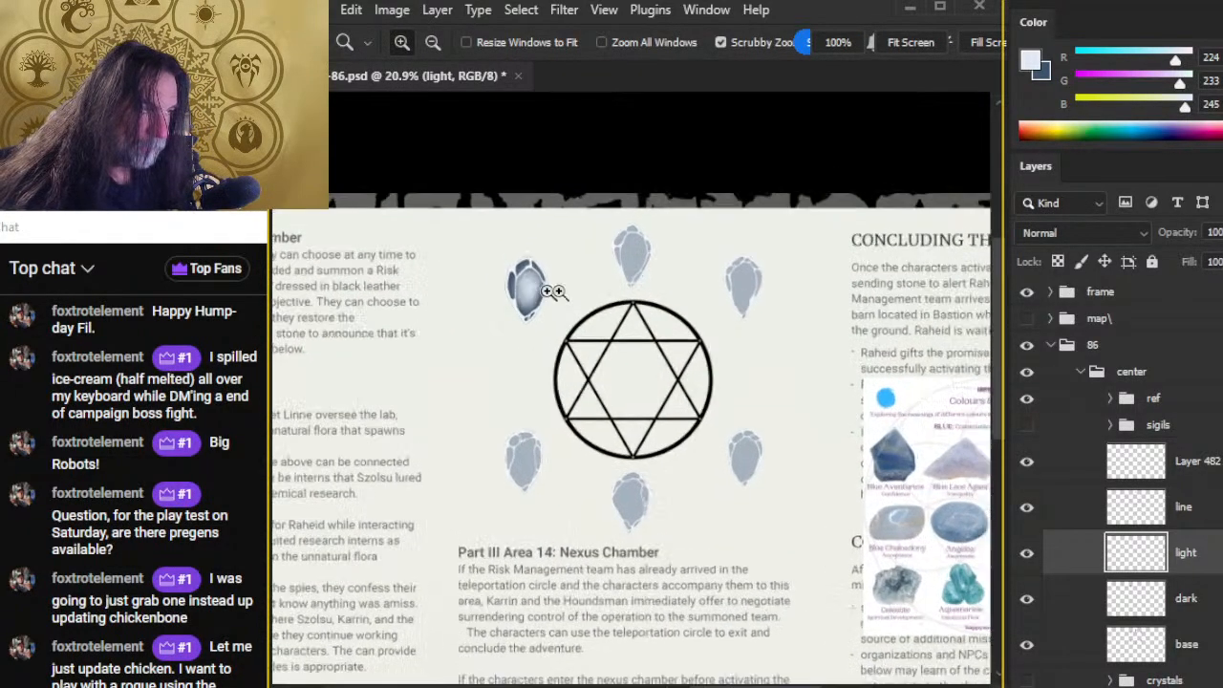
drag(520, 285, 577, 278)
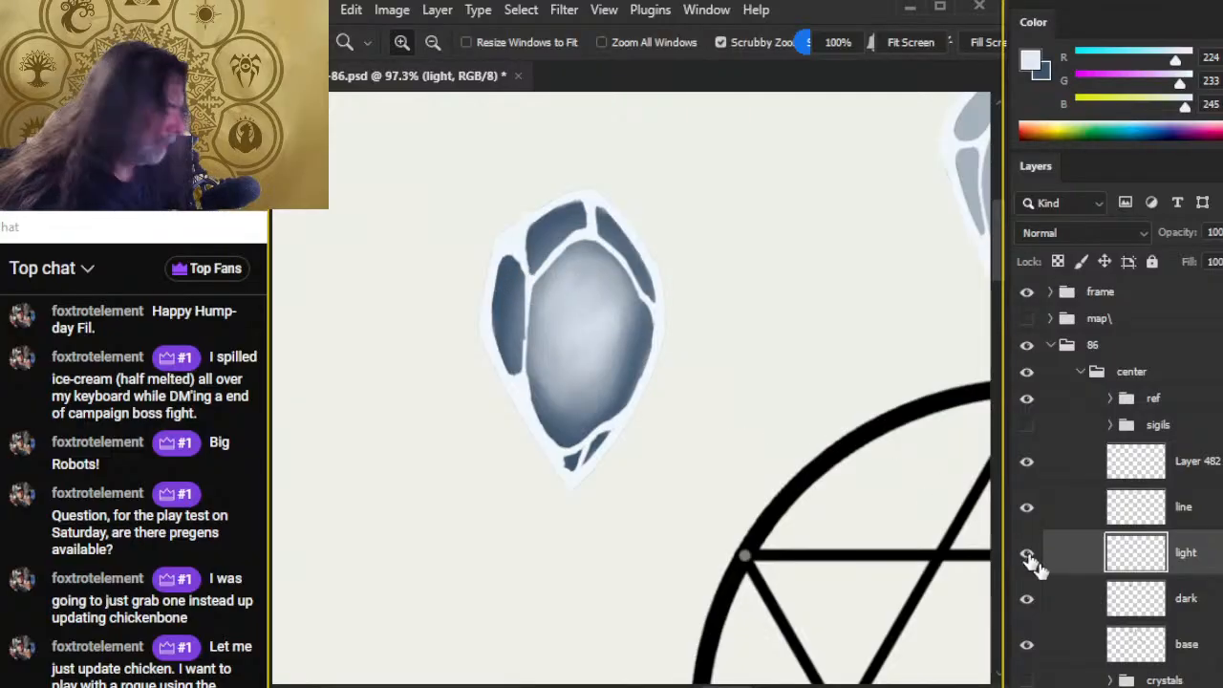
Step: On a new layer above light, paint a pale 9 px highlight along the left facet's inner side and smudge it soft at 30 px
key(ctrl+shift+alt+n)
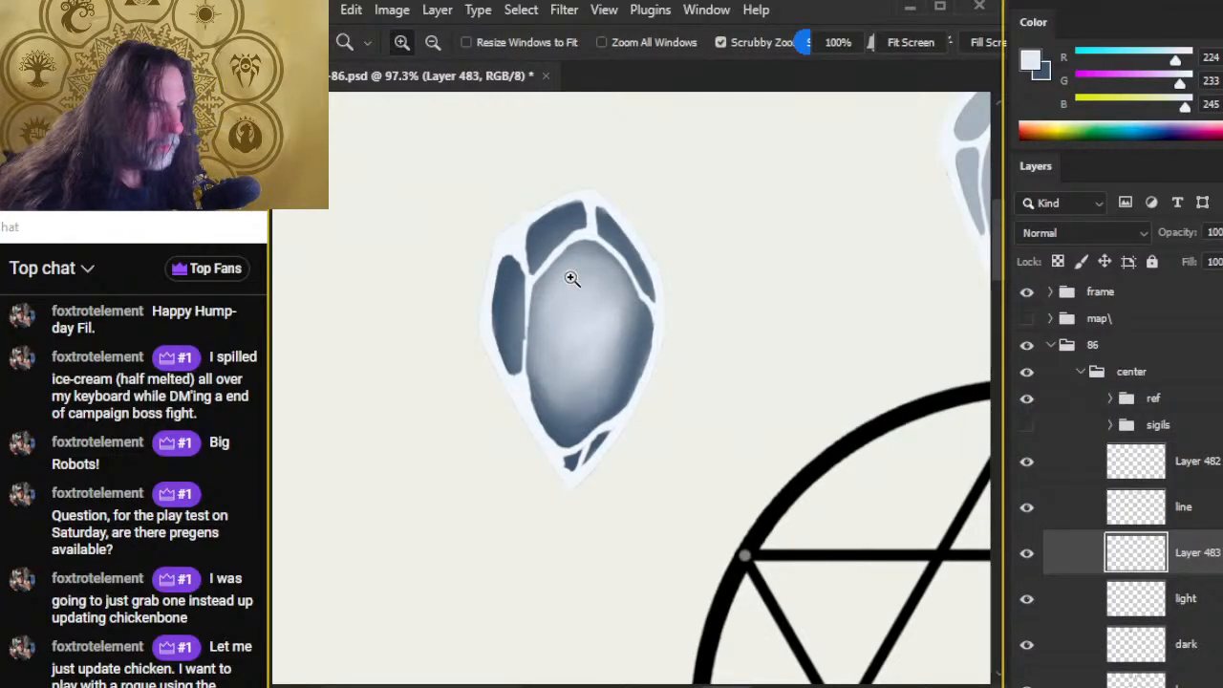
key(b)
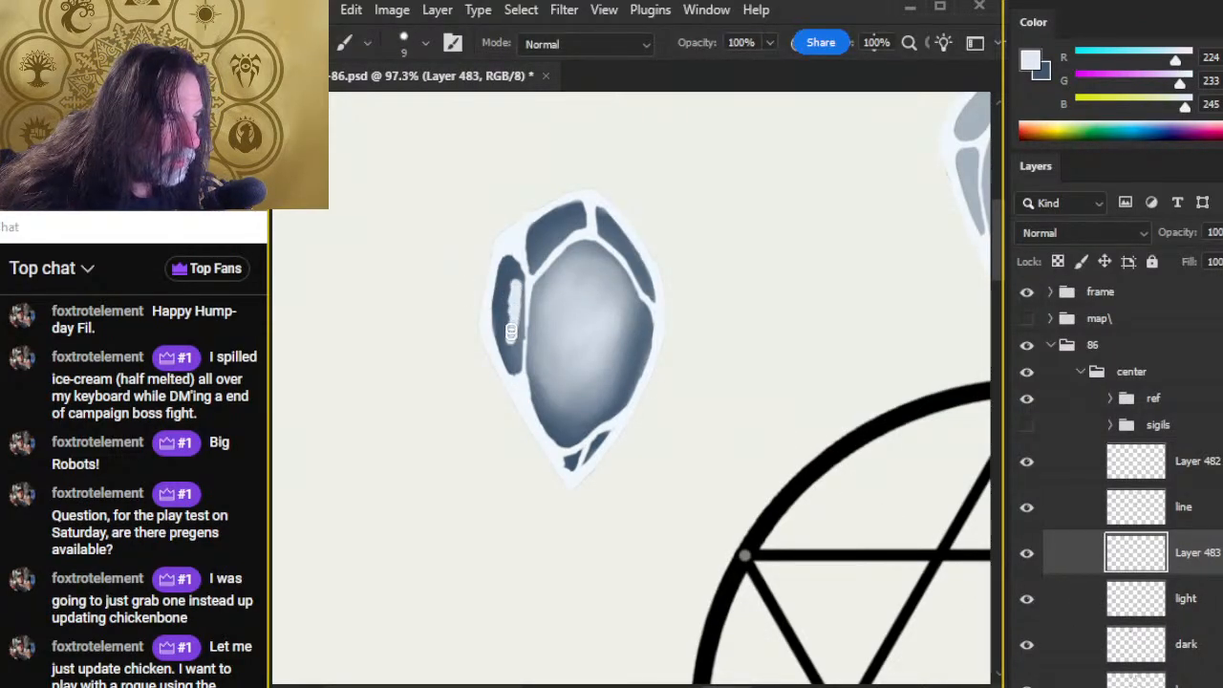
key(r)
mouse_move(510, 297)
mouse_down()
mouse_move(510, 278)
mouse_move(514, 318)
mouse_up()
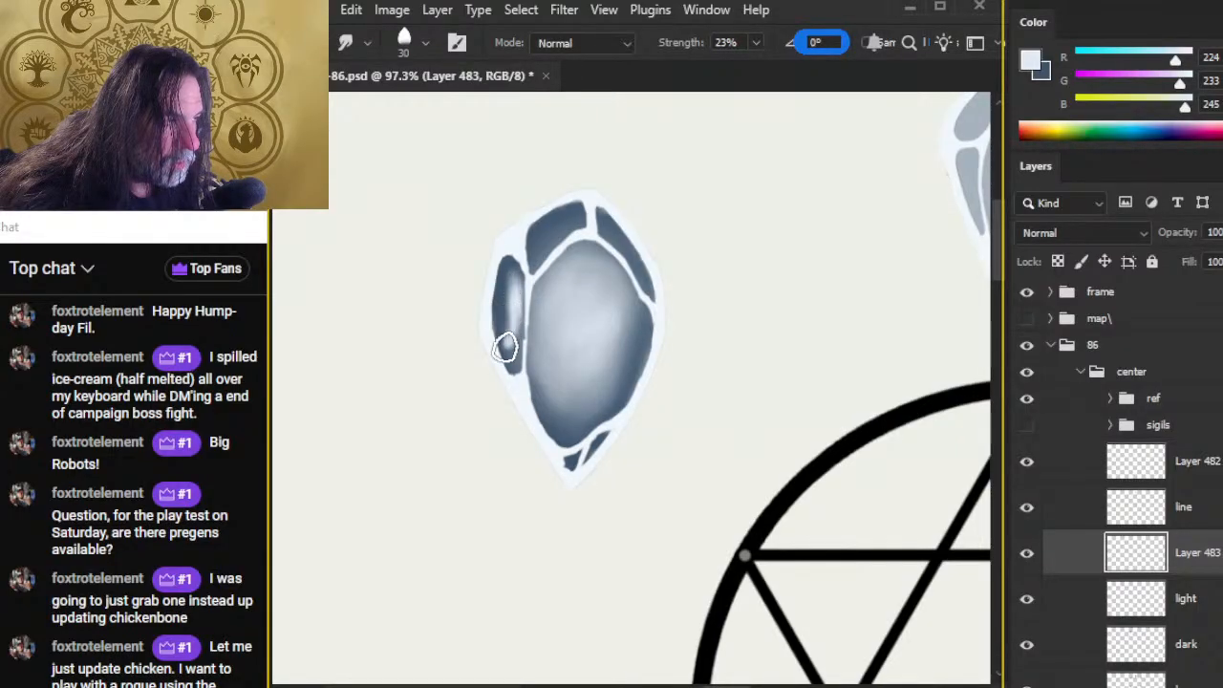
drag(507, 333, 514, 290)
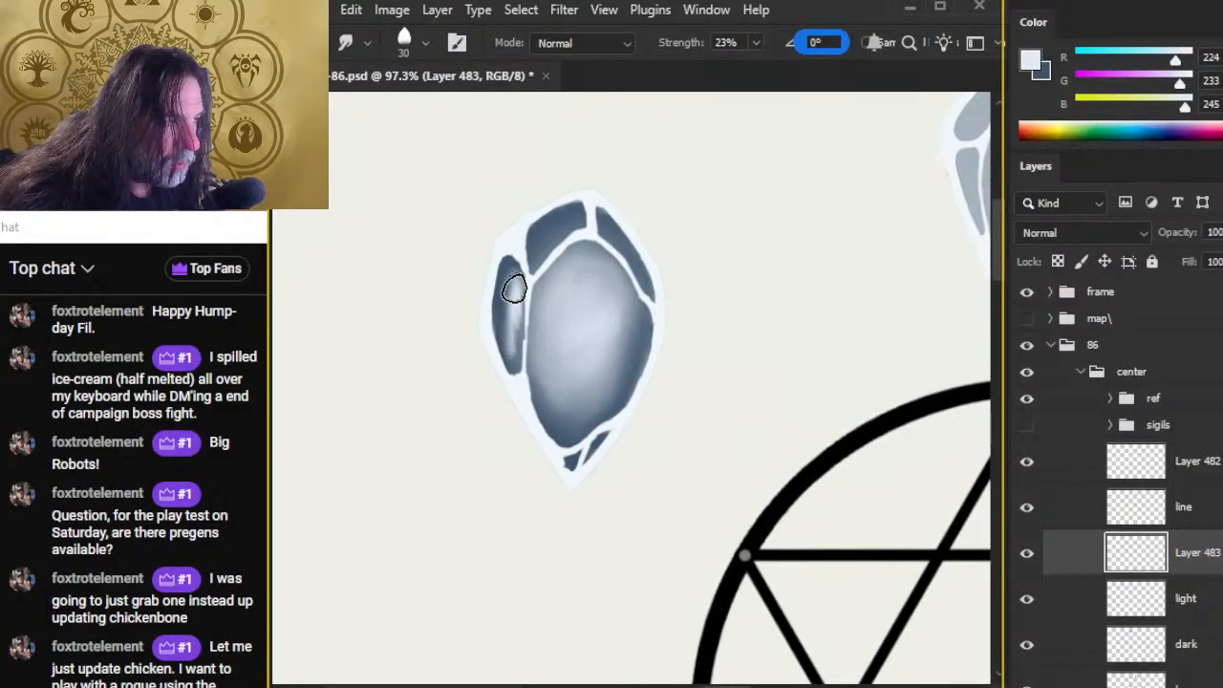
mouse_move(520, 341)
mouse_down()
mouse_move(529, 274)
mouse_move(533, 329)
mouse_move(527, 275)
mouse_move(537, 301)
mouse_move(524, 279)
mouse_move(519, 368)
mouse_move(516, 283)
mouse_move(520, 344)
mouse_move(523, 283)
mouse_move(563, 229)
mouse_move(543, 252)
mouse_up()
Step: Add a pale highlight to the stone's upper-left facet and blend it, reducing the Smudge brush to 20 px for the corner
key(b)
key(r)
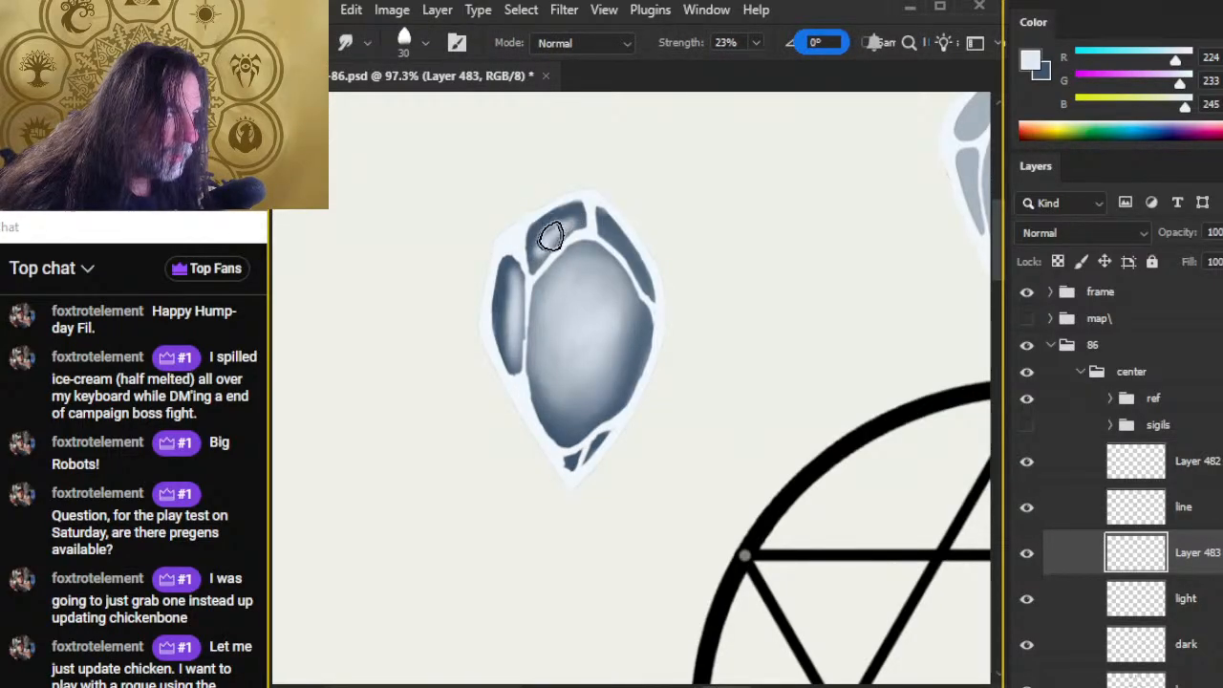
mouse_move(568, 212)
mouse_down()
mouse_move(557, 213)
mouse_move(583, 201)
mouse_move(518, 232)
mouse_move(568, 197)
mouse_move(545, 219)
mouse_move(549, 241)
mouse_up()
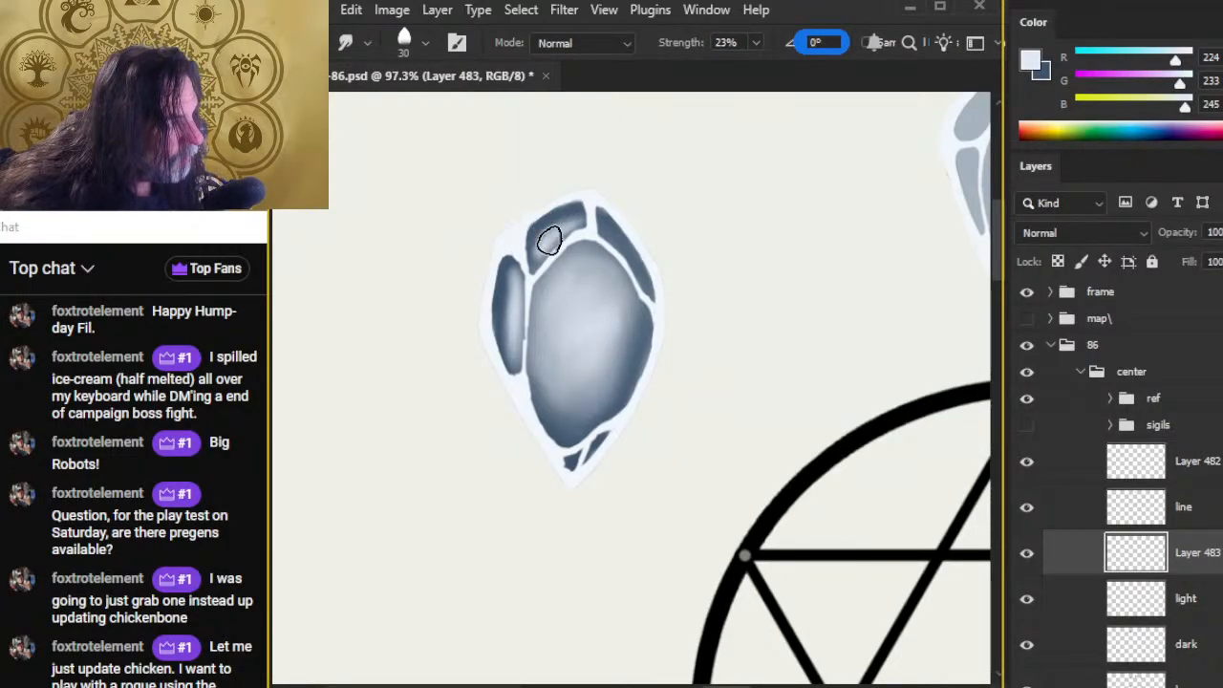
key(bracketleft)
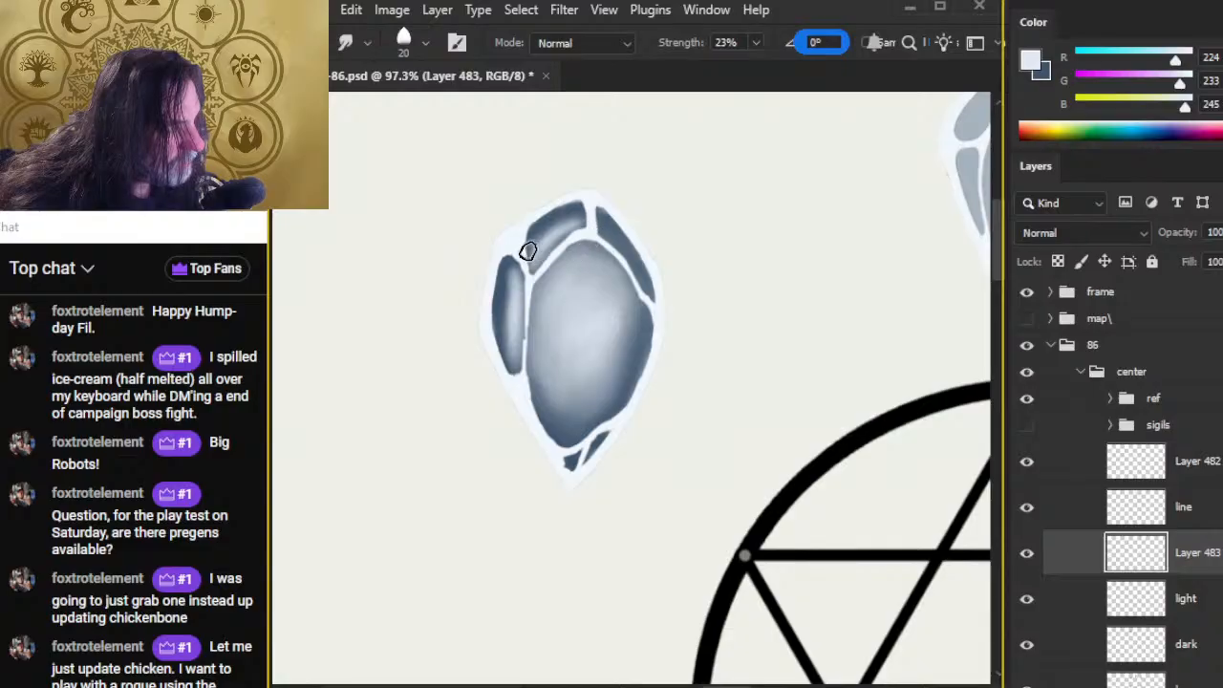
mouse_move(527, 251)
mouse_down()
mouse_move(504, 330)
mouse_move(532, 344)
mouse_move(533, 274)
mouse_up()
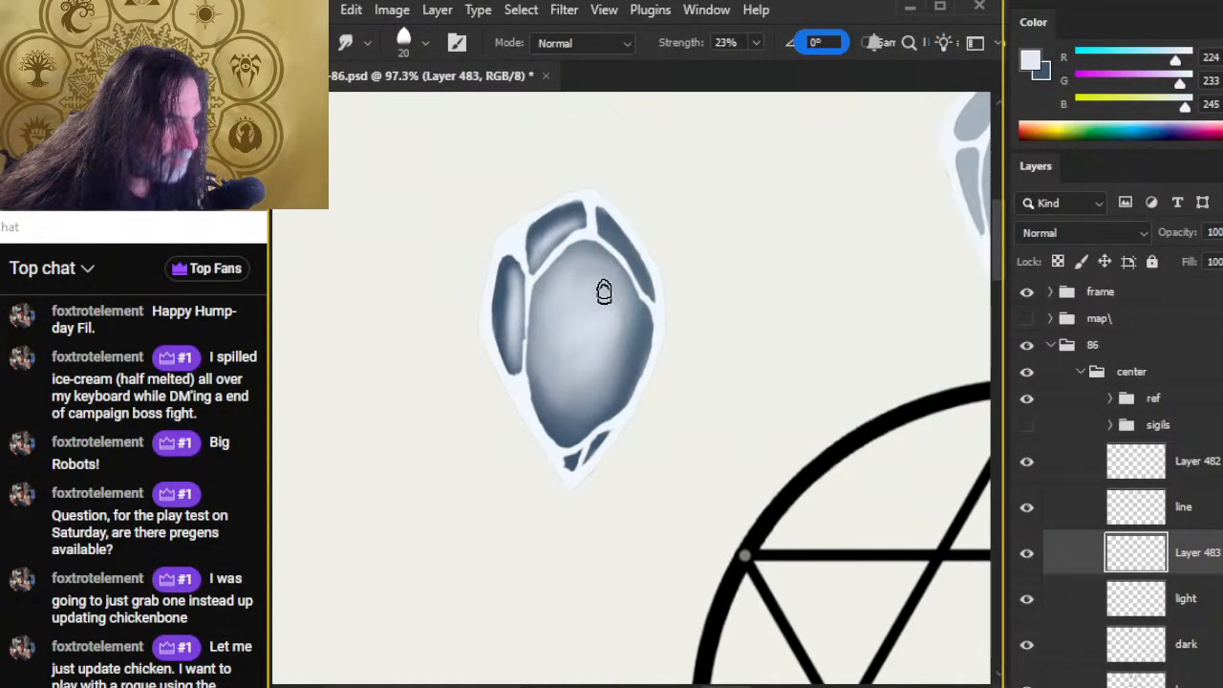
Step: Paint a pale highlight along the stone's upper-right facet and smudge it along the facet's length
key(b)
key(r)
mouse_move(614, 240)
mouse_down()
mouse_move(645, 275)
mouse_move(621, 238)
mouse_up()
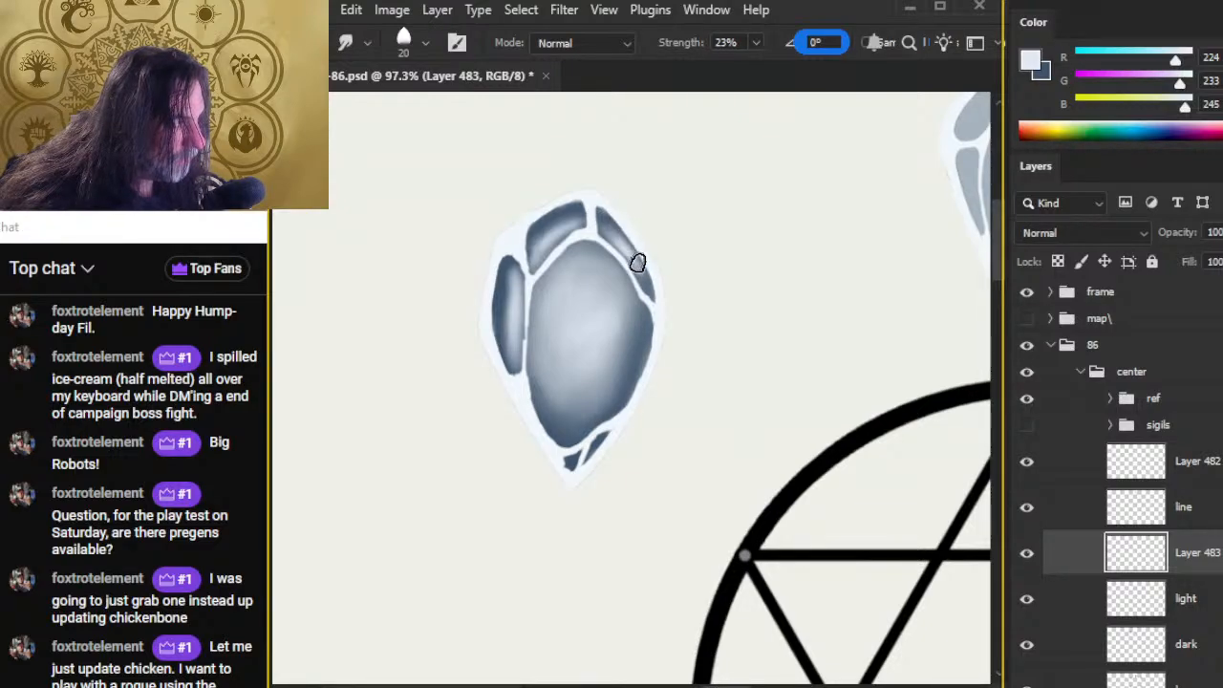
drag(640, 272, 607, 234)
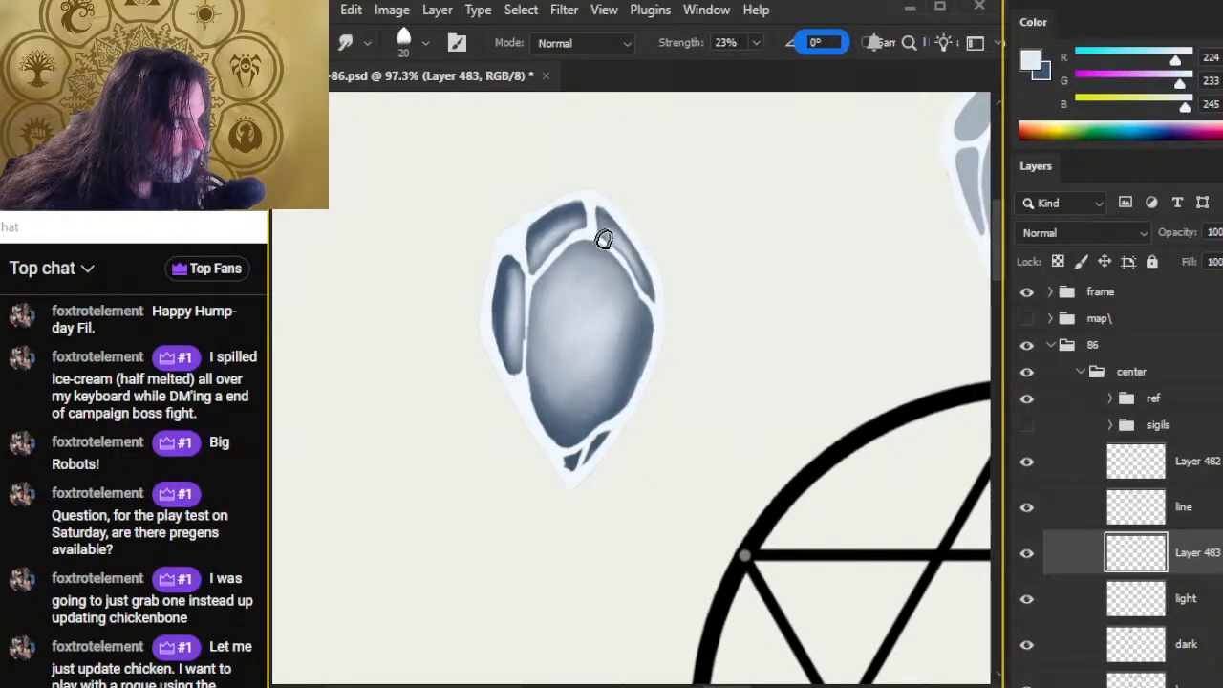
Step: Dab pale highlights into the two small facets at the stone's lower tip and blend them with the 20 px Smudge brush
key(b)
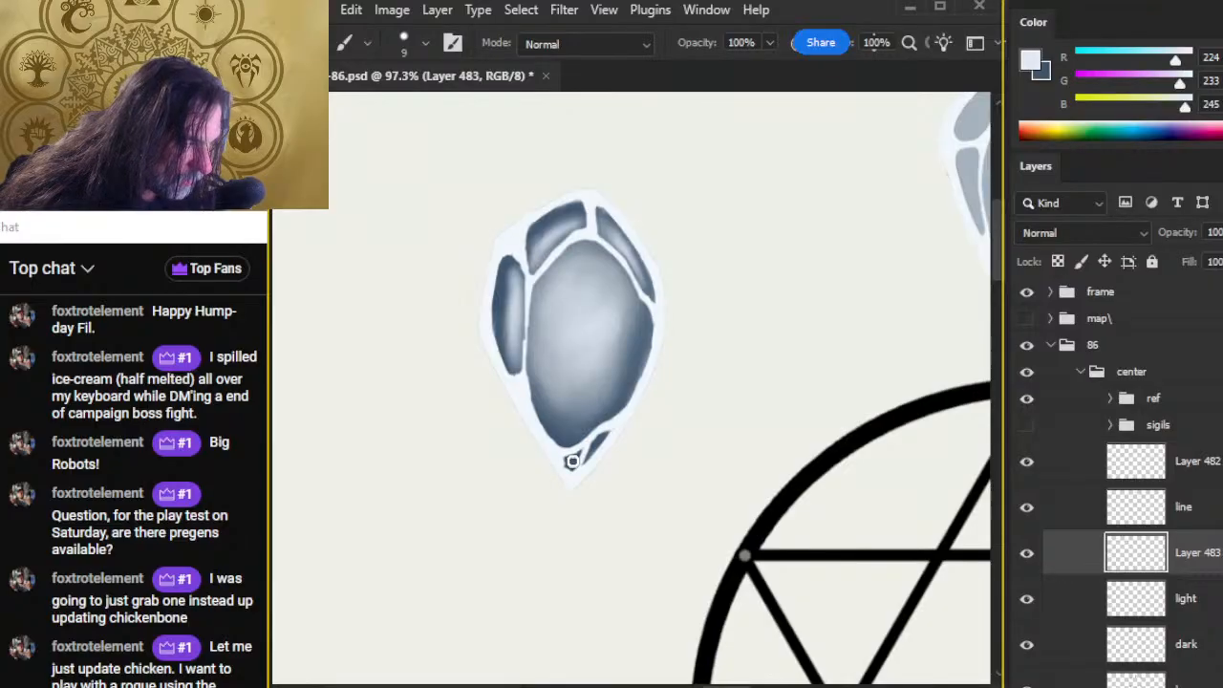
key(r)
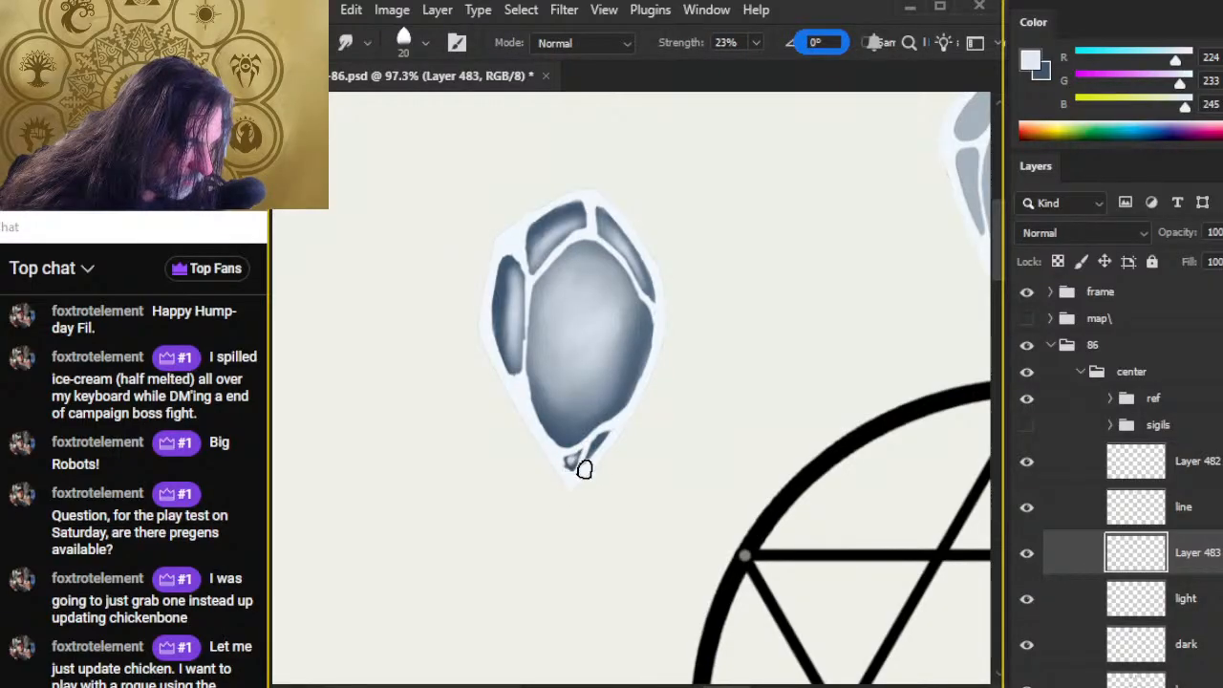
key(b)
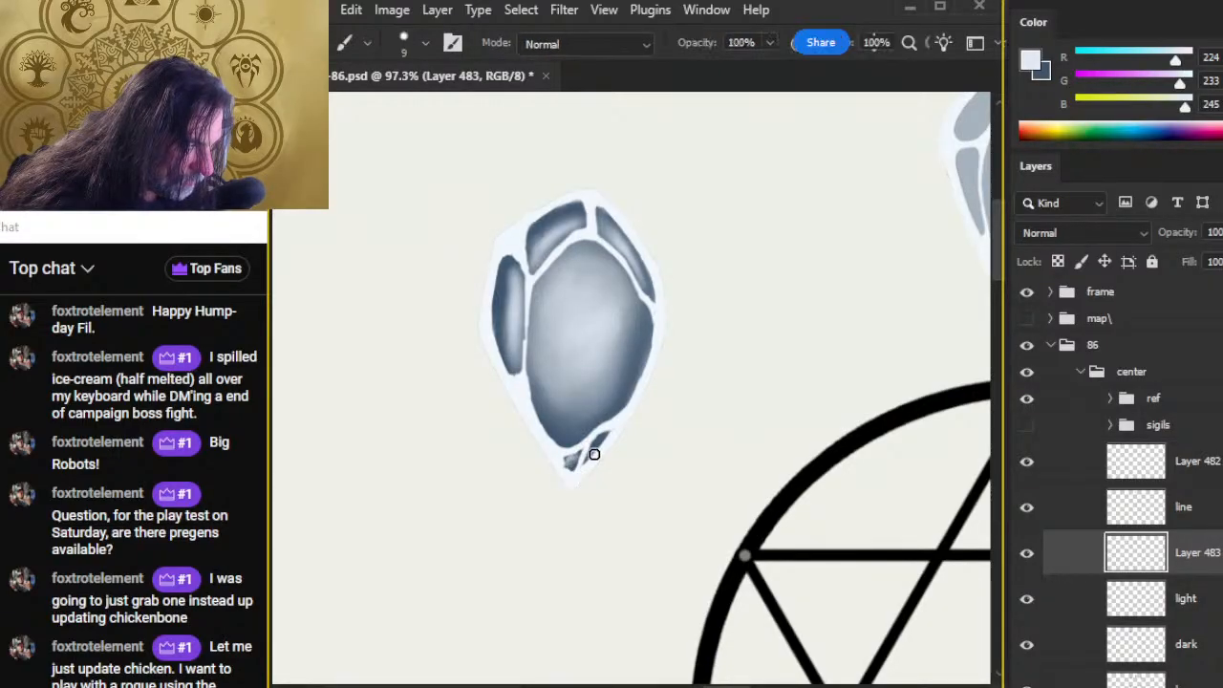
key(r)
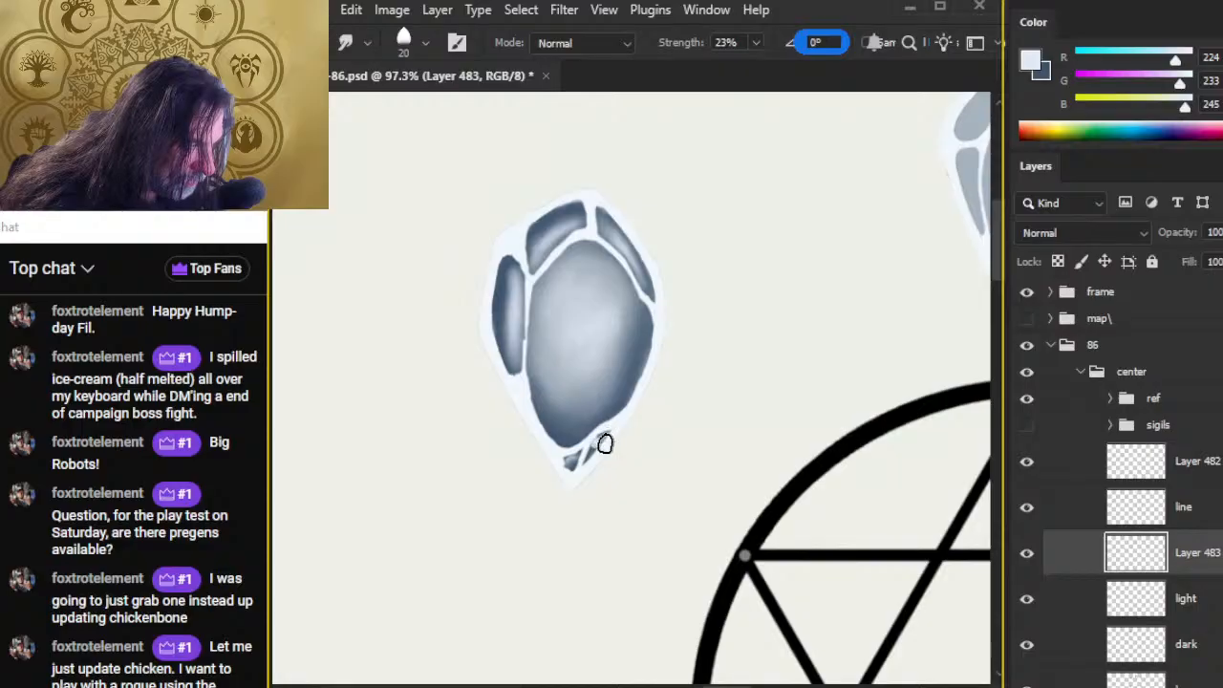
mouse_move(613, 443)
mouse_down()
mouse_move(588, 458)
mouse_move(587, 445)
mouse_up()
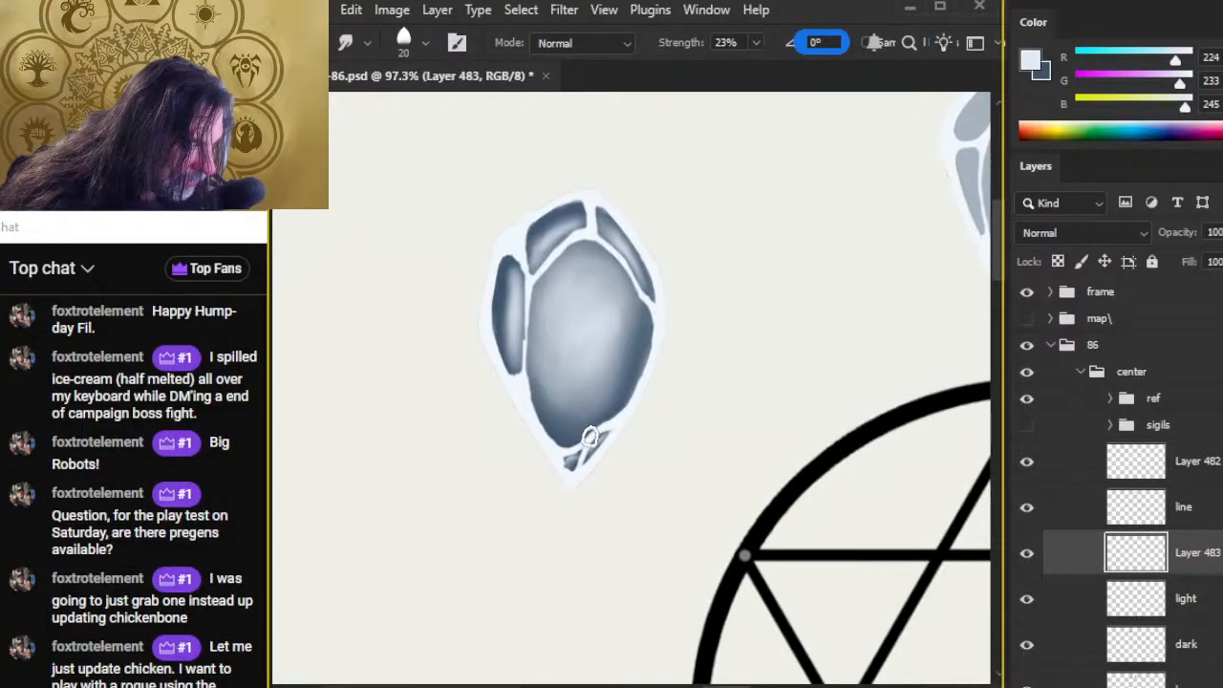
Step: Refine the highlight blending in the left and upper-left facets with the Smudge tool at 20 px and 23% strength
key(z)
drag(643, 512, 568, 583)
drag(630, 549, 534, 382)
drag(534, 274, 601, 314)
key(r)
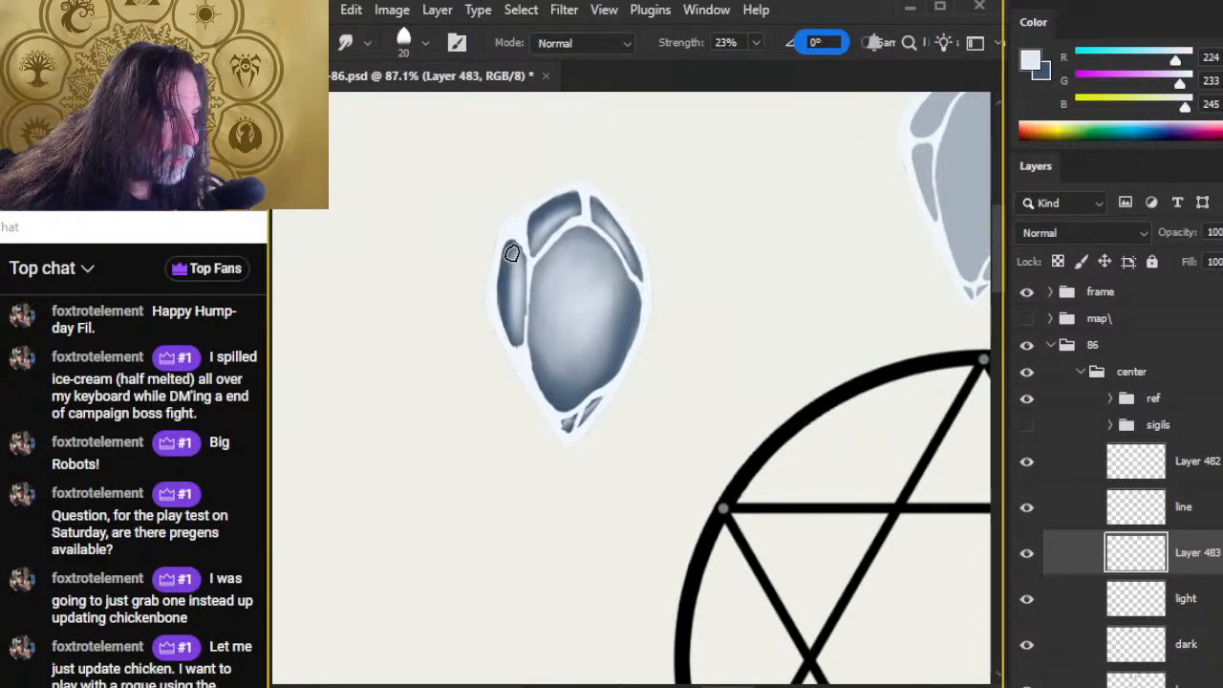
drag(509, 270, 504, 310)
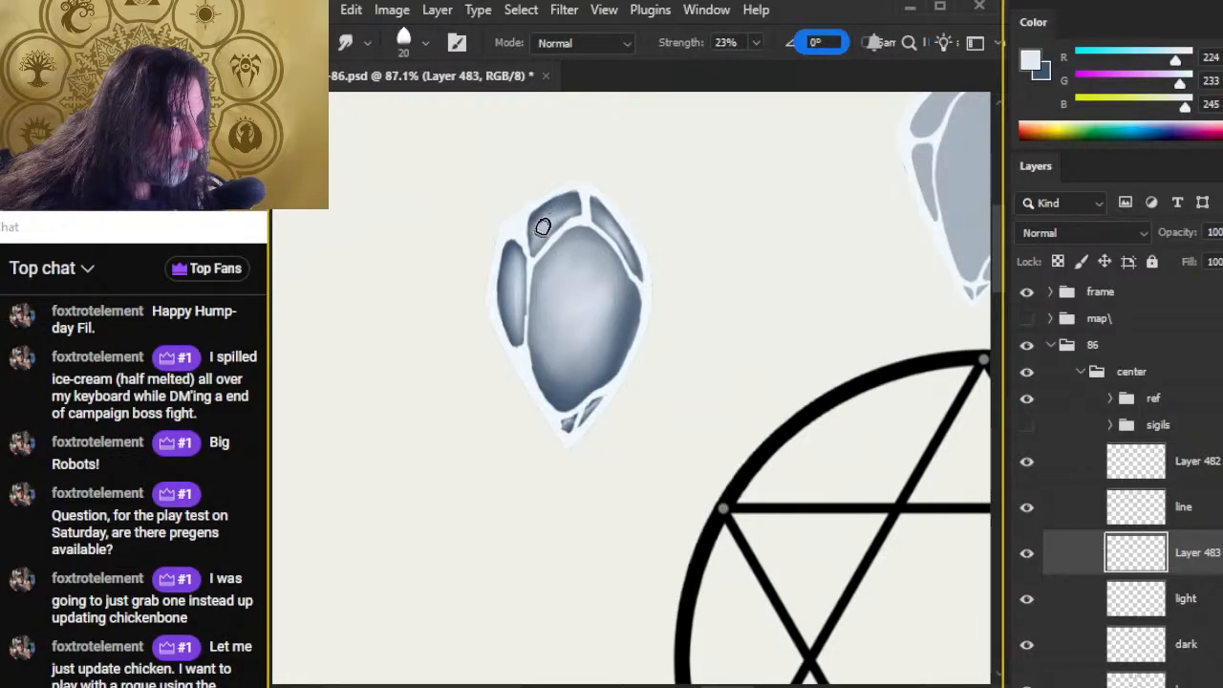
drag(543, 226, 568, 203)
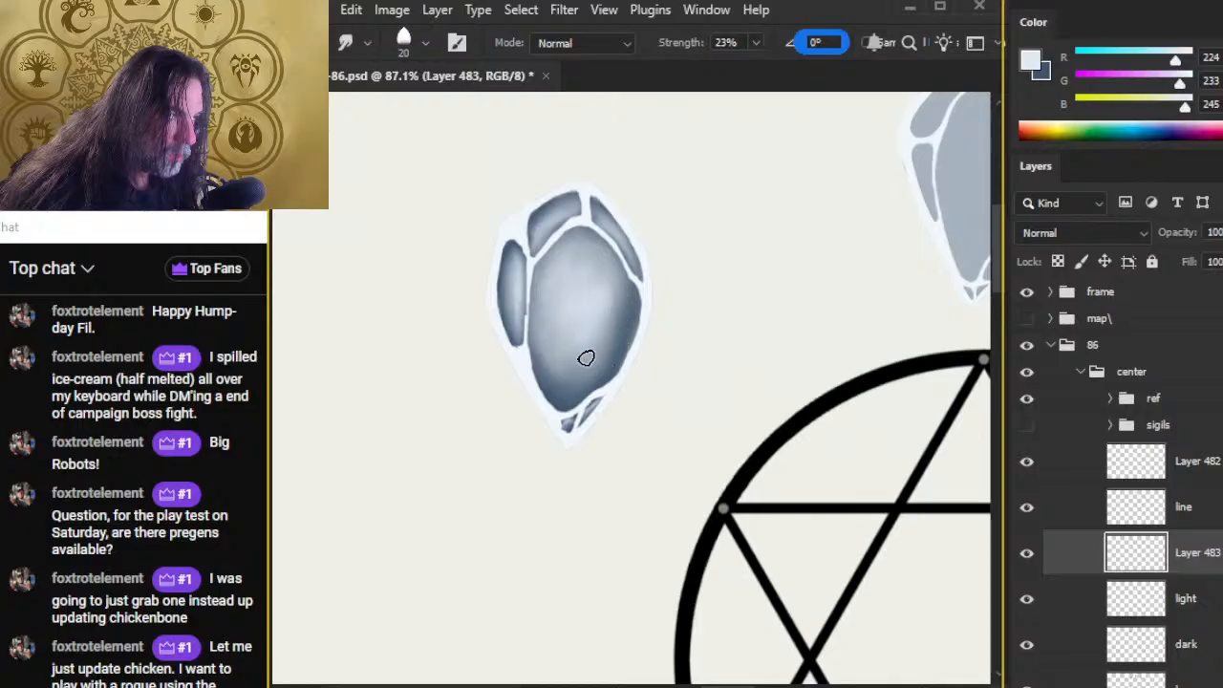
Step: Nudge the main facet's highlight on the light layer slightly down and to the right
key(z)
drag(725, 494, 593, 485)
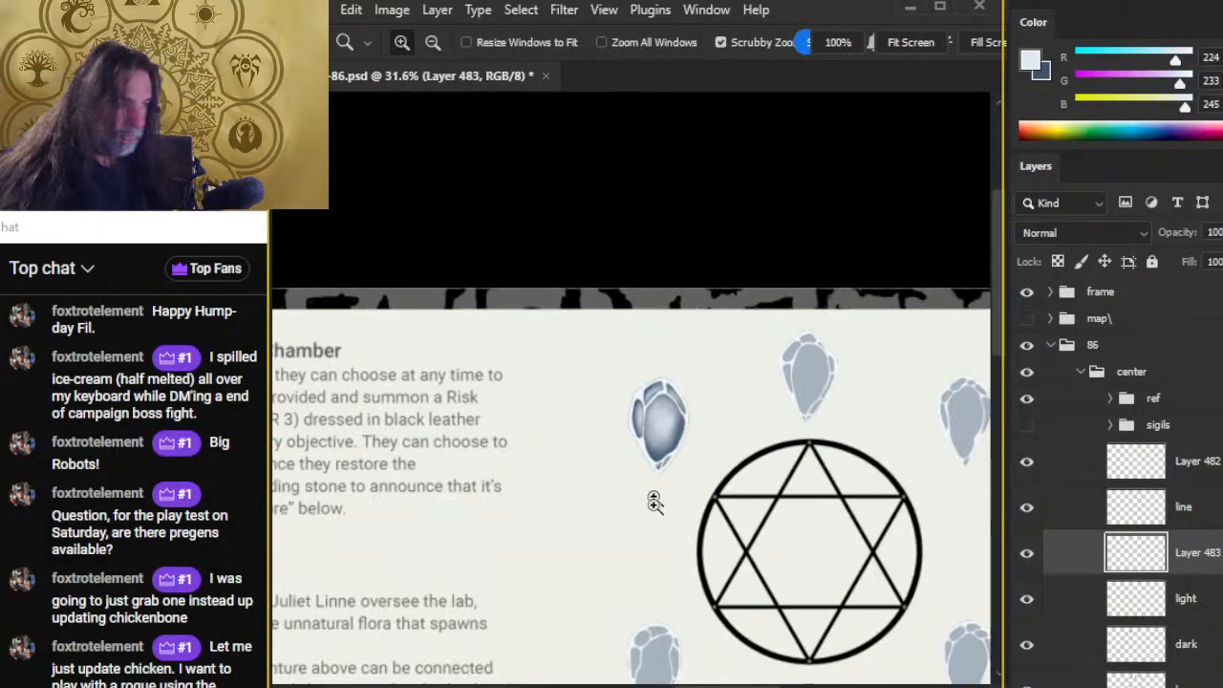
drag(738, 575, 627, 498)
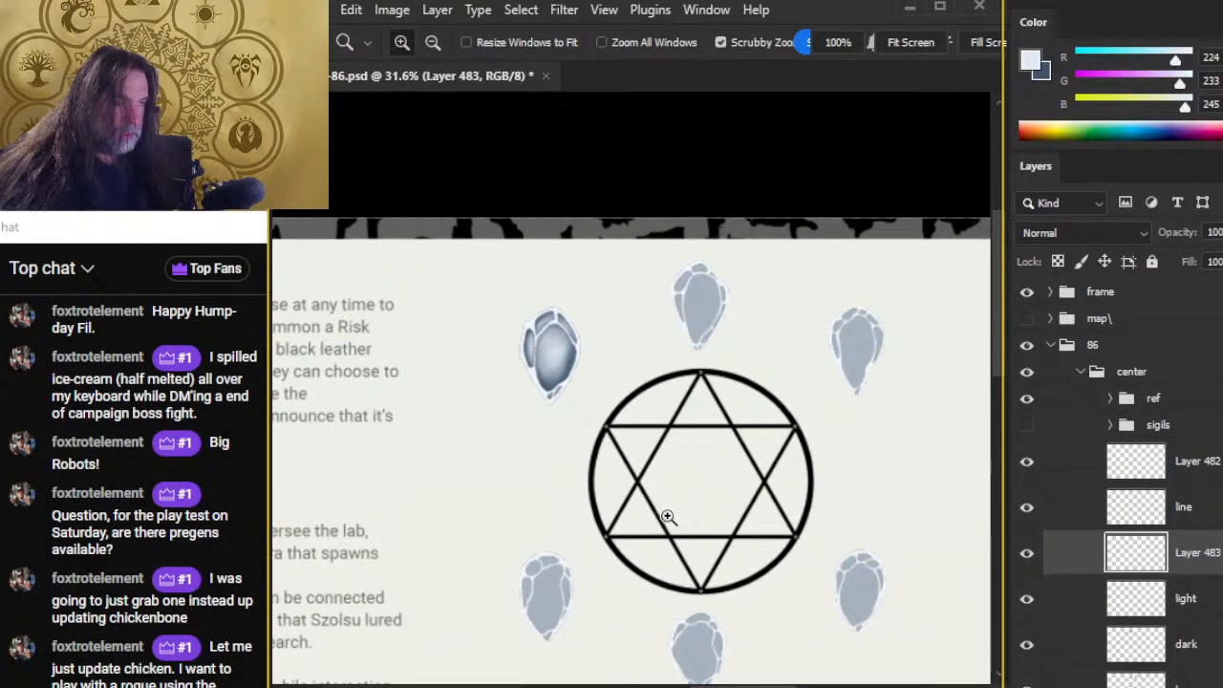
drag(541, 386, 637, 410)
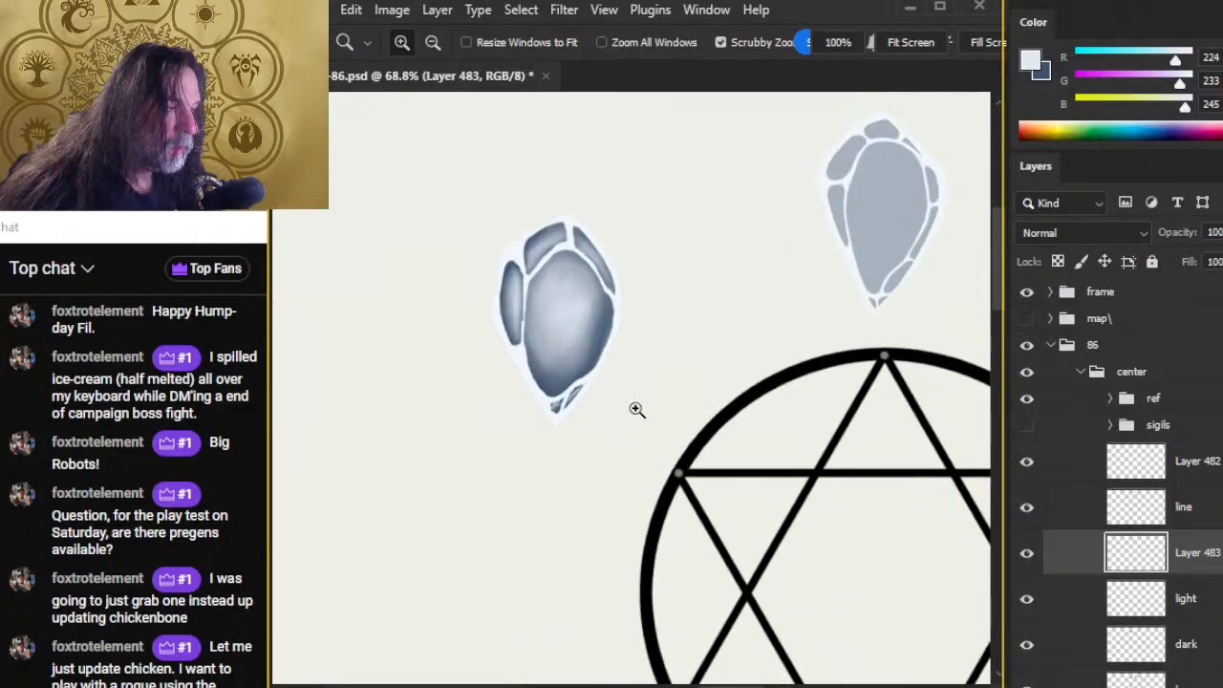
key(v)
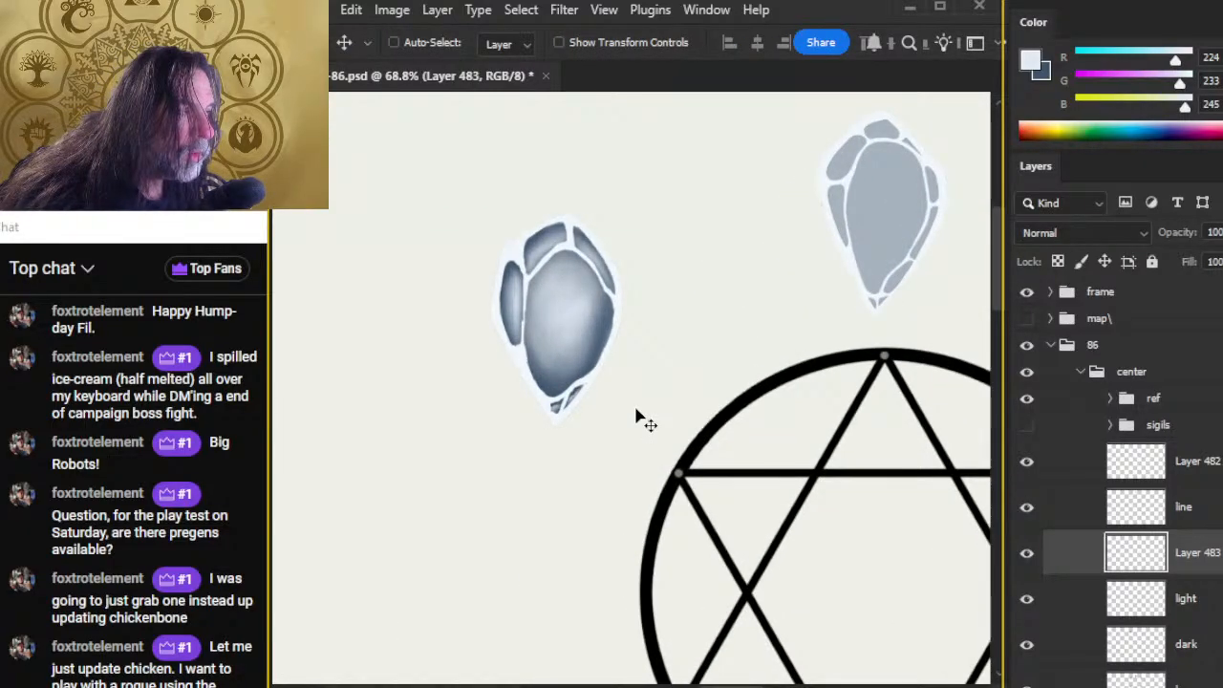
key(ctrl)
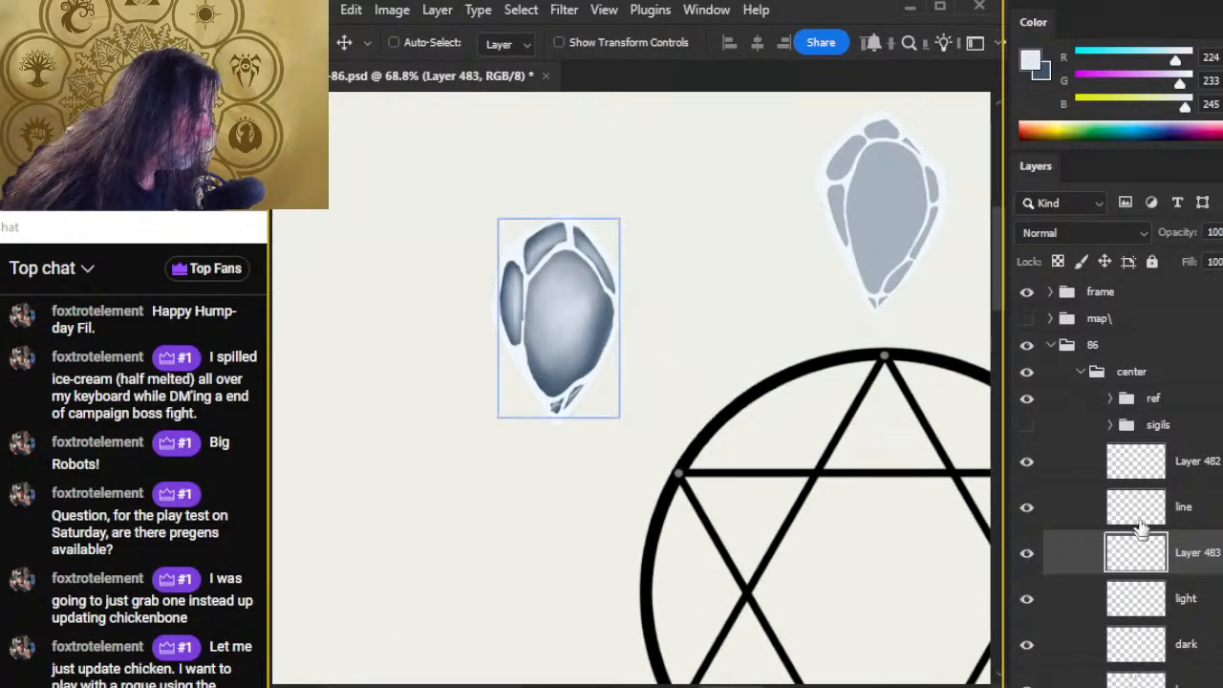
click(1073, 619)
key(r)
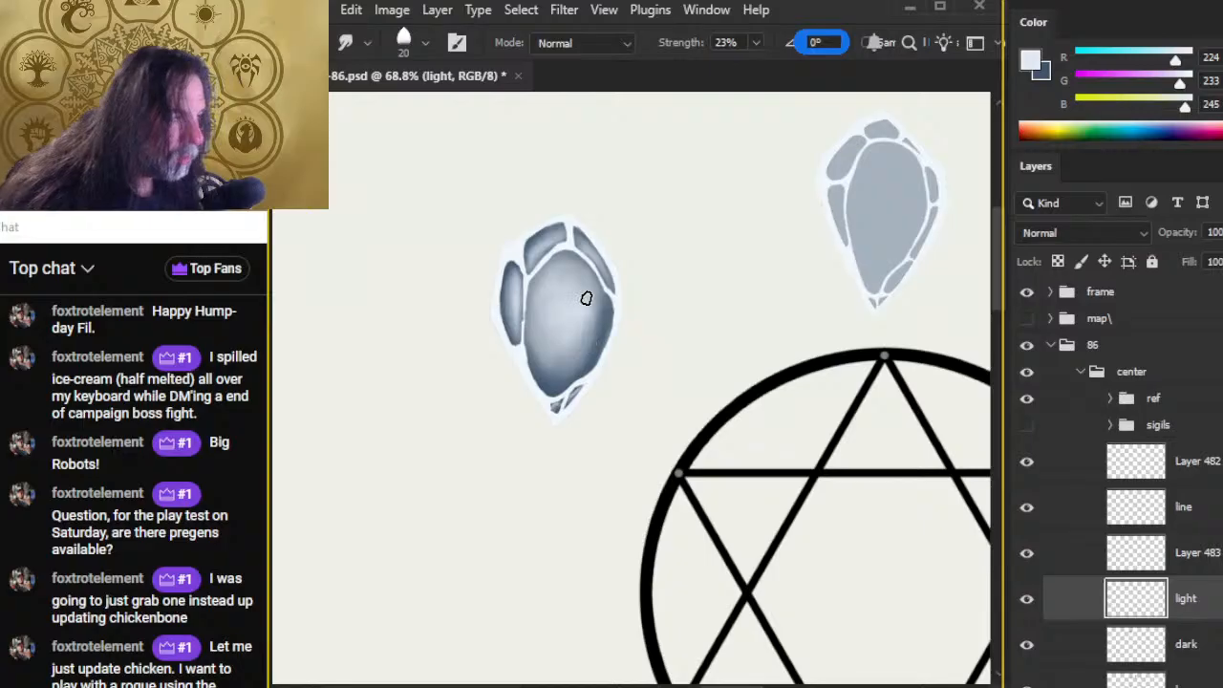
key(ctrl)
key(ctrl+Down)
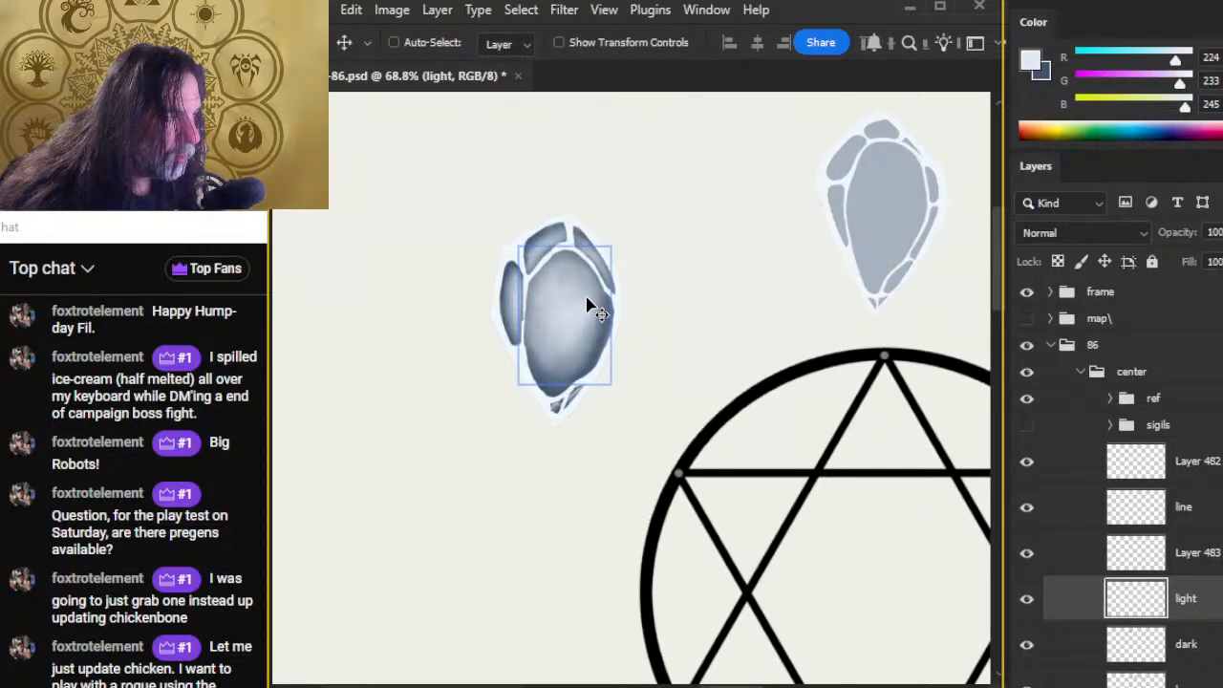
key(ctrl+Right)
key(ctrl+Down)
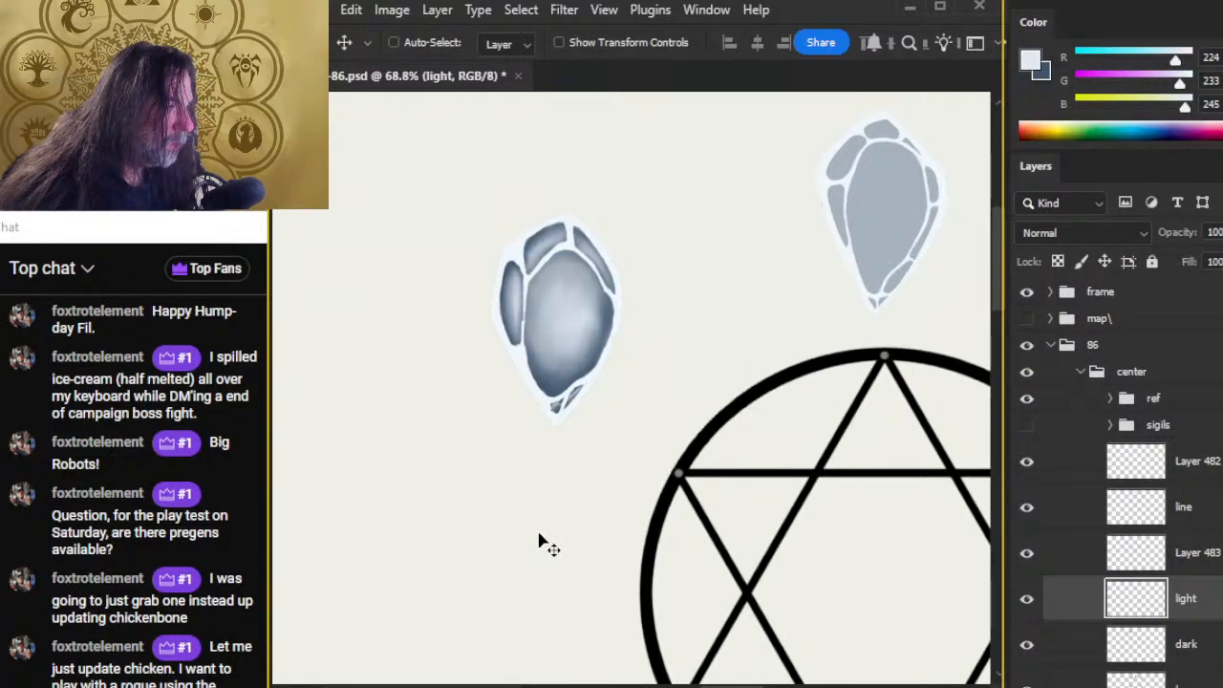
Step: Check what the line layer and Layer 482 contribute to the stones by toggling their visibility
click(1075, 511)
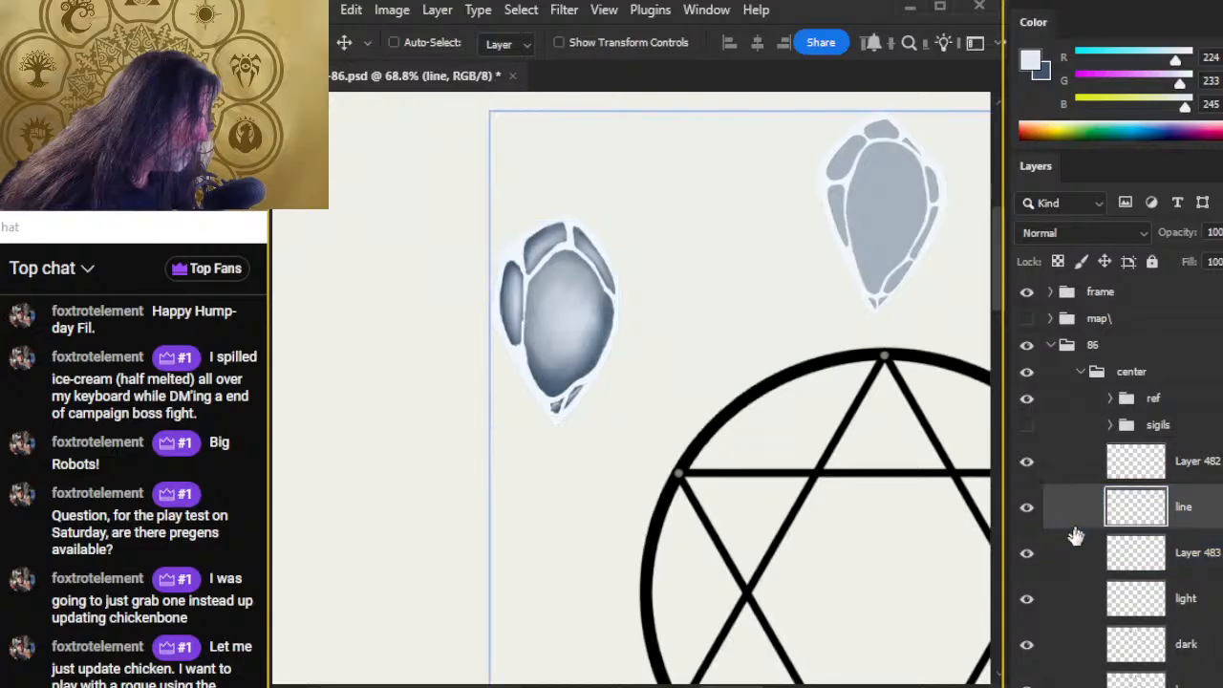
click(1030, 554)
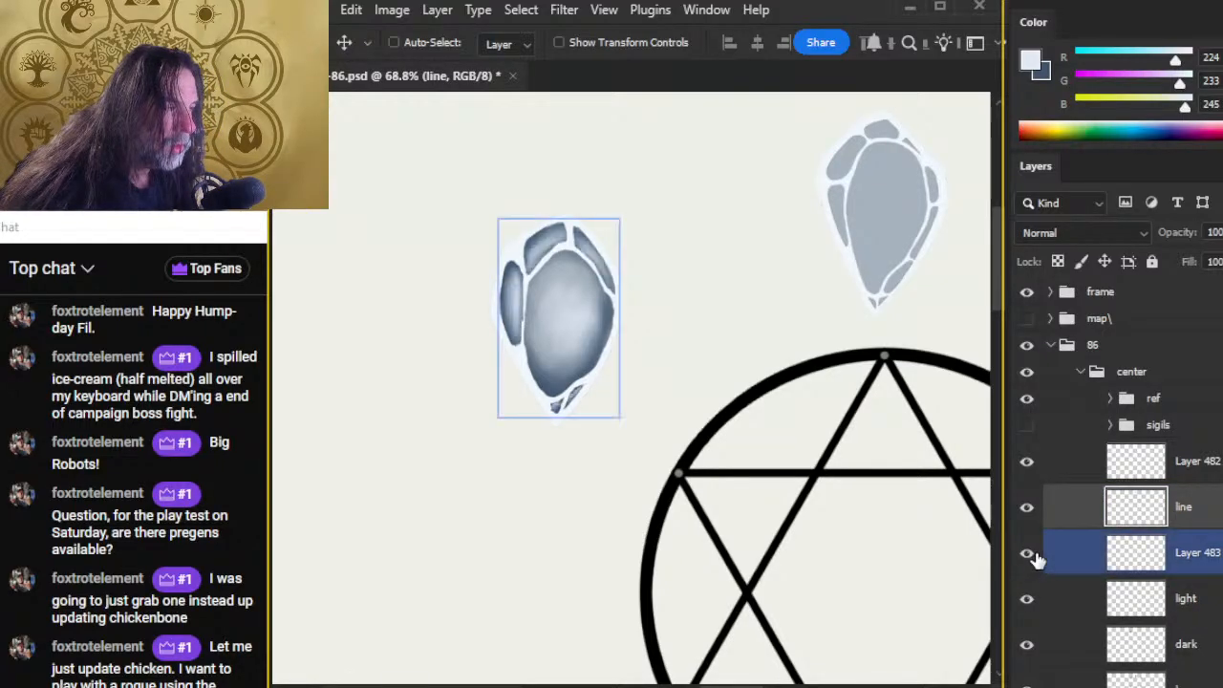
click(1028, 508)
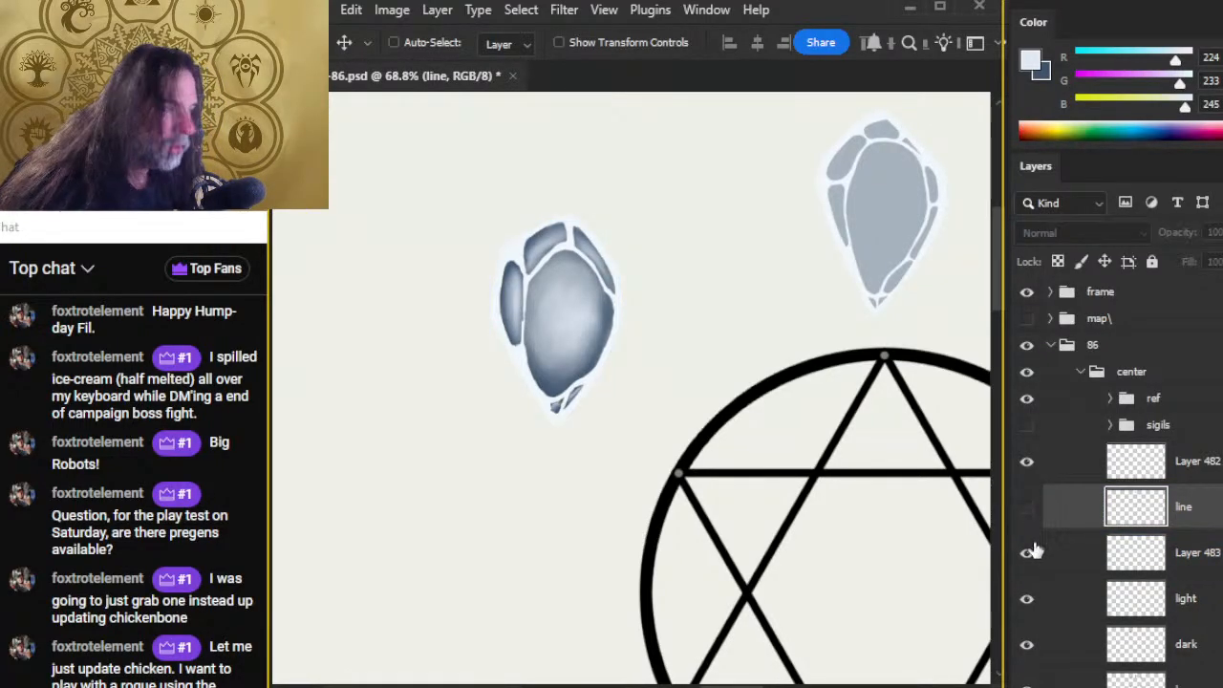
click(1026, 507)
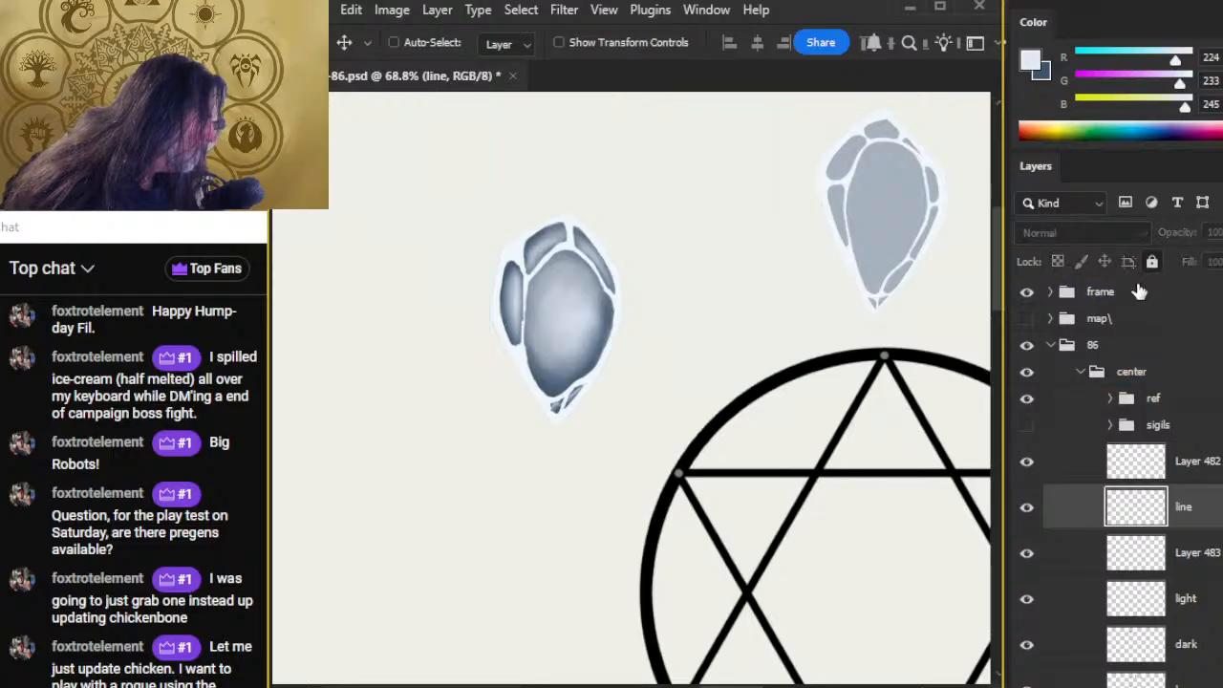
click(1046, 464)
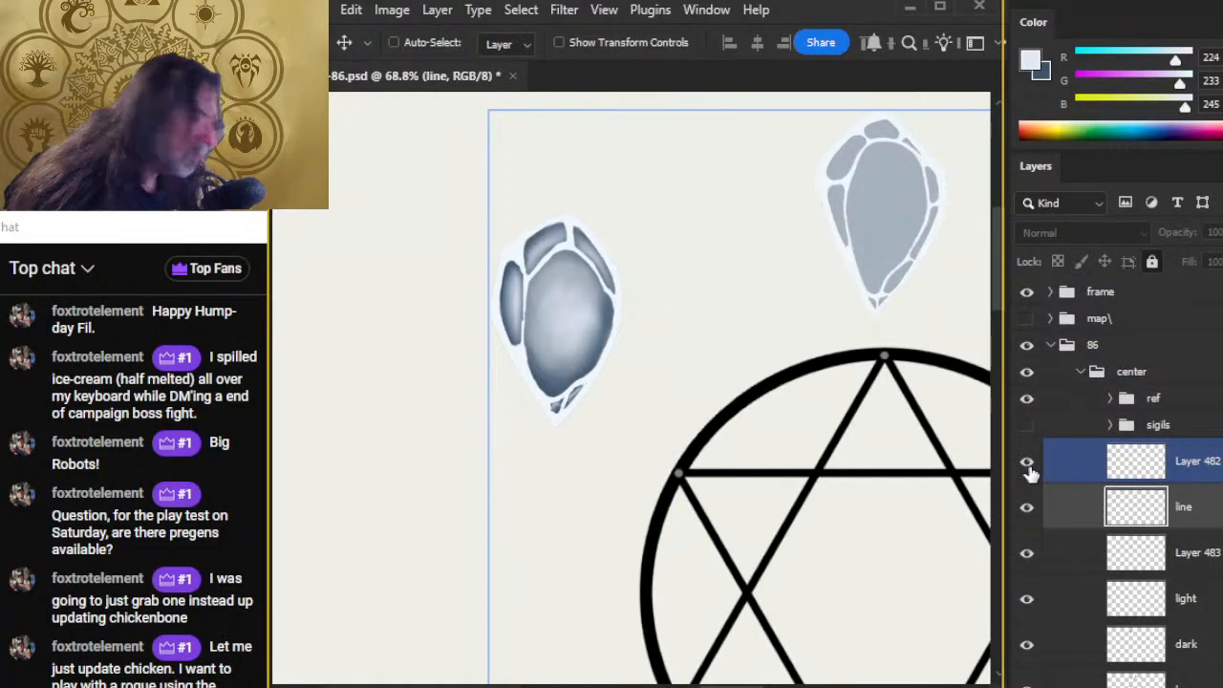
click(1028, 466)
click(1027, 467)
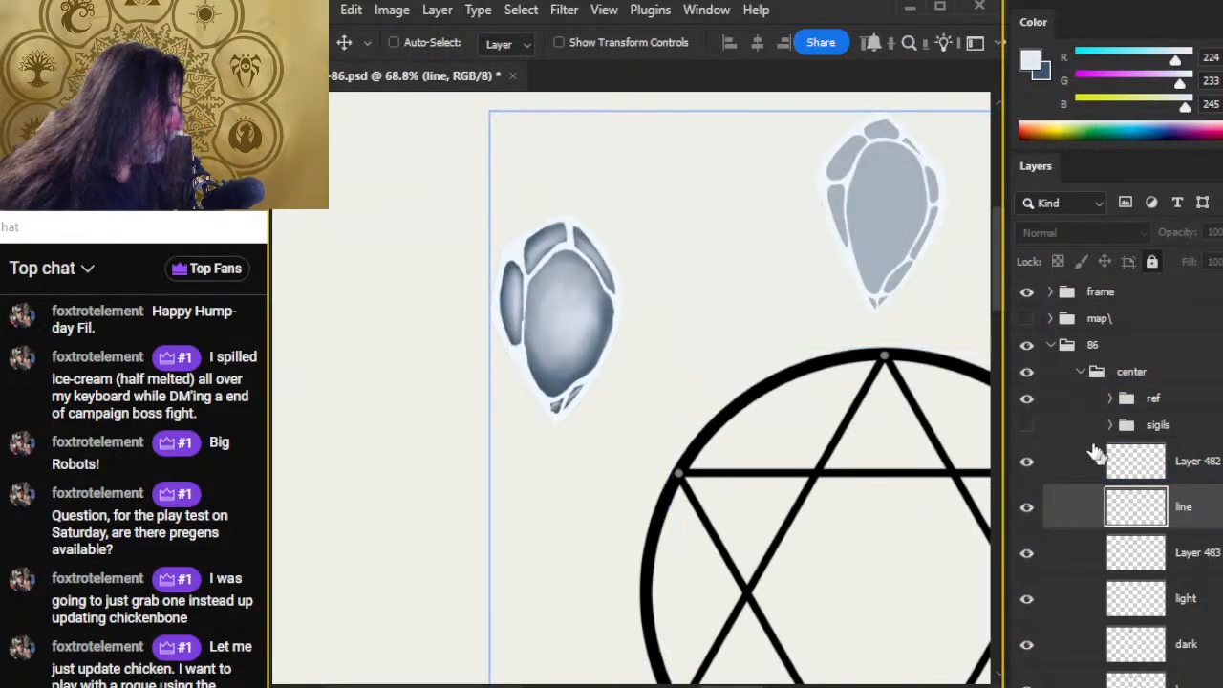
Step: Load the stones' facet lines as a selection and sample the dark blue-grey at the main facet's right edge as brush colour
click(1115, 474)
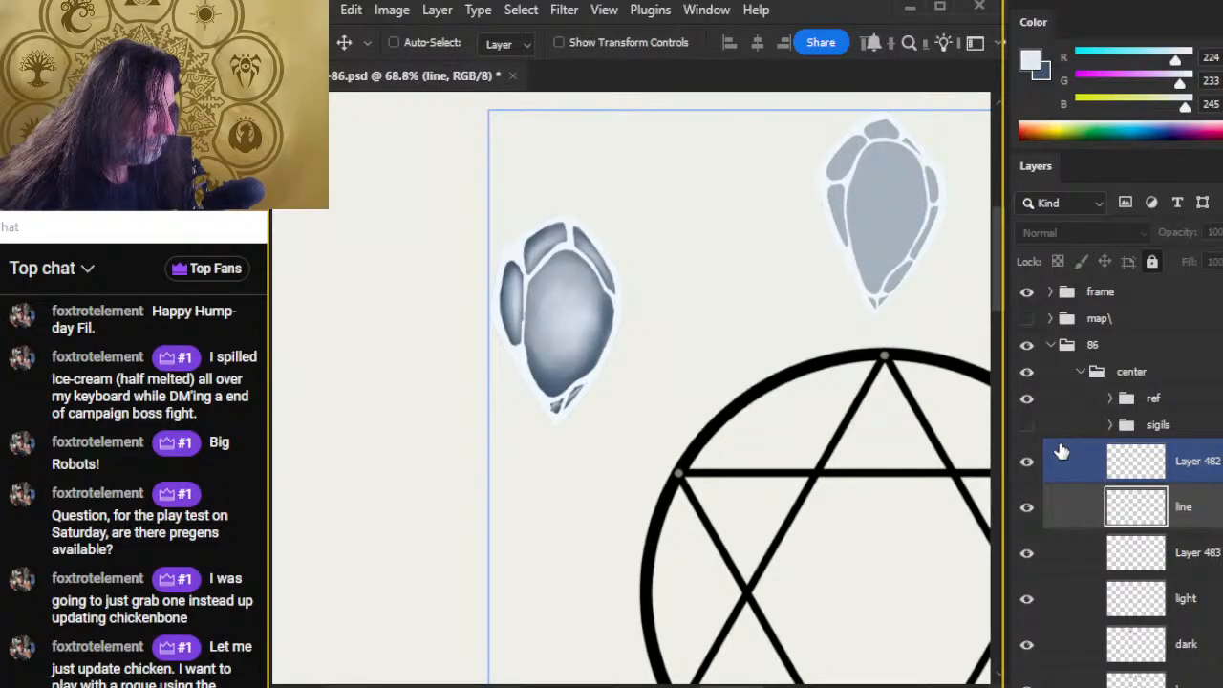
ctrl+click(1139, 466)
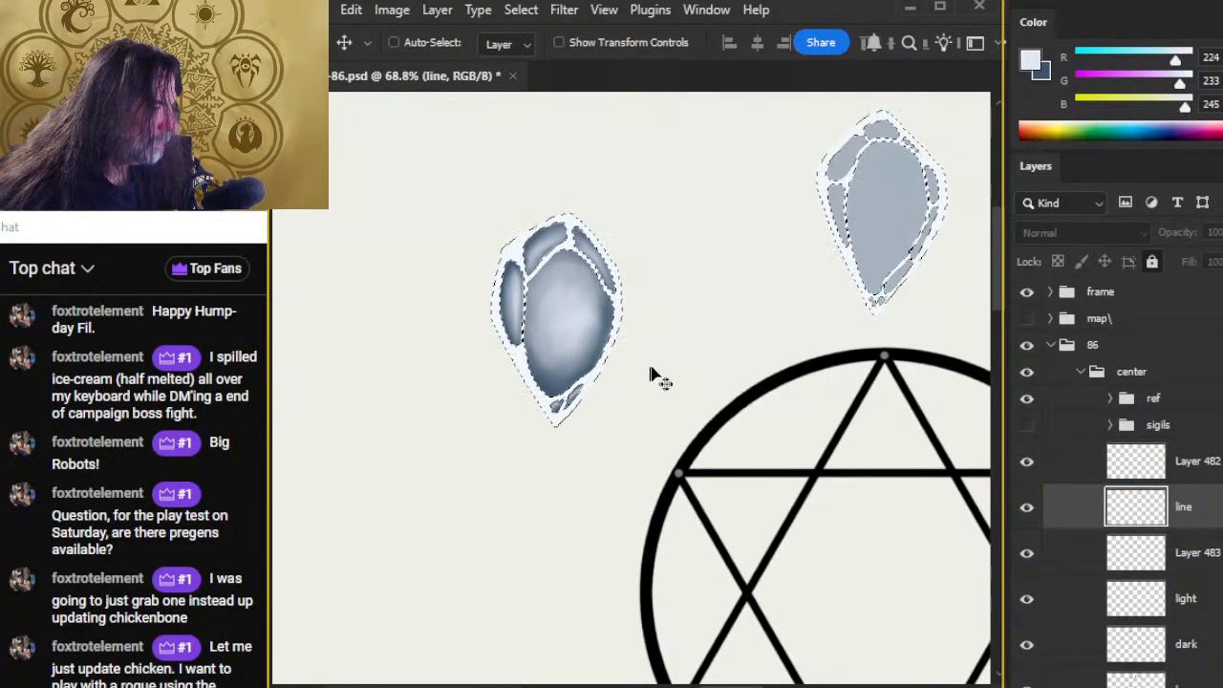
key(x)
key(b)
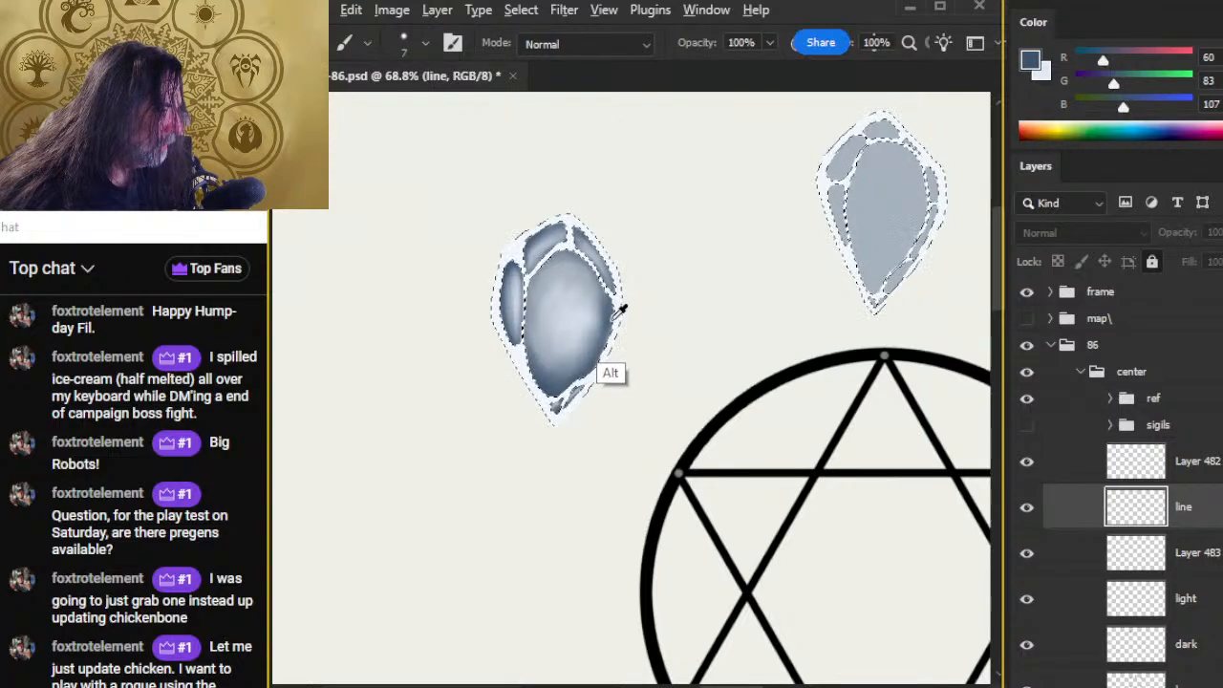
alt+click(616, 314)
key(z)
drag(486, 239, 554, 265)
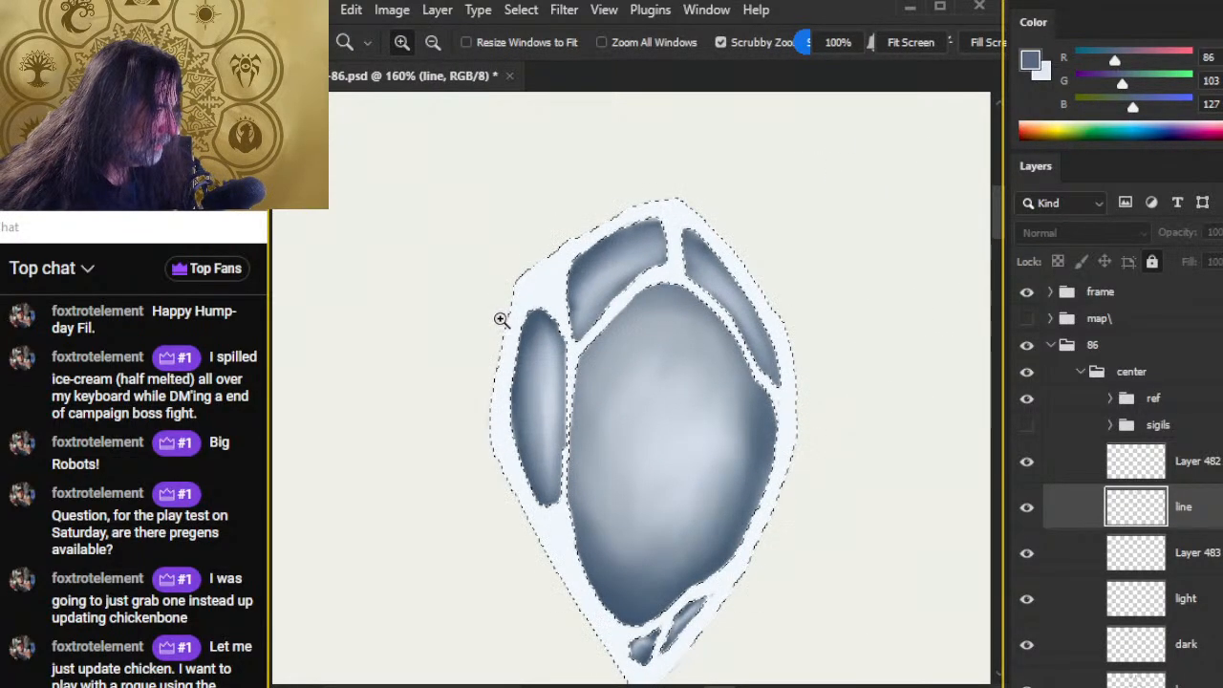
key(b)
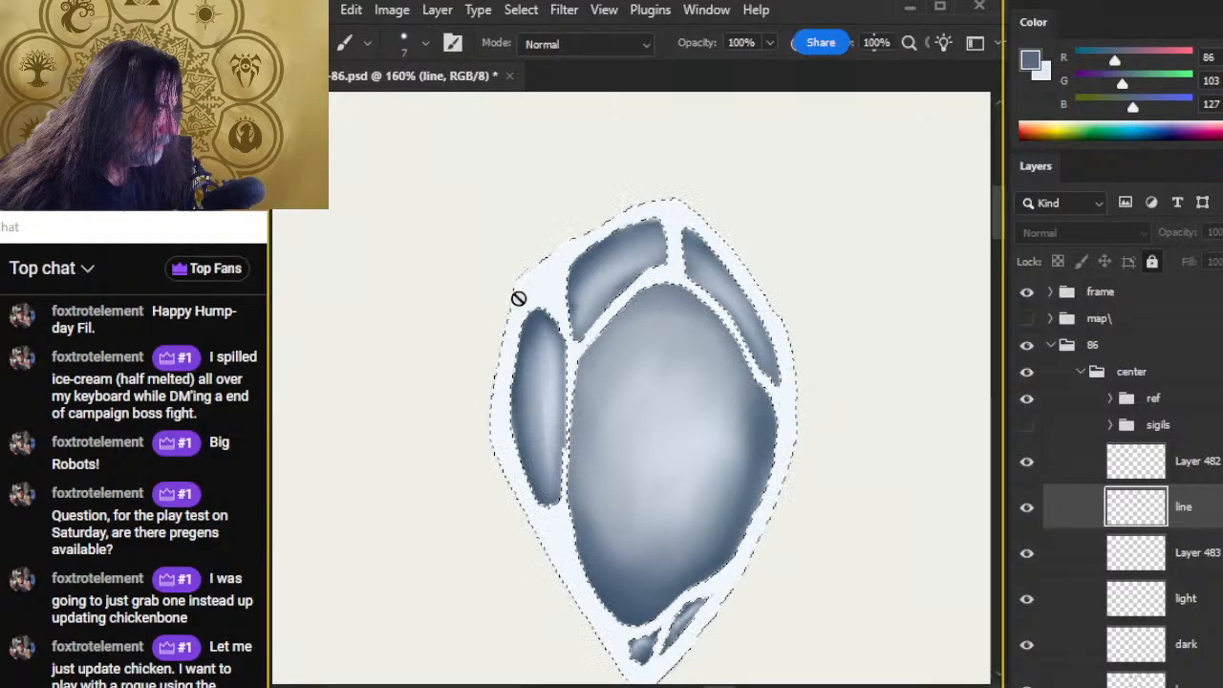
Step: Clear the selection around the stones' facet lines and return to the Brush tool
key(l)
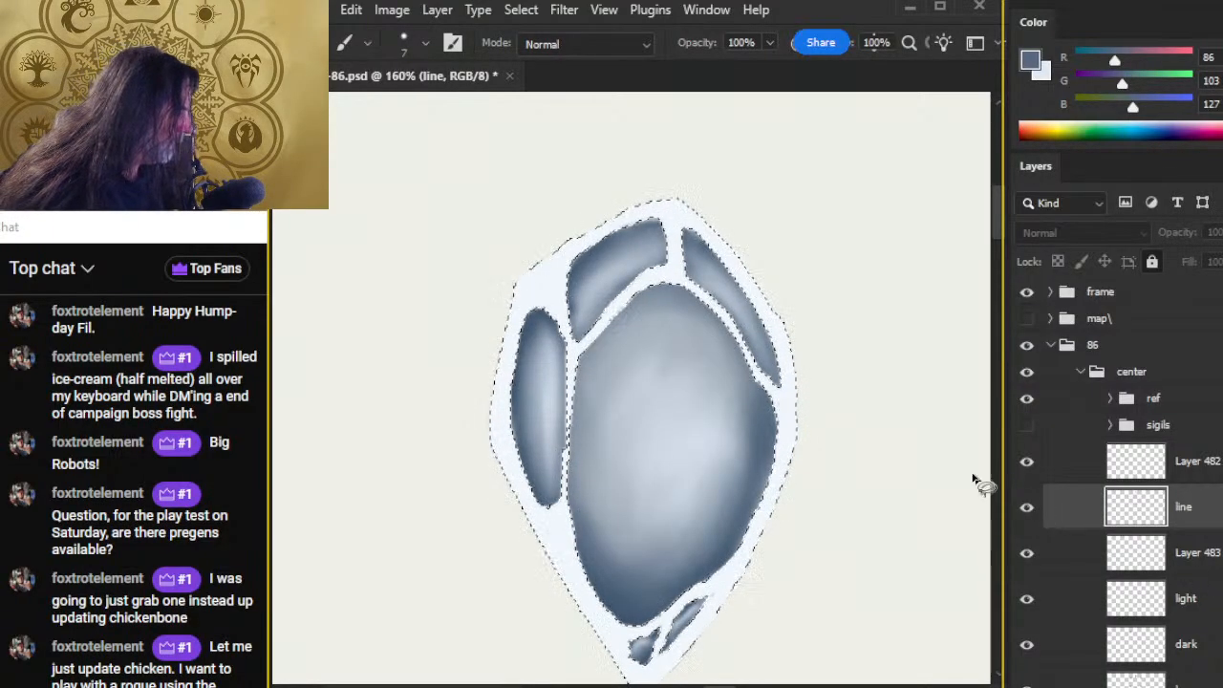
click(974, 479)
key(b)
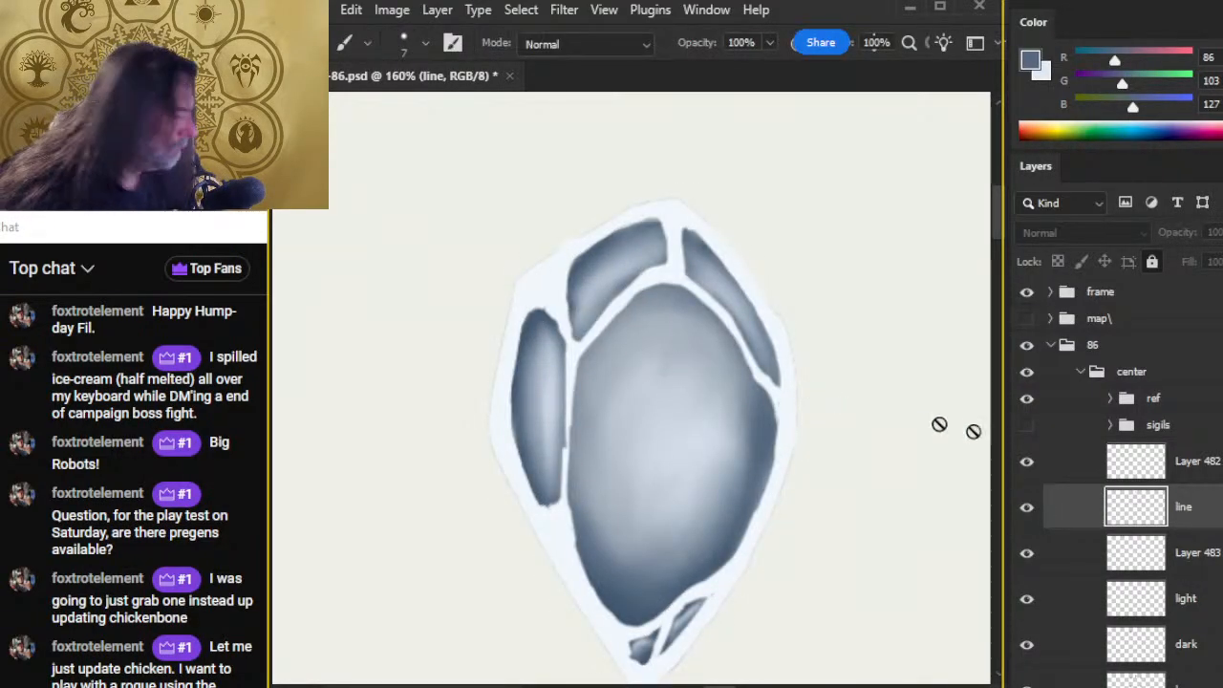
Step: Rename Layer 483, directly below the line layer, to "light distort"
click(1040, 563)
click(1040, 564)
click(1073, 567)
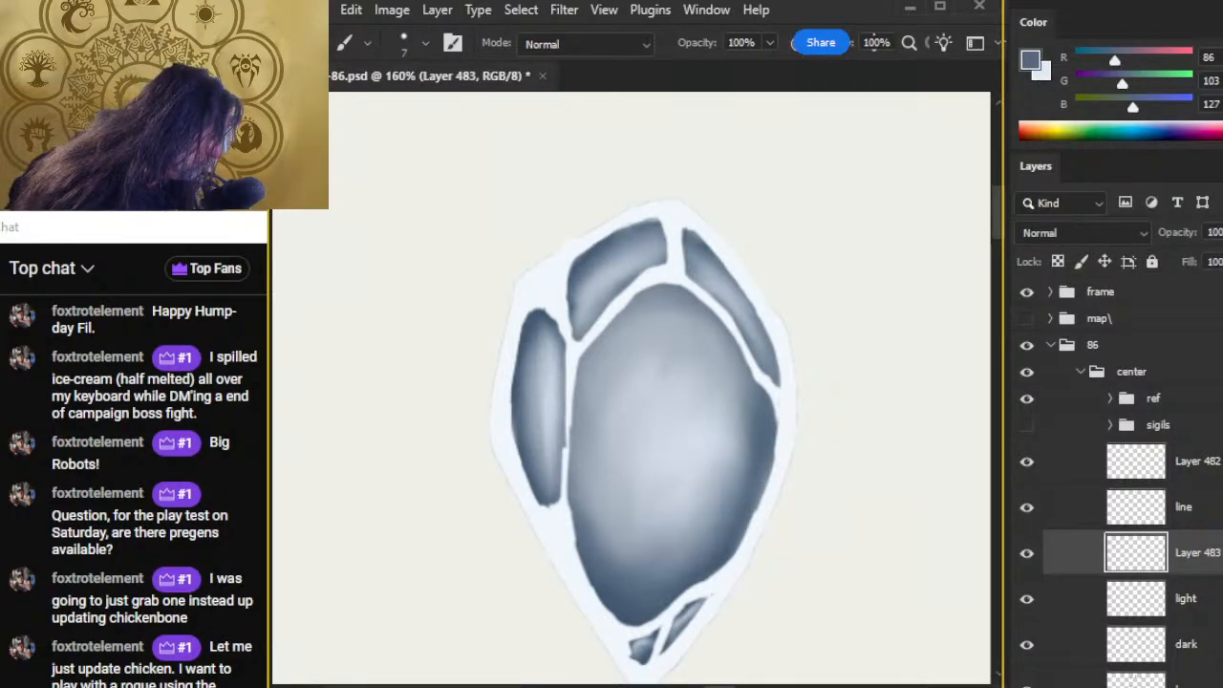
double_click(1182, 567)
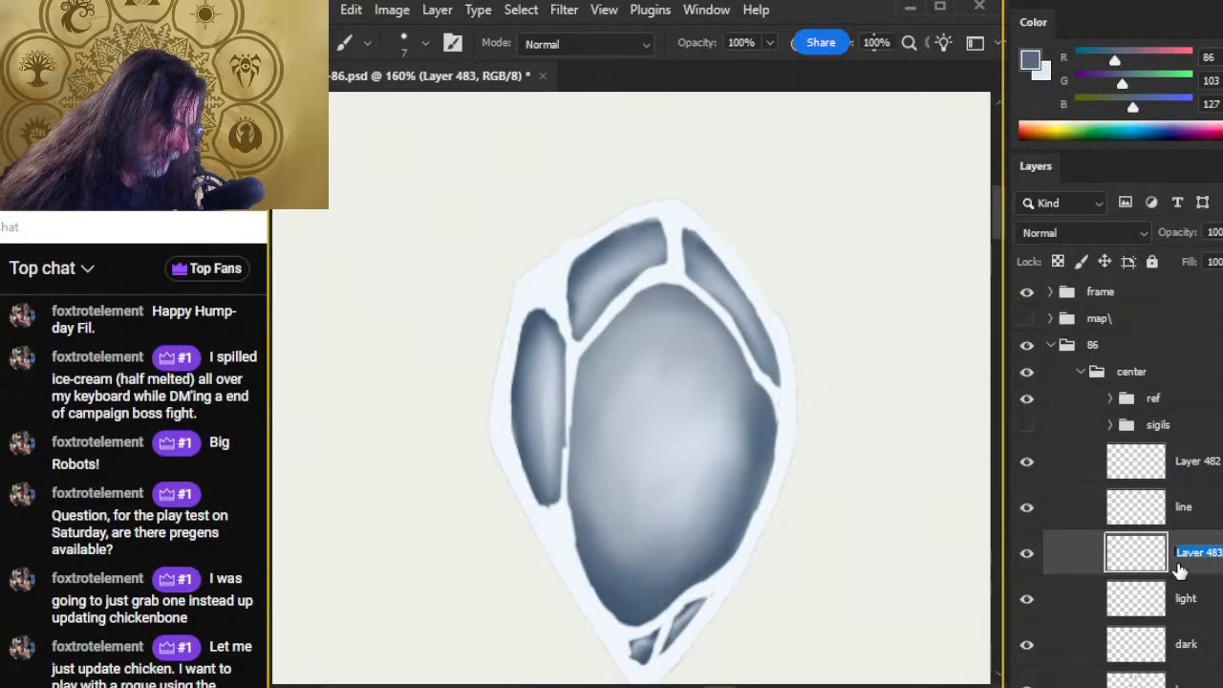
key(BackSpace)
text(light dis)
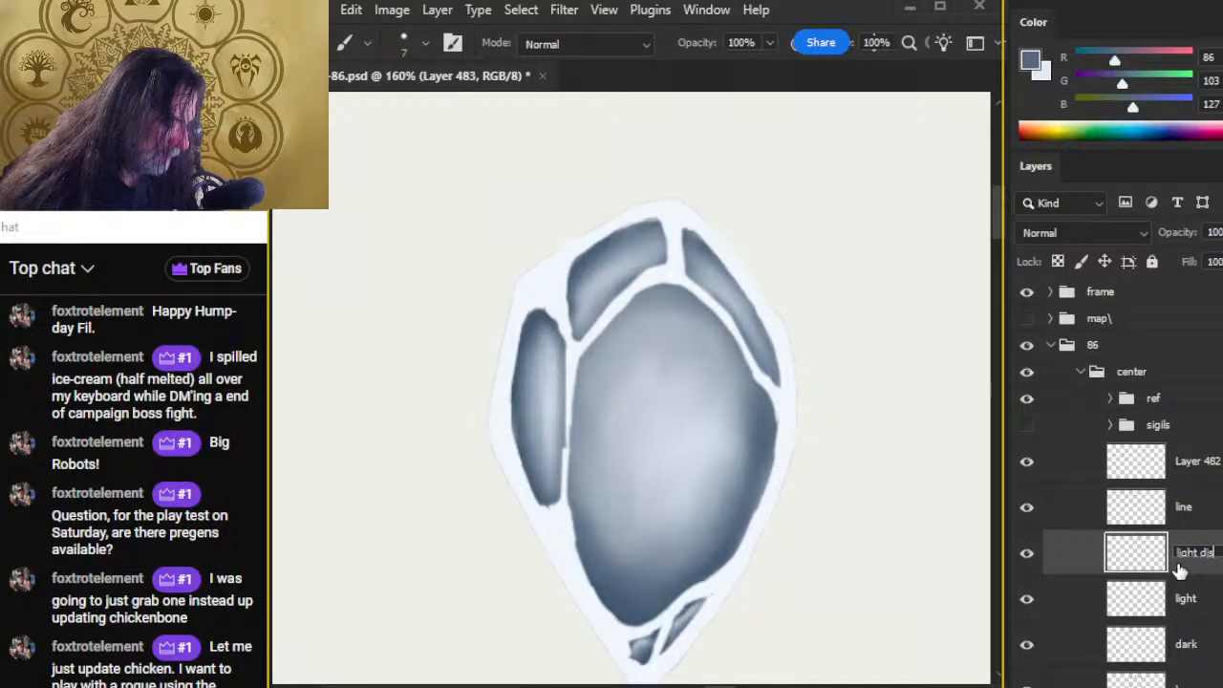
text(tort)
key(Return)
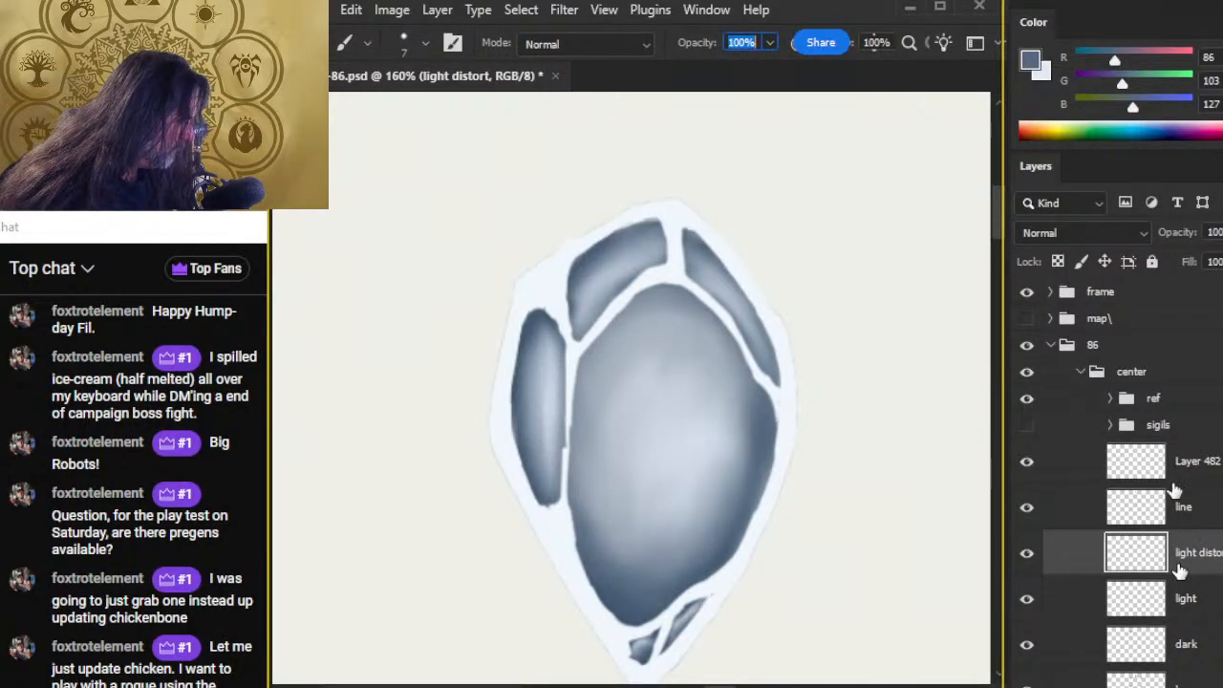
Step: Add a new layer above Layer 482 and rename Layer 482 to "highlights"
click(1170, 686)
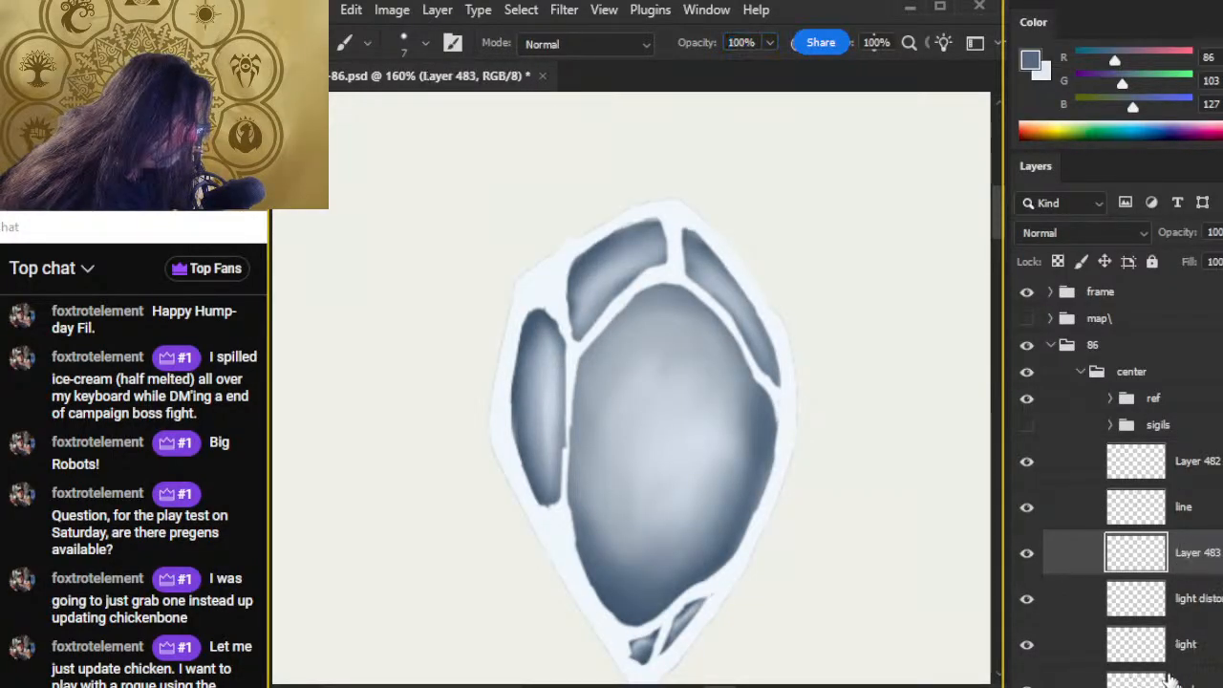
drag(1086, 561, 1133, 473)
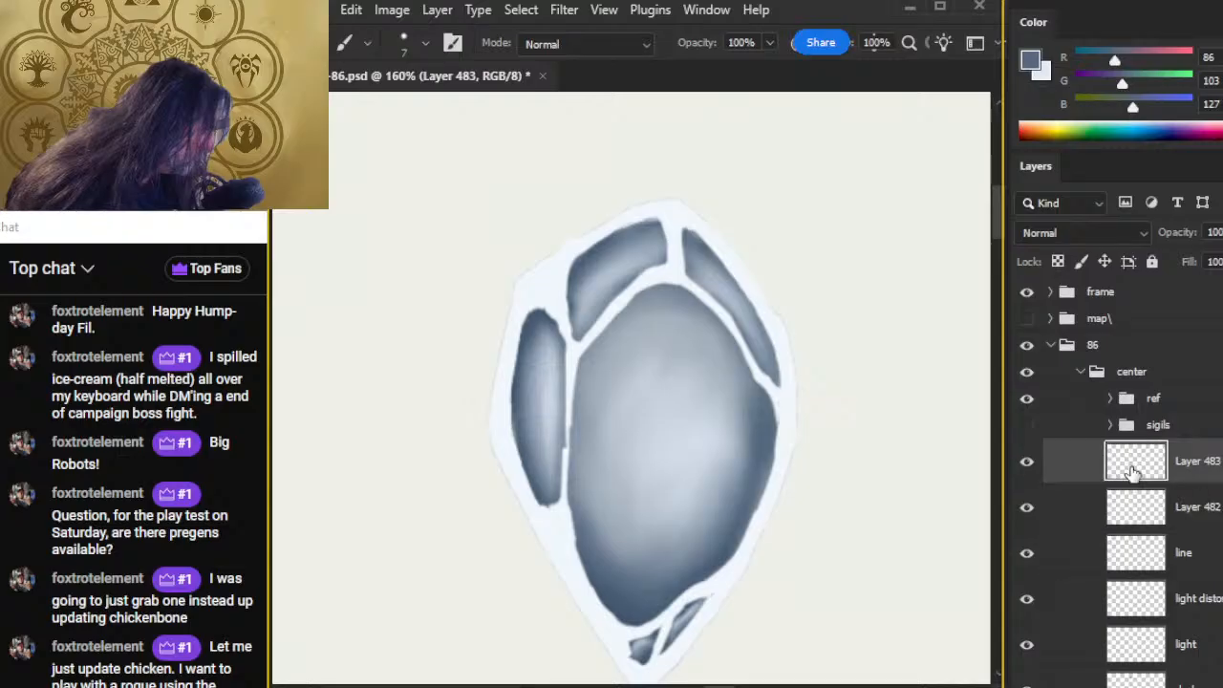
double_click(1202, 509)
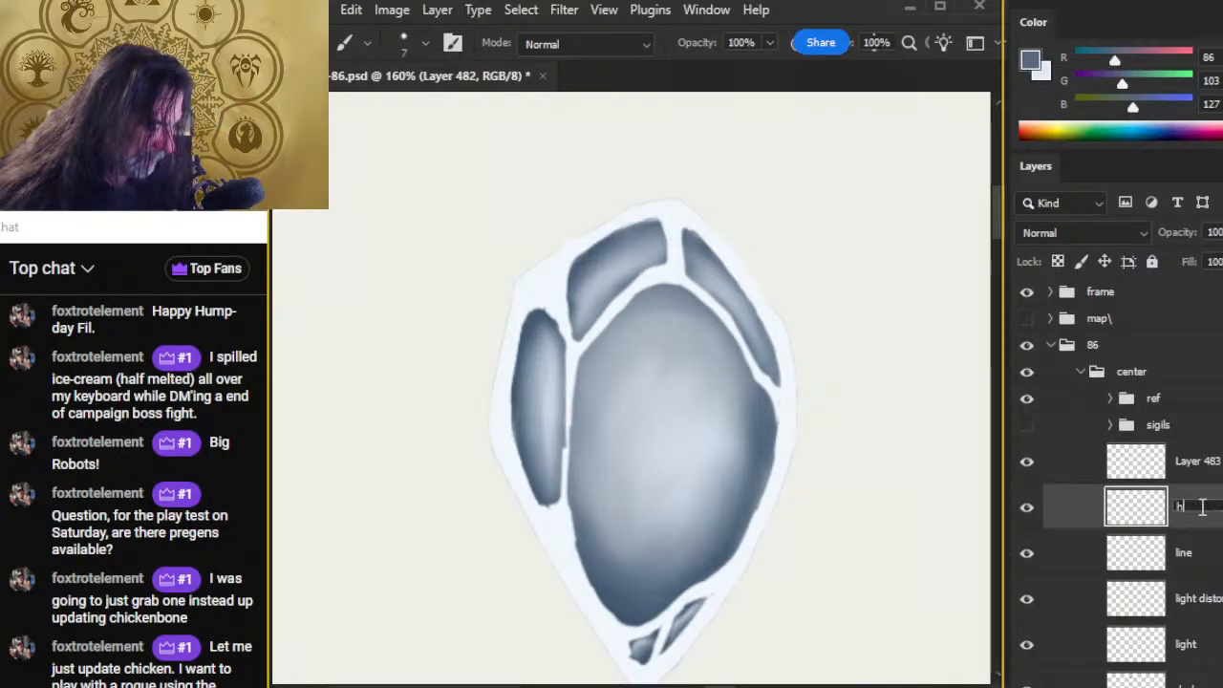
text(highlights)
key(Return)
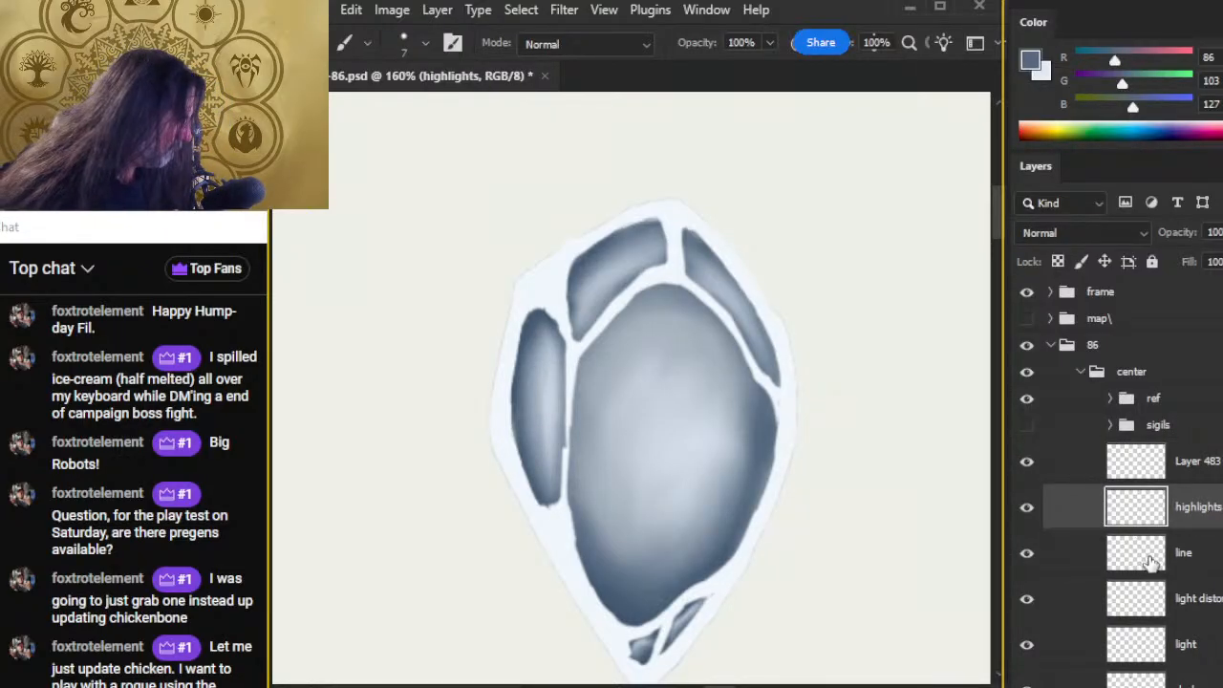
Step: Paint dark blue-grey shading over the stone's upper-left rim on the new layer, blend it, and erase spill along the facet edges
click(1181, 473)
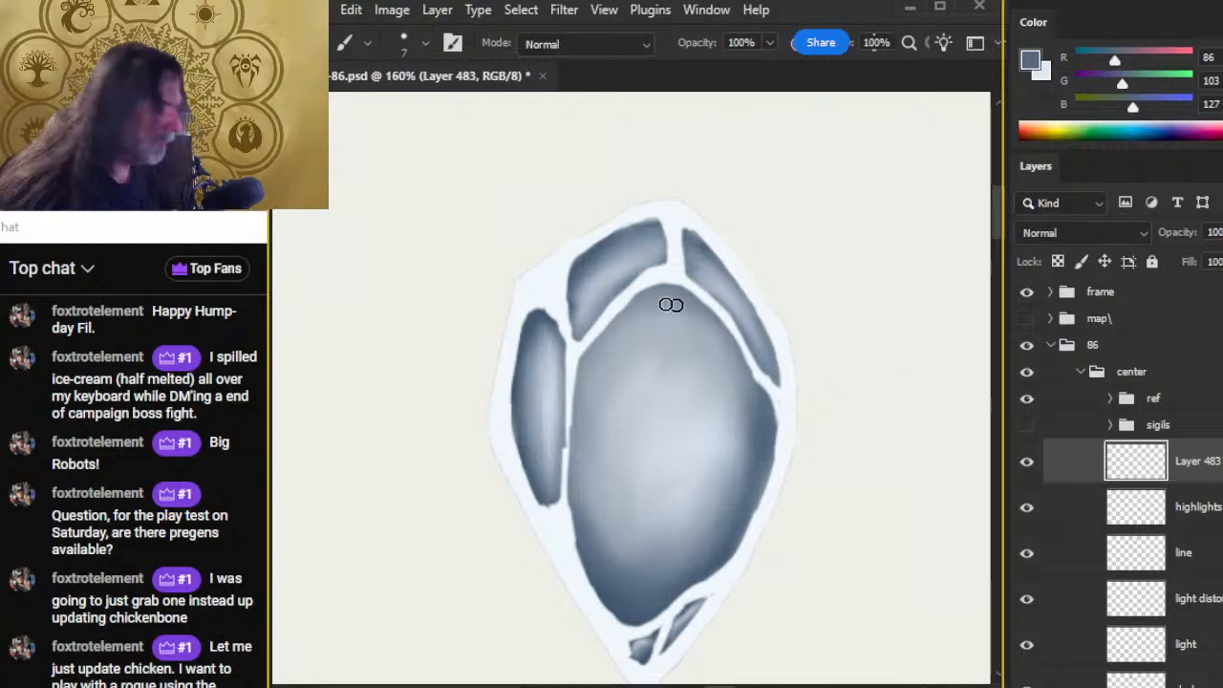
mouse_move(561, 258)
mouse_down()
mouse_move(499, 315)
mouse_move(573, 262)
mouse_move(539, 276)
mouse_move(555, 275)
mouse_move(534, 321)
mouse_move(557, 277)
mouse_move(546, 326)
mouse_move(554, 270)
mouse_move(547, 316)
mouse_move(633, 220)
mouse_move(547, 274)
mouse_move(521, 310)
mouse_move(562, 267)
mouse_move(546, 290)
mouse_move(556, 259)
mouse_move(540, 286)
mouse_move(531, 274)
mouse_move(491, 431)
mouse_move(527, 279)
mouse_move(554, 281)
mouse_move(549, 261)
mouse_move(564, 267)
mouse_move(549, 316)
mouse_move(581, 328)
mouse_move(562, 273)
mouse_move(541, 323)
mouse_move(553, 350)
mouse_move(567, 259)
mouse_move(545, 356)
mouse_move(564, 342)
mouse_move(539, 317)
mouse_move(543, 334)
mouse_move(578, 329)
mouse_move(556, 285)
mouse_move(541, 336)
mouse_up()
key(r)
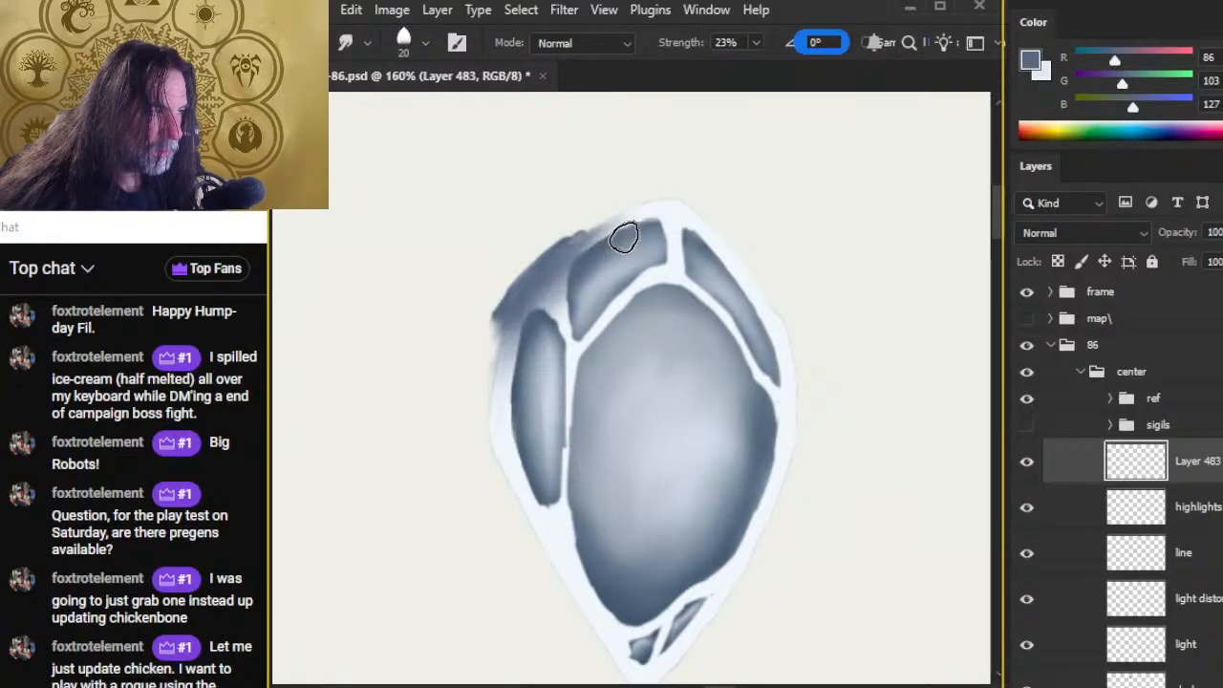
key(e)
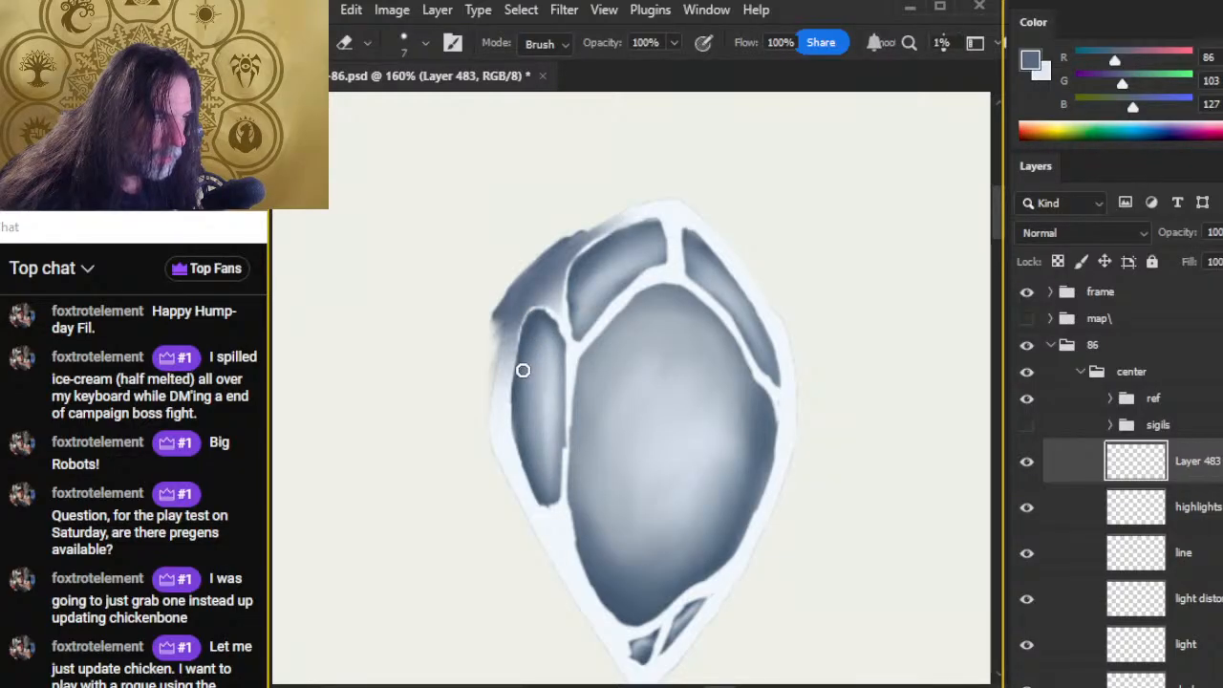
Step: Smudge the dark blue-grey shading along the stone's upper rim and down its left rim to the bottom tip at 23% strength
key(r)
mouse_move(554, 249)
mouse_down()
mouse_move(644, 193)
mouse_move(533, 258)
mouse_move(668, 202)
mouse_move(617, 215)
mouse_move(640, 201)
mouse_move(701, 203)
mouse_move(666, 197)
mouse_up()
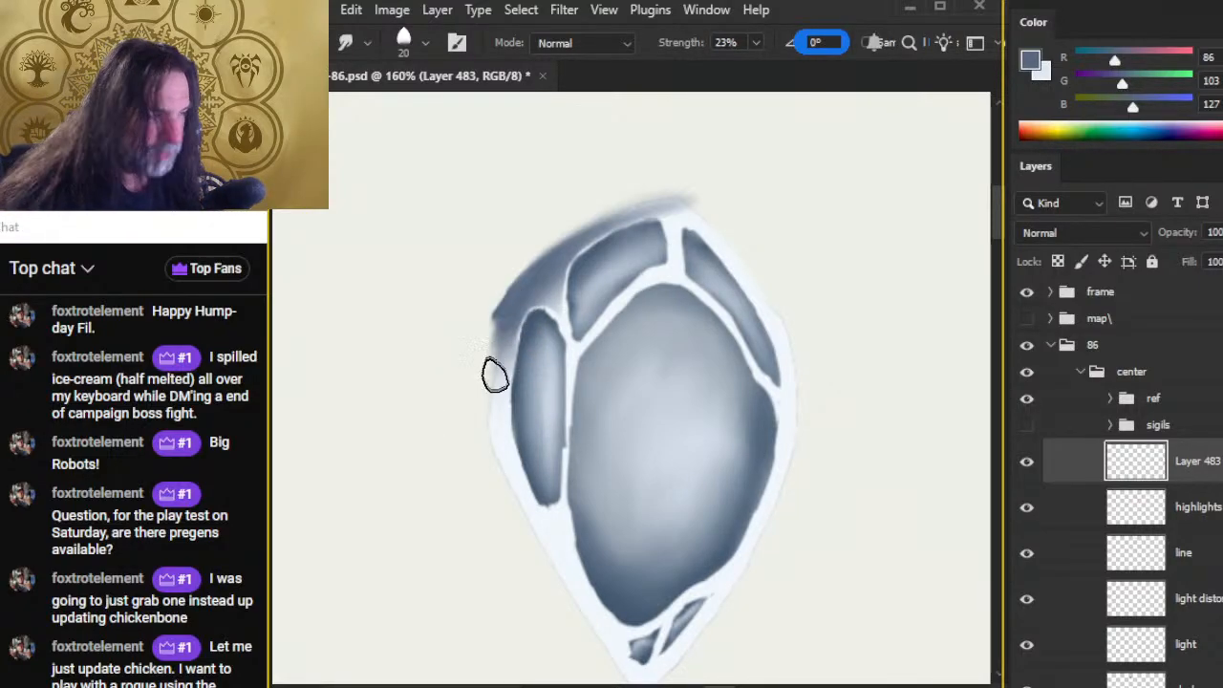
drag(507, 312, 498, 393)
drag(508, 333, 500, 394)
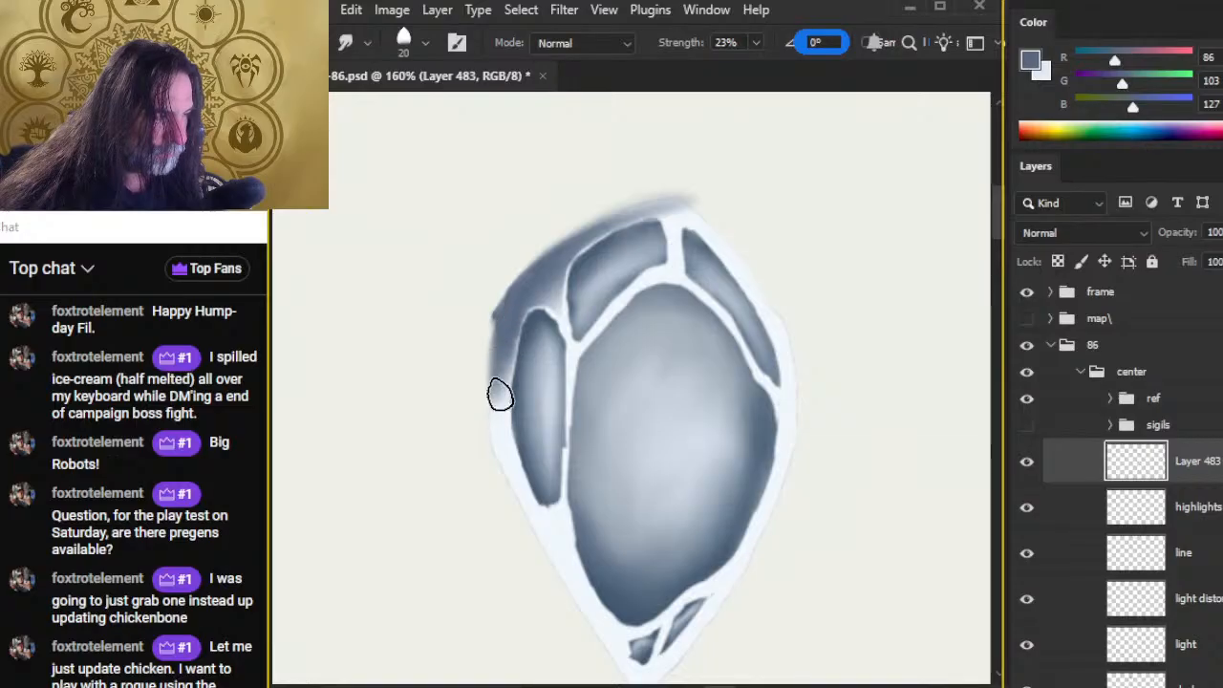
drag(499, 334, 500, 391)
drag(507, 317, 495, 459)
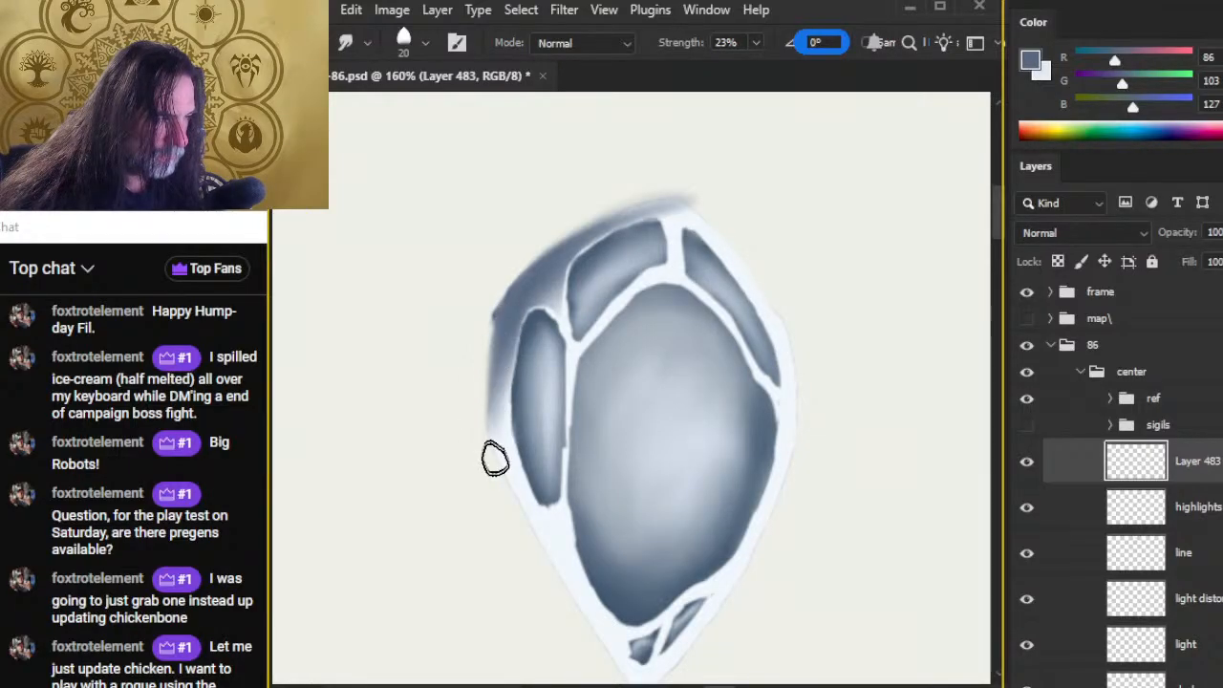
drag(501, 352, 506, 458)
drag(494, 401, 510, 506)
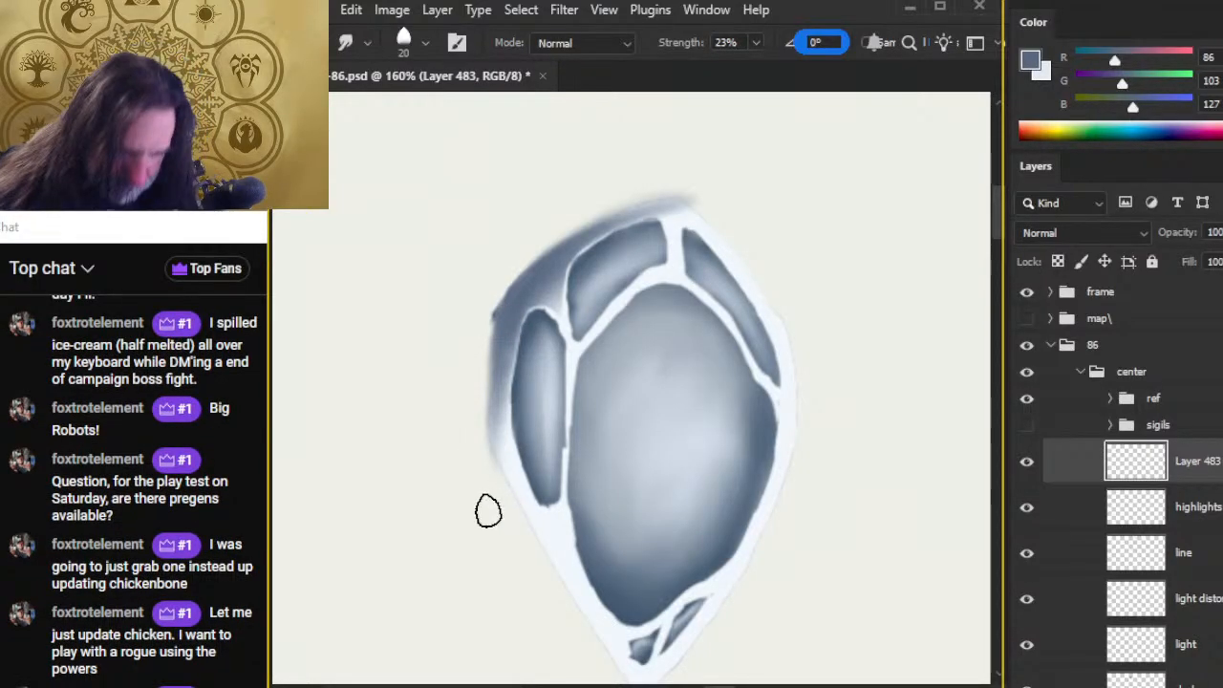
mouse_move(494, 423)
mouse_down()
mouse_move(508, 515)
mouse_move(492, 409)
mouse_move(516, 526)
mouse_move(490, 406)
mouse_move(516, 495)
mouse_up()
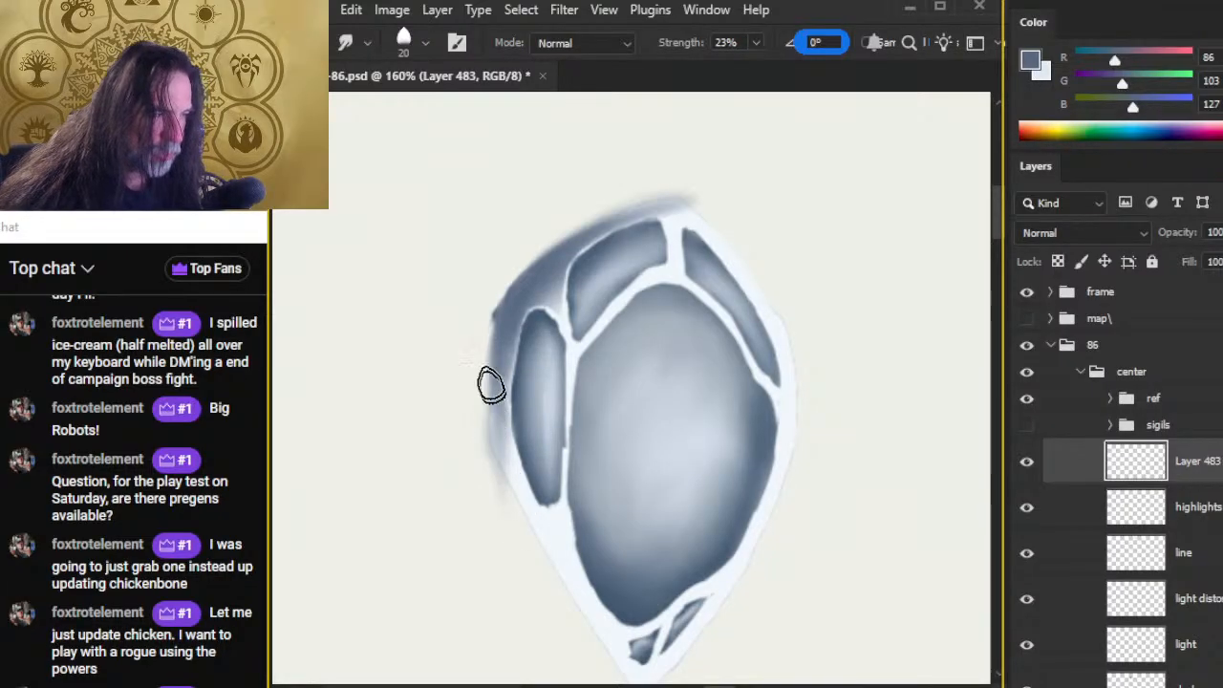
drag(491, 384, 478, 462)
drag(491, 352, 490, 444)
drag(489, 393, 510, 512)
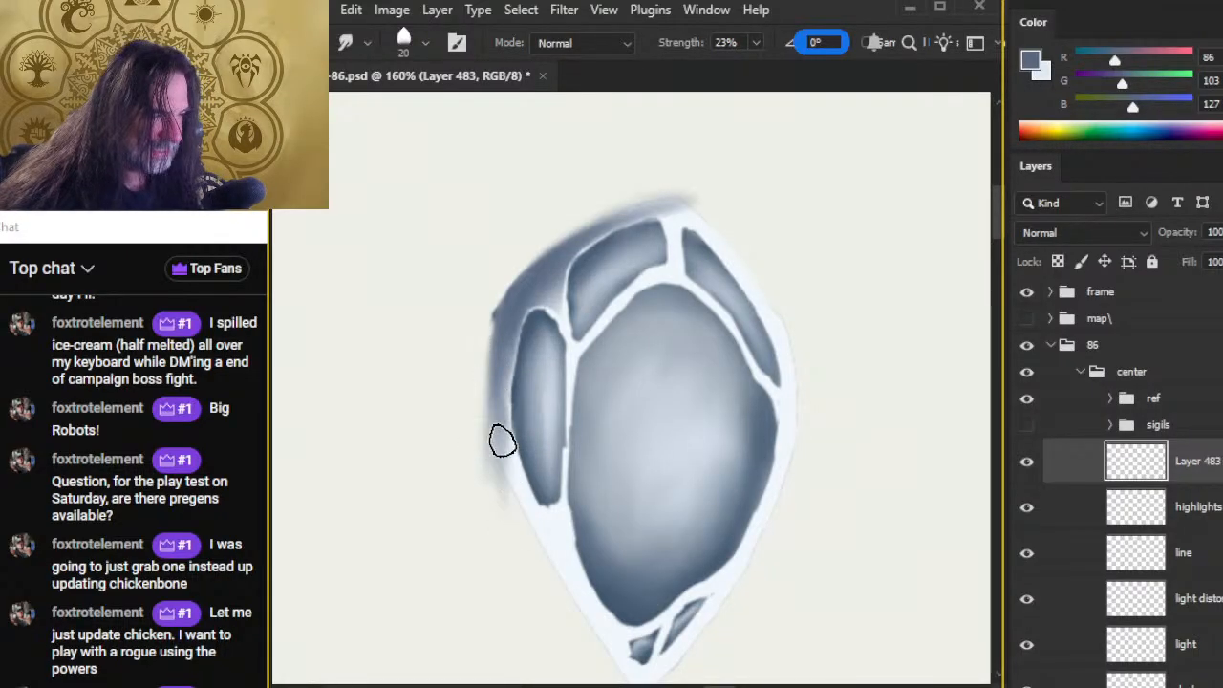
drag(501, 440, 529, 521)
drag(494, 445, 498, 505)
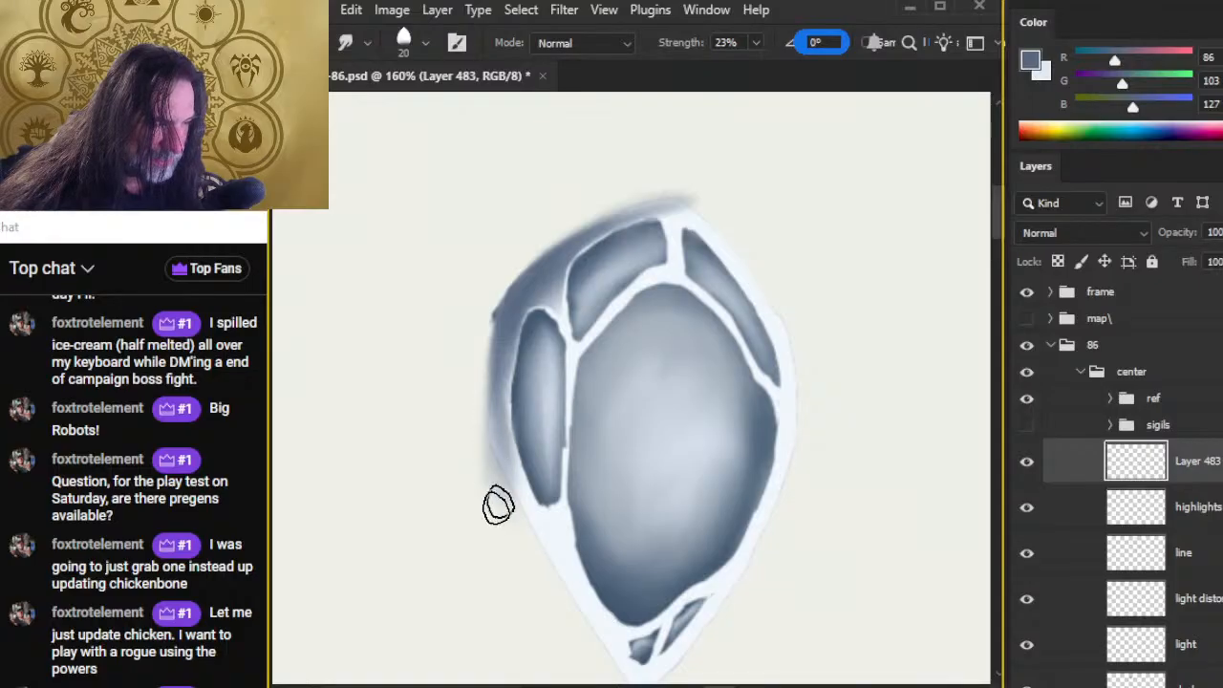
mouse_move(508, 407)
mouse_down()
mouse_move(561, 525)
mouse_move(508, 443)
mouse_move(510, 480)
mouse_up()
drag(498, 430, 506, 507)
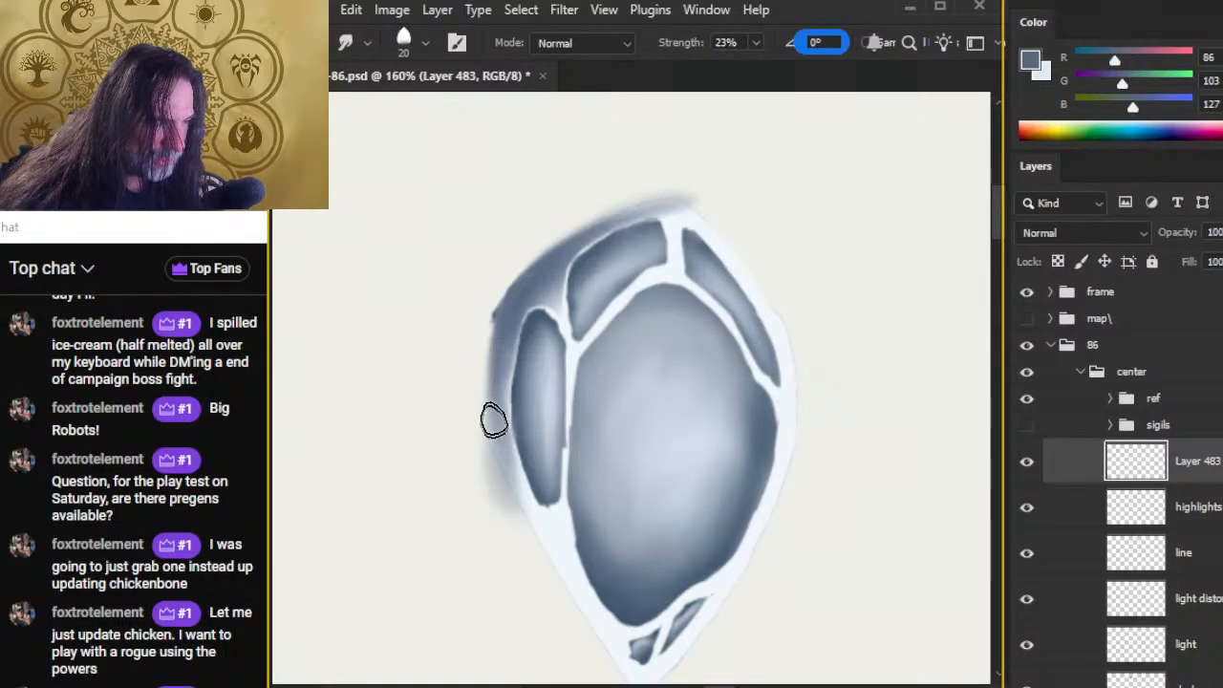
mouse_move(494, 421)
mouse_down()
mouse_move(560, 598)
mouse_move(556, 554)
mouse_up()
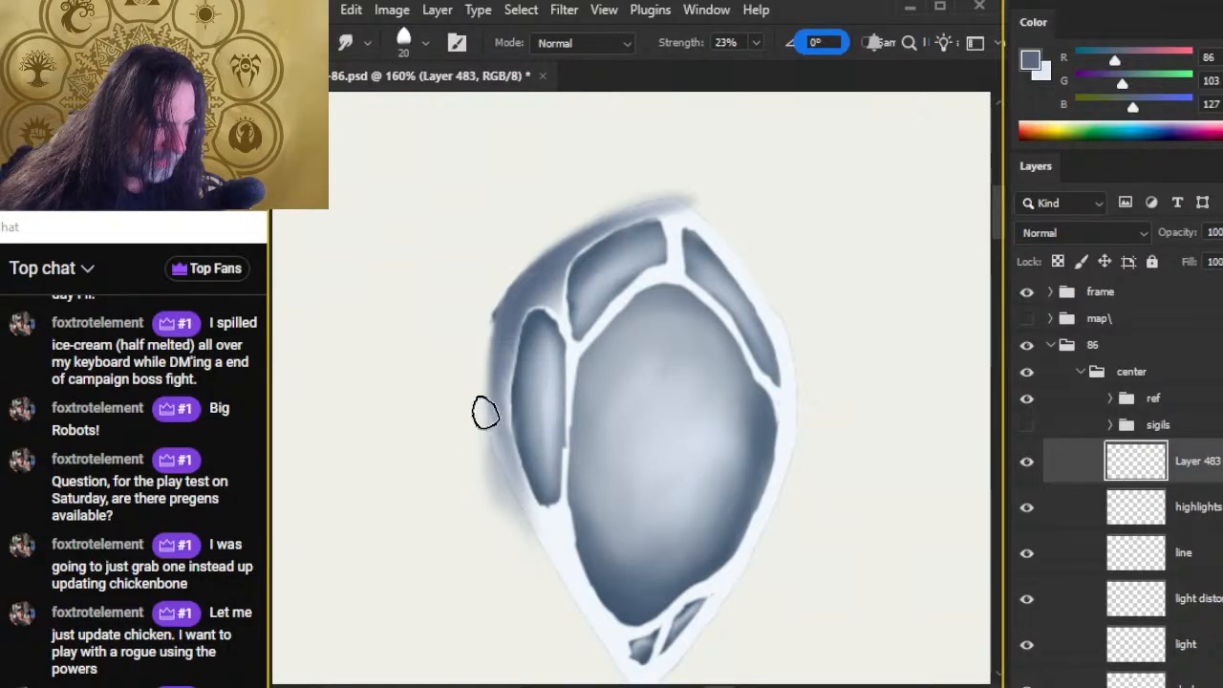
drag(504, 468, 506, 519)
drag(494, 421, 529, 513)
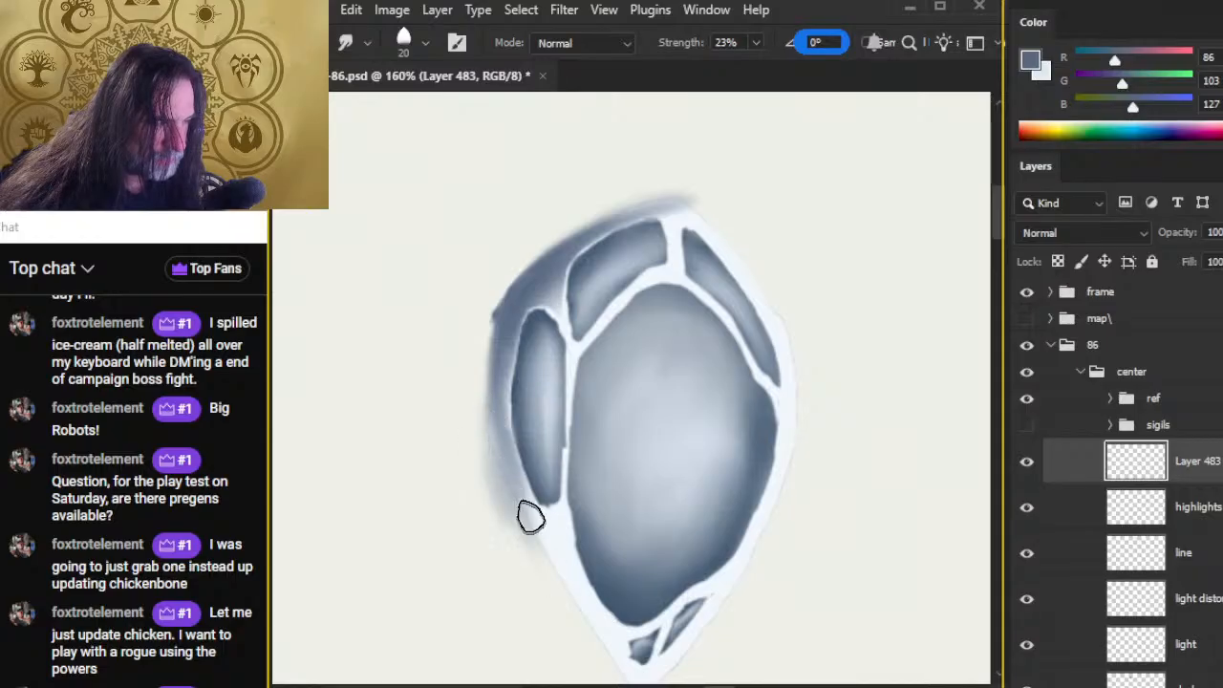
mouse_move(509, 326)
mouse_down()
mouse_move(499, 410)
mouse_move(517, 317)
mouse_move(500, 395)
mouse_move(502, 330)
mouse_move(510, 476)
mouse_move(501, 430)
mouse_move(531, 552)
mouse_up()
drag(520, 497, 556, 567)
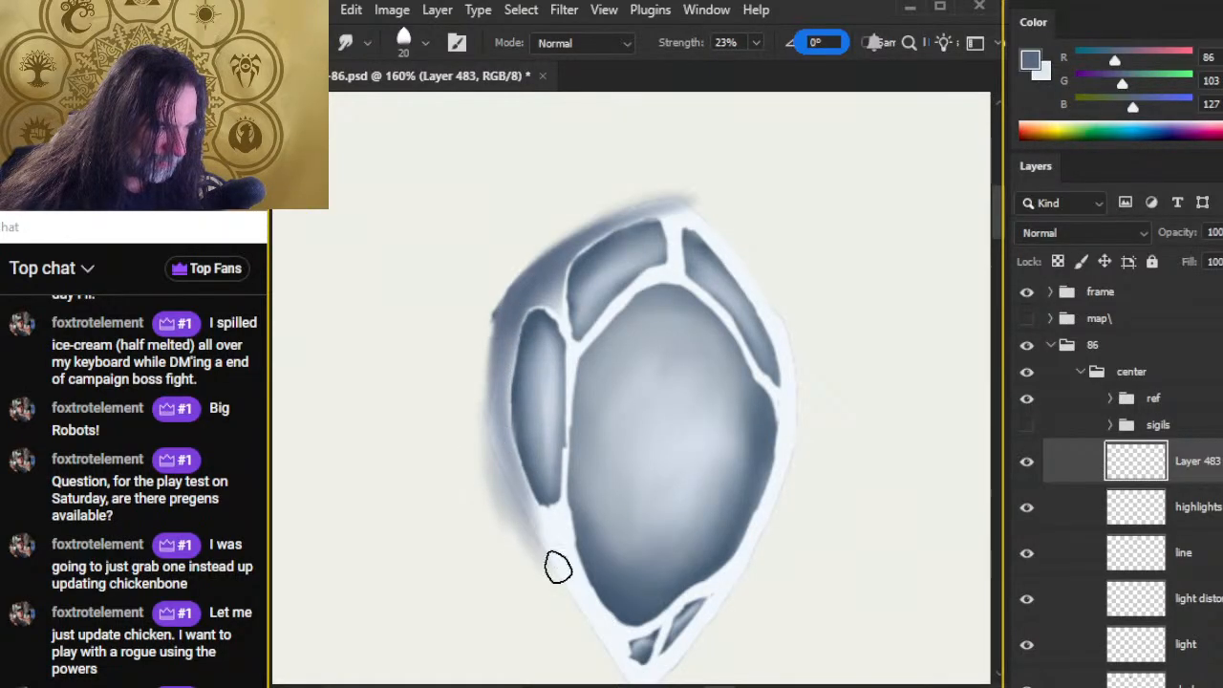
drag(514, 485, 575, 595)
drag(538, 522, 582, 598)
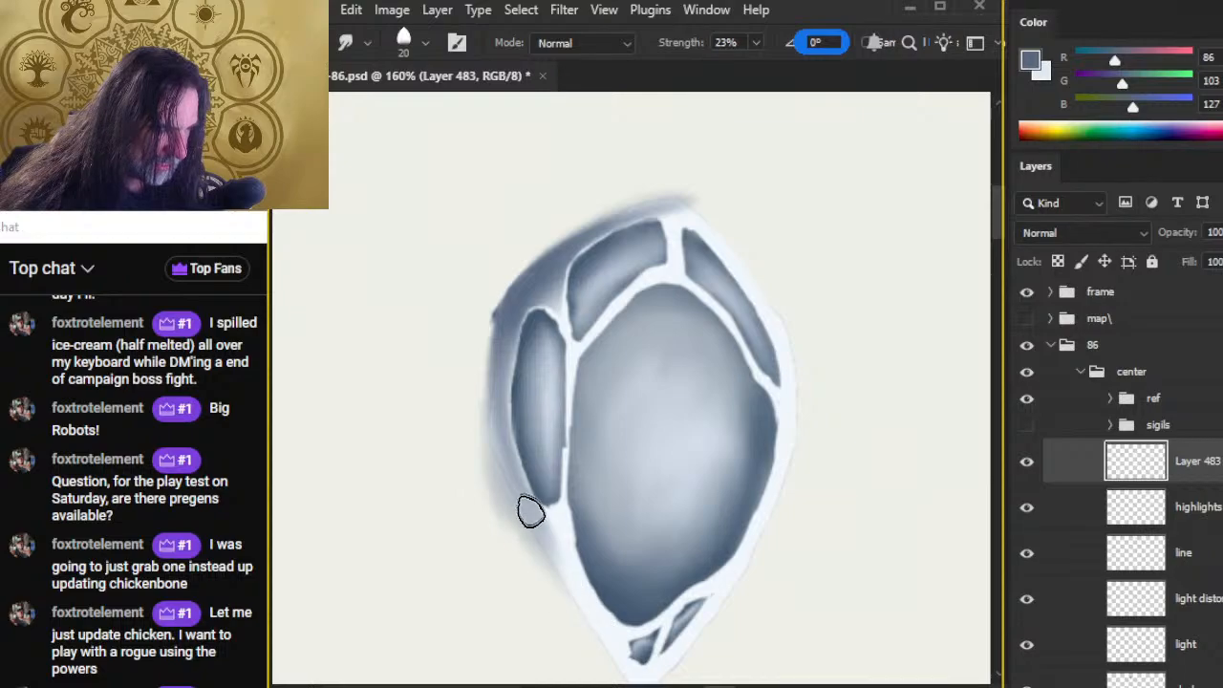
drag(532, 510, 559, 559)
mouse_move(554, 517)
mouse_down()
mouse_move(558, 559)
mouse_move(555, 530)
mouse_move(569, 560)
mouse_move(558, 538)
mouse_move(592, 561)
mouse_up()
drag(549, 466, 553, 473)
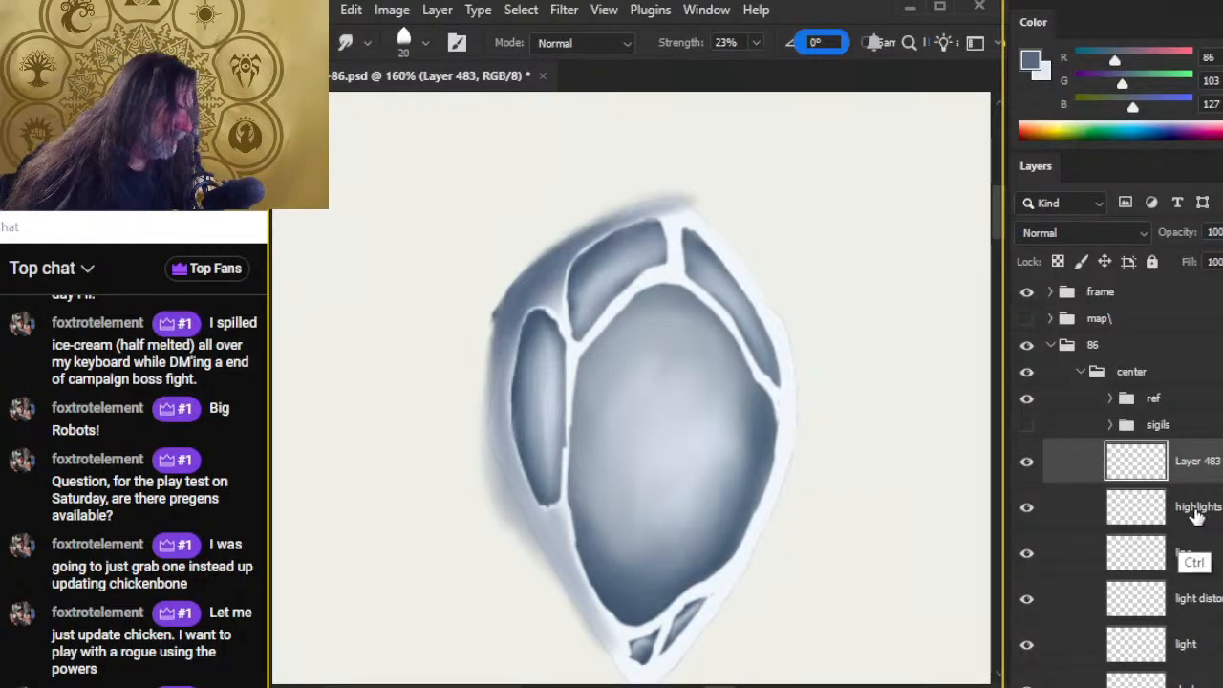
Step: Trim the shading on Layer 483 to the line layer's shape by deleting everything outside its outline, then clear the selection
ctrl+click(1142, 552)
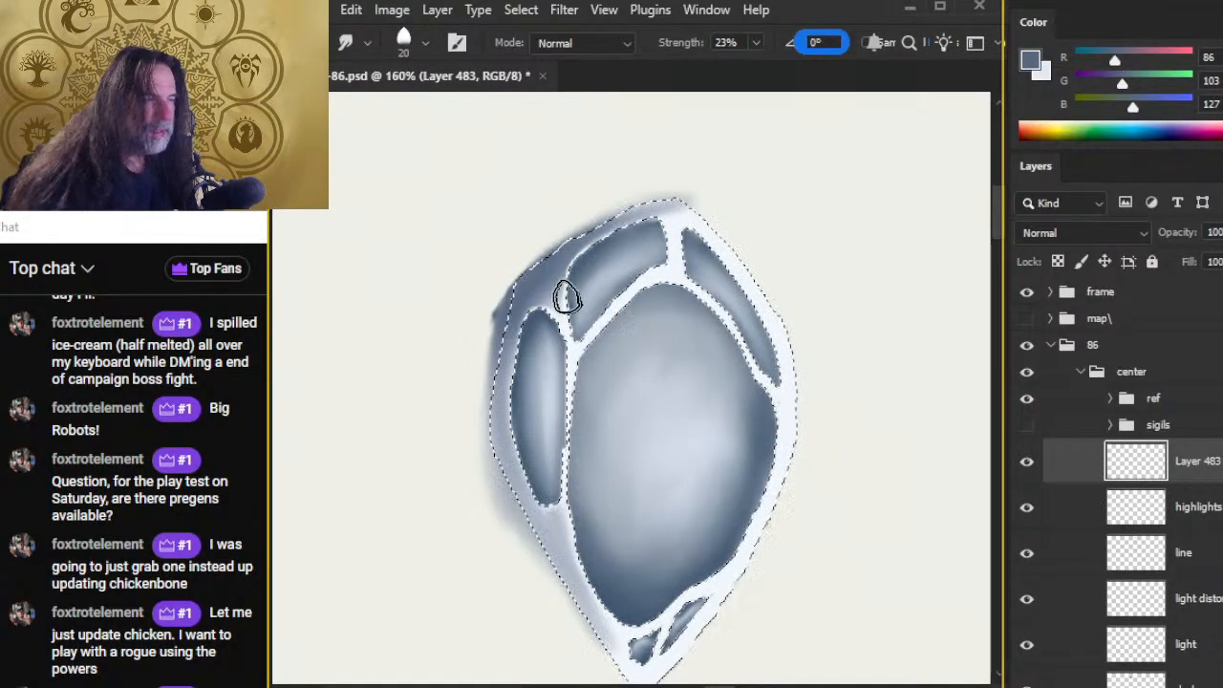
key(l)
right_click(606, 260)
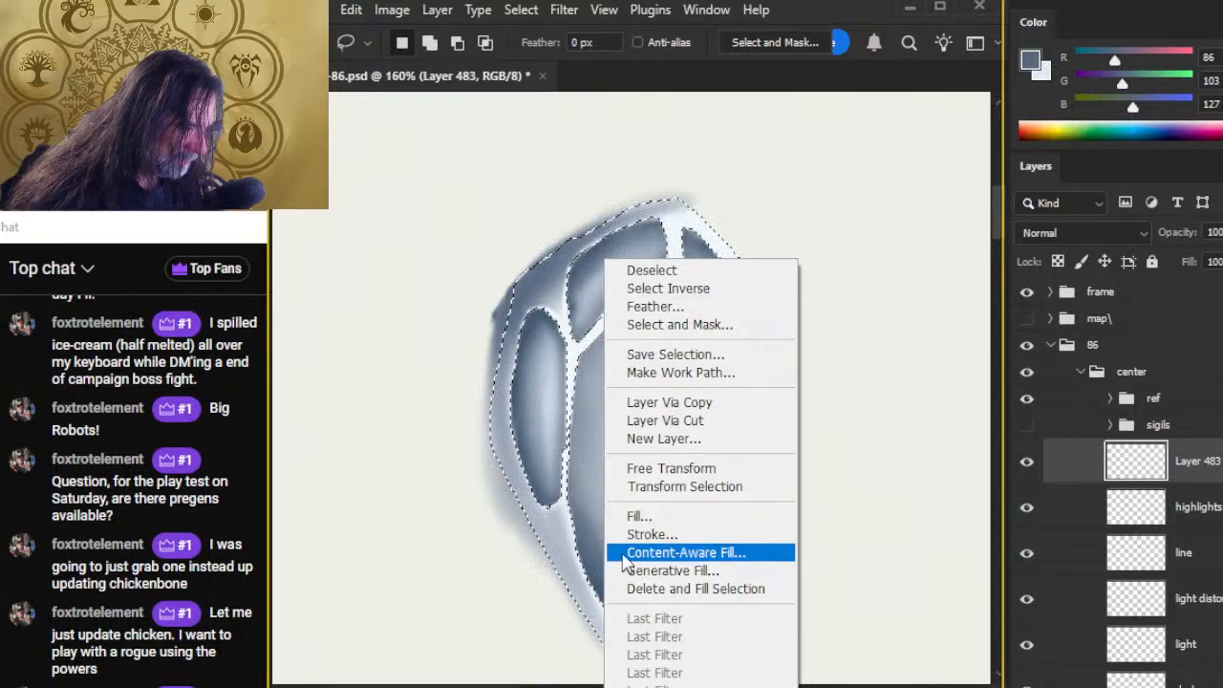
click(693, 290)
key(Delete)
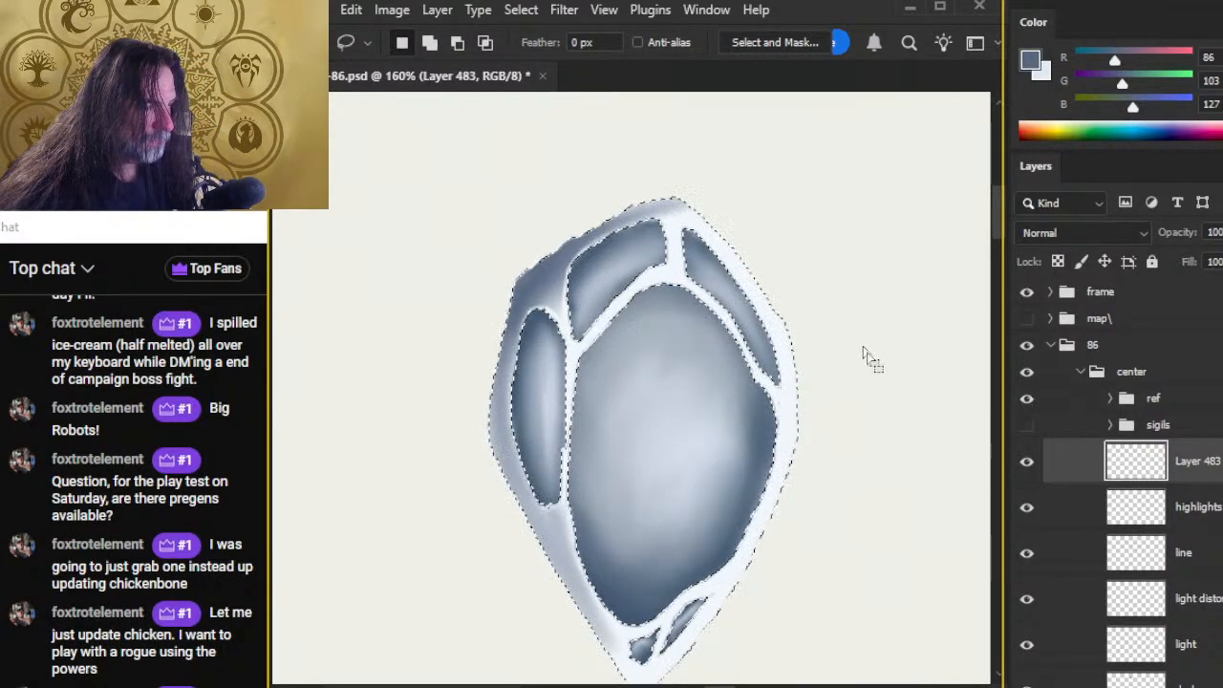
key(ctrl+d)
Step: Soften the shading along the stone's upper-left outer edge with the Eraser at 20% opacity and size 25
key(z)
drag(819, 507, 689, 463)
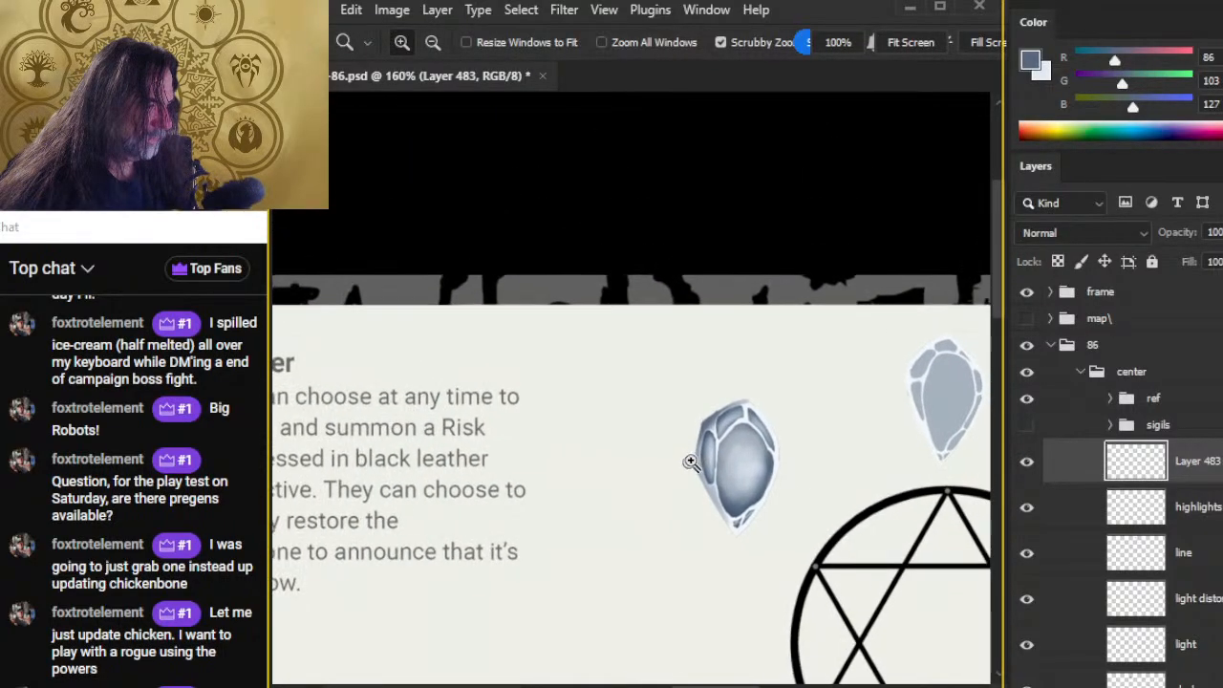
drag(718, 532, 577, 443)
drag(581, 308, 687, 355)
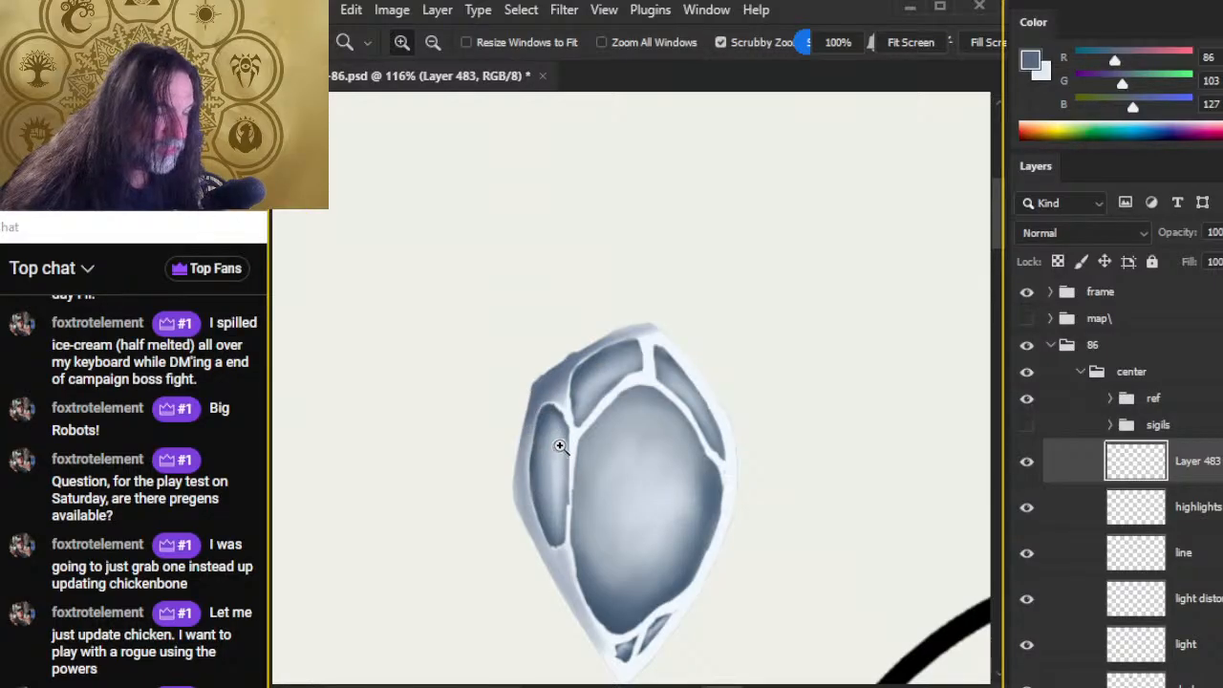
key(e)
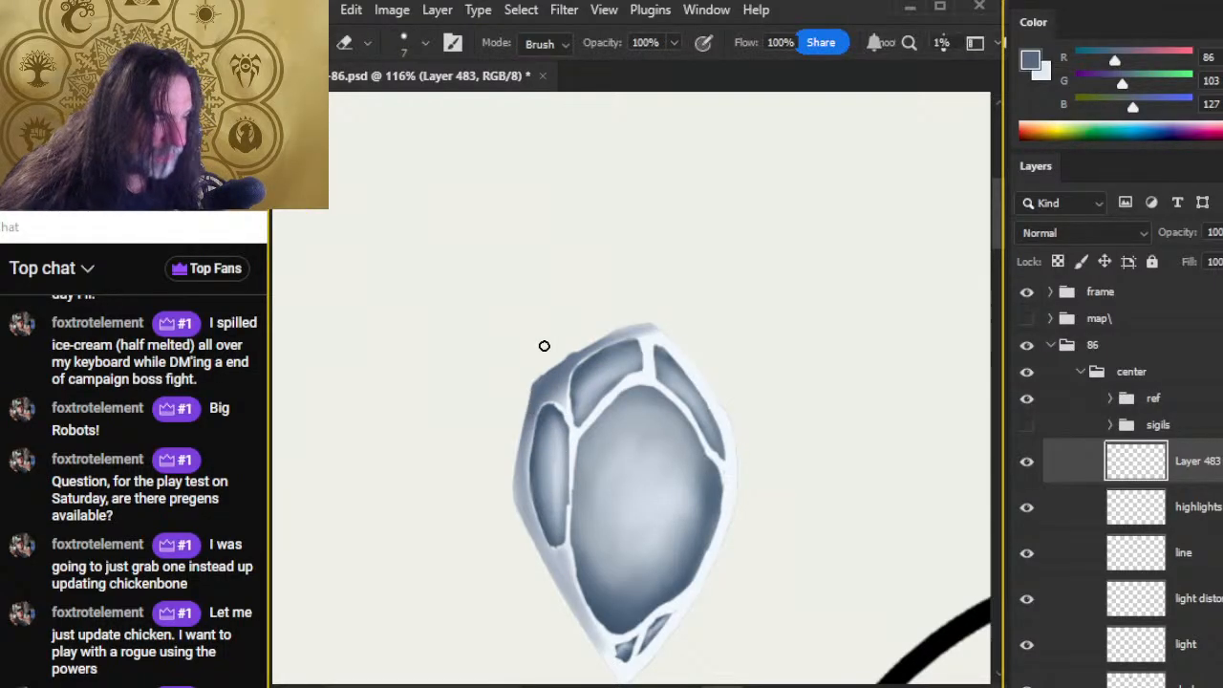
key(bracketright)
key(bracketright)
key(2)
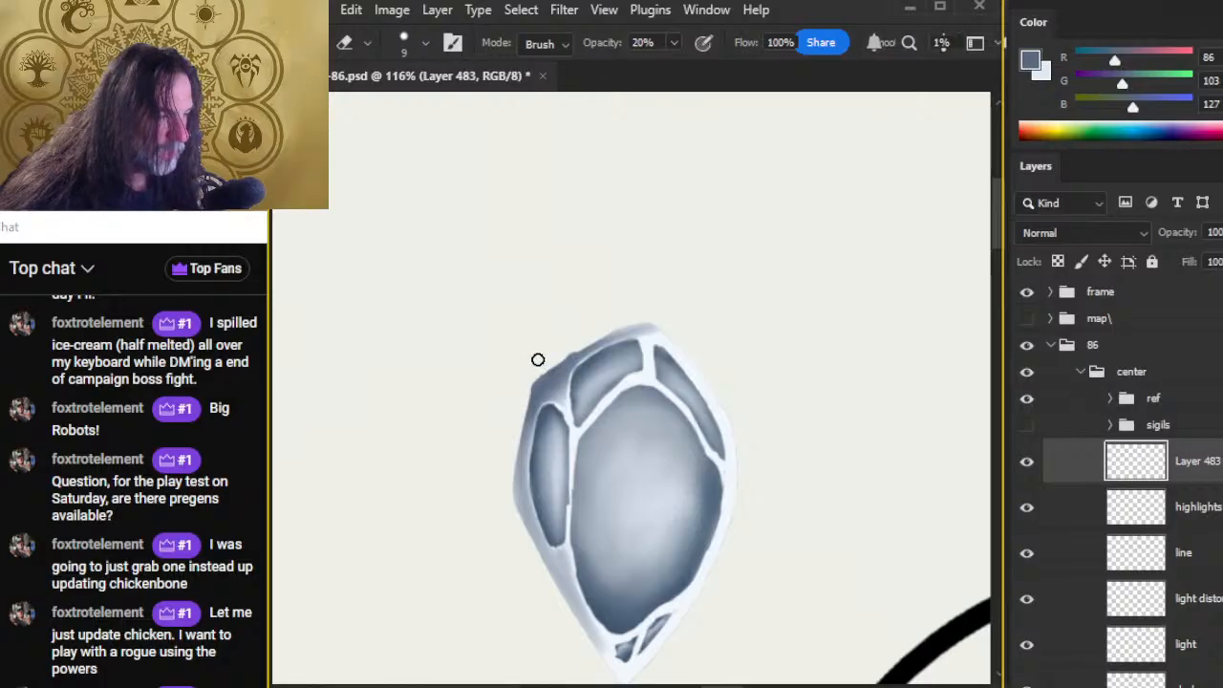
key(bracketright)
key(bracketright)
key(bracketright)
key(bracketright)
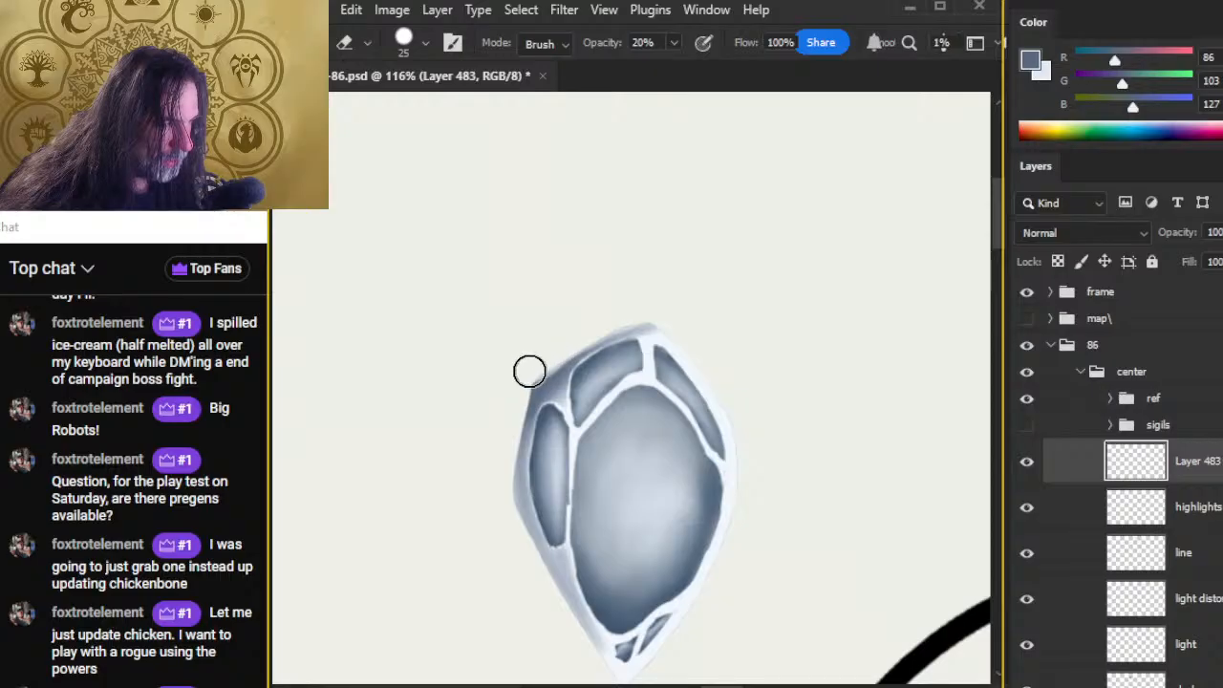
mouse_move(529, 372)
mouse_down()
mouse_move(565, 336)
mouse_move(538, 363)
mouse_move(553, 352)
mouse_up()
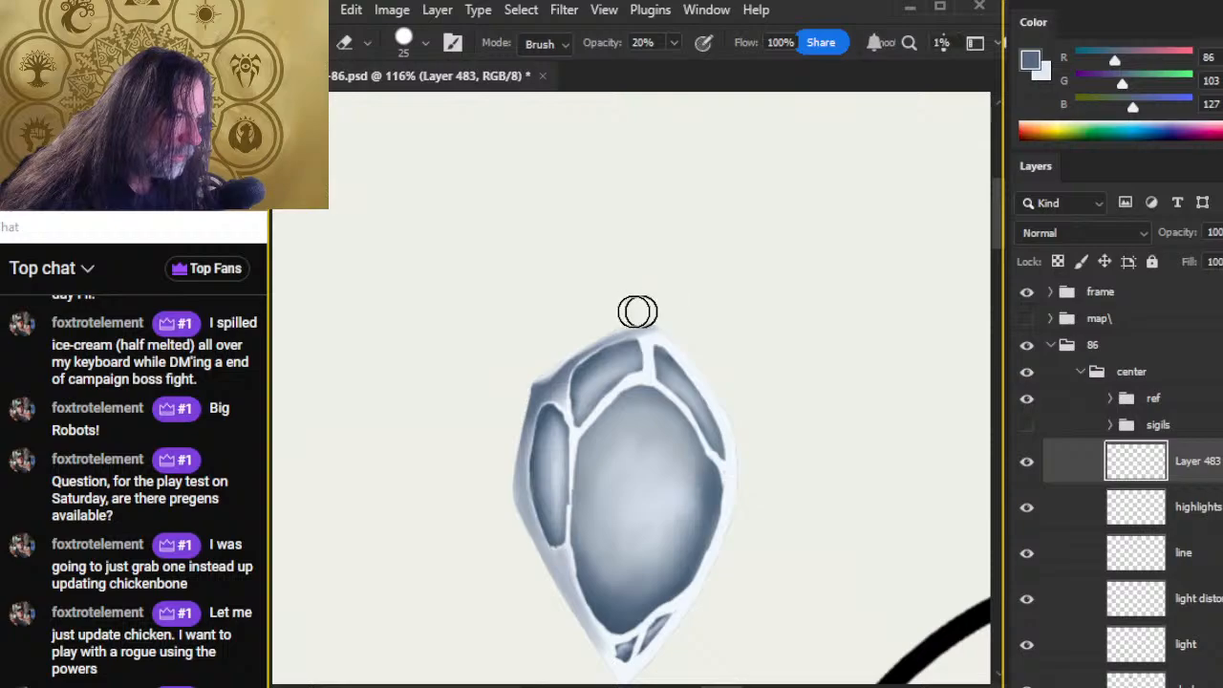
key(bracketleft)
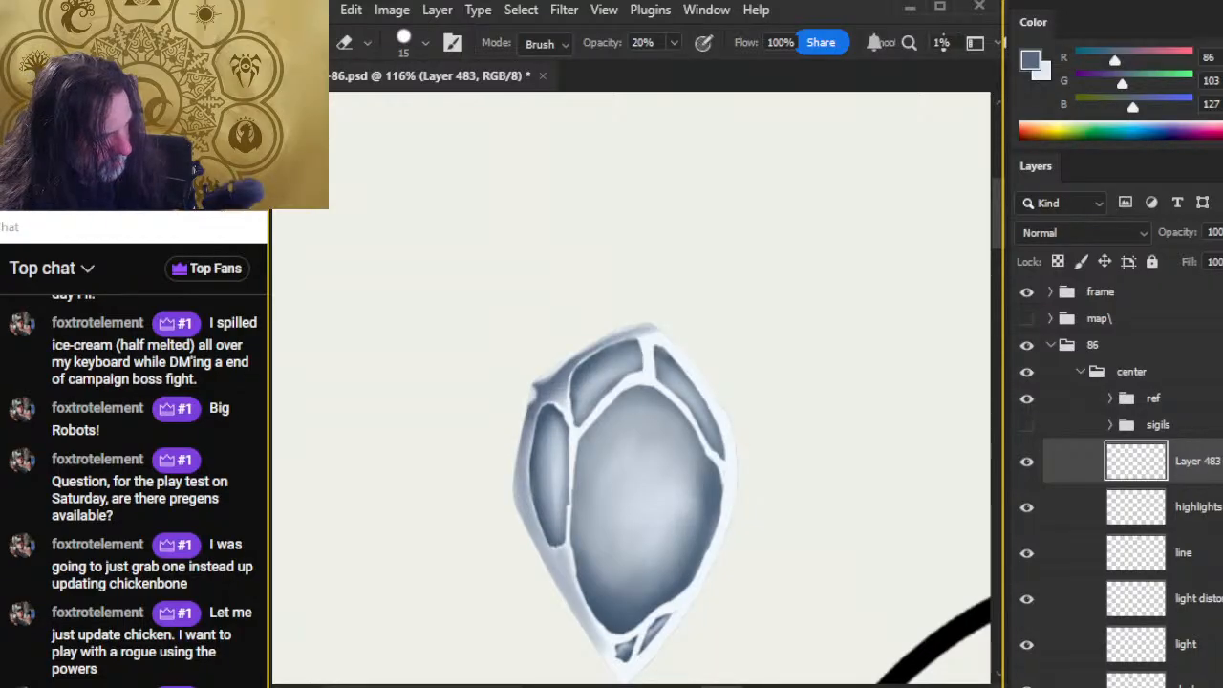
Step: Undo the soft eraser strokes on the upper-left edge, keeping the shading trimmed to the stone's outline
key(ctrl+z)
key(ctrl+z)
key(ctrl+z)
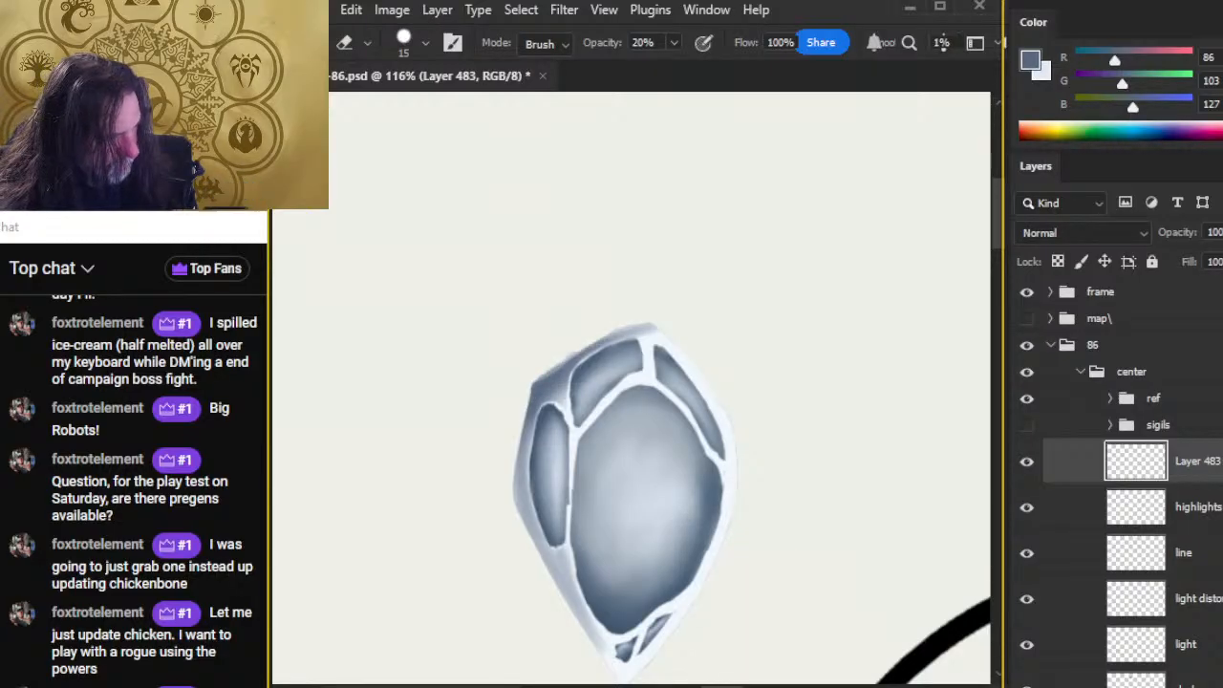
key(ctrl+z)
key(ctrl+z)
key(ctrl+z)
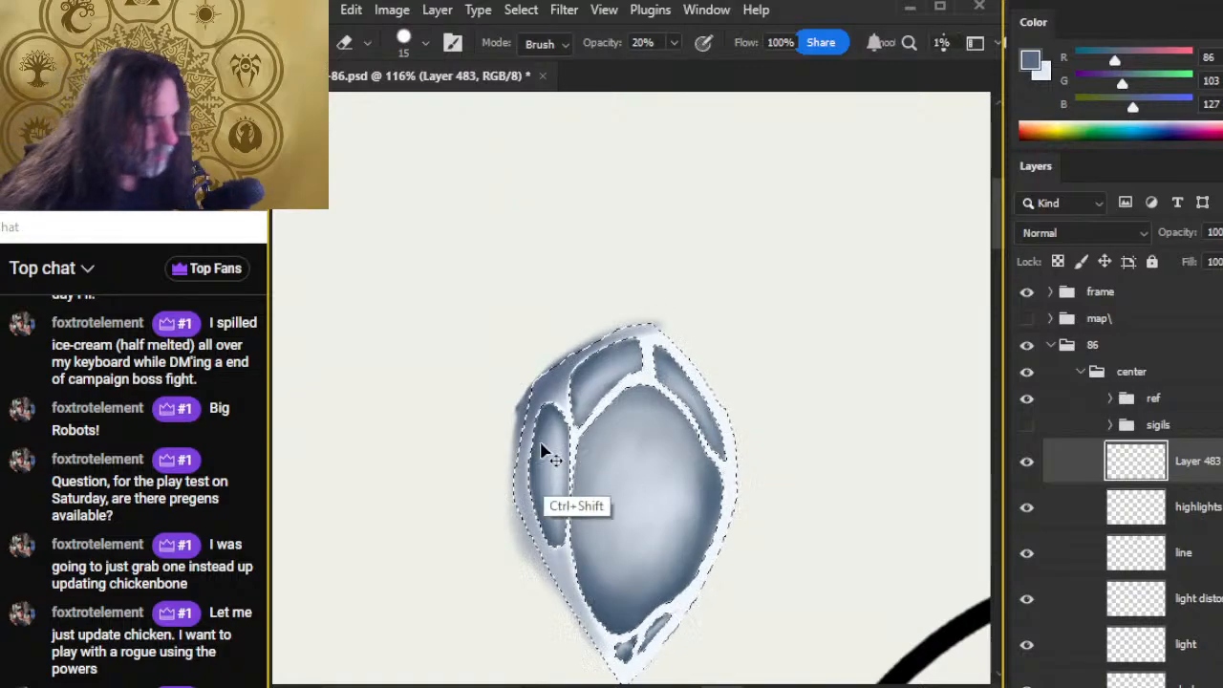
key(ctrl+shift+z)
key(ctrl+shift+z)
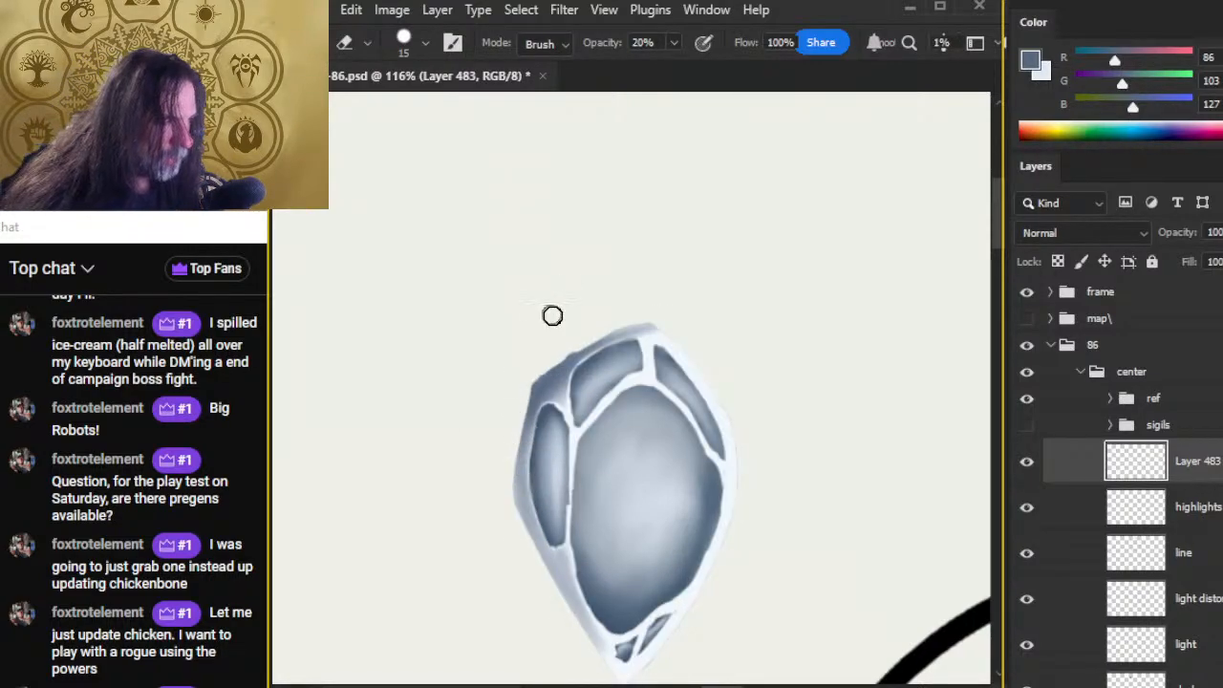
Step: Reset the Eraser to 100% opacity and smudge the shading at the stone's upper-left corner and left edge at 34% strength
key(0)
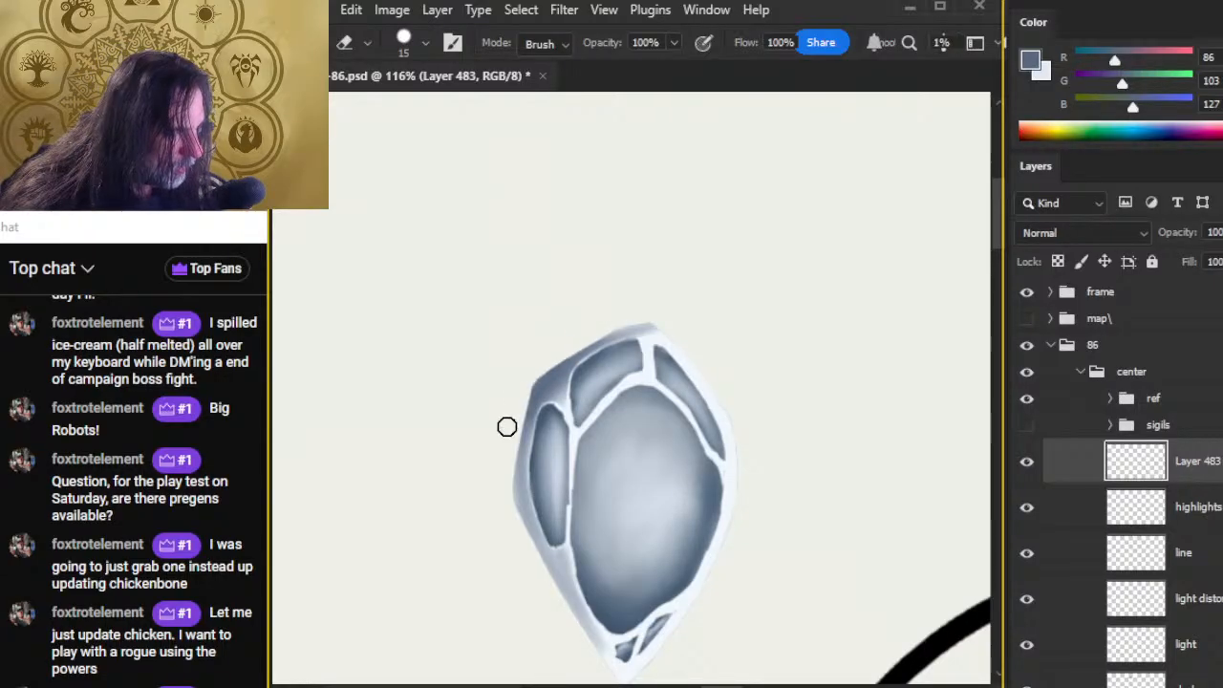
key(r)
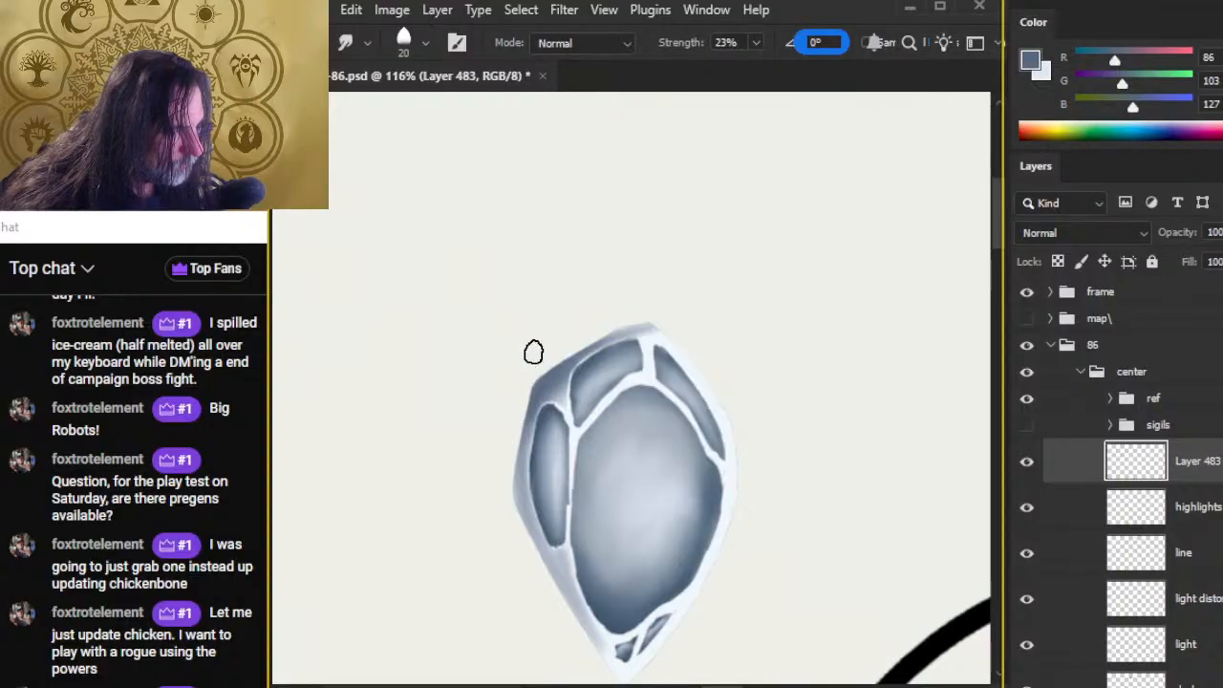
key(3)
key(4)
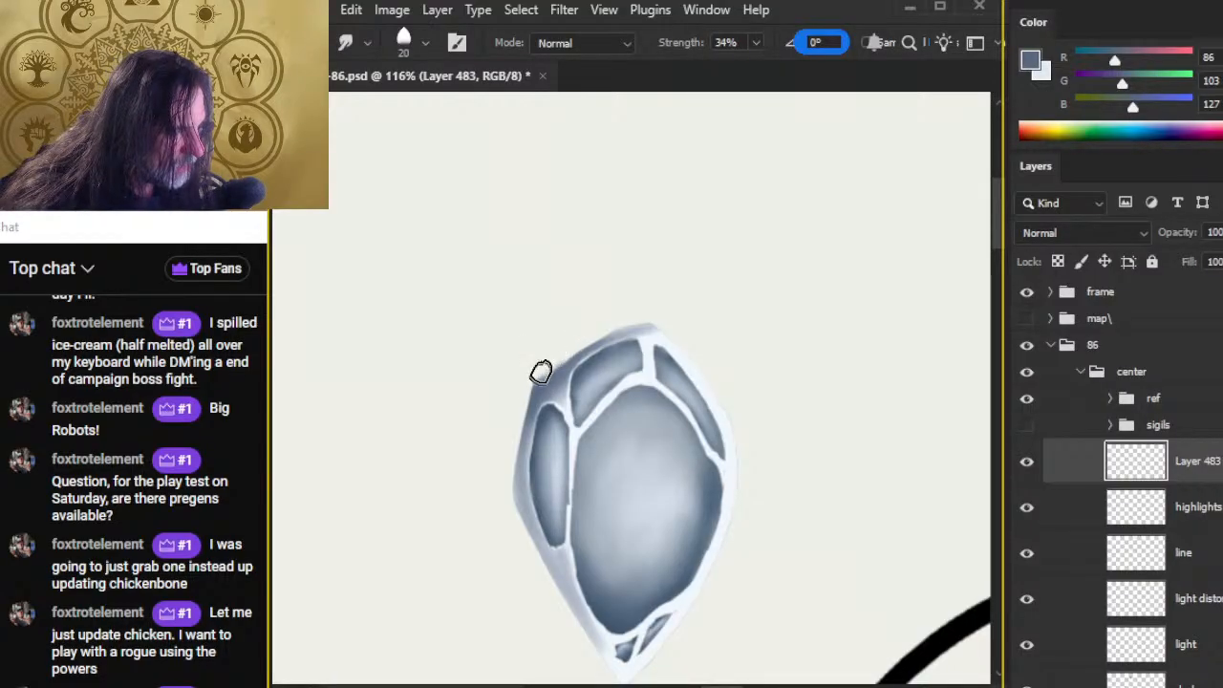
mouse_move(541, 372)
mouse_down()
mouse_move(605, 335)
mouse_move(550, 354)
mouse_move(608, 330)
mouse_move(532, 364)
mouse_up()
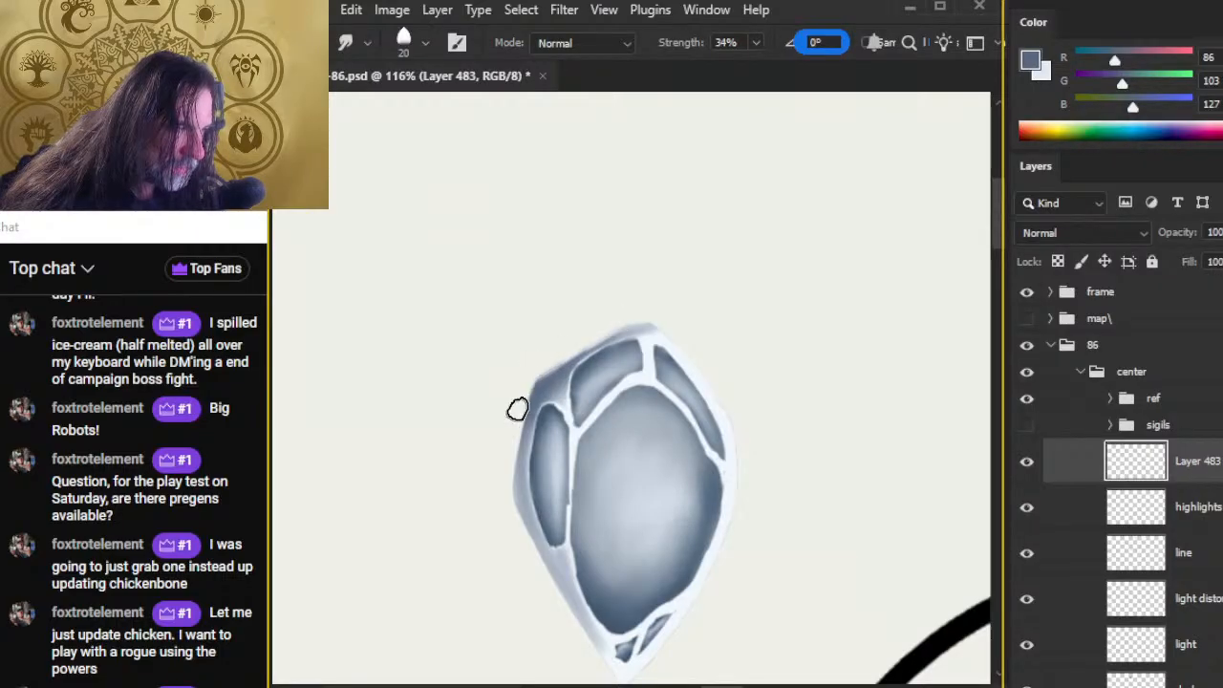
mouse_move(517, 409)
mouse_down()
mouse_move(524, 385)
mouse_move(511, 474)
mouse_move(506, 451)
mouse_up()
Step: Smudge the rim shading around the stone's top tip with a size 9 tip at 34% strength, and switch to the Eraser
key(space)
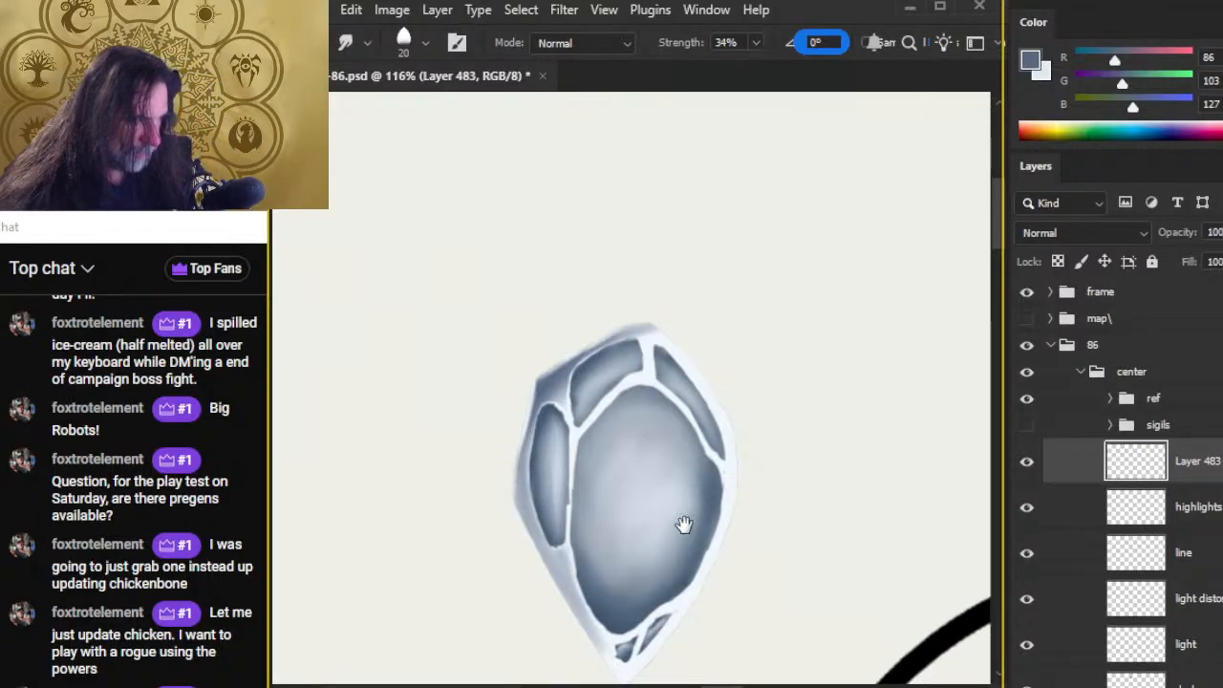
drag(684, 524, 565, 328)
key(z)
drag(656, 458, 608, 467)
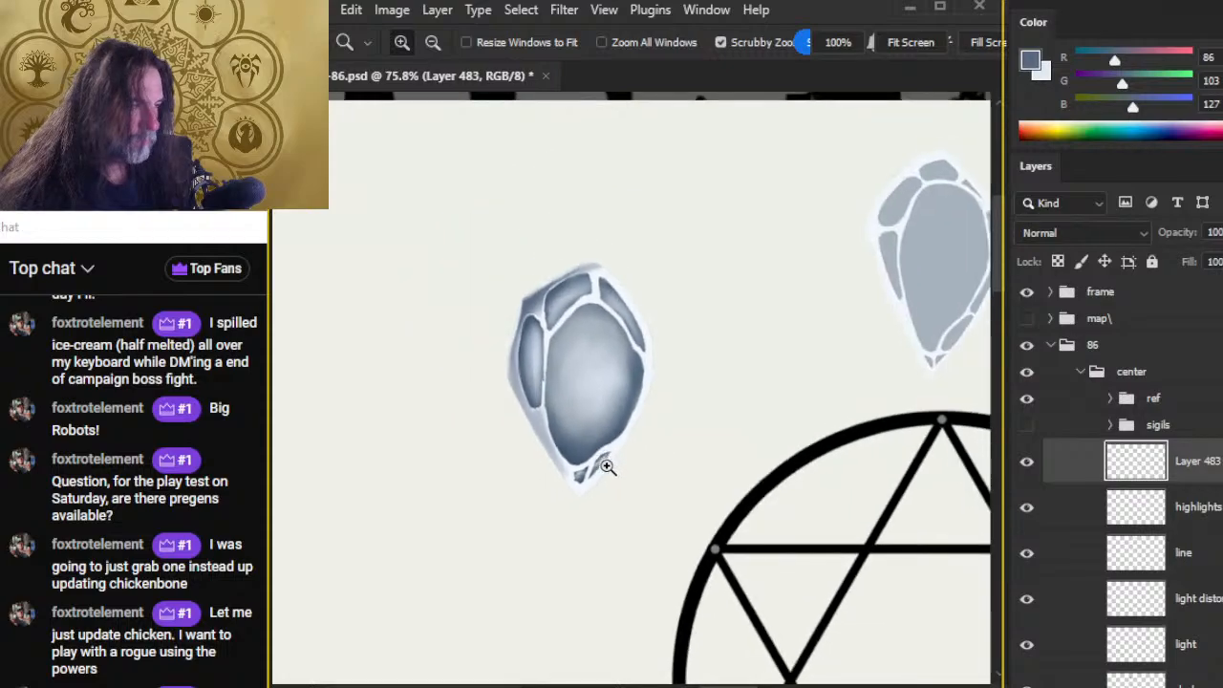
key(z)
drag(545, 322, 669, 334)
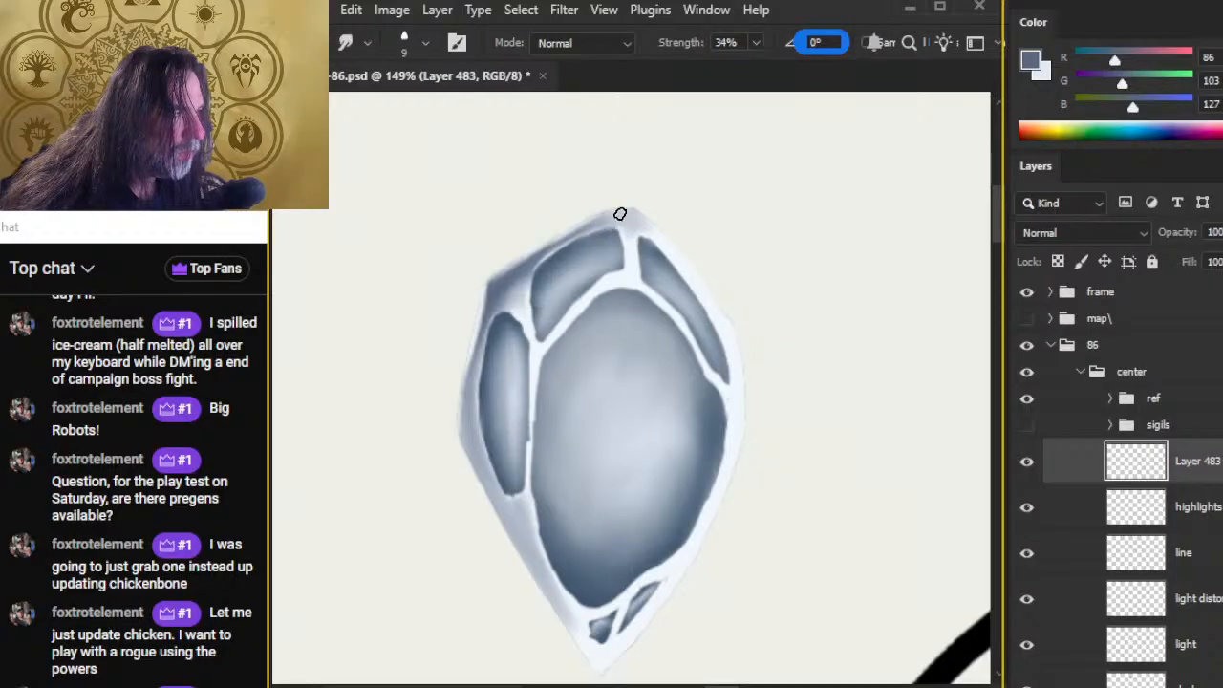
drag(625, 215, 647, 230)
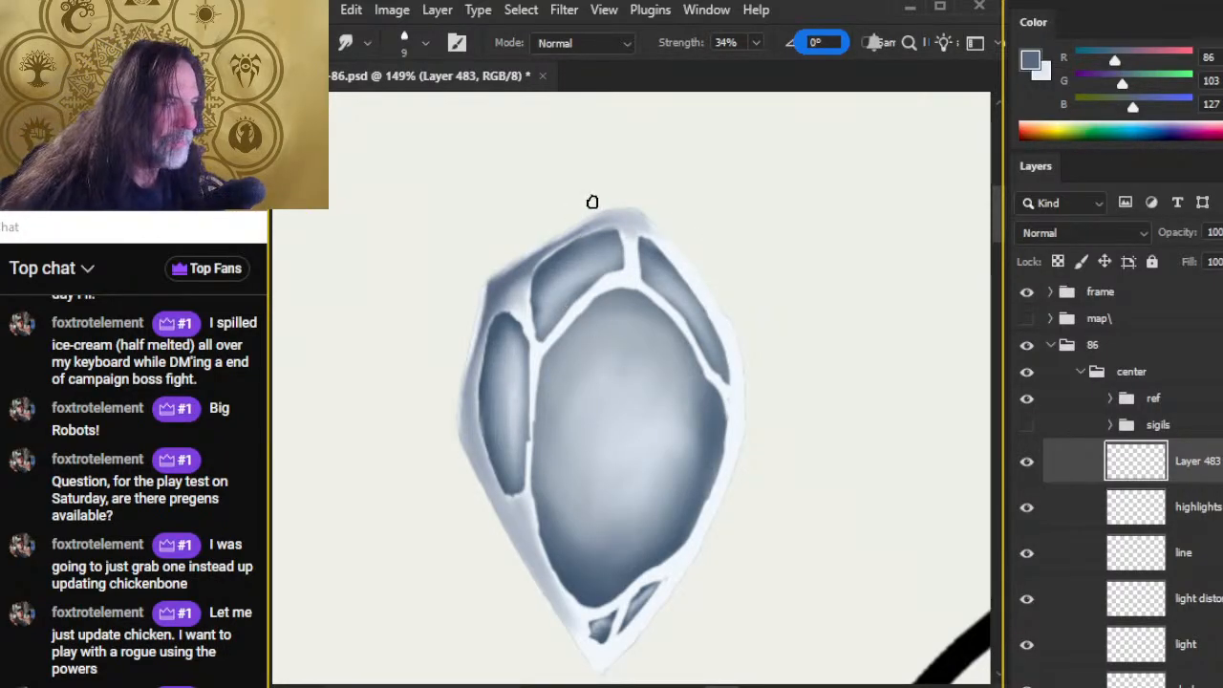
key(e)
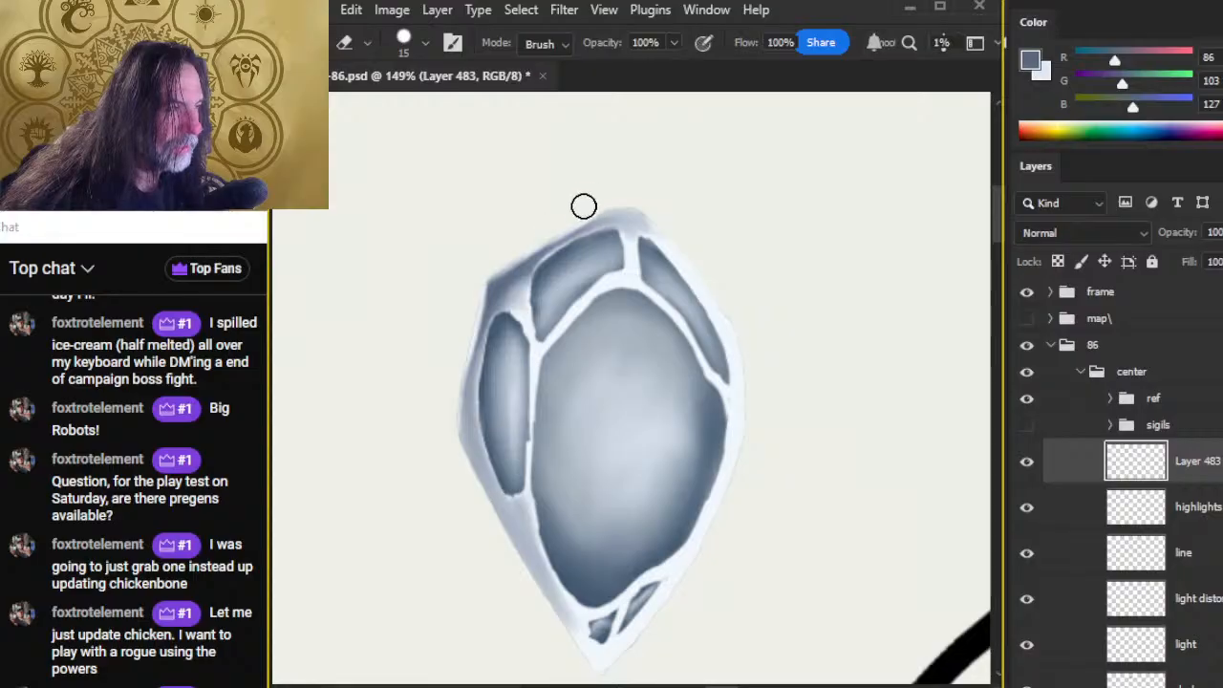
Step: Finish smudging the upper-left stone's rim shading and delete its layer, Layer 483
key(r)
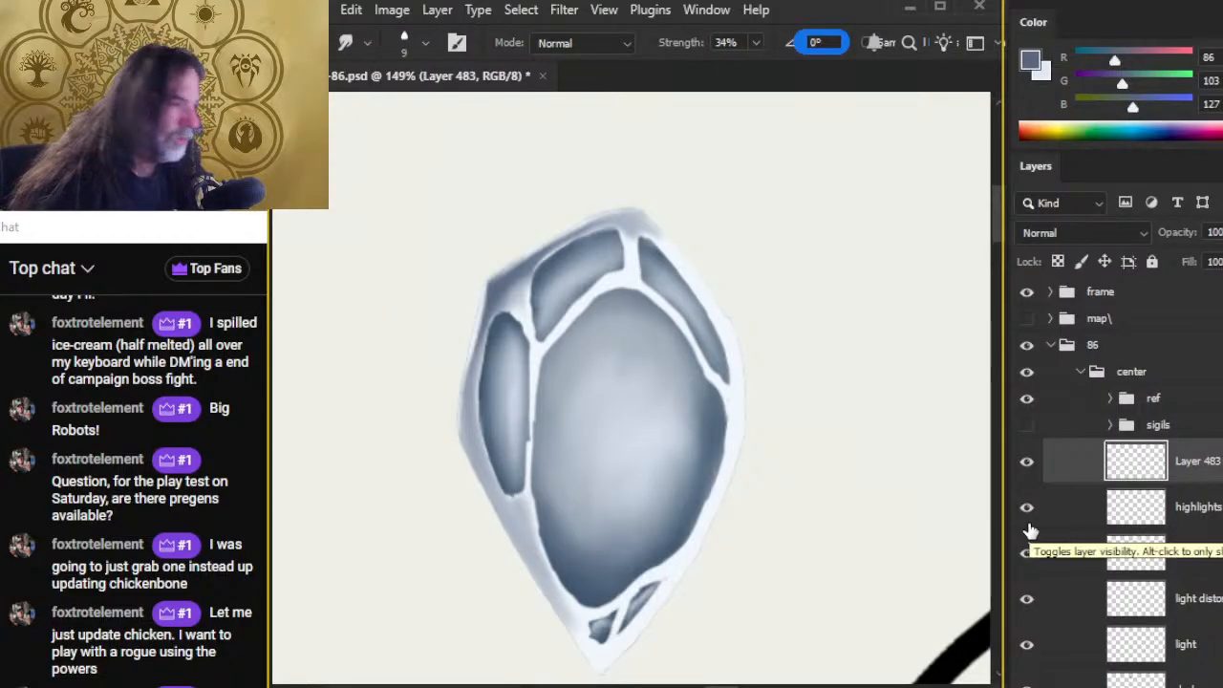
key(Delete)
key(z)
drag(770, 505, 746, 478)
key(space)
drag(745, 507, 569, 324)
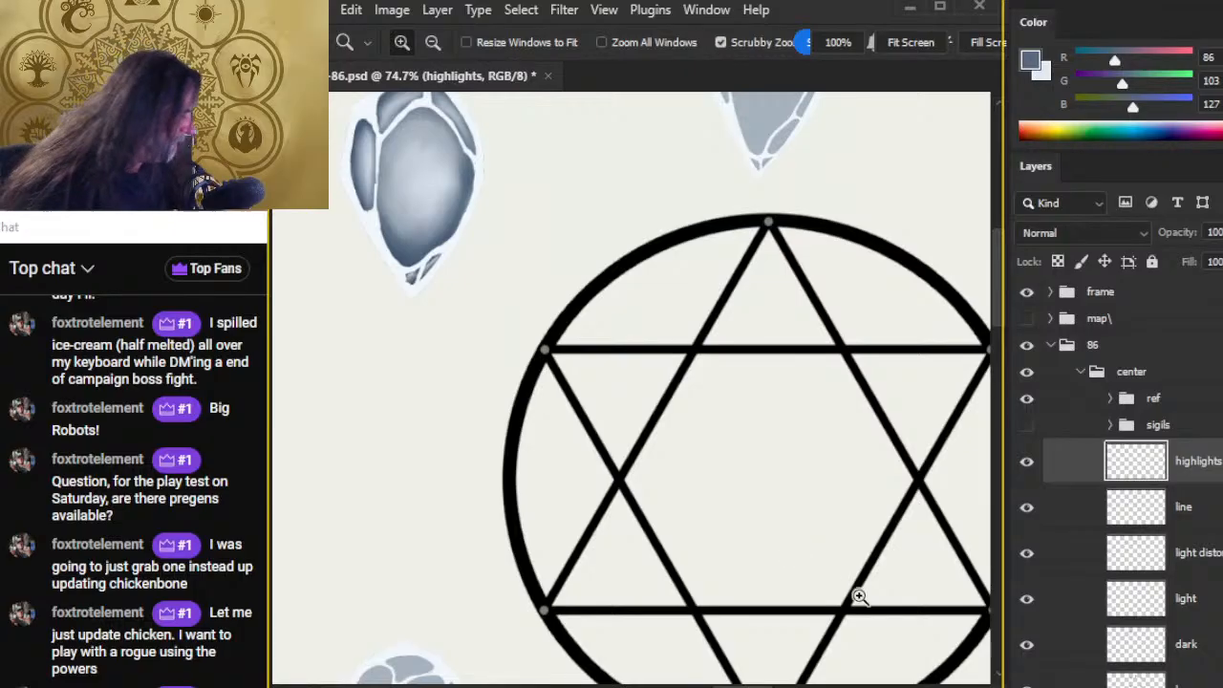
Step: Try a pale size 7 brush stroke on the upper-left facet of the lower-left stone, on the highlights layer
key(x)
key(space)
drag(578, 583, 732, 297)
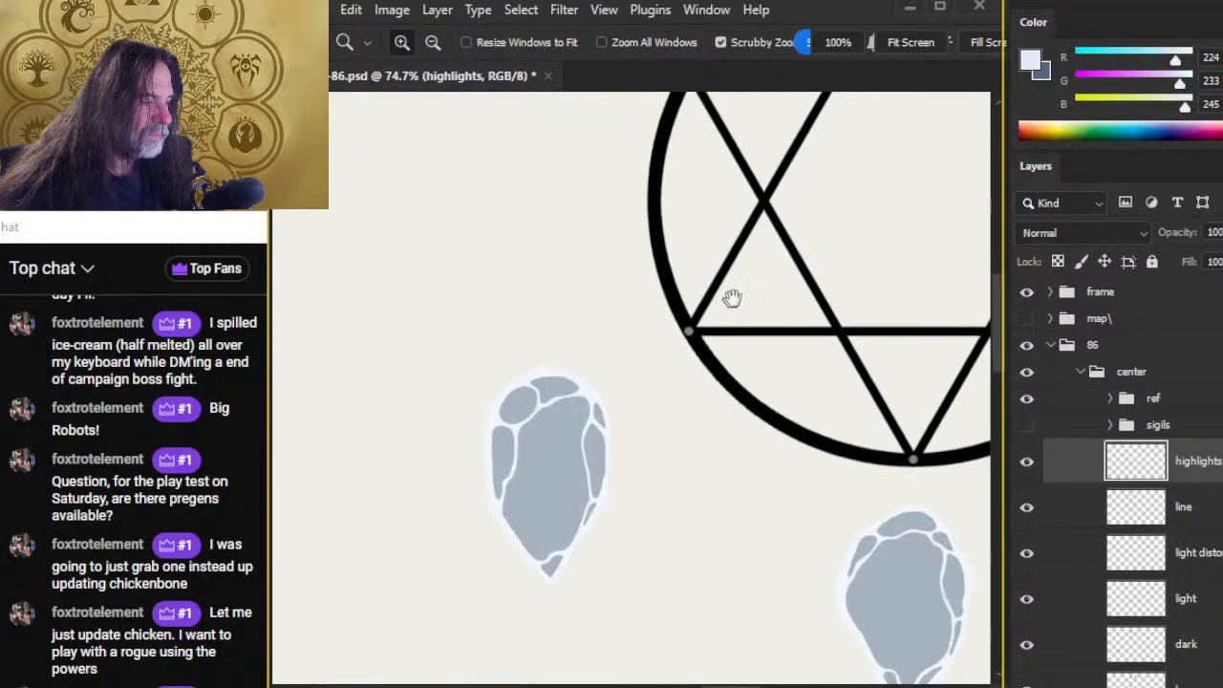
drag(552, 420, 580, 435)
key(b)
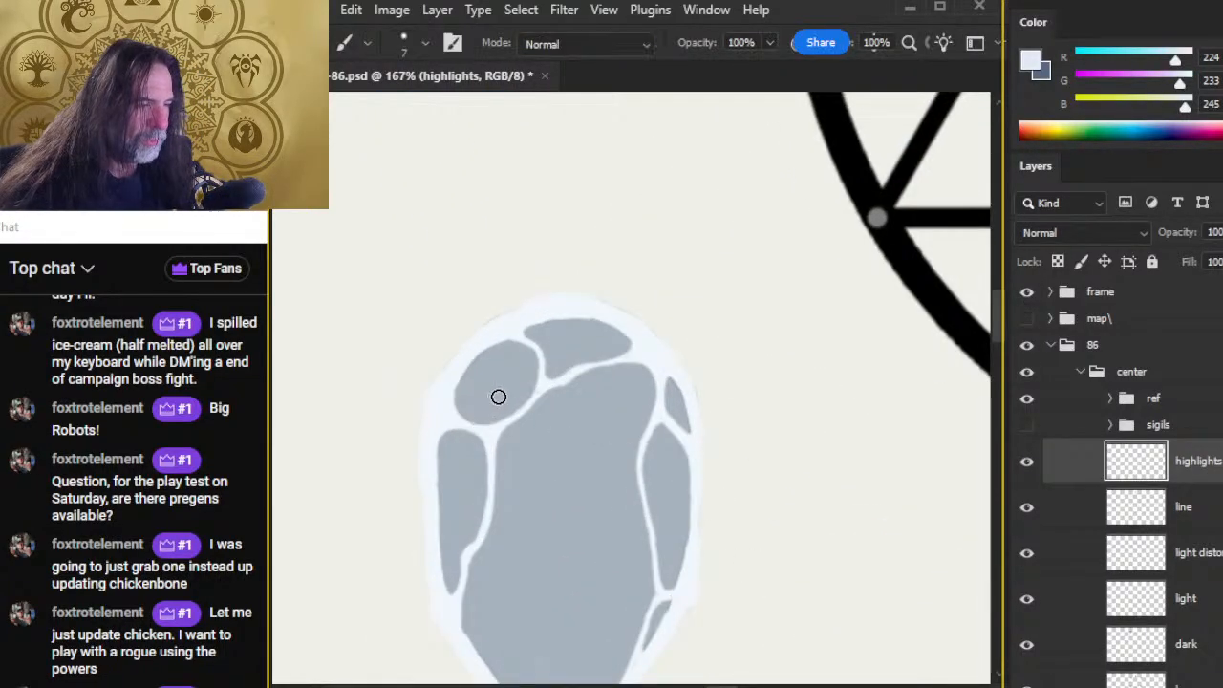
mouse_move(496, 366)
mouse_down()
mouse_move(484, 382)
mouse_move(509, 357)
mouse_up()
key(ctrl+z)
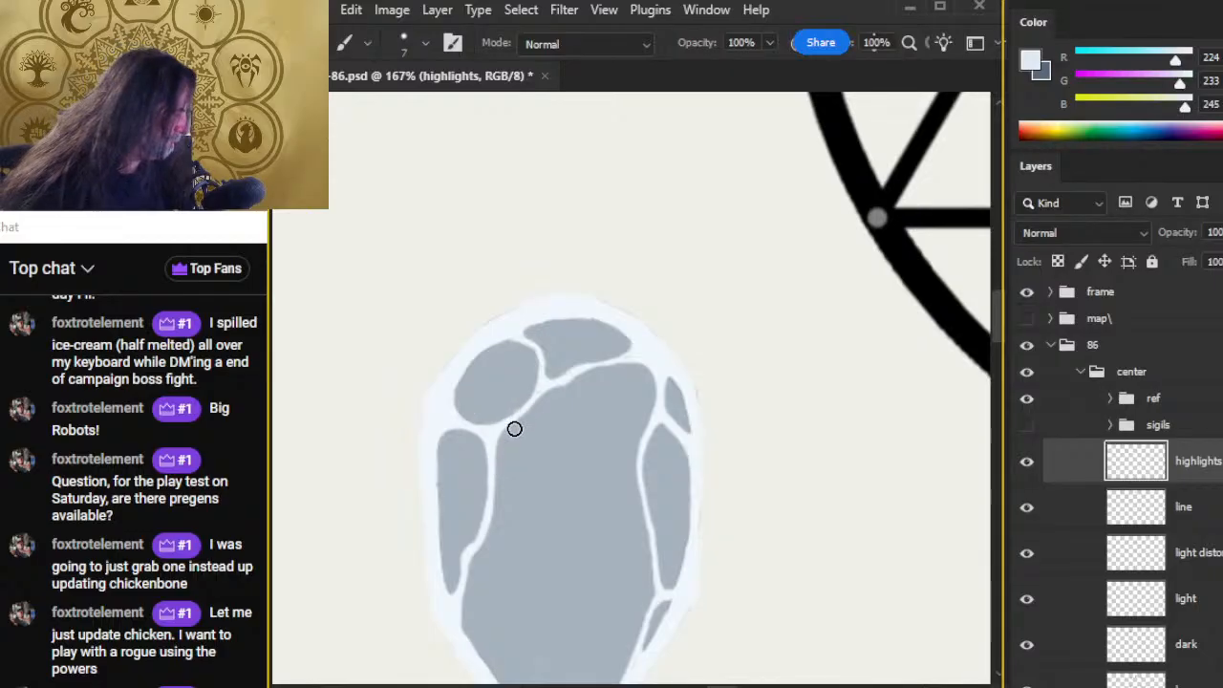
Step: Sample the dark slate blue from the shaded edge of the upper-left stone's central facet for the Brush
key(x)
drag(755, 280, 741, 685)
drag(628, 263, 615, 670)
alt+click(684, 169)
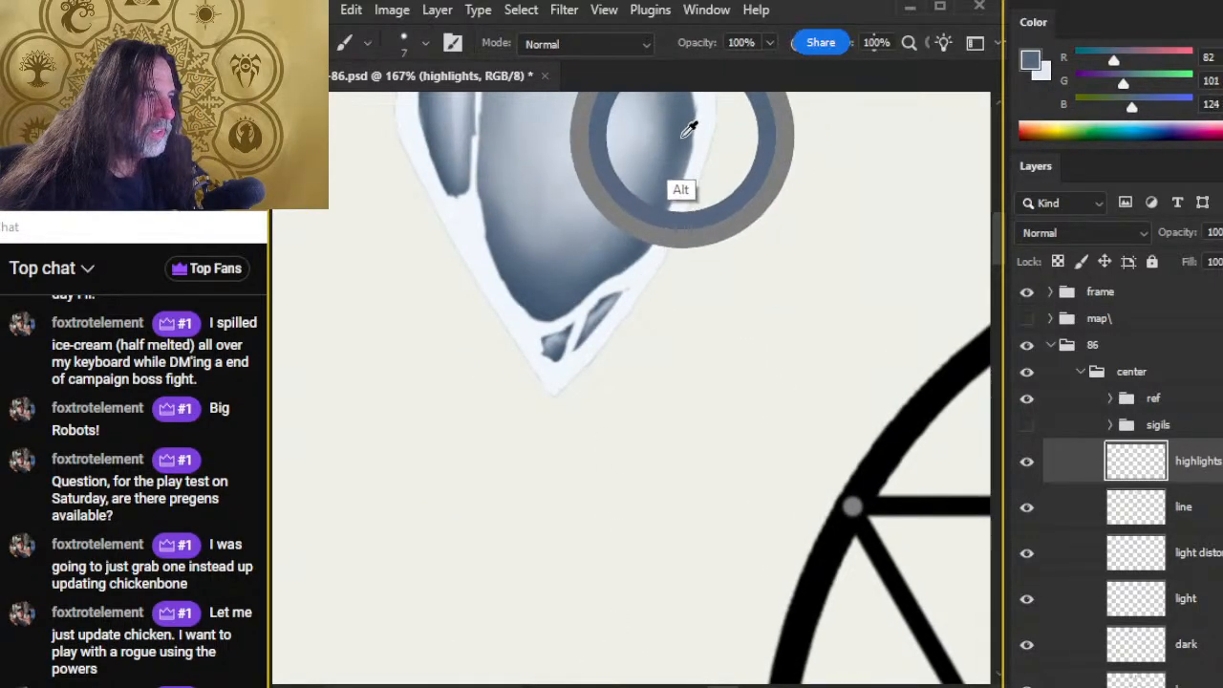
Step: Try a dark stroke across the top facets of the lower-left stone on the highlights layer, and undo it
drag(786, 518, 592, 489)
drag(723, 440, 680, 103)
drag(724, 513, 687, 277)
drag(597, 311, 723, 314)
mouse_move(581, 171)
mouse_down()
mouse_move(532, 240)
mouse_move(613, 158)
mouse_move(564, 183)
mouse_up()
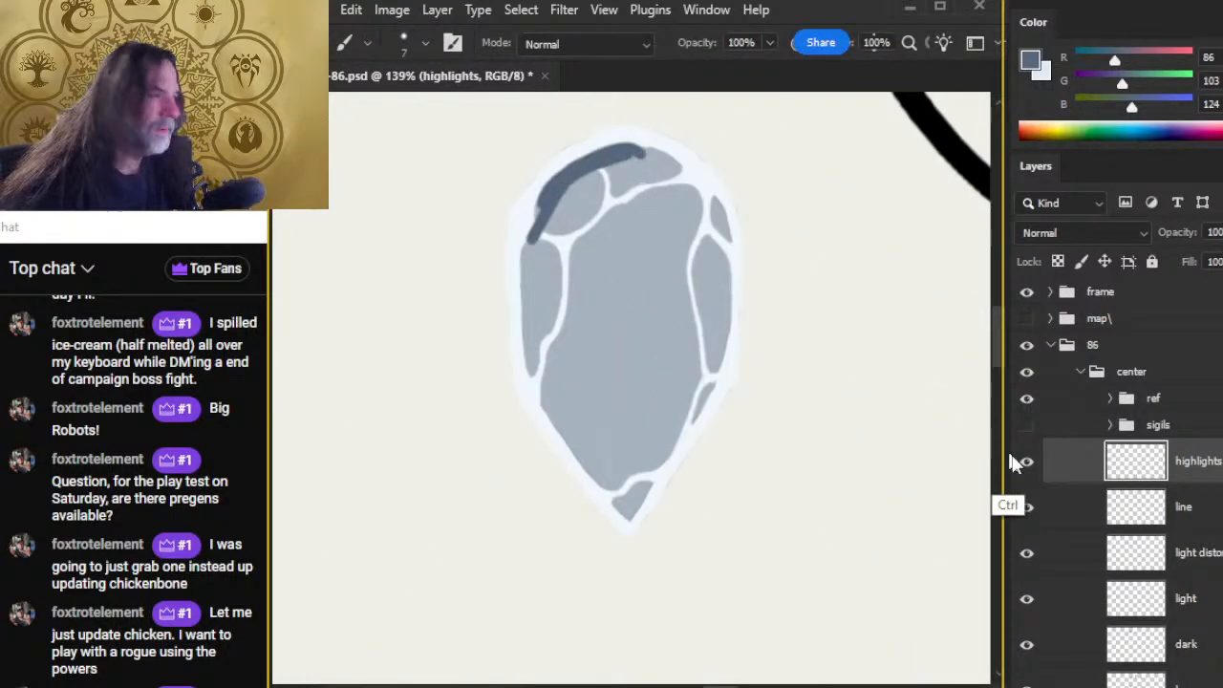
key(ctrl+z)
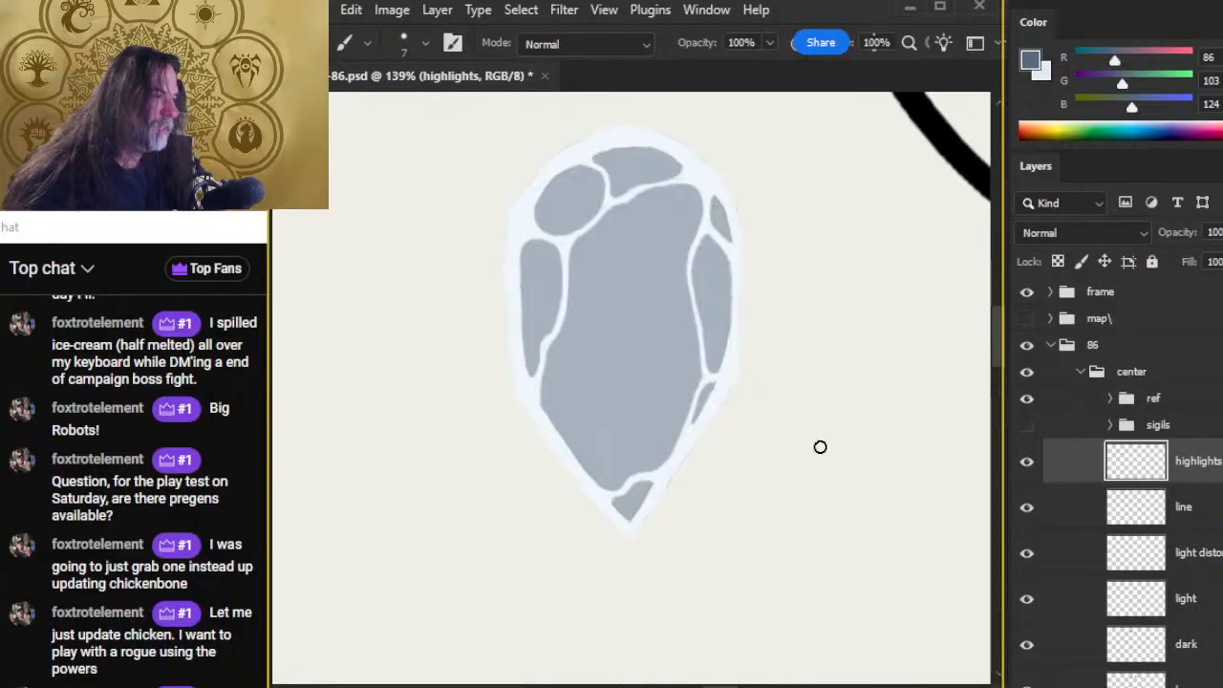
Step: Toggle the dark layer's visibility to check which shading it holds, and make it the active layer
drag(855, 461, 730, 456)
drag(836, 258, 740, 443)
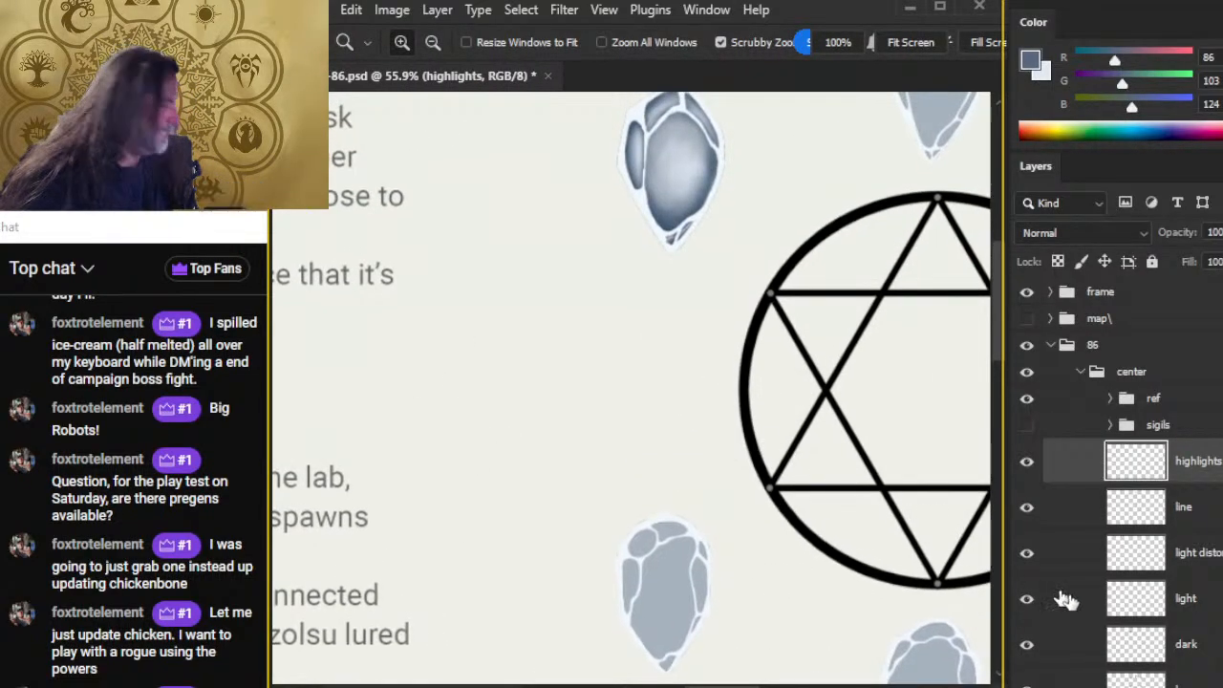
click(1023, 648)
click(1027, 648)
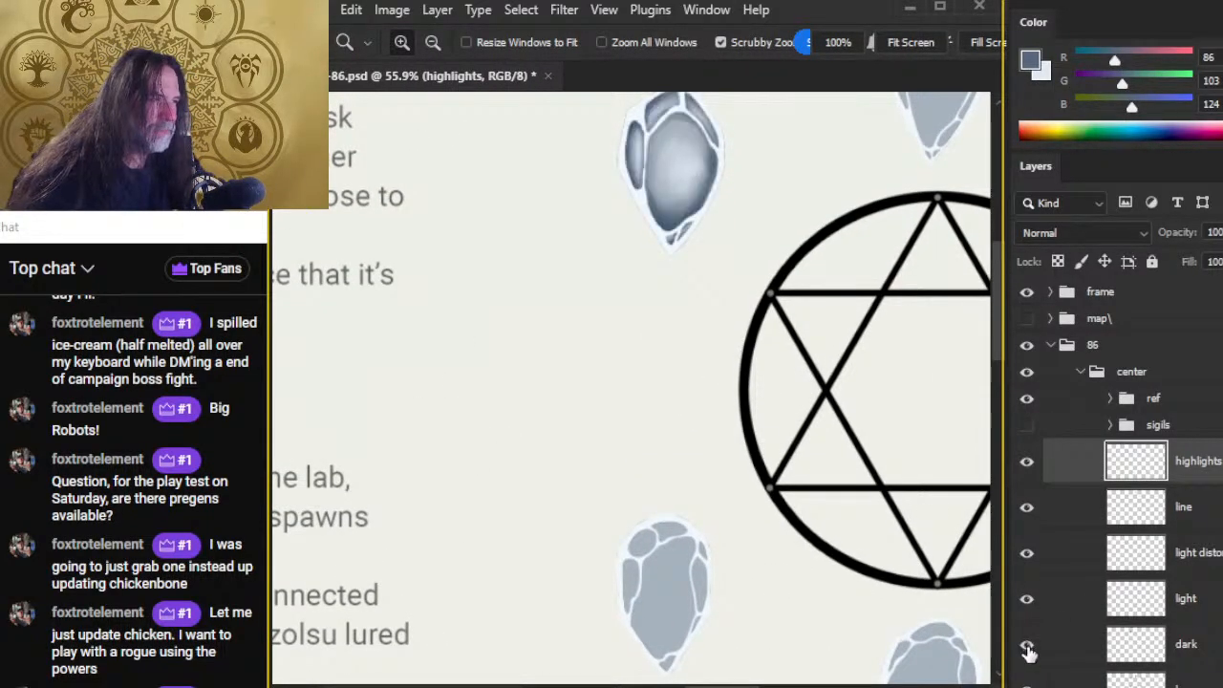
click(1027, 650)
click(1029, 651)
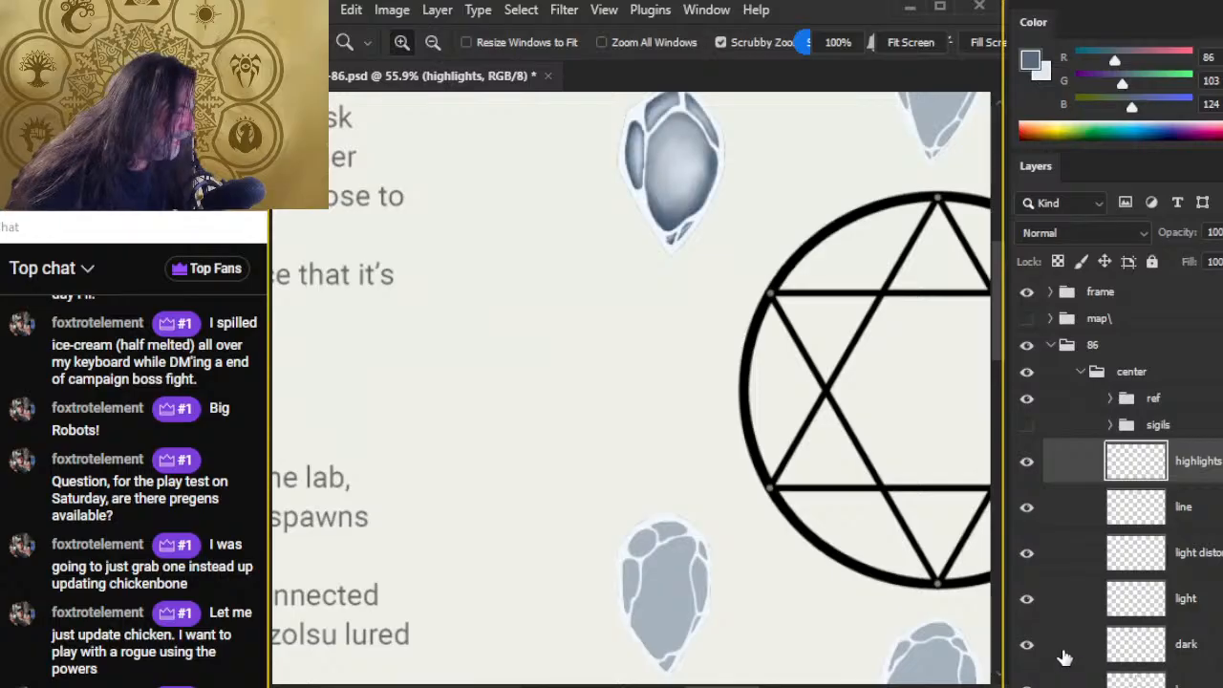
click(1060, 659)
Step: Paint dark slate shading along the outer edges of all the lower-left stone's facets with a size 7 brush
scroll(811, 424, down, 5)
drag(688, 346, 755, 328)
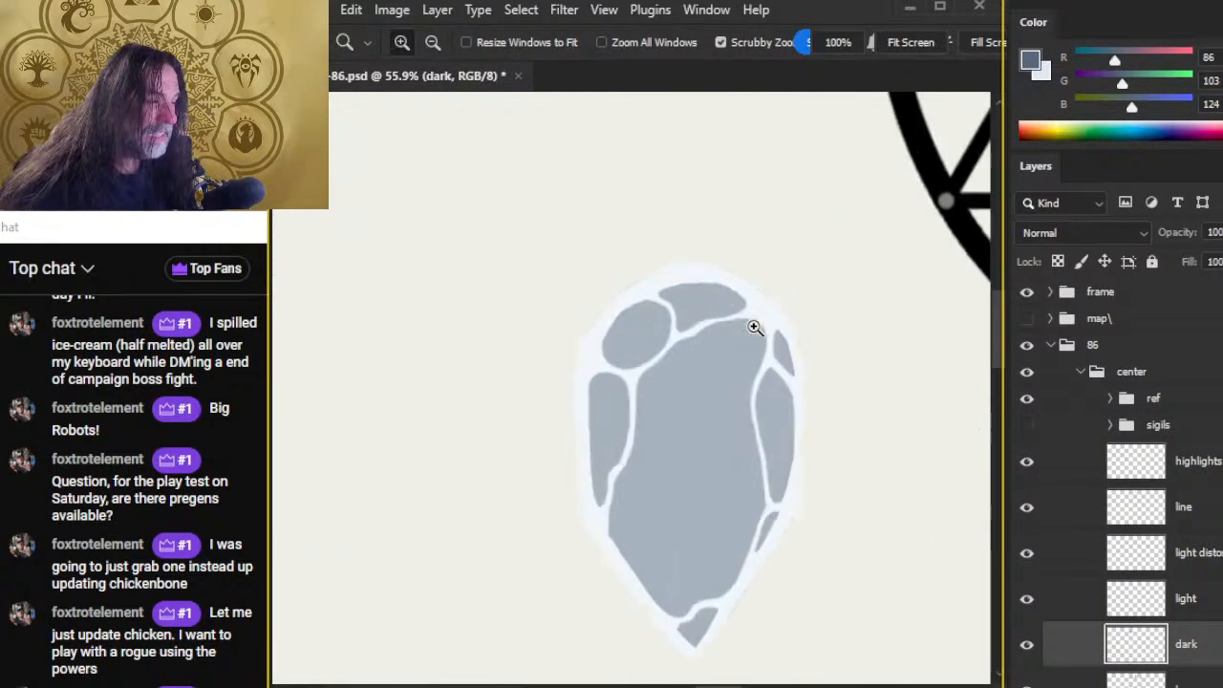
key(b)
mouse_move(637, 309)
mouse_down()
mouse_move(604, 355)
mouse_move(660, 291)
mouse_move(628, 315)
mouse_move(637, 305)
mouse_move(747, 301)
mouse_up()
mouse_move(648, 301)
mouse_down()
mouse_move(599, 366)
mouse_move(593, 486)
mouse_move(588, 470)
mouse_move(604, 530)
mouse_move(653, 606)
mouse_move(698, 641)
mouse_move(679, 625)
mouse_move(682, 643)
mouse_move(721, 615)
mouse_move(678, 618)
mouse_up()
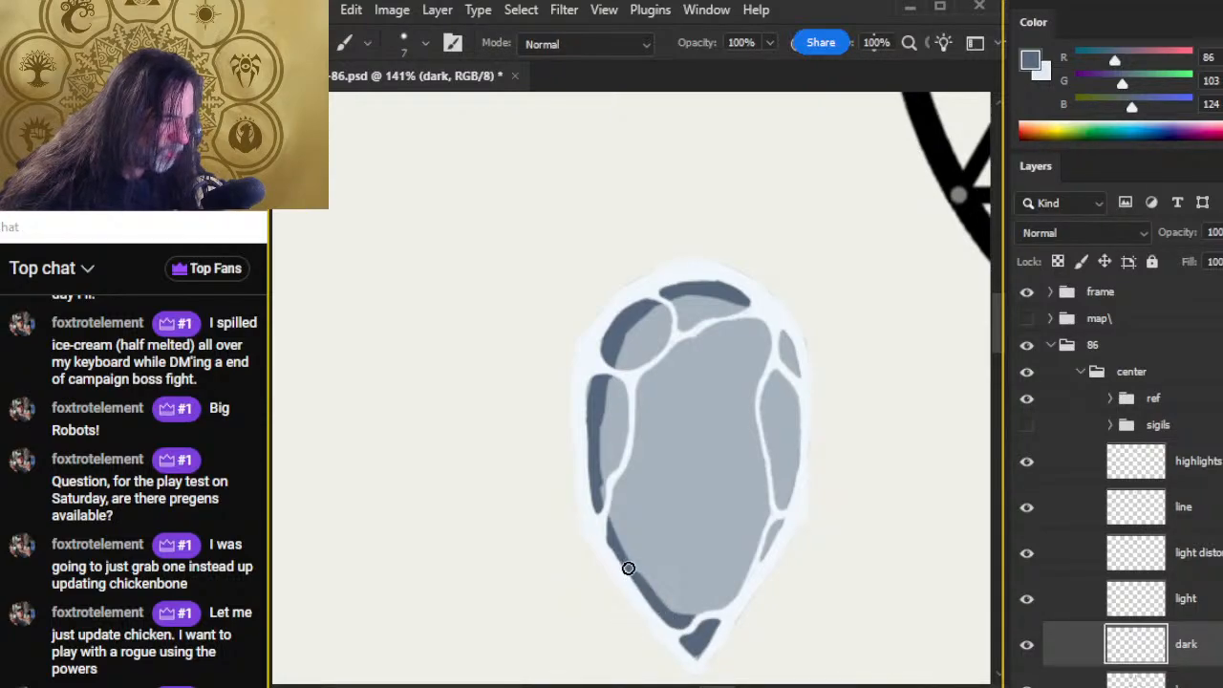
mouse_move(628, 567)
mouse_down()
mouse_move(715, 620)
mouse_move(737, 584)
mouse_move(726, 606)
mouse_move(675, 611)
mouse_move(622, 571)
mouse_move(691, 616)
mouse_move(660, 601)
mouse_move(716, 606)
mouse_move(757, 564)
mouse_move(747, 569)
mouse_move(775, 523)
mouse_move(737, 548)
mouse_move(762, 532)
mouse_move(765, 548)
mouse_move(792, 476)
mouse_move(784, 492)
mouse_move(795, 364)
mouse_move(755, 310)
mouse_move(764, 314)
mouse_move(693, 300)
mouse_up()
mouse_move(787, 350)
mouse_down()
mouse_move(779, 337)
mouse_move(799, 389)
mouse_up()
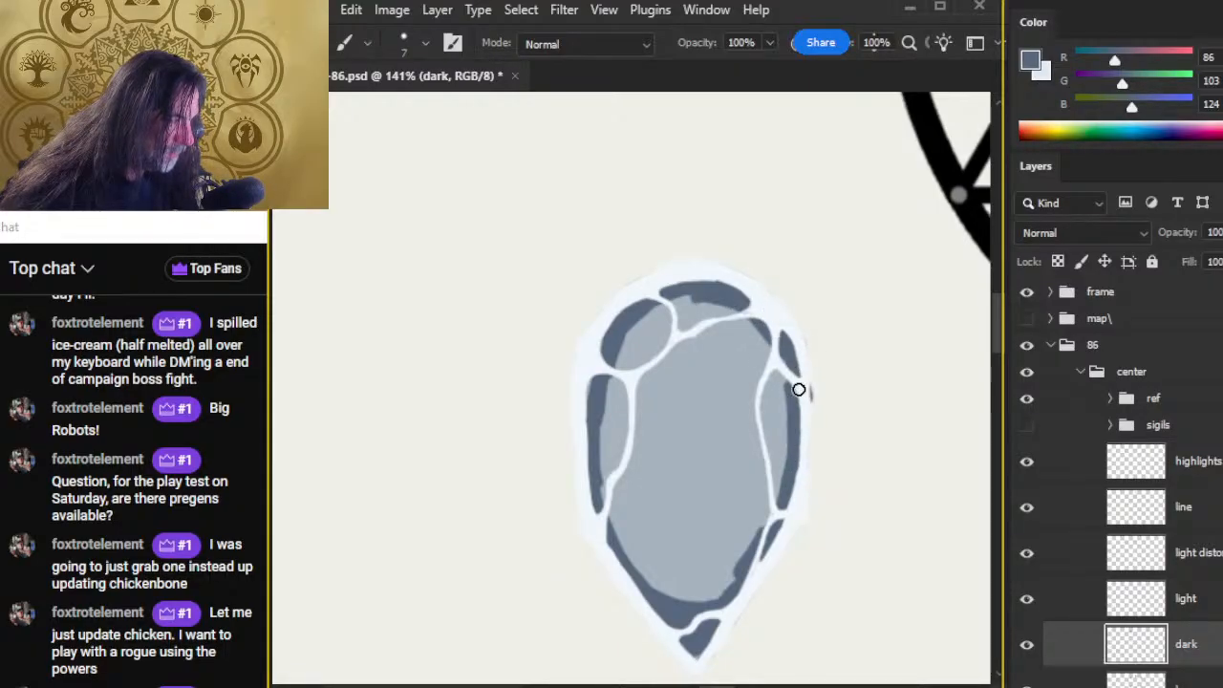
Step: Smudge the dark shading inward on the stone's top and left facets with a size 15 tip at 34% strength
key(e)
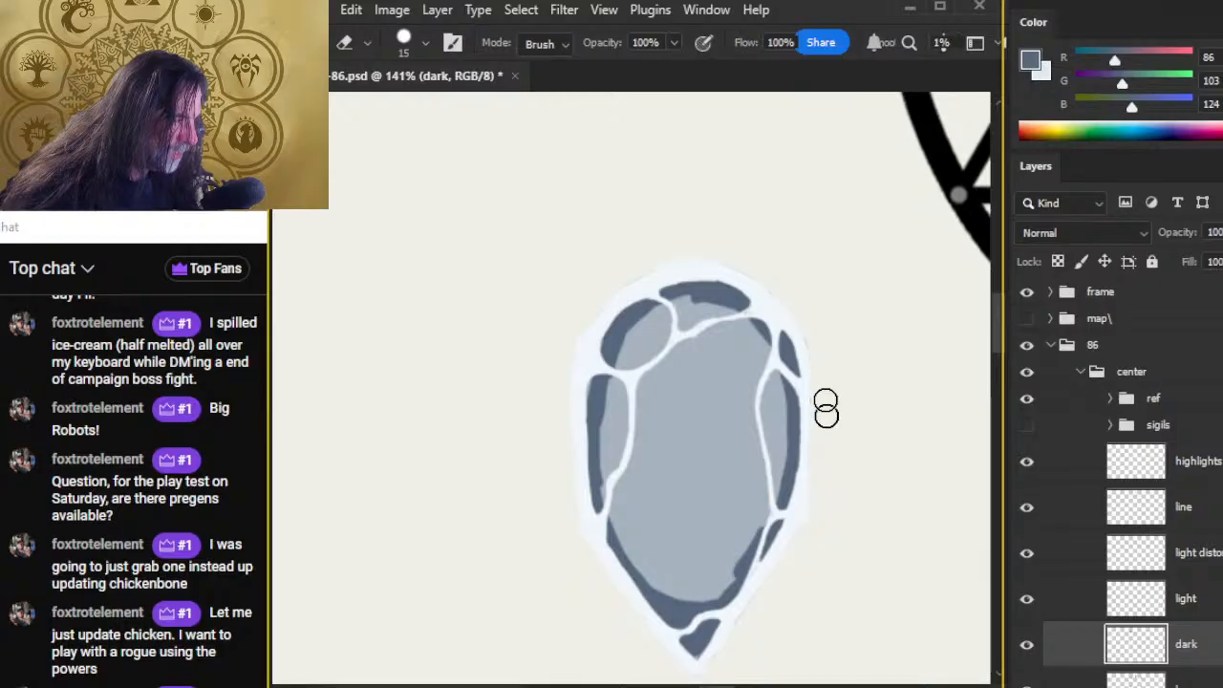
key(b)
key(r)
key(bracketright)
key(bracketright)
key(bracketright)
key(bracketright)
key(bracketright)
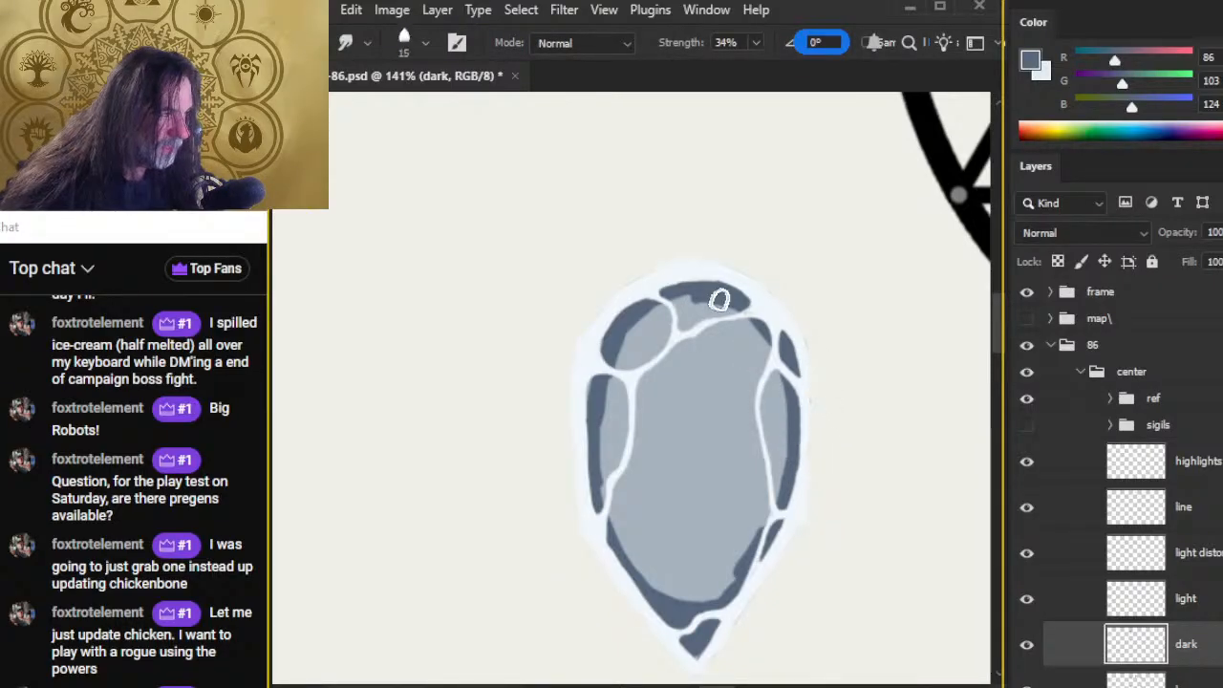
mouse_move(653, 320)
mouse_down()
mouse_move(739, 305)
mouse_move(734, 294)
mouse_move(619, 350)
mouse_move(721, 289)
mouse_move(642, 328)
mouse_move(739, 305)
mouse_move(605, 364)
mouse_move(683, 305)
mouse_move(599, 412)
mouse_move(633, 318)
mouse_move(602, 429)
mouse_move(646, 318)
mouse_move(624, 323)
mouse_move(713, 302)
mouse_move(637, 331)
mouse_move(609, 367)
mouse_move(706, 306)
mouse_move(750, 320)
mouse_move(724, 302)
mouse_move(634, 333)
mouse_move(675, 298)
mouse_move(728, 312)
mouse_move(710, 296)
mouse_move(778, 352)
mouse_move(775, 334)
mouse_move(651, 316)
mouse_move(614, 363)
mouse_move(633, 341)
mouse_move(604, 469)
mouse_move(621, 347)
mouse_move(609, 479)
mouse_move(615, 361)
mouse_move(607, 383)
mouse_move(676, 320)
mouse_move(700, 310)
mouse_move(644, 342)
mouse_move(721, 317)
mouse_move(676, 313)
mouse_move(730, 288)
mouse_move(622, 352)
mouse_move(724, 314)
mouse_move(695, 292)
mouse_move(767, 360)
mouse_move(721, 310)
mouse_move(775, 349)
mouse_move(640, 333)
mouse_move(688, 304)
mouse_move(661, 340)
mouse_move(617, 466)
mouse_move(625, 372)
mouse_move(607, 509)
mouse_move(598, 401)
mouse_move(627, 572)
mouse_move(602, 506)
mouse_move(652, 588)
mouse_move(598, 445)
mouse_move(658, 584)
mouse_move(622, 554)
mouse_move(620, 516)
mouse_move(598, 517)
mouse_move(620, 464)
mouse_move(623, 377)
mouse_move(600, 385)
mouse_move(672, 325)
mouse_move(624, 366)
mouse_move(606, 464)
mouse_move(650, 582)
mouse_move(629, 562)
mouse_move(616, 491)
mouse_move(660, 598)
mouse_move(614, 521)
mouse_move(658, 564)
mouse_move(676, 619)
mouse_move(655, 589)
mouse_move(677, 598)
mouse_move(621, 552)
mouse_move(614, 507)
mouse_move(622, 532)
mouse_move(630, 502)
mouse_up()
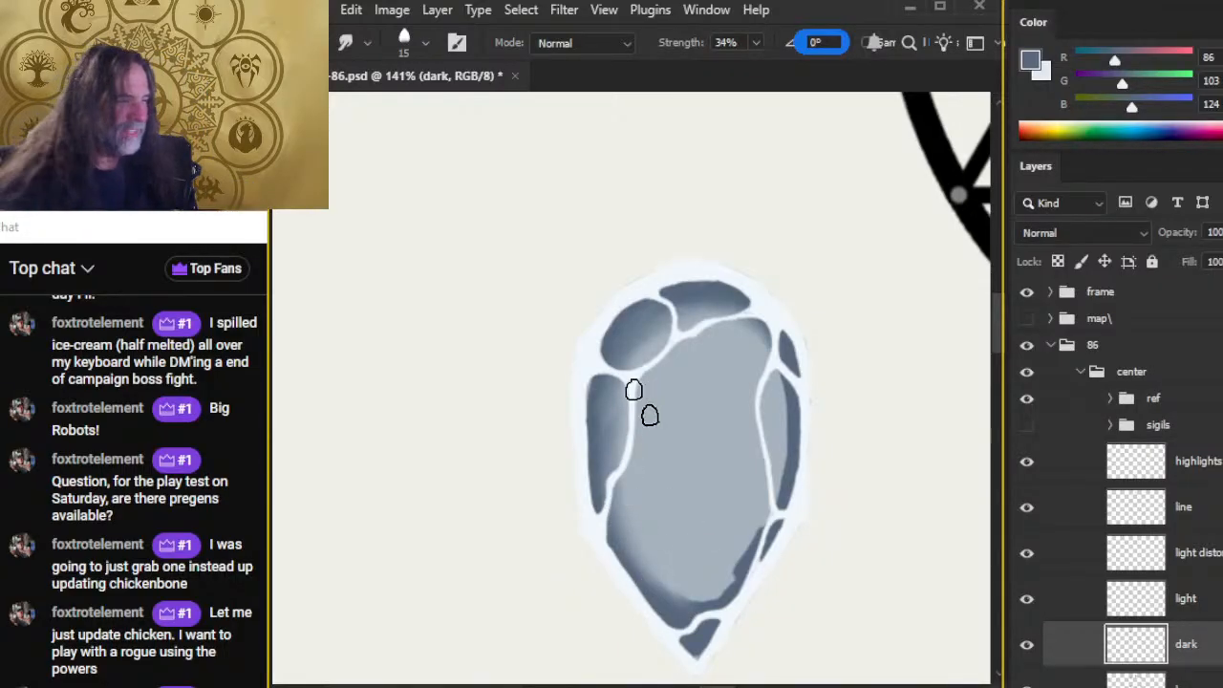
mouse_move(666, 327)
mouse_down()
mouse_move(628, 333)
mouse_move(734, 300)
mouse_move(626, 338)
mouse_move(750, 314)
mouse_move(621, 328)
mouse_move(739, 303)
mouse_move(614, 357)
mouse_up()
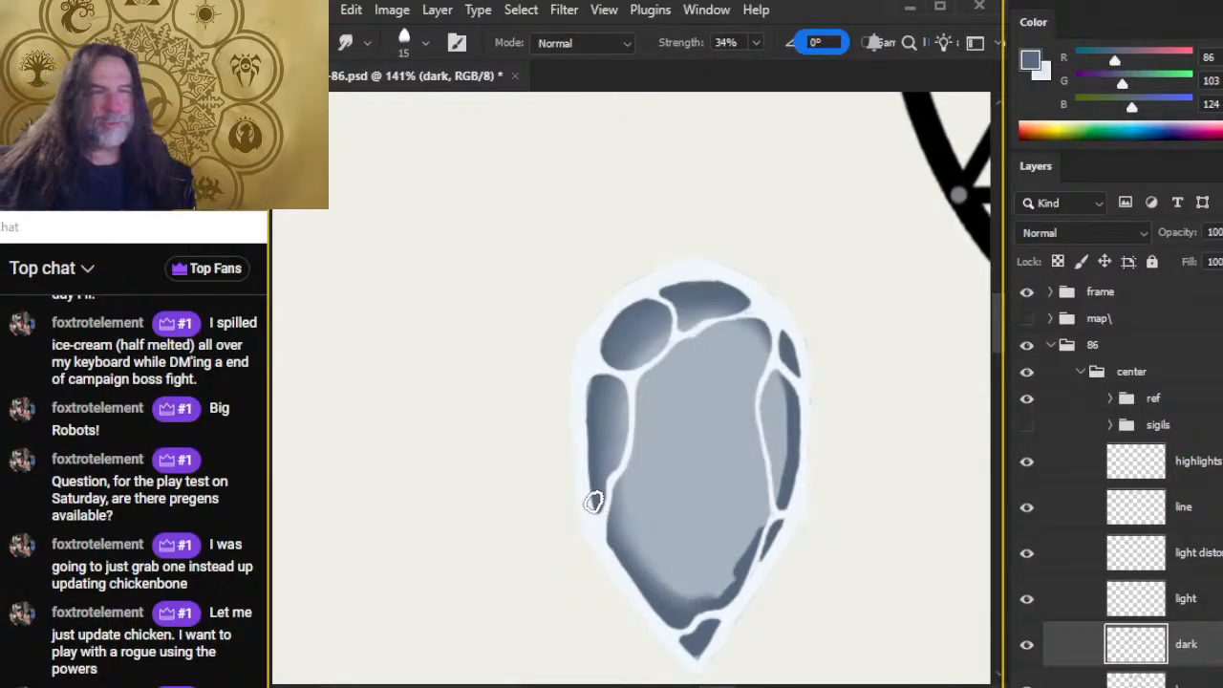
Step: Smudge the dark shading around the central facet's lower and upper edges and across the right-hand facets
drag(737, 461, 704, 404)
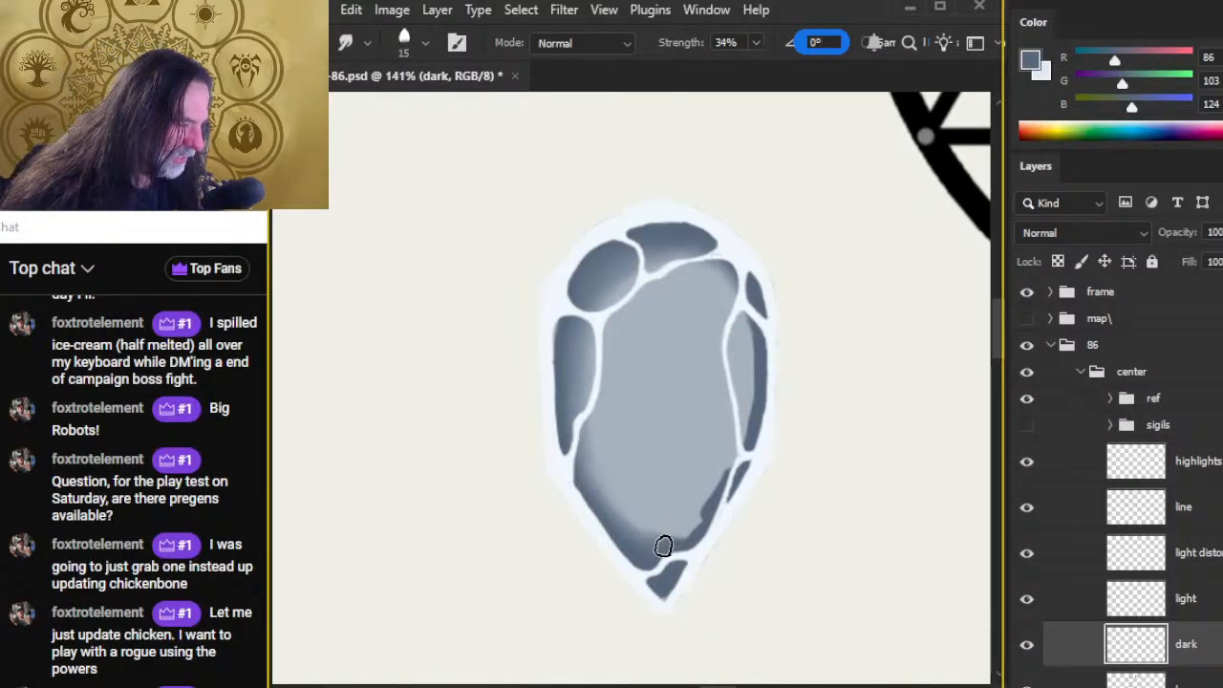
mouse_move(639, 526)
mouse_down()
mouse_move(683, 530)
mouse_move(712, 513)
mouse_move(677, 537)
mouse_move(703, 523)
mouse_move(683, 537)
mouse_move(720, 490)
mouse_move(727, 441)
mouse_move(712, 486)
mouse_move(681, 533)
mouse_move(730, 448)
mouse_move(664, 545)
mouse_move(619, 525)
mouse_move(652, 538)
mouse_move(623, 538)
mouse_move(691, 529)
mouse_move(608, 501)
mouse_move(604, 478)
mouse_move(617, 527)
mouse_move(600, 501)
mouse_move(588, 420)
mouse_move(613, 508)
mouse_move(575, 447)
mouse_move(626, 528)
mouse_move(601, 500)
mouse_move(617, 518)
mouse_move(656, 521)
mouse_move(617, 501)
mouse_up()
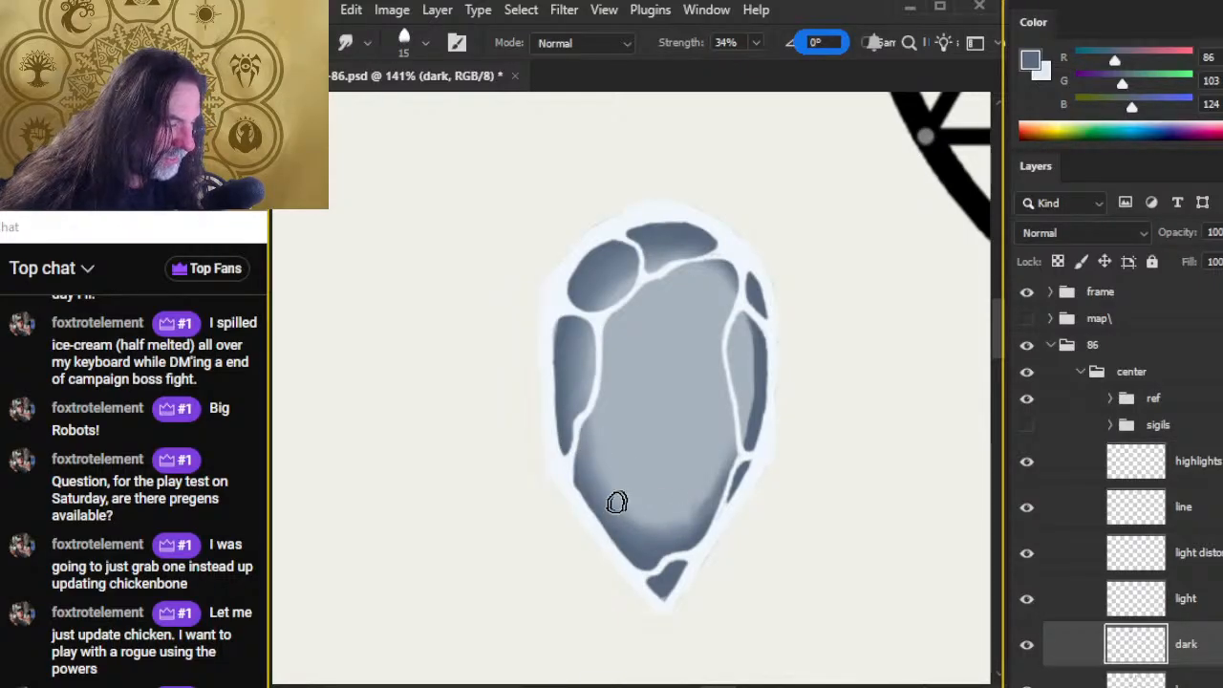
mouse_move(702, 498)
mouse_down()
mouse_move(606, 487)
mouse_move(613, 508)
mouse_move(596, 463)
mouse_move(637, 509)
mouse_move(679, 509)
mouse_move(655, 525)
mouse_move(688, 496)
mouse_move(662, 518)
mouse_move(611, 497)
mouse_move(679, 509)
mouse_move(621, 512)
mouse_move(686, 487)
mouse_move(646, 514)
mouse_move(680, 489)
mouse_move(693, 516)
mouse_up()
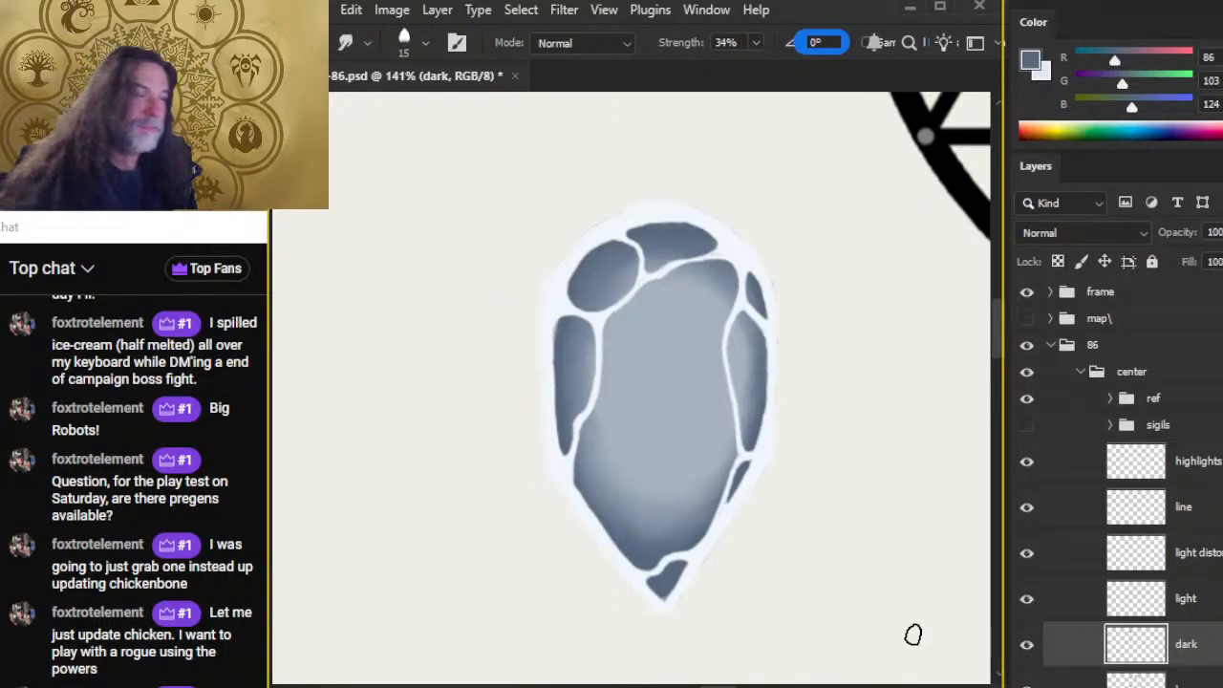
drag(741, 479, 687, 484)
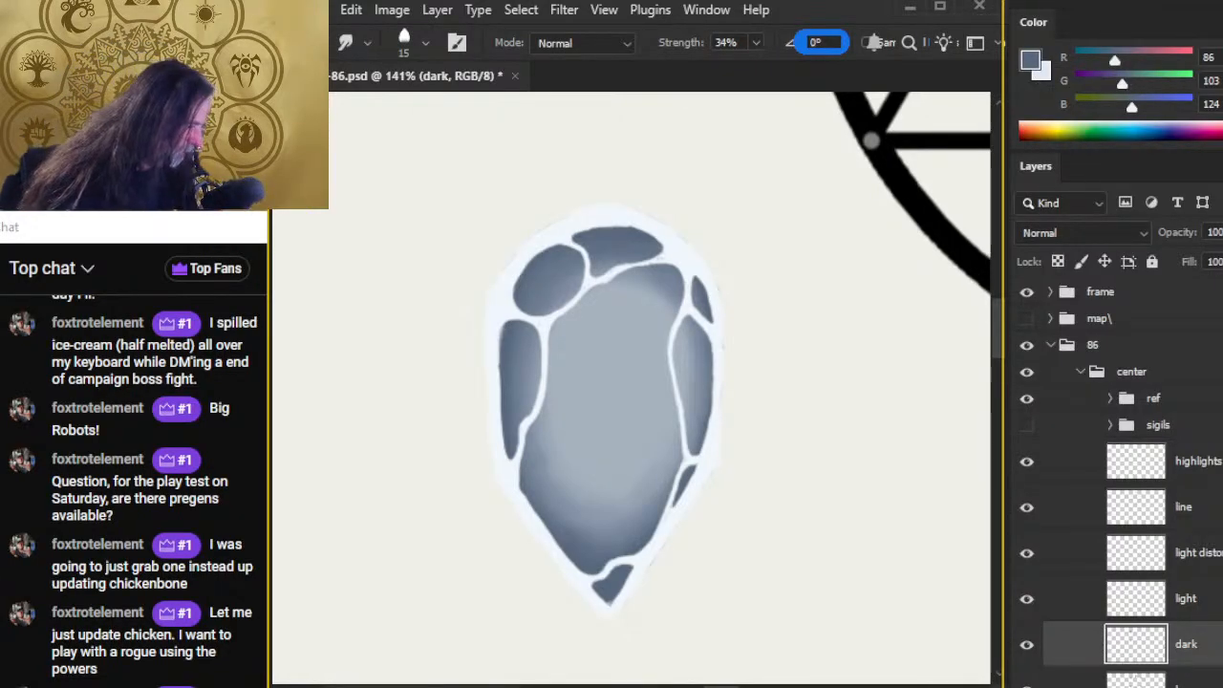
Step: Sample the pale blue from the upper-left stone's central facet, and return to the lower-left stone
drag(793, 378, 846, 642)
drag(764, 281, 796, 603)
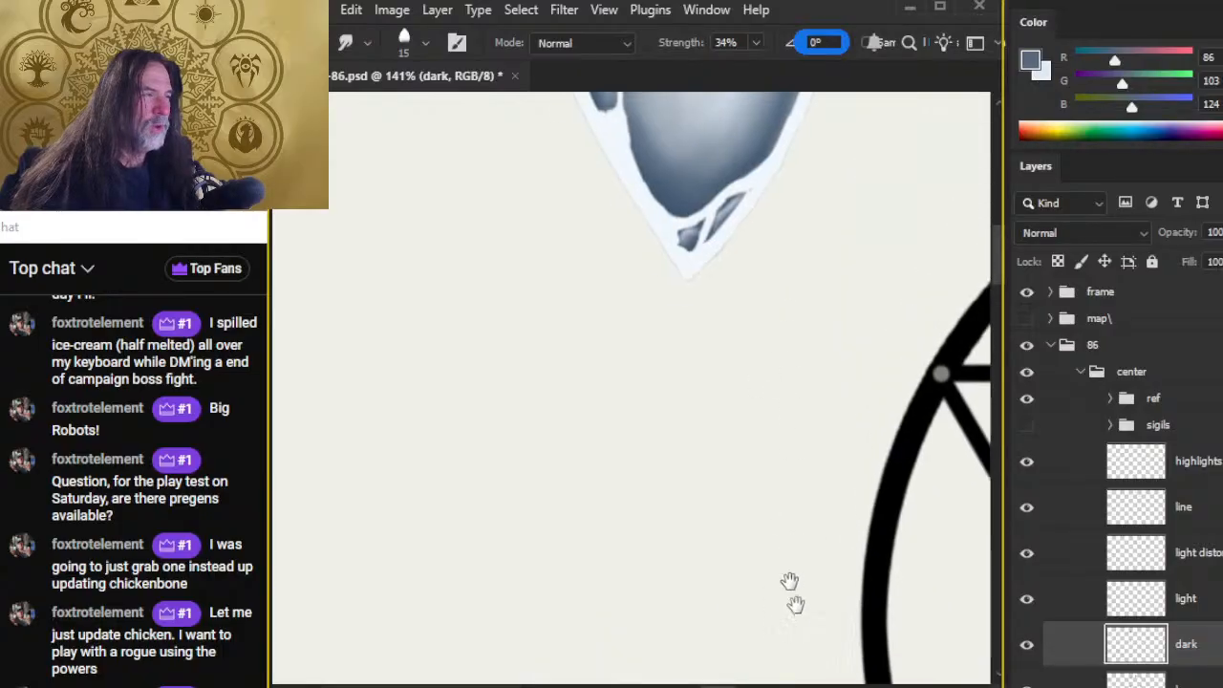
drag(827, 243, 809, 458)
key(b)
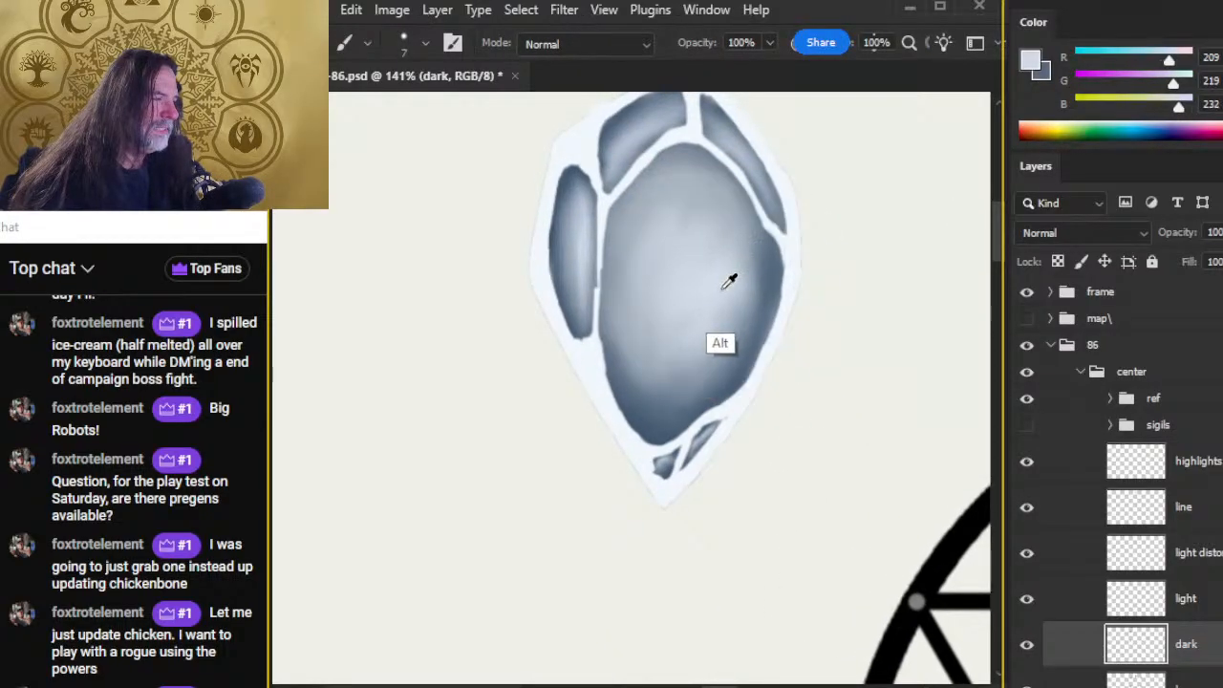
drag(901, 503, 849, 521)
drag(860, 573, 720, 303)
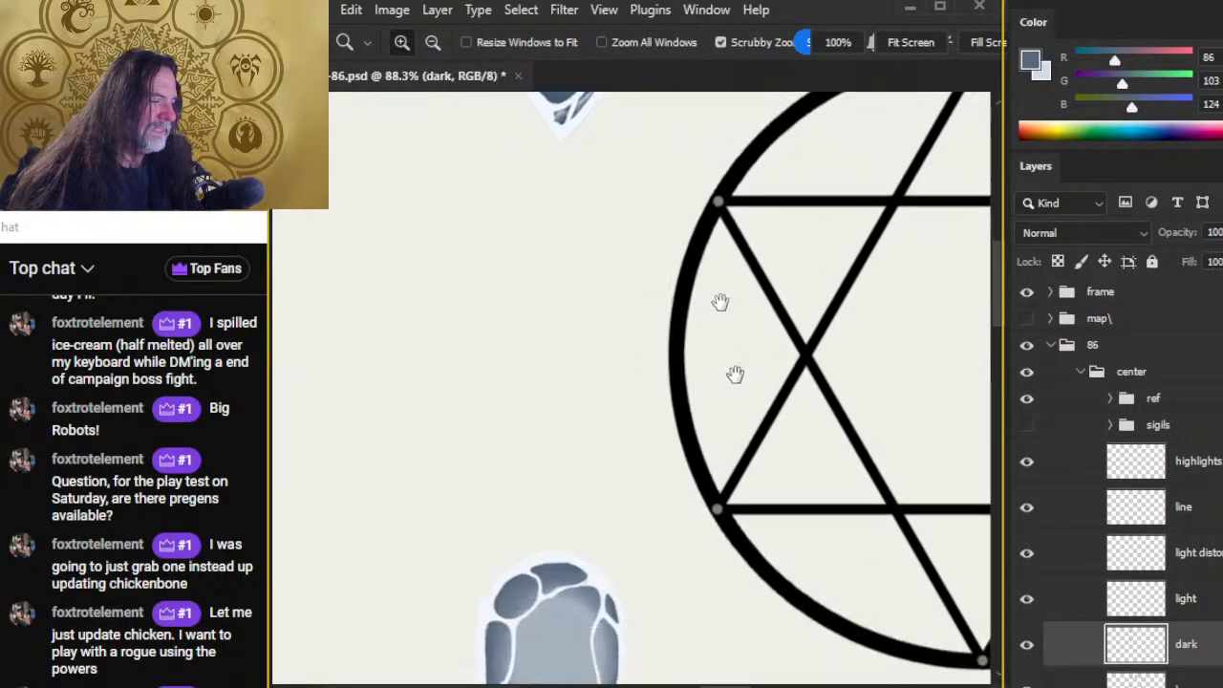
drag(748, 546, 836, 523)
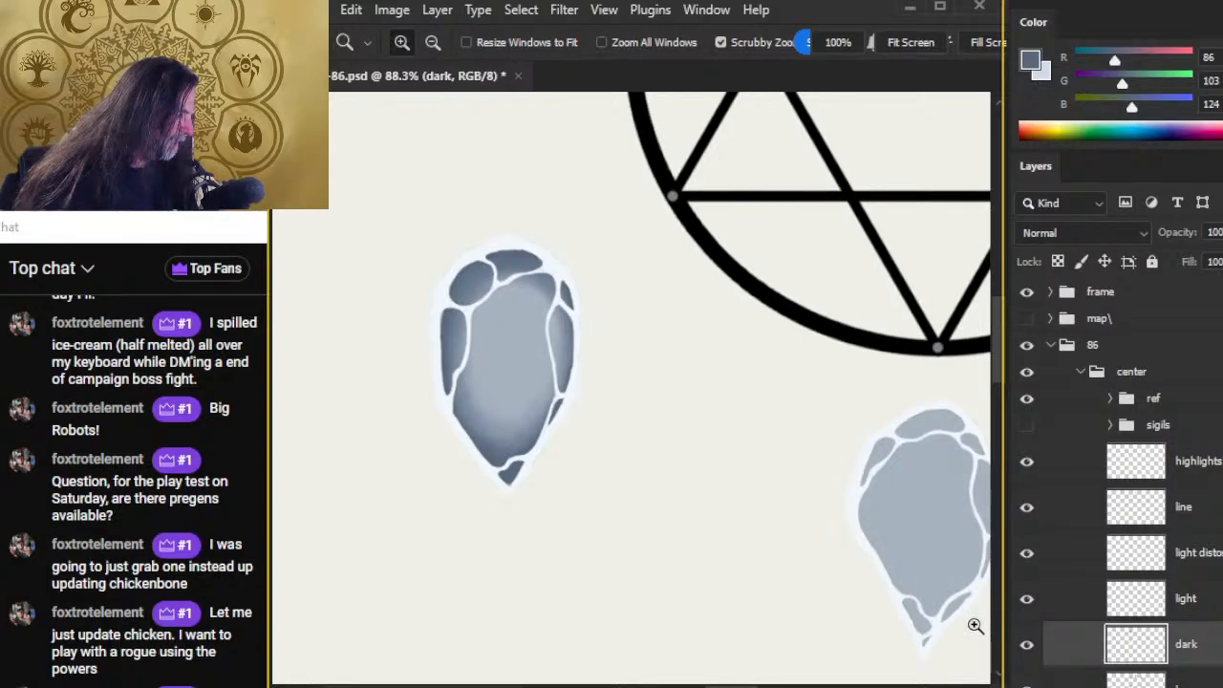
Step: Paint pale blue highlight strokes in the middle of the lower-left stone's central facet on the light layer
click(1185, 606)
key(b)
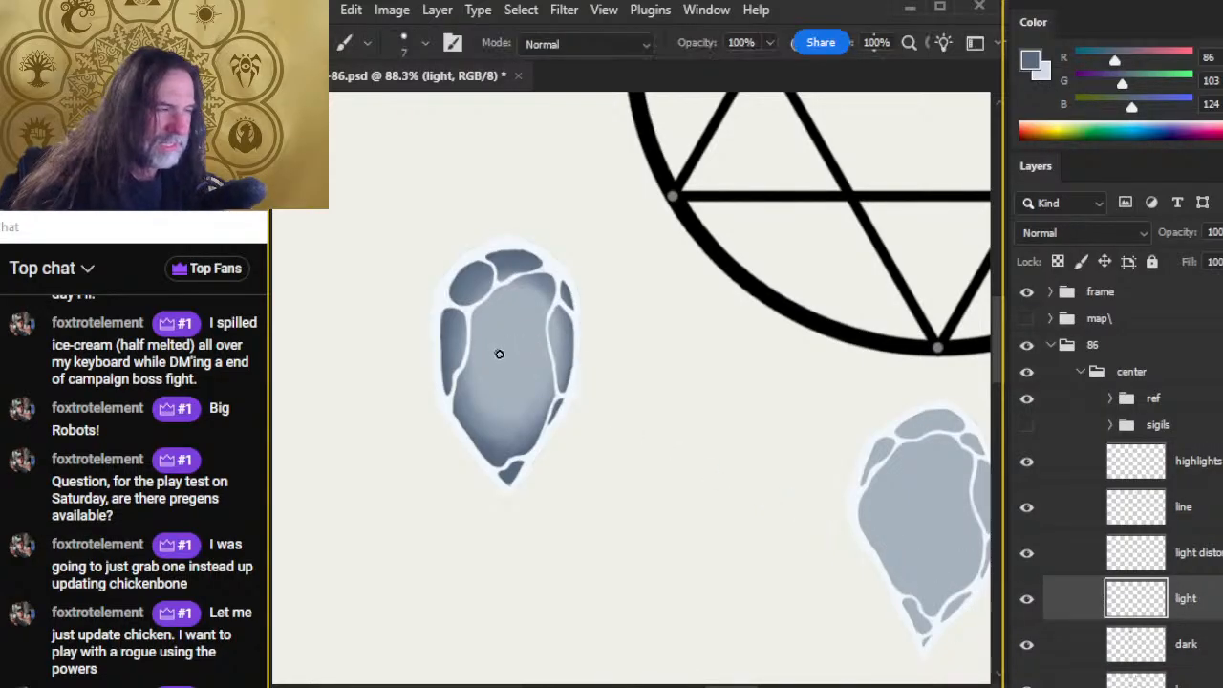
alt+click(513, 363)
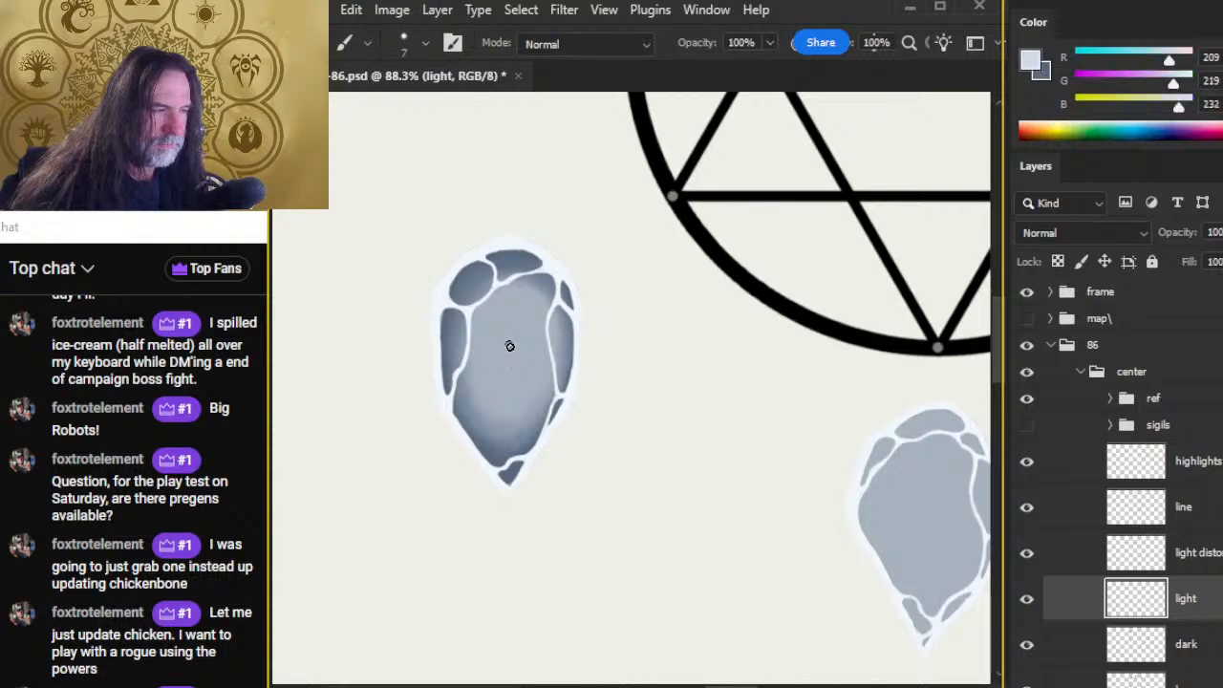
mouse_move(509, 346)
mouse_down()
mouse_move(500, 368)
mouse_move(500, 334)
mouse_move(498, 385)
mouse_move(491, 331)
mouse_move(519, 331)
mouse_move(518, 295)
mouse_move(492, 338)
mouse_up()
Step: Smudge the pale highlight across the central facet into the surrounding dark shading at 34% strength and size 15
key(r)
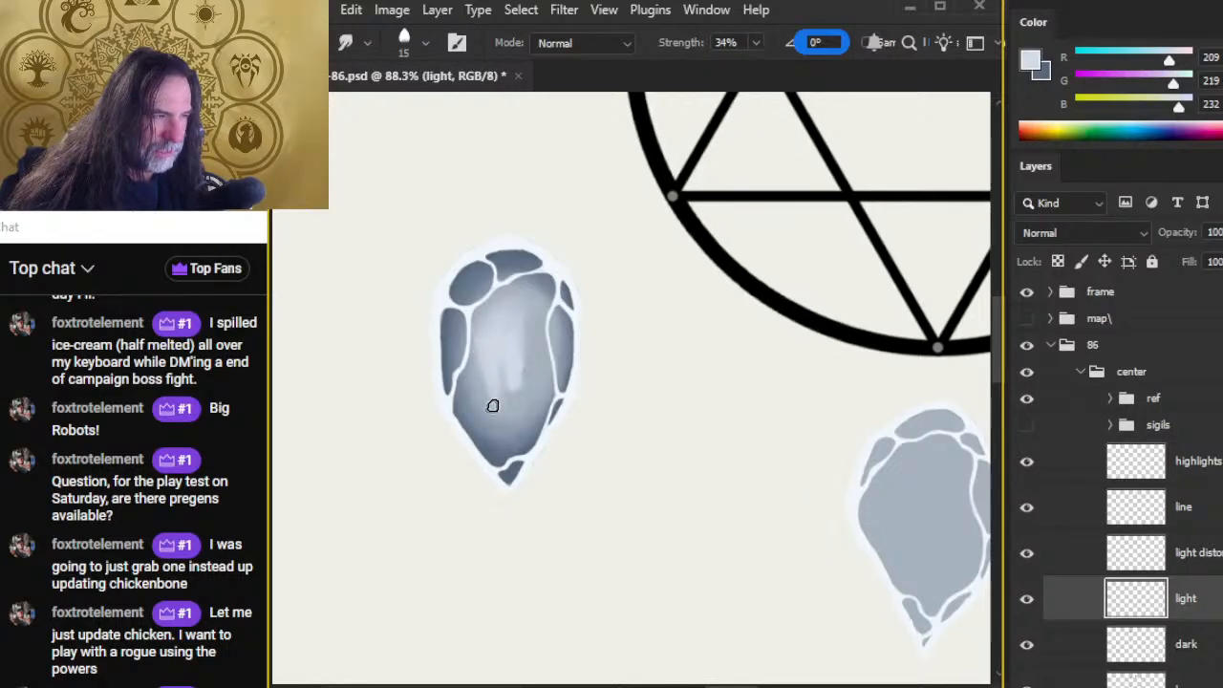
mouse_move(510, 298)
mouse_down()
mouse_move(532, 323)
mouse_move(524, 365)
mouse_up()
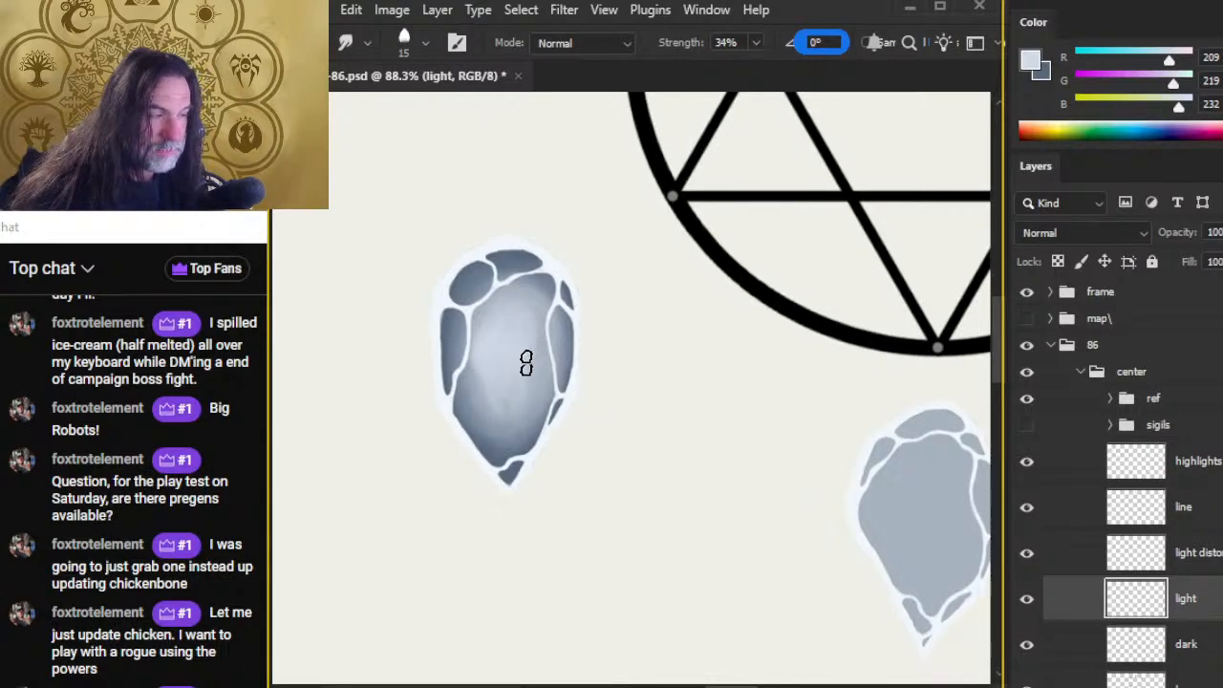
mouse_move(527, 363)
mouse_down()
mouse_move(514, 348)
mouse_move(541, 345)
mouse_up()
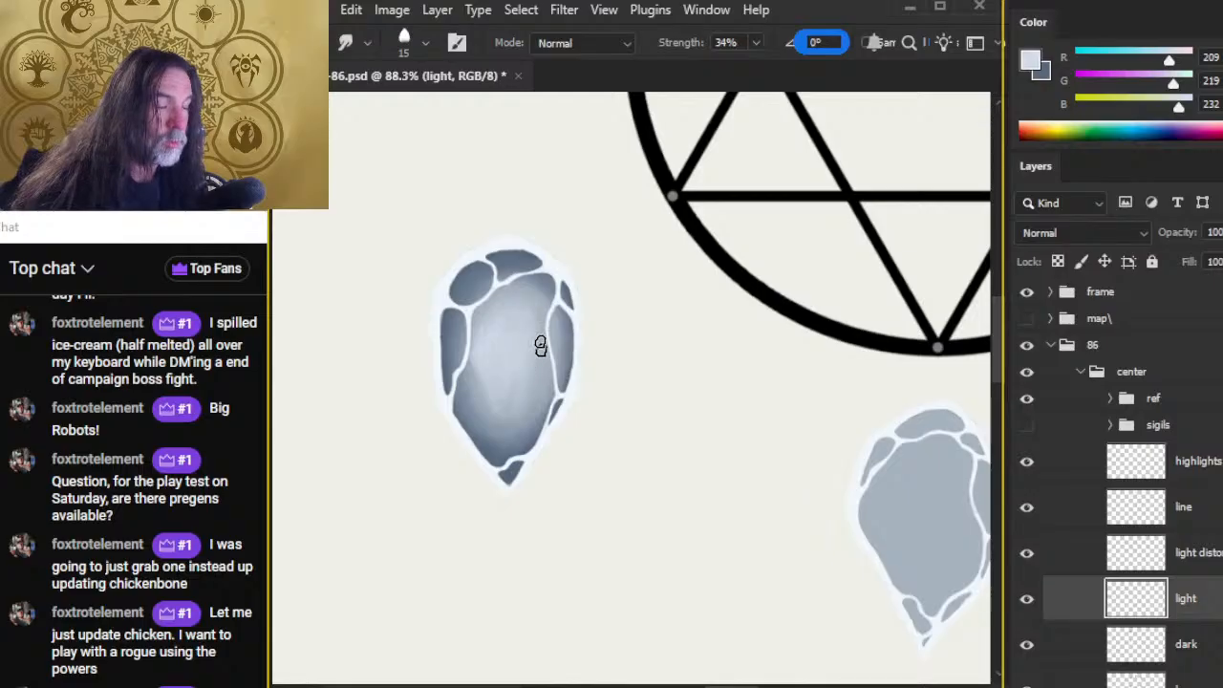
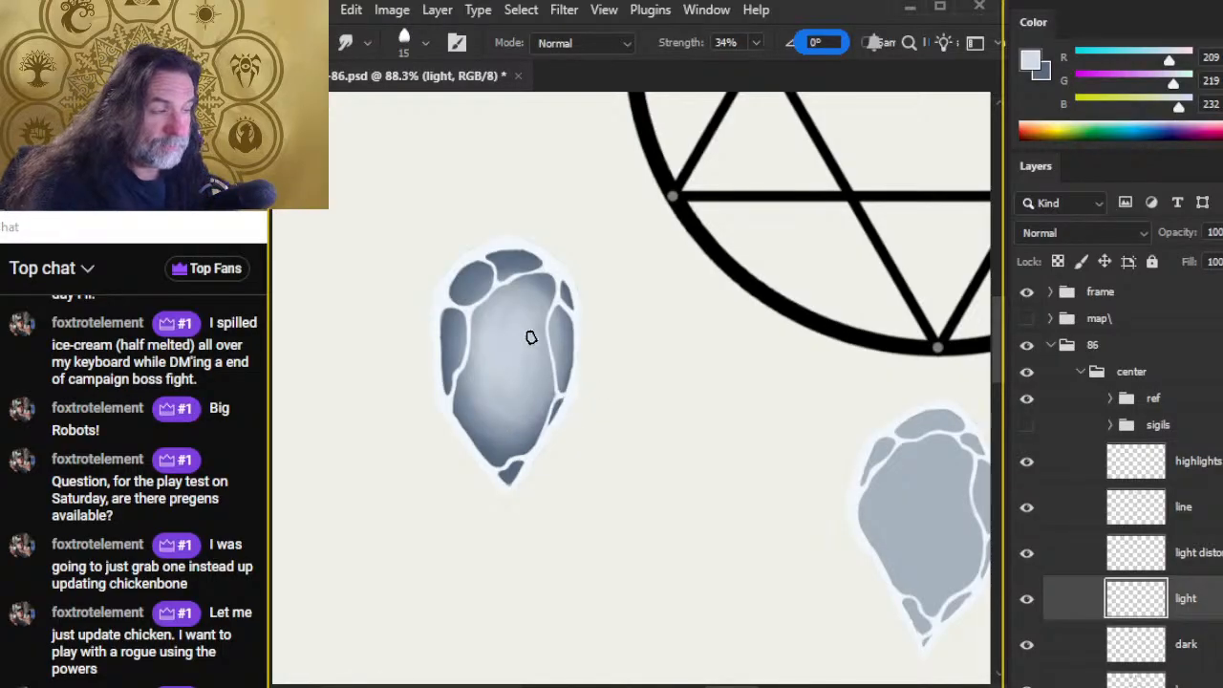
key(b)
key(r)
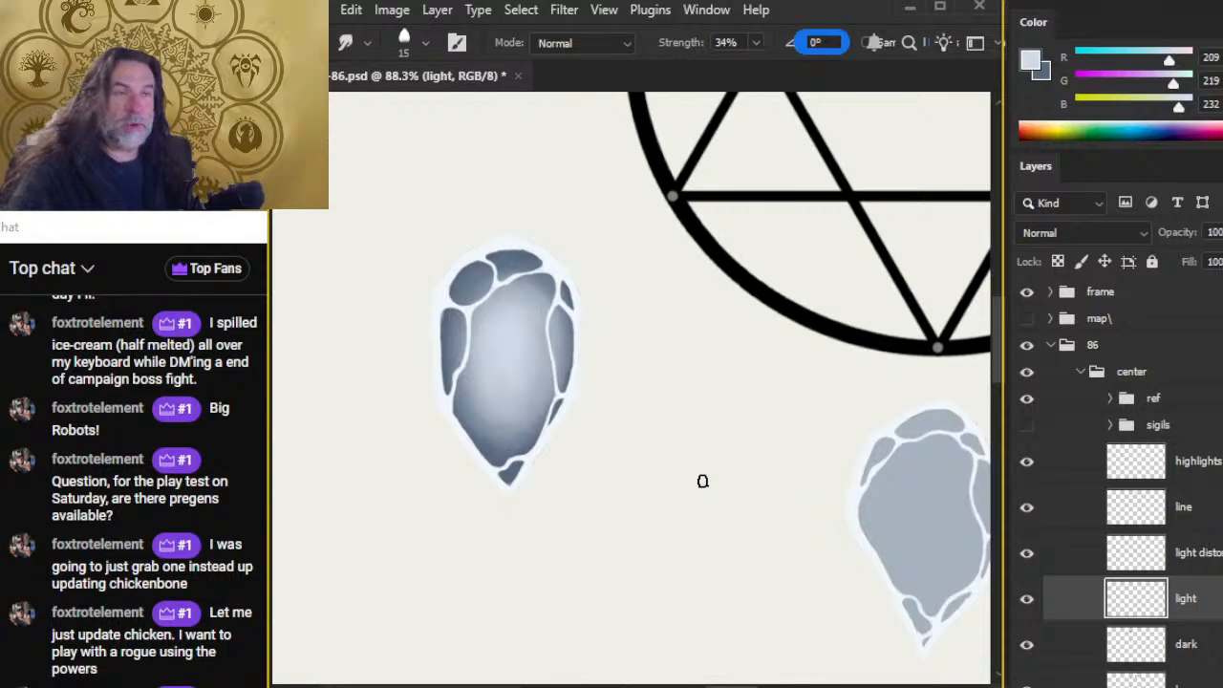
Step: Paint dark blue-gray shading along the outer edges of the bottom stone's top, upper-left and central facets on the dark layer
drag(873, 513, 732, 443)
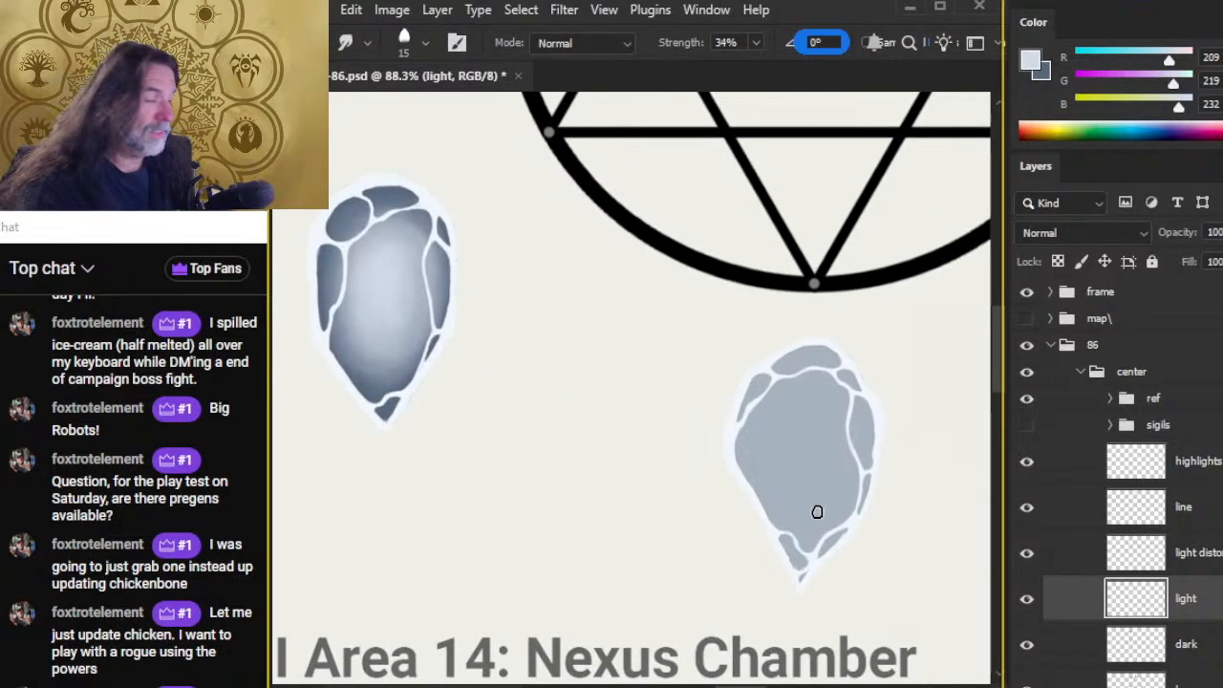
key(z)
drag(868, 557, 780, 541)
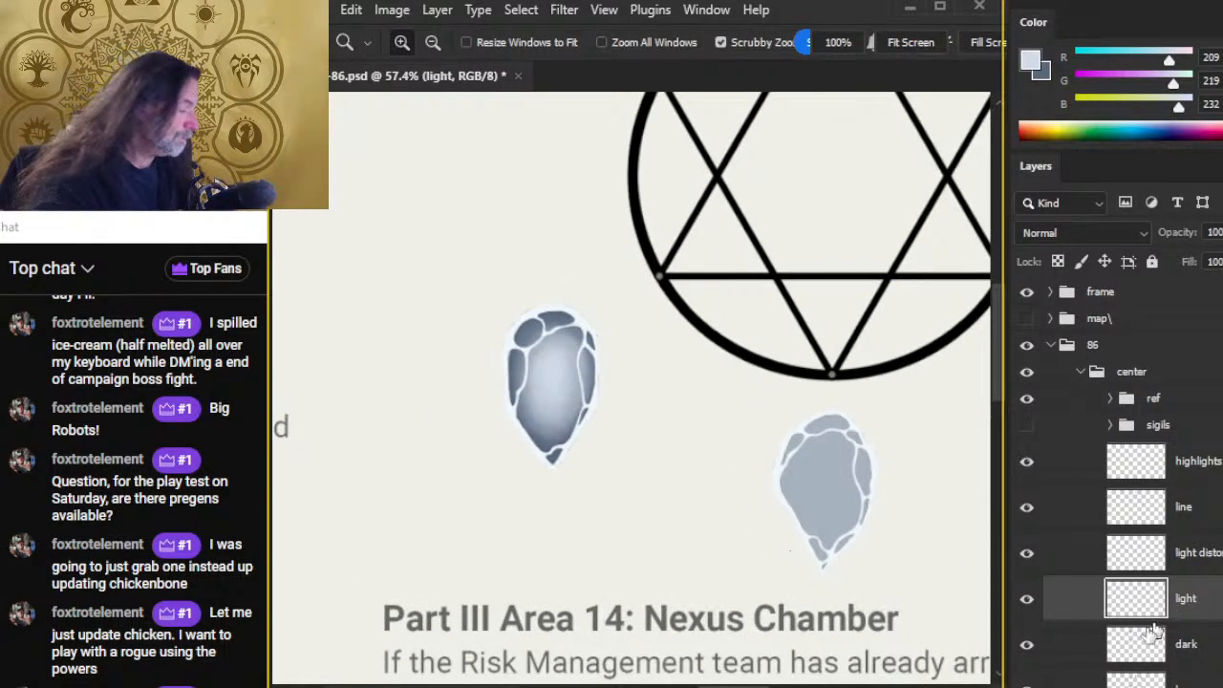
click(1074, 654)
drag(860, 510, 731, 445)
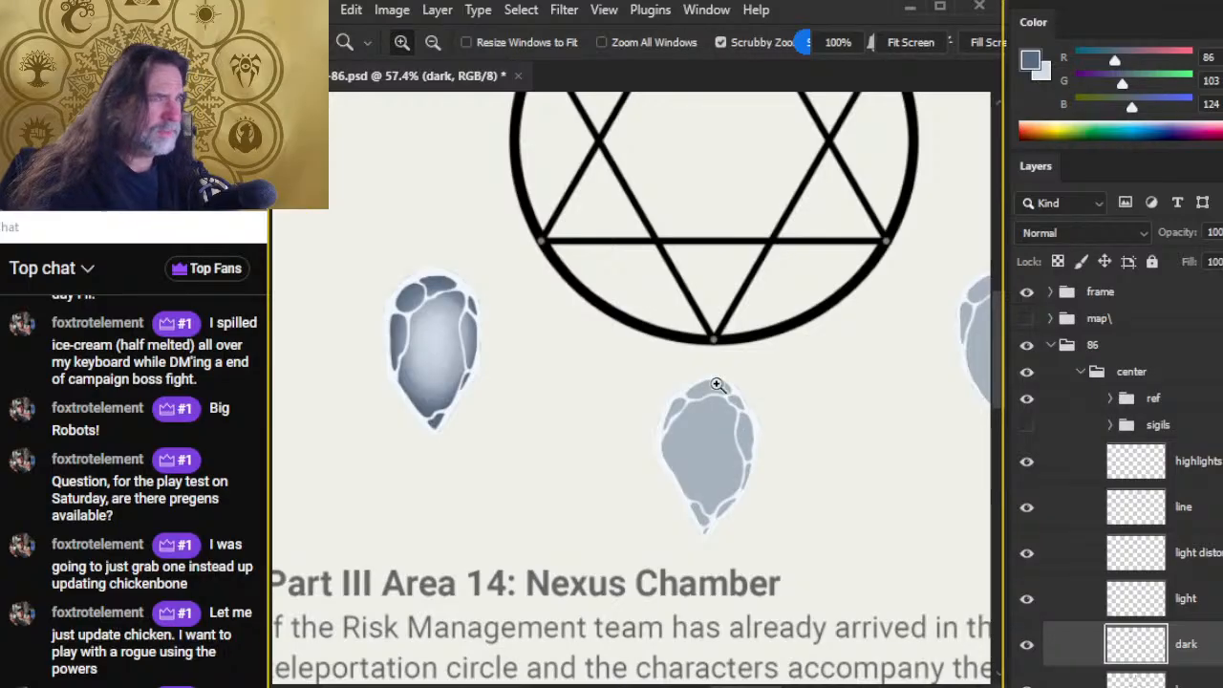
drag(719, 385, 772, 408)
key(b)
mouse_move(658, 392)
mouse_down()
mouse_move(729, 374)
mouse_move(687, 379)
mouse_up()
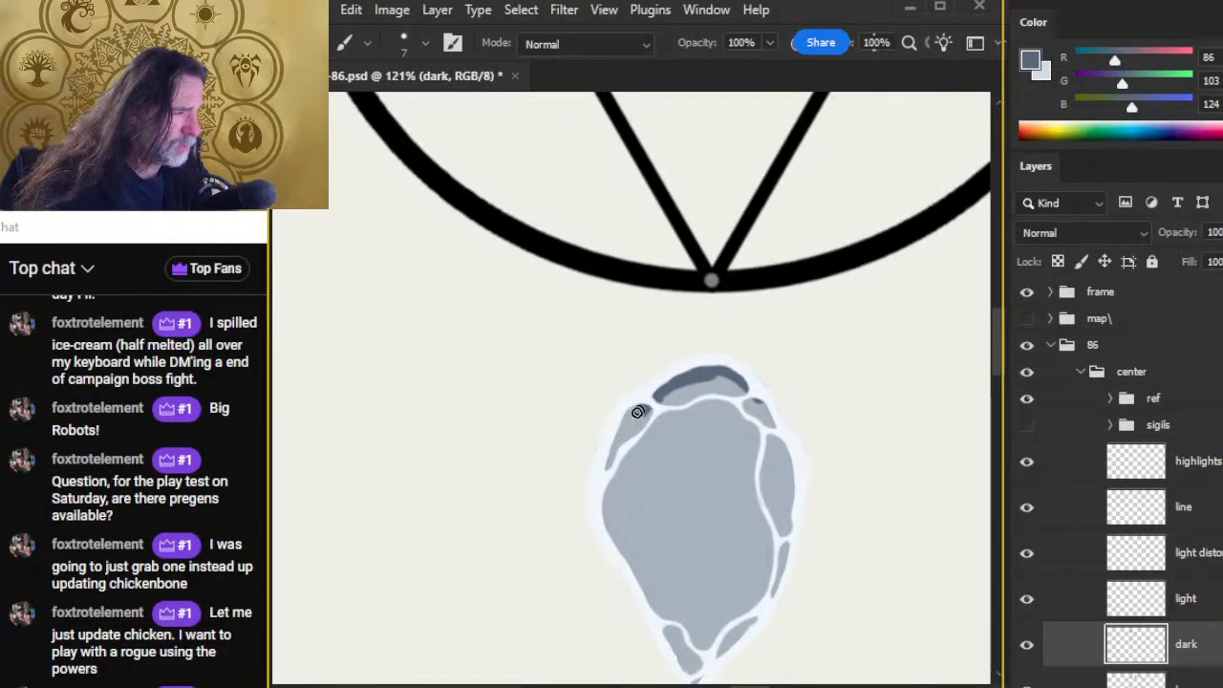
drag(619, 429, 613, 456)
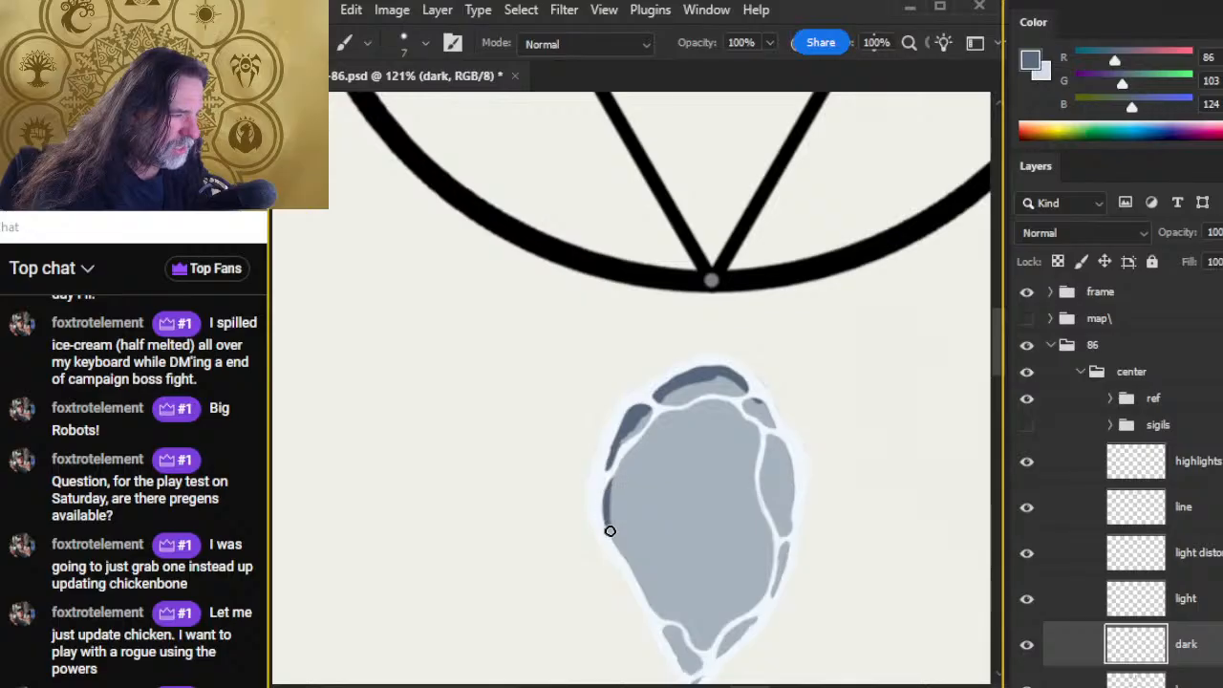
mouse_move(612, 524)
mouse_down()
mouse_move(673, 645)
mouse_move(696, 640)
mouse_up()
Step: Paint dark shading on the bottom stone's tip and right-hand facets, and thicken it along the central facet's left edge
scroll(689, 554, down, 3)
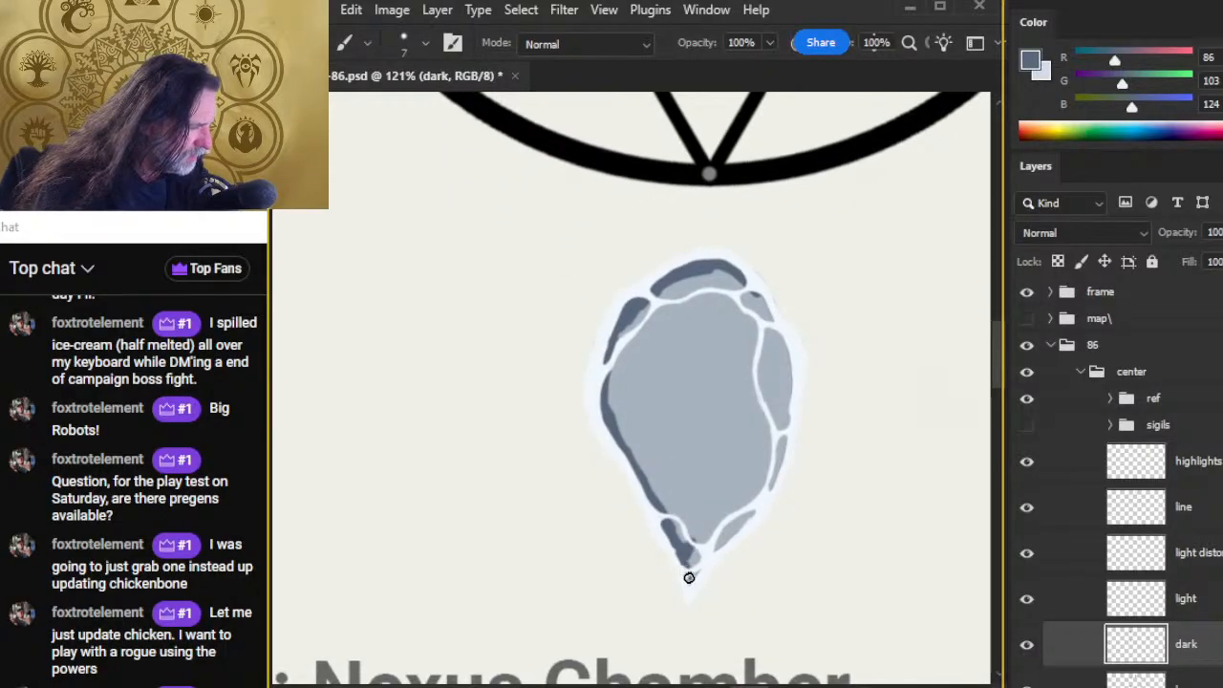
drag(685, 548, 670, 526)
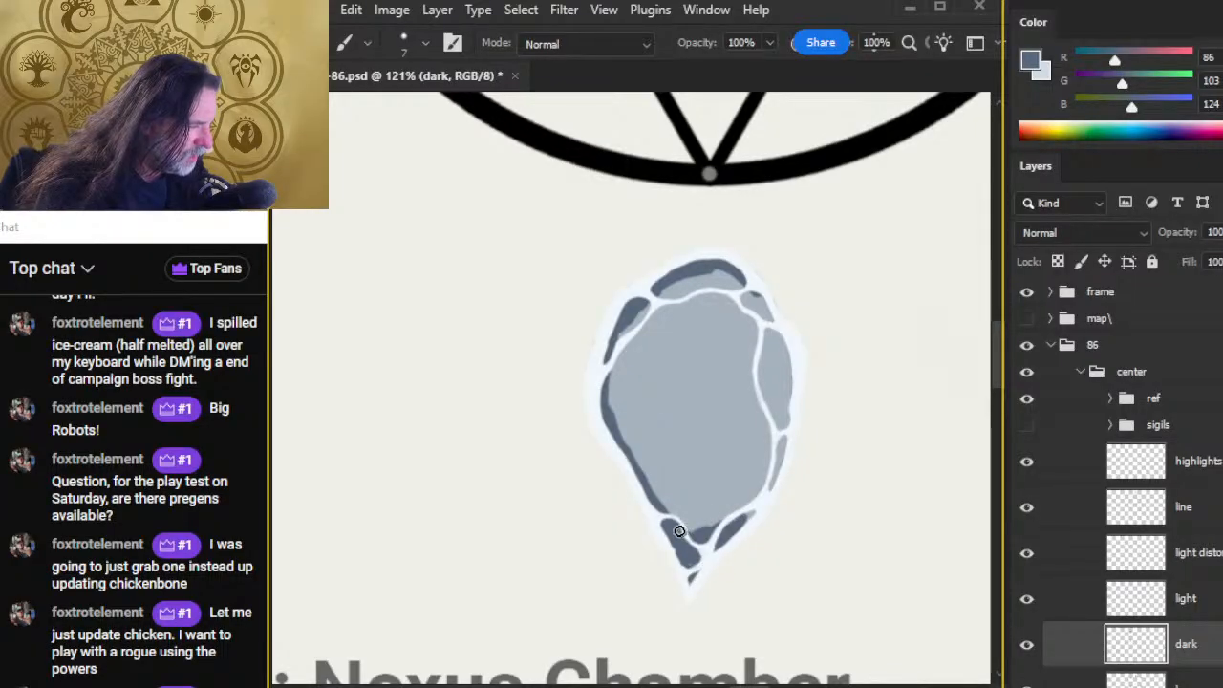
drag(779, 477, 781, 431)
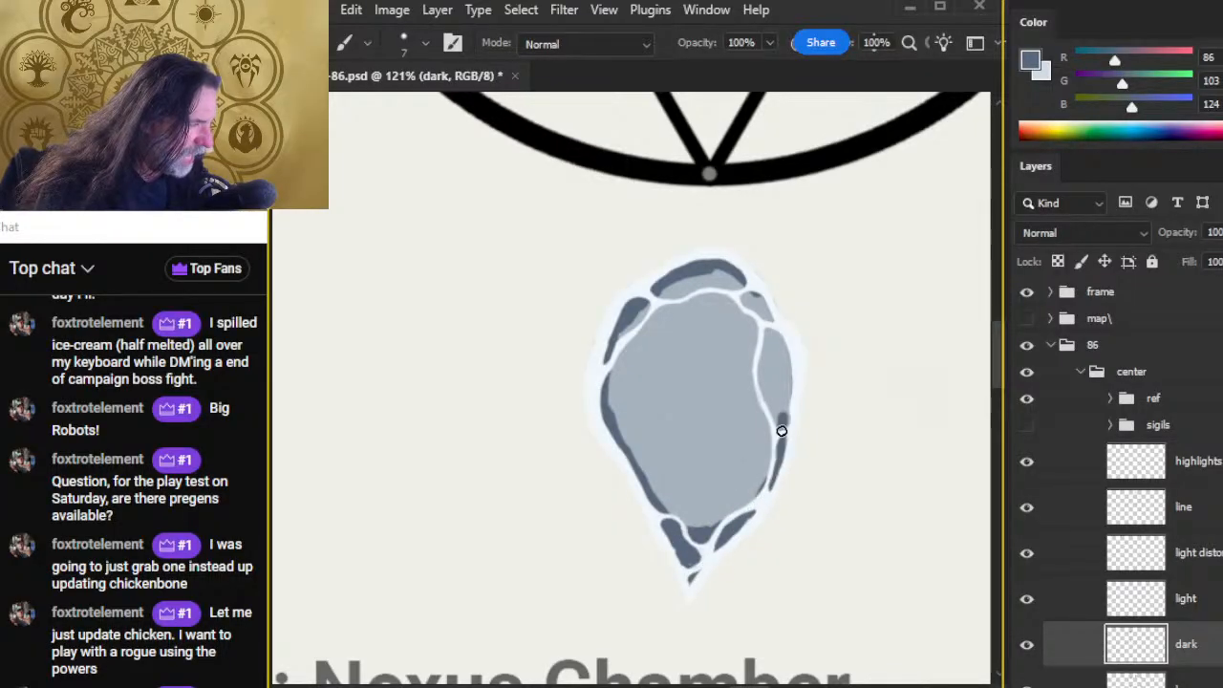
drag(791, 368, 746, 286)
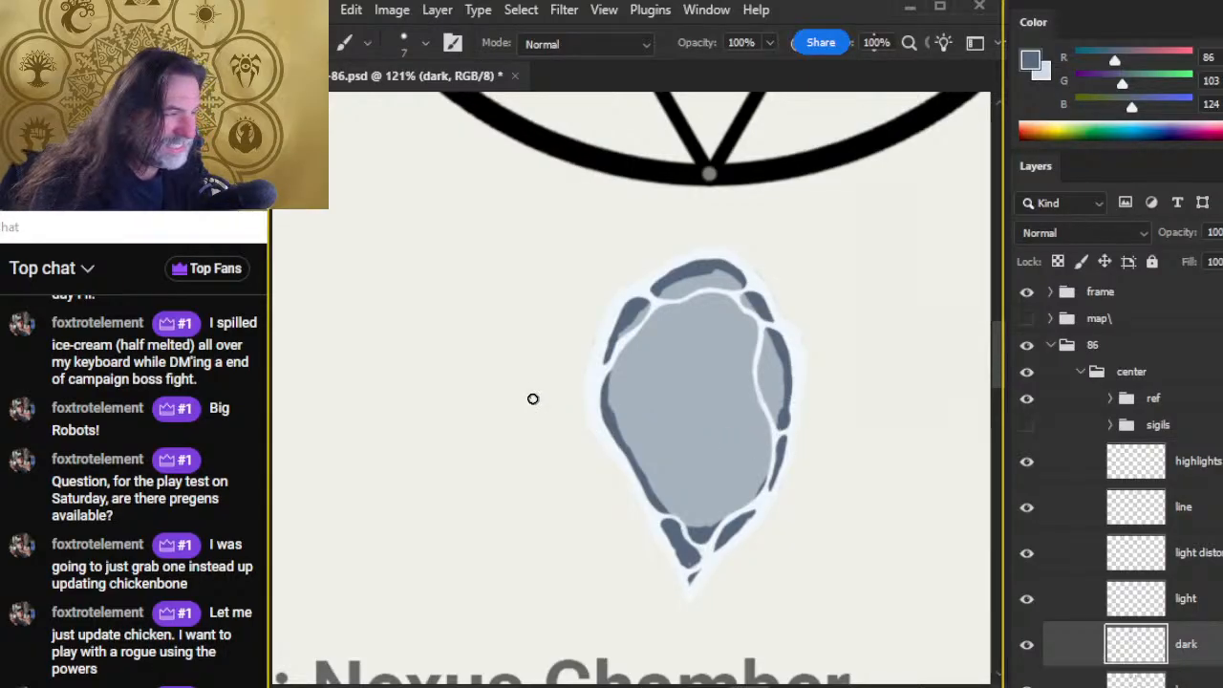
drag(621, 354, 611, 411)
Step: Smudge the dark shading on the bottom stone's upper-left and top facets at 34% strength and size 15
key(r)
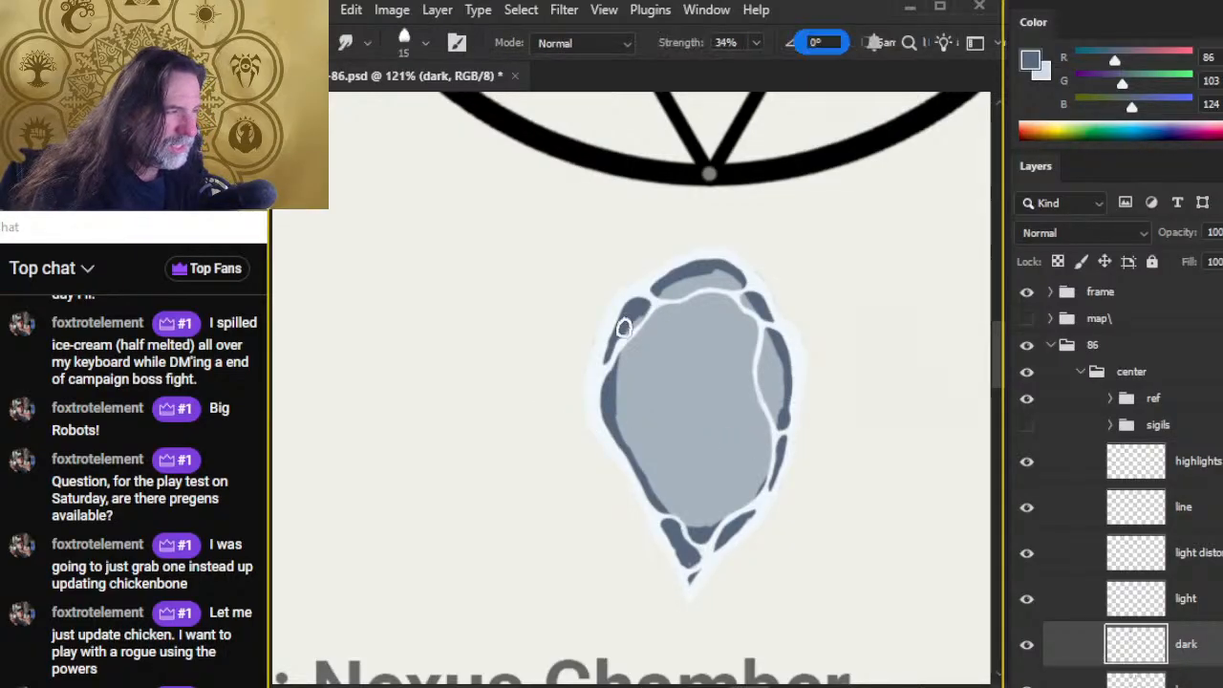
mouse_move(622, 327)
mouse_down()
mouse_move(672, 294)
mouse_move(649, 292)
mouse_move(668, 298)
mouse_move(720, 271)
mouse_move(690, 273)
mouse_move(715, 276)
mouse_move(659, 291)
mouse_move(737, 276)
mouse_move(666, 299)
mouse_up()
key(b)
key(r)
mouse_move(622, 393)
mouse_down()
mouse_move(645, 302)
mouse_move(620, 428)
mouse_move(615, 378)
mouse_move(630, 336)
mouse_move(689, 285)
mouse_up()
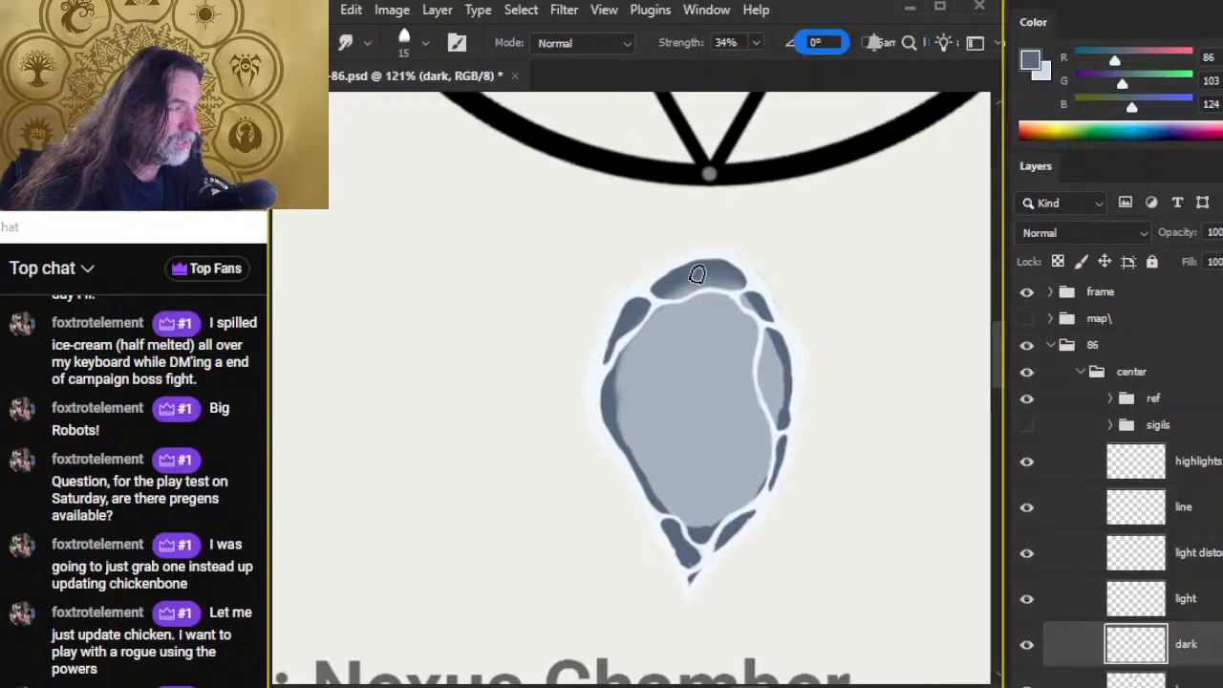
Step: Smudge the dark shading inward around the bottom stone's central facet and across its right-hand facets
mouse_move(625, 369)
mouse_down()
mouse_move(627, 436)
mouse_move(616, 371)
mouse_move(604, 403)
mouse_move(673, 304)
mouse_move(623, 334)
mouse_move(688, 294)
mouse_move(744, 289)
mouse_move(654, 302)
mouse_move(726, 291)
mouse_move(772, 312)
mouse_move(726, 272)
mouse_move(769, 317)
mouse_move(700, 277)
mouse_move(777, 334)
mouse_move(698, 274)
mouse_move(654, 303)
mouse_move(686, 291)
mouse_move(629, 381)
mouse_move(624, 353)
mouse_move(641, 455)
mouse_move(616, 395)
mouse_move(650, 474)
mouse_move(614, 413)
mouse_move(661, 506)
mouse_move(614, 404)
mouse_up()
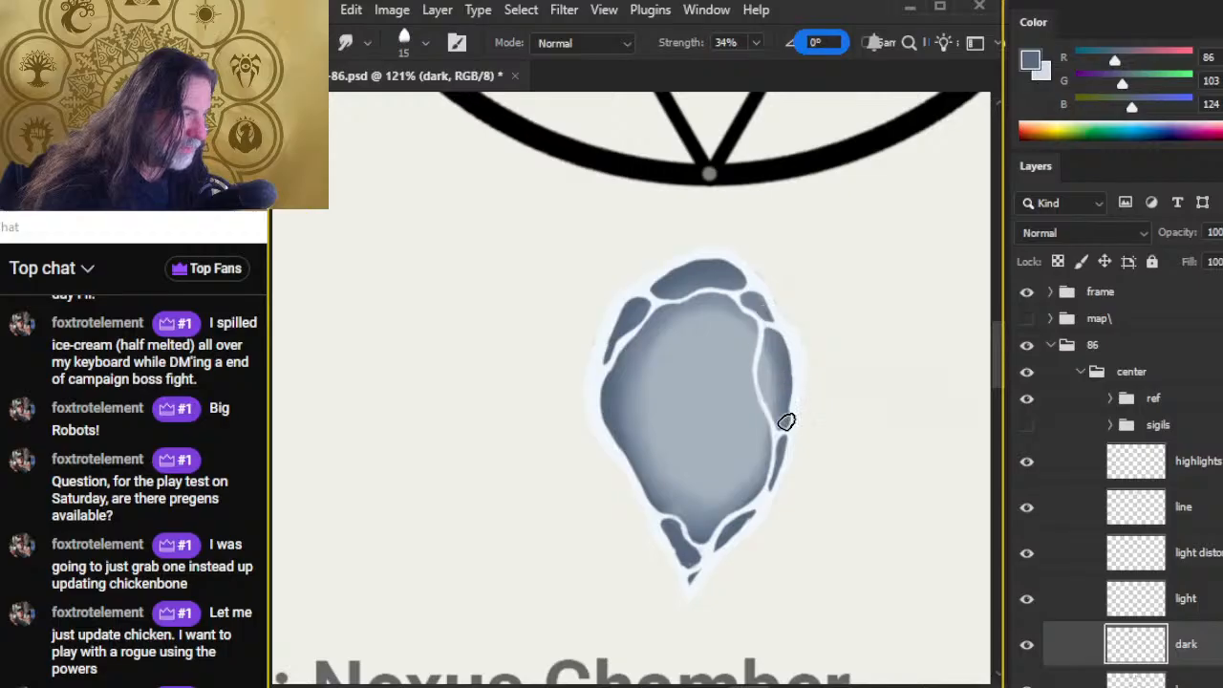
mouse_move(775, 347)
mouse_down()
mouse_move(783, 398)
mouse_move(767, 344)
mouse_move(747, 329)
mouse_up()
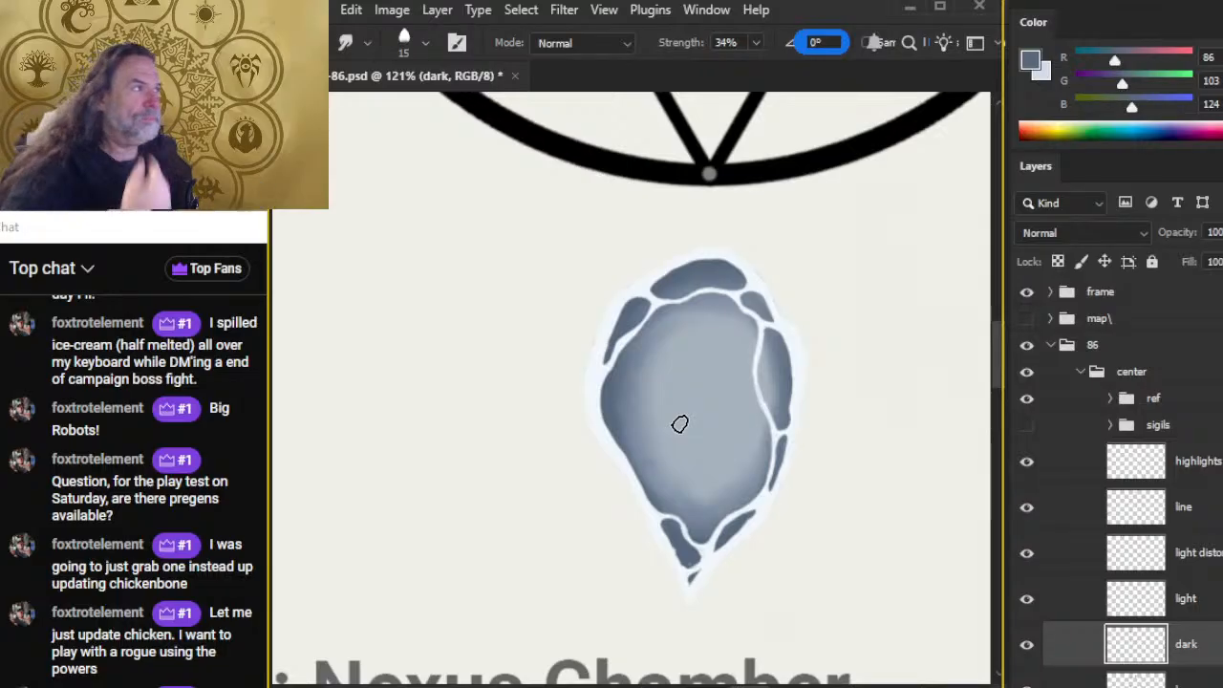
key(t)
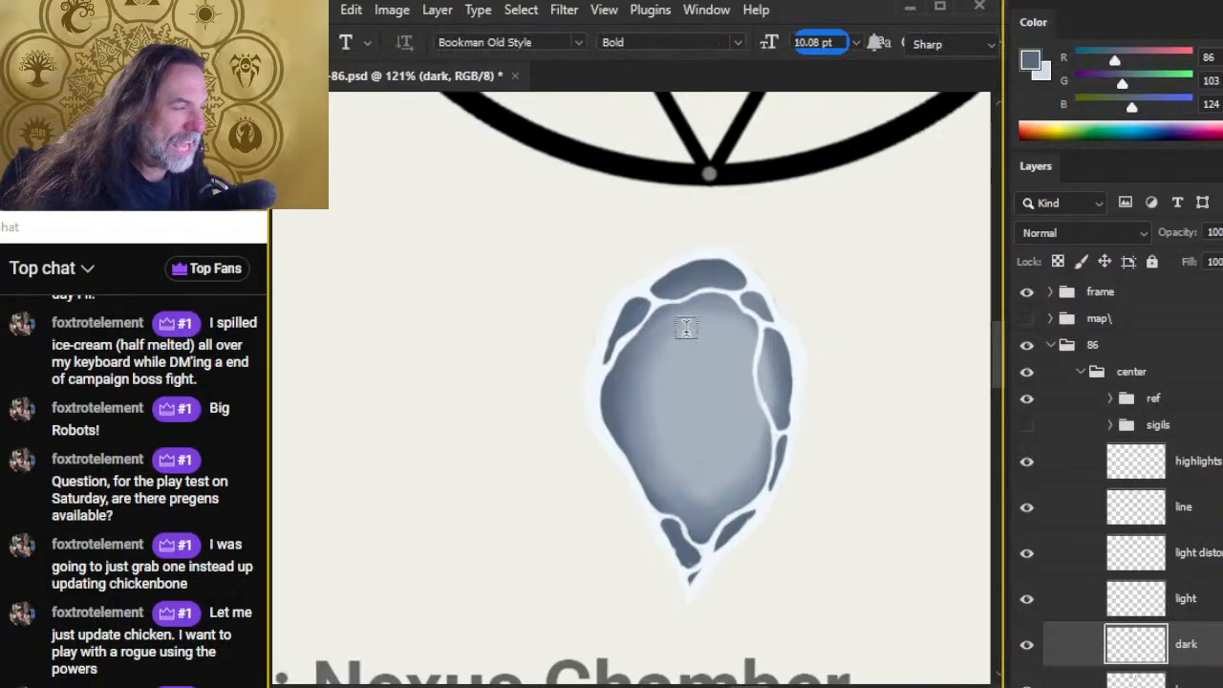
key(r)
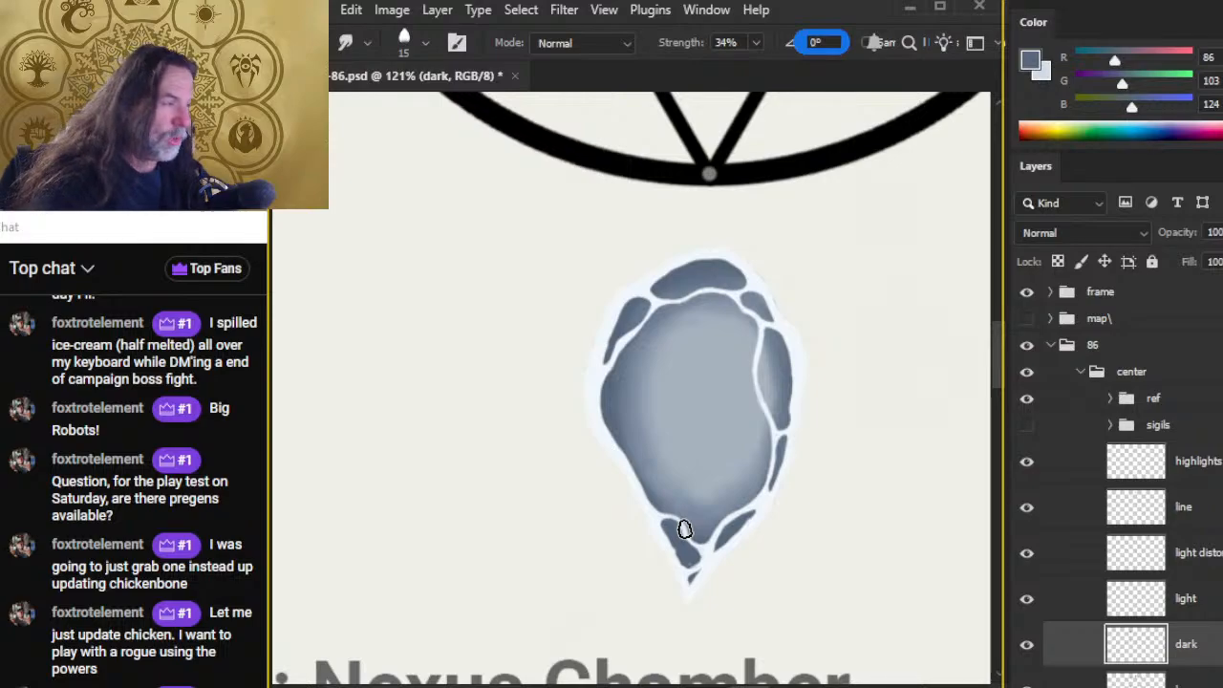
Step: Paint a pale blue oval highlight in the middle of the bottom stone's central facet on the light layer
key(z)
drag(920, 402, 812, 417)
drag(867, 517, 723, 501)
key(x)
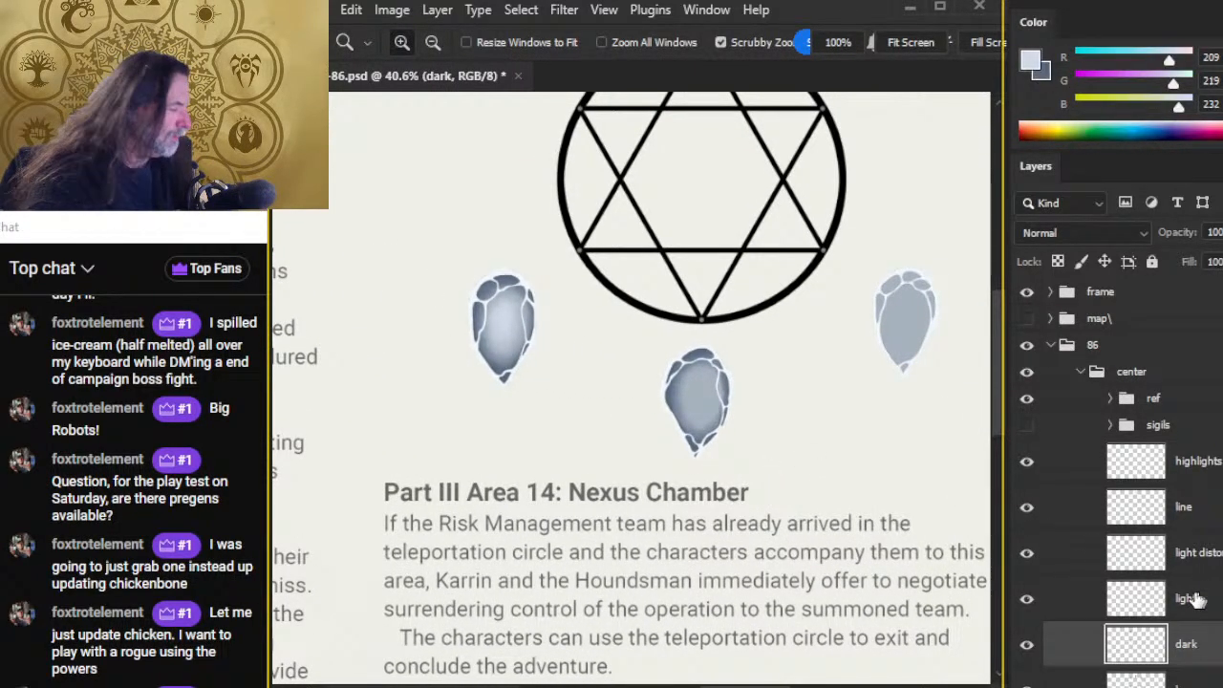
click(1087, 611)
drag(714, 389, 789, 410)
key(b)
mouse_move(679, 404)
mouse_down()
mouse_move(680, 392)
mouse_move(663, 412)
mouse_move(673, 379)
mouse_up()
mouse_move(676, 438)
mouse_down()
mouse_move(651, 386)
mouse_move(672, 373)
mouse_move(683, 441)
mouse_move(671, 455)
mouse_move(644, 435)
mouse_move(649, 398)
mouse_up()
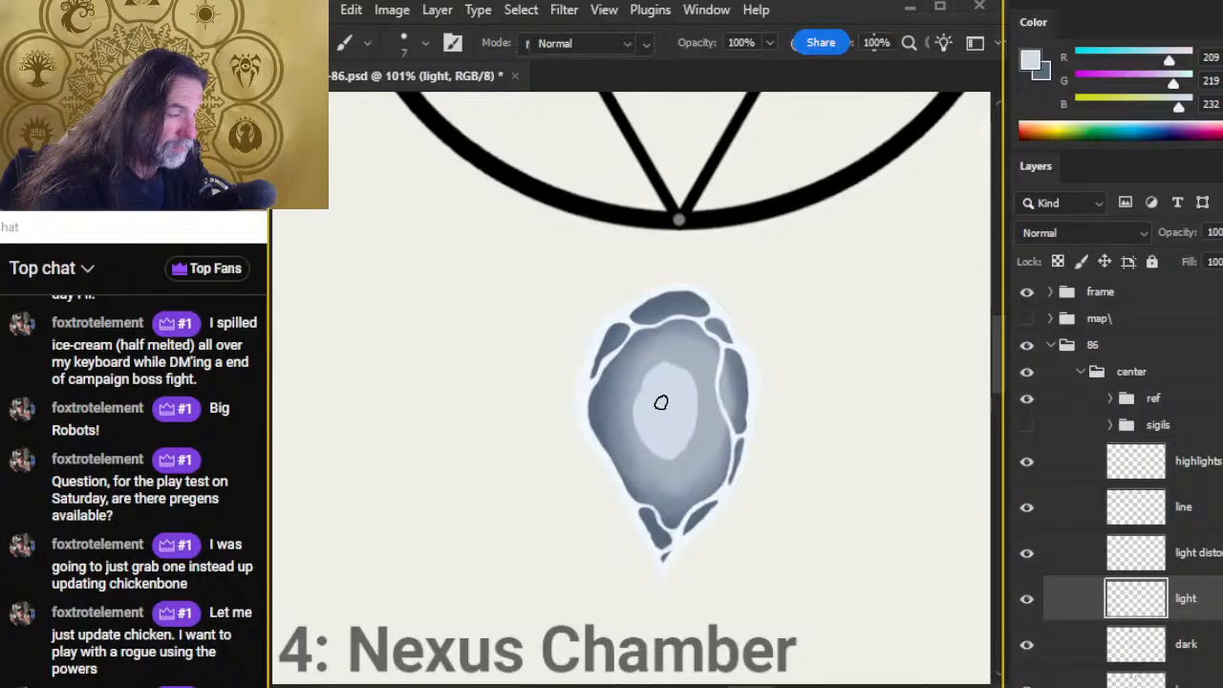
Step: Smudge the upper, left and lower edges of the pale highlight outward at 34% strength and size 15
key(r)
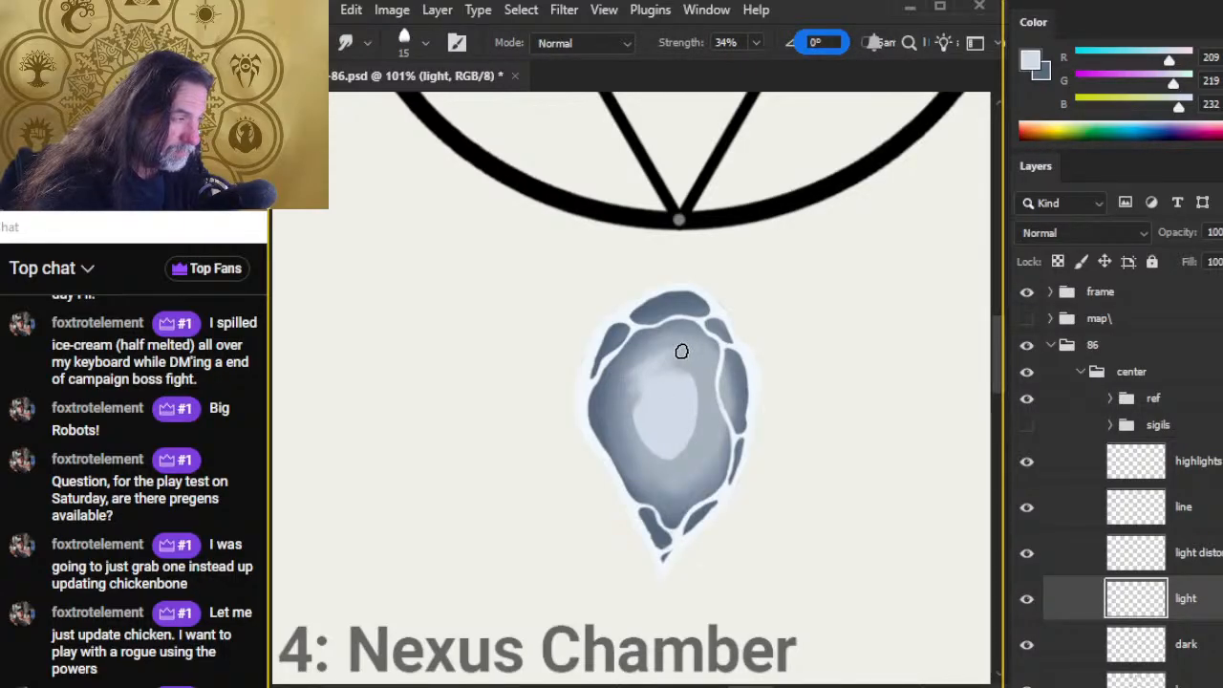
drag(653, 363, 633, 381)
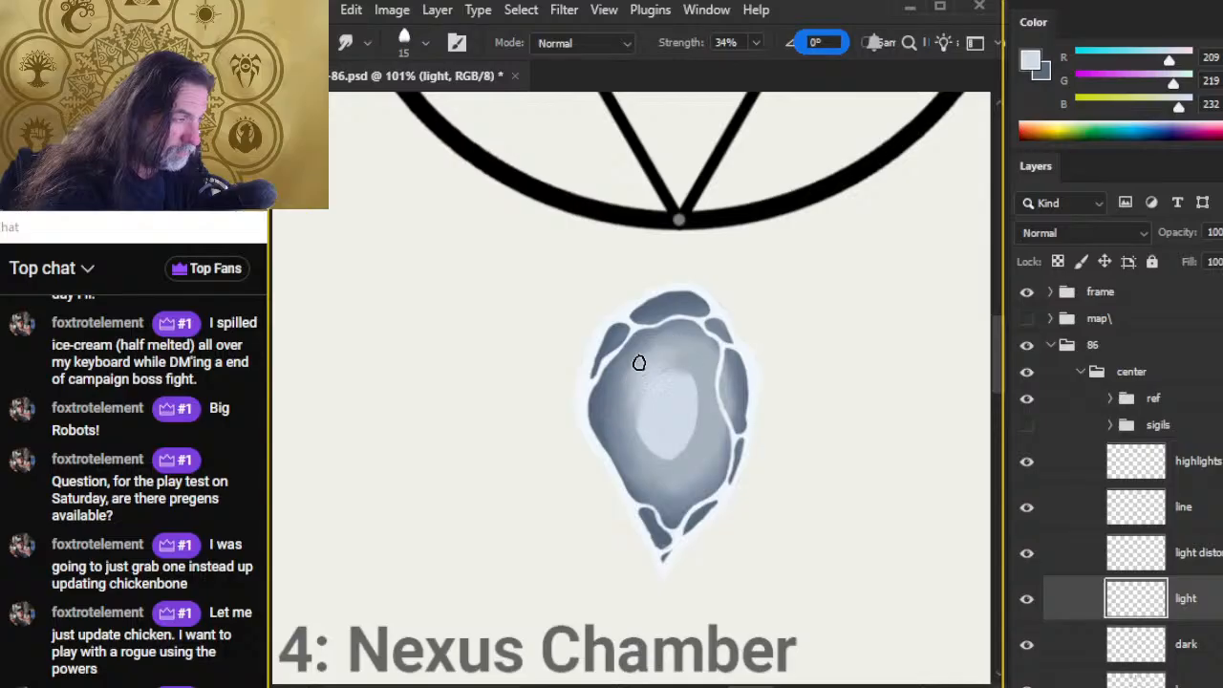
drag(639, 433, 626, 416)
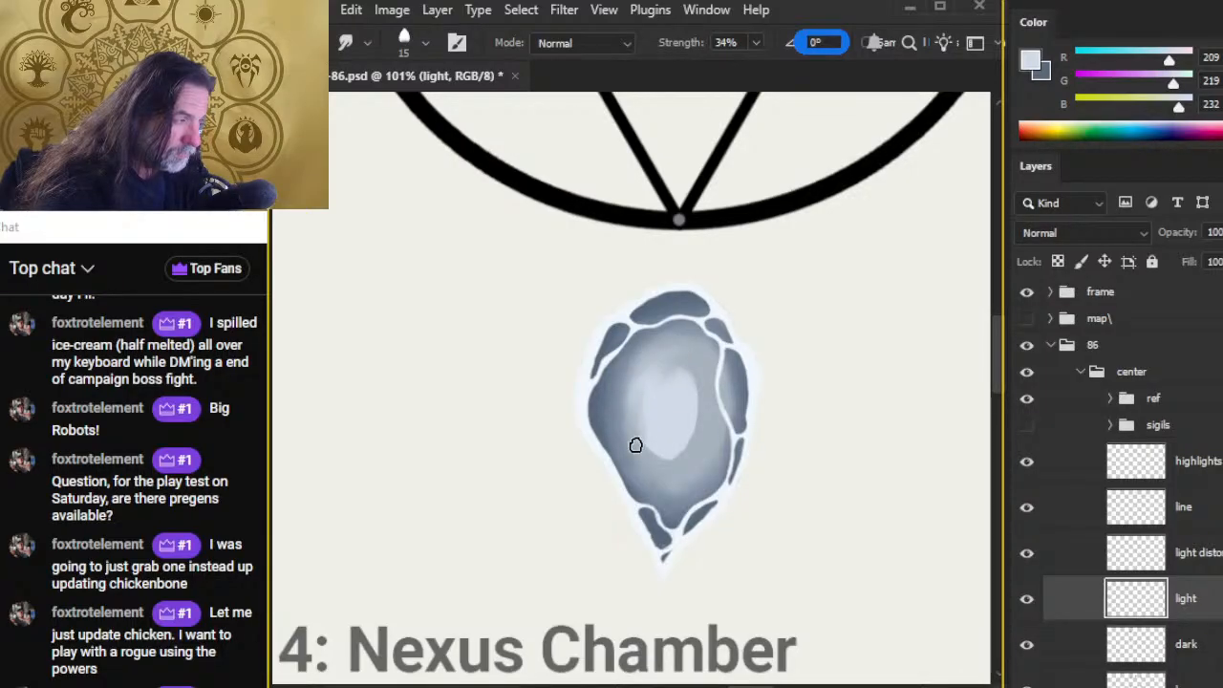
mouse_move(649, 357)
mouse_down()
mouse_move(622, 381)
mouse_move(623, 400)
mouse_up()
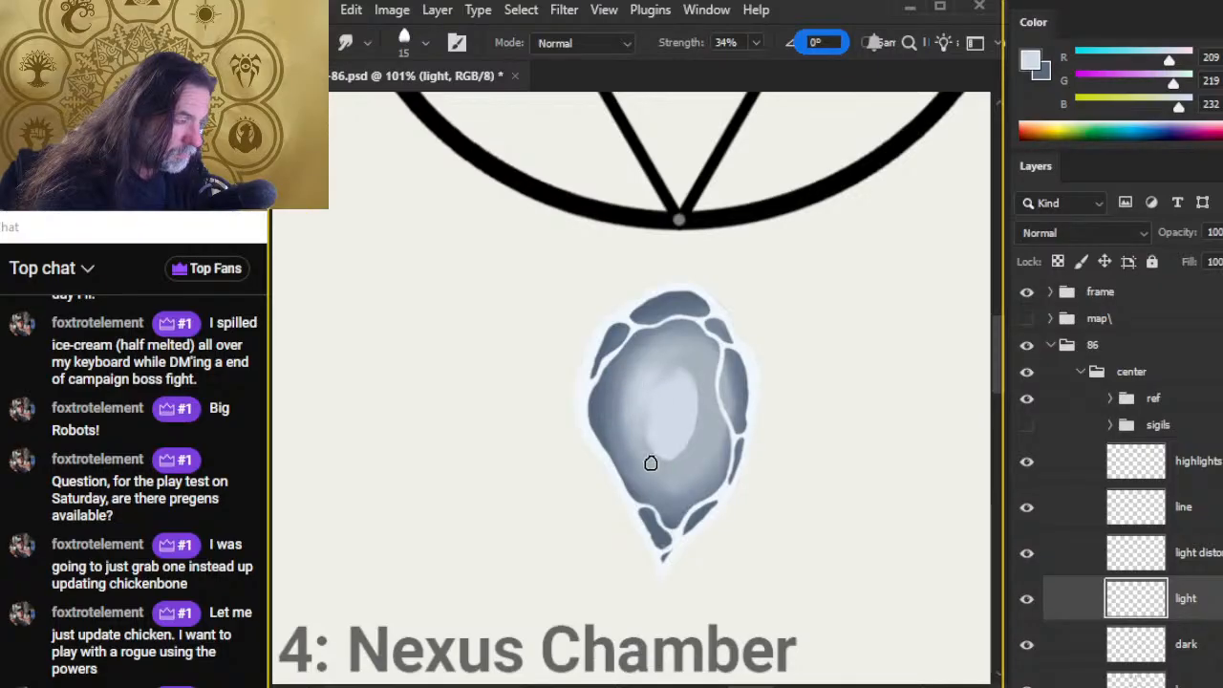
drag(668, 429, 664, 478)
Step: Enlarge the smudge brush to 25 and blend the rest of the pale highlight into the central facet's dark shading
key(])
key(])
drag(664, 408, 690, 476)
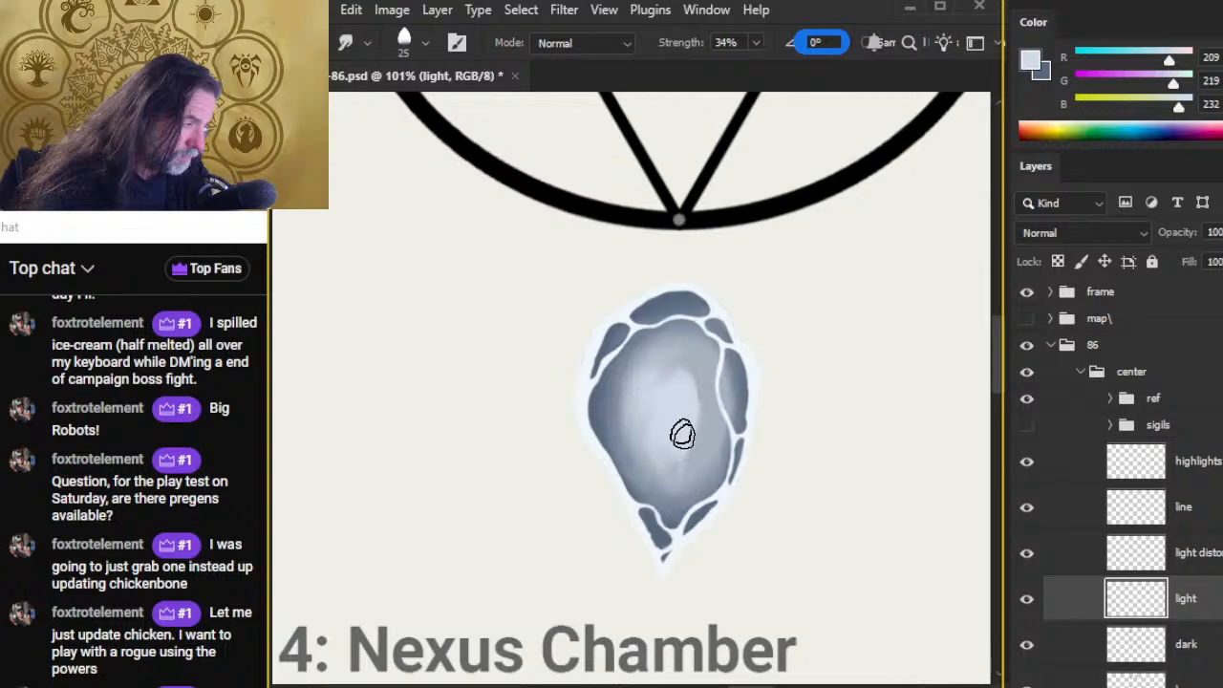
mouse_move(682, 434)
mouse_down()
mouse_move(668, 395)
mouse_move(647, 456)
mouse_move(615, 421)
mouse_move(679, 476)
mouse_move(640, 445)
mouse_move(673, 406)
mouse_move(692, 424)
mouse_move(680, 484)
mouse_move(683, 418)
mouse_move(698, 392)
mouse_move(686, 443)
mouse_move(654, 381)
mouse_move(656, 406)
mouse_move(660, 352)
mouse_move(642, 365)
mouse_move(674, 354)
mouse_move(635, 423)
mouse_move(670, 355)
mouse_move(648, 445)
mouse_move(631, 439)
mouse_move(617, 399)
mouse_move(617, 450)
mouse_move(644, 350)
mouse_move(641, 481)
mouse_move(618, 403)
mouse_move(659, 489)
mouse_move(701, 418)
mouse_move(682, 475)
mouse_move(711, 368)
mouse_move(691, 425)
mouse_move(693, 358)
mouse_move(669, 373)
mouse_move(688, 353)
mouse_move(659, 381)
mouse_move(669, 351)
mouse_move(678, 390)
mouse_move(697, 371)
mouse_move(686, 450)
mouse_move(707, 414)
mouse_move(700, 443)
mouse_move(689, 417)
mouse_move(648, 405)
mouse_move(646, 352)
mouse_move(626, 345)
mouse_move(643, 452)
mouse_move(620, 365)
mouse_move(682, 481)
mouse_move(704, 429)
mouse_move(640, 380)
mouse_move(682, 321)
mouse_move(704, 333)
mouse_move(660, 360)
mouse_move(709, 390)
mouse_move(693, 471)
mouse_move(717, 465)
mouse_move(693, 427)
mouse_move(631, 385)
mouse_move(633, 372)
mouse_move(636, 467)
mouse_move(620, 458)
mouse_move(666, 469)
mouse_move(631, 462)
mouse_move(620, 423)
mouse_move(660, 459)
mouse_move(643, 350)
mouse_move(706, 406)
mouse_move(684, 474)
mouse_move(651, 331)
mouse_move(680, 338)
mouse_move(628, 409)
mouse_move(625, 371)
mouse_move(660, 455)
mouse_move(620, 401)
mouse_move(648, 469)
mouse_move(649, 366)
mouse_move(685, 377)
mouse_move(693, 412)
mouse_move(719, 422)
mouse_move(679, 442)
mouse_move(679, 469)
mouse_move(645, 424)
mouse_move(624, 445)
mouse_move(614, 398)
mouse_move(638, 338)
mouse_move(704, 511)
mouse_up()
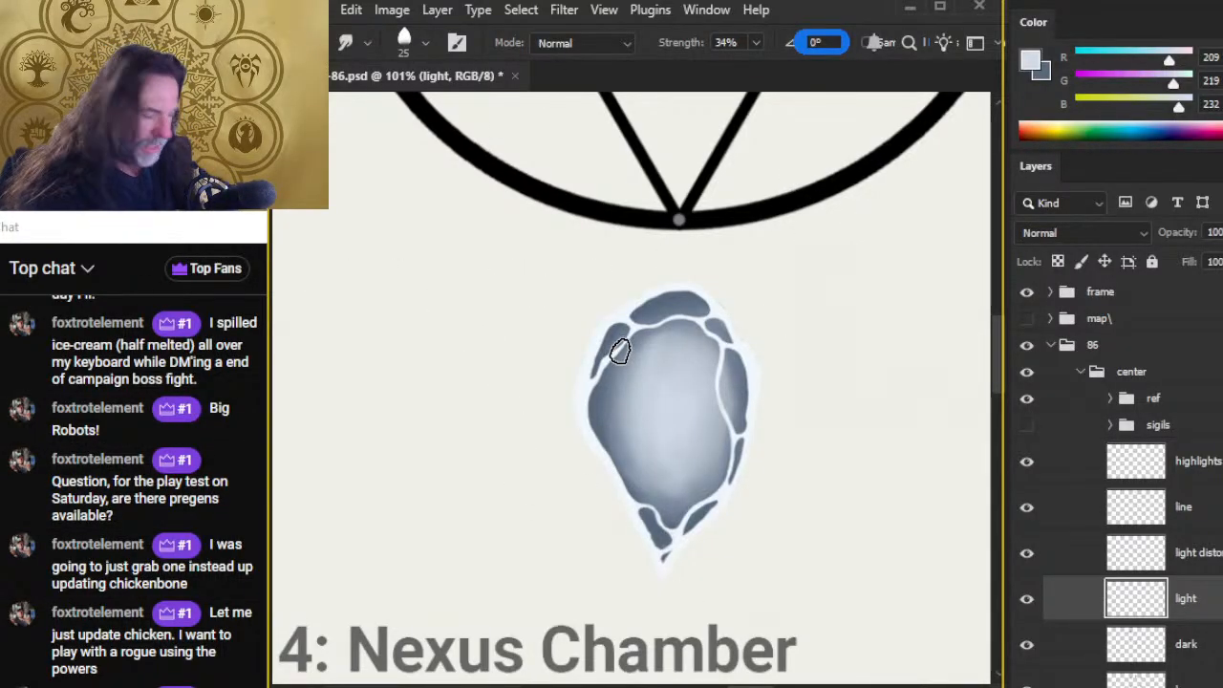
Step: Bring the whole circle of stones into view and save the document
key(z)
drag(749, 326, 662, 314)
drag(704, 271, 628, 380)
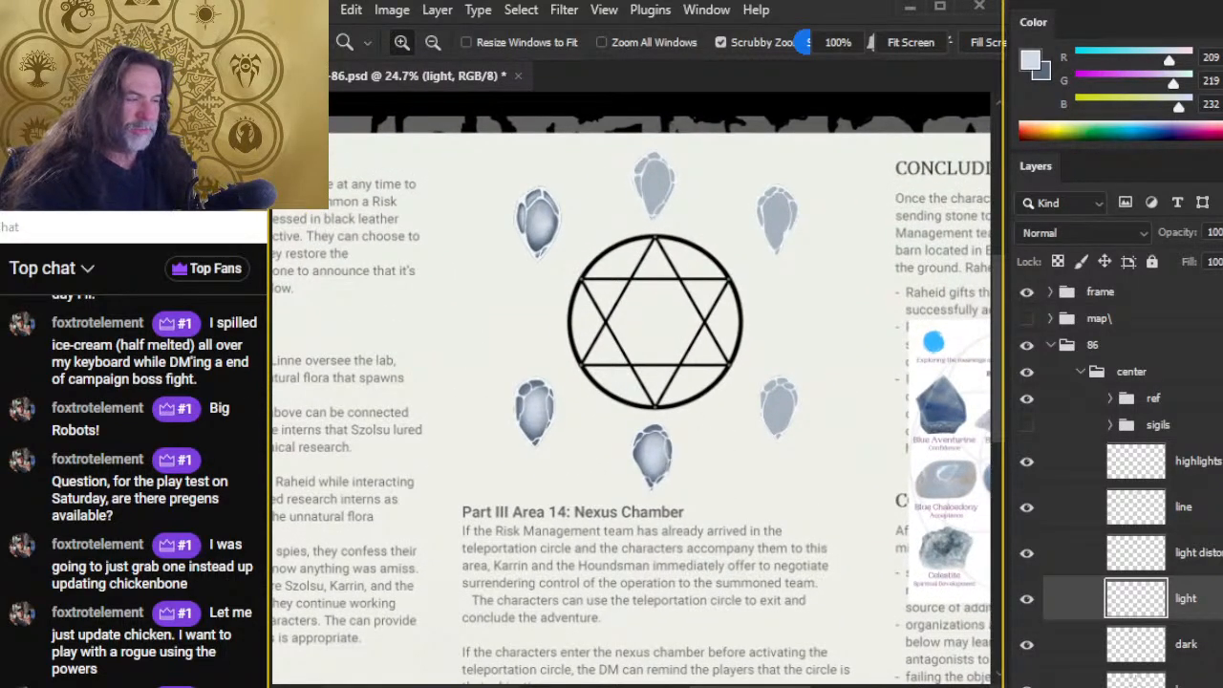
key(ctrl+s)
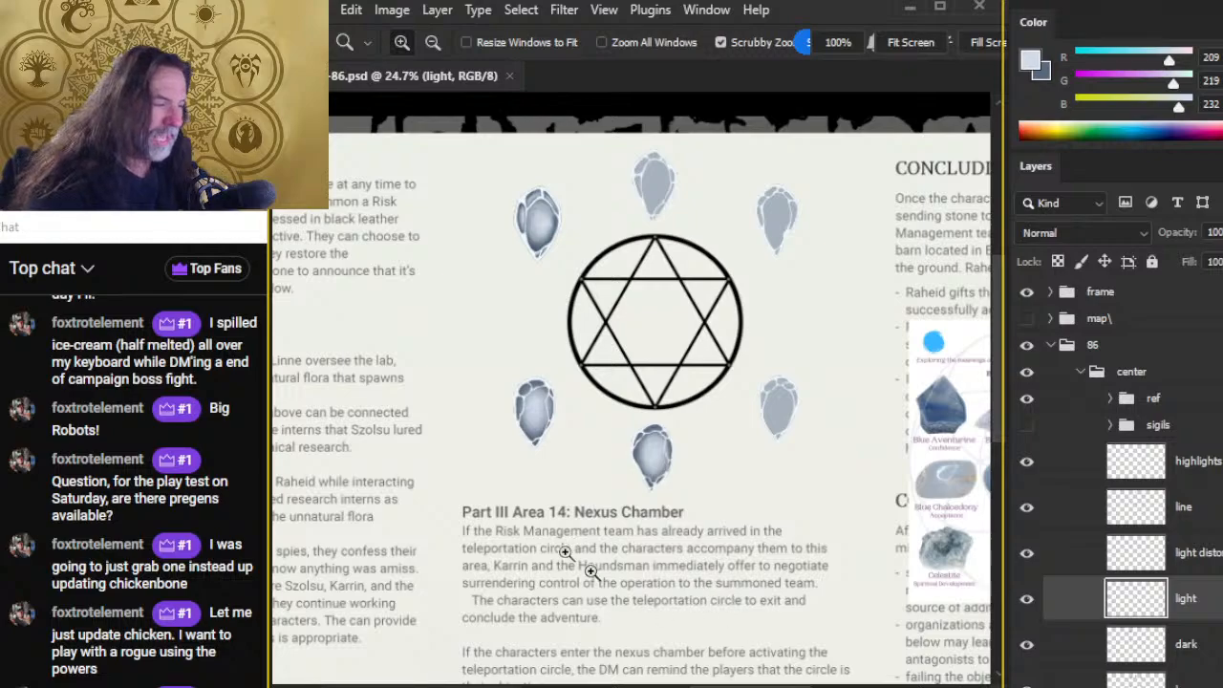
drag(538, 195, 555, 276)
drag(781, 613, 726, 517)
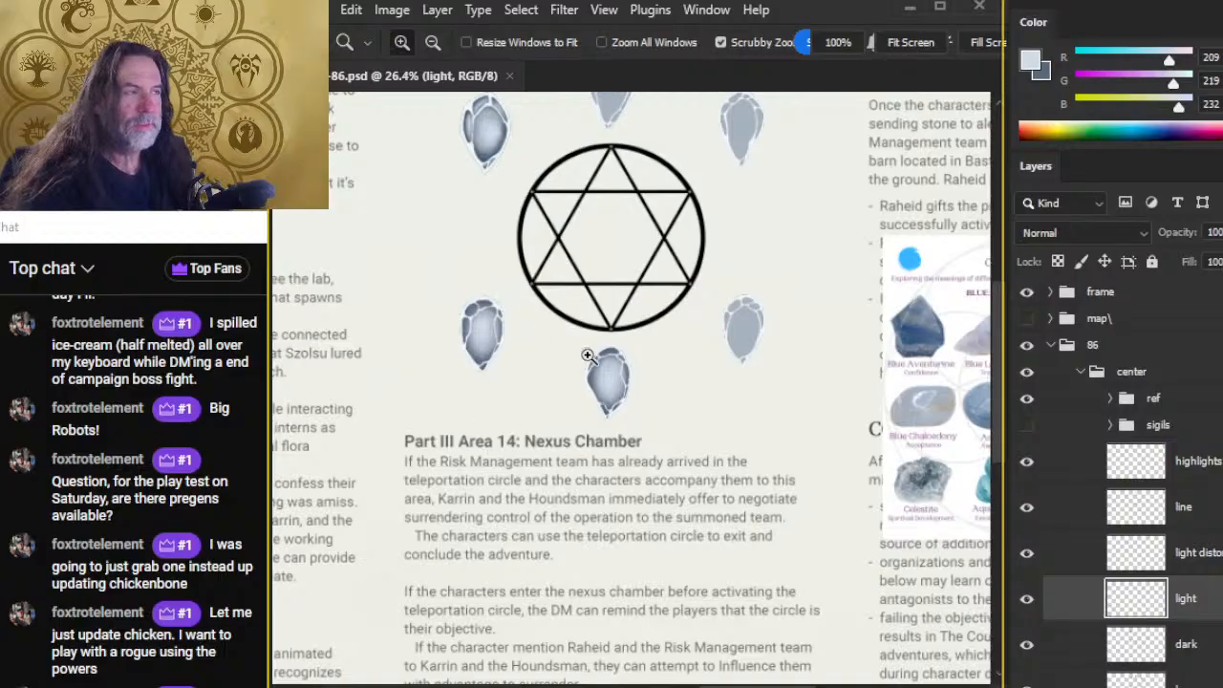
drag(613, 158, 632, 243)
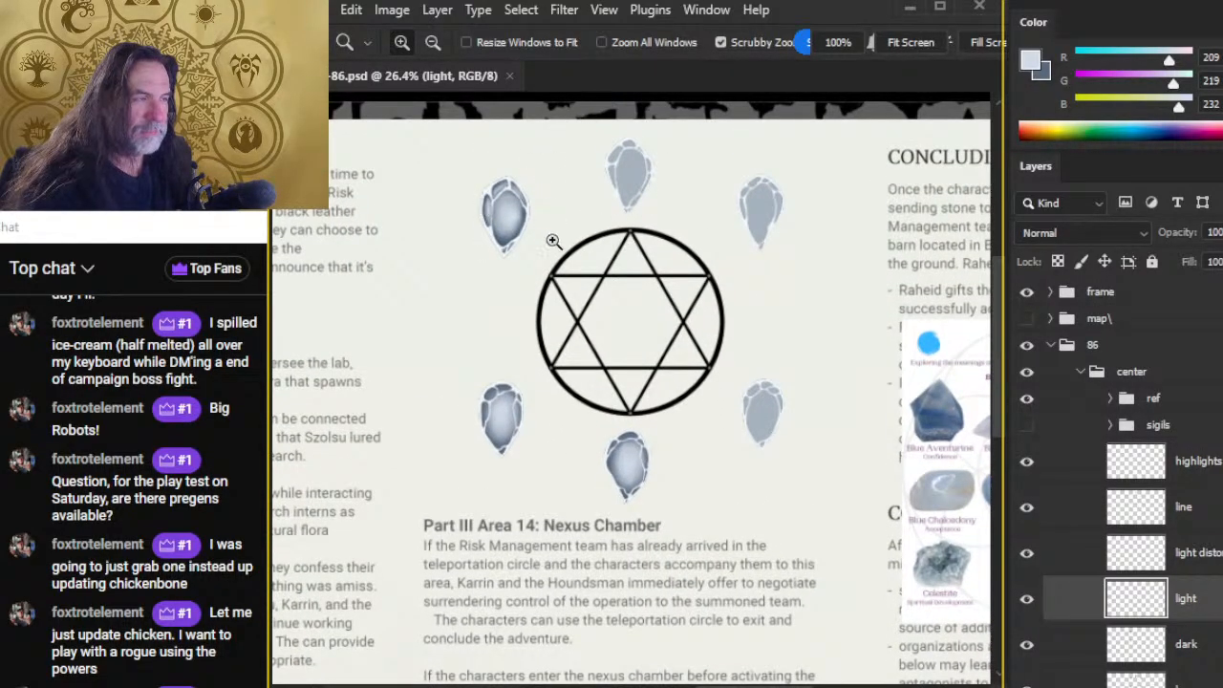